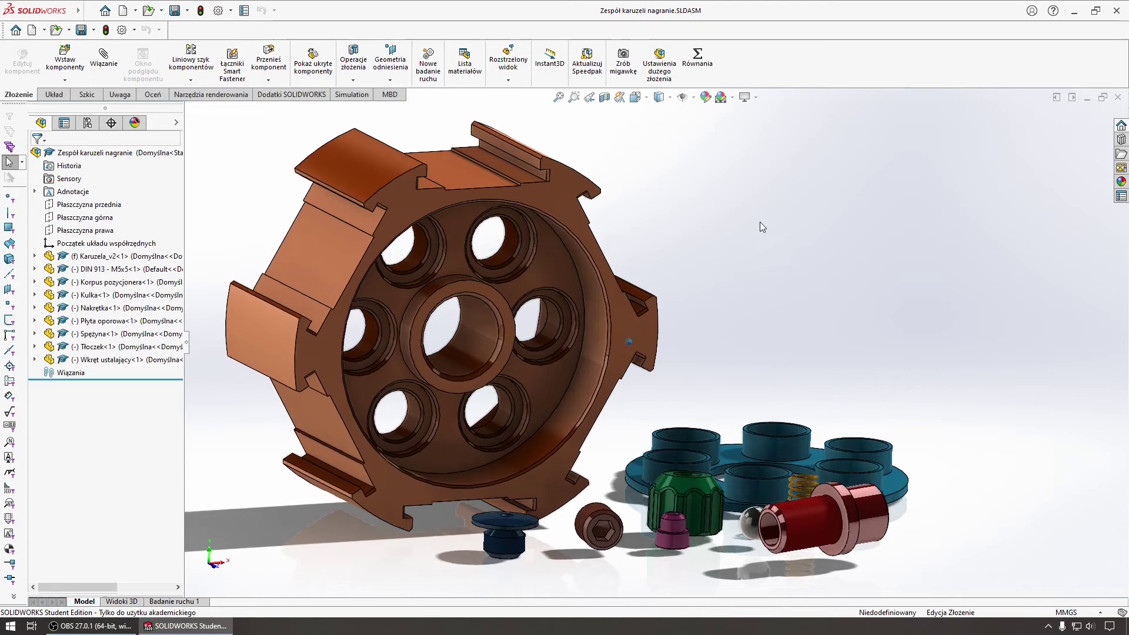
# Step: Orbit the assembly to inspect the carousel and red positioner body from several angles
pyautogui.scroll(-2, 760, 221)
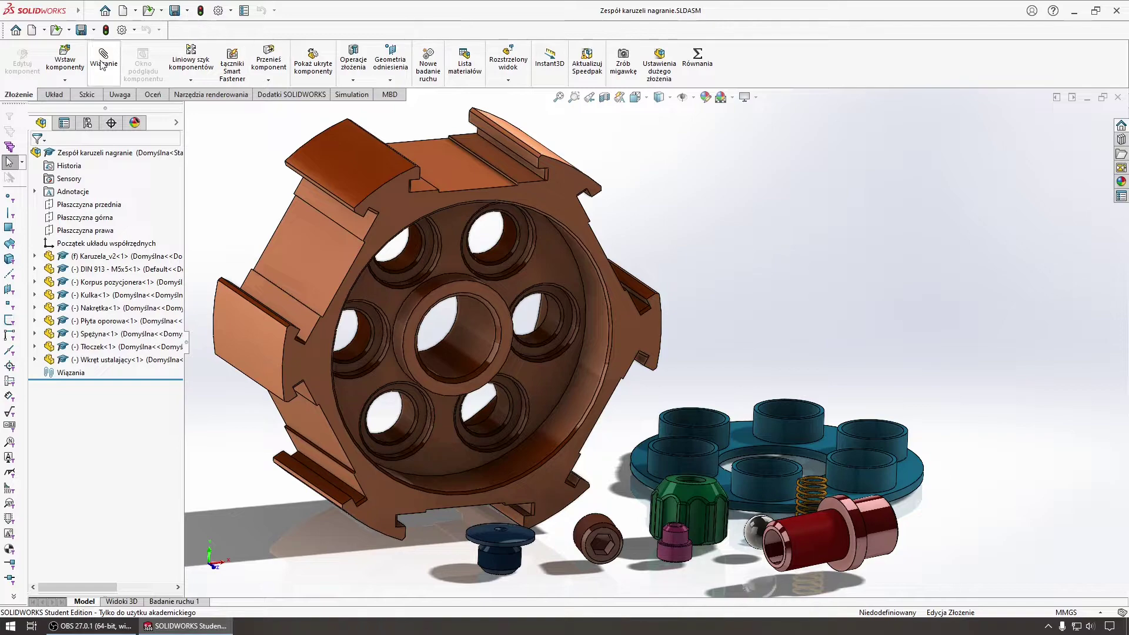
pyautogui.moveTo(598, 378)
pyautogui.mouseDown(button='middle')
pyautogui.moveTo(697, 433)
pyautogui.moveTo(560, 384)
pyautogui.moveTo(661, 497)
pyautogui.moveTo(680, 485)
pyautogui.moveTo(639, 490)
pyautogui.moveTo(633, 474)
pyautogui.moveTo(597, 462)
pyautogui.moveTo(506, 359)
pyautogui.moveTo(511, 371)
pyautogui.moveTo(615, 398)
pyautogui.moveTo(624, 368)
pyautogui.moveTo(608, 357)
pyautogui.mouseUp(button='middle')
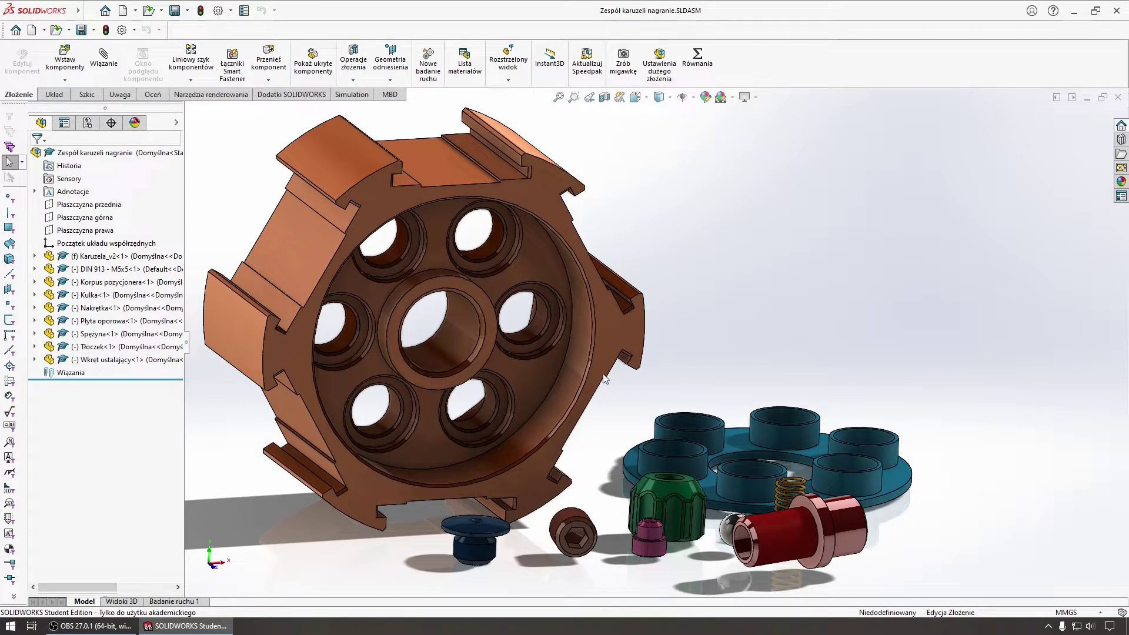
pyautogui.moveTo(538, 263)
pyautogui.mouseDown(button='middle')
pyautogui.moveTo(594, 330)
pyautogui.moveTo(686, 318)
pyautogui.mouseUp(button='middle')
pyautogui.scroll(-2, 684, 319)
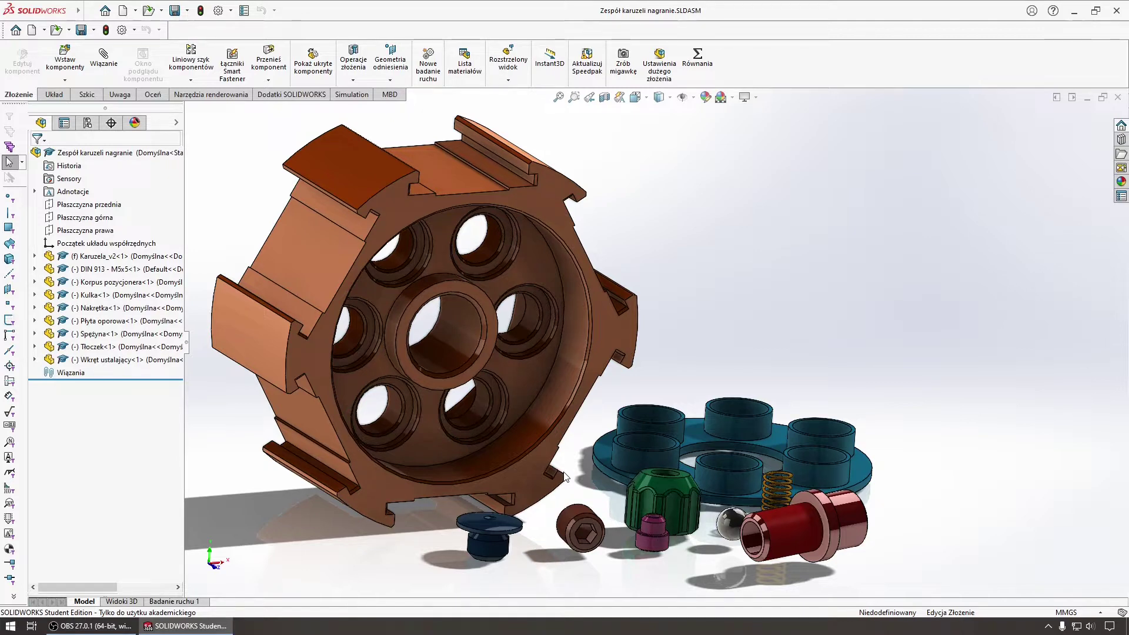
pyautogui.moveTo(538, 467)
pyautogui.mouseDown(button='middle')
pyautogui.moveTo(535, 426)
pyautogui.moveTo(591, 403)
pyautogui.moveTo(552, 413)
pyautogui.mouseUp(button='middle')
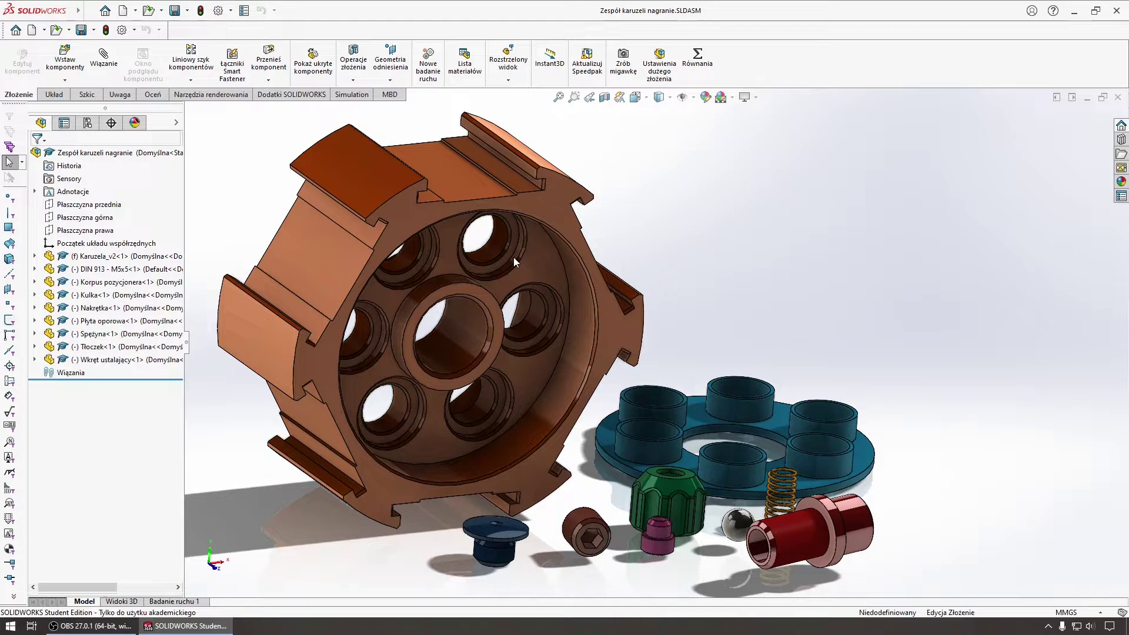
pyautogui.moveTo(513, 257)
pyautogui.mouseDown(button='middle')
pyautogui.moveTo(482, 291)
pyautogui.moveTo(512, 310)
pyautogui.moveTo(488, 340)
pyautogui.moveTo(505, 331)
pyautogui.moveTo(618, 340)
pyautogui.moveTo(602, 355)
pyautogui.moveTo(584, 338)
pyautogui.moveTo(592, 316)
pyautogui.mouseUp(button='middle')
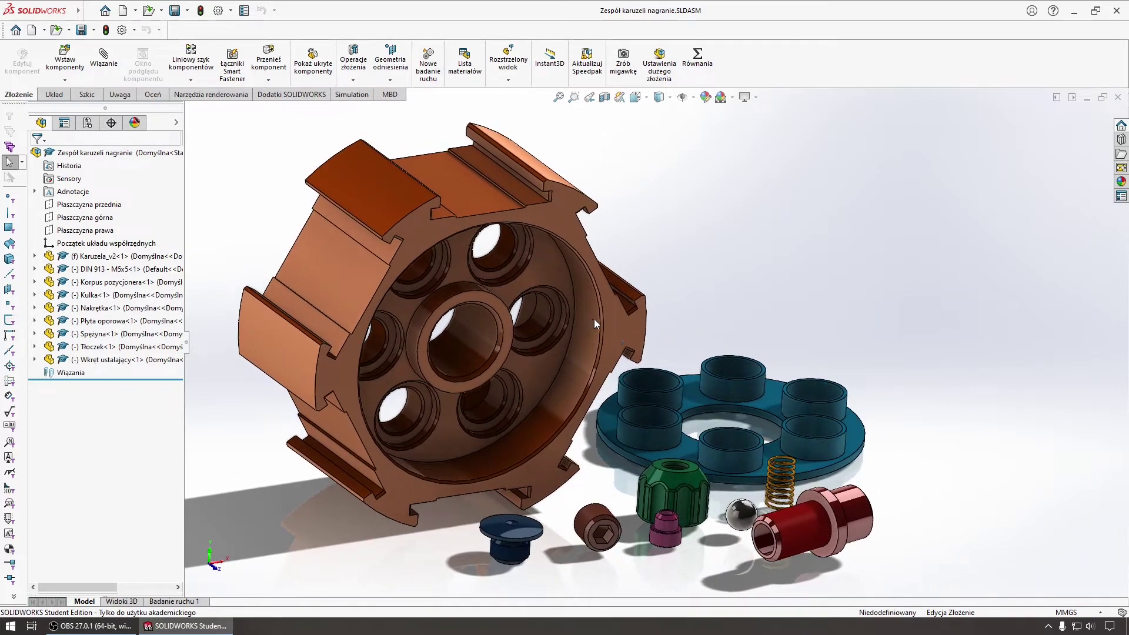
pyautogui.moveTo(591, 319); pyautogui.dragTo(609, 333, button='middle')
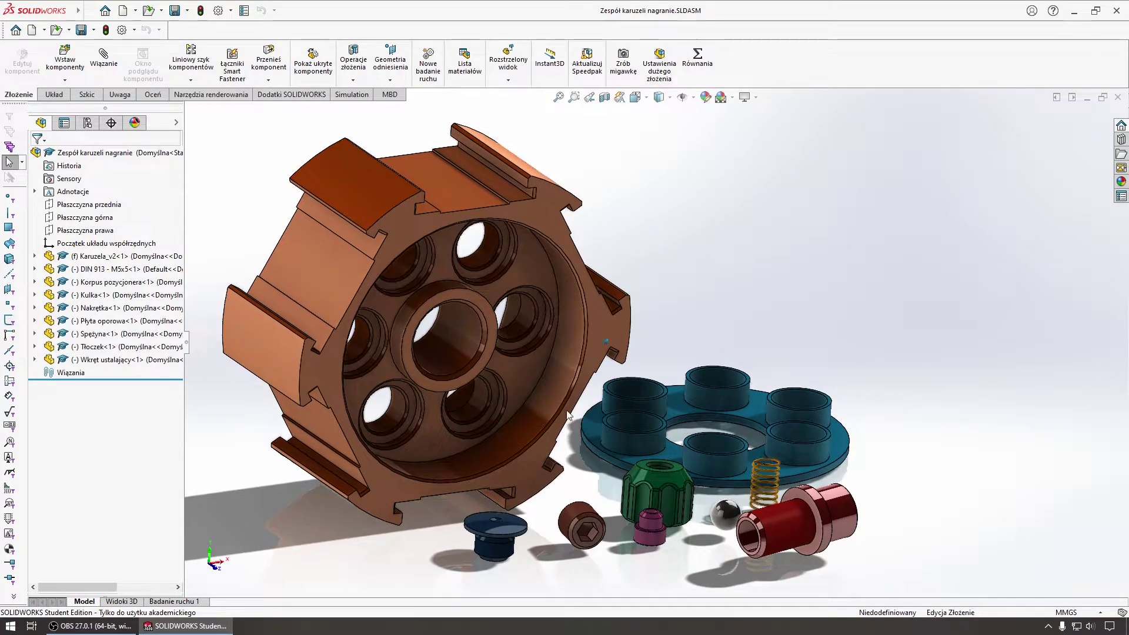
pyautogui.moveTo(594, 439); pyautogui.dragTo(572, 429, button='middle')
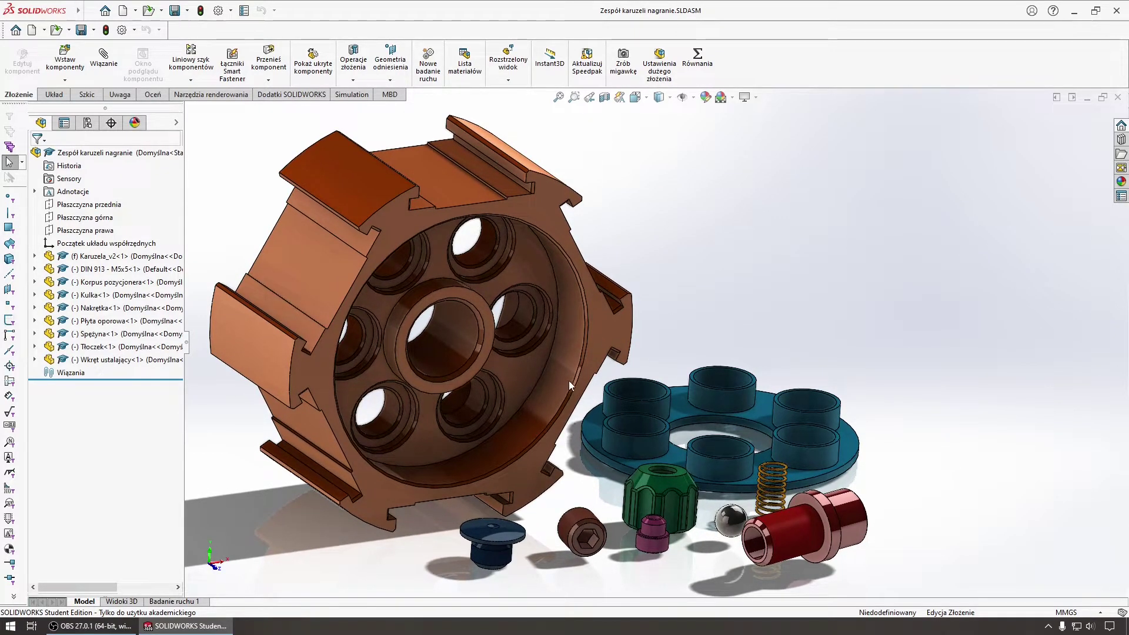
pyautogui.moveTo(572, 368)
pyautogui.mouseDown(button='middle')
pyautogui.moveTo(523, 274)
pyautogui.moveTo(524, 319)
pyautogui.moveTo(607, 357)
pyautogui.moveTo(686, 355)
pyautogui.moveTo(651, 338)
pyautogui.moveTo(680, 414)
pyautogui.mouseUp(button='middle')
# Step: Zoom and turn the view toward the carousel face, checking the red positioner body
pyautogui.scroll(-2, 677, 385)
pyautogui.scroll(-2, 677, 386)
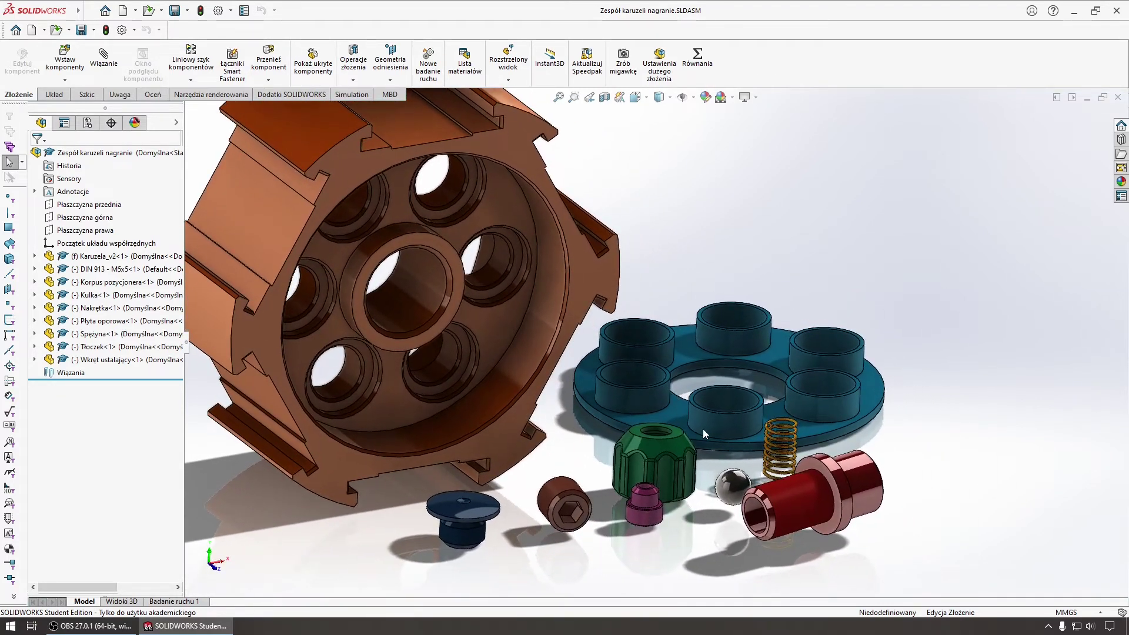
pyautogui.scroll(-1, 703, 430)
pyautogui.scroll(-1, 704, 435)
pyautogui.scroll(-2, 704, 435)
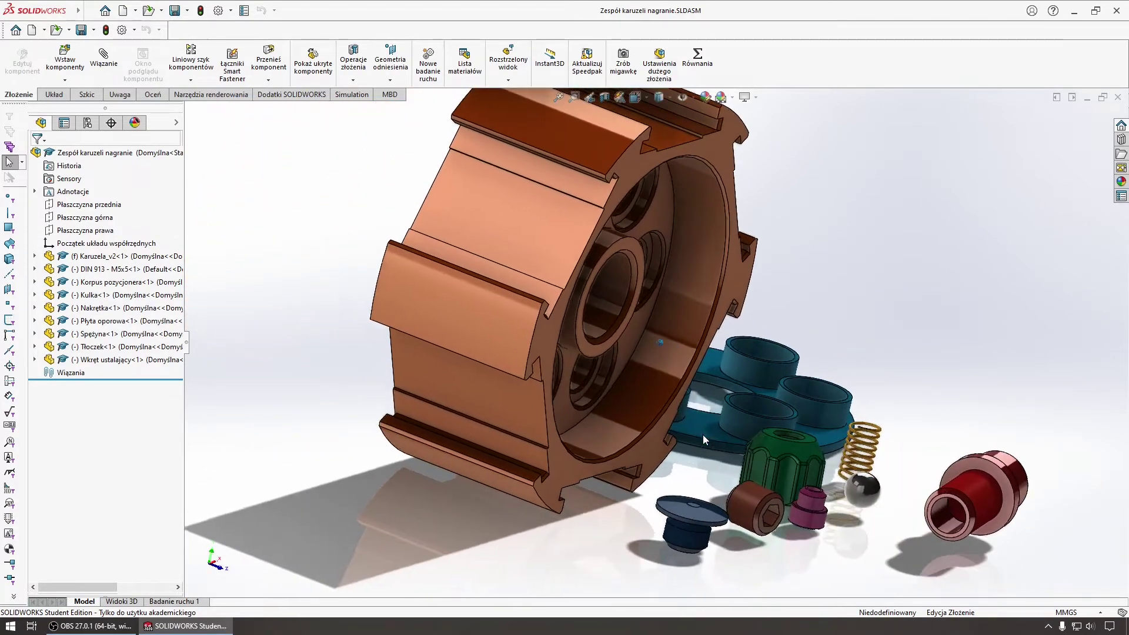
pyautogui.moveTo(704, 436)
pyautogui.mouseDown(button='middle')
pyautogui.moveTo(795, 512)
pyautogui.moveTo(774, 477)
pyautogui.moveTo(812, 510)
pyautogui.moveTo(676, 368)
pyautogui.moveTo(715, 252)
pyautogui.mouseUp(button='middle')
pyautogui.click(814, 517)
pyautogui.press('Escape')
pyautogui.click(794, 519)
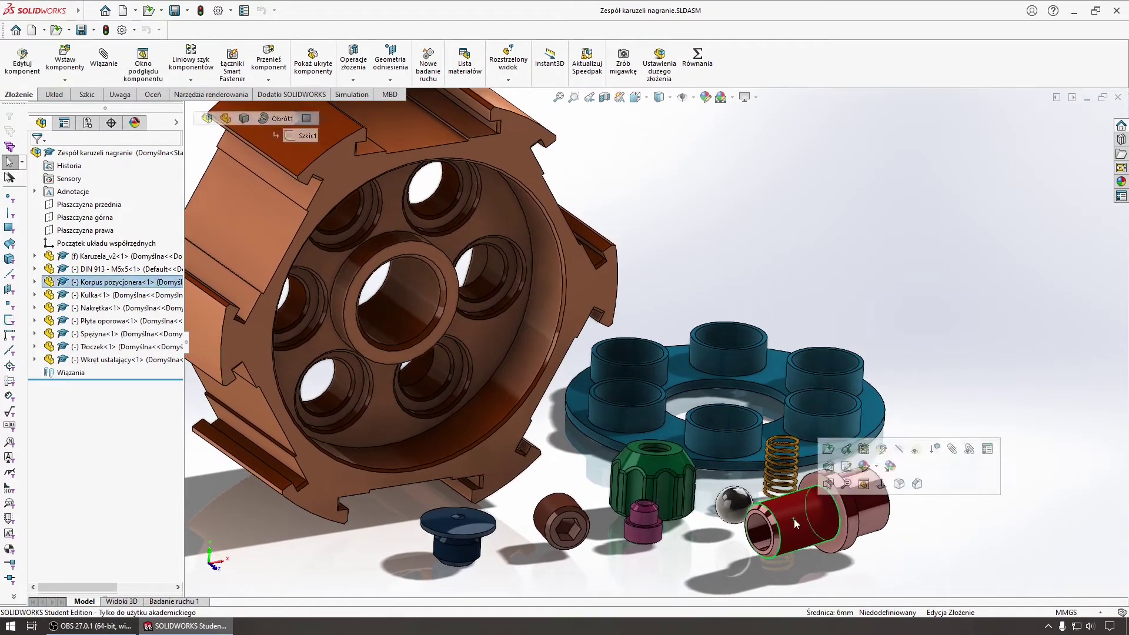
pyautogui.moveTo(798, 510); pyautogui.dragTo(740, 553, button='middle')
pyautogui.press('Escape')
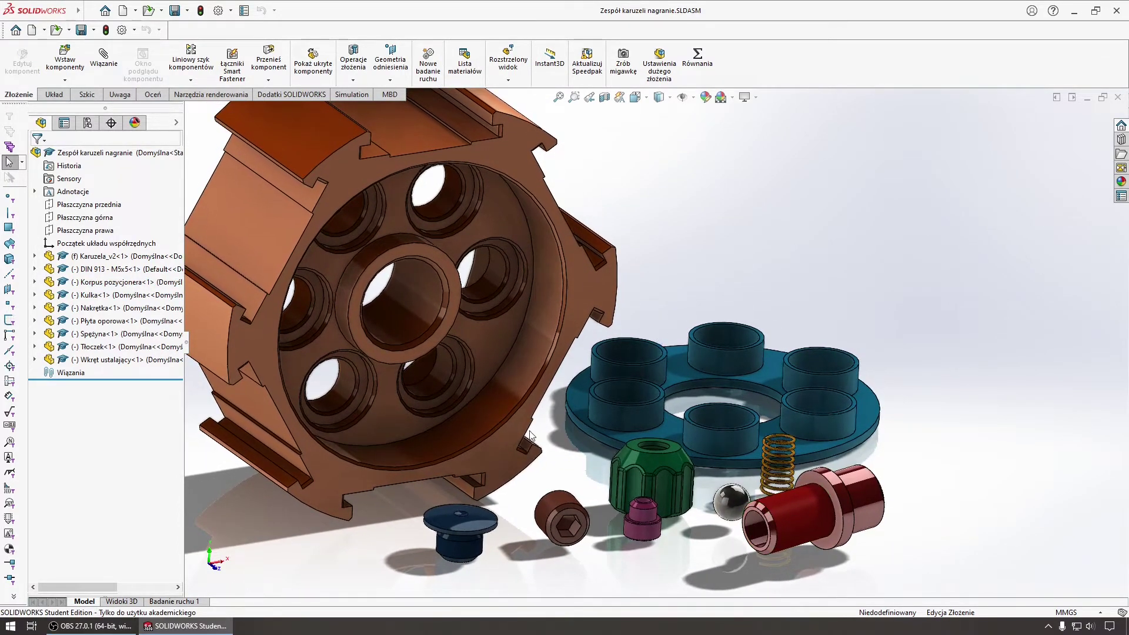
pyautogui.moveTo(483, 382); pyautogui.dragTo(432, 362, button='middle')
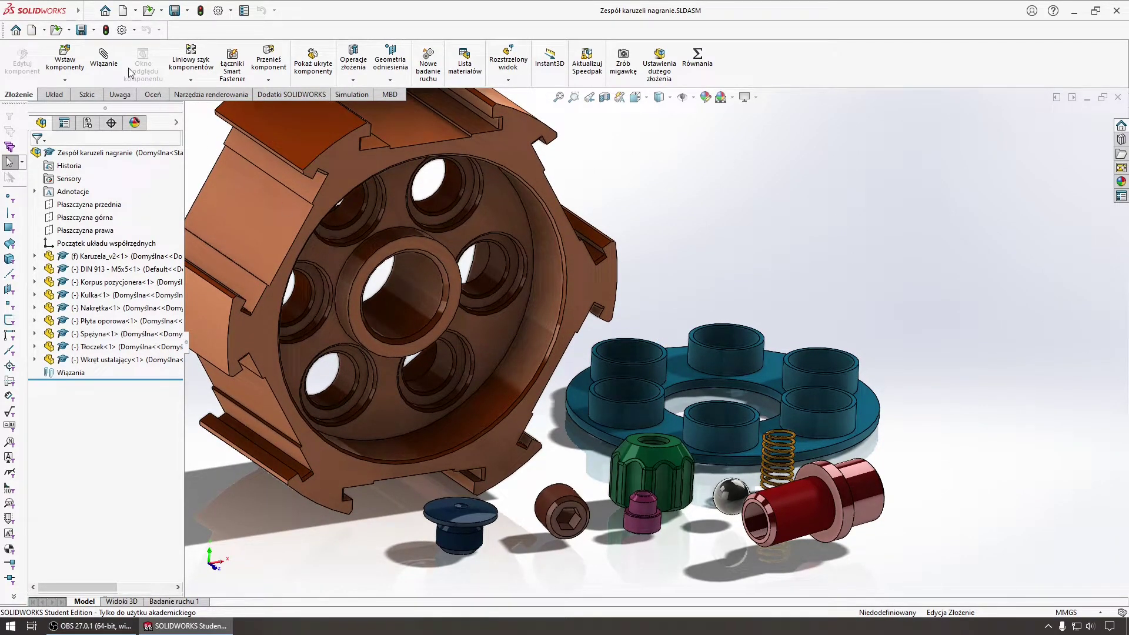
# Step: Mate the red body's cylinder concentric with a carousel bore, with alignment flipped
pyautogui.click(103, 62)
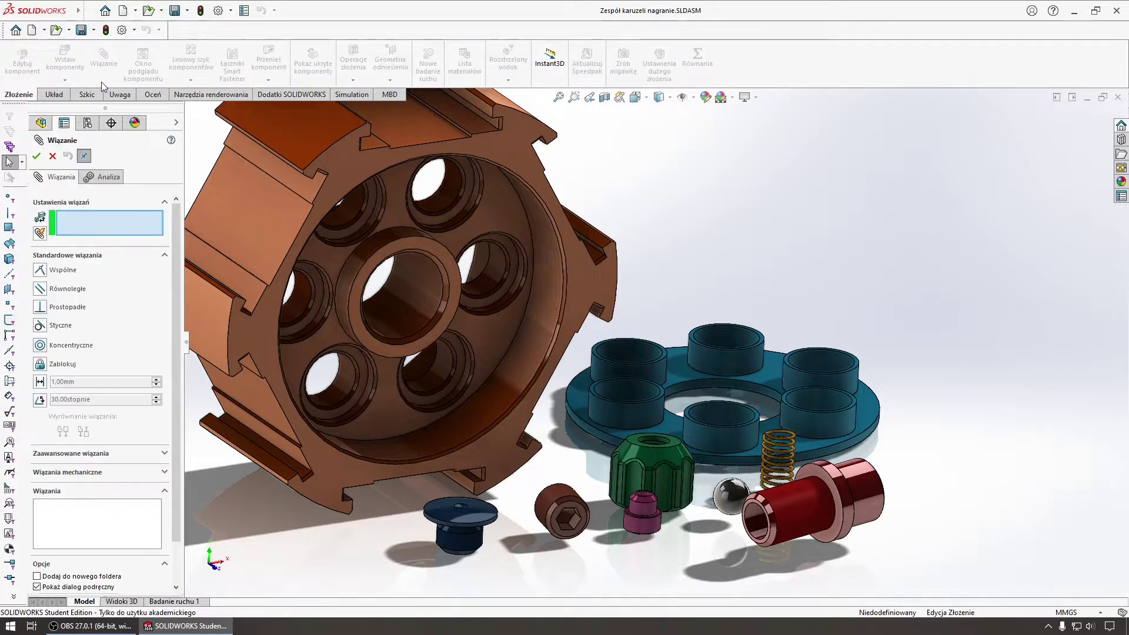
pyautogui.click(796, 505)
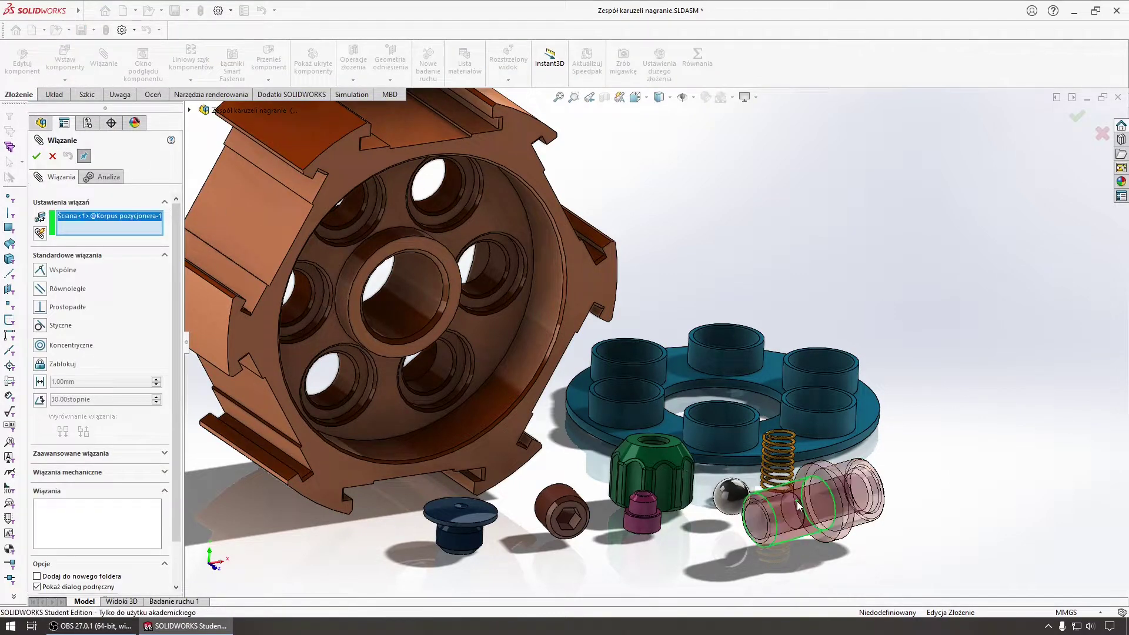
pyautogui.moveTo(502, 319); pyautogui.dragTo(494, 299, button='middle')
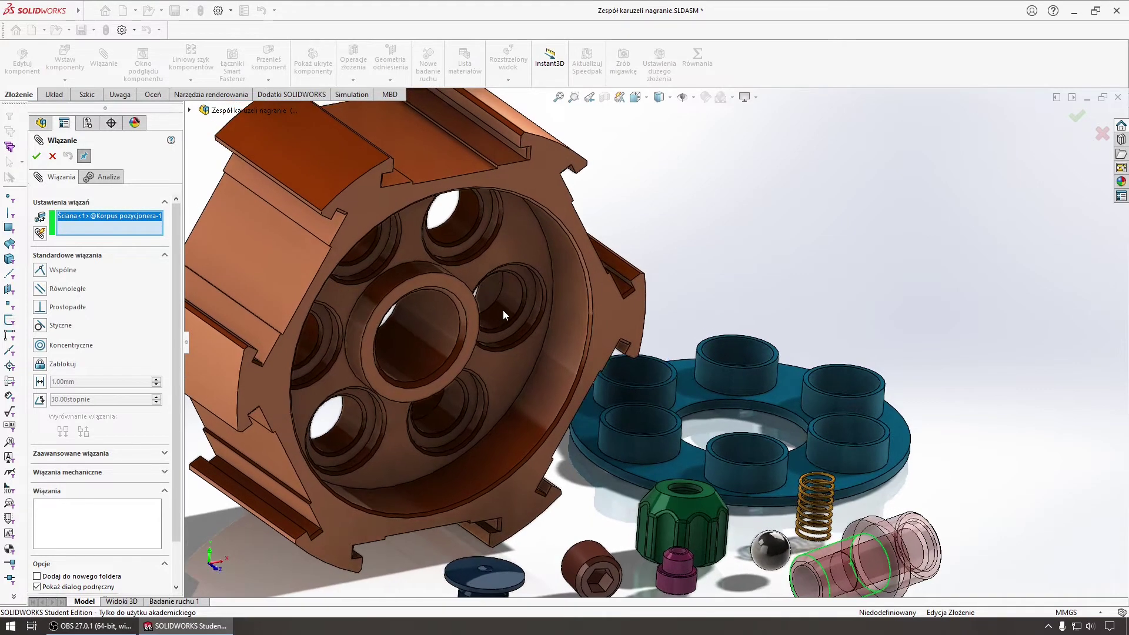
pyautogui.click(503, 309)
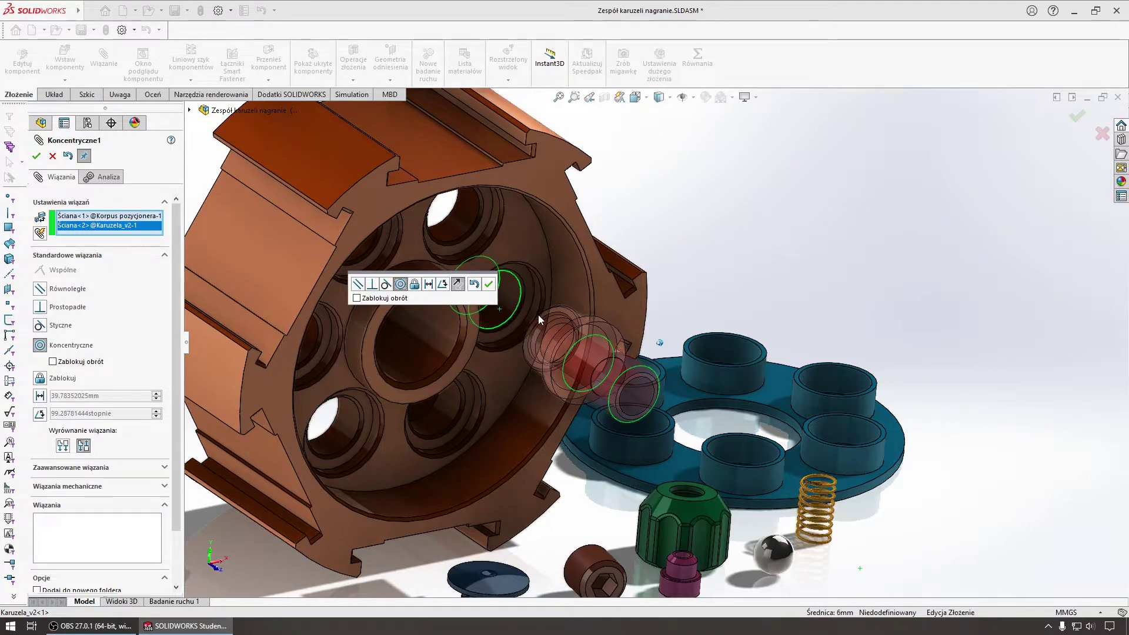
pyautogui.moveTo(538, 315); pyautogui.dragTo(538, 315, button='middle')
pyautogui.scroll(-3, 538, 315)
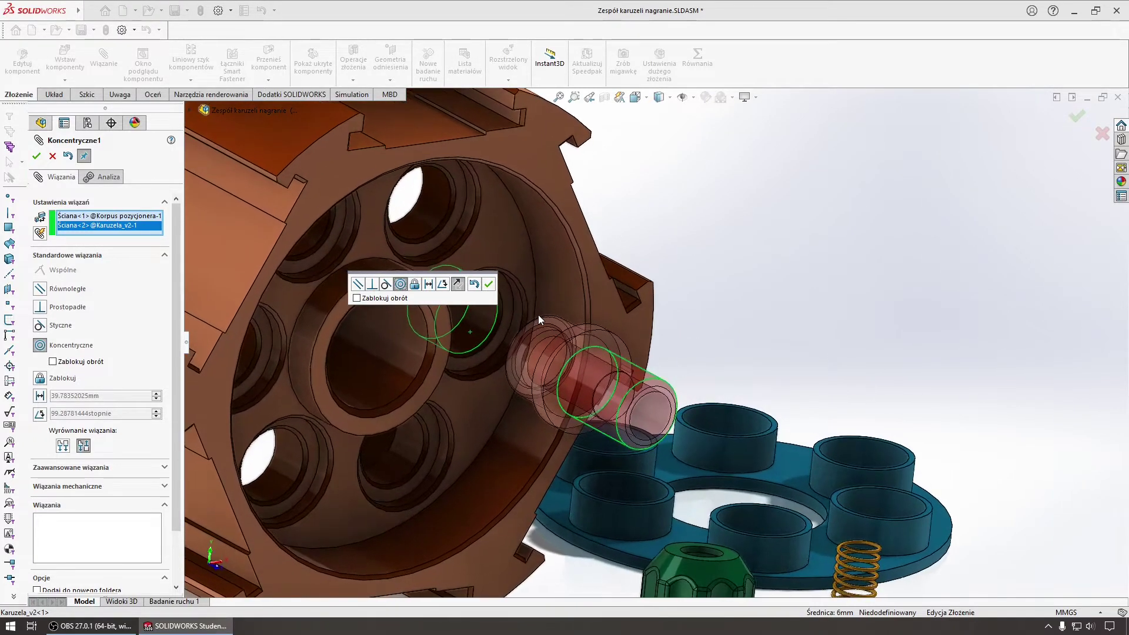
pyautogui.press('Up')
pyautogui.press('Up')
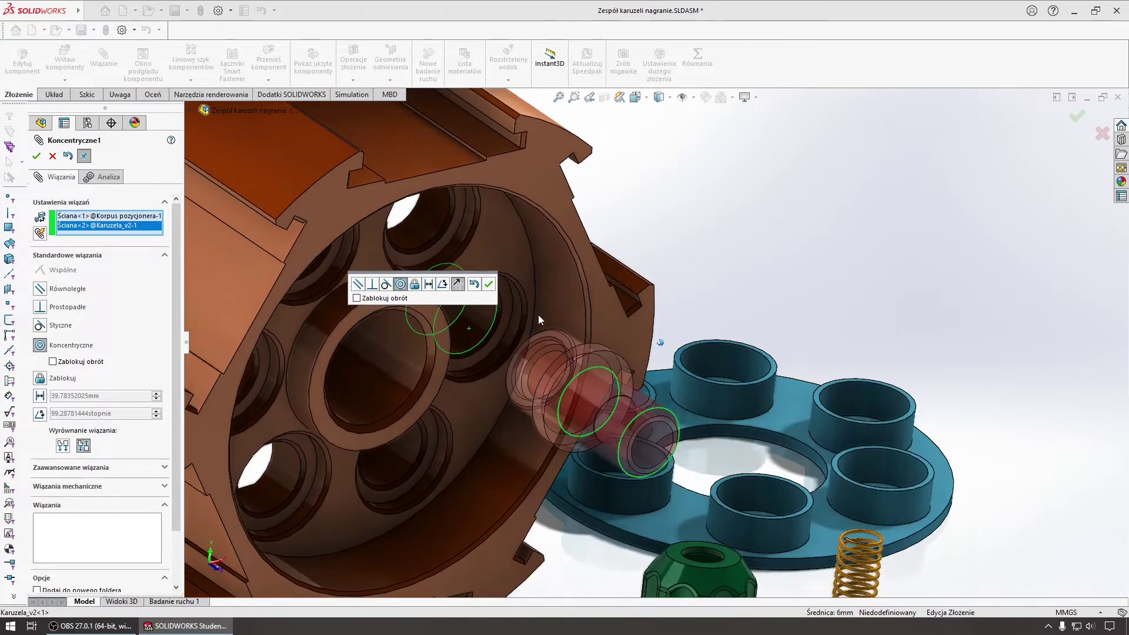
pyautogui.press('Down')
pyautogui.press('Down')
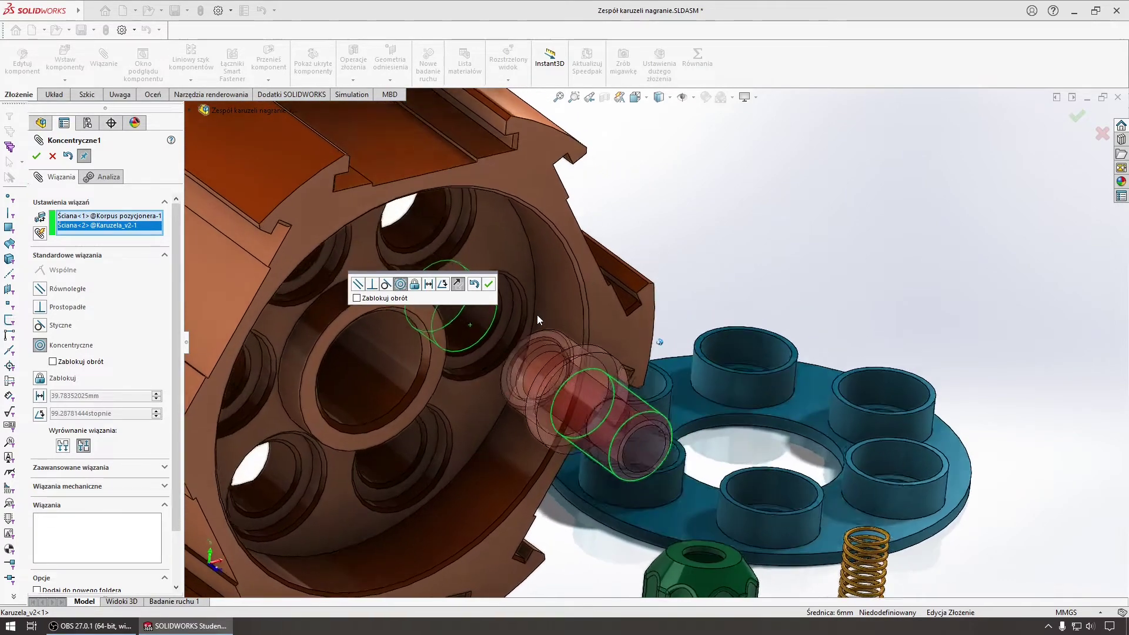
pyautogui.press('Down')
pyautogui.moveTo(580, 398)
pyautogui.mouseDown(button='middle')
pyautogui.moveTo(625, 417)
pyautogui.moveTo(597, 384)
pyautogui.moveTo(592, 393)
pyautogui.mouseUp(button='middle')
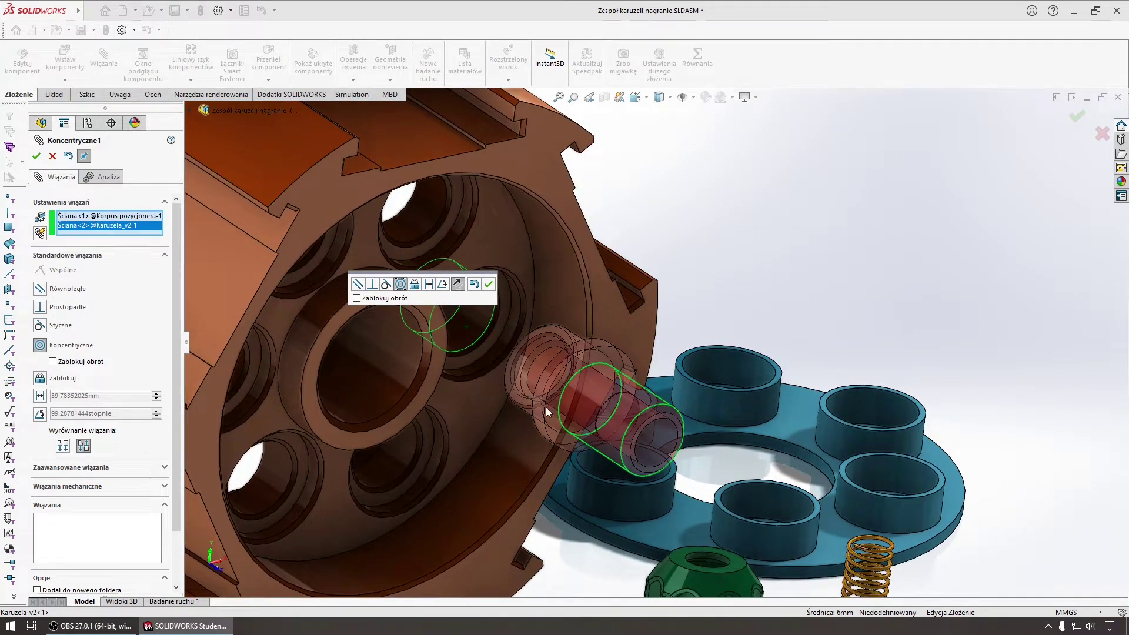
pyautogui.click(458, 284)
pyautogui.rightClick(473, 356)
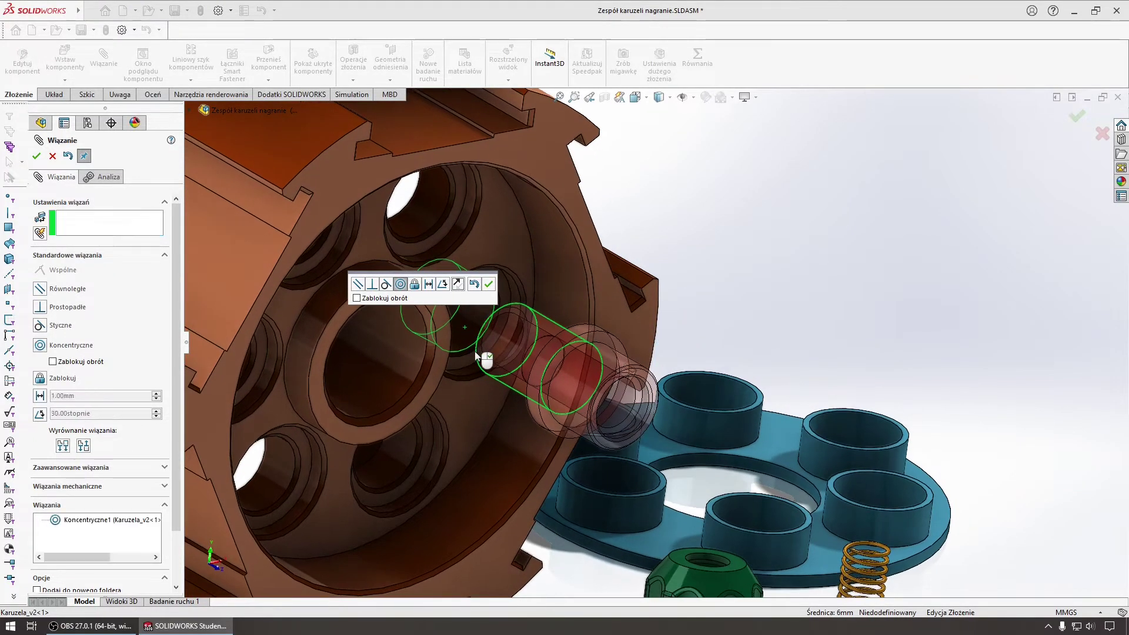
# Step: Add a coincident mate between the red body's shoulder face and the carousel face
pyautogui.moveTo(530, 341); pyautogui.dragTo(647, 422)
pyautogui.press('Left')
pyautogui.press('Left')
pyautogui.press('Left')
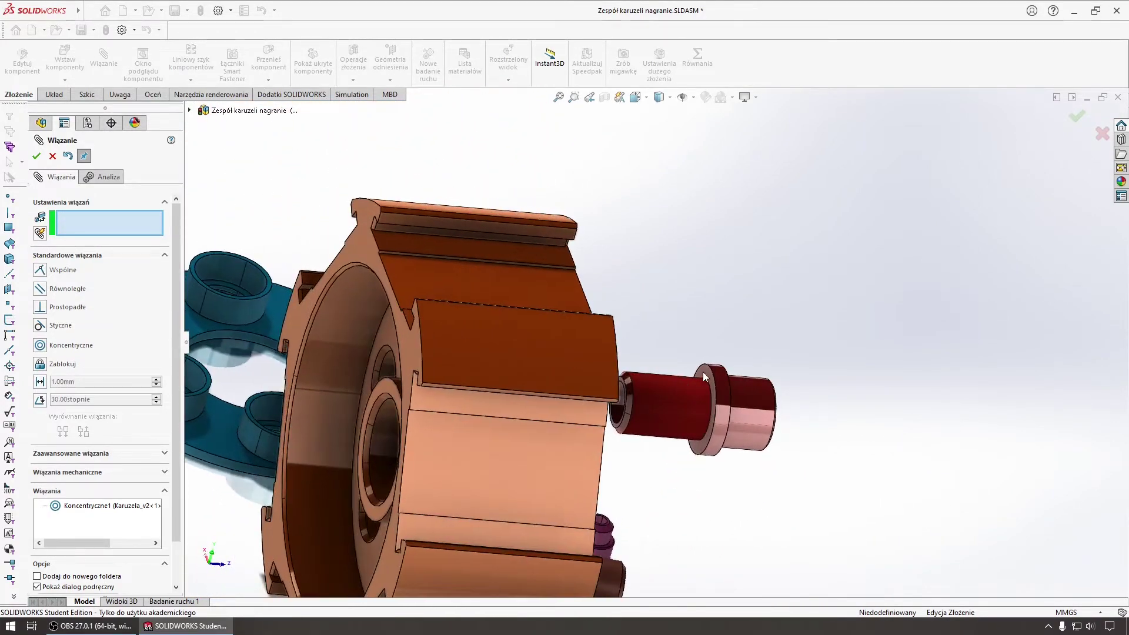
pyautogui.click(694, 382)
pyautogui.press('Left')
pyautogui.press('Left')
pyautogui.press('Left')
pyautogui.scroll(-3, 588, 388)
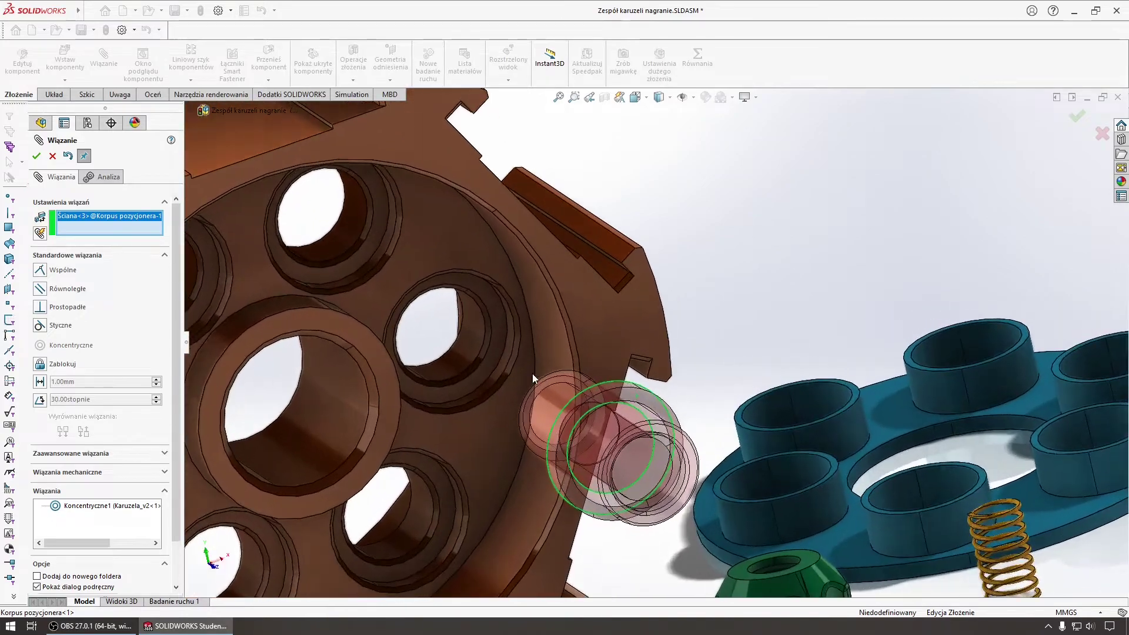
pyautogui.scroll(-3, 470, 335)
pyautogui.click(436, 331)
pyautogui.rightClick(437, 331)
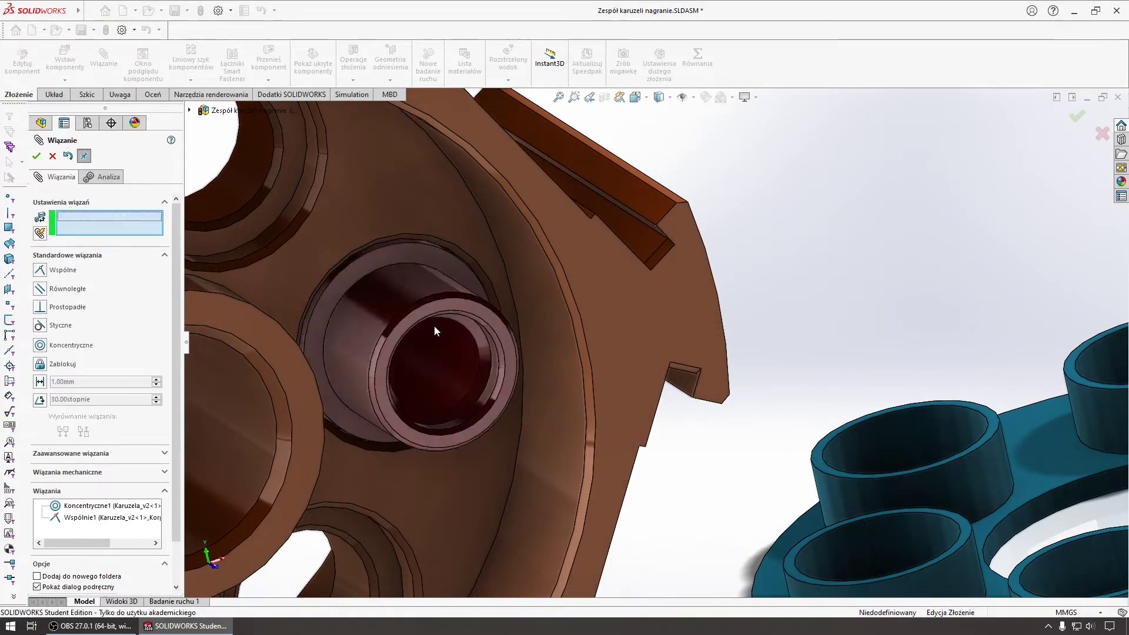
# Step: Finish mating and rotate the assembly to check the seated positioner body
pyautogui.scroll(5, 496, 375)
pyautogui.press('Left')
pyautogui.press('Left')
pyautogui.press('Left')
pyautogui.press('Left')
pyautogui.press('Left')
pyautogui.press('Left')
pyautogui.press('Left')
pyautogui.press('Left')
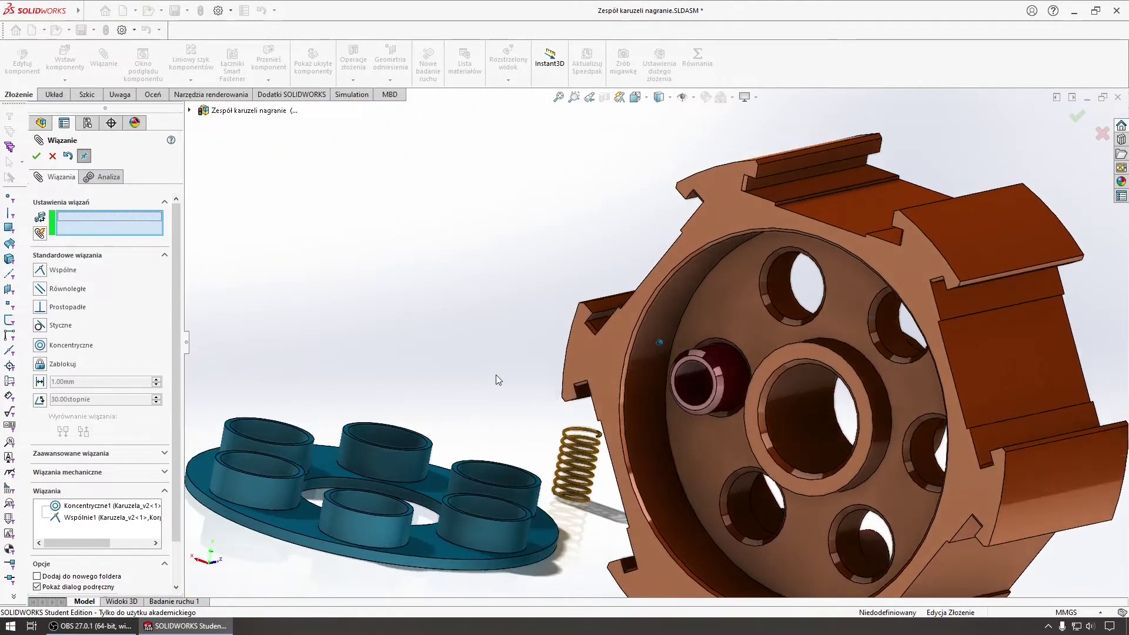
pyautogui.press('Left')
pyautogui.press('Left')
pyautogui.press('Left')
pyautogui.press('Left')
pyautogui.press('Left')
pyautogui.press('Left')
pyautogui.press('Left')
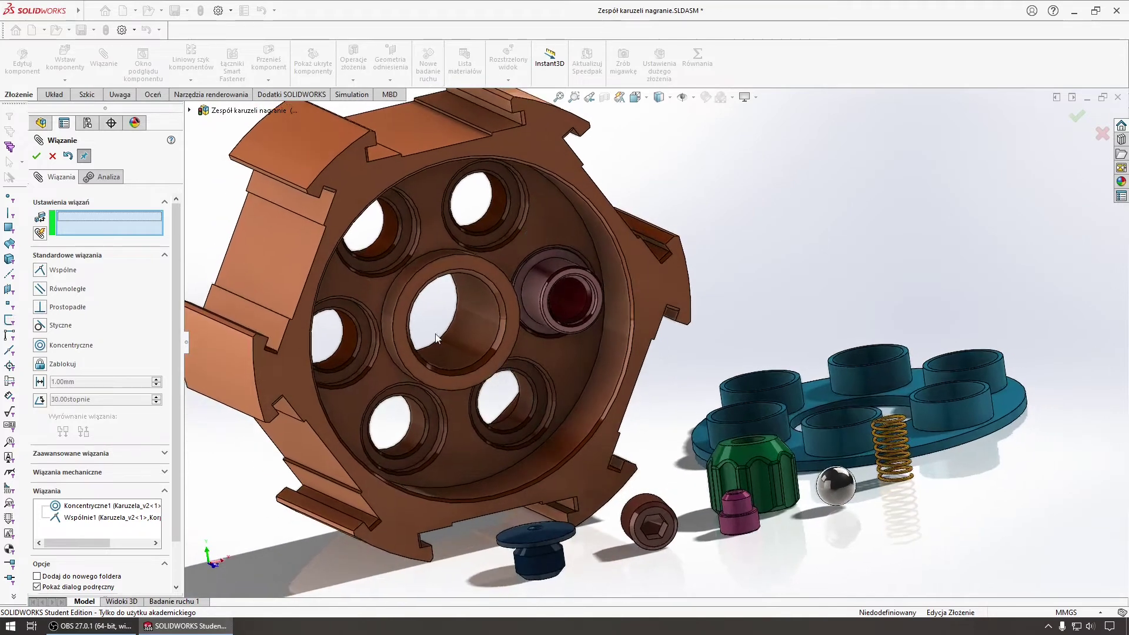
pyautogui.press('Left')
pyautogui.press('Left')
pyautogui.press('Left')
pyautogui.press('Left')
pyautogui.press('Return')
pyautogui.press('Left')
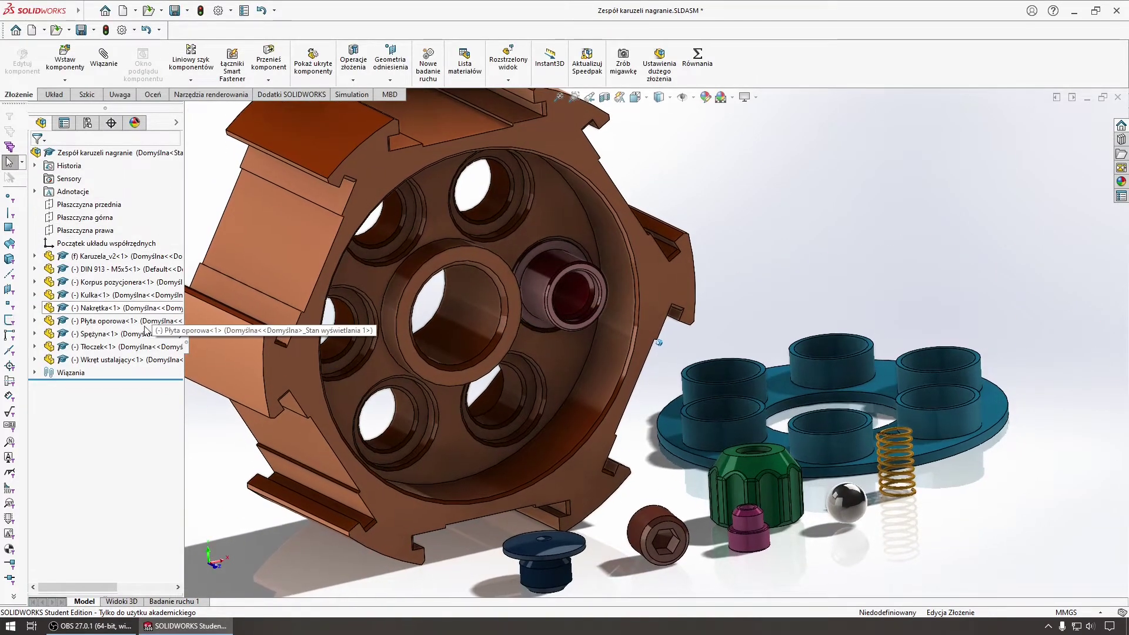
pyautogui.press('Left')
pyautogui.press('Left')
pyautogui.press('Left')
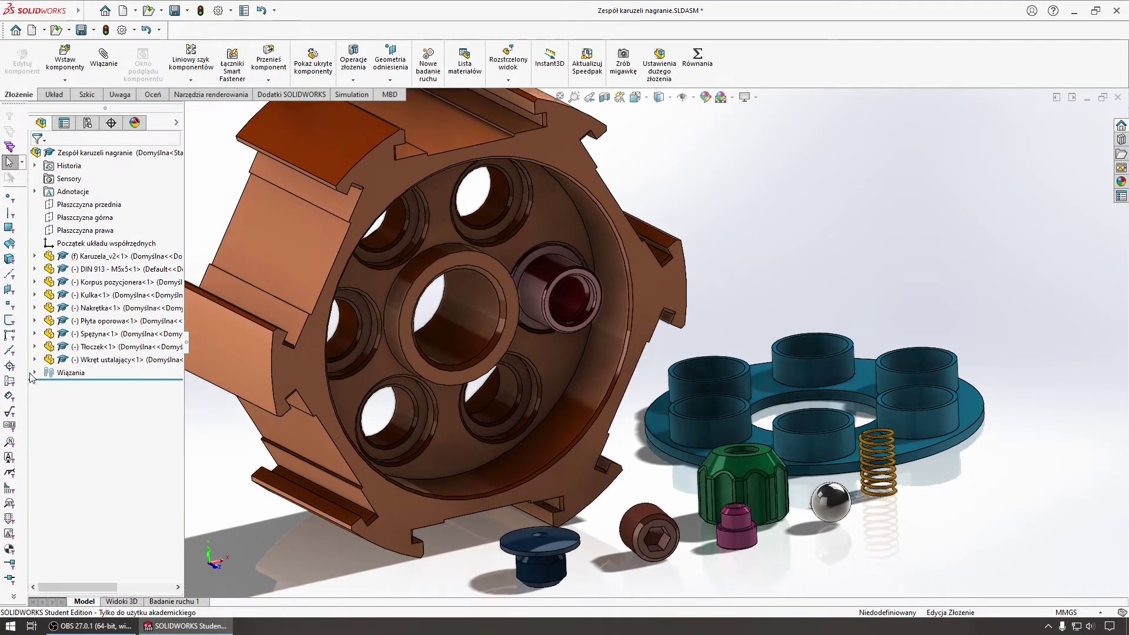
pyautogui.click(35, 372)
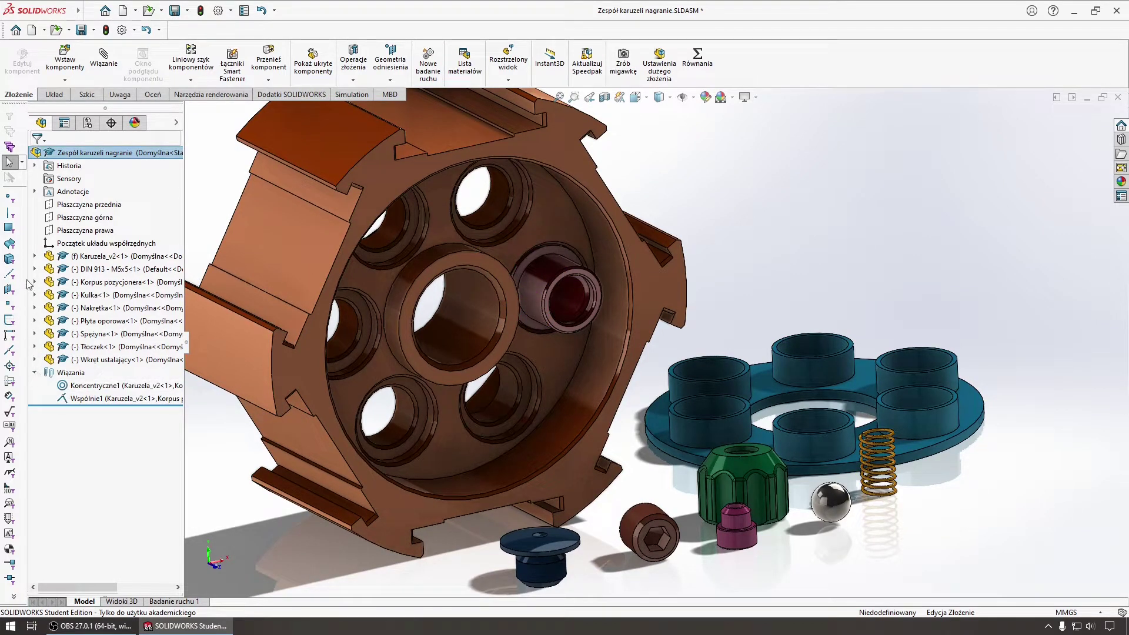
pyautogui.press('Left')
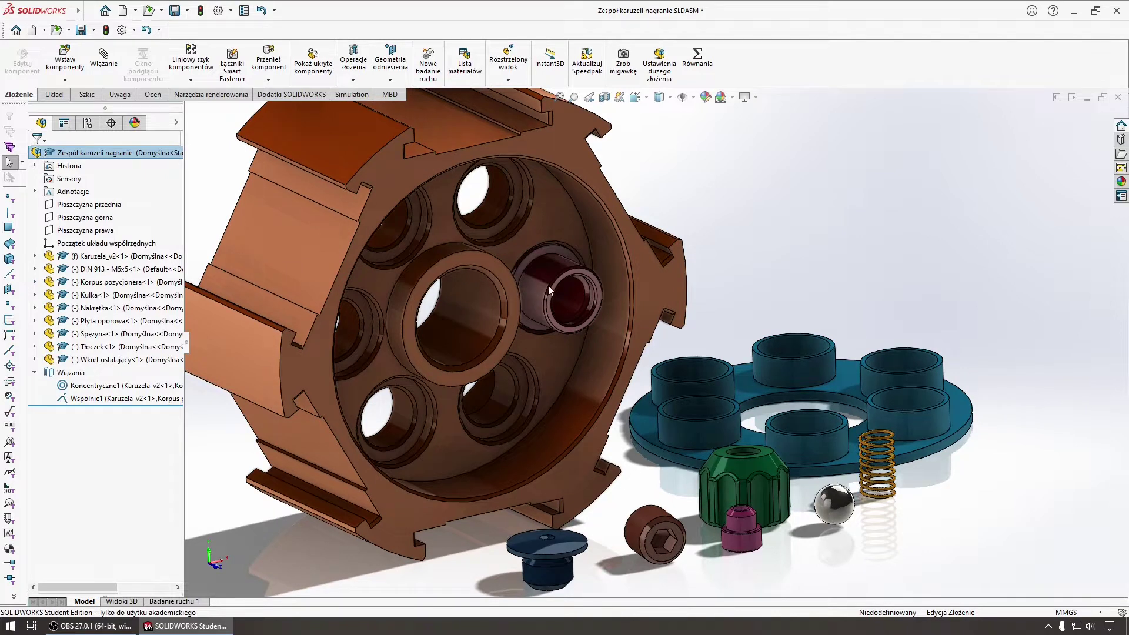
pyautogui.click(546, 285)
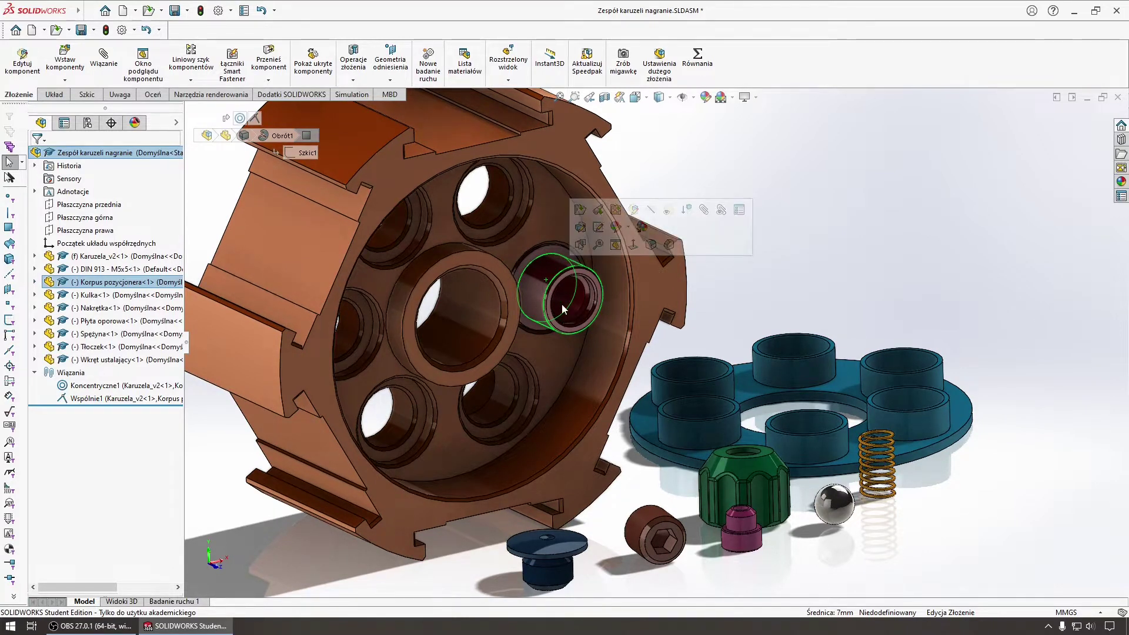
pyautogui.click(34, 282)
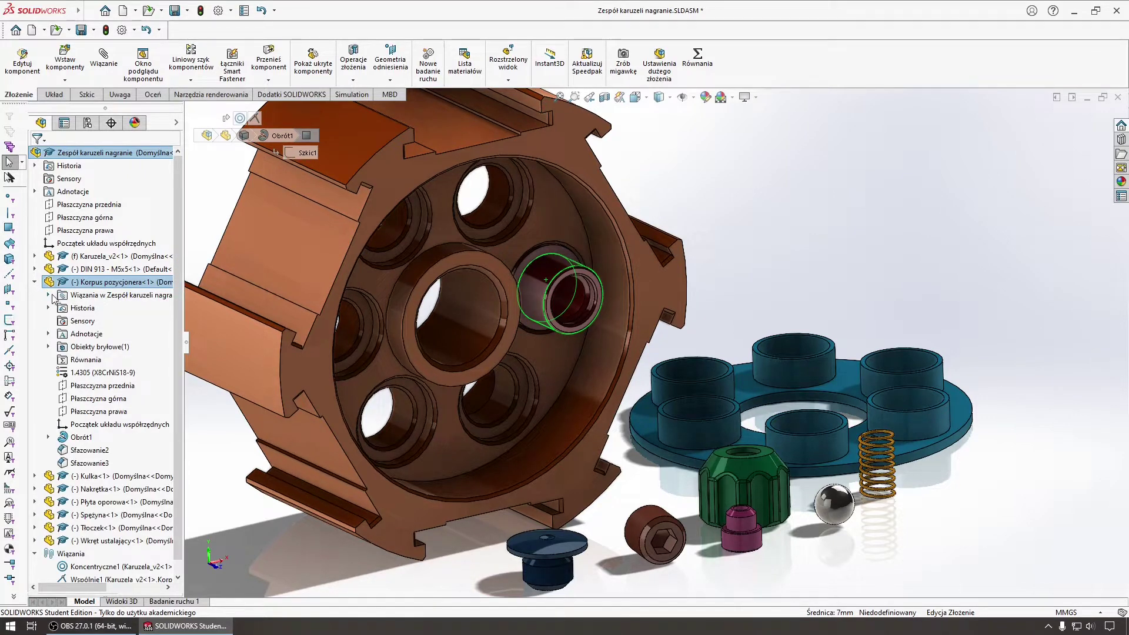
pyautogui.click(49, 296)
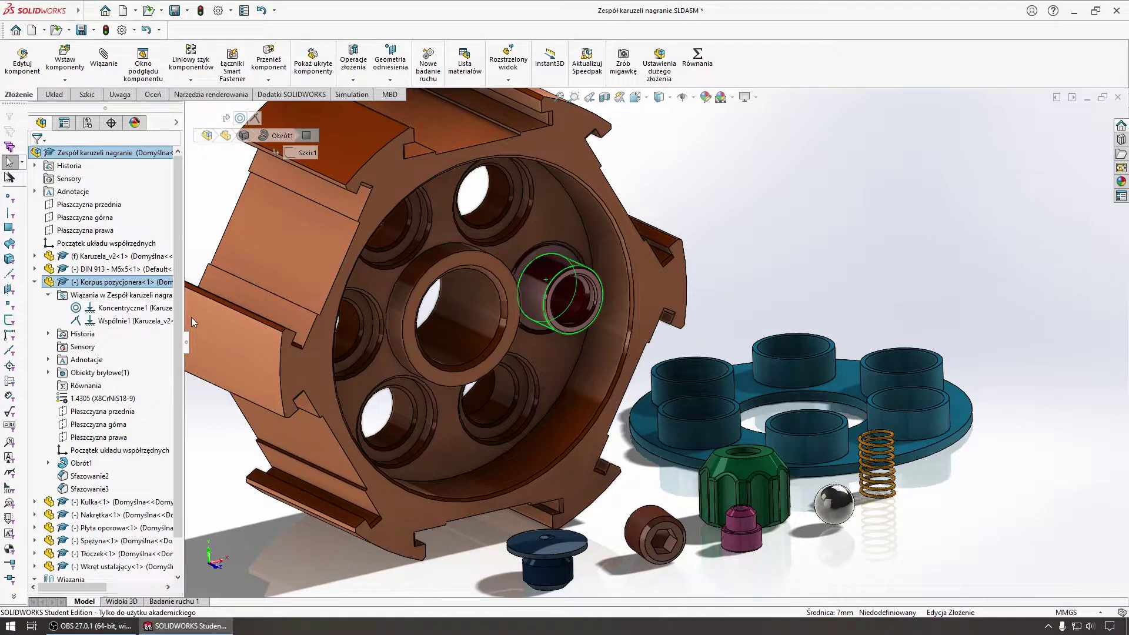
pyautogui.click(34, 283)
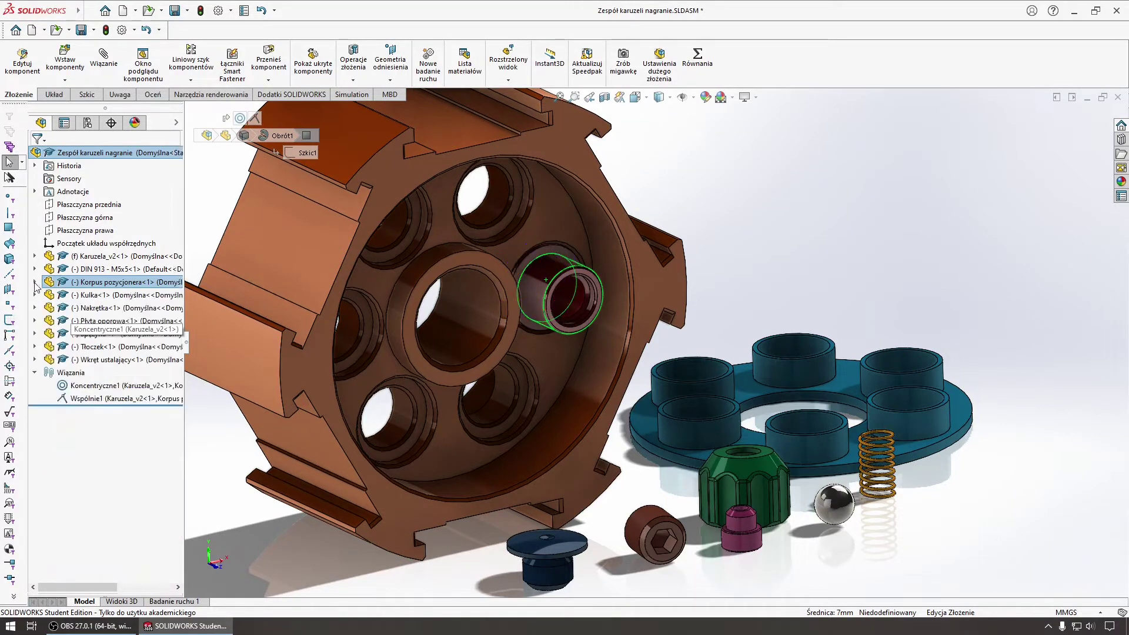
pyautogui.click(35, 372)
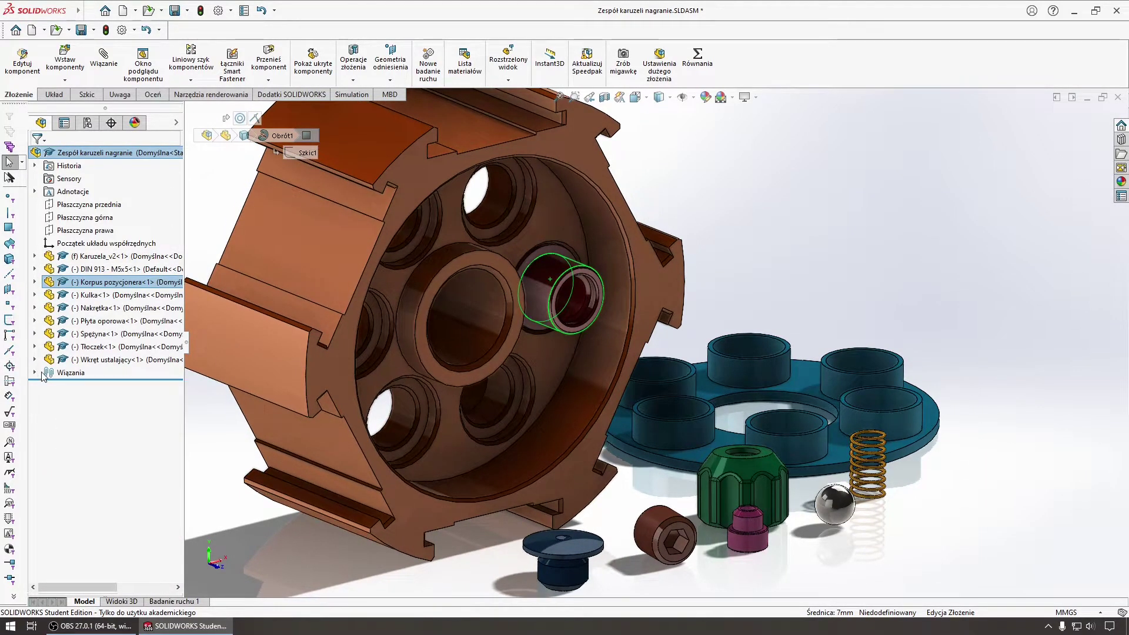
pyautogui.moveTo(588, 329); pyautogui.dragTo(684, 323, button='middle')
pyautogui.click(683, 323)
pyautogui.scroll(-5, 579, 332)
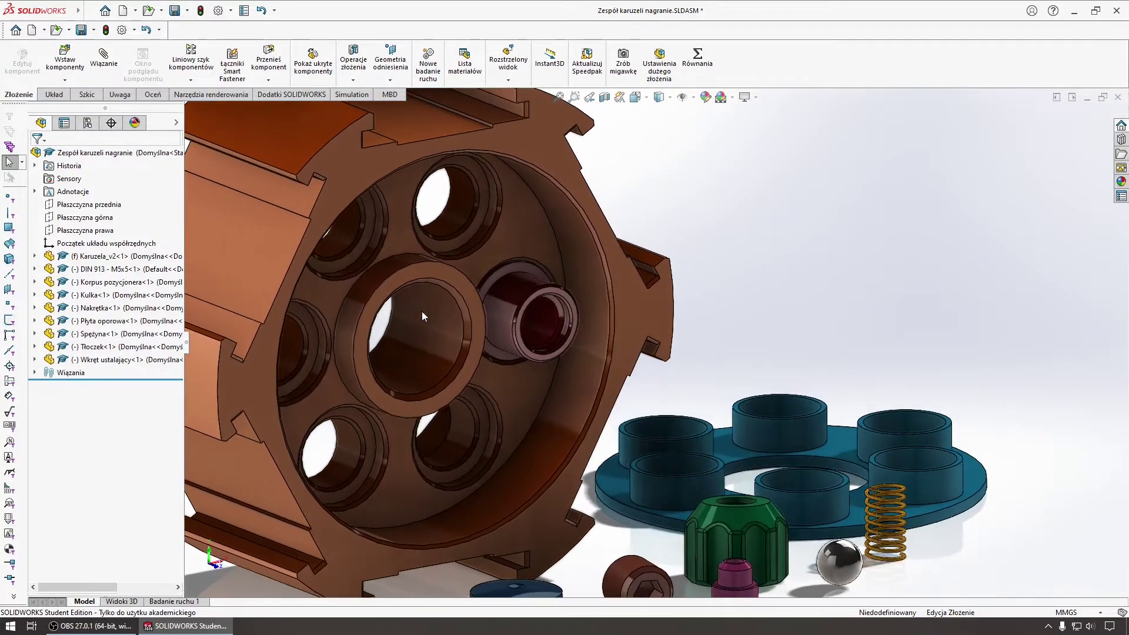
# Step: Orbit around the carousel to view its side and front from above
pyautogui.scroll(3, 637, 436)
pyautogui.moveTo(655, 442); pyautogui.dragTo(634, 425, button='middle')
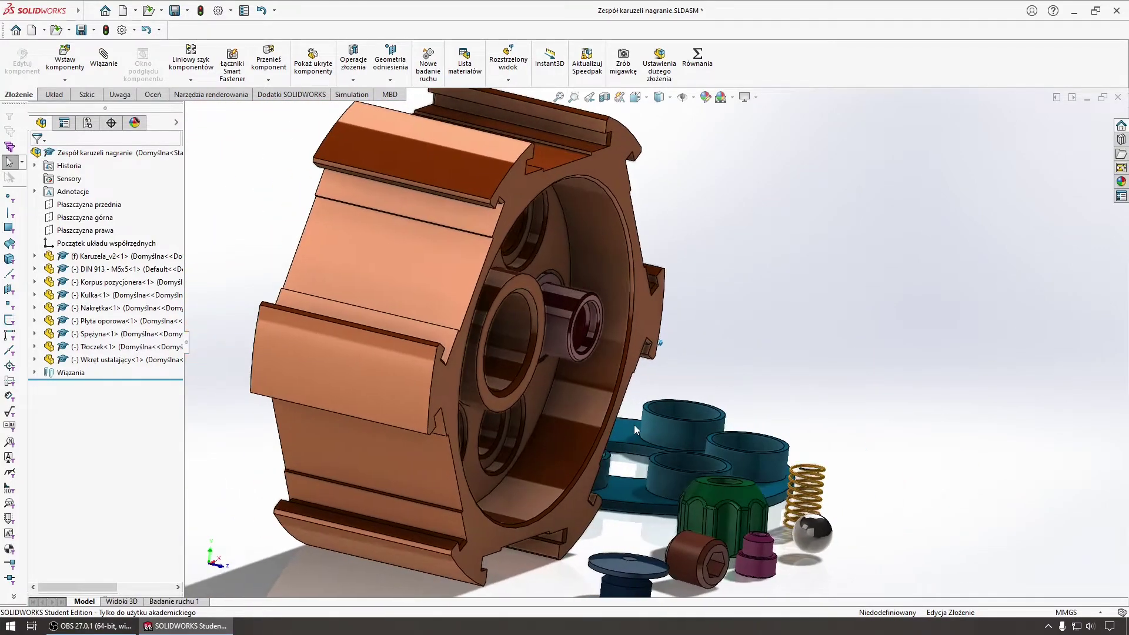
pyautogui.scroll(-3, 634, 424)
pyautogui.click(549, 311)
pyautogui.moveTo(582, 368)
pyautogui.mouseDown(button='middle')
pyautogui.moveTo(675, 413)
pyautogui.moveTo(641, 411)
pyautogui.mouseUp(button='middle')
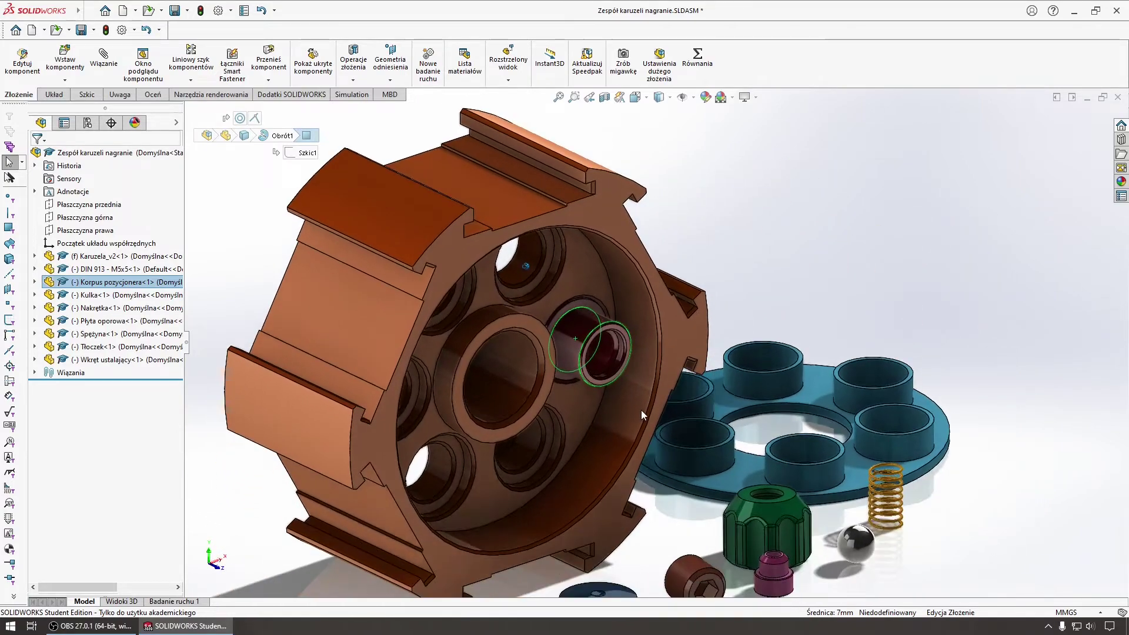
pyautogui.click(778, 312)
pyautogui.scroll(-1, 708, 348)
pyautogui.scroll(-1, 700, 405)
pyautogui.scroll(-1, 693, 466)
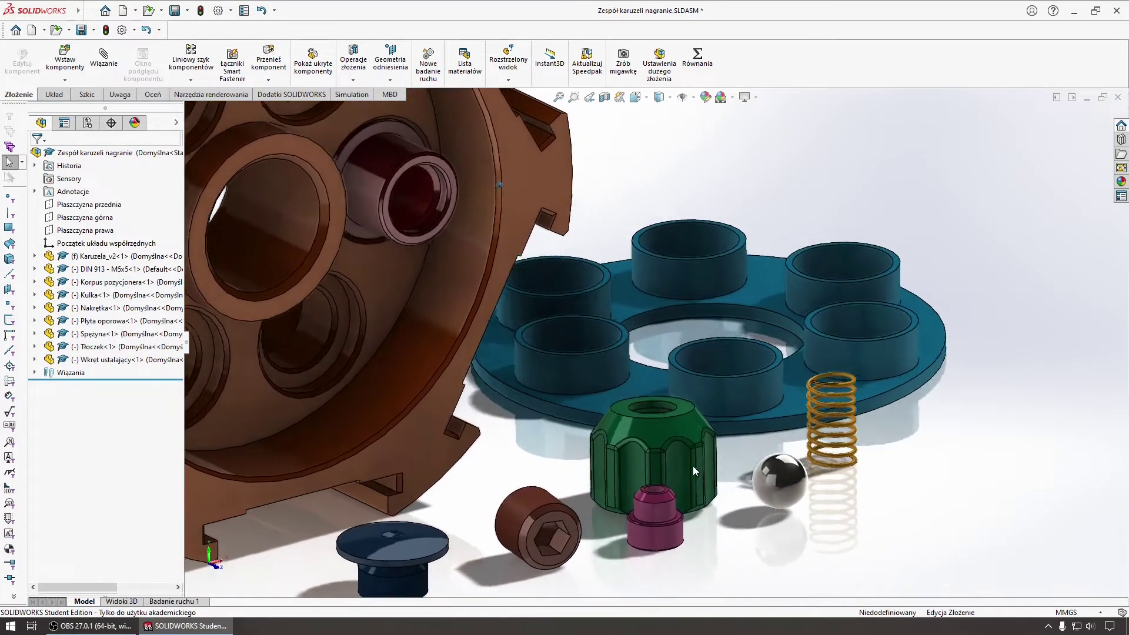
pyautogui.scroll(-1, 651, 475)
pyautogui.scroll(1, 650, 475)
pyautogui.moveTo(677, 453); pyautogui.dragTo(572, 415, button='middle')
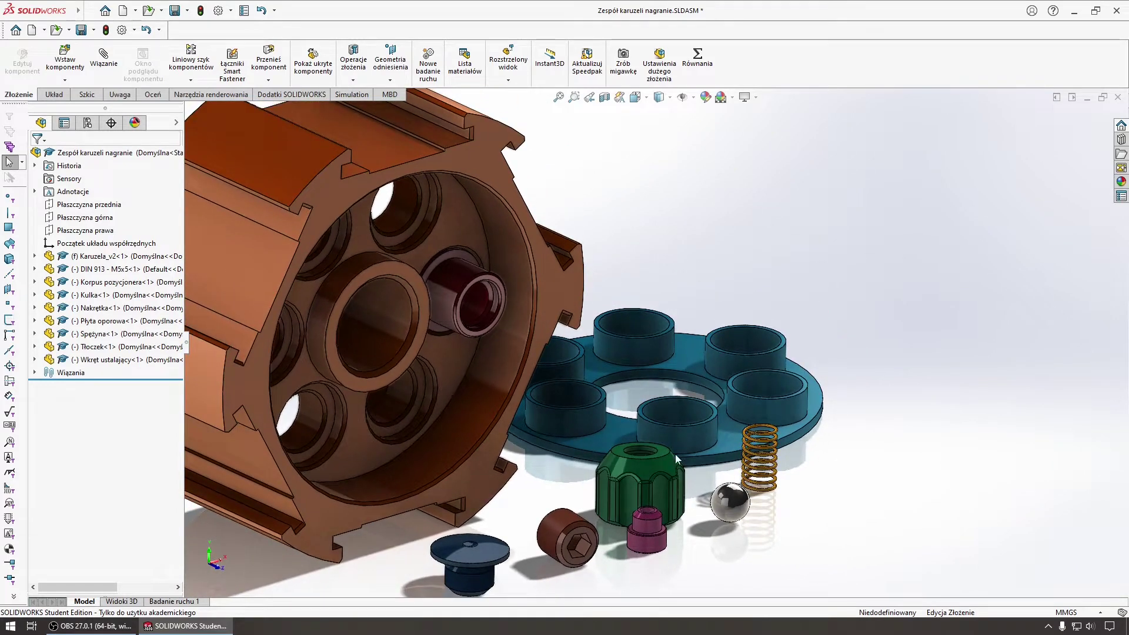
pyautogui.moveTo(661, 466)
pyautogui.mouseDown(button='middle')
pyautogui.moveTo(705, 527)
pyautogui.moveTo(687, 496)
pyautogui.moveTo(713, 468)
pyautogui.mouseUp(button='middle')
pyautogui.scroll(-1, 684, 488)
pyautogui.scroll(-1, 700, 475)
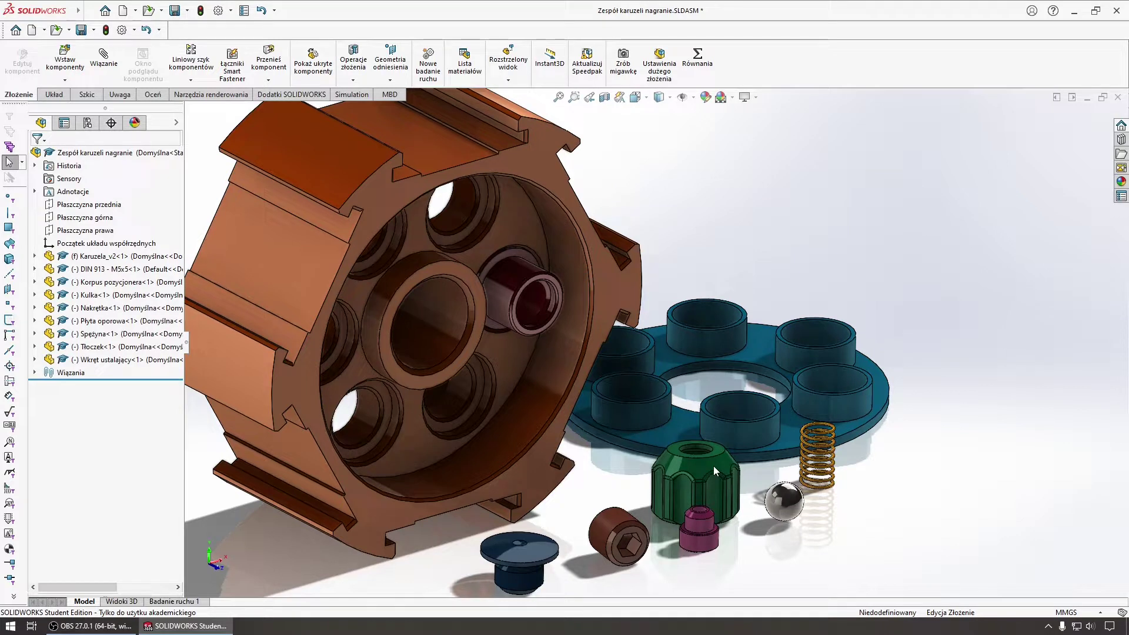
# Step: Drag the green nut (Nakrętka) up onto the blue plate near the carousel
pyautogui.click(711, 492)
pyautogui.click(750, 551)
pyautogui.click(711, 469)
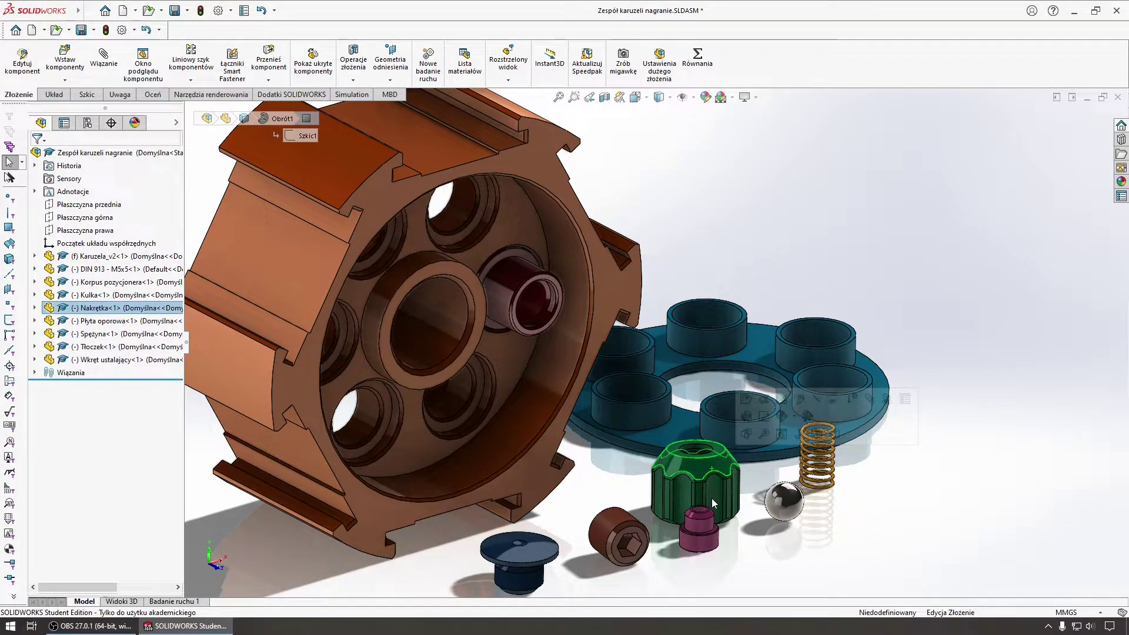
pyautogui.moveTo(711, 498); pyautogui.dragTo(783, 534)
pyautogui.scroll(-1, 866, 524)
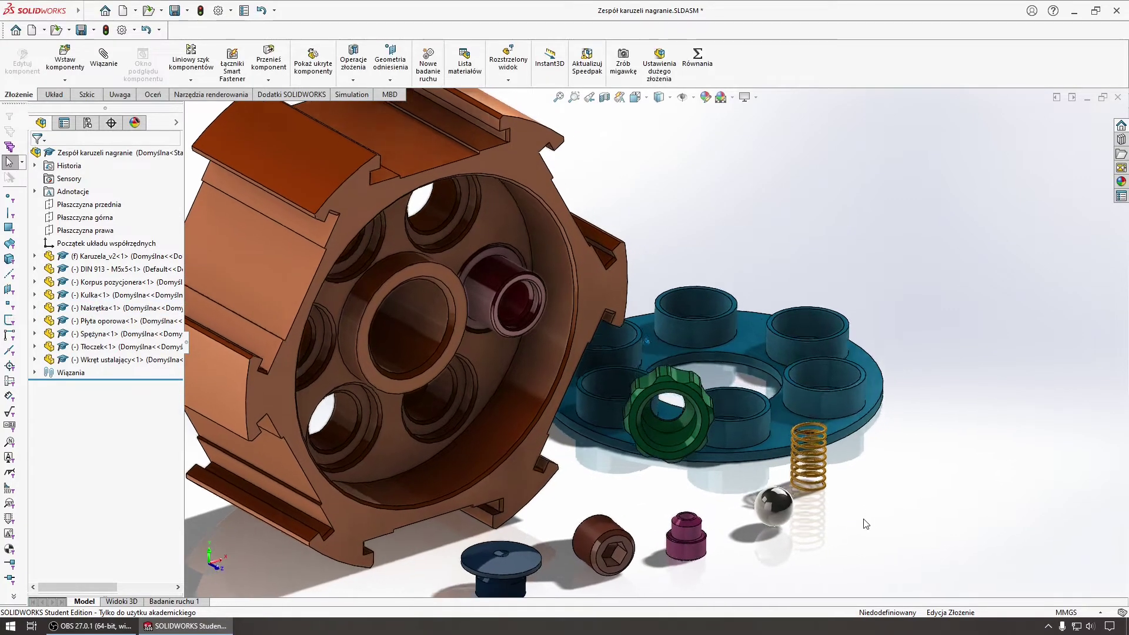
pyautogui.moveTo(866, 524); pyautogui.dragTo(703, 446, button='middle')
pyautogui.moveTo(704, 447)
pyautogui.mouseDown()
pyautogui.moveTo(722, 499)
pyautogui.moveTo(691, 492)
pyautogui.mouseUp()
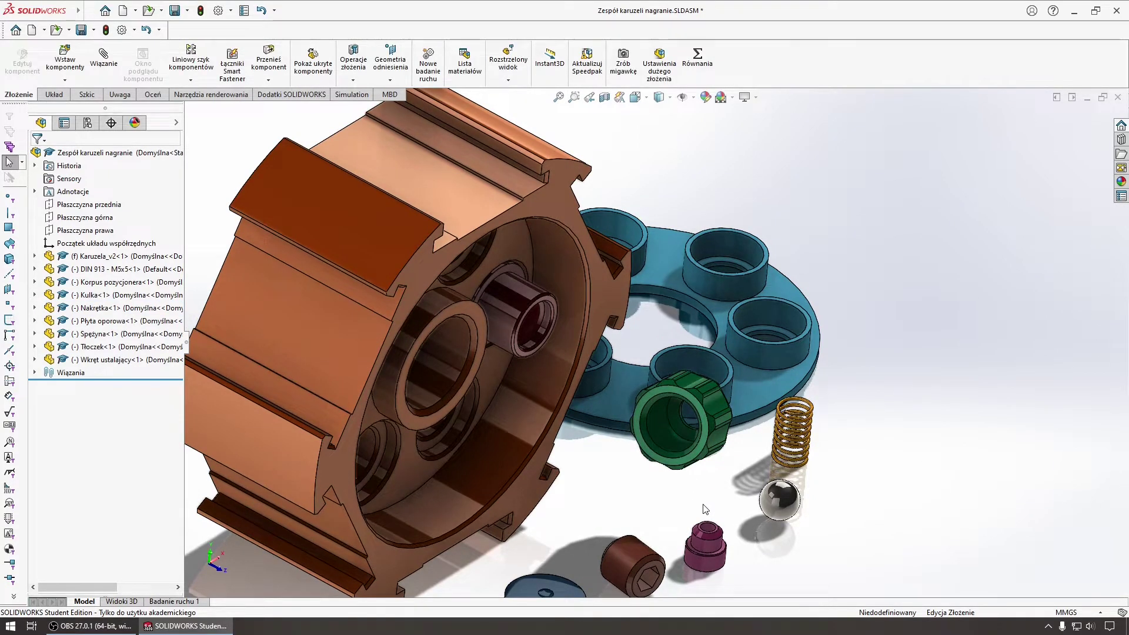
# Step: Bring the carousel face-on and select the green nut's edge for mating
pyautogui.moveTo(706, 516)
pyautogui.mouseDown(button='middle')
pyautogui.moveTo(454, 478)
pyautogui.moveTo(635, 468)
pyautogui.moveTo(570, 482)
pyautogui.mouseUp(button='middle')
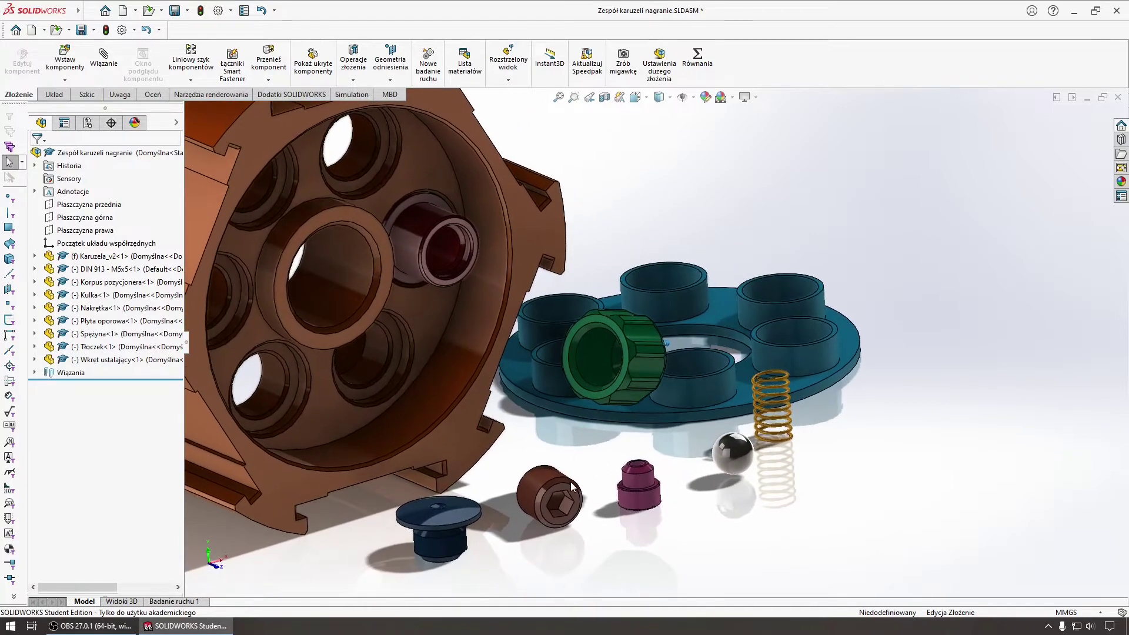
pyautogui.moveTo(529, 398)
pyautogui.mouseDown(button='middle')
pyautogui.moveTo(459, 414)
pyautogui.moveTo(811, 481)
pyautogui.moveTo(614, 469)
pyautogui.moveTo(647, 469)
pyautogui.moveTo(617, 441)
pyautogui.mouseUp(button='middle')
pyautogui.scroll(-2, 653, 468)
pyautogui.scroll(-2, 647, 469)
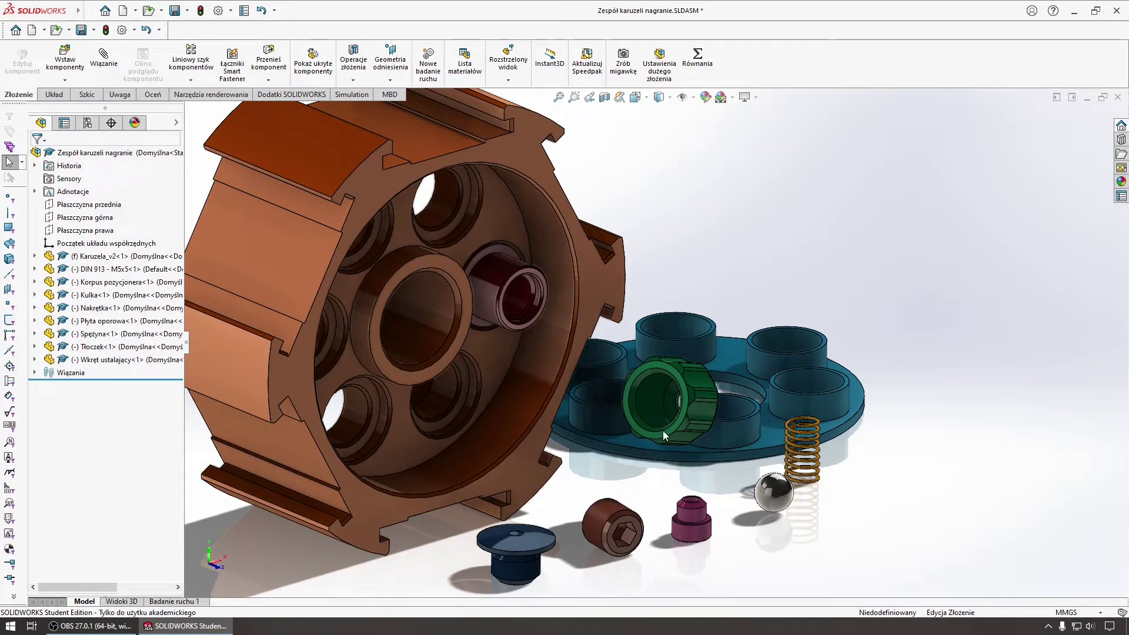
pyautogui.moveTo(662, 430); pyautogui.dragTo(653, 430, button='middle')
pyautogui.click(648, 413)
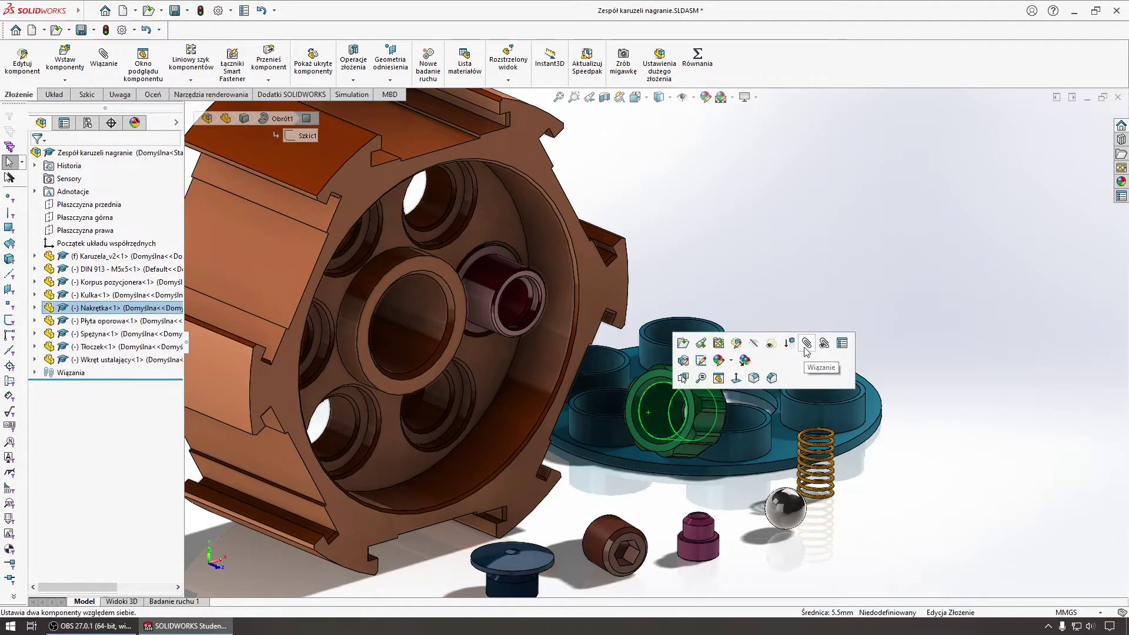
# Step: Mate the green nut concentric with the Korpus pozycjonera bore
pyautogui.moveTo(653, 389); pyautogui.dragTo(635, 388, button='right')
pyautogui.moveTo(635, 388); pyautogui.dragTo(722, 404, button='middle')
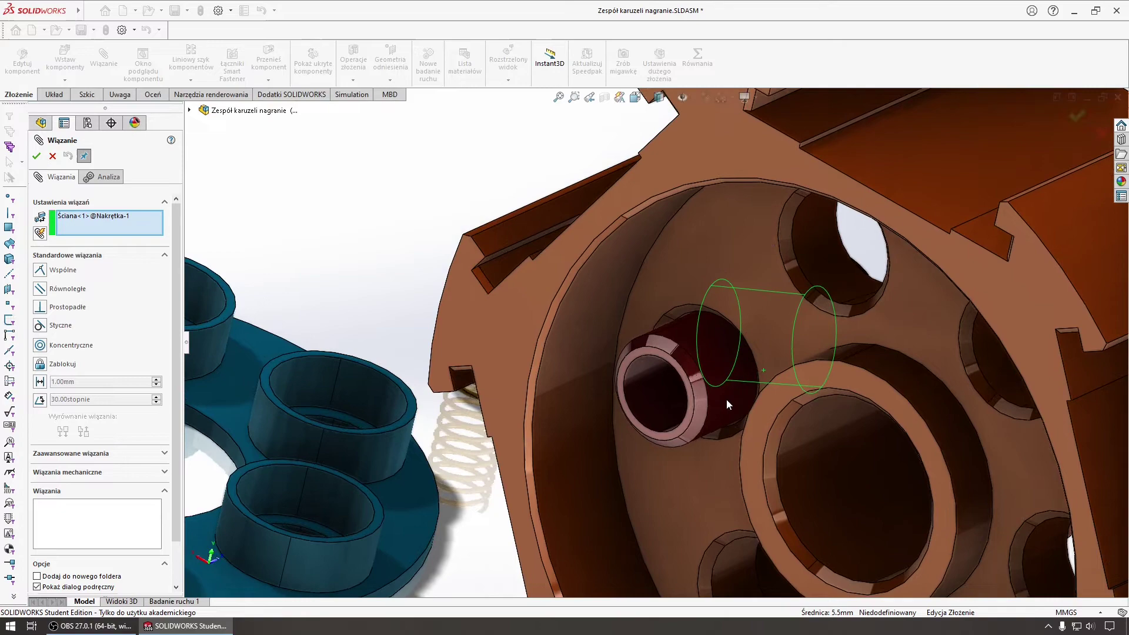
pyautogui.click(726, 400)
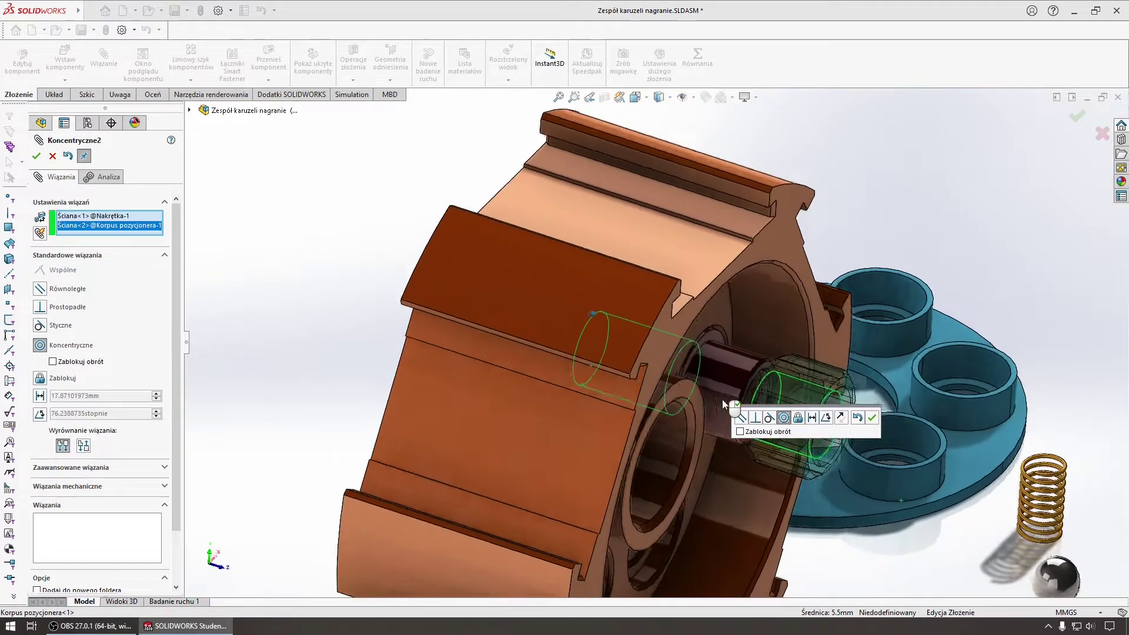
pyautogui.moveTo(723, 398); pyautogui.dragTo(696, 430, button='middle')
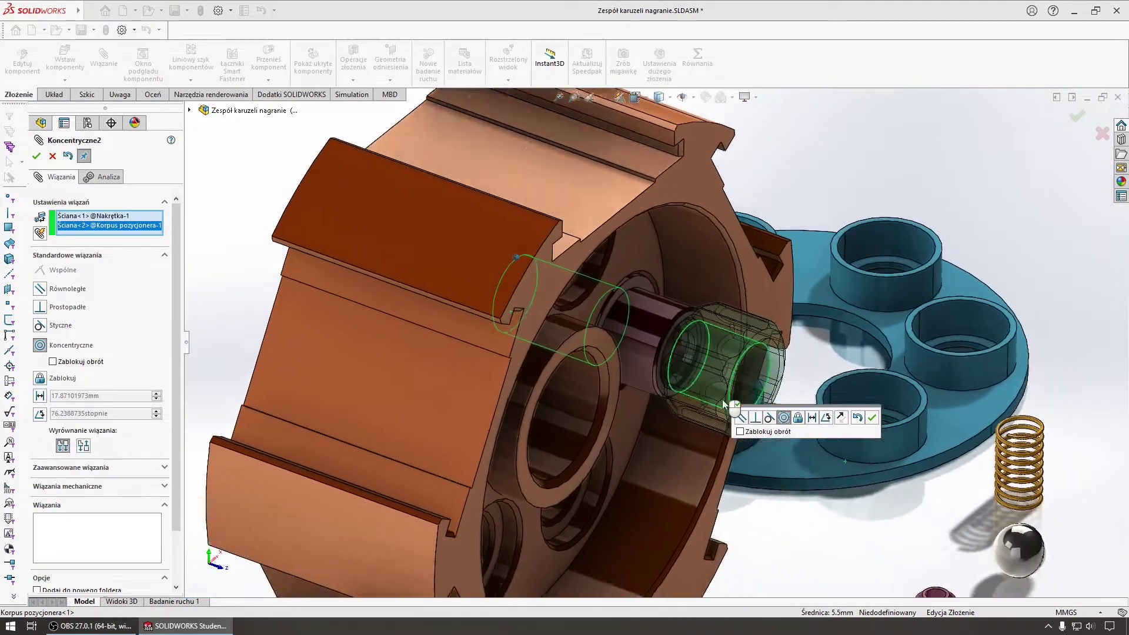
pyautogui.press('Return')
# Step: Make the nut's end face coincident with the Karuzela face
pyautogui.scroll(-3, 608, 272)
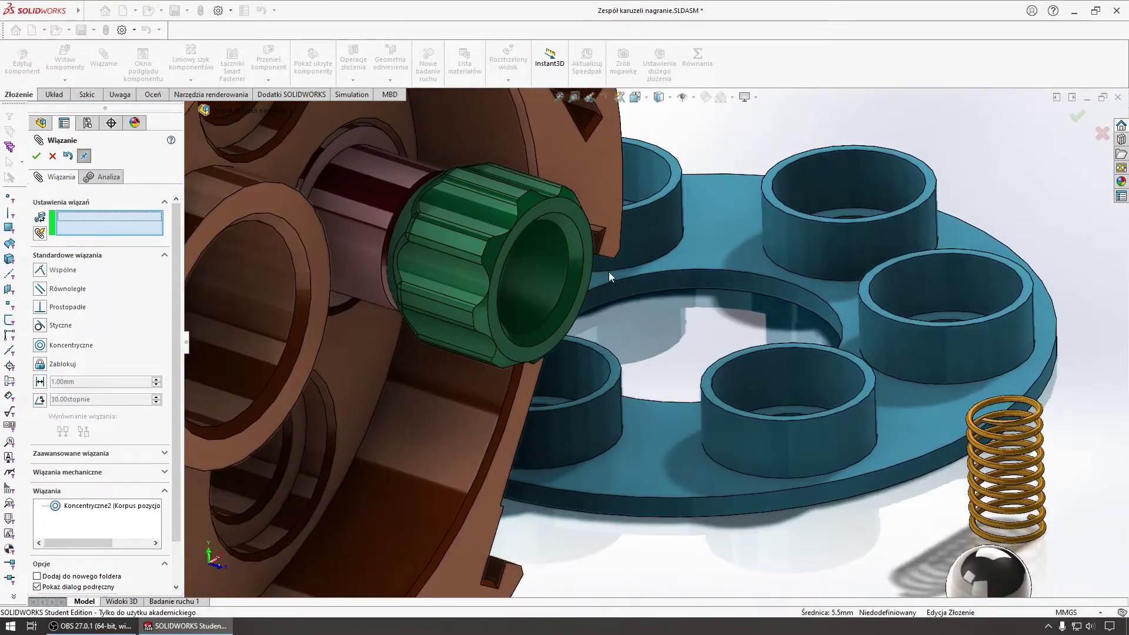
pyautogui.click(570, 209)
pyautogui.moveTo(570, 208)
pyautogui.mouseDown(button='middle')
pyautogui.moveTo(591, 272)
pyautogui.moveTo(818, 269)
pyautogui.moveTo(715, 237)
pyautogui.mouseUp(button='middle')
pyautogui.click(708, 236)
pyautogui.press('Return')
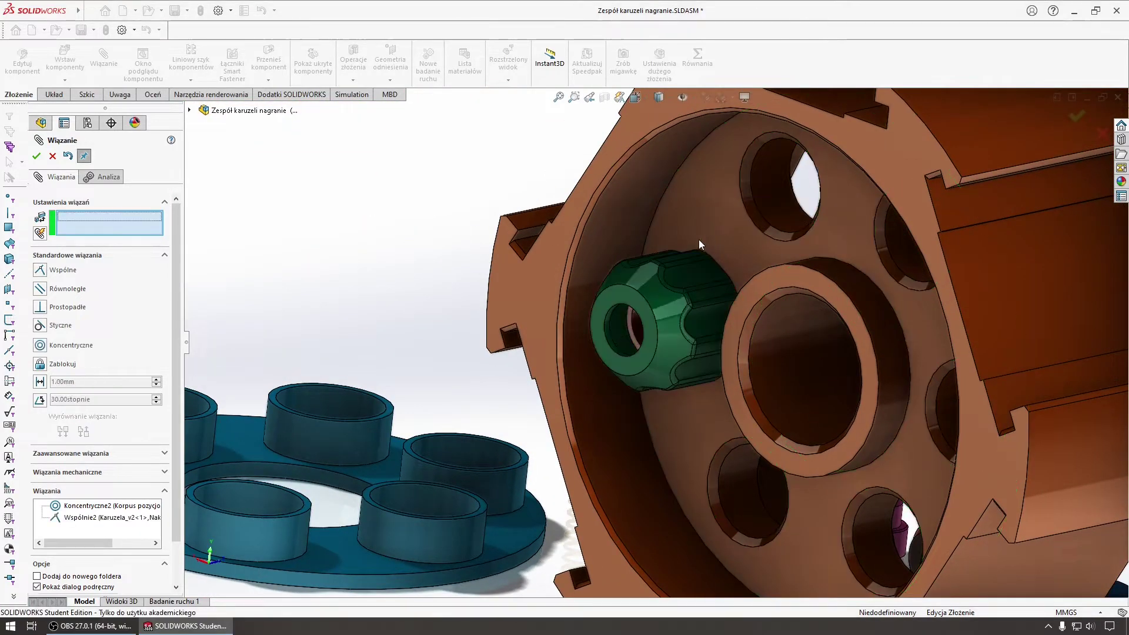
# Step: Close the Mate PropertyManager and spin the view to inspect the seated nut
pyautogui.scroll(5, 574, 299)
pyautogui.hotkey('ctrl', '1')
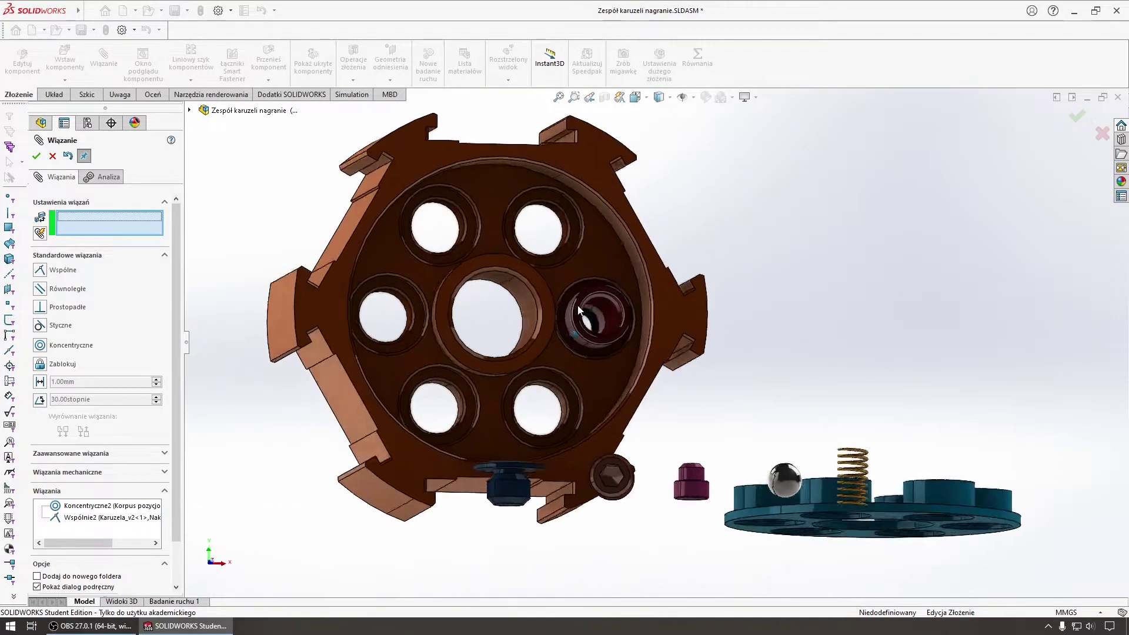
pyautogui.click(36, 156)
pyautogui.moveTo(559, 317); pyautogui.dragTo(750, 283, button='middle')
pyautogui.press('Left')
pyautogui.press('Left')
pyautogui.press('Left')
pyautogui.press('Left')
pyautogui.press('Left')
pyautogui.press('Left')
pyautogui.press('Left')
pyautogui.press('Left')
pyautogui.press('Left')
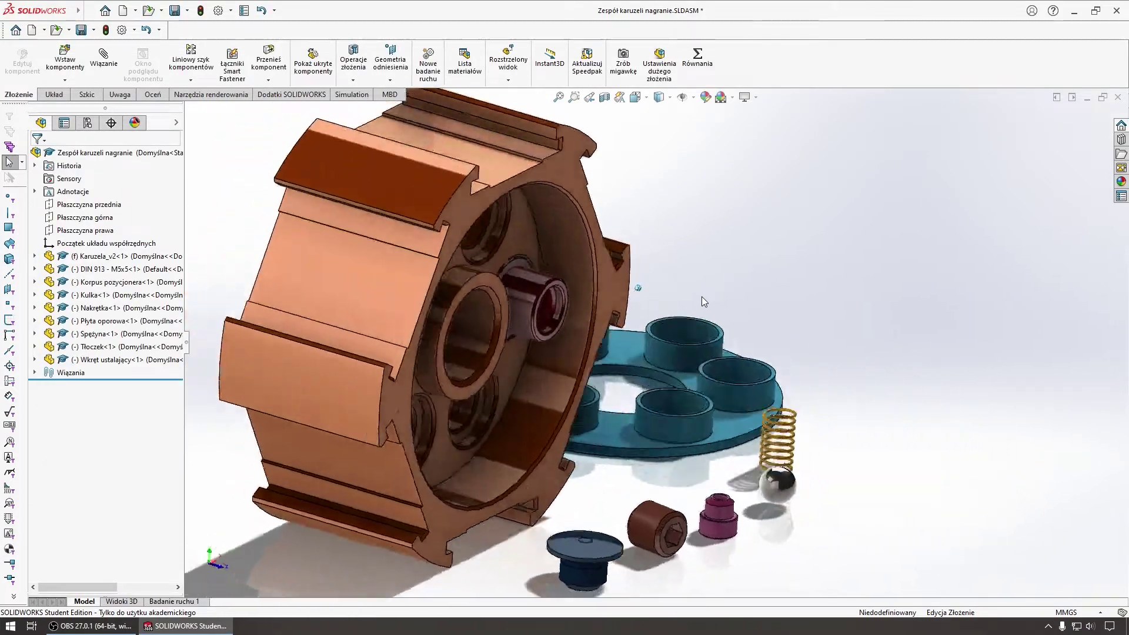
pyautogui.press('Left')
pyautogui.press('Left')
pyautogui.press('Left')
pyautogui.press('Left')
pyautogui.press('Left')
pyautogui.press('Left')
pyautogui.press('Left')
pyautogui.press('Left')
pyautogui.press('Left')
pyautogui.press('Left')
pyautogui.press('Left')
pyautogui.press('Left')
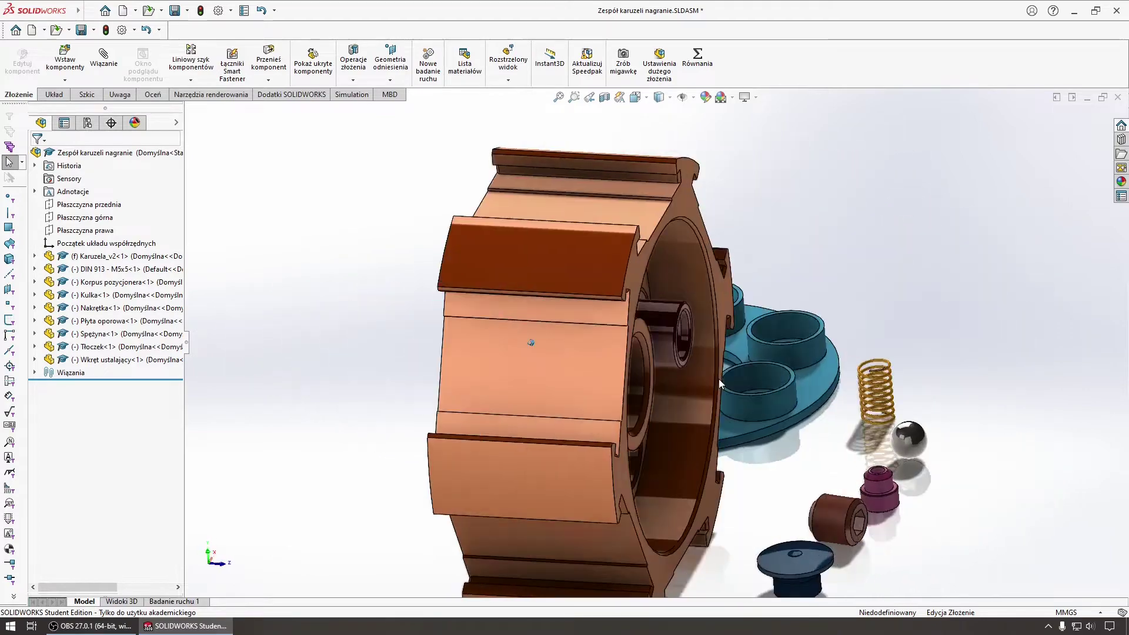
pyautogui.press('Left')
pyautogui.press('Left')
pyautogui.press('Left')
pyautogui.moveTo(724, 443)
pyautogui.mouseDown(button='middle')
pyautogui.moveTo(640, 429)
pyautogui.moveTo(530, 368)
pyautogui.moveTo(666, 375)
pyautogui.moveTo(733, 361)
pyautogui.moveTo(663, 375)
pyautogui.moveTo(620, 339)
pyautogui.moveTo(578, 334)
pyautogui.mouseUp(button='middle')
pyautogui.scroll(-5, 719, 360)
pyautogui.scroll(5, 722, 364)
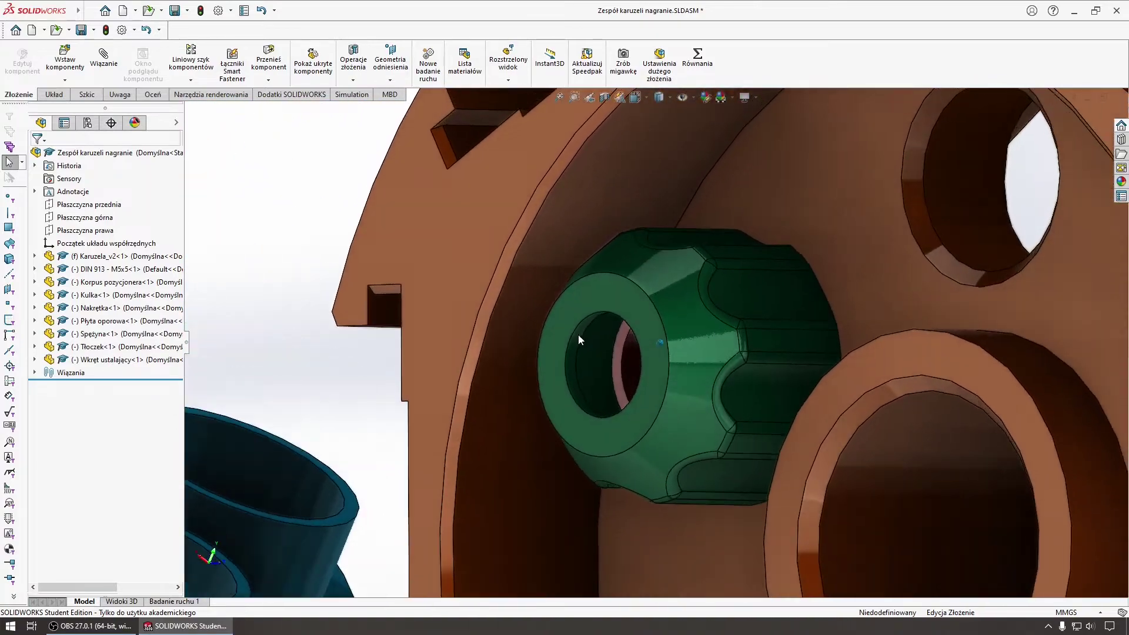
pyautogui.scroll(3, 599, 372)
pyautogui.moveTo(598, 372)
pyautogui.mouseDown(button='middle')
pyautogui.moveTo(682, 400)
pyautogui.moveTo(599, 373)
pyautogui.mouseUp(button='middle')
pyautogui.scroll(-3, 672, 388)
pyautogui.scroll(2, 672, 388)
pyautogui.scroll(1, 600, 369)
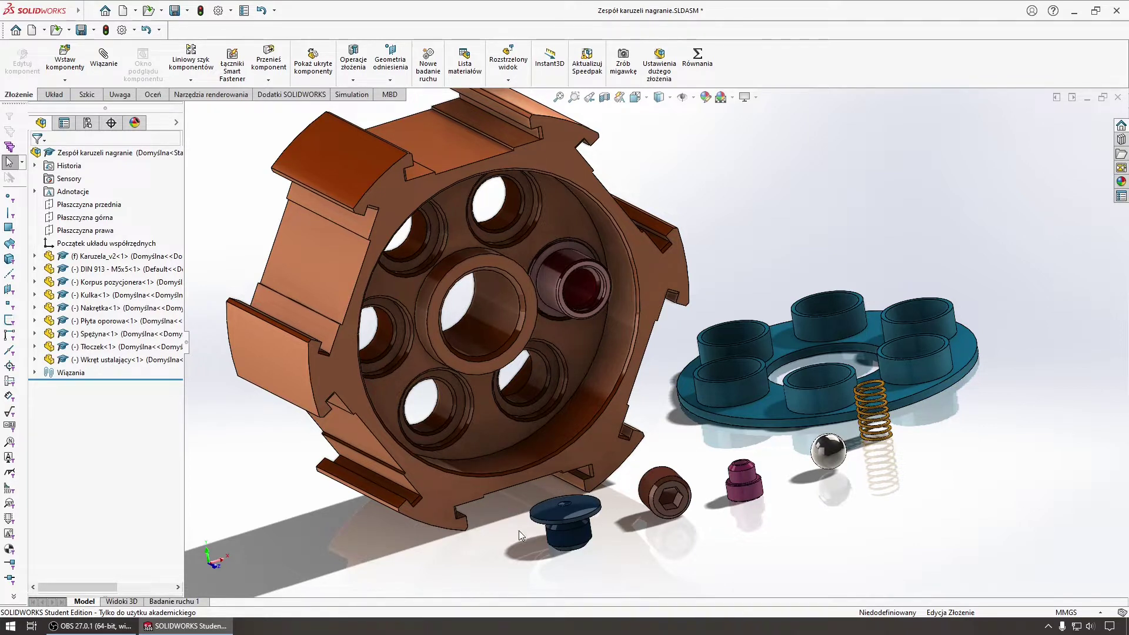
pyautogui.scroll(-2, 481, 391)
pyautogui.scroll(-2, 520, 335)
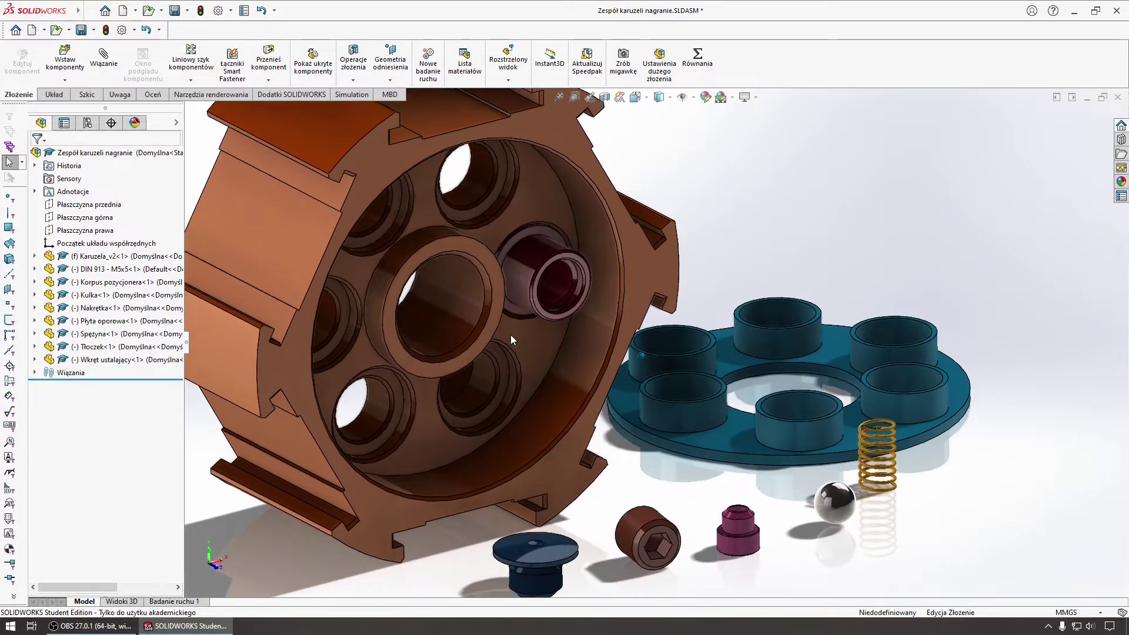
pyautogui.scroll(-2, 510, 334)
pyautogui.scroll(2, 444, 351)
pyautogui.scroll(2, 453, 366)
pyautogui.moveTo(453, 366)
pyautogui.mouseDown(button='middle')
pyautogui.moveTo(500, 368)
pyautogui.moveTo(661, 524)
pyautogui.moveTo(844, 539)
pyautogui.mouseUp(button='middle')
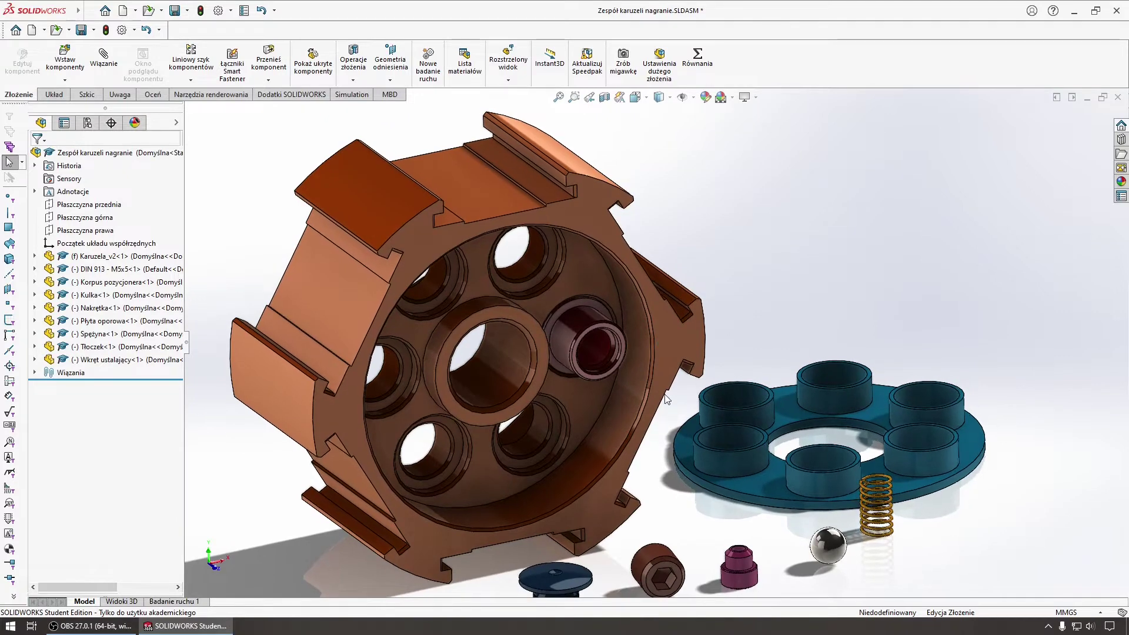
pyautogui.scroll(2, 602, 369)
pyautogui.scroll(1, 601, 368)
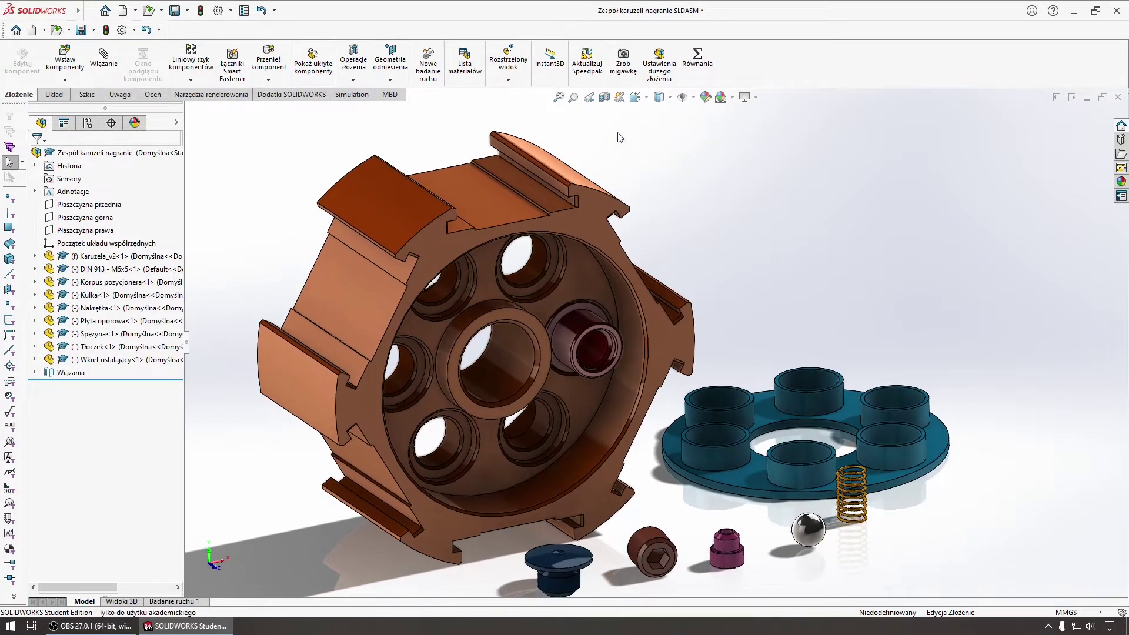
# Step: Preview a Front Plane section of the carousel assembly and orbit to inspect the cut
pyautogui.click(594, 98)
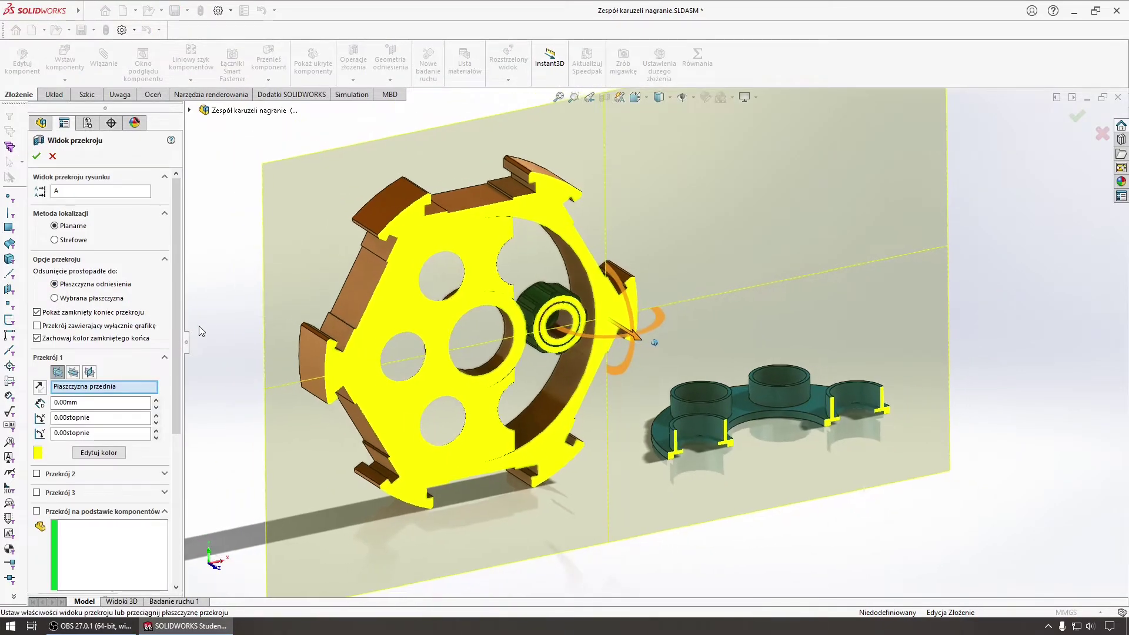
pyautogui.moveTo(202, 331); pyautogui.dragTo(189, 327, button='middle')
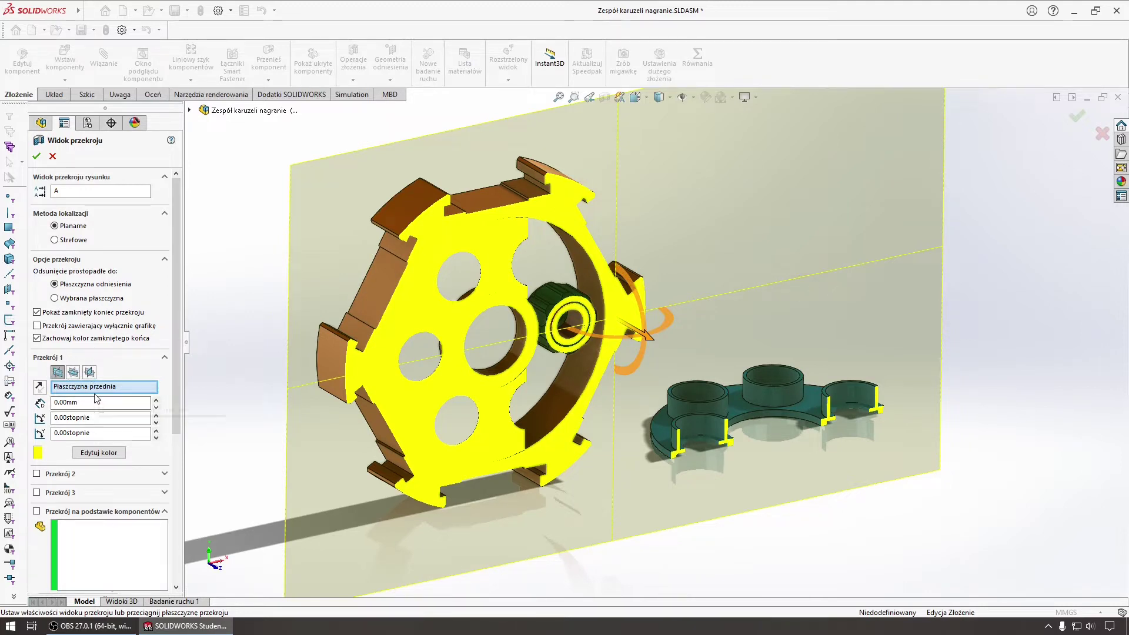
pyautogui.click(189, 110)
pyautogui.click(190, 110)
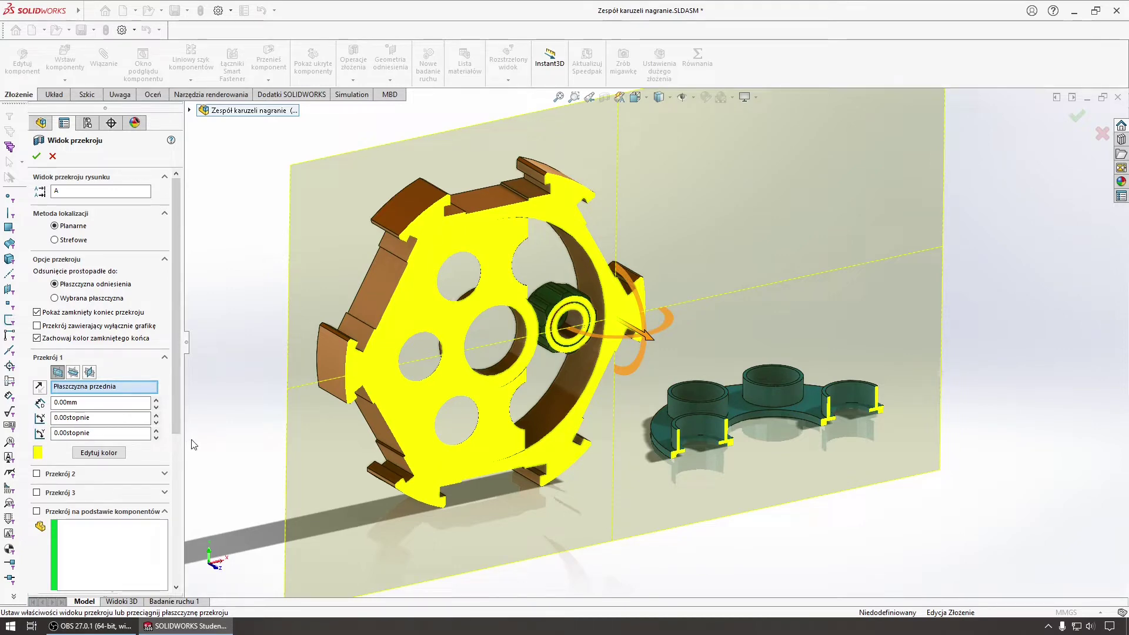
pyautogui.moveTo(404, 359); pyautogui.dragTo(428, 361, button='middle')
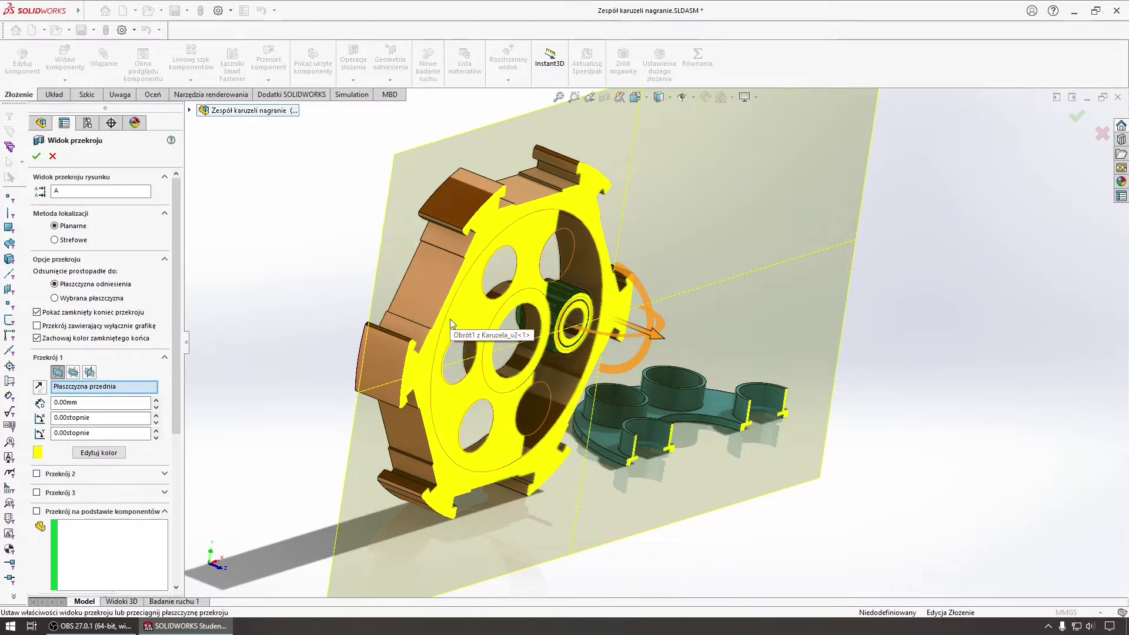
pyautogui.moveTo(436, 335); pyautogui.dragTo(244, 348, button='middle')
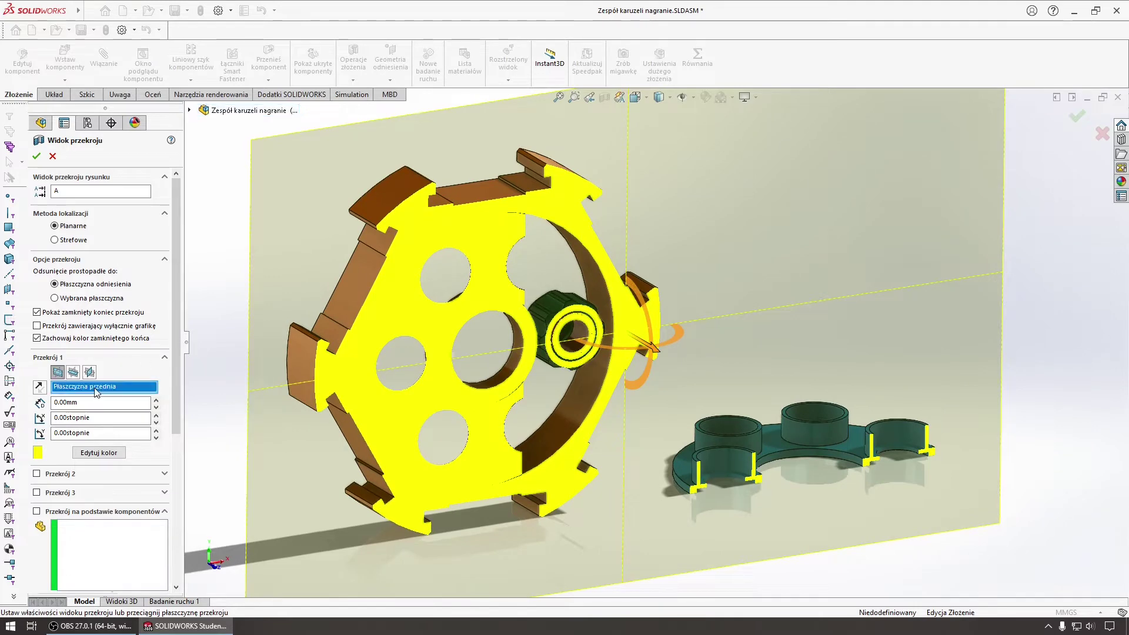
pyautogui.click(189, 110)
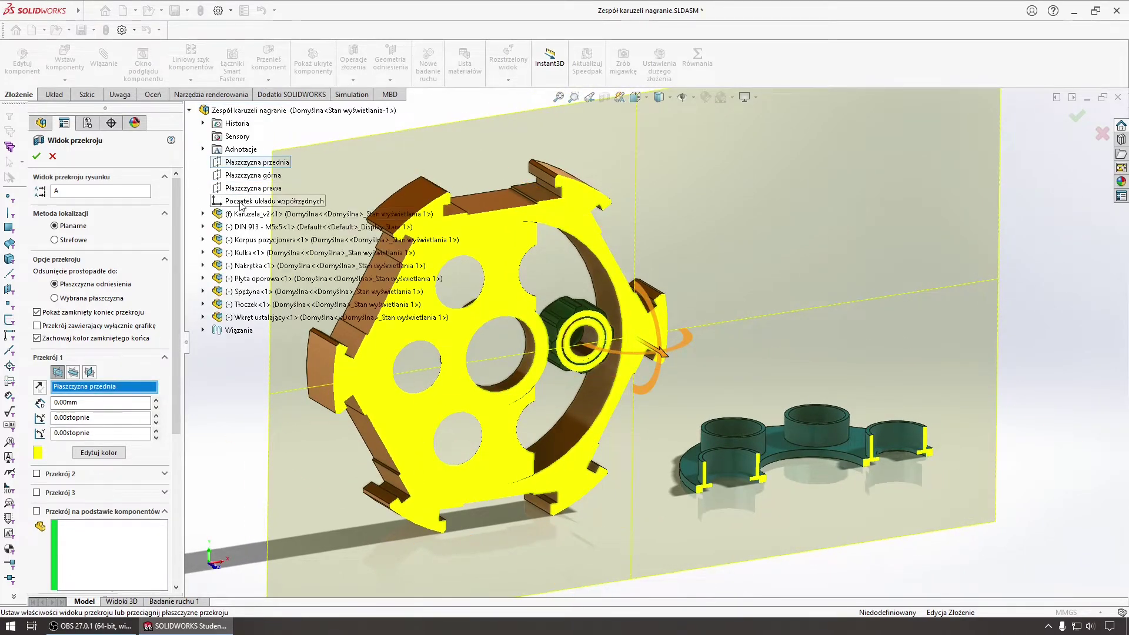
# Step: Use Karuzela_v2's Front Plane as the section plane and zoom to check the cut
pyautogui.click(205, 216)
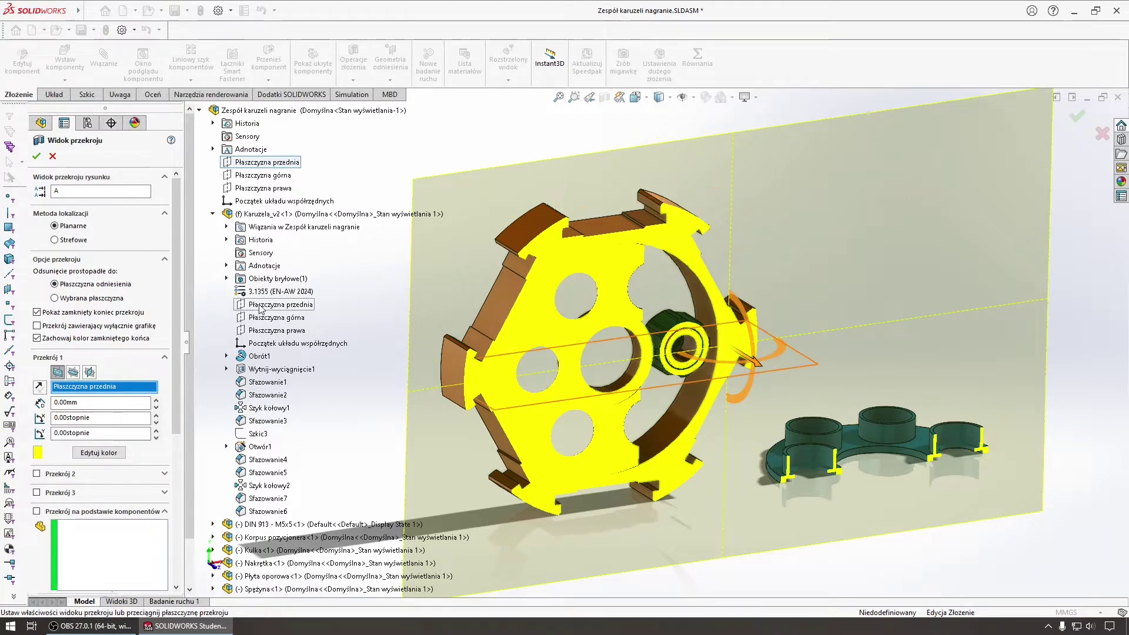
pyautogui.click(262, 307)
pyautogui.moveTo(411, 341); pyautogui.dragTo(481, 345, button='middle')
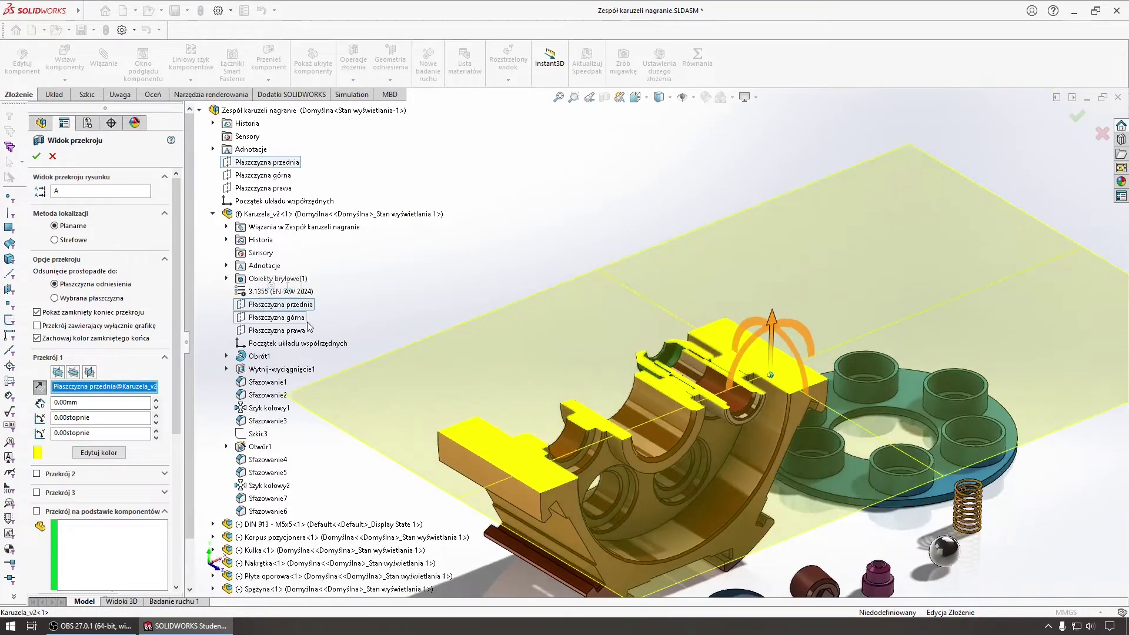
pyautogui.scroll(-3, 488, 331)
pyautogui.scroll(-1, 488, 331)
pyautogui.scroll(-3, 486, 329)
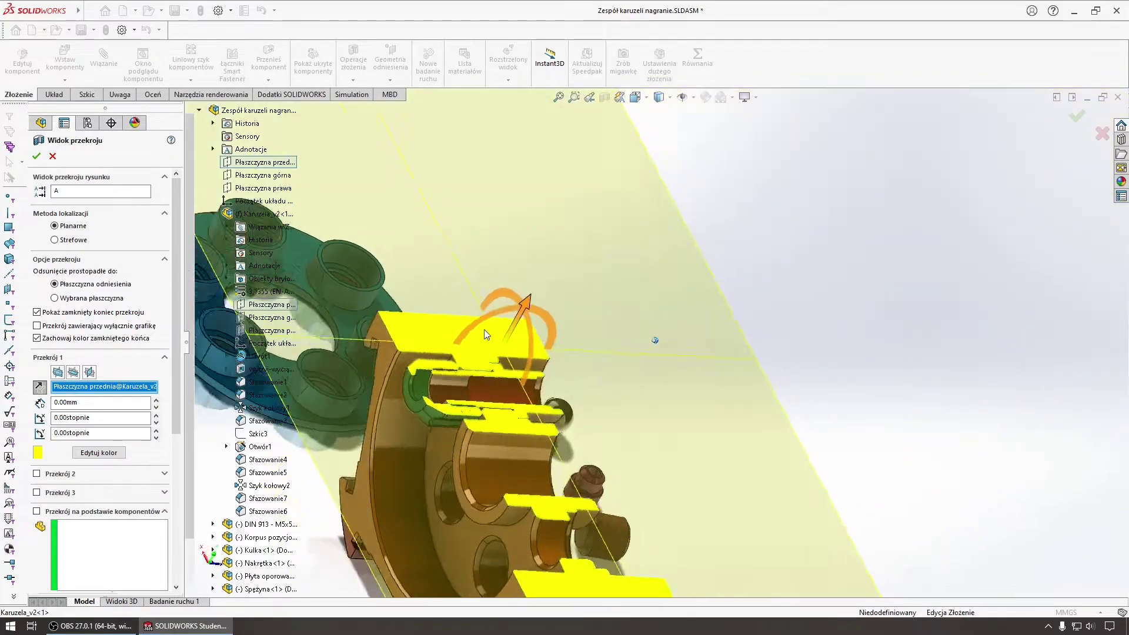
pyautogui.scroll(-1, 485, 337)
pyautogui.scroll(-3, 490, 366)
pyautogui.scroll(2, 489, 366)
pyautogui.scroll(2, 489, 366)
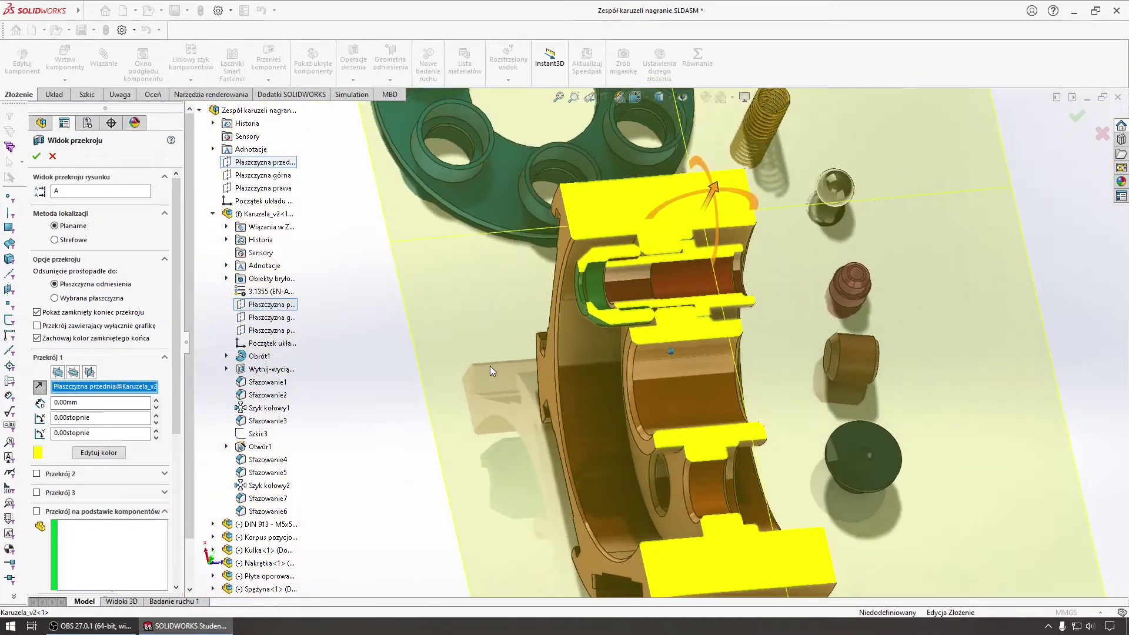
pyautogui.scroll(2, 489, 366)
pyautogui.scroll(2, 494, 366)
pyautogui.scroll(-2, 531, 365)
pyautogui.scroll(-2, 531, 366)
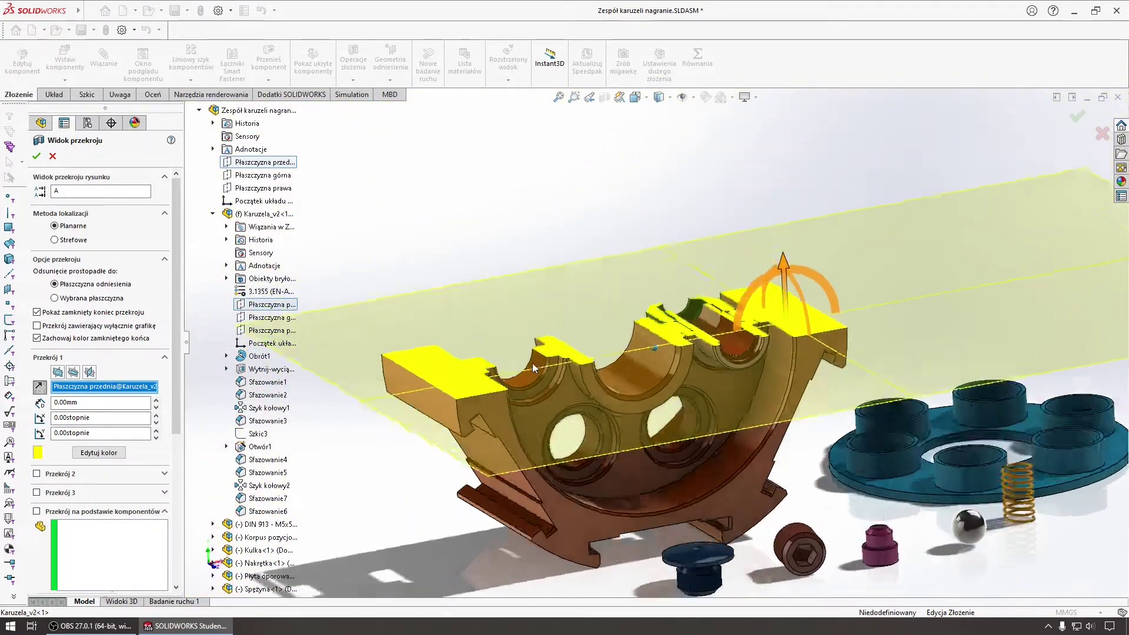
pyautogui.scroll(-2, 532, 366)
pyautogui.scroll(-2, 531, 366)
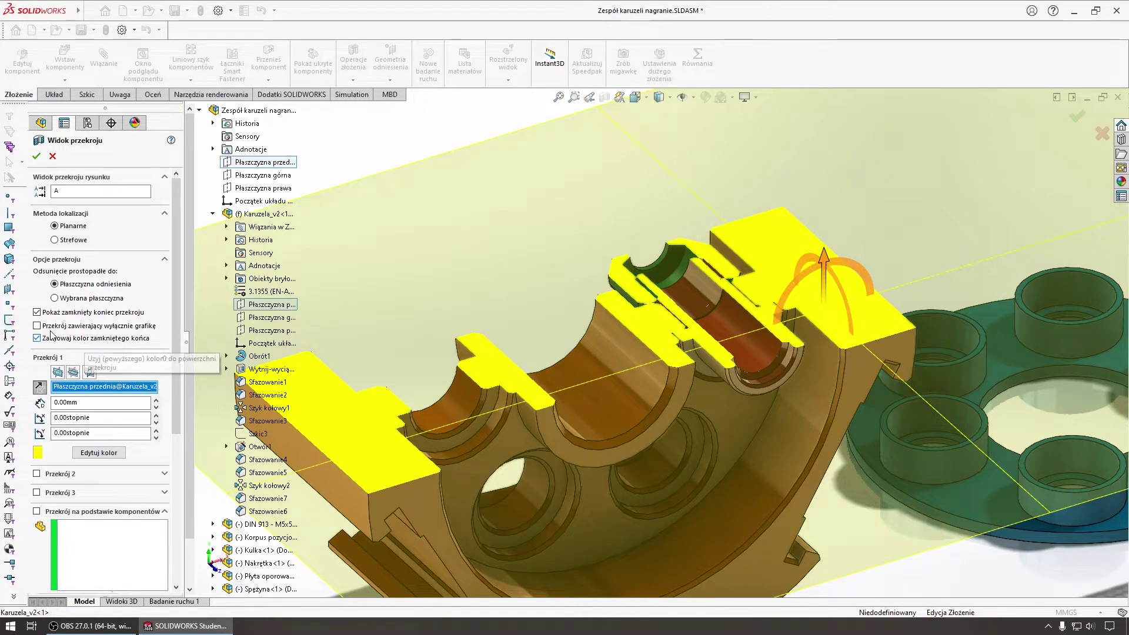
# Step: Fit the sectioned assembly in view and apply the section
pyautogui.moveTo(382, 300); pyautogui.dragTo(353, 294, button='middle')
pyautogui.press('f')
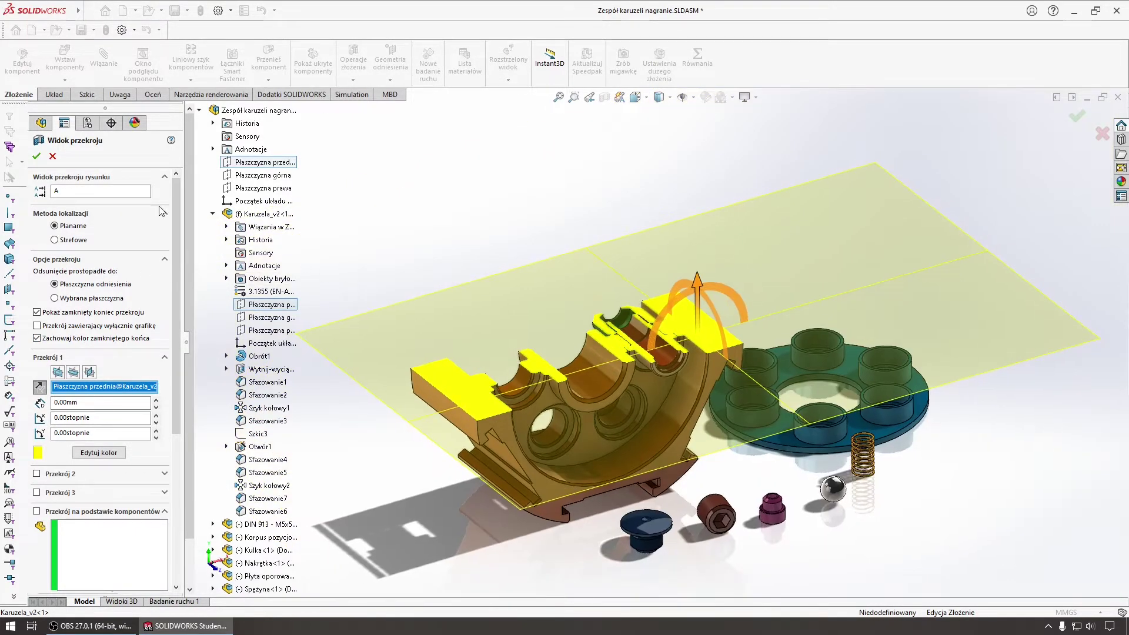
pyautogui.click(37, 156)
pyautogui.moveTo(416, 245)
pyautogui.mouseDown(button='middle')
pyautogui.moveTo(448, 257)
pyautogui.moveTo(449, 323)
pyautogui.mouseUp(button='middle')
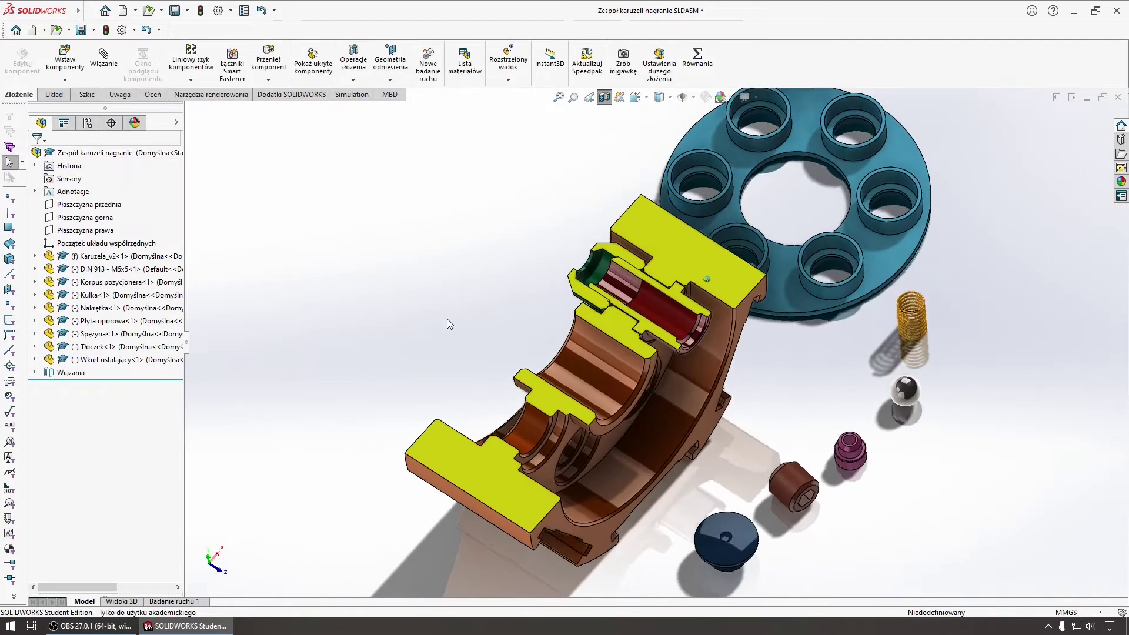
# Step: Change the section cut-face colour to green
pyautogui.scroll(-3, 520, 205)
pyautogui.click(605, 97)
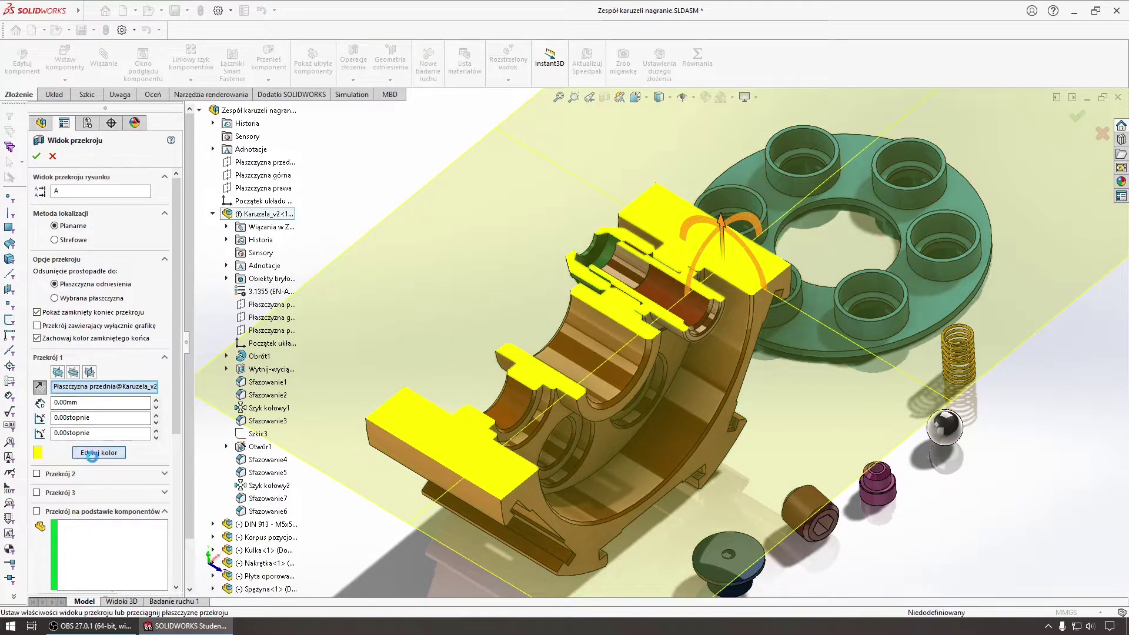
pyautogui.click(91, 453)
pyautogui.click(521, 393)
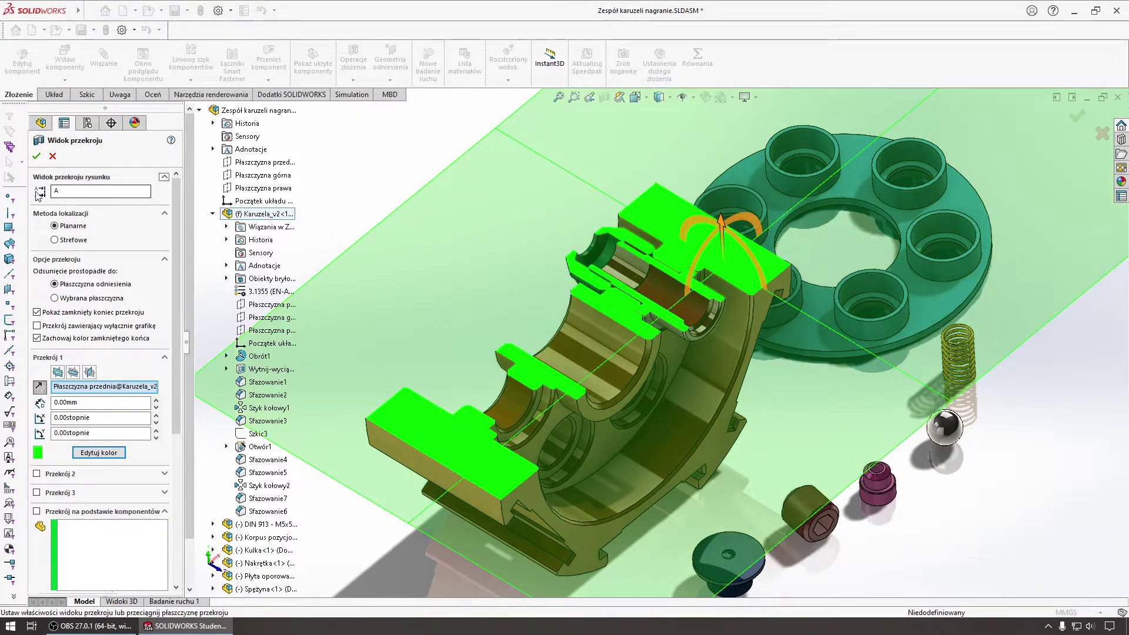
pyautogui.click(36, 156)
# Step: Re-centre the assembly and switch the section view off
pyautogui.scroll(-3, 317, 219)
pyautogui.scroll(-2, 318, 219)
pyautogui.scroll(2, 322, 222)
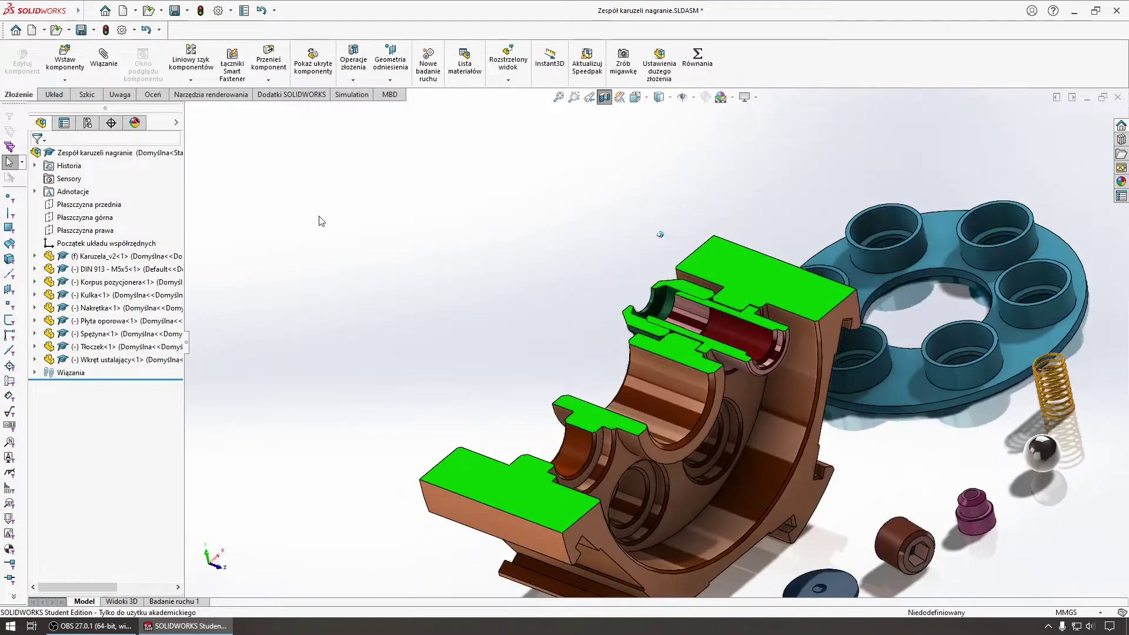
pyautogui.hotkey('ctrl', 'shift', 'z')
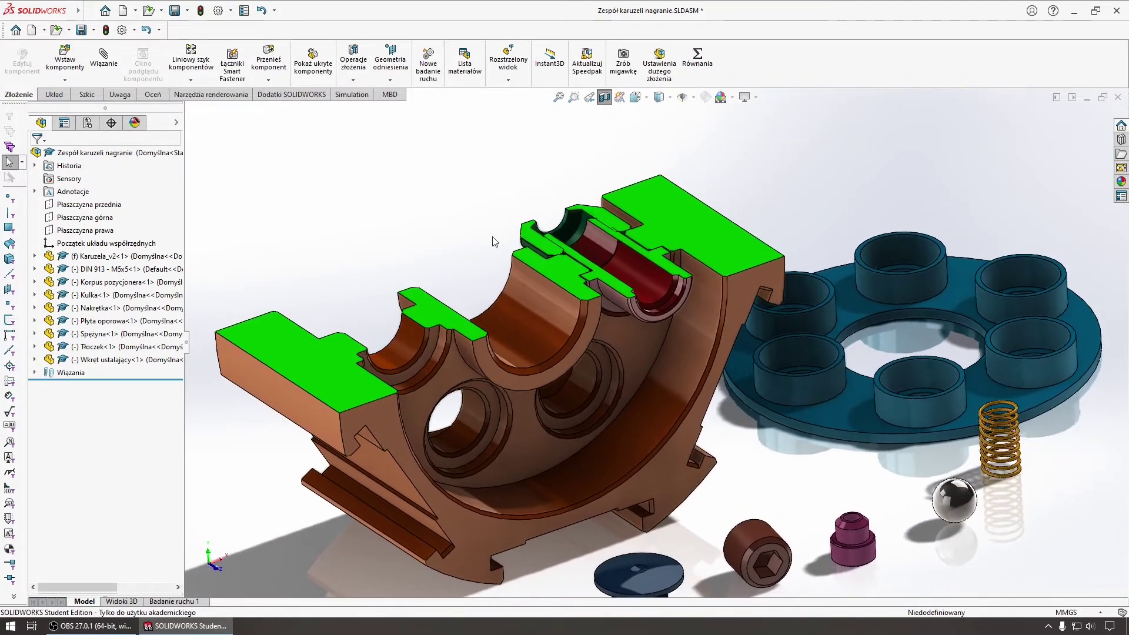
pyautogui.click(604, 97)
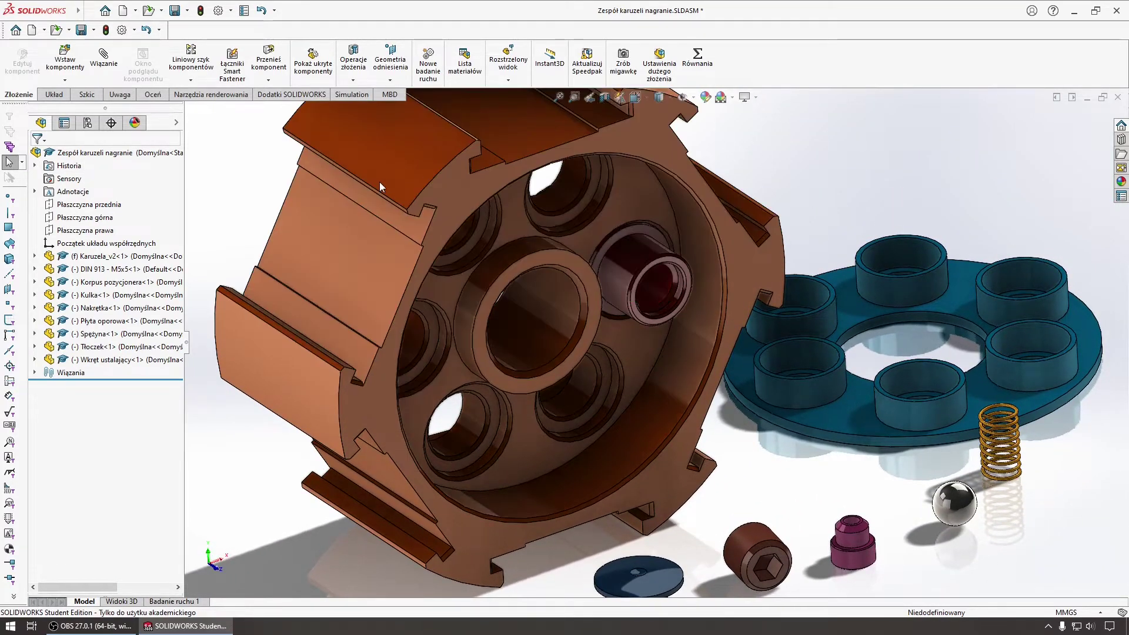
# Step: Re-enable the section view and add a second cut along Karuzela_v2's right plane, testing both flip directions
pyautogui.click(603, 98)
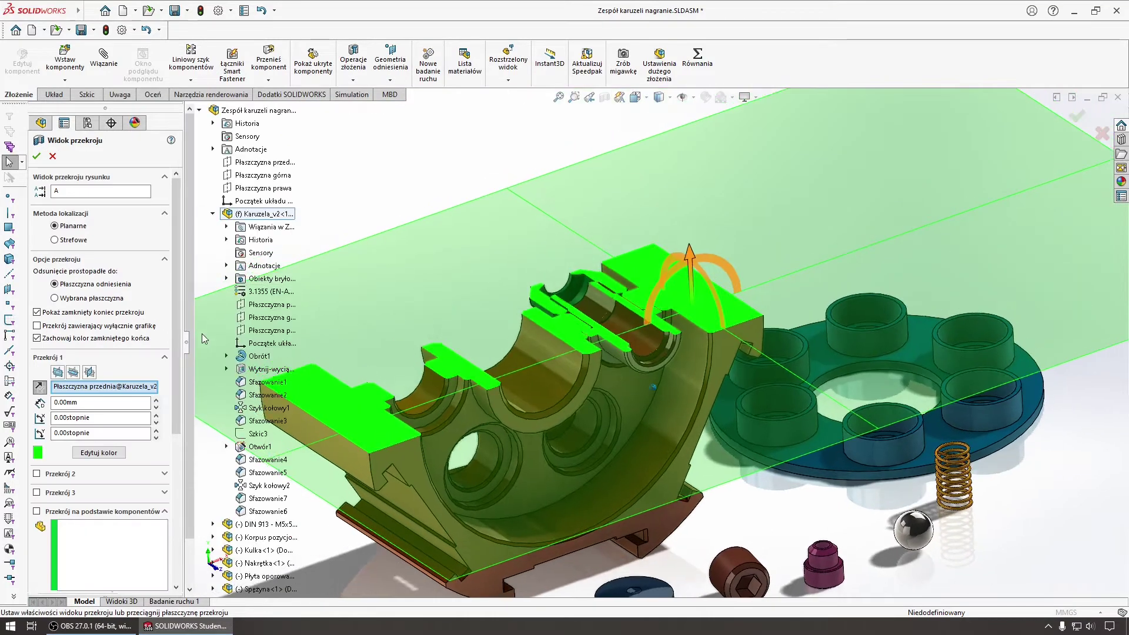
pyautogui.click(52, 475)
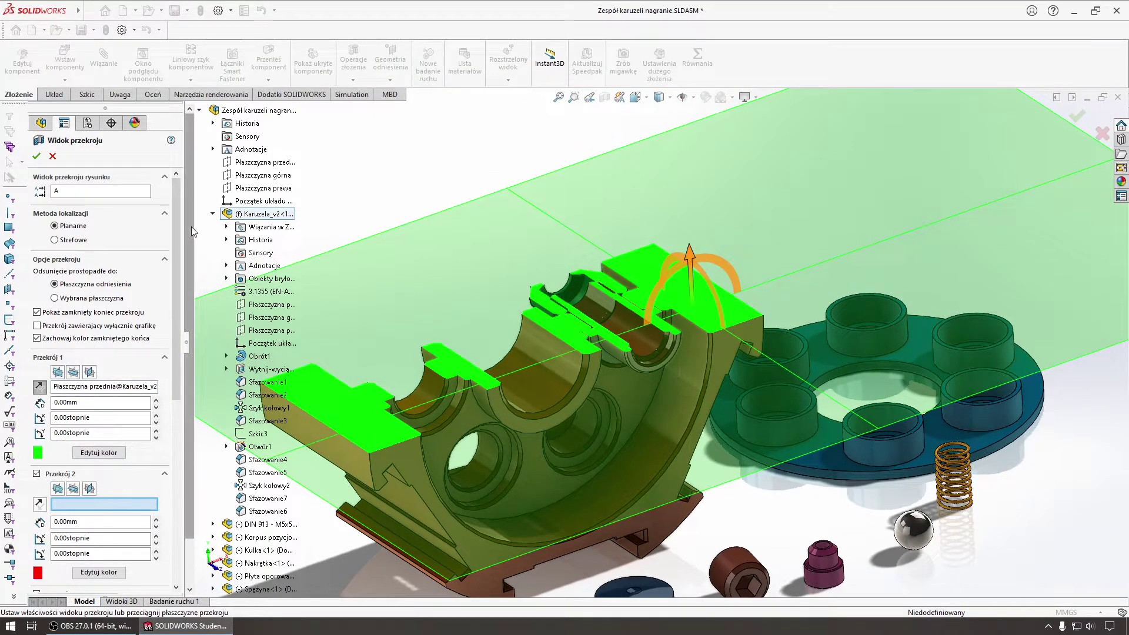
pyautogui.click(257, 331)
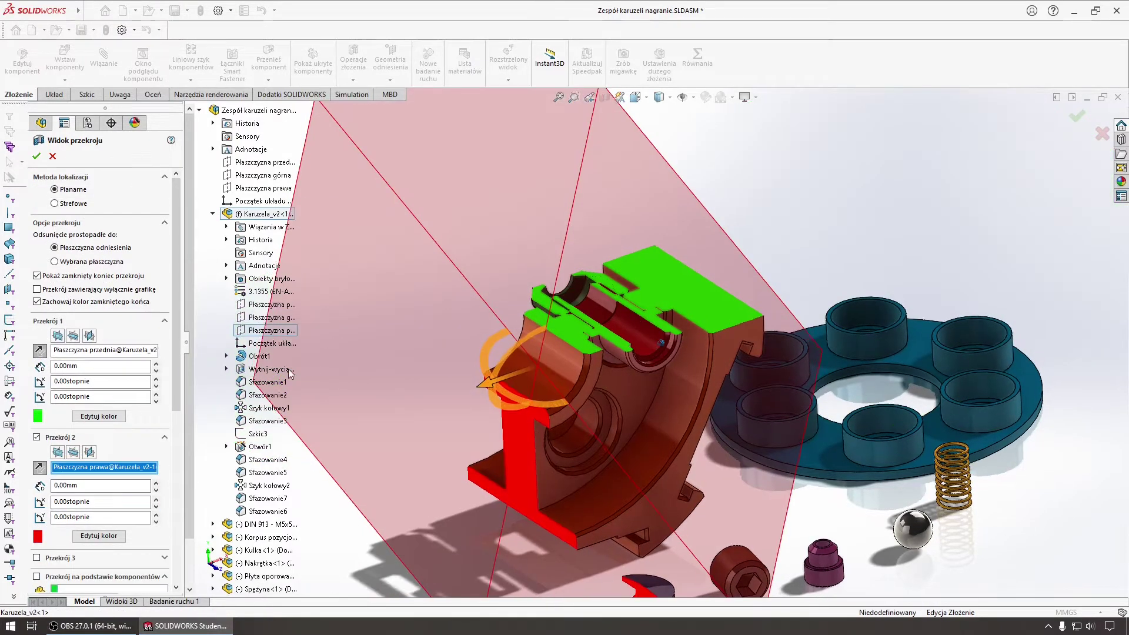
pyautogui.click(39, 468)
pyautogui.click(39, 469)
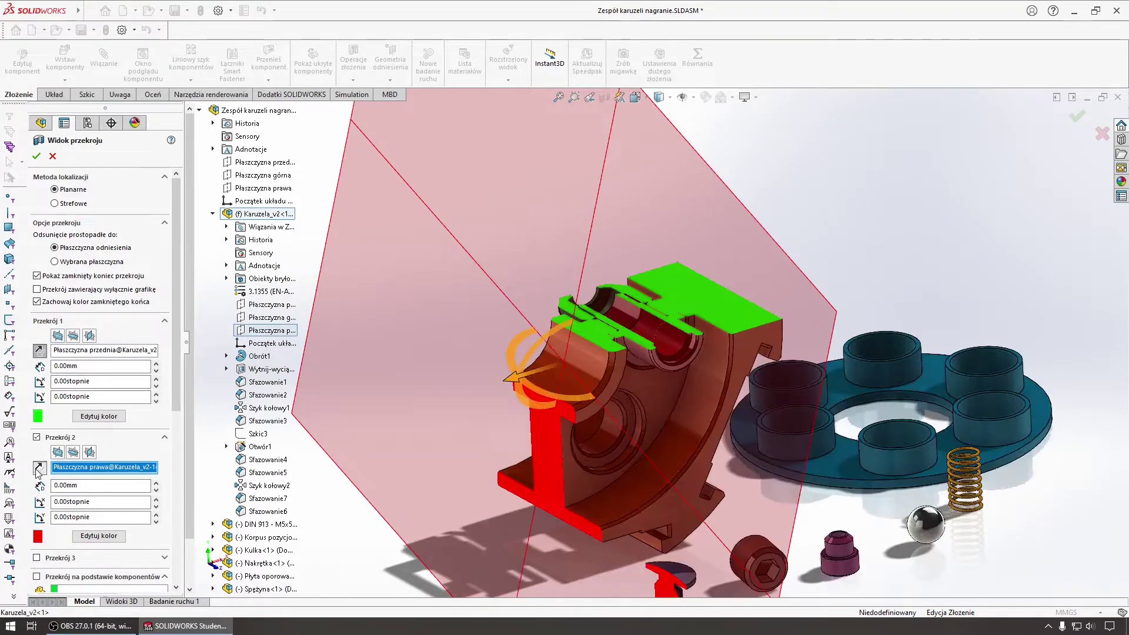
pyautogui.click(39, 351)
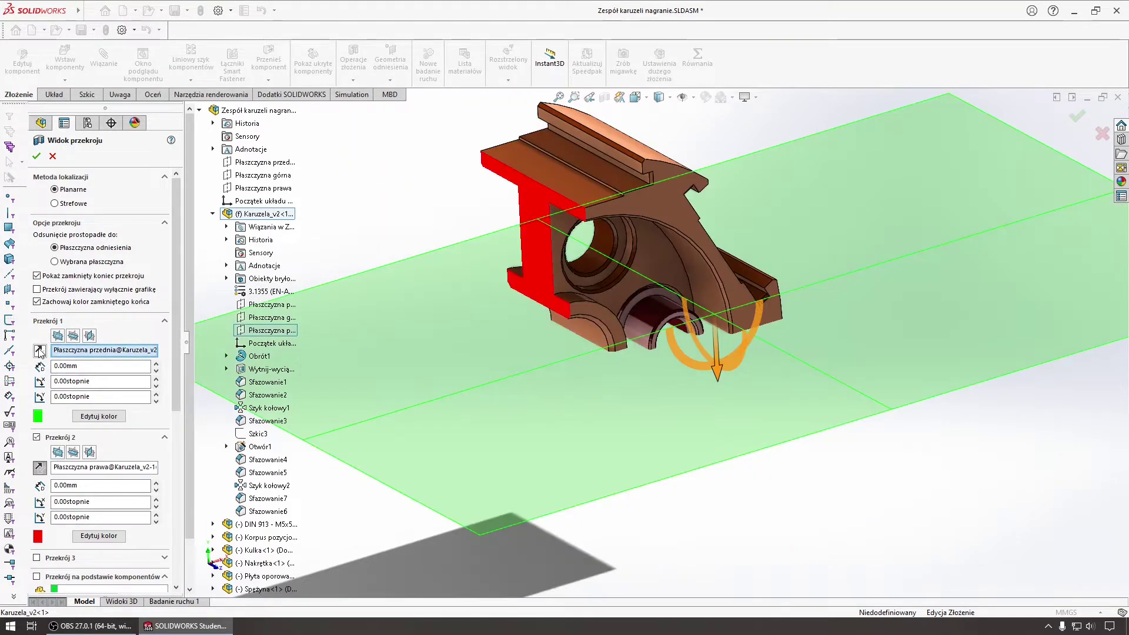
pyautogui.click(39, 351)
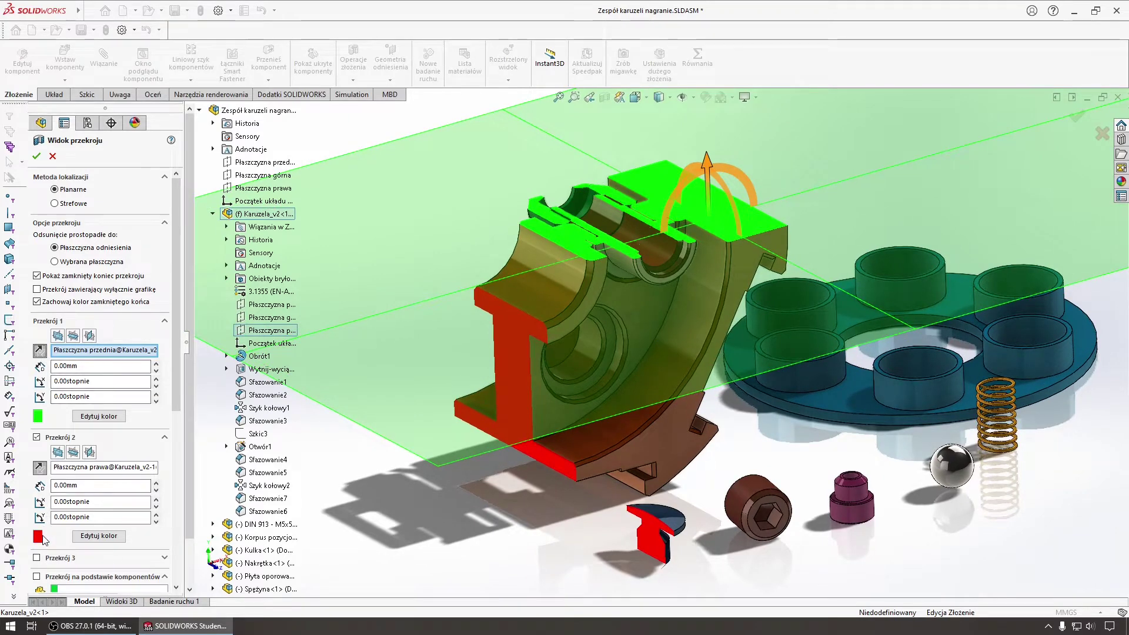
pyautogui.moveTo(177, 390); pyautogui.dragTo(175, 455)
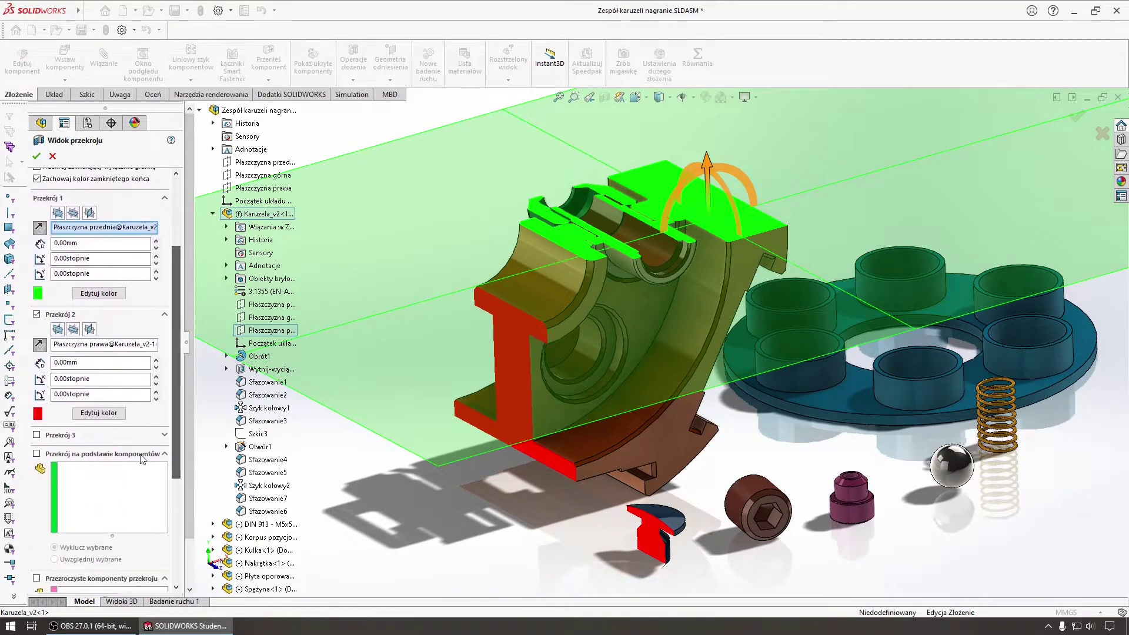
# Step: Add a third section cut, then turn off Section 3 and Section 2, leaving only the front-plane cut
pyautogui.click(50, 436)
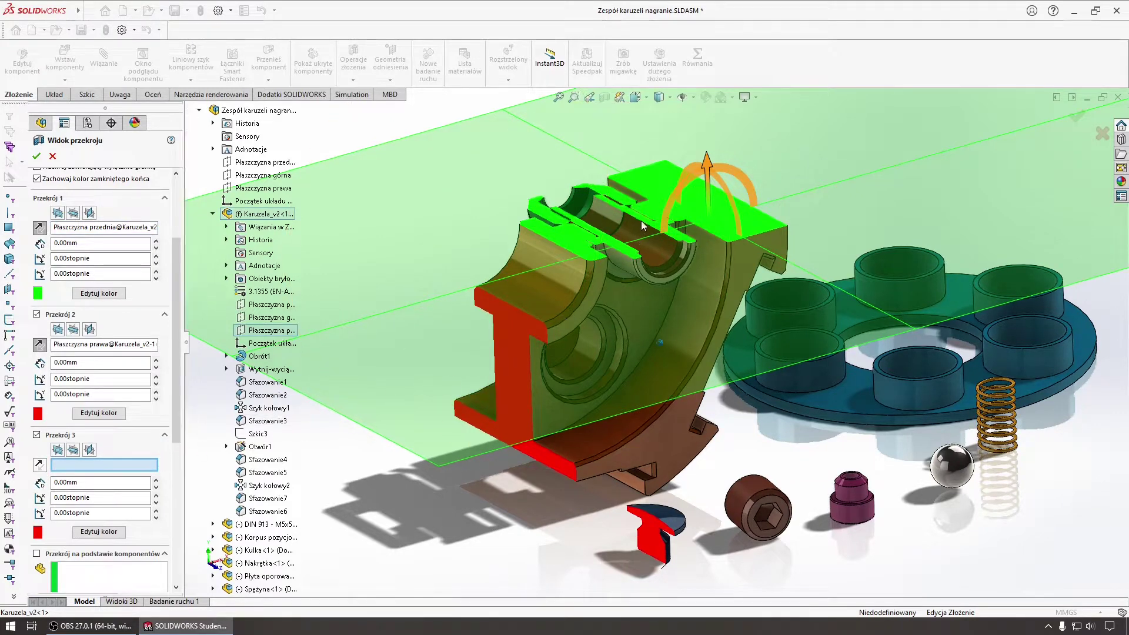
pyautogui.moveTo(452, 381); pyautogui.dragTo(512, 377, button='middle')
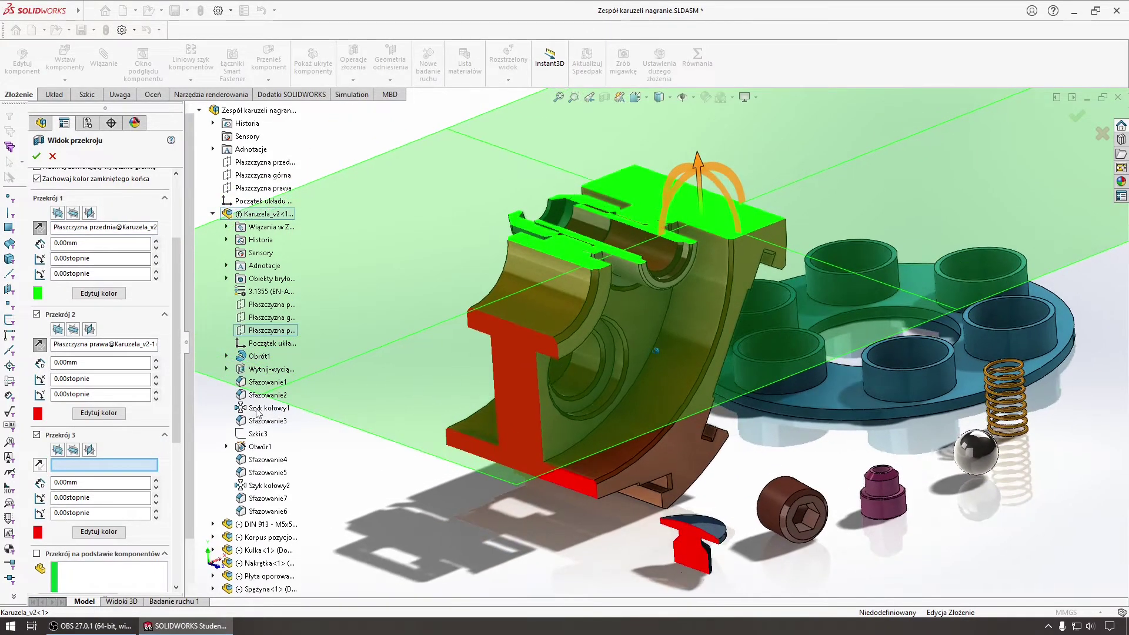
pyautogui.click(51, 438)
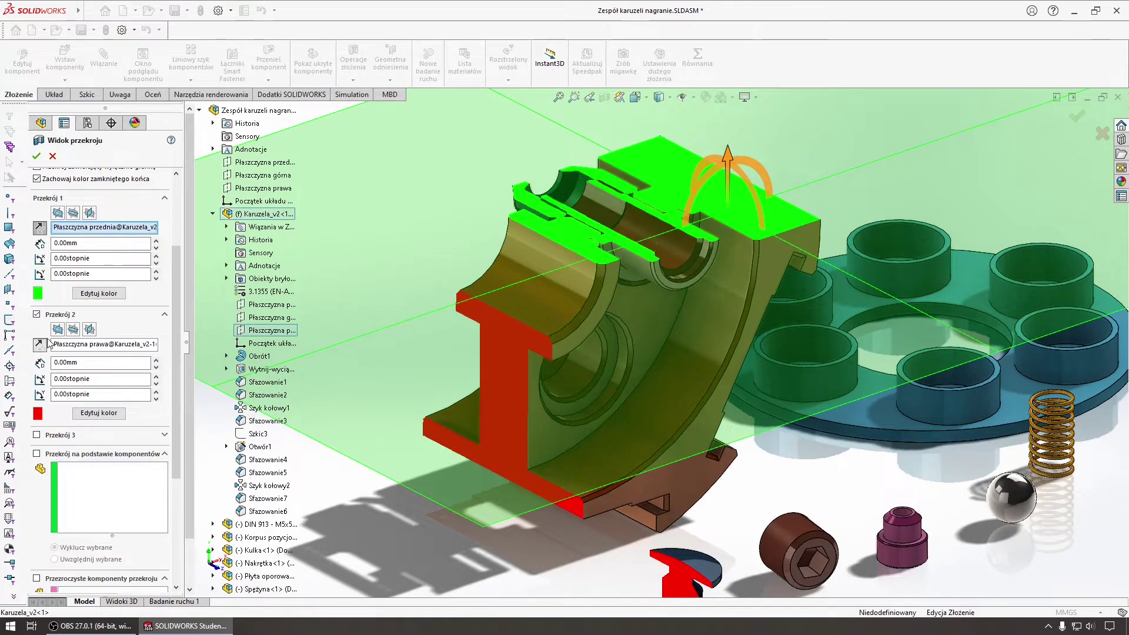
pyautogui.click(60, 318)
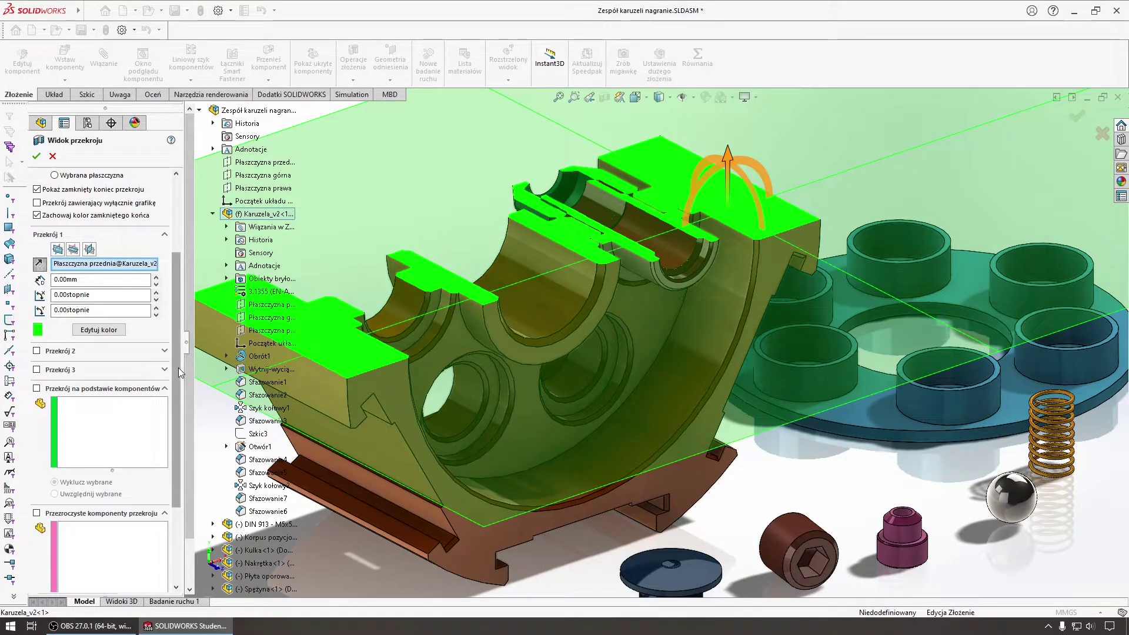
pyautogui.moveTo(178, 369); pyautogui.dragTo(174, 252)
pyautogui.moveTo(519, 298); pyautogui.dragTo(458, 304, button='middle')
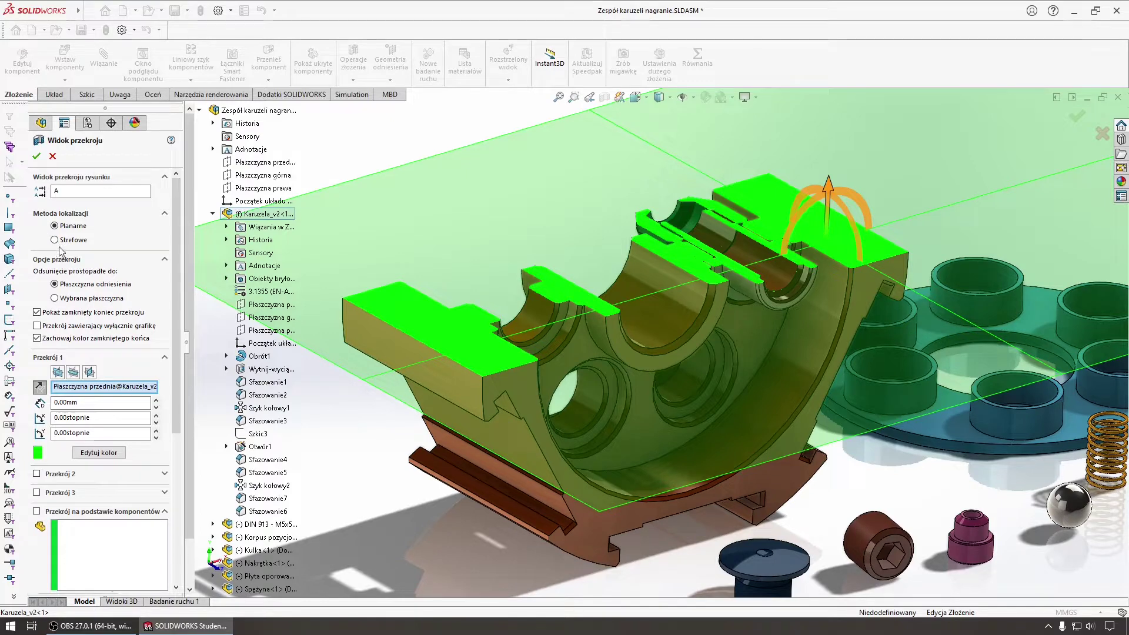
# Step: Try the Zonal section method with section cap colour kept on, then return to Planar
pyautogui.click(83, 244)
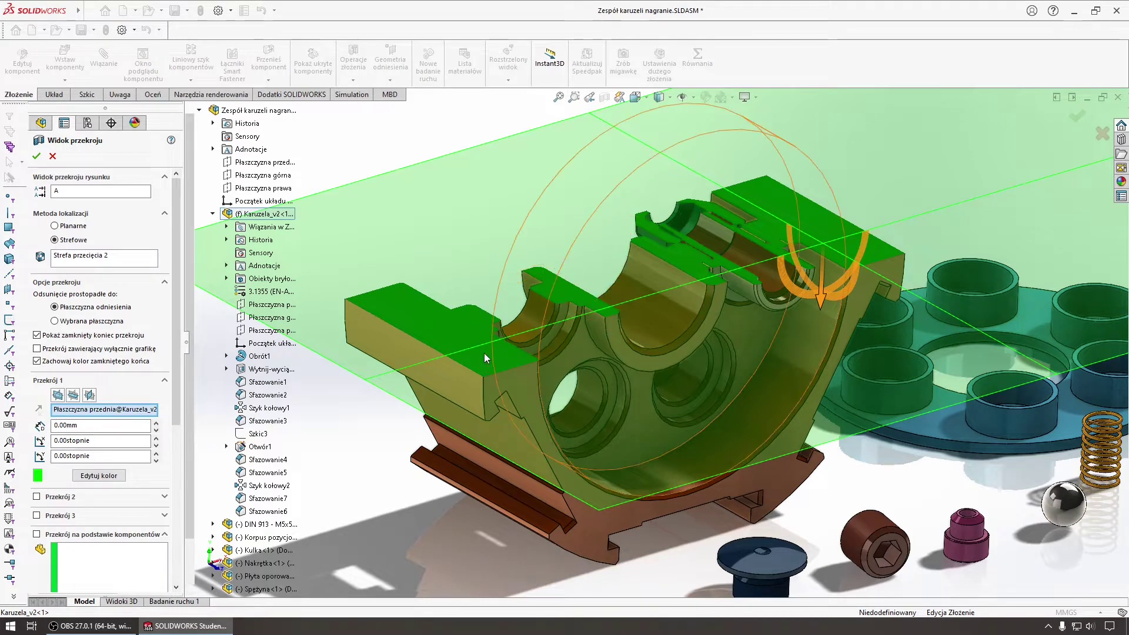
pyautogui.click(37, 360)
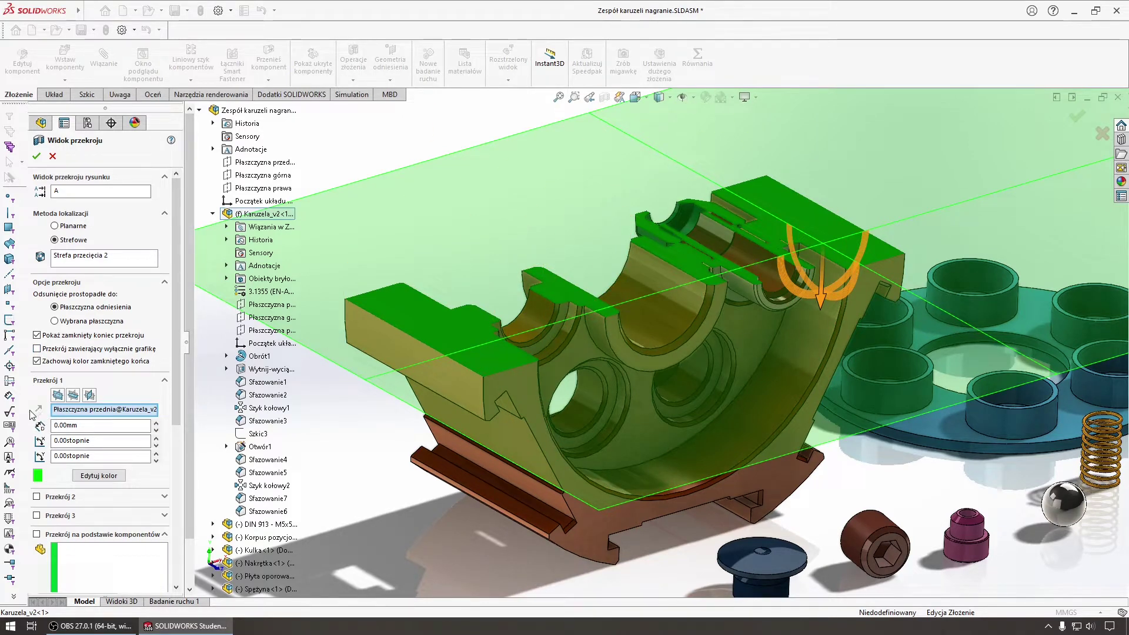
pyautogui.click(55, 226)
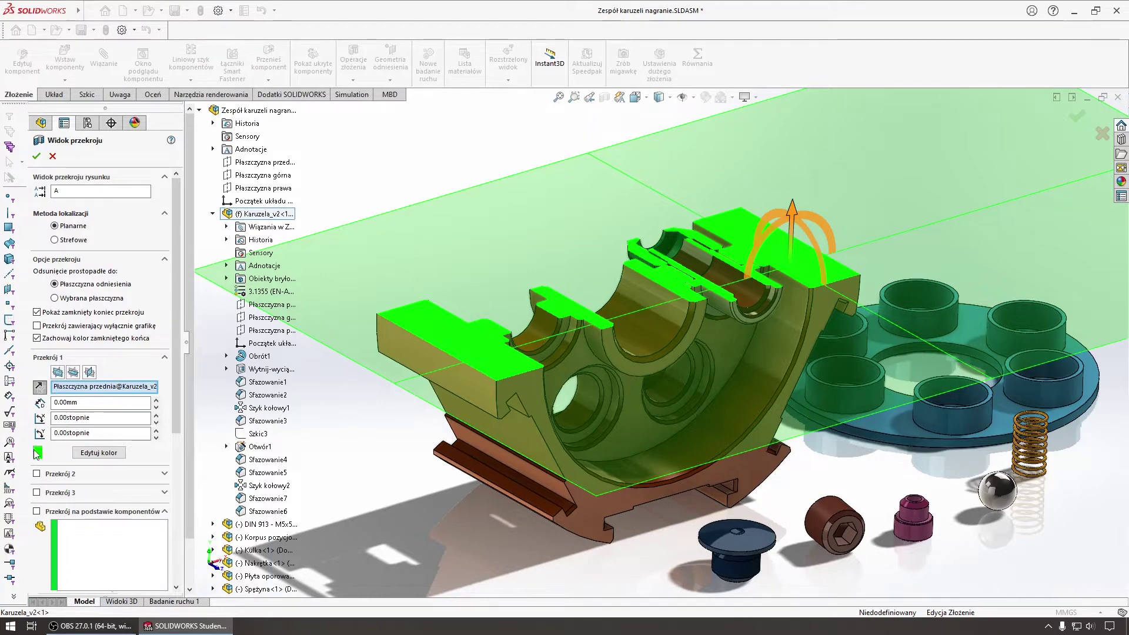
# Step: Colour the section cut faces yellow and apply the front-plane section view
pyautogui.click(98, 454)
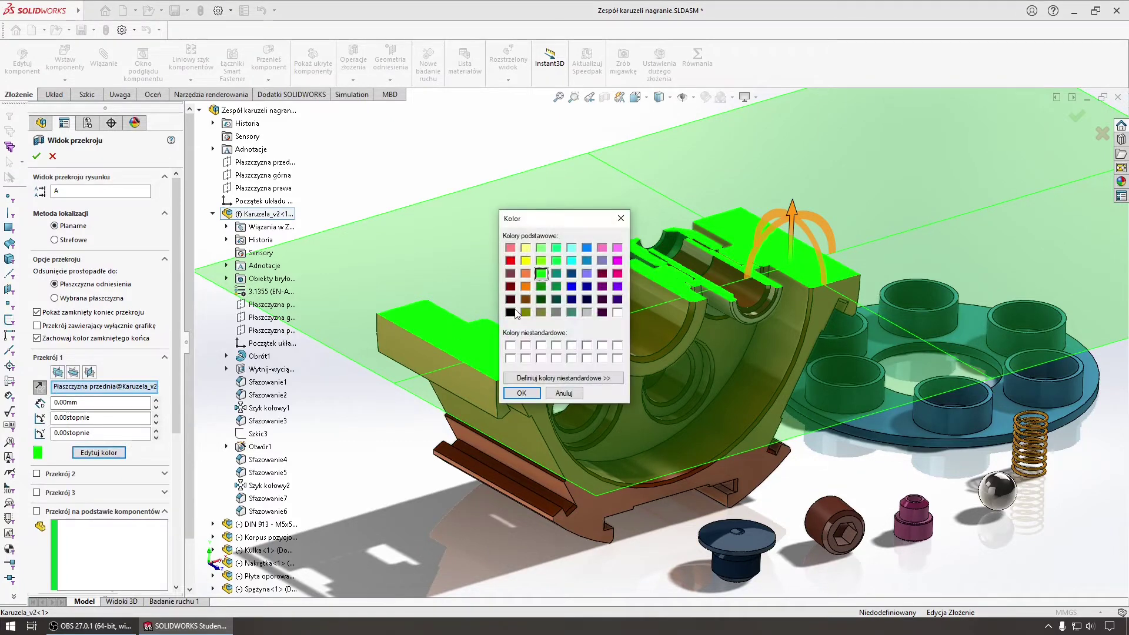
pyautogui.click(521, 393)
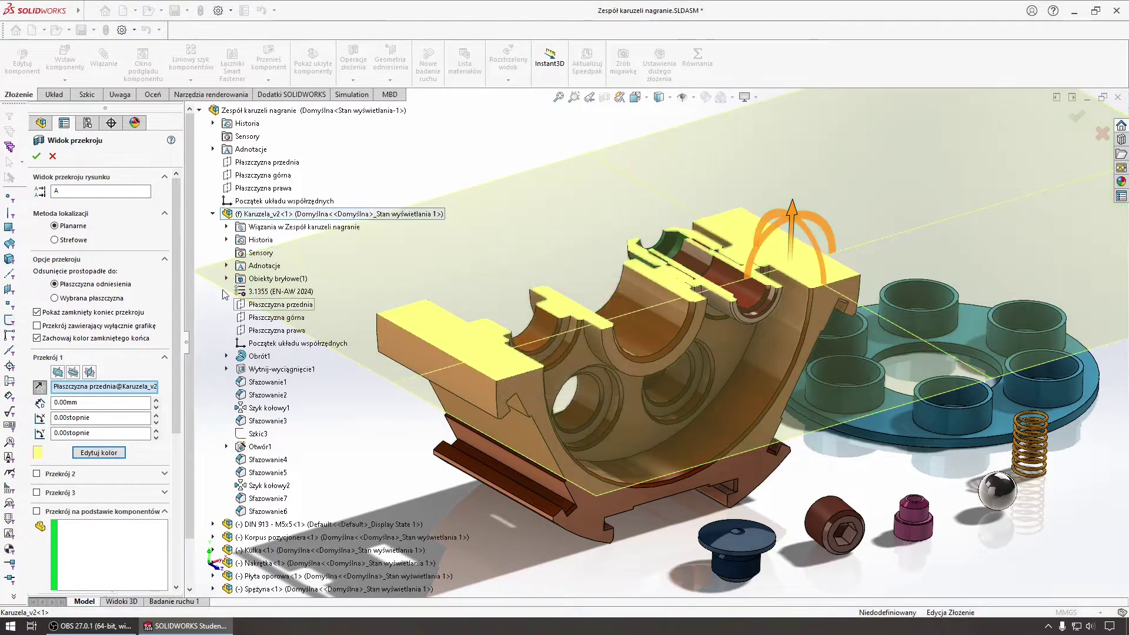
pyautogui.press('Return')
# Step: Orbit and zoom onto the sectioned body and select the steel ball
pyautogui.moveTo(386, 242); pyautogui.dragTo(384, 263, button='middle')
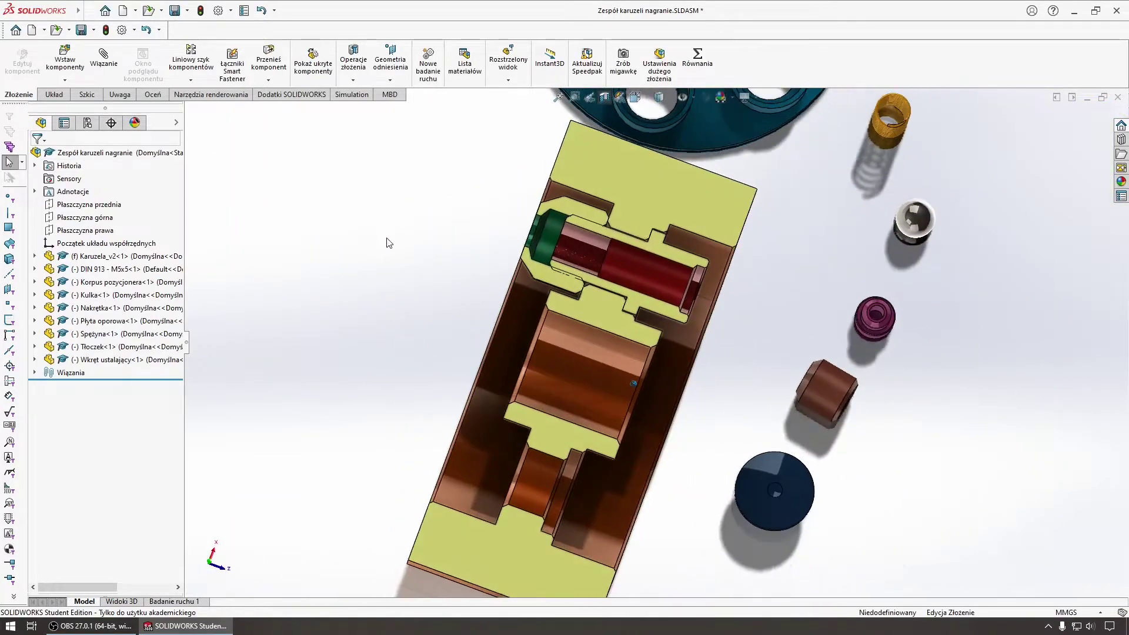
pyautogui.scroll(-2, 435, 305)
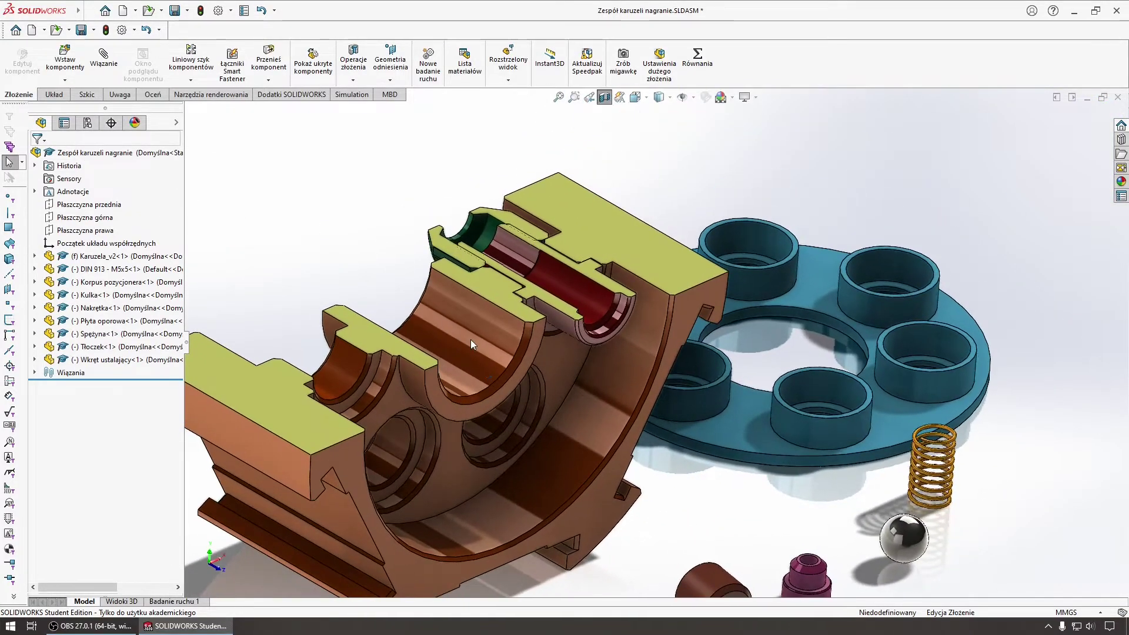
pyautogui.scroll(-3, 470, 340)
pyautogui.moveTo(558, 354)
pyautogui.mouseDown(button='middle')
pyautogui.moveTo(683, 373)
pyautogui.moveTo(746, 407)
pyautogui.mouseUp(button='middle')
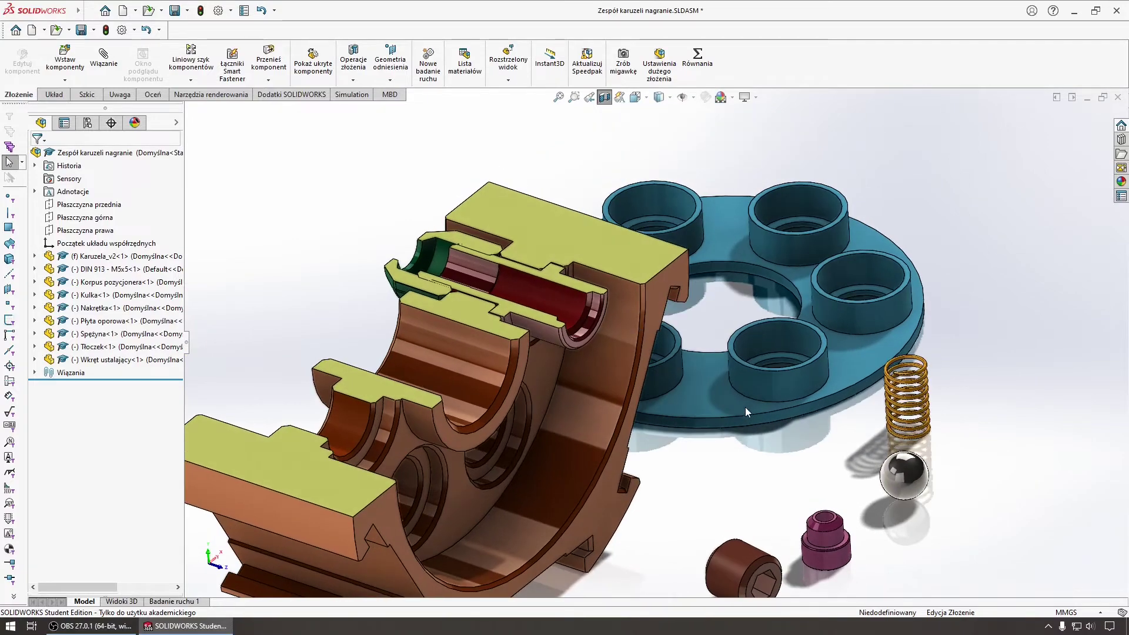
pyautogui.scroll(-2, 756, 439)
pyautogui.moveTo(757, 452)
pyautogui.mouseDown(button='middle')
pyautogui.moveTo(696, 441)
pyautogui.moveTo(812, 485)
pyautogui.mouseUp(button='middle')
pyautogui.click(926, 521)
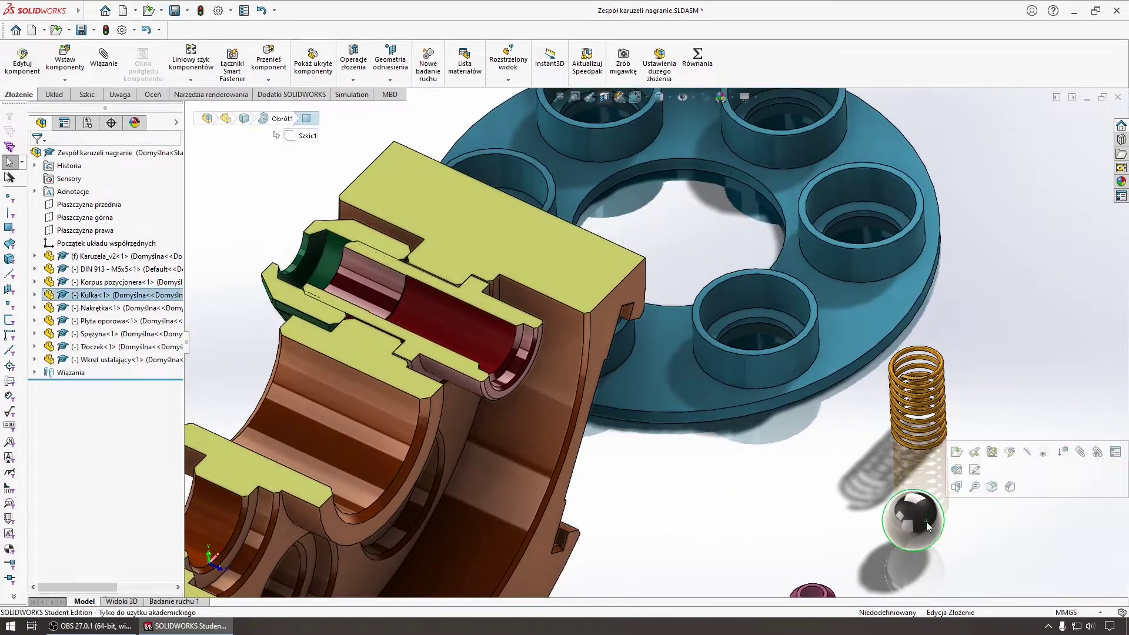
# Step: Mate the ball's surface tangent to the nut's green seat face
pyautogui.click(1081, 461)
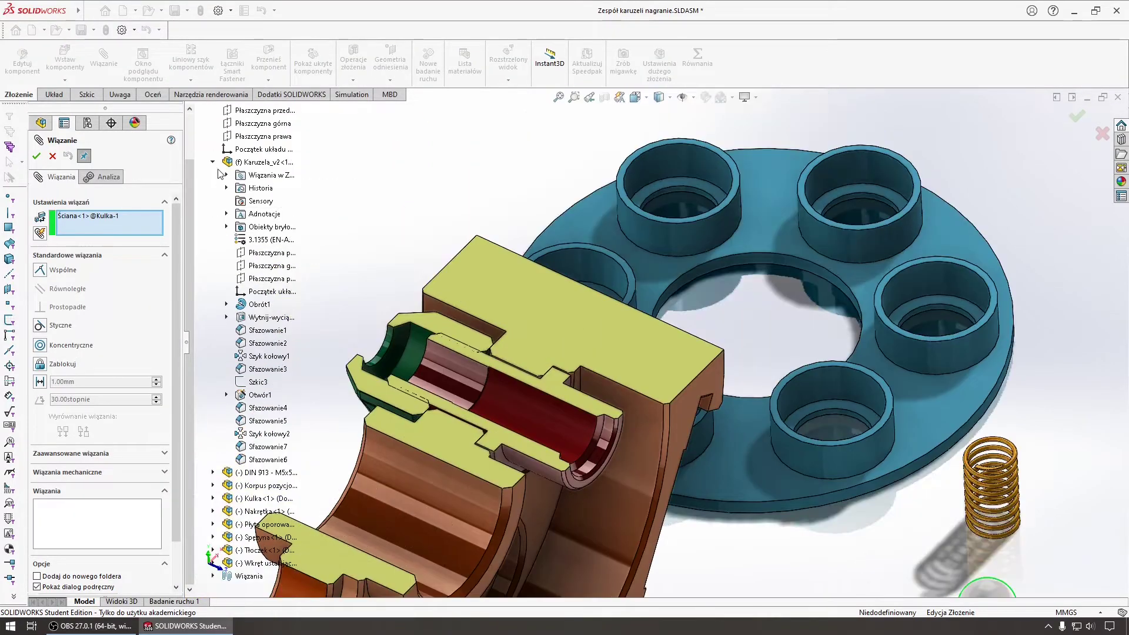
pyautogui.click(212, 162)
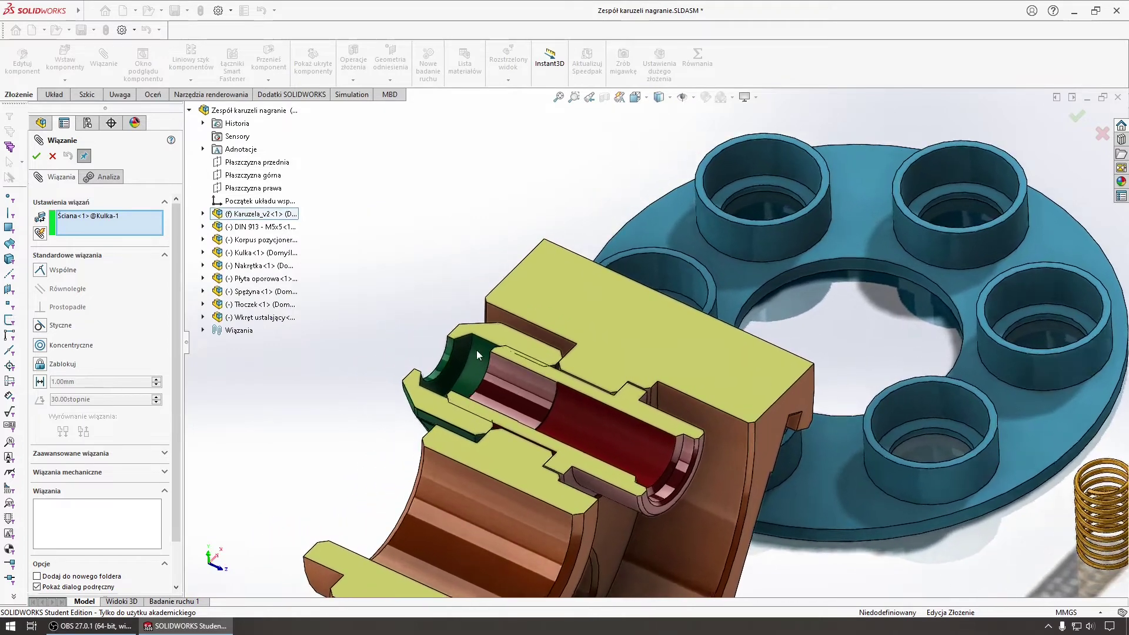
pyautogui.scroll(5, 481, 351)
pyautogui.moveTo(478, 345); pyautogui.dragTo(546, 385, button='middle')
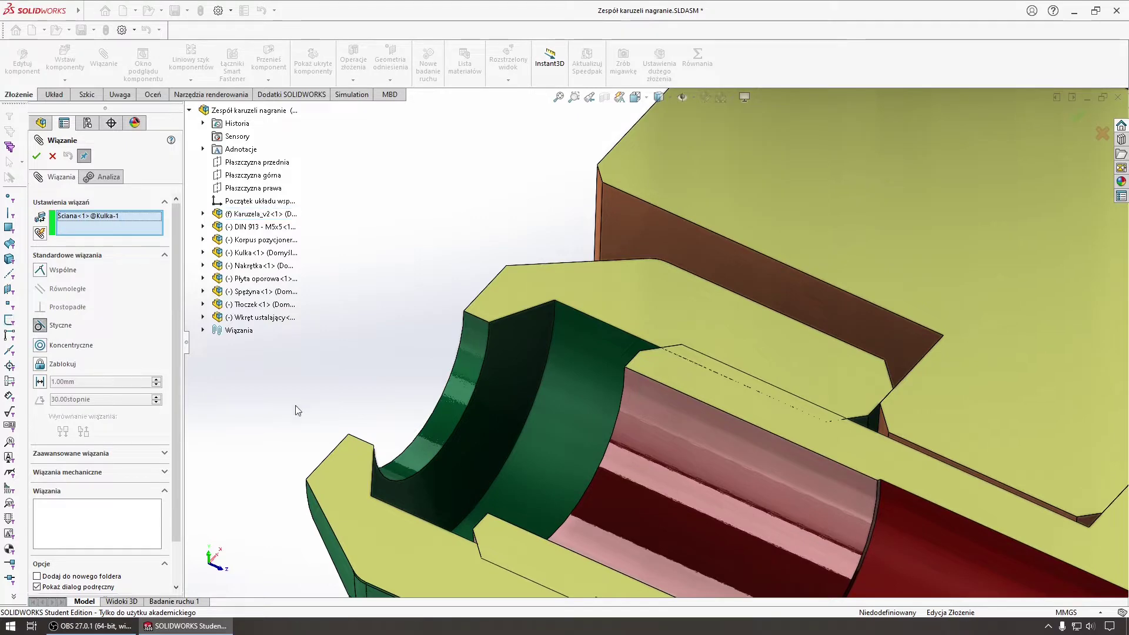
pyautogui.click(488, 340)
pyautogui.click(488, 340)
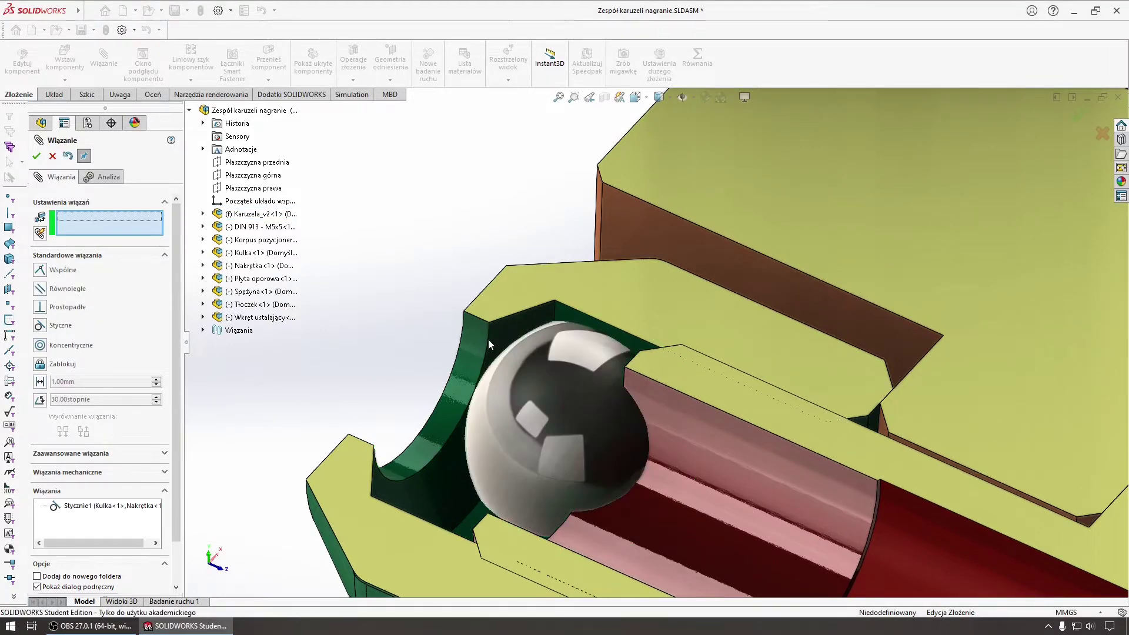
# Step: Drag the ball to test its tangent mate while orbiting around the ball and seat
pyautogui.scroll(3, 488, 340)
pyautogui.moveTo(488, 340)
pyautogui.mouseDown(button='middle')
pyautogui.moveTo(446, 387)
pyautogui.moveTo(491, 410)
pyautogui.moveTo(658, 407)
pyautogui.mouseUp(button='middle')
pyautogui.scroll(-4, 425, 355)
pyautogui.scroll(-3, 461, 398)
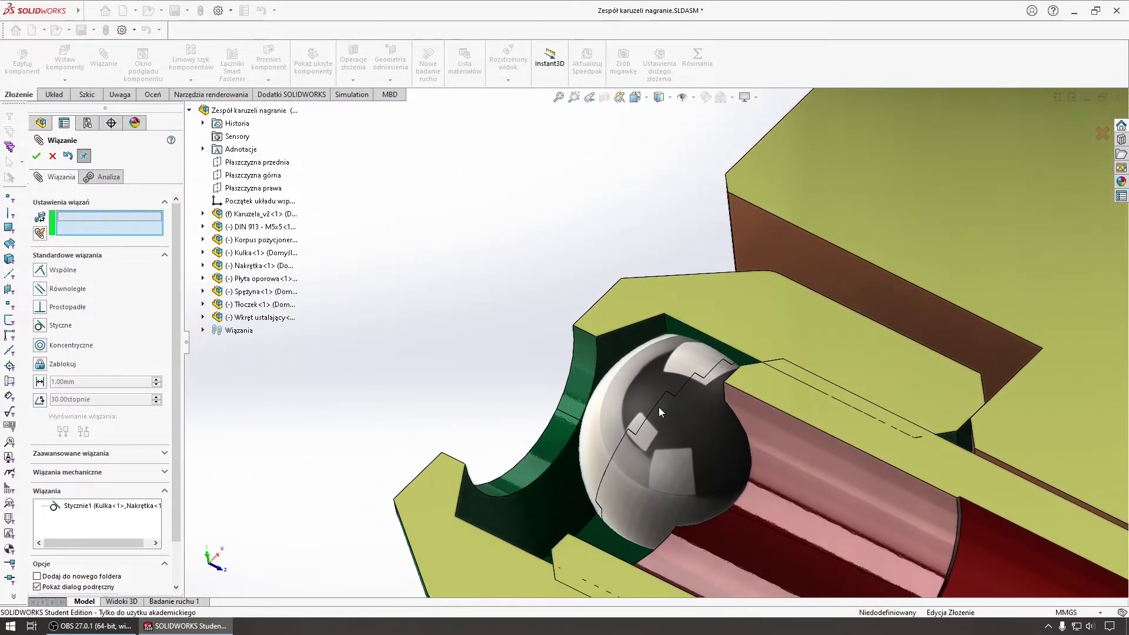
pyautogui.moveTo(659, 407)
pyautogui.mouseDown()
pyautogui.moveTo(584, 461)
pyautogui.moveTo(595, 397)
pyautogui.mouseUp()
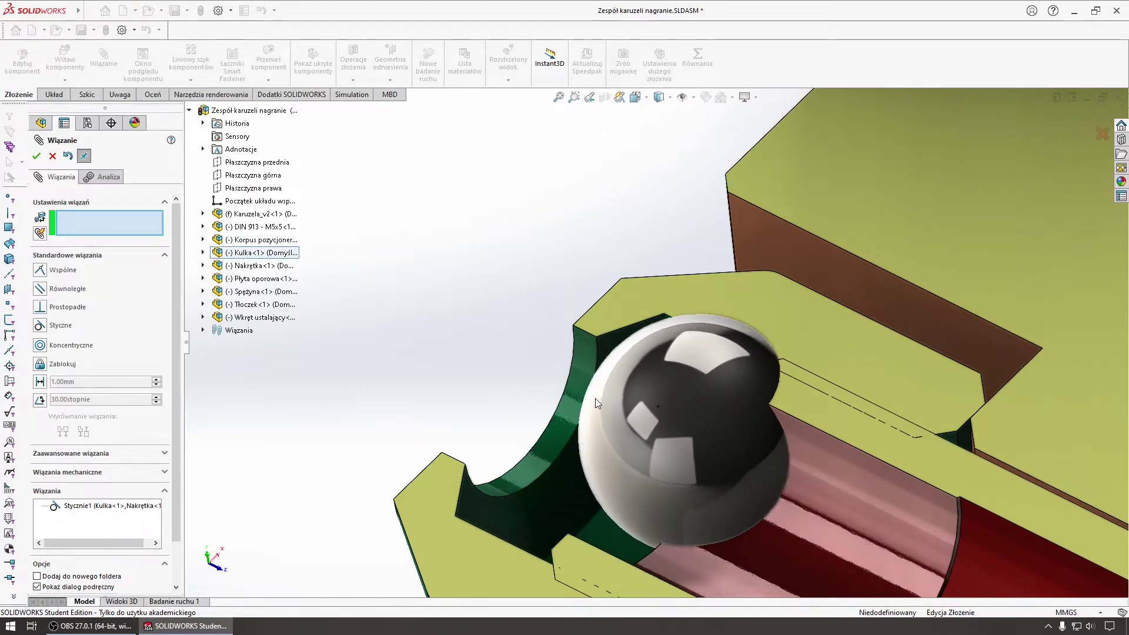
pyautogui.moveTo(596, 398)
pyautogui.mouseDown(button='middle')
pyautogui.moveTo(548, 438)
pyautogui.moveTo(578, 457)
pyautogui.mouseUp(button='middle')
pyautogui.scroll(5, 577, 457)
pyautogui.scroll(-3, 461, 513)
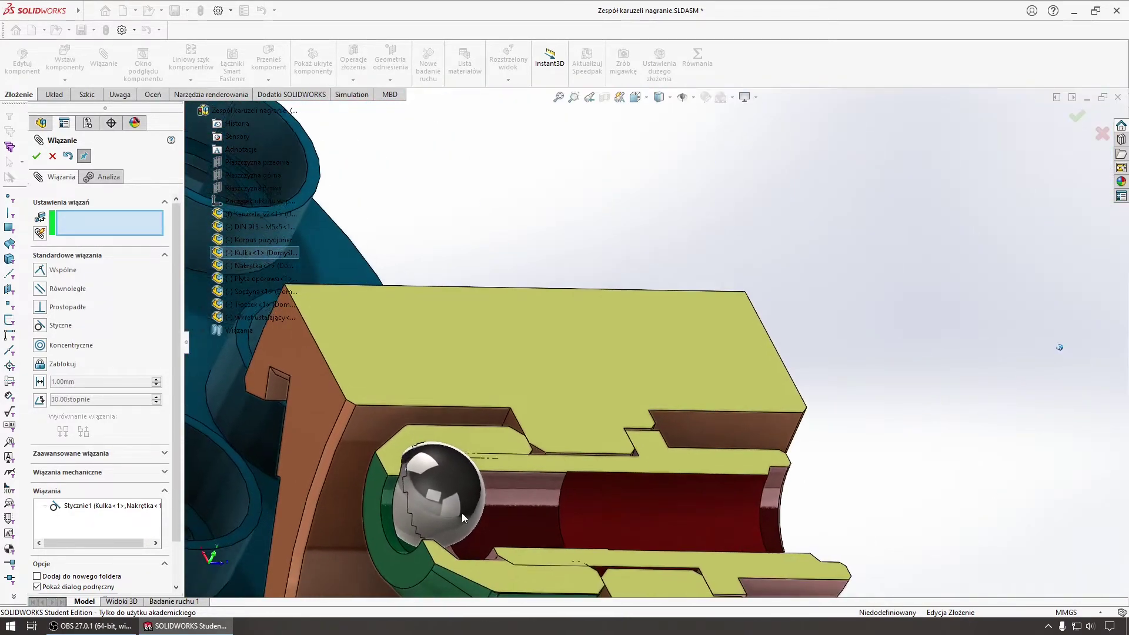
pyautogui.moveTo(463, 516); pyautogui.dragTo(440, 464, button='middle')
pyautogui.scroll(-3, 441, 466)
pyautogui.scroll(-2, 449, 454)
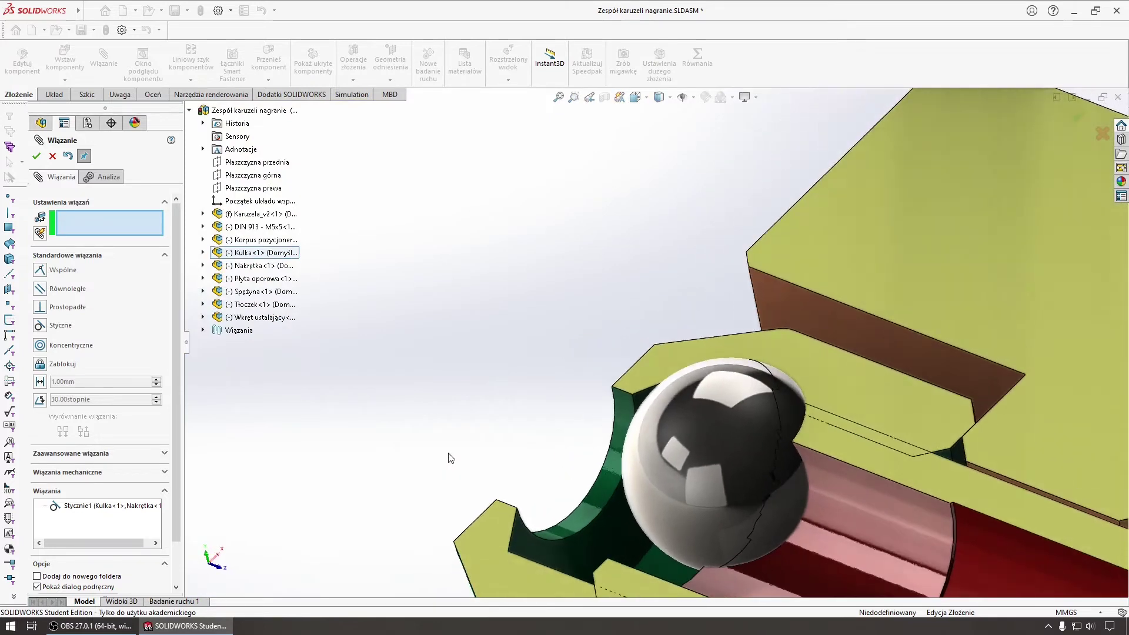
# Step: Pan and orbit to inspect the seated ball from above and reveal the blue carousel
pyautogui.hotkey('ctrl', 'Left')
pyautogui.hotkey('ctrl', 'Left')
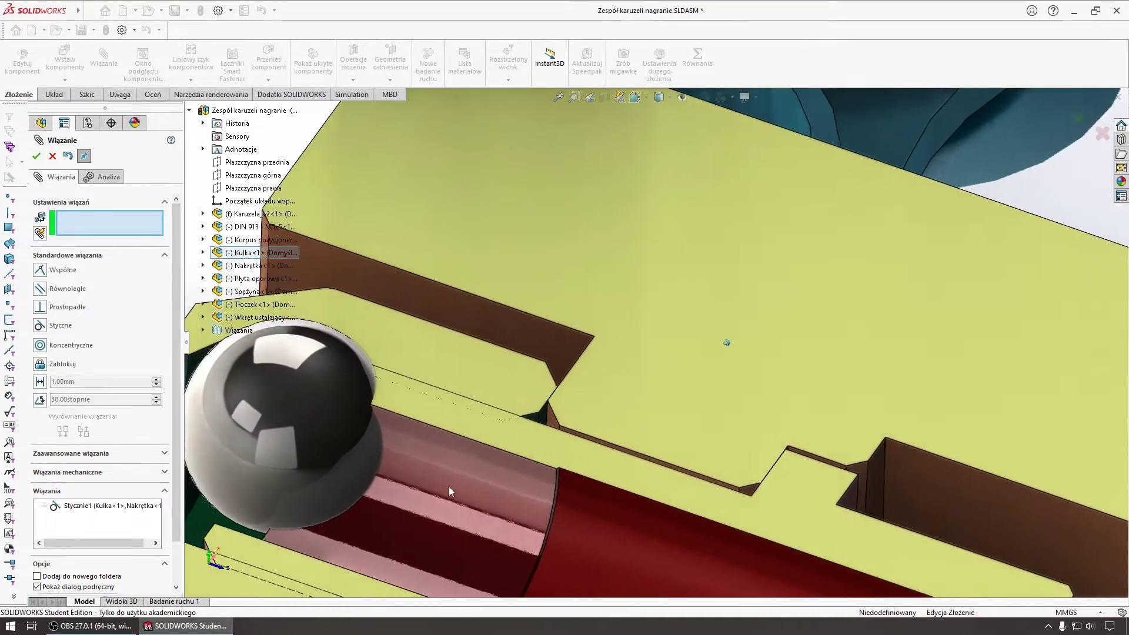
pyautogui.moveTo(516, 461); pyautogui.dragTo(459, 472, button='middle')
pyautogui.scroll(-3, 422, 388)
pyautogui.scroll(-3, 423, 388)
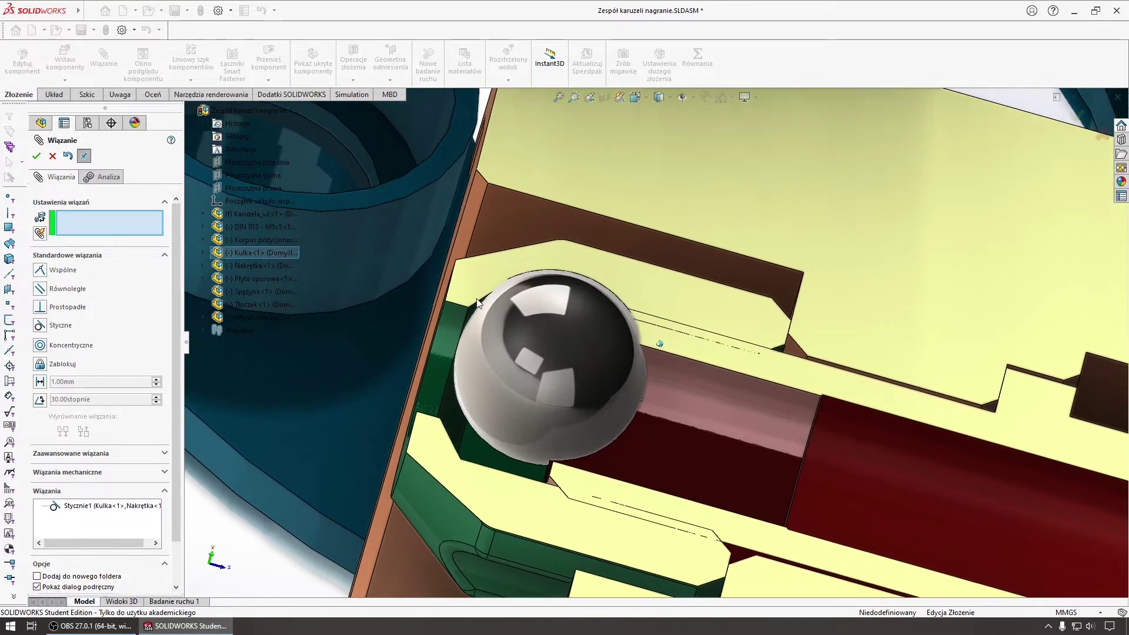
pyautogui.moveTo(459, 338); pyautogui.dragTo(567, 360, button='middle')
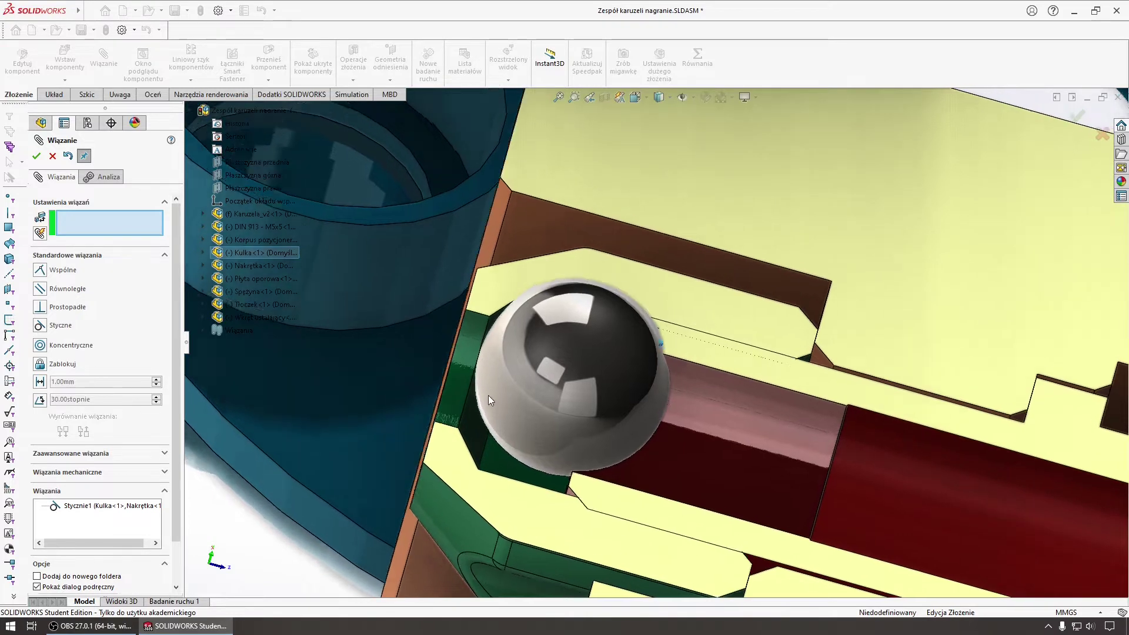
pyautogui.scroll(5, 488, 397)
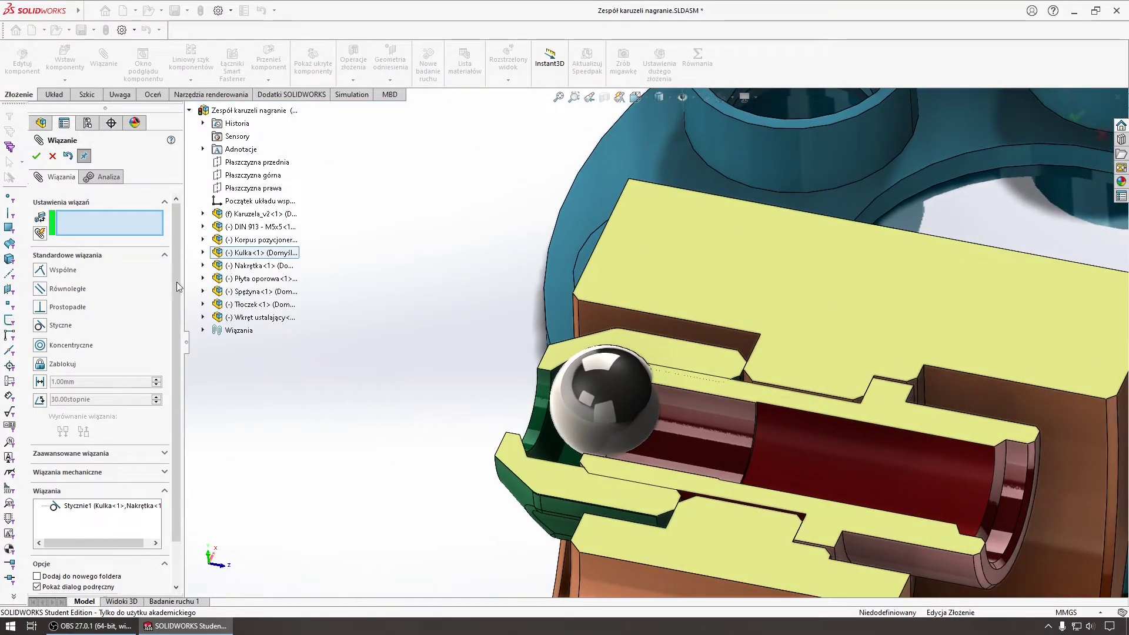
pyautogui.moveTo(560, 411); pyautogui.dragTo(430, 387, button='middle')
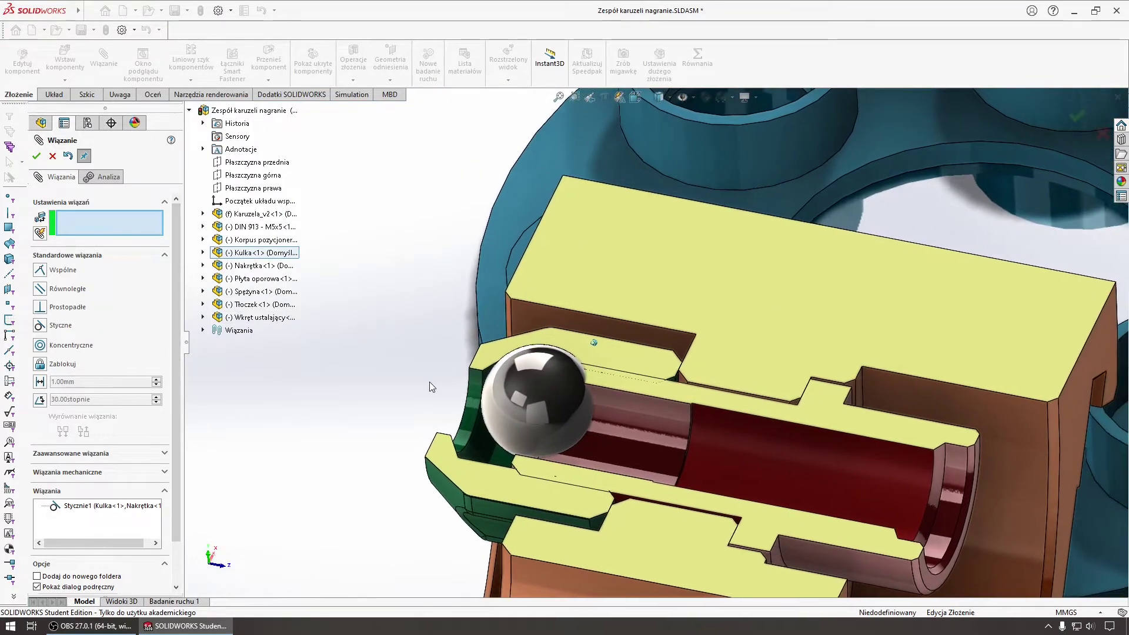
# Step: Commit the tangent mate between the ball and the nut
pyautogui.click(37, 156)
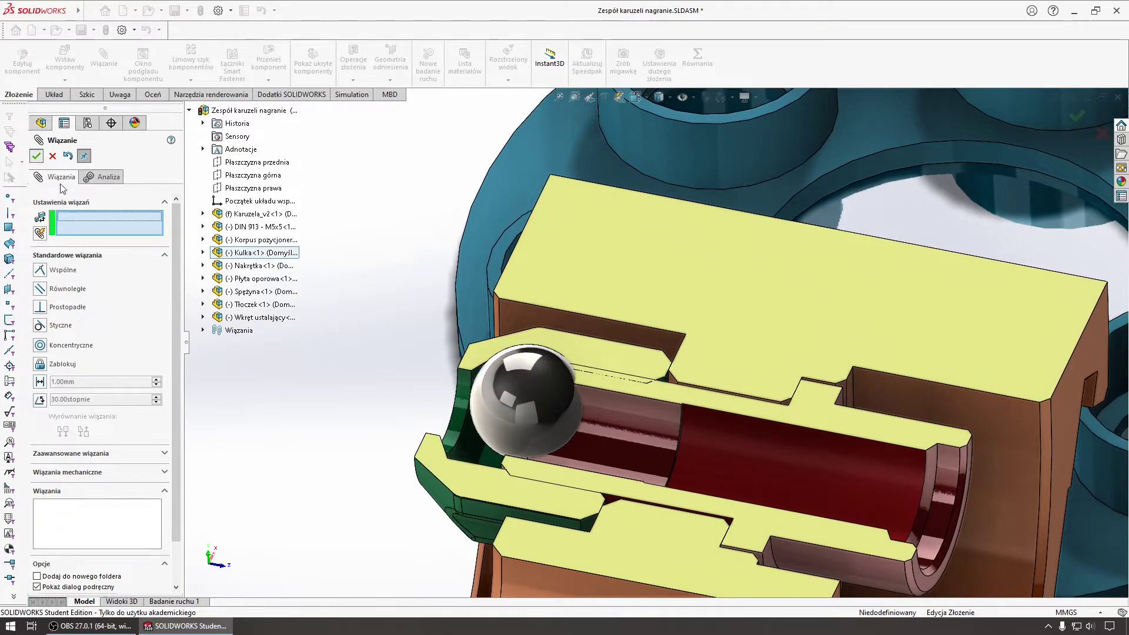
pyautogui.scroll(-3, 538, 415)
pyautogui.scroll(-3, 467, 477)
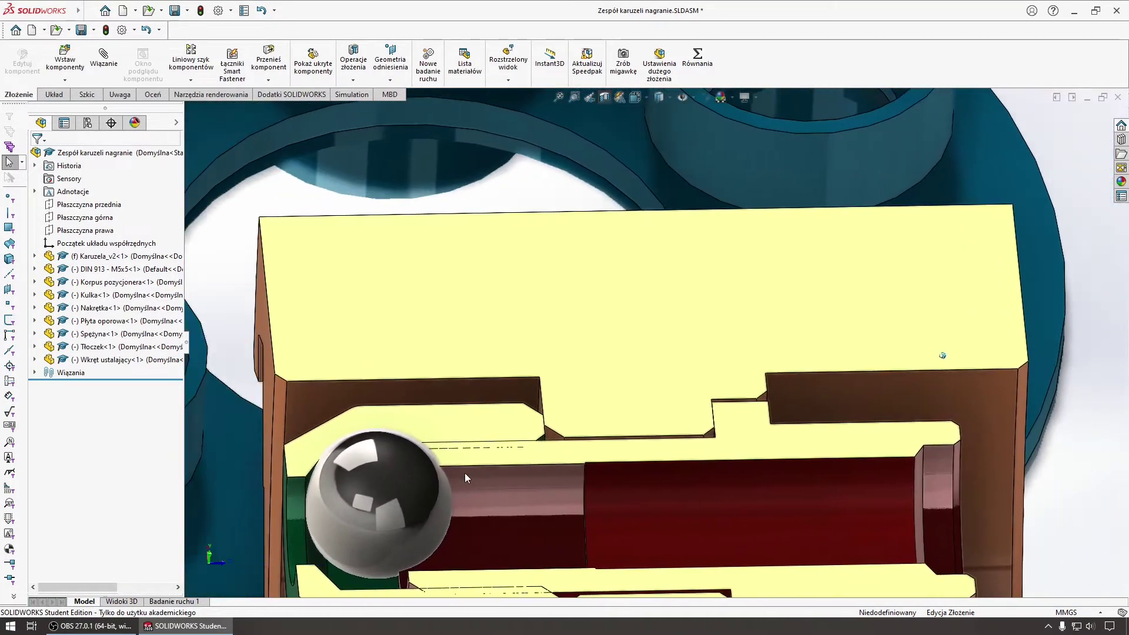
pyautogui.scroll(5, 489, 498)
pyautogui.scroll(-3, 558, 465)
pyautogui.scroll(-2, 624, 433)
pyautogui.scroll(-3, 613, 454)
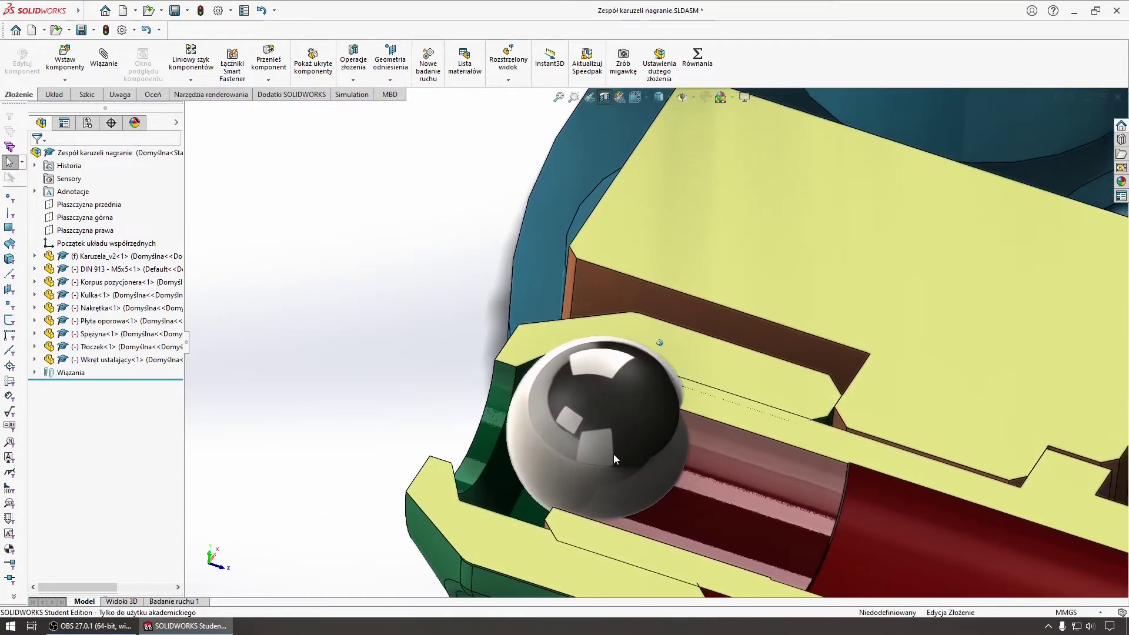
pyautogui.scroll(2, 613, 454)
pyautogui.scroll(3, 526, 487)
# Step: Open the ball part Kulka.SLDPRT from the ball component's context menu
pyautogui.moveTo(663, 341)
pyautogui.mouseDown(button='middle')
pyautogui.moveTo(615, 267)
pyautogui.moveTo(463, 499)
pyautogui.moveTo(542, 436)
pyautogui.mouseUp(button='middle')
pyautogui.scroll(-3, 439, 376)
pyautogui.scroll(-3, 452, 413)
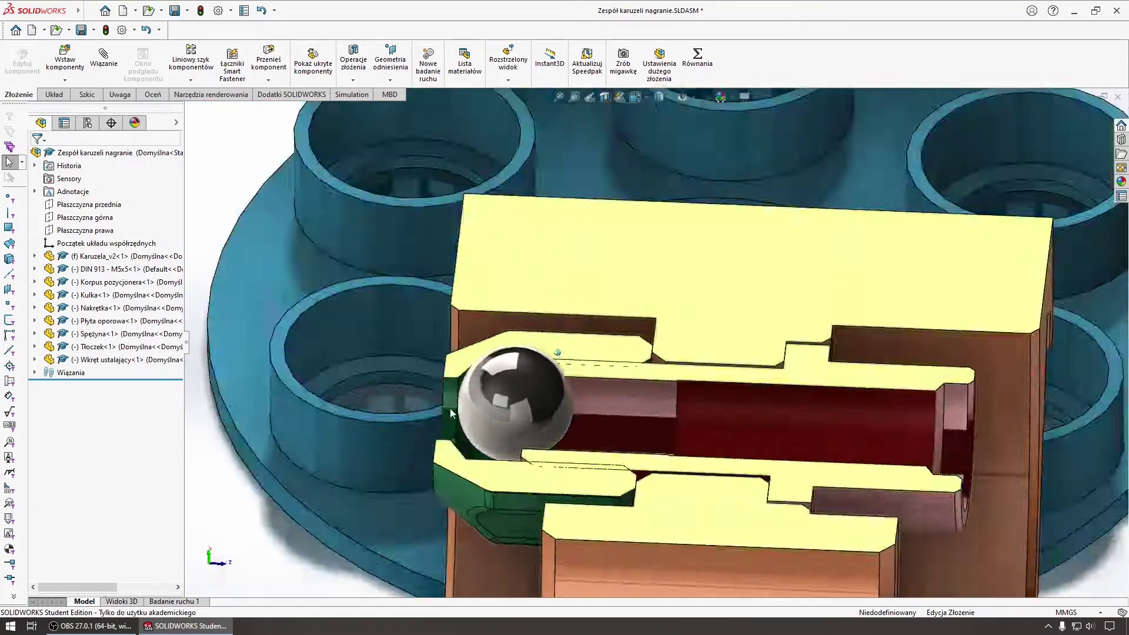
pyautogui.moveTo(452, 414); pyautogui.dragTo(486, 422, button='middle')
pyautogui.scroll(3, 486, 422)
pyautogui.scroll(3, 484, 425)
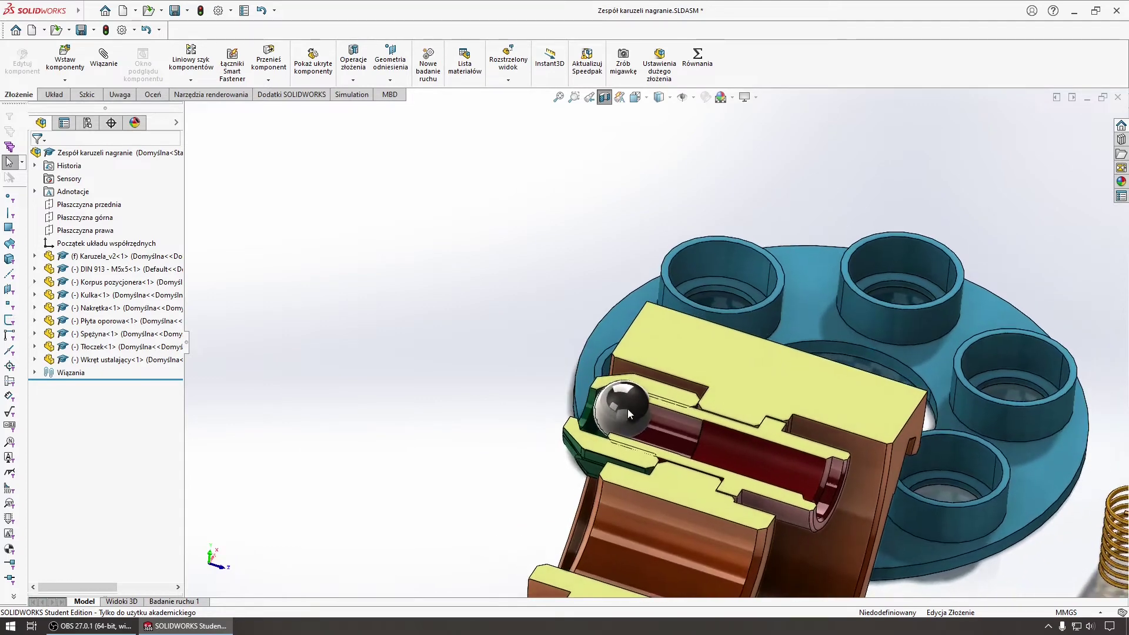
pyautogui.scroll(-3, 627, 408)
pyautogui.scroll(-2, 620, 317)
pyautogui.rightClick(621, 235)
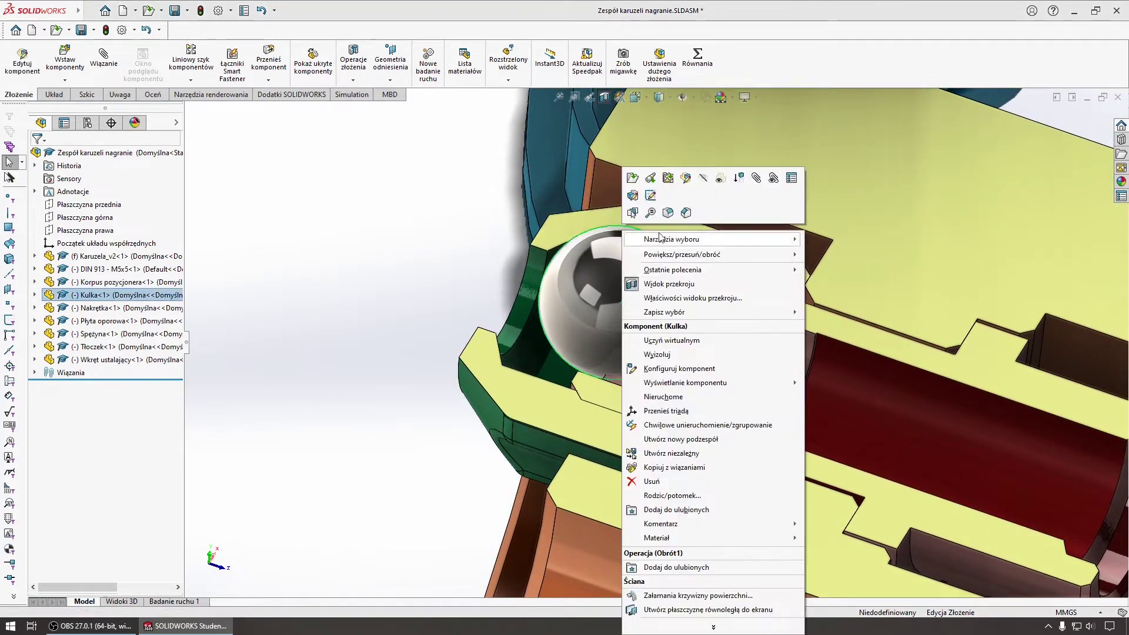
pyautogui.click(649, 177)
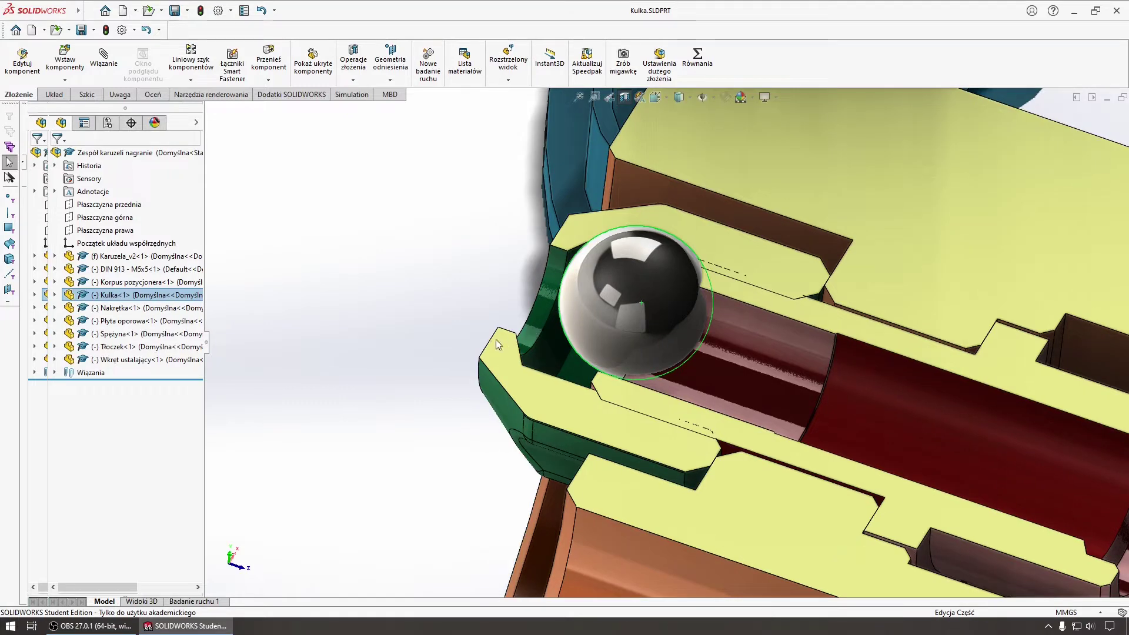
pyautogui.scroll(3, 381, 365)
# Step: Inspect the definition of the ball's reference axis Oś1 with Edit Feature
pyautogui.scroll(2, 381, 366)
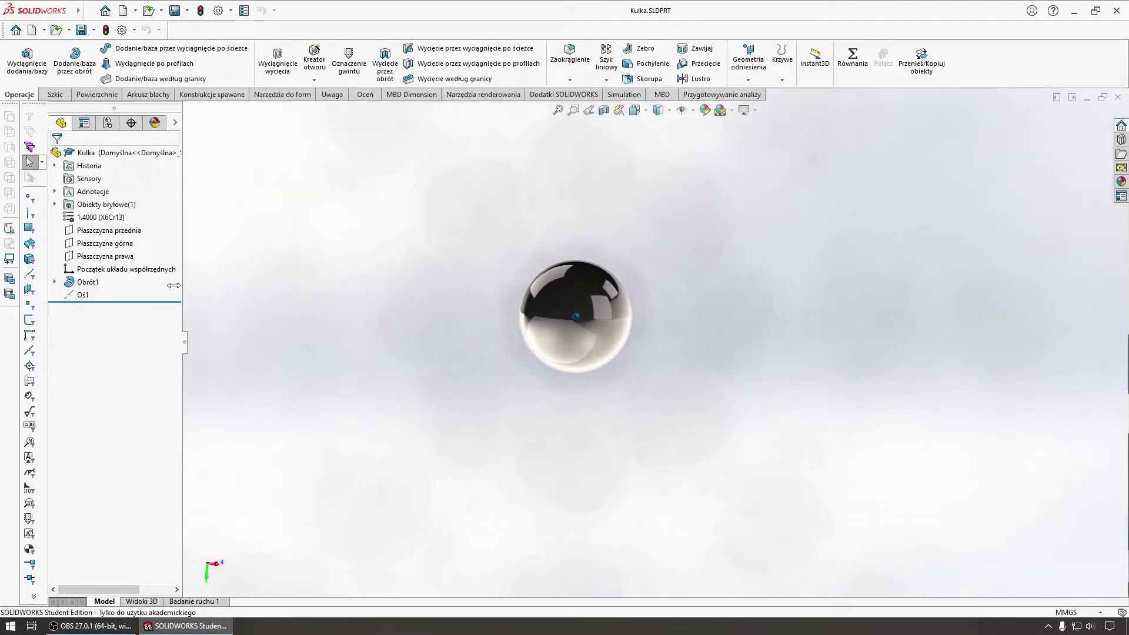
pyautogui.click(72, 295)
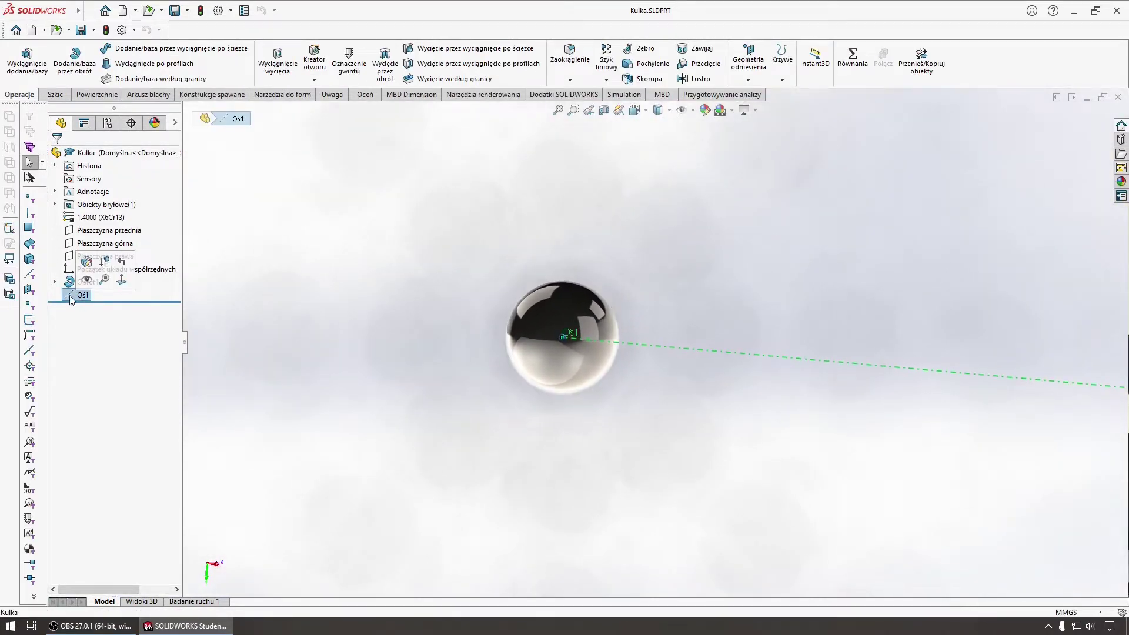
pyautogui.click(748, 80)
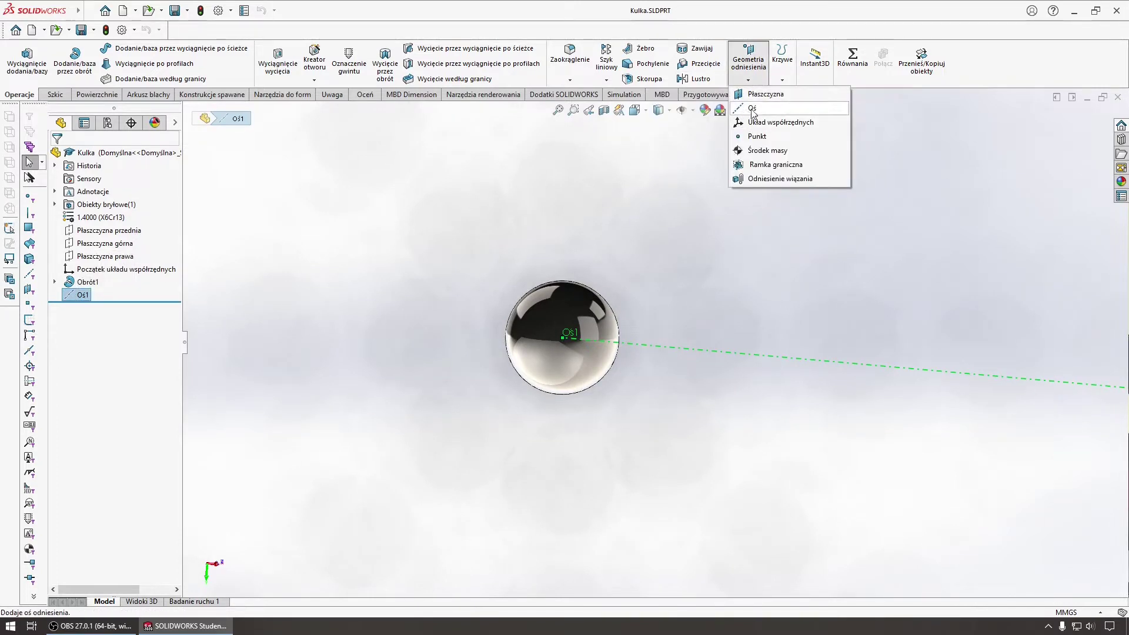
pyautogui.click(473, 221)
pyautogui.click(74, 299)
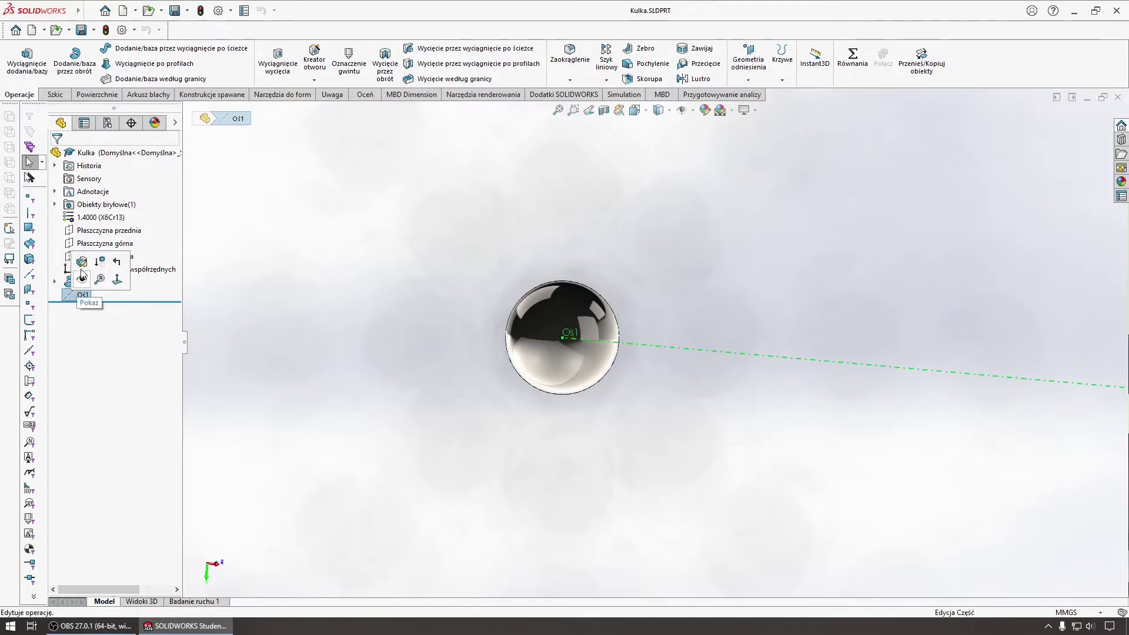
pyautogui.click(82, 261)
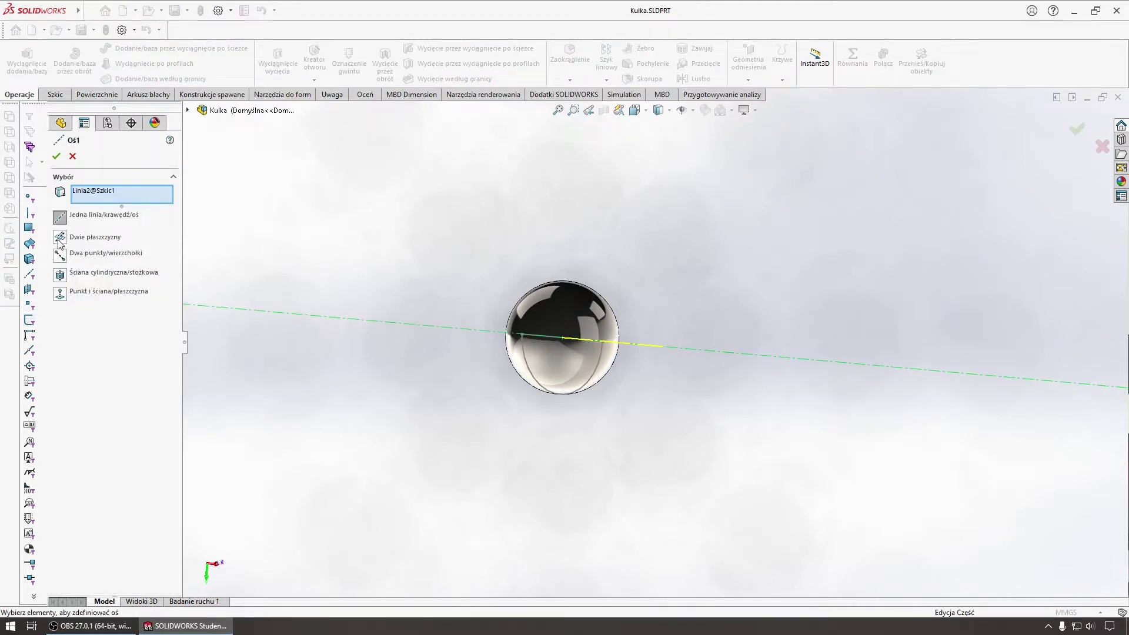
pyautogui.click(188, 111)
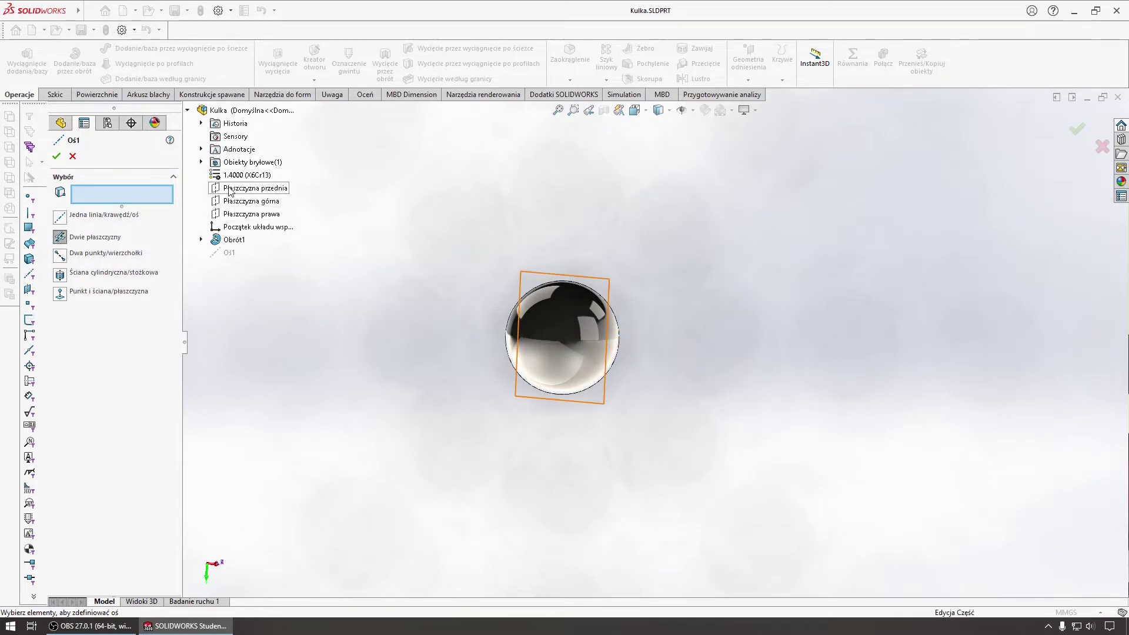
pyautogui.click(57, 156)
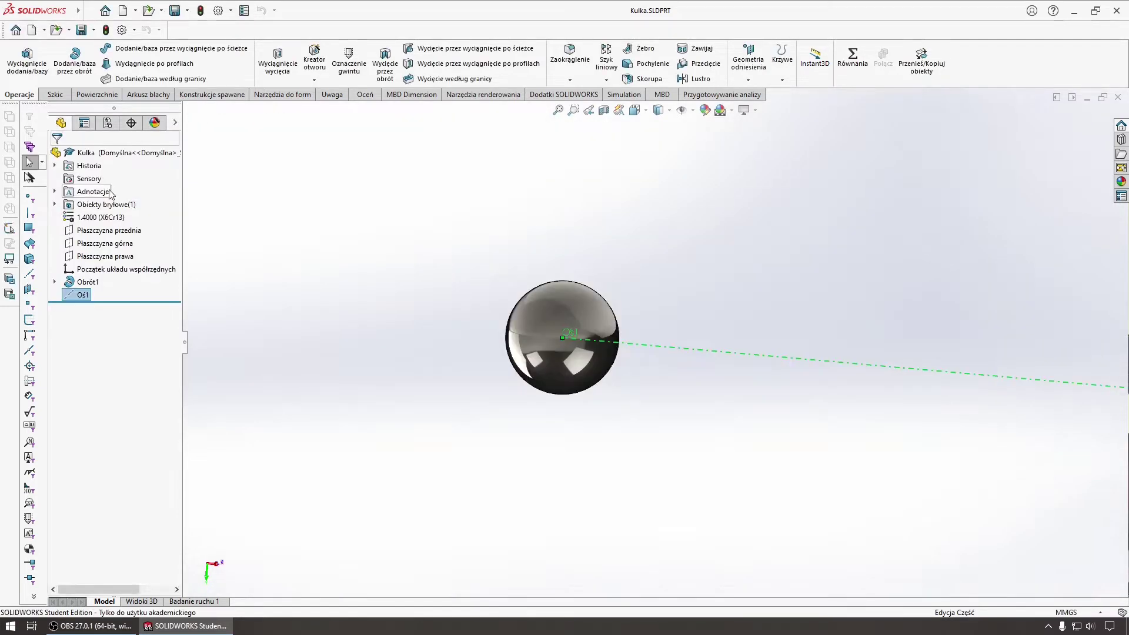
# Step: Highlight the Szkic1 profile under Obrót1, reselect Oś1, and return to the carousel assembly
pyautogui.click(56, 283)
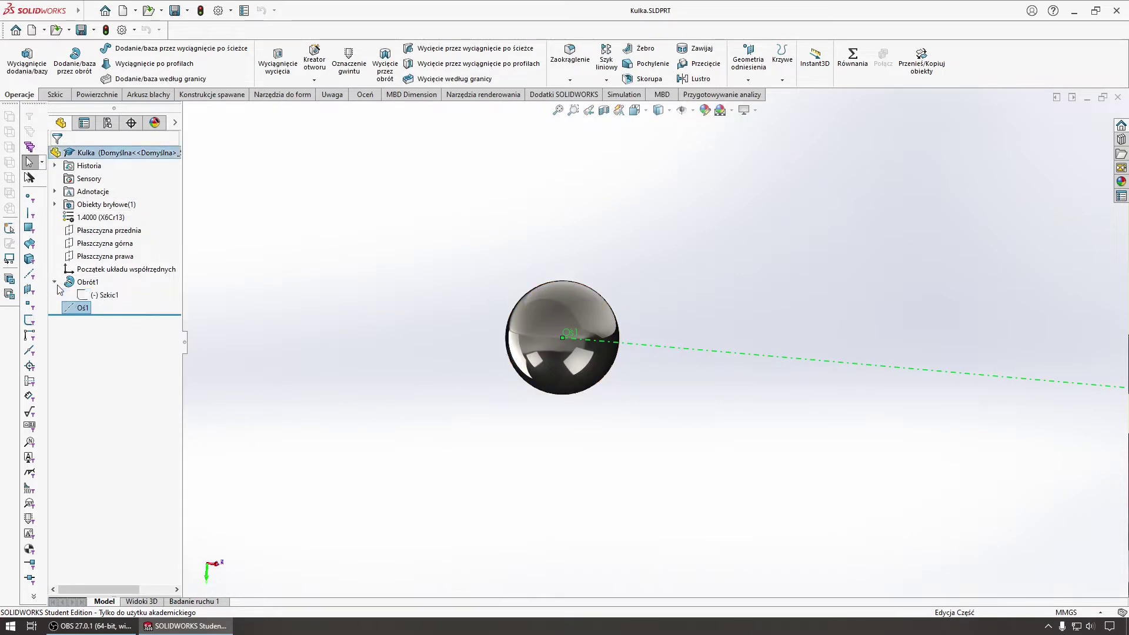
pyautogui.click(114, 296)
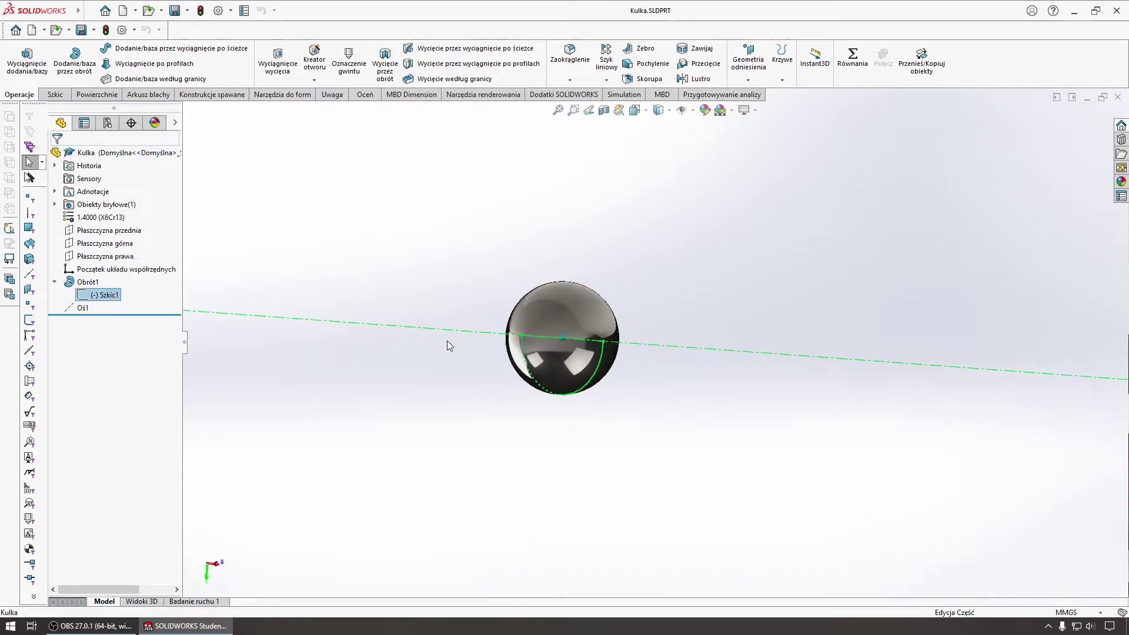
pyautogui.moveTo(449, 345)
pyautogui.mouseDown(button='middle')
pyautogui.moveTo(568, 369)
pyautogui.moveTo(572, 305)
pyautogui.mouseUp(button='middle')
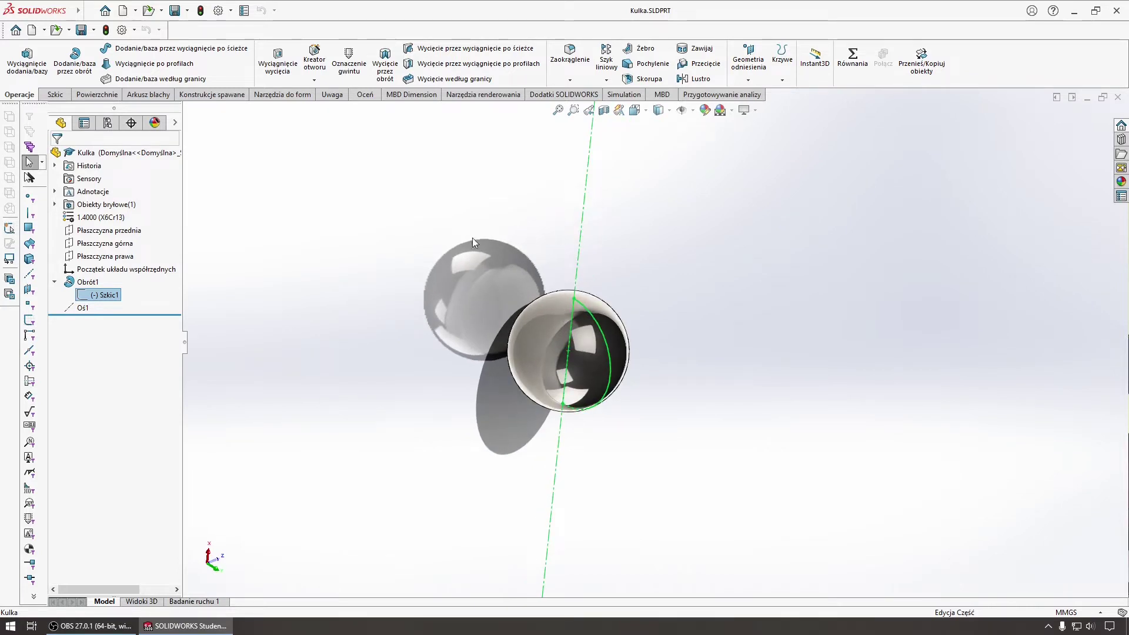
pyautogui.click(285, 286)
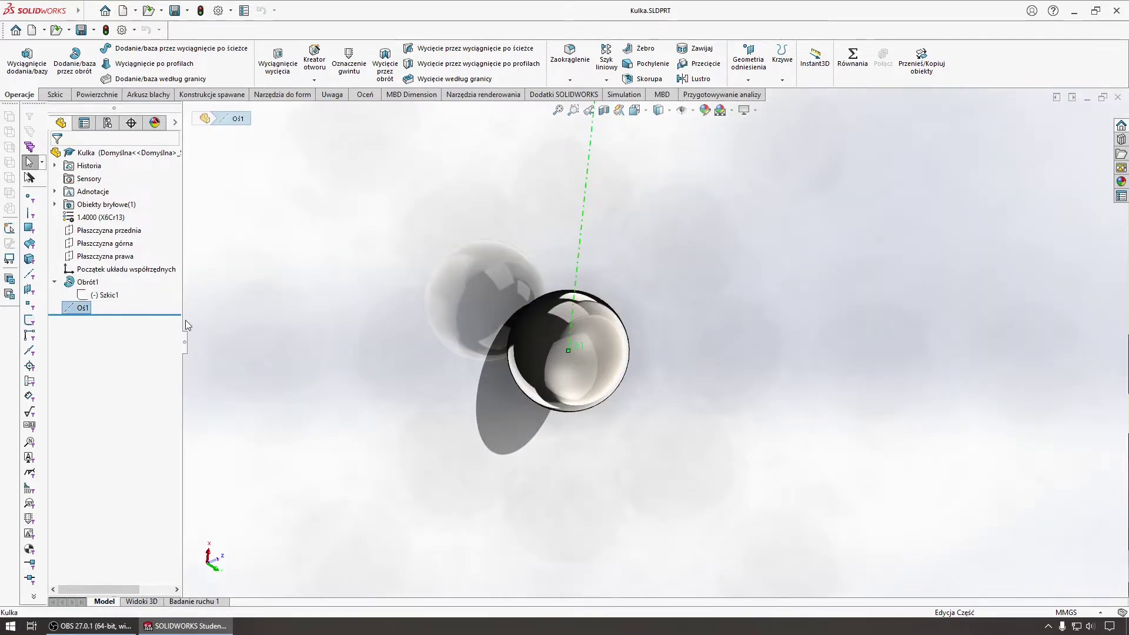
pyautogui.click(103, 296)
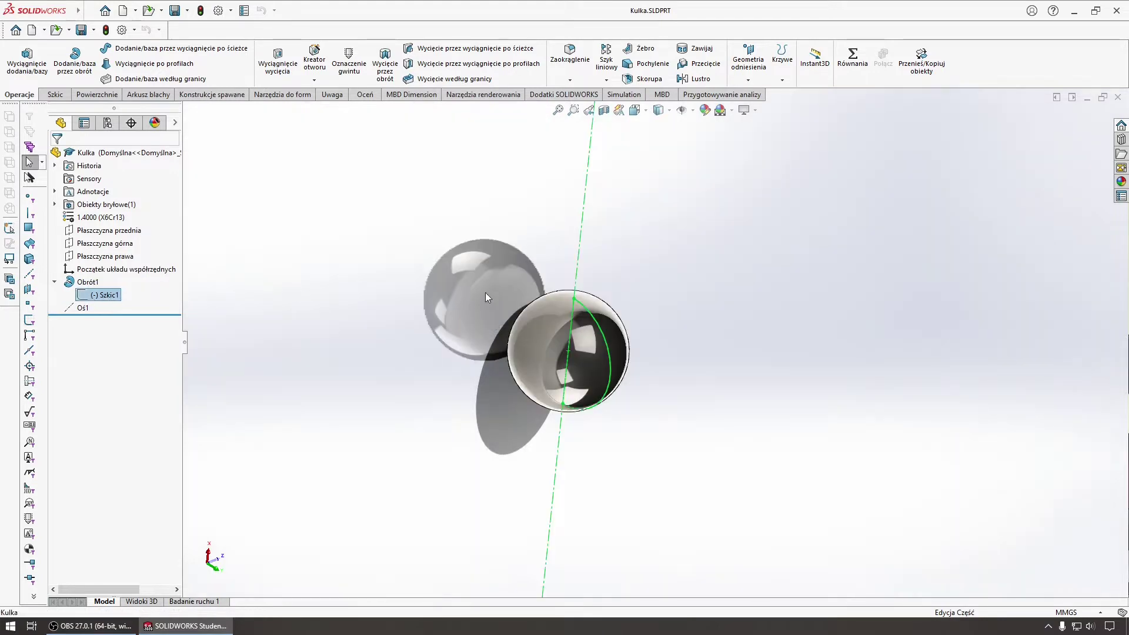
pyautogui.click(195, 295)
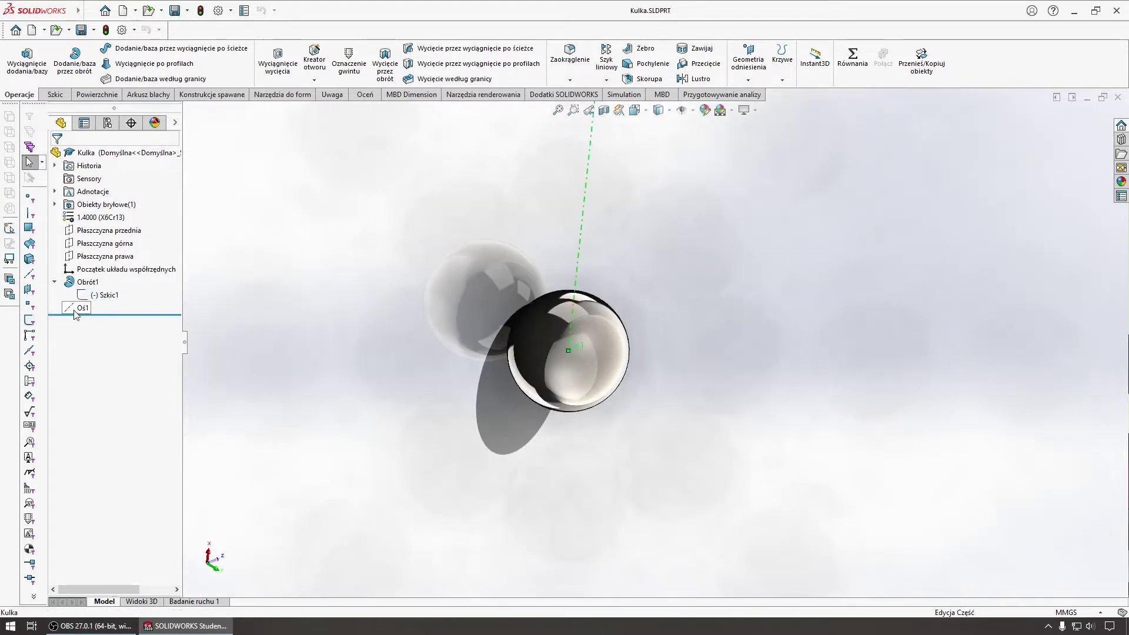
pyautogui.click(82, 309)
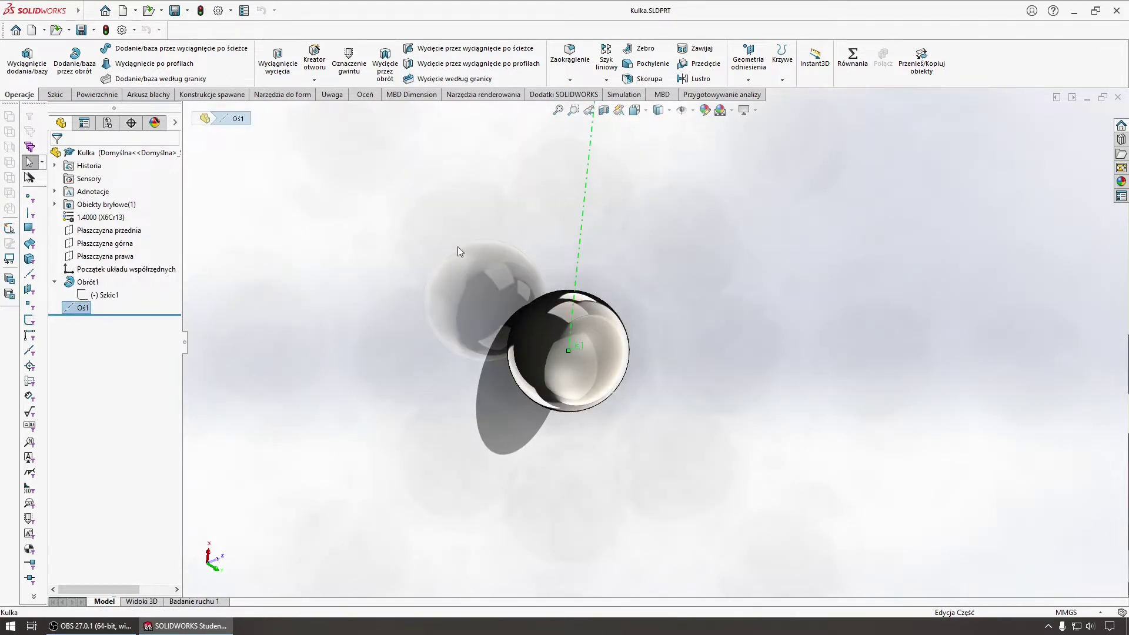
pyautogui.hotkey('ctrl', 'Tab')
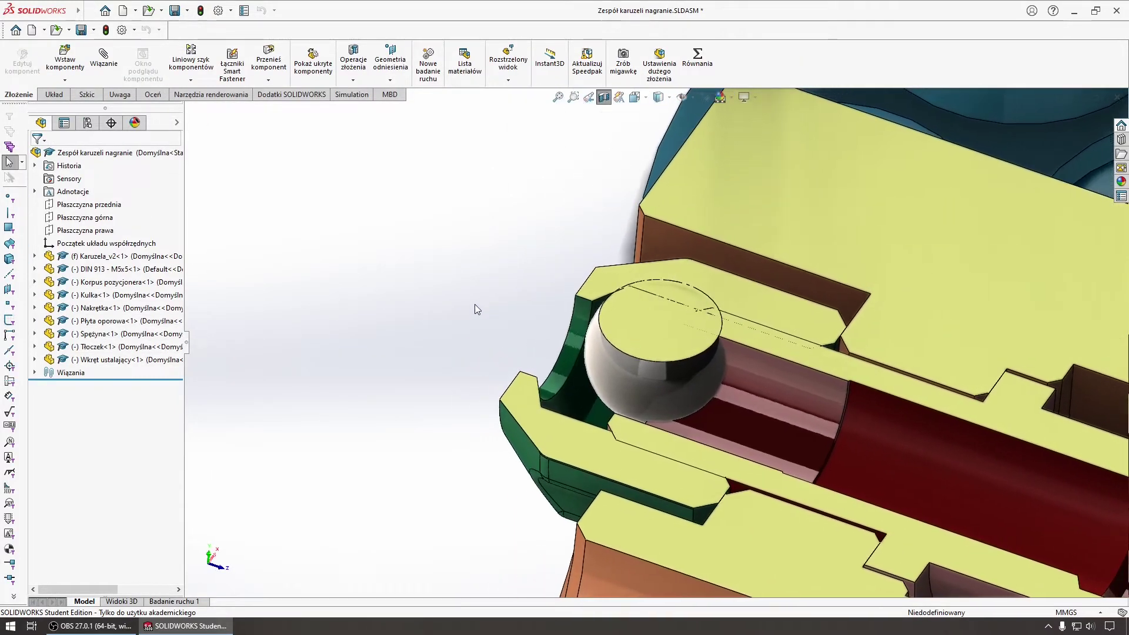
# Step: Start a mate pairing Kulka<1>'s axis Oś1 with the body's cylindrical bore face
pyautogui.click(34, 295)
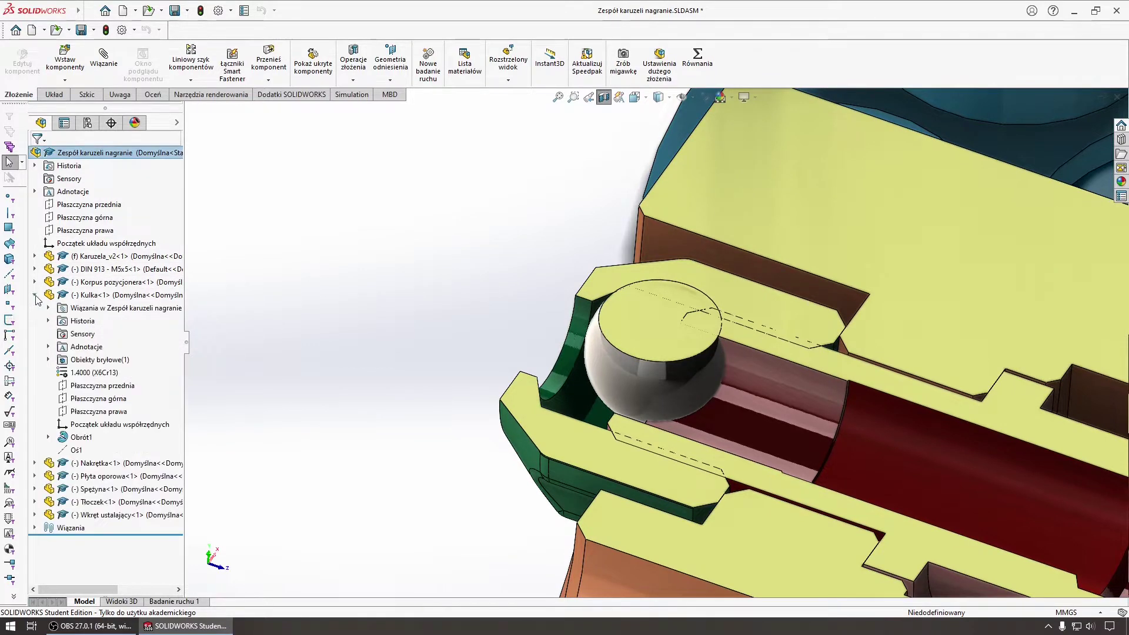
pyautogui.click(73, 450)
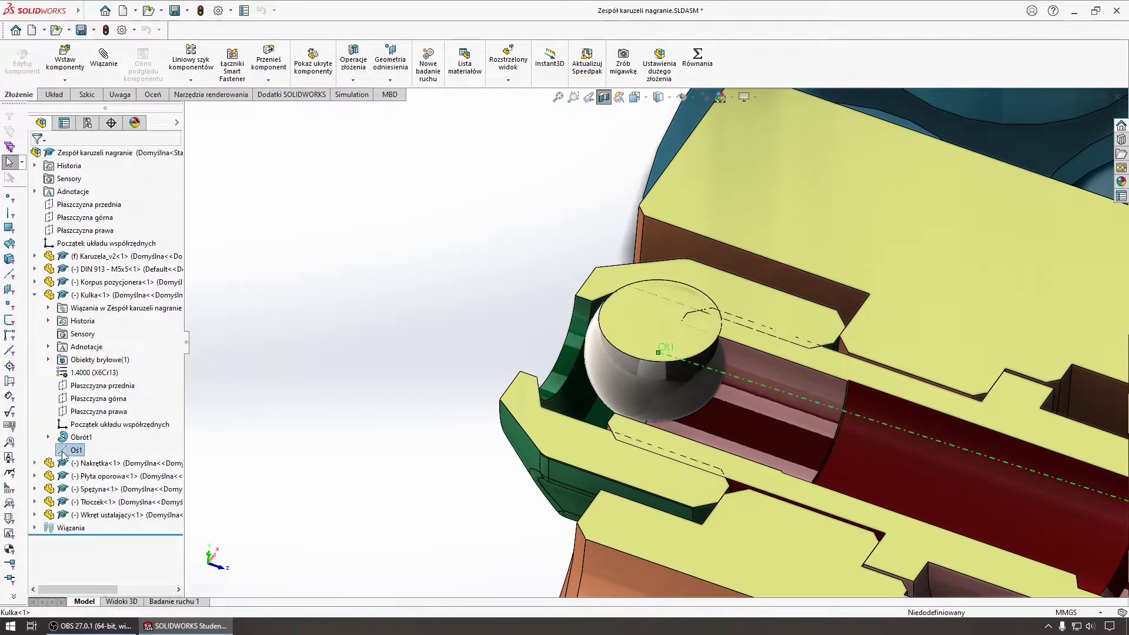
pyautogui.click(109, 56)
pyautogui.moveTo(605, 372)
pyautogui.mouseDown(button='middle')
pyautogui.moveTo(809, 435)
pyautogui.moveTo(811, 453)
pyautogui.moveTo(778, 449)
pyautogui.moveTo(647, 341)
pyautogui.mouseUp(button='middle')
pyautogui.click(632, 325)
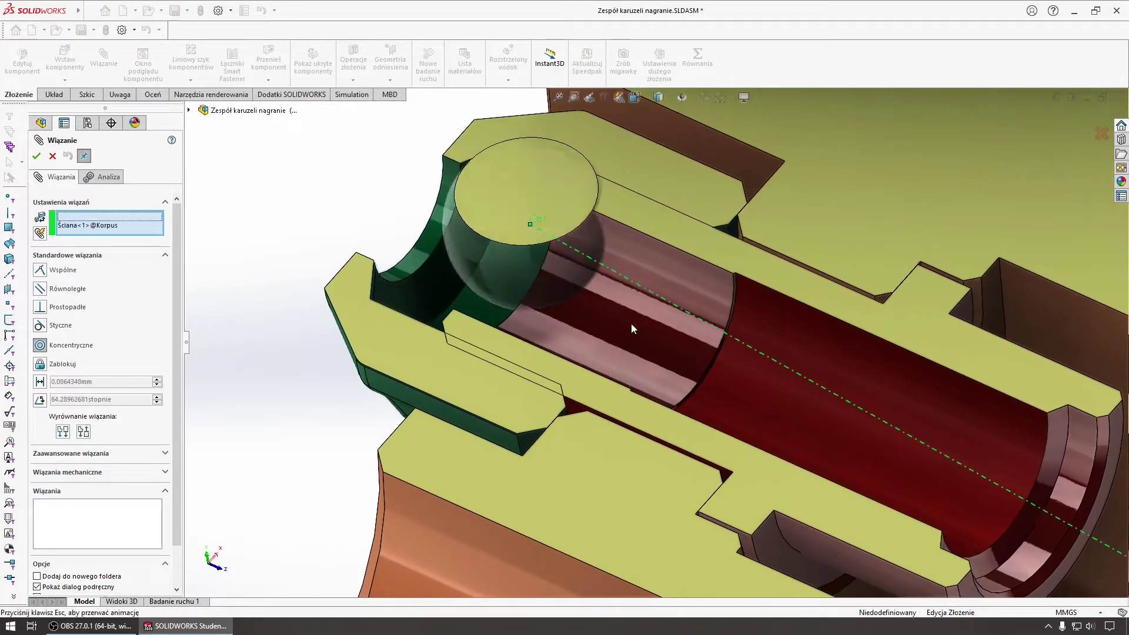
# Step: Check the centred ball from several angles and confirm the concentric mate Koncentryczne3
pyautogui.scroll(3, 489, 357)
pyautogui.moveTo(490, 358)
pyautogui.mouseDown(button='middle')
pyautogui.moveTo(535, 432)
pyautogui.moveTo(581, 417)
pyautogui.mouseUp(button='middle')
pyautogui.scroll(-3, 549, 433)
pyautogui.scroll(-2, 549, 433)
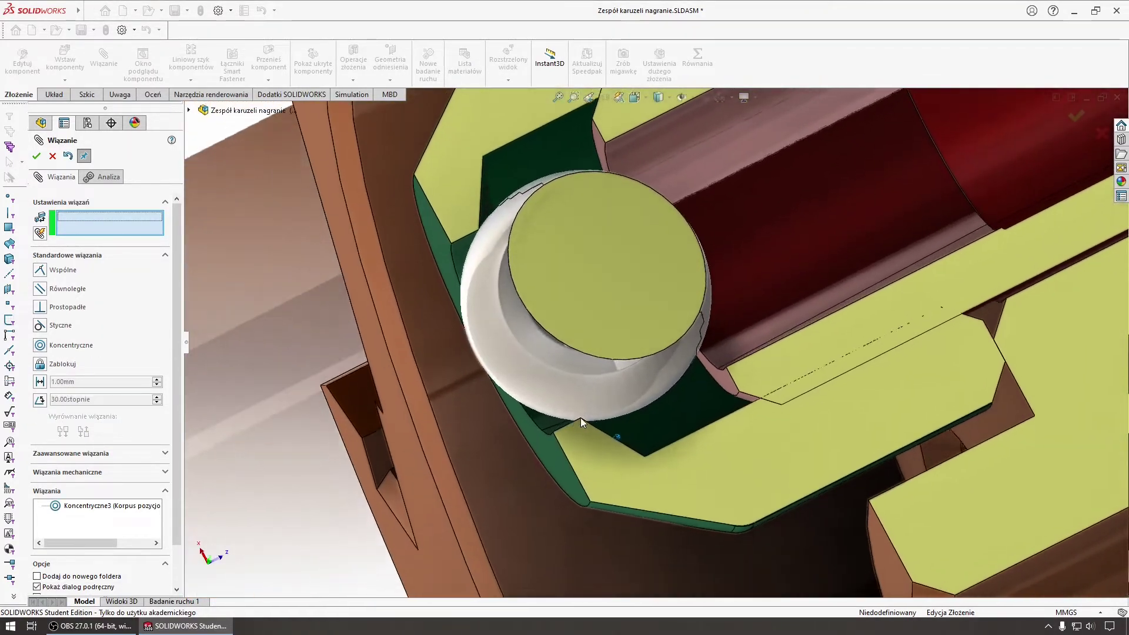
pyautogui.scroll(2, 550, 403)
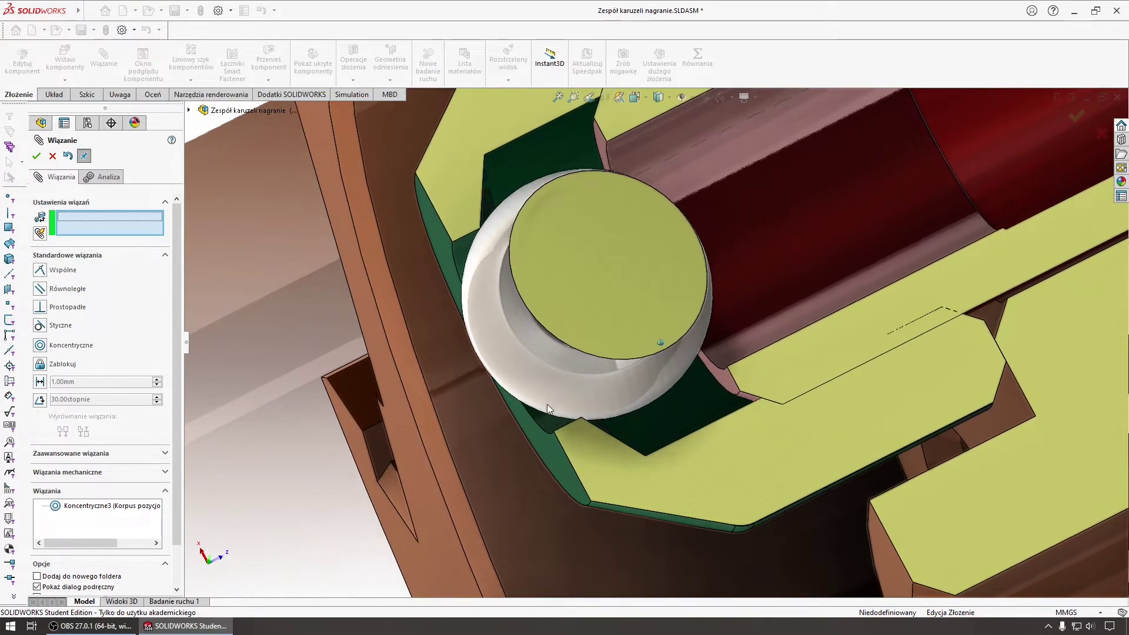
pyautogui.scroll(2, 538, 352)
pyautogui.moveTo(538, 353); pyautogui.dragTo(545, 383, button='middle')
pyautogui.scroll(-2, 420, 341)
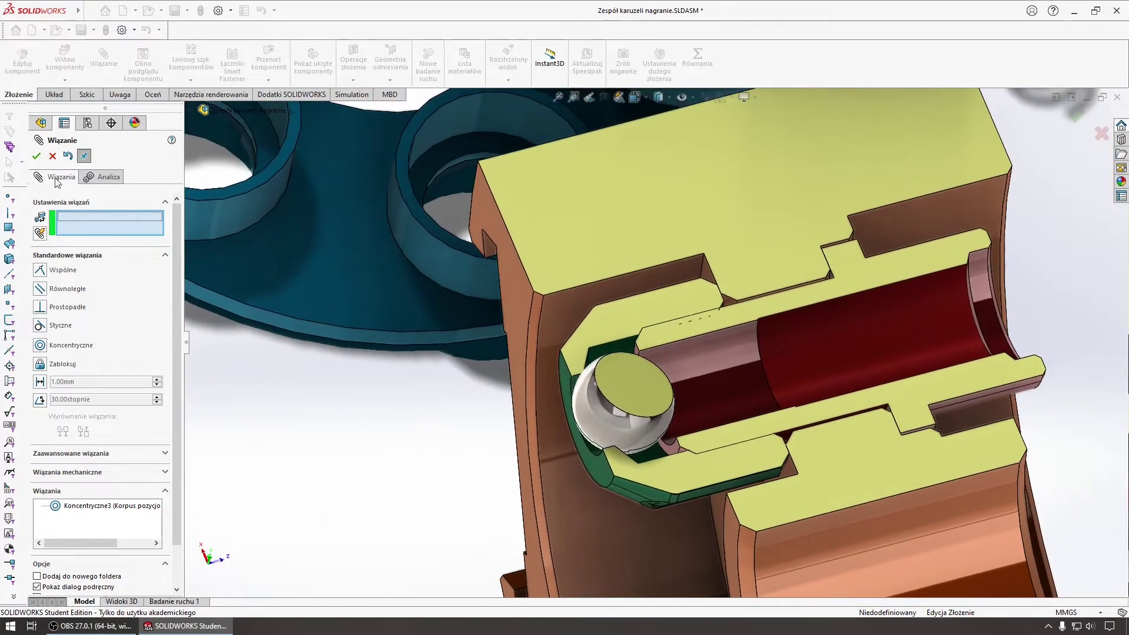
pyautogui.click(36, 155)
# Step: Rotate to a low side angle and switch to a preset section view
pyautogui.moveTo(231, 316)
pyautogui.mouseDown(button='middle')
pyautogui.moveTo(591, 436)
pyautogui.moveTo(520, 390)
pyautogui.mouseUp(button='middle')
pyautogui.scroll(2, 592, 435)
pyautogui.hotkey('ctrl', 'shift', 'z')
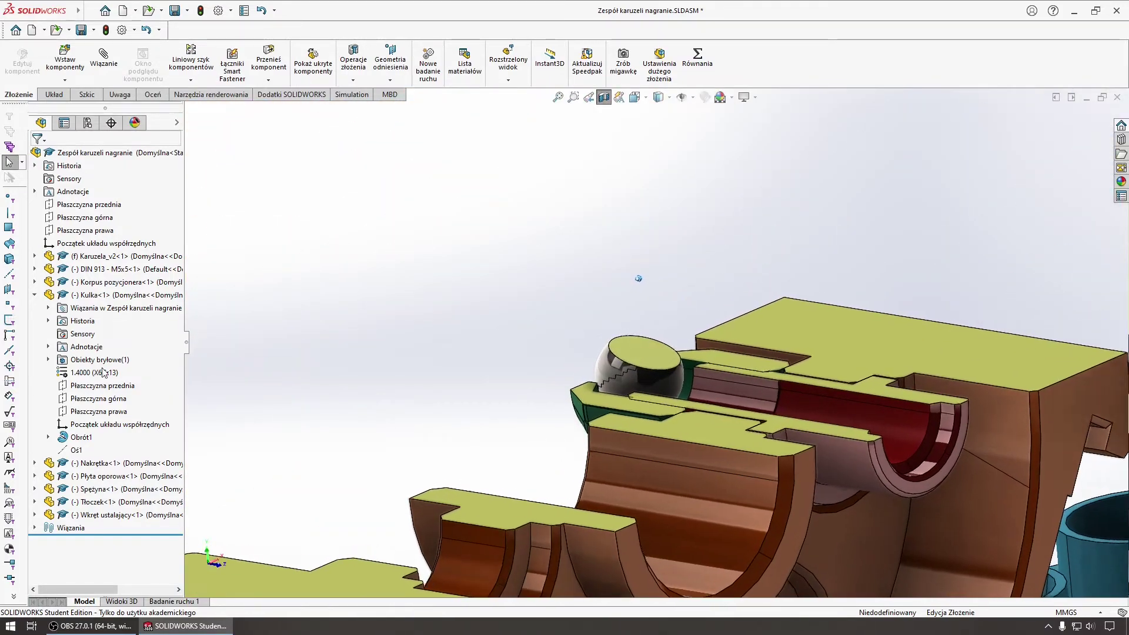
# Step: Collapse the ball component and cycle saved views until the spring and plunger are close up
pyautogui.click(34, 295)
pyautogui.moveTo(489, 307)
pyautogui.mouseDown(button='middle')
pyautogui.moveTo(543, 325)
pyautogui.moveTo(388, 153)
pyautogui.mouseUp(button='middle')
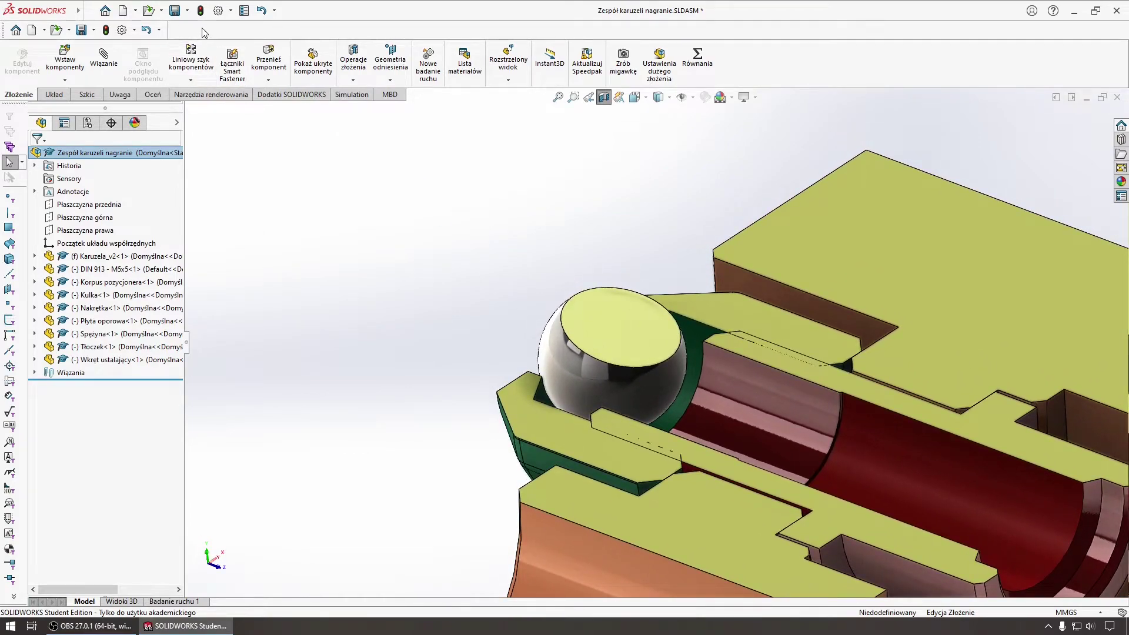
pyautogui.hotkey('ctrl', 'shift', 'z')
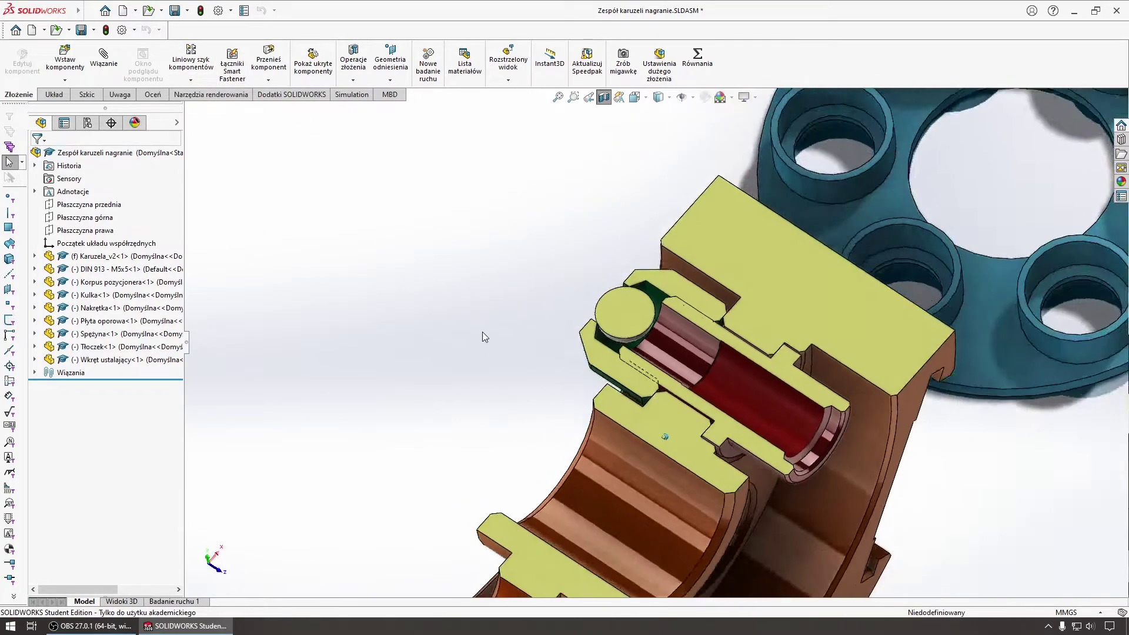
pyautogui.hotkey('ctrl', 'shift', 'z')
pyautogui.hotkey('ctrl', 'shift', 'z')
pyautogui.hotkey('ctrl', 'shift', 'z')
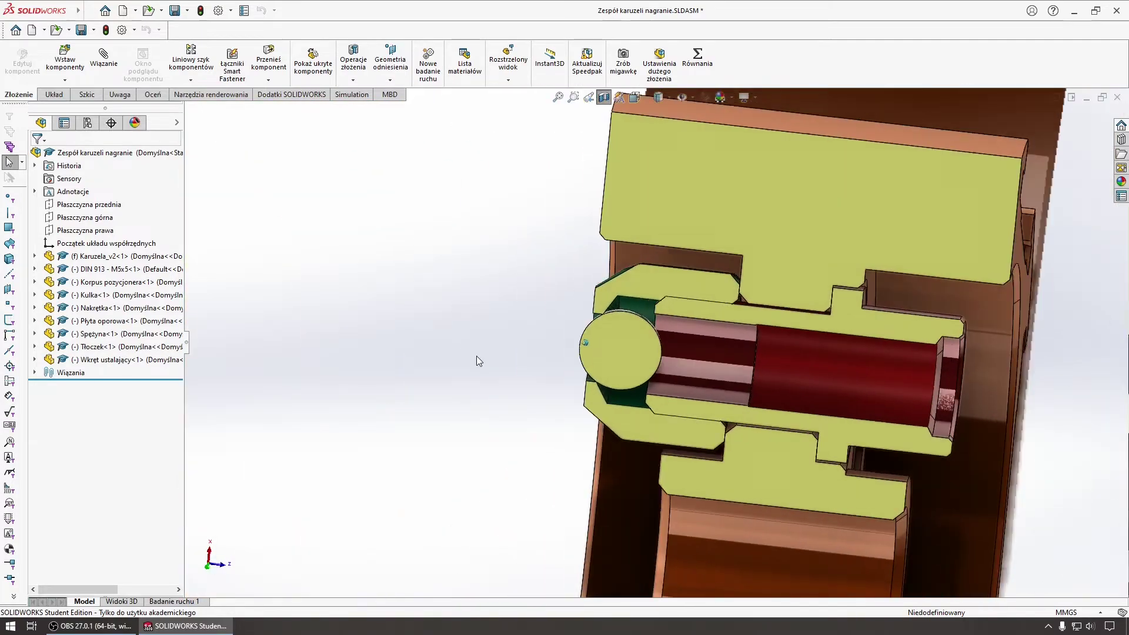
pyautogui.hotkey('ctrl', 'shift', 'z')
pyautogui.hotkey('ctrl', 'shift', 'z')
pyautogui.hotkey('ctrl', 'shift', 'z')
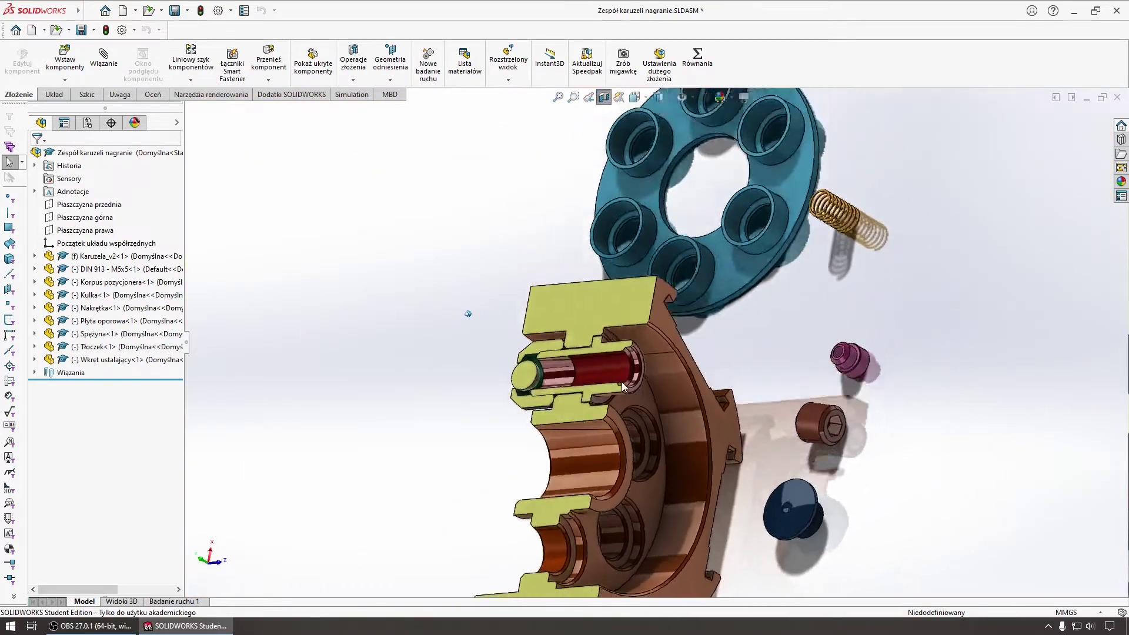
pyautogui.hotkey('ctrl', 'shift', 'z')
pyautogui.hotkey('ctrl', 'shift', 'z')
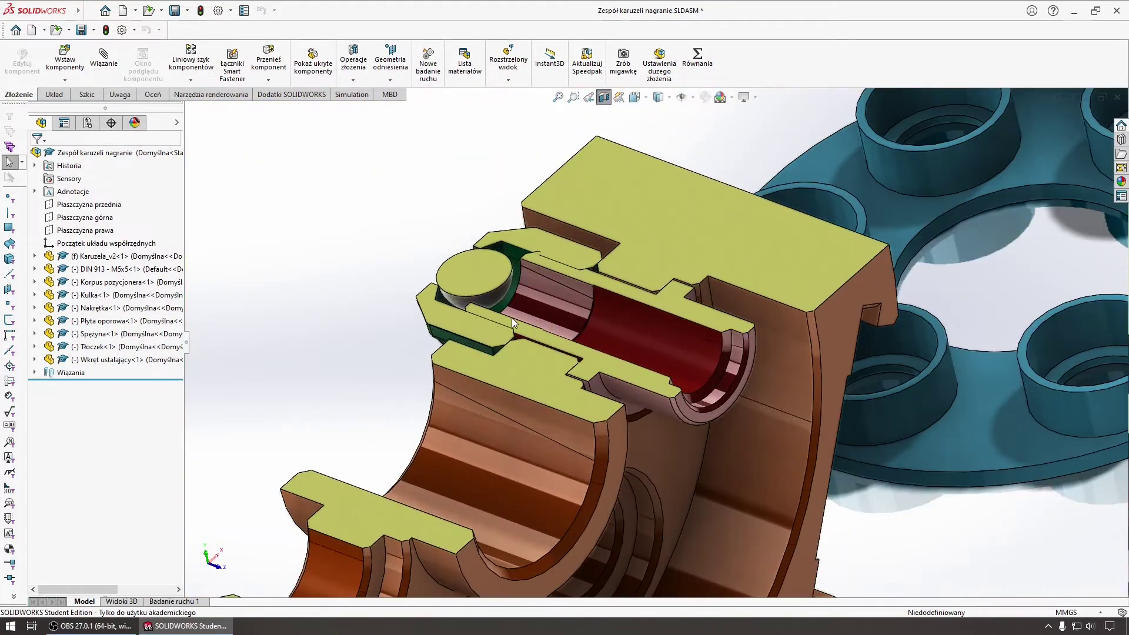
pyautogui.hotkey('ctrl', 'shift', 'z')
pyautogui.hotkey('ctrl', 'shift', 'z')
pyautogui.hotkey('ctrl', 'shift', 'z')
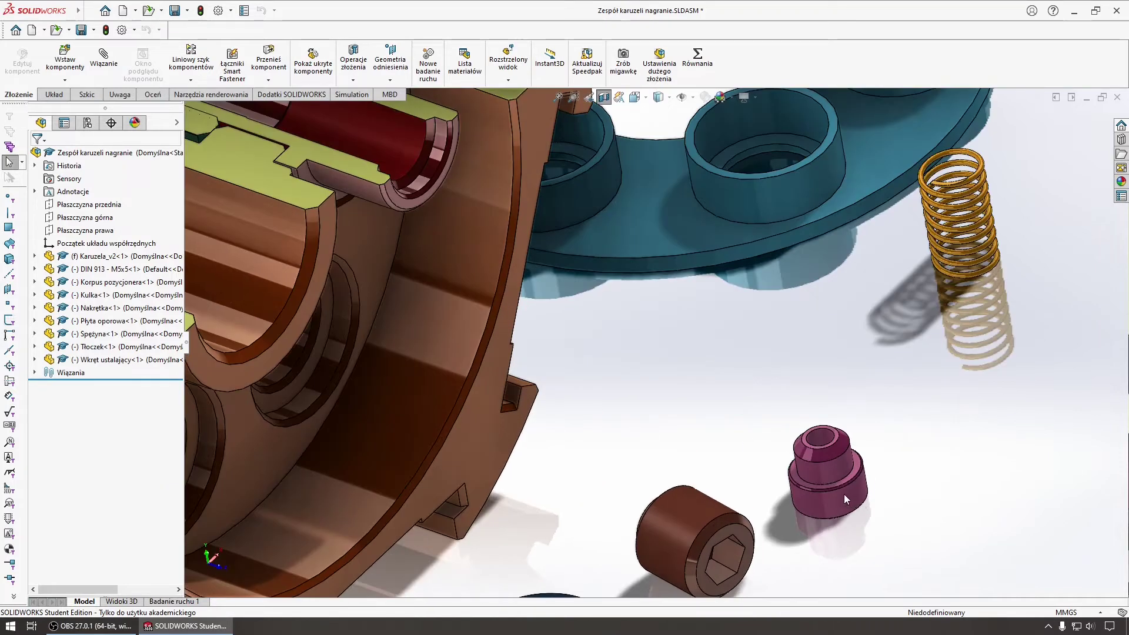
pyautogui.hotkey('ctrl', 'shift', 'z')
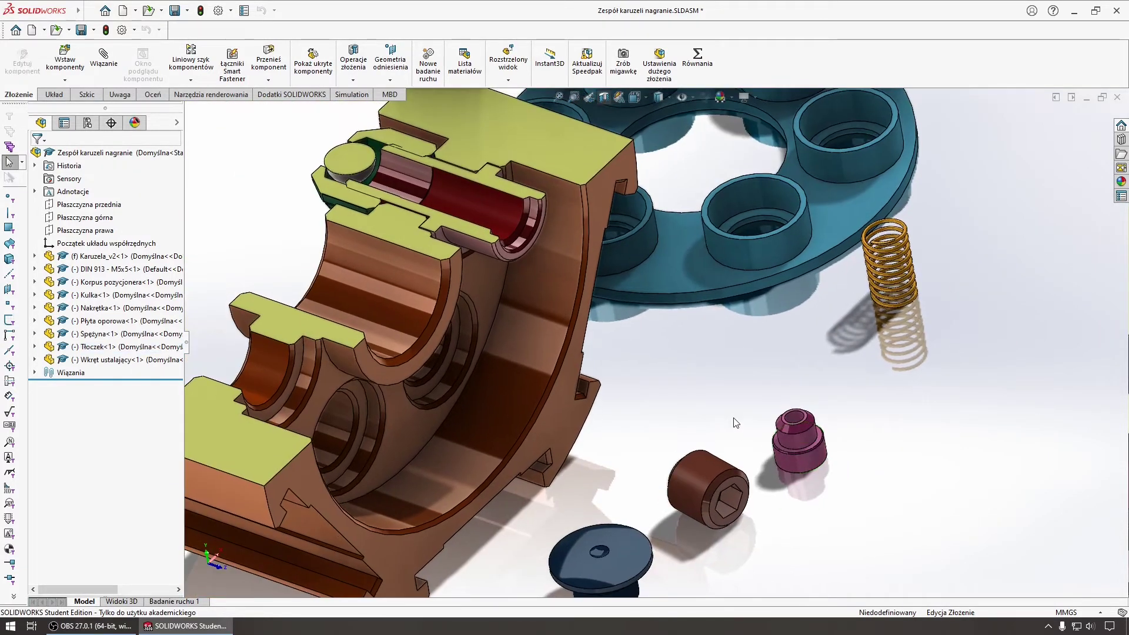
# Step: Drag the Tłoczek plunger out beside the spring and zoom in
pyautogui.click(795, 450)
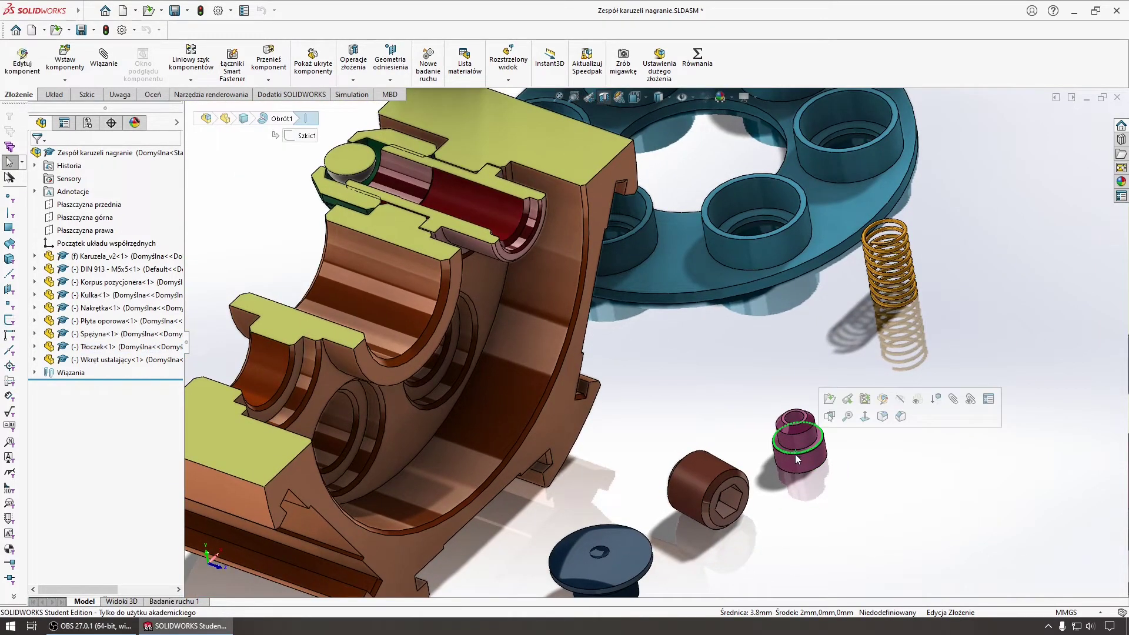
pyautogui.moveTo(795, 457); pyautogui.dragTo(759, 445)
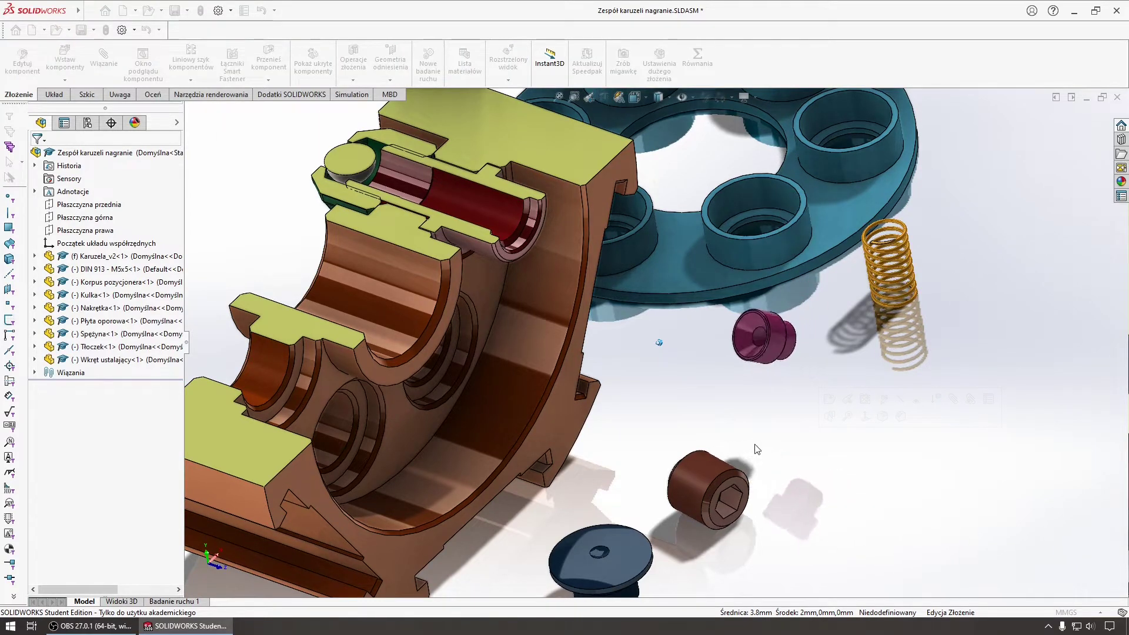
pyautogui.scroll(-5, 693, 386)
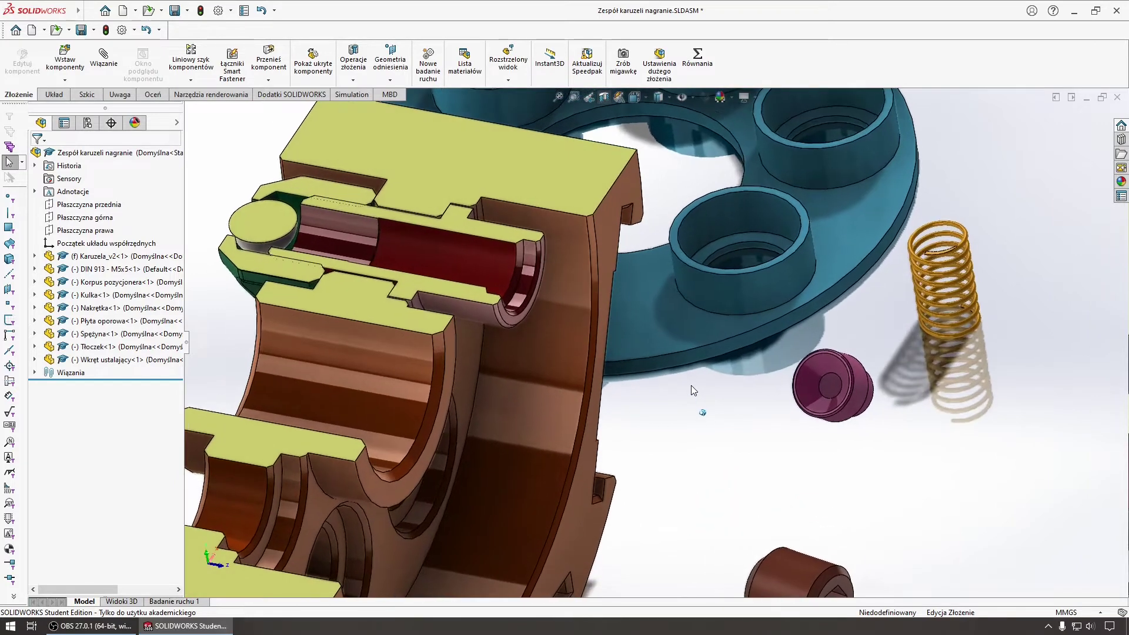
pyautogui.scroll(-1, 692, 390)
pyautogui.scroll(-2, 721, 387)
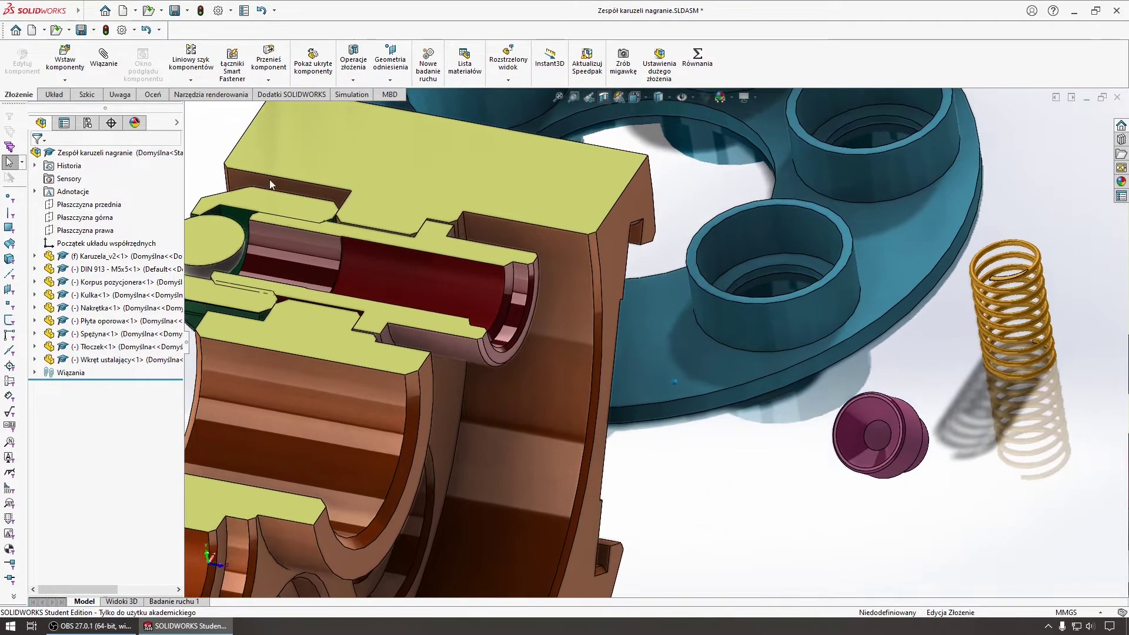
# Step: Mate a Tłoczek plunger face tangent to the Kulka ball face
pyautogui.click(863, 414)
pyautogui.moveTo(862, 414)
pyautogui.mouseDown(button='middle')
pyautogui.moveTo(966, 458)
pyautogui.moveTo(953, 469)
pyautogui.mouseUp(button='middle')
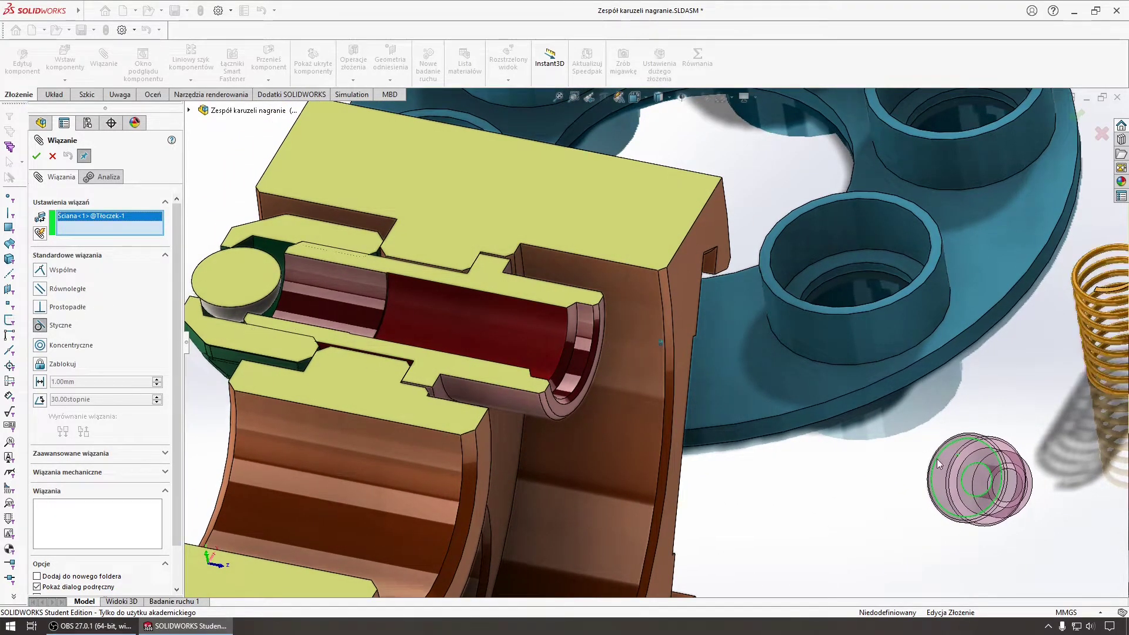
pyautogui.scroll(-2, 276, 285)
pyautogui.scroll(-3, 349, 353)
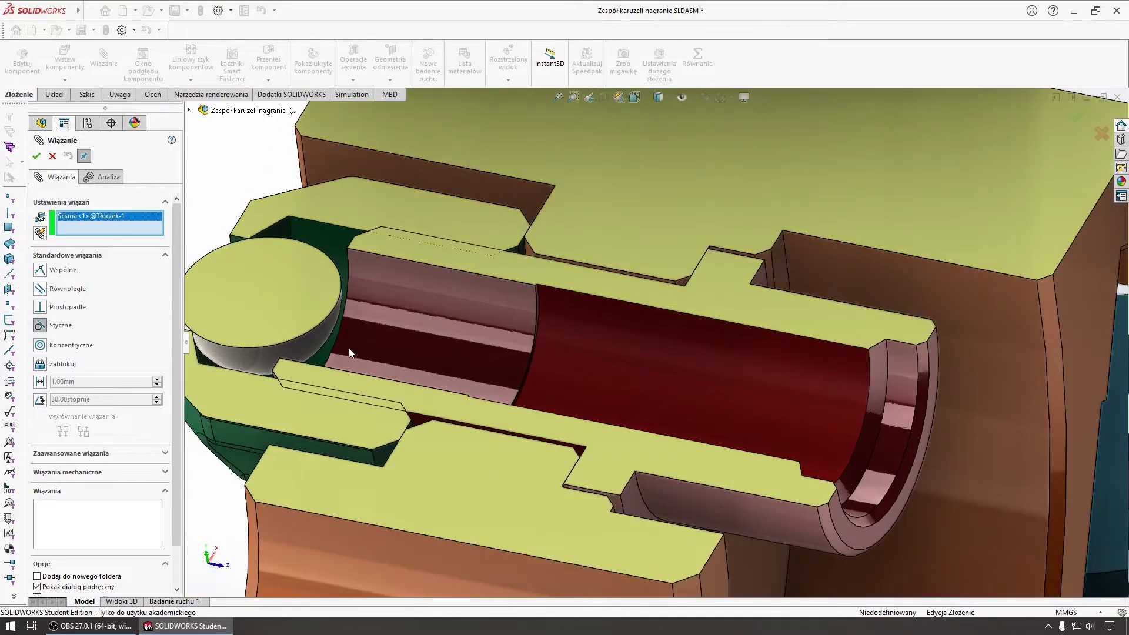
pyautogui.click(311, 343)
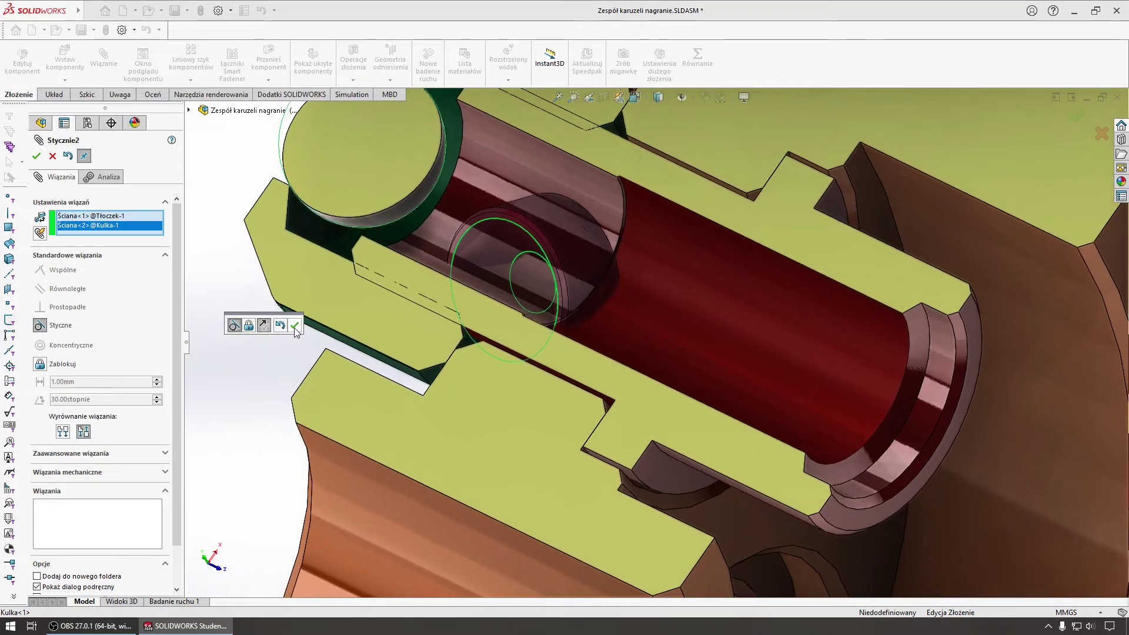
pyautogui.click(295, 325)
# Step: Try a concentric mate between the plunger's round face and the Korpus bore, then cancel it
pyautogui.click(555, 271)
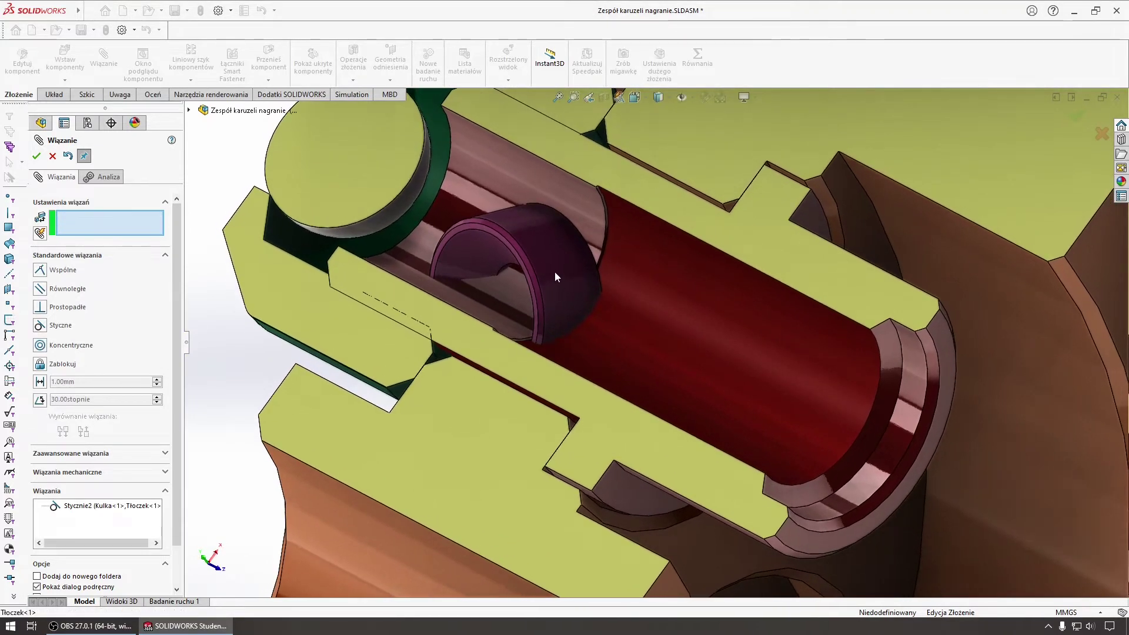
pyautogui.scroll(-3, 530, 281)
pyautogui.moveTo(506, 280)
pyautogui.mouseDown(button='middle')
pyautogui.moveTo(697, 327)
pyautogui.moveTo(584, 298)
pyautogui.moveTo(617, 318)
pyautogui.moveTo(529, 330)
pyautogui.mouseUp(button='middle')
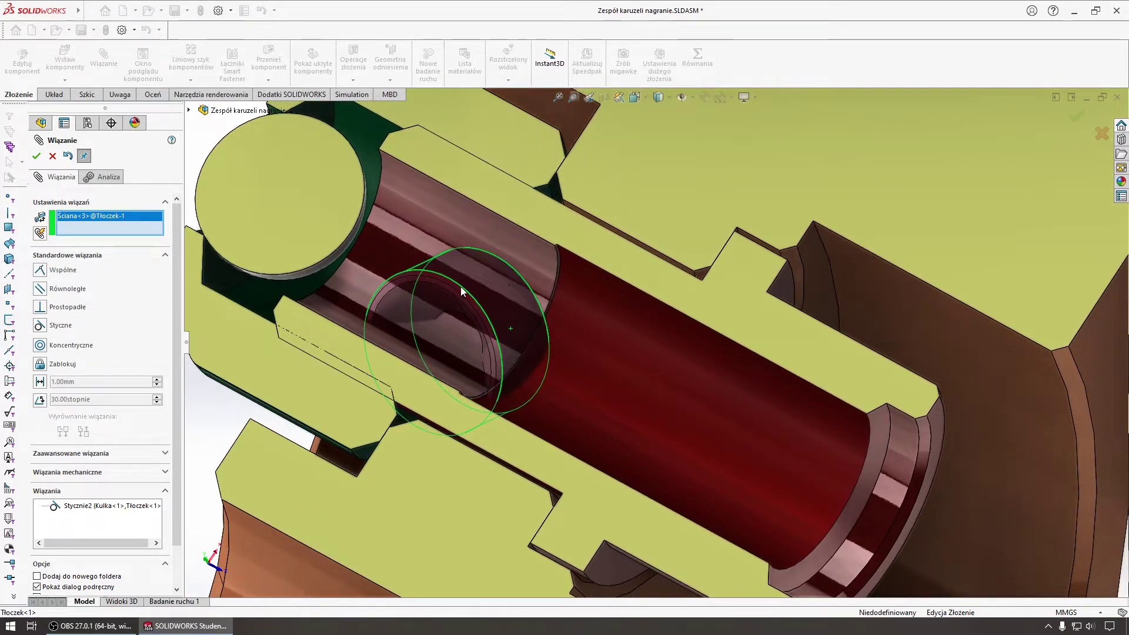
pyautogui.moveTo(461, 287)
pyautogui.mouseDown(button='middle')
pyautogui.moveTo(507, 334)
pyautogui.moveTo(556, 351)
pyautogui.mouseUp(button='middle')
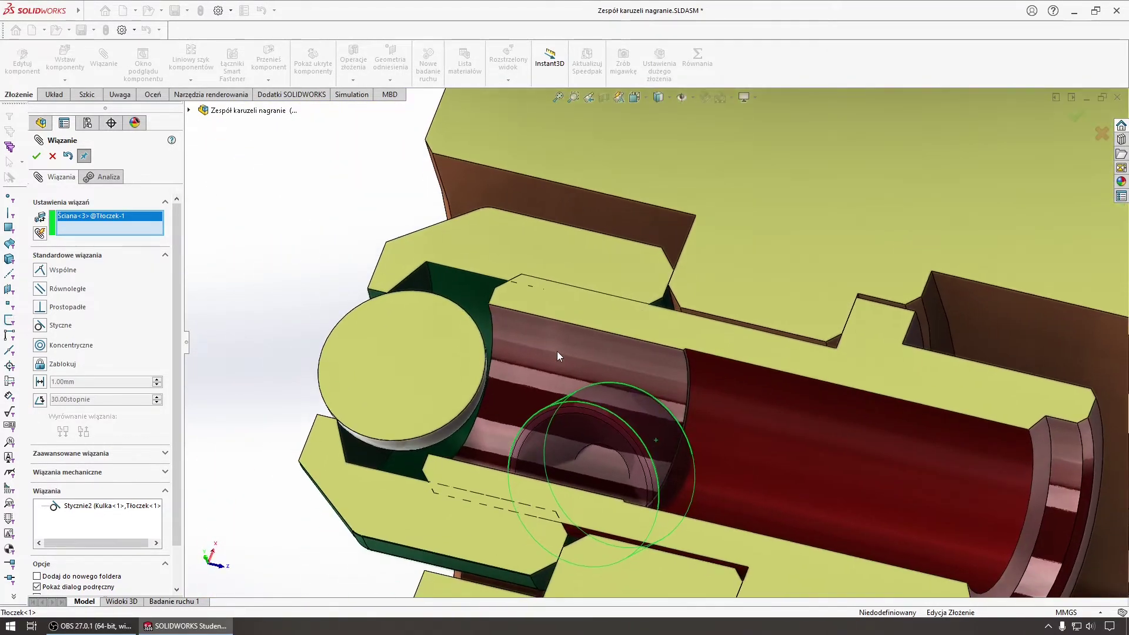
pyautogui.click(567, 354)
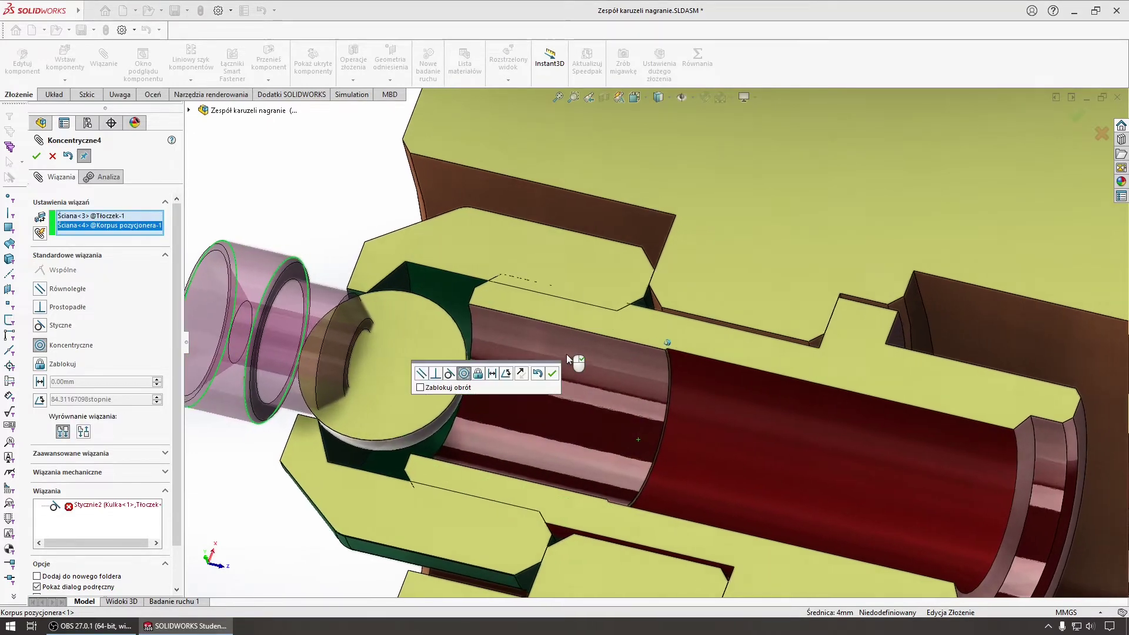
pyautogui.scroll(2, 566, 354)
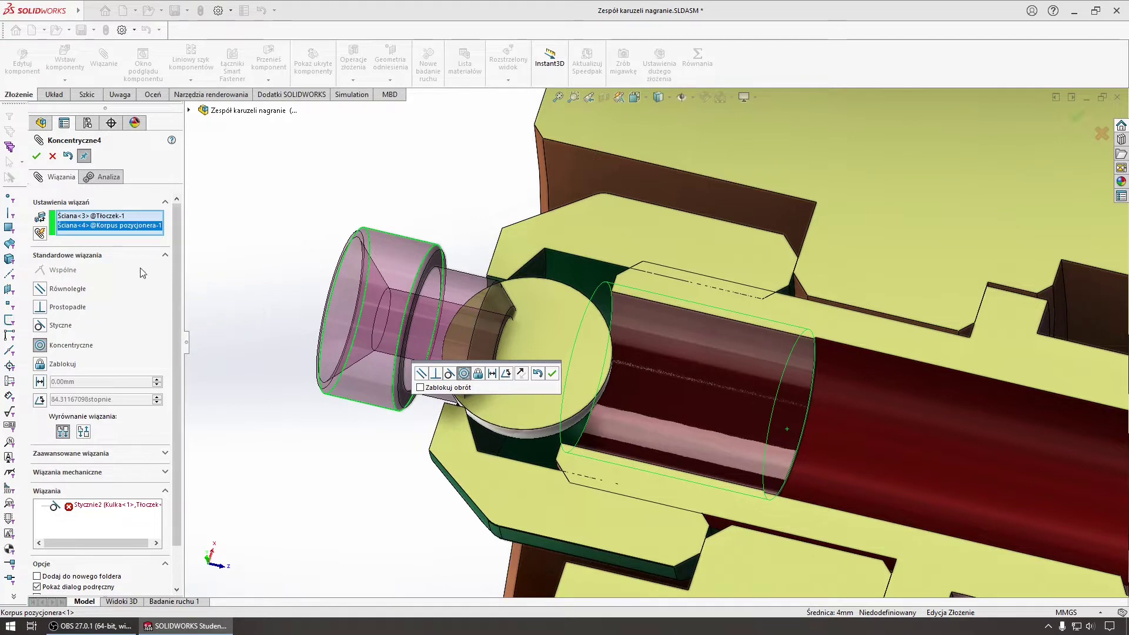
pyautogui.click(53, 157)
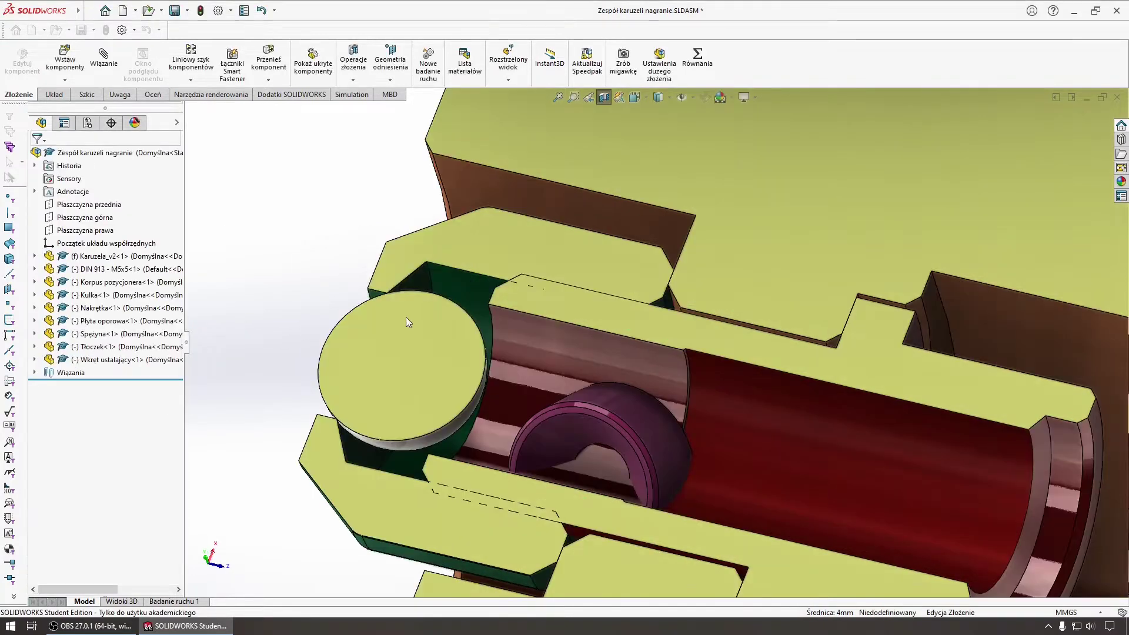
# Step: Delete the Stycznie2 tangent mate from the Wiązania list
pyautogui.click(33, 373)
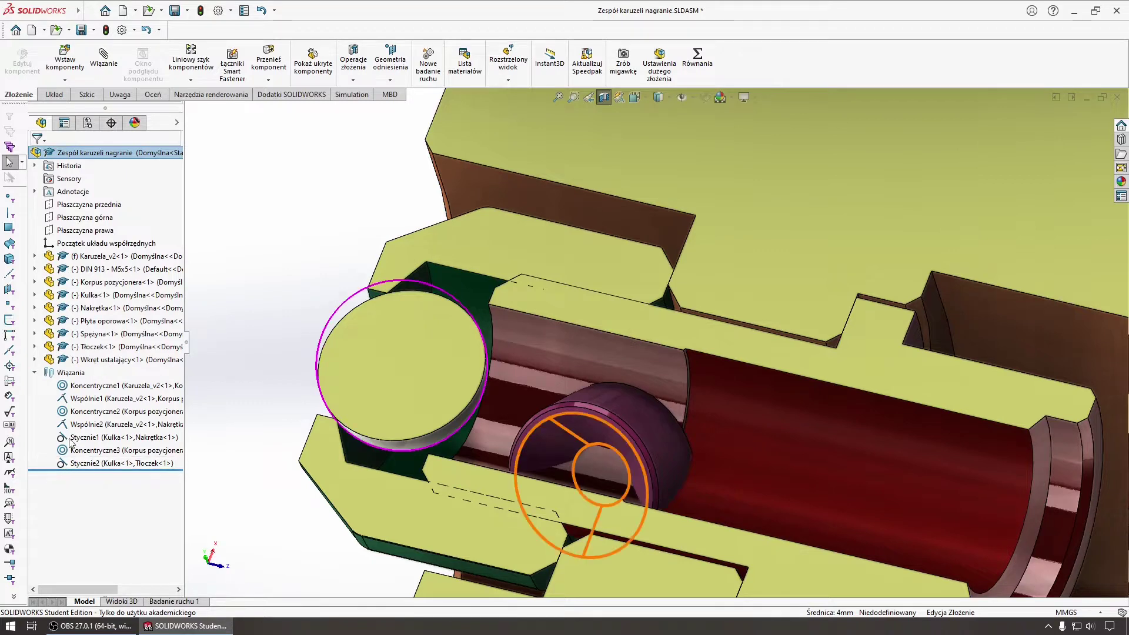
pyautogui.click(157, 464)
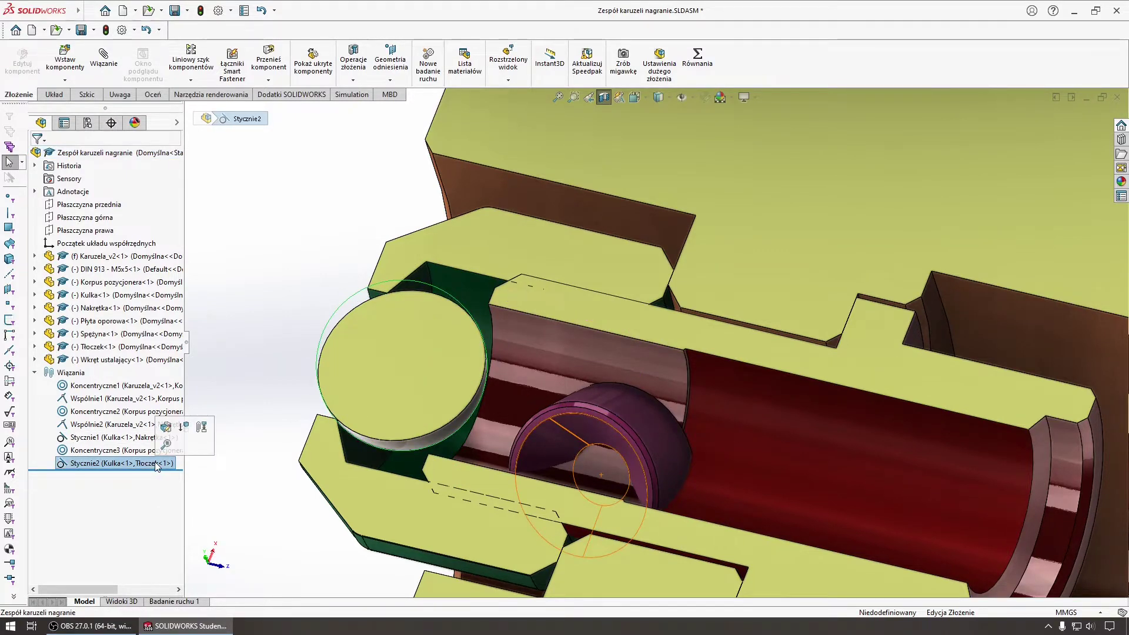
pyautogui.press('Delete')
pyautogui.click(633, 263)
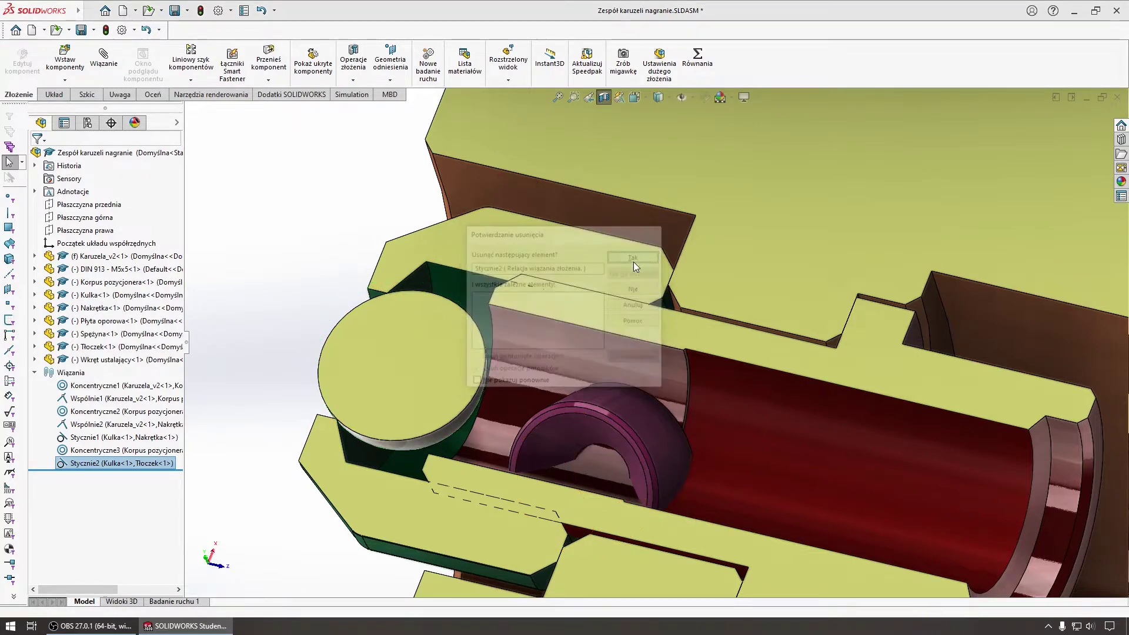
# Step: Mate the Tłoczek plunger concentric with the Korpus pozycjonera bore (Koncentryczne5)
pyautogui.click(647, 411)
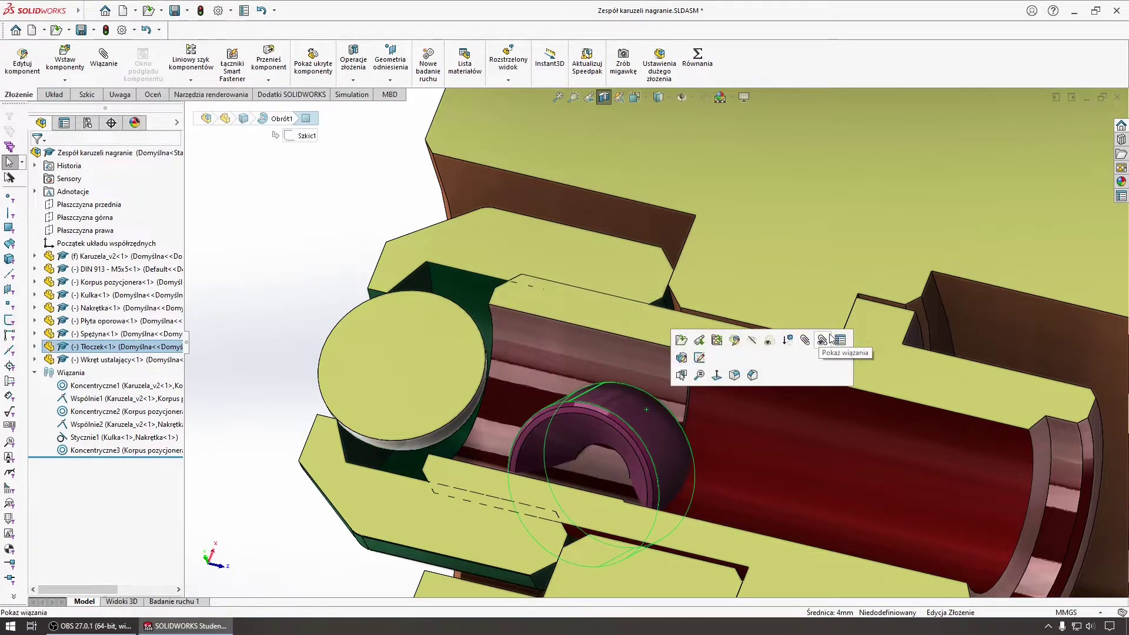
pyautogui.click(805, 340)
pyautogui.click(556, 354)
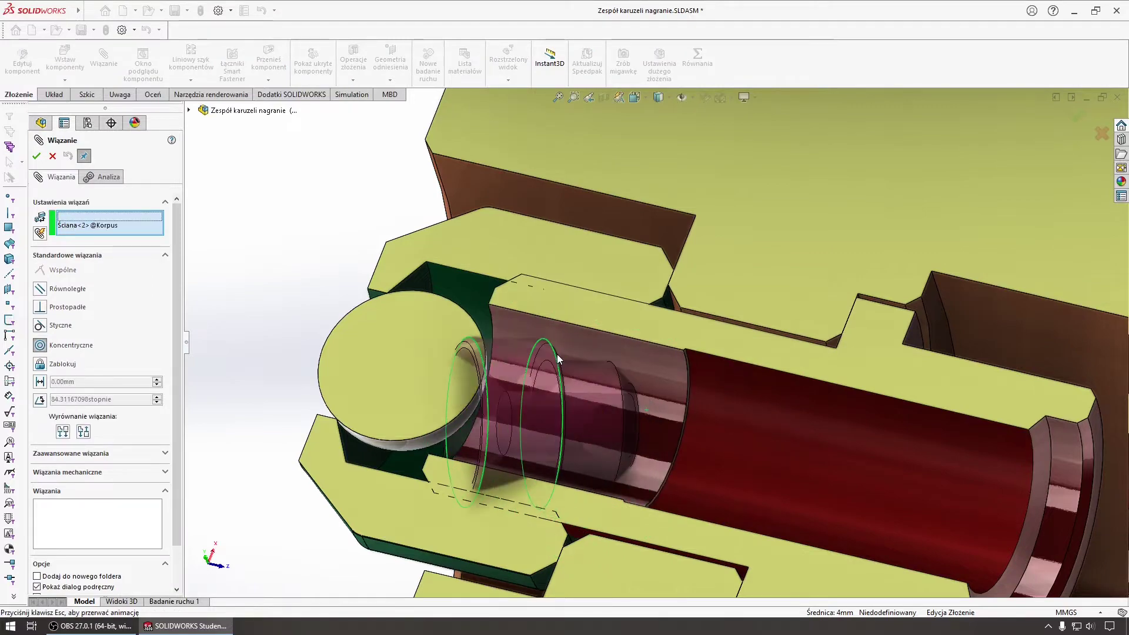
pyautogui.click(542, 373)
# Step: Make the plunger's conical face tangent to the Kulka ball (Styczne3) and finish mating
pyautogui.moveTo(586, 393); pyautogui.dragTo(510, 466, button='middle')
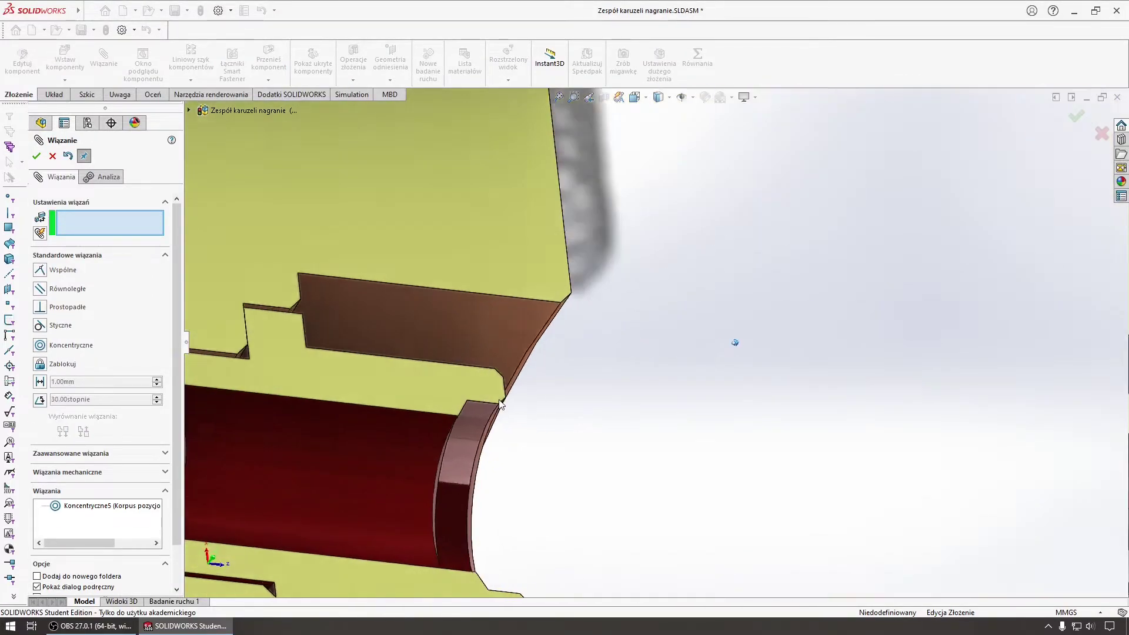
pyautogui.scroll(-5, 749, 448)
pyautogui.moveTo(750, 448)
pyautogui.mouseDown(button='middle')
pyautogui.moveTo(724, 441)
pyautogui.moveTo(648, 517)
pyautogui.moveTo(617, 446)
pyautogui.moveTo(670, 464)
pyautogui.moveTo(699, 517)
pyautogui.moveTo(635, 579)
pyautogui.moveTo(529, 518)
pyautogui.mouseUp(button='middle')
pyautogui.click(709, 479)
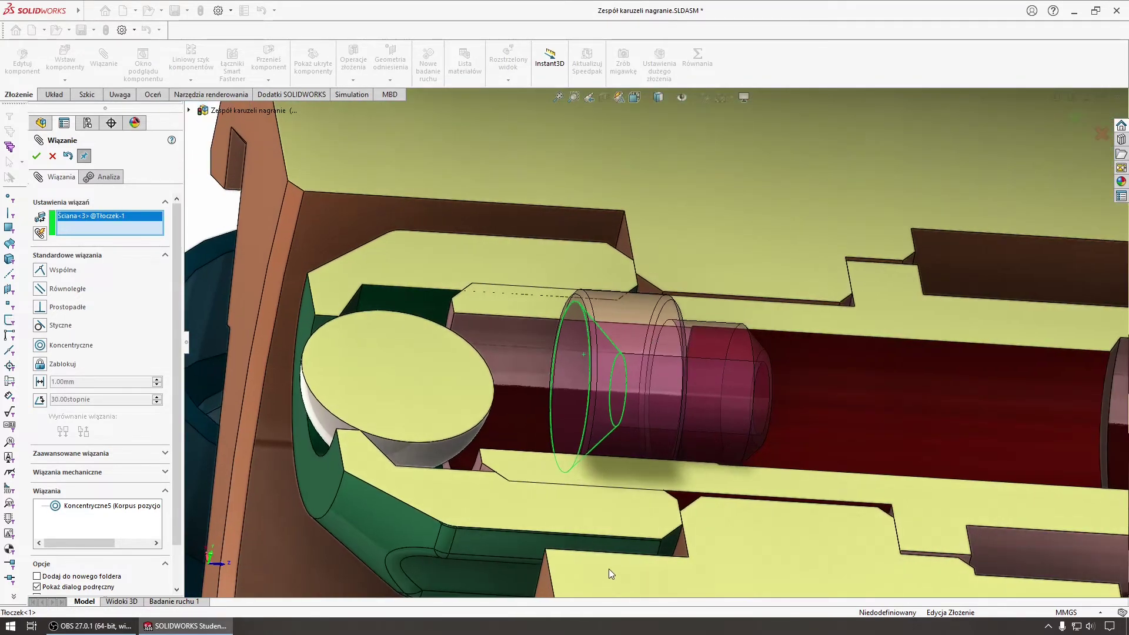
pyautogui.click(447, 454)
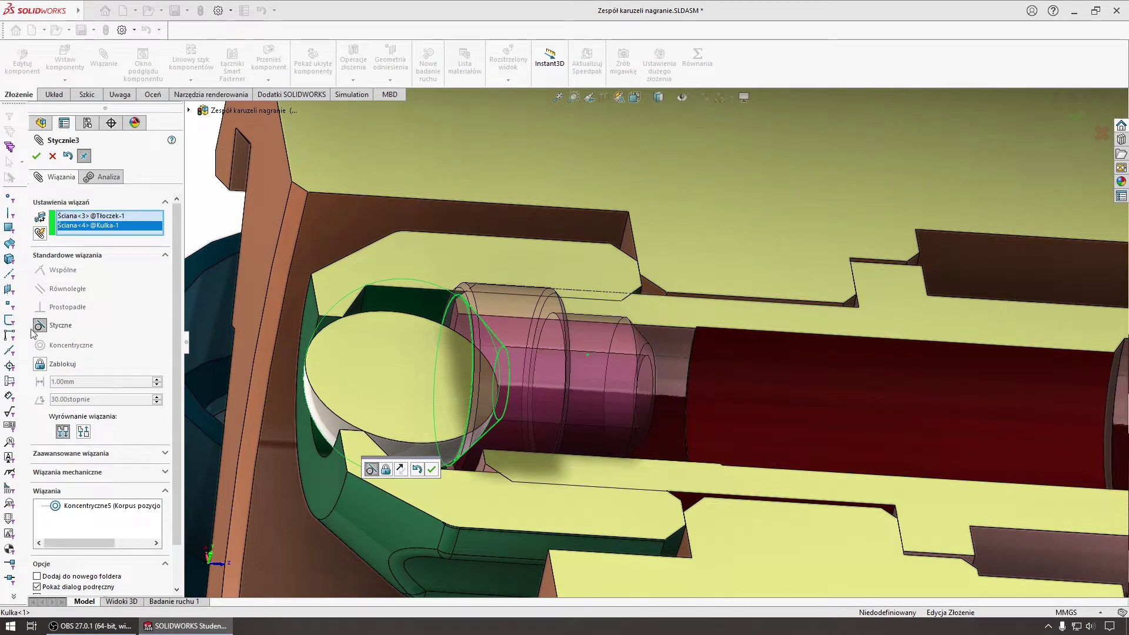
pyautogui.click(36, 156)
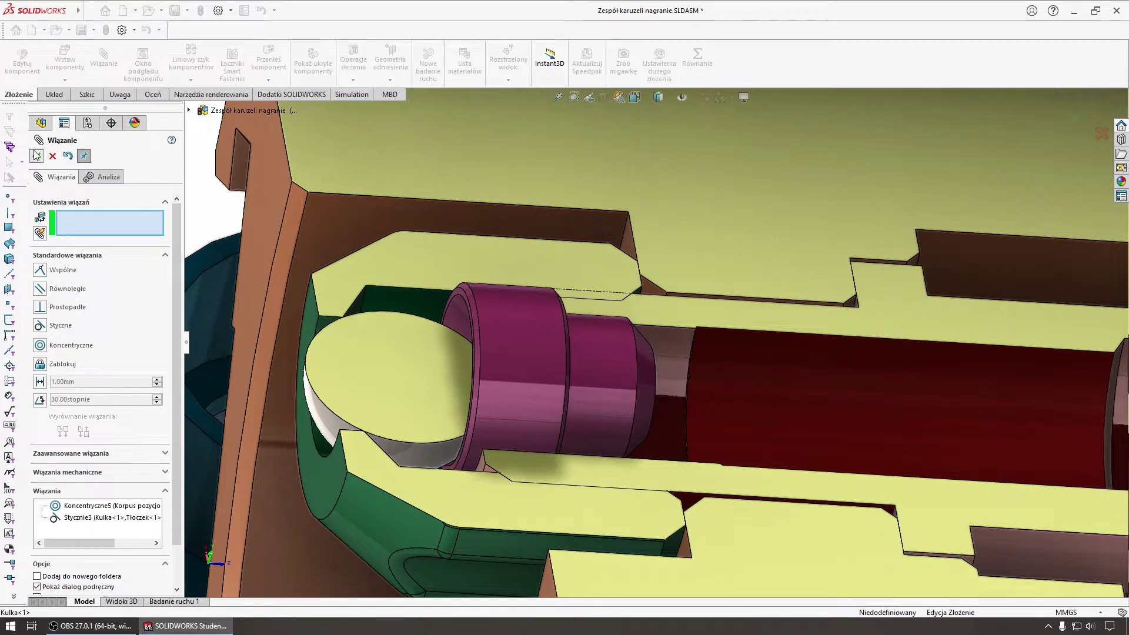
pyautogui.click(37, 156)
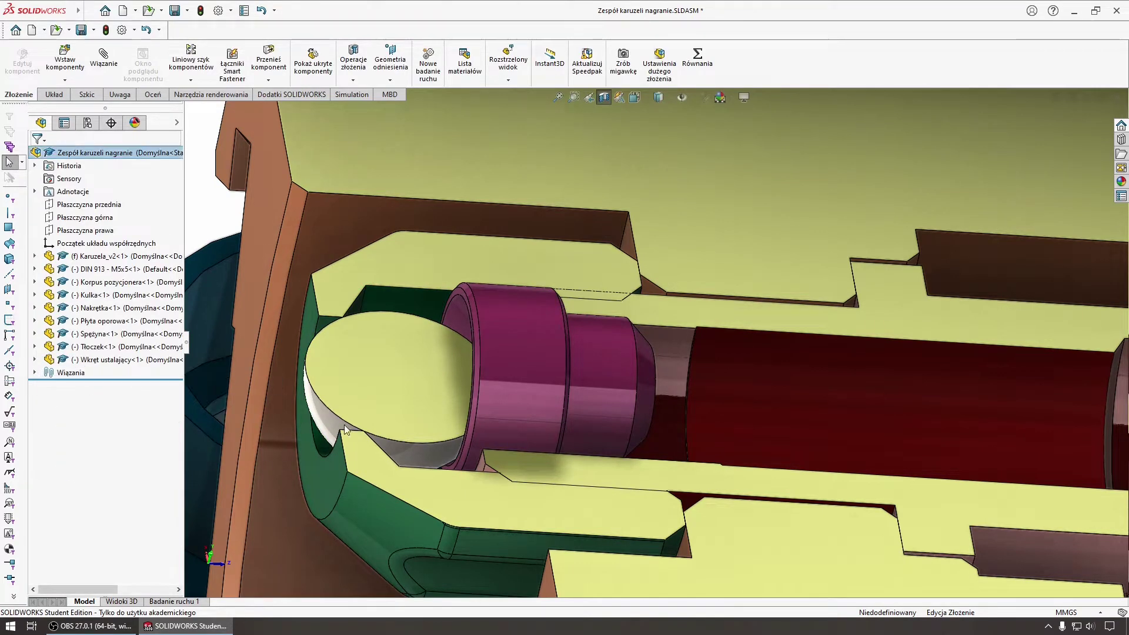
# Step: Orbit and zoom around the cut housing to inspect the ball and piston closely
pyautogui.press('f')
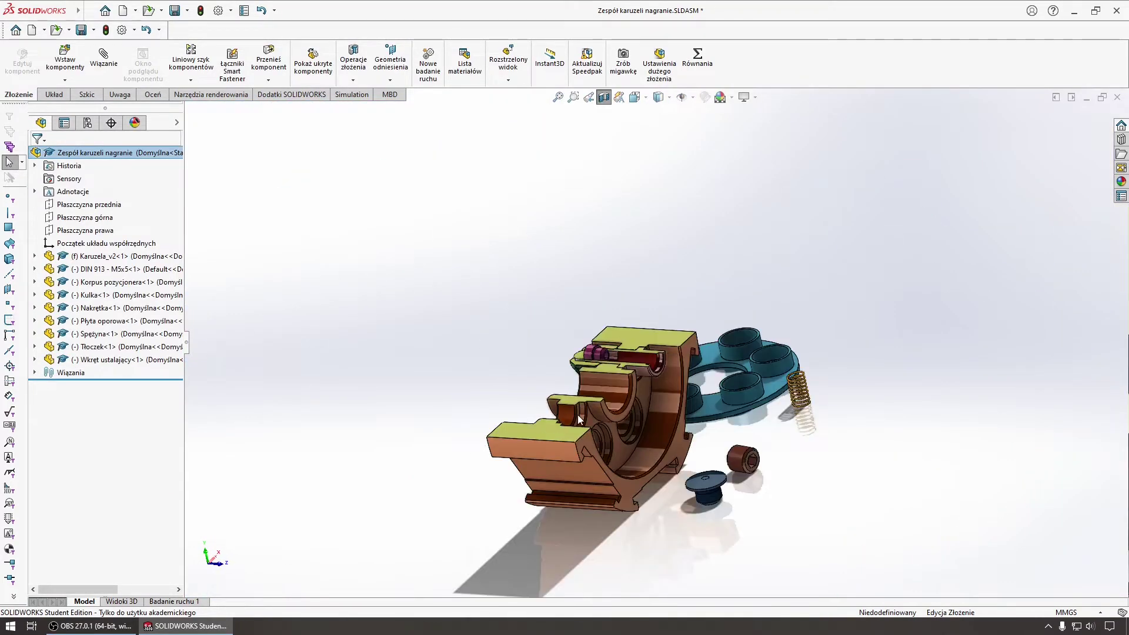
pyautogui.scroll(-2, 600, 394)
pyautogui.scroll(-3, 553, 361)
pyautogui.scroll(-3, 487, 353)
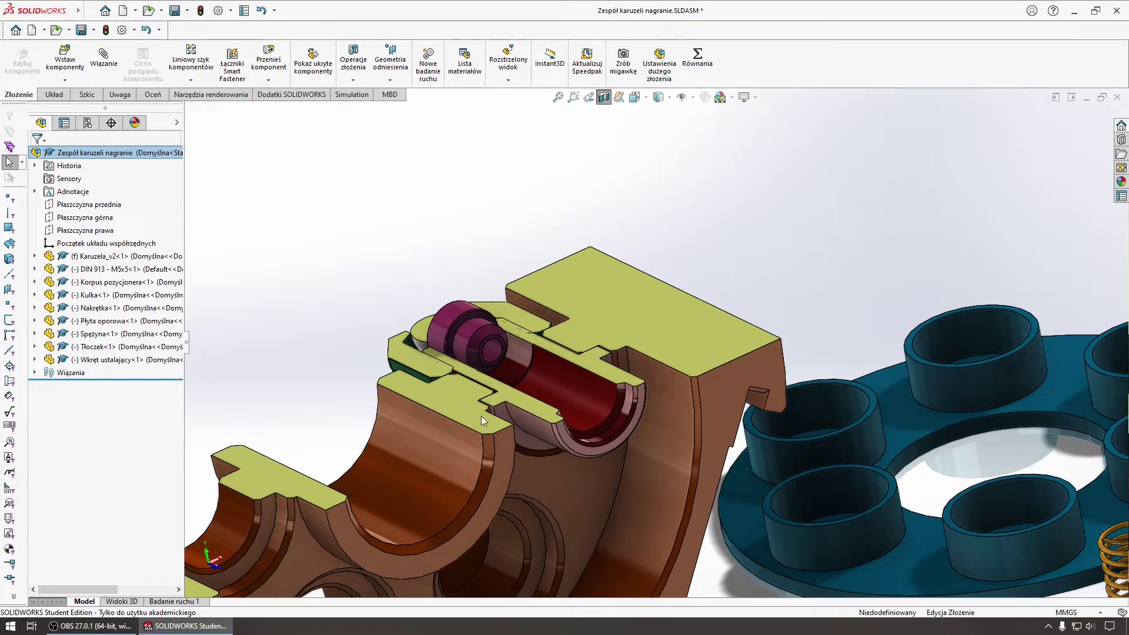
pyautogui.moveTo(413, 398); pyautogui.dragTo(425, 366, button='middle')
pyautogui.scroll(-5, 416, 322)
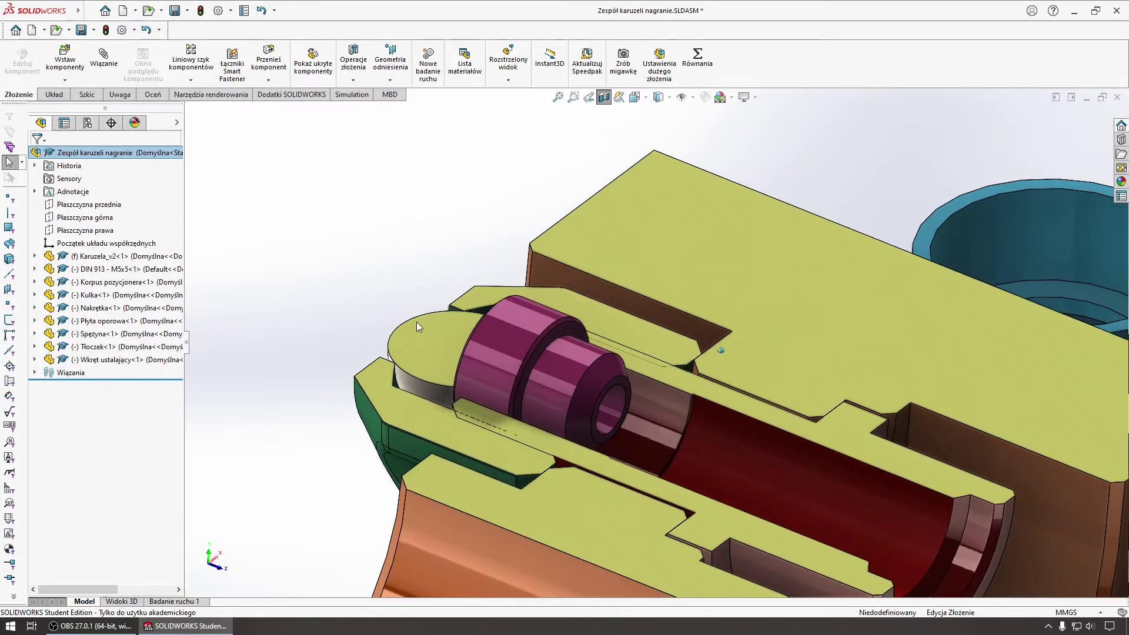
pyautogui.scroll(-3, 442, 413)
pyautogui.moveTo(442, 413); pyautogui.dragTo(472, 436, button='middle')
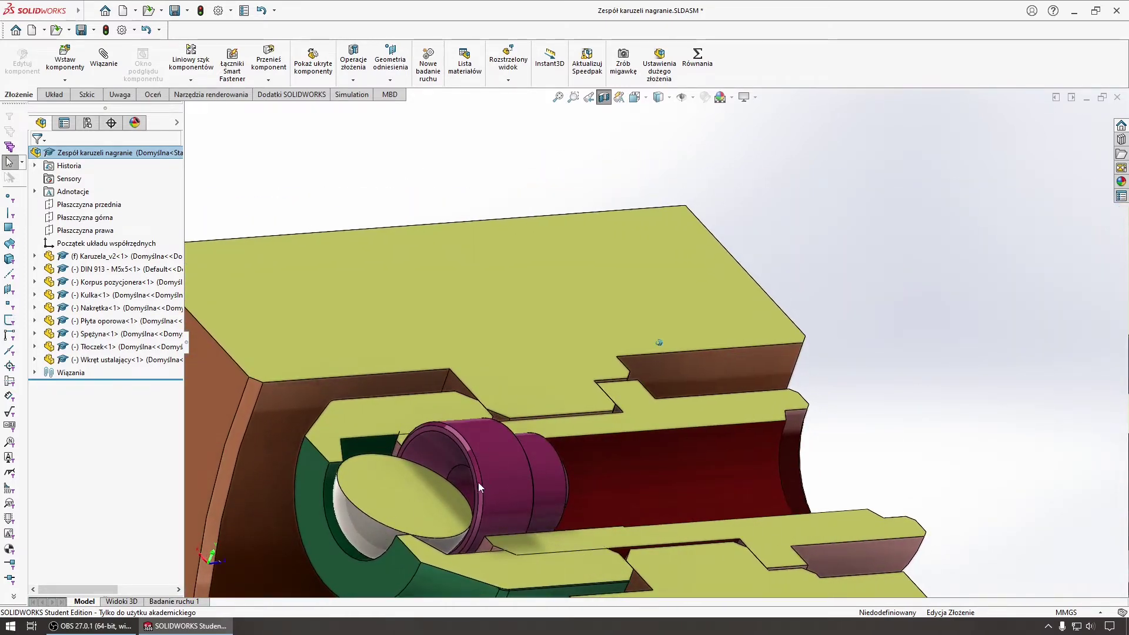
pyautogui.scroll(3, 476, 483)
pyautogui.moveTo(476, 483)
pyautogui.mouseDown(button='middle')
pyautogui.moveTo(469, 474)
pyautogui.moveTo(563, 472)
pyautogui.mouseUp(button='middle')
pyautogui.scroll(-2, 453, 473)
pyautogui.scroll(3, 452, 472)
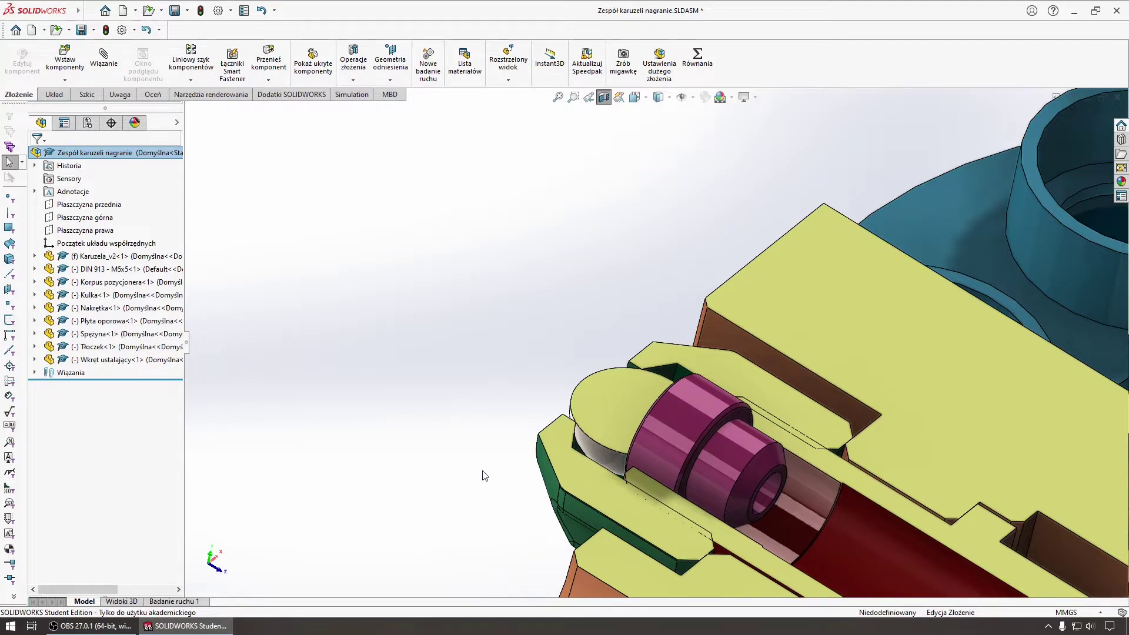
pyautogui.scroll(3, 450, 427)
pyautogui.moveTo(456, 421); pyautogui.dragTo(458, 422, button='middle')
pyautogui.scroll(-3, 611, 391)
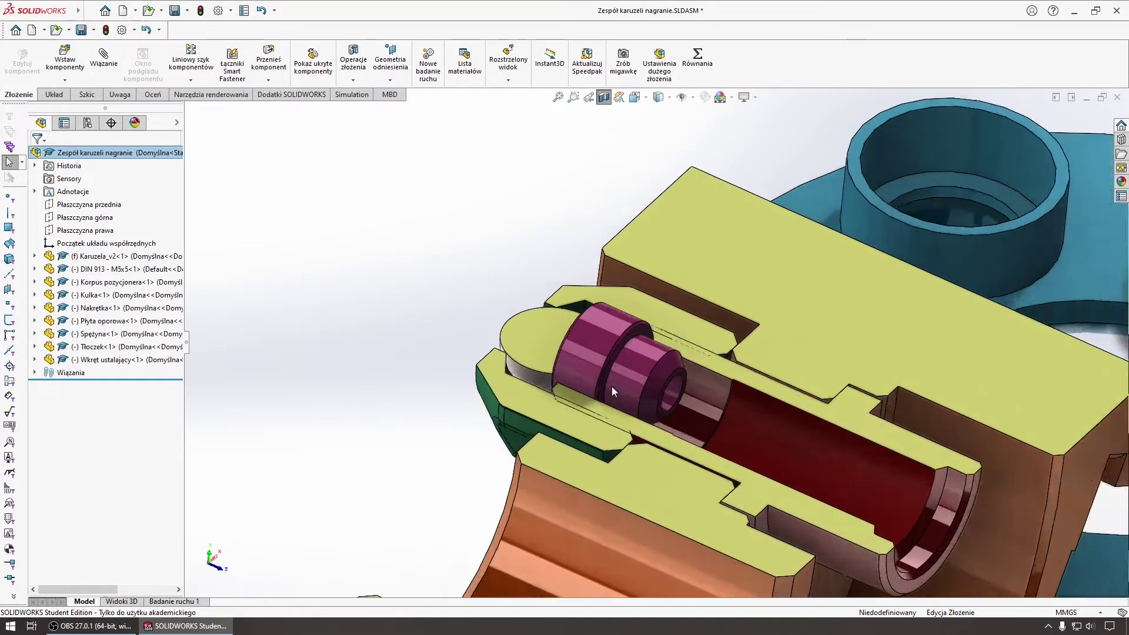
pyautogui.scroll(-1, 611, 391)
pyautogui.scroll(2, 403, 247)
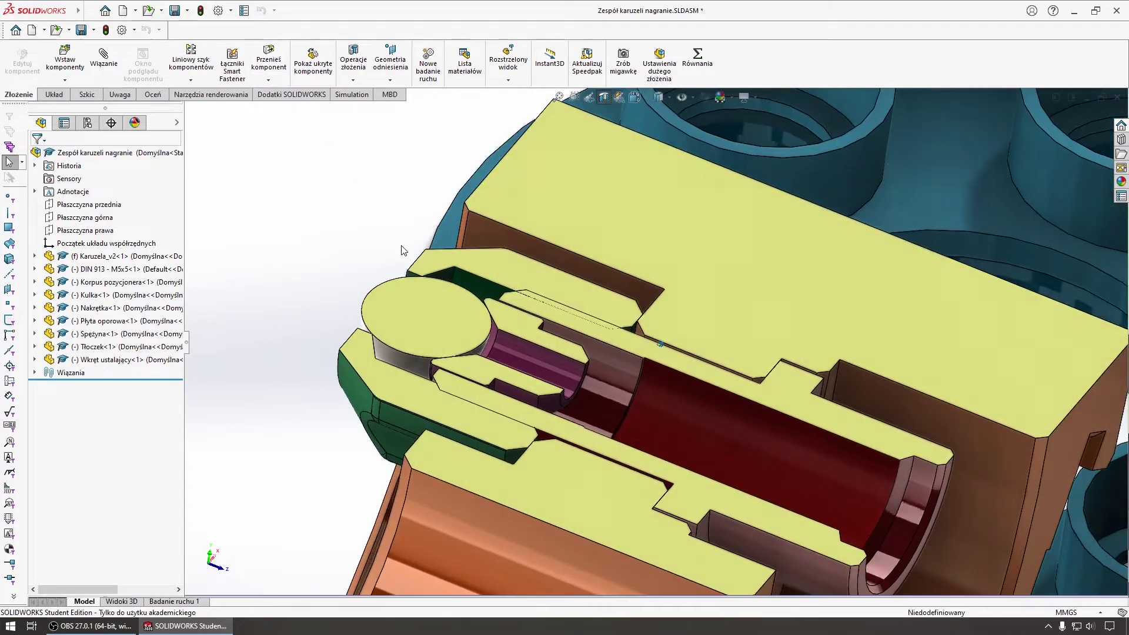
pyautogui.scroll(2, 464, 388)
pyautogui.scroll(2, 465, 388)
pyautogui.moveTo(465, 388)
pyautogui.mouseDown(button='middle')
pyautogui.moveTo(444, 422)
pyautogui.moveTo(498, 457)
pyautogui.moveTo(510, 446)
pyautogui.moveTo(489, 439)
pyautogui.moveTo(475, 481)
pyautogui.mouseUp(button='middle')
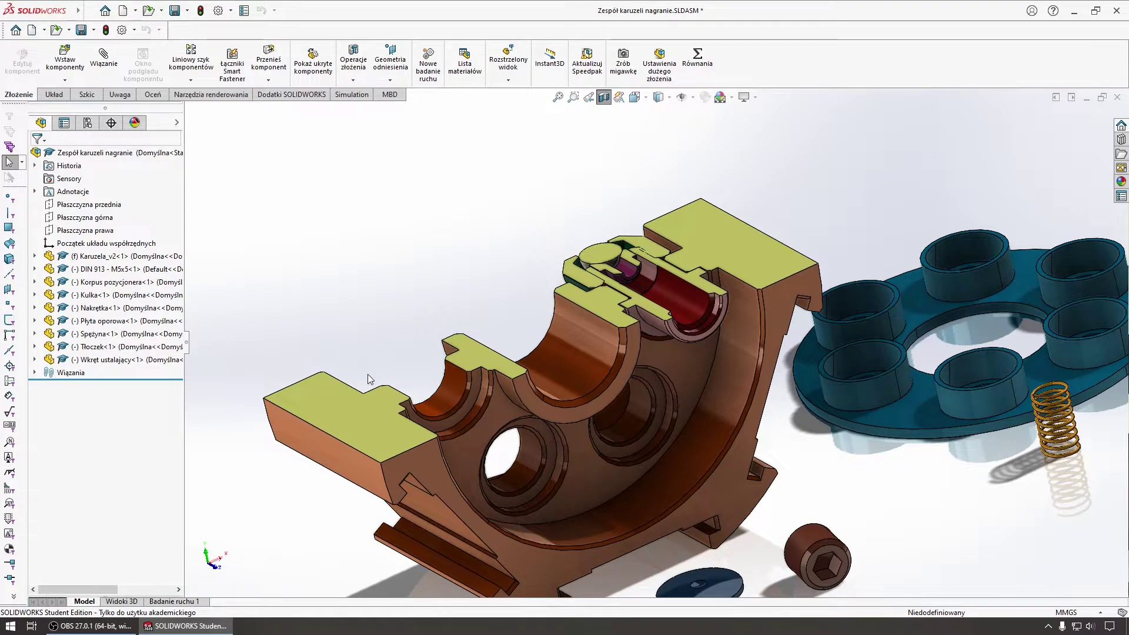
pyautogui.moveTo(369, 378)
pyautogui.mouseDown(button='middle')
pyautogui.moveTo(412, 277)
pyautogui.moveTo(594, 330)
pyautogui.moveTo(644, 412)
pyautogui.moveTo(829, 569)
pyautogui.moveTo(783, 475)
pyautogui.moveTo(605, 400)
pyautogui.moveTo(489, 286)
pyautogui.moveTo(534, 285)
pyautogui.moveTo(546, 303)
pyautogui.moveTo(277, 334)
pyautogui.moveTo(274, 323)
pyautogui.moveTo(288, 322)
pyautogui.moveTo(459, 335)
pyautogui.moveTo(518, 206)
pyautogui.moveTo(609, 118)
pyautogui.mouseUp(button='middle')
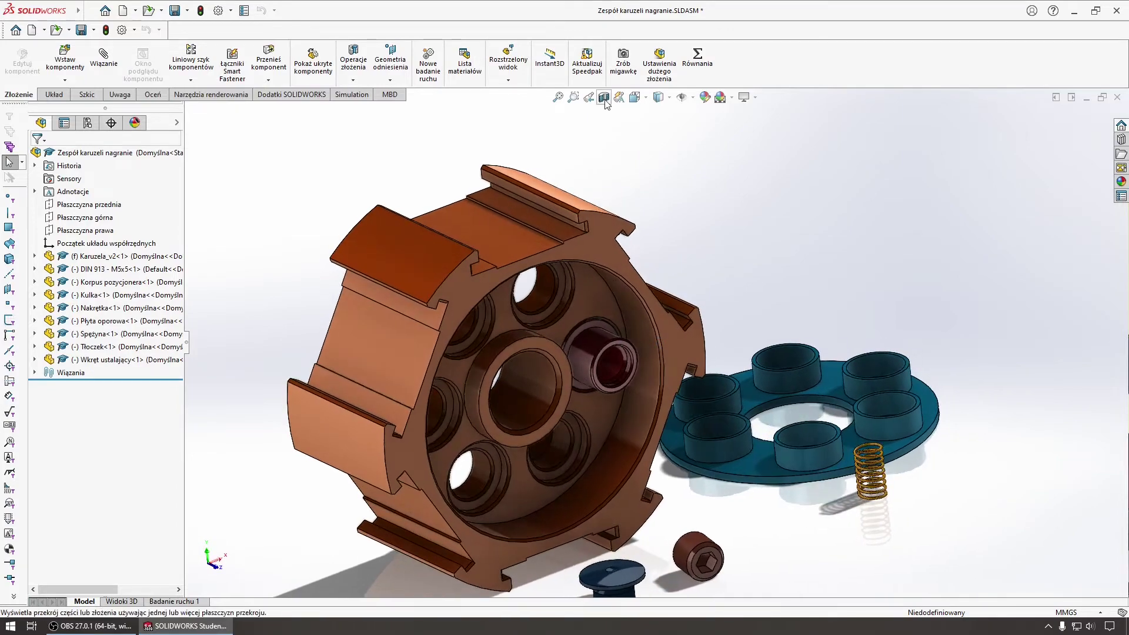
# Step: Reapply the assembly Section View and list the component pattern types
pyautogui.click(604, 99)
pyautogui.click(37, 156)
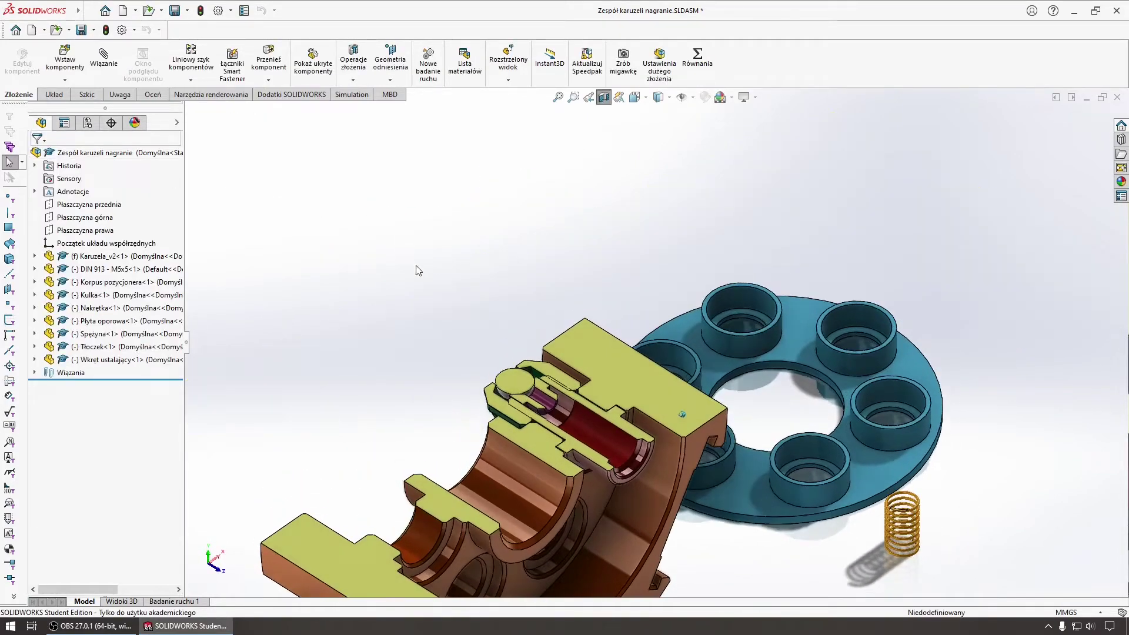
pyautogui.moveTo(416, 278)
pyautogui.mouseDown(button='middle')
pyautogui.moveTo(461, 353)
pyautogui.moveTo(433, 340)
pyautogui.moveTo(603, 297)
pyautogui.mouseUp(button='middle')
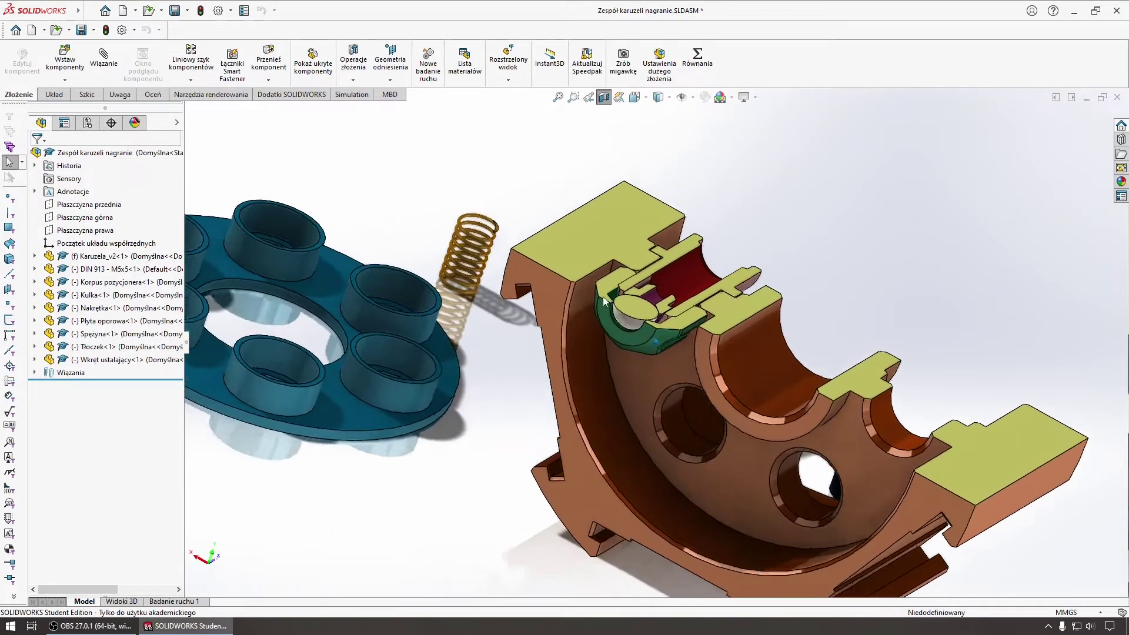
pyautogui.scroll(-3, 479, 241)
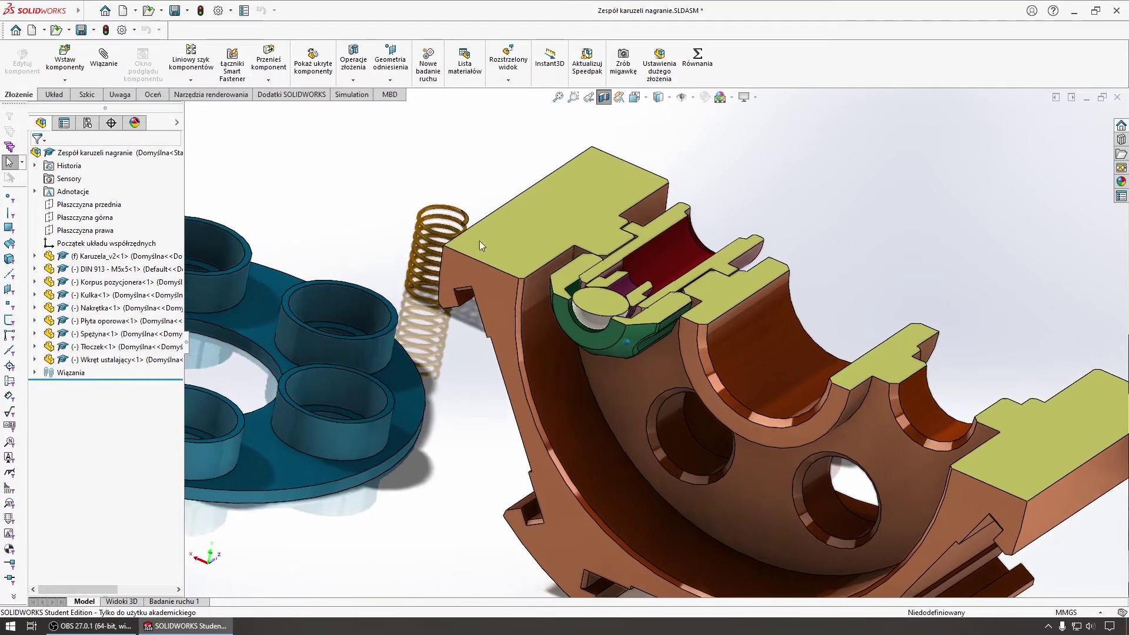
pyautogui.click(191, 80)
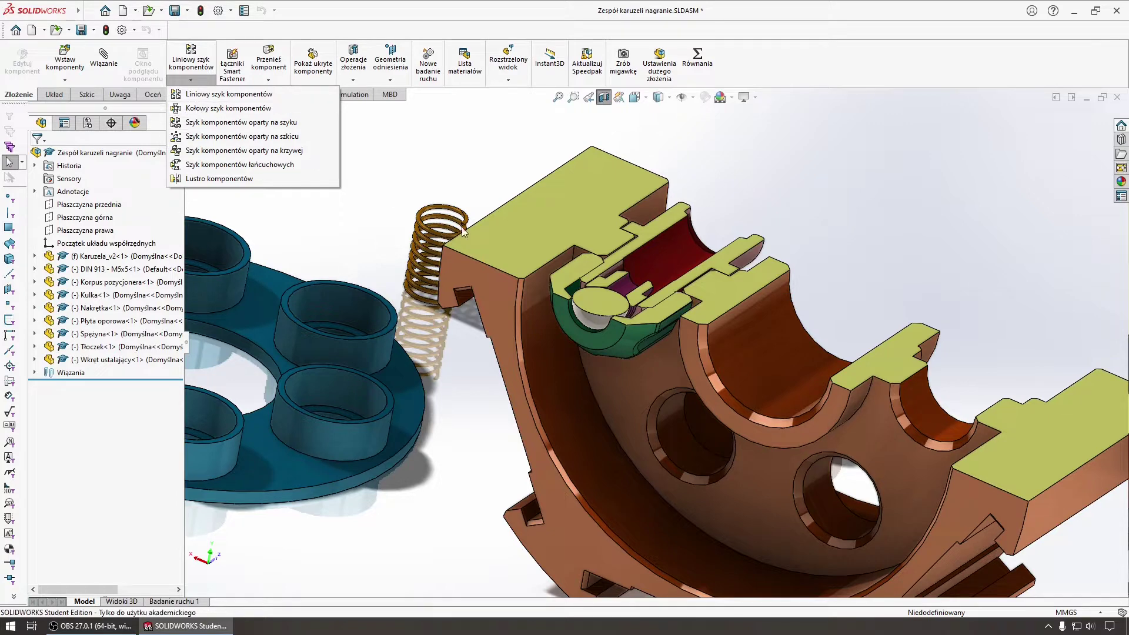
pyautogui.click(731, 478)
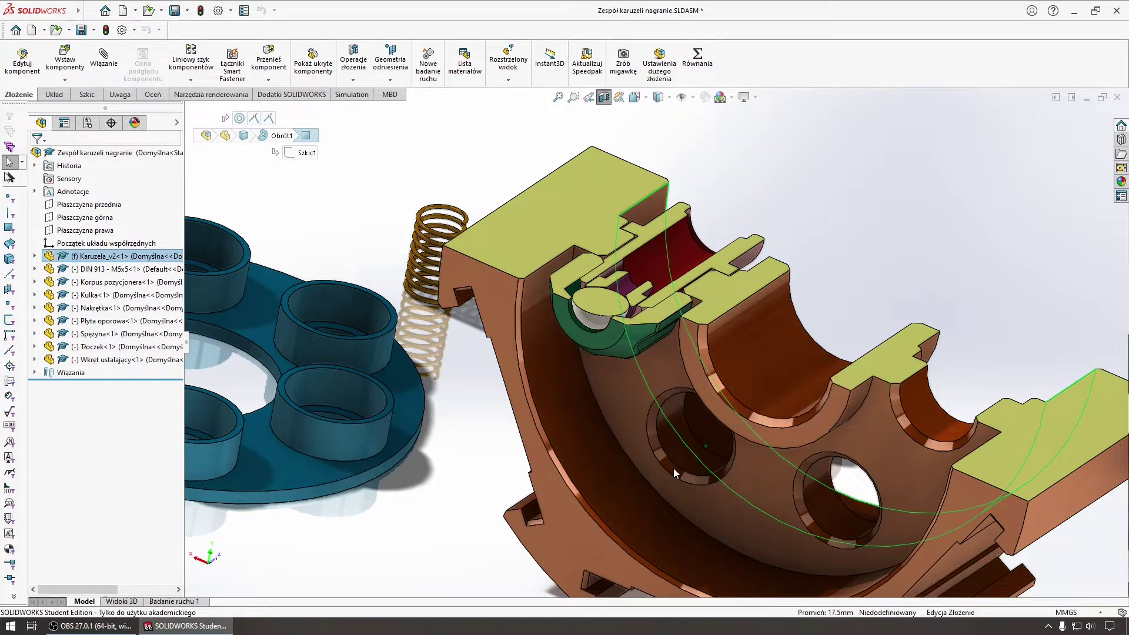
pyautogui.click(673, 444)
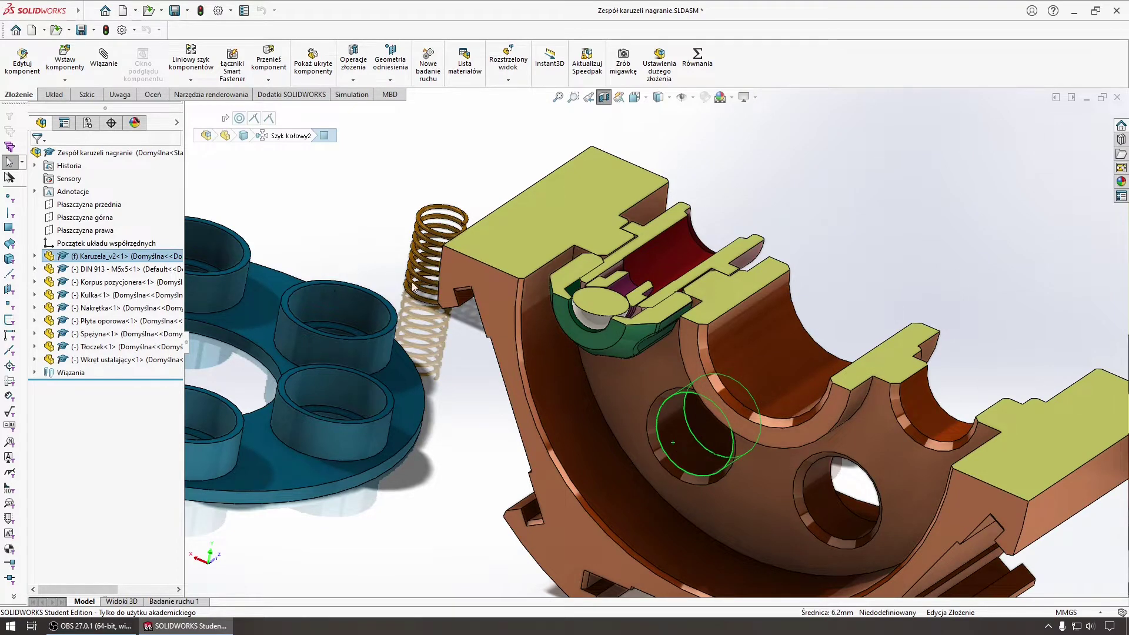
pyautogui.click(174, 82)
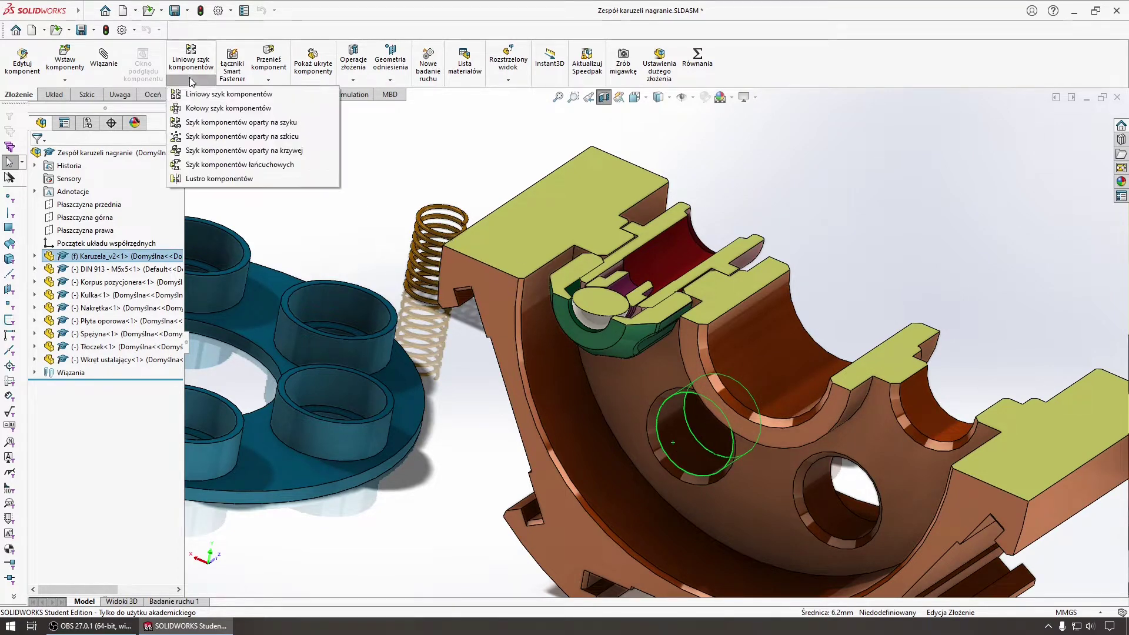
pyautogui.click(208, 107)
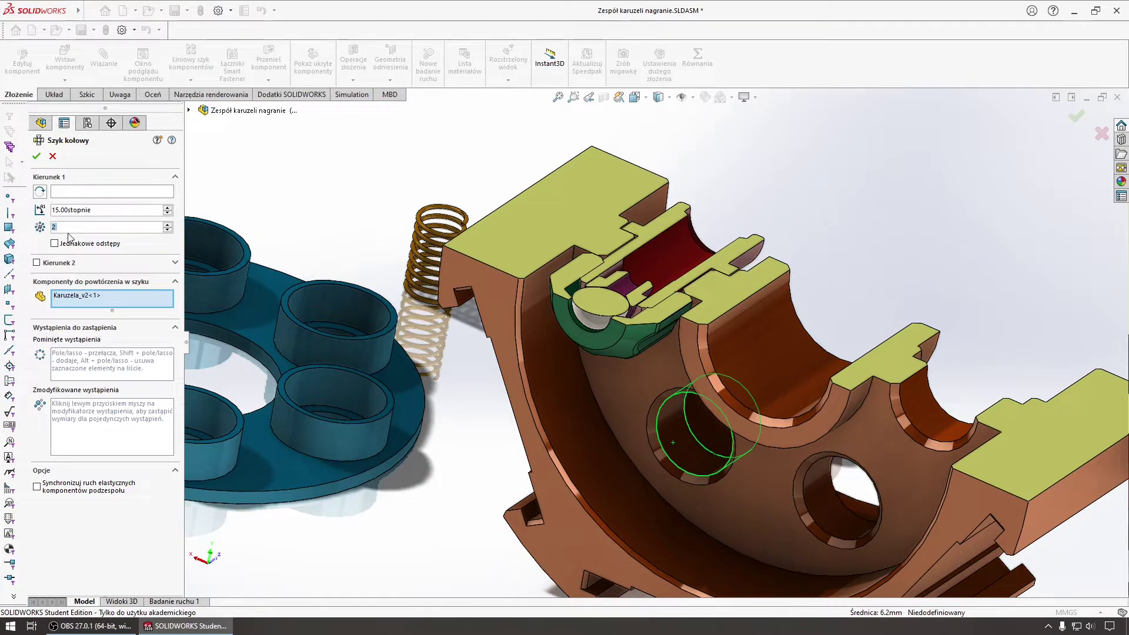
pyautogui.click(771, 494)
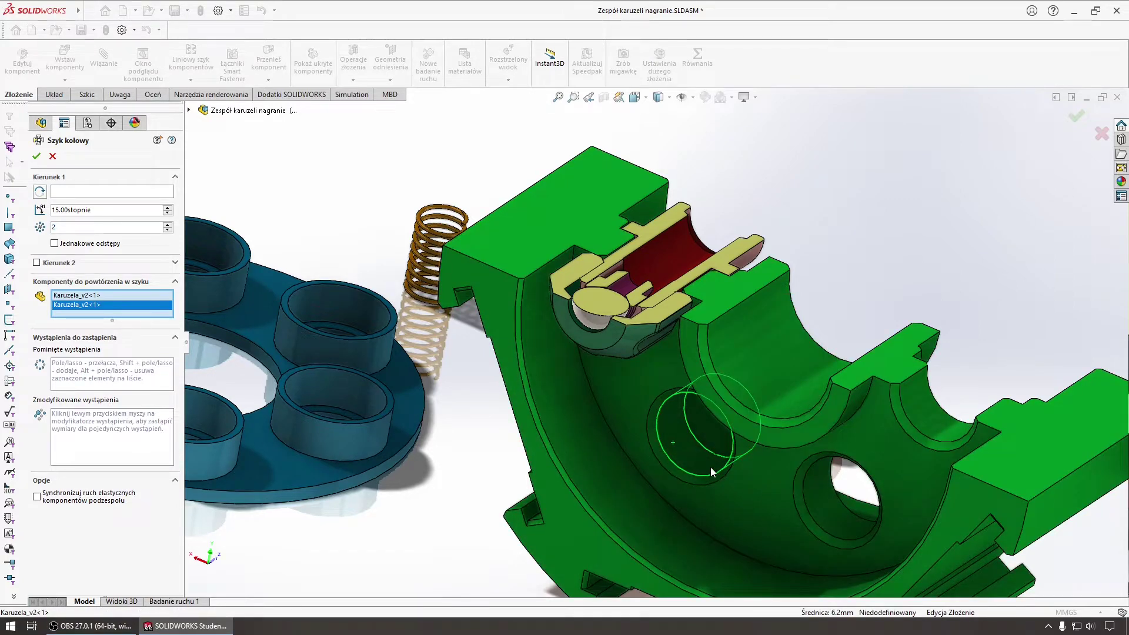
pyautogui.click(53, 156)
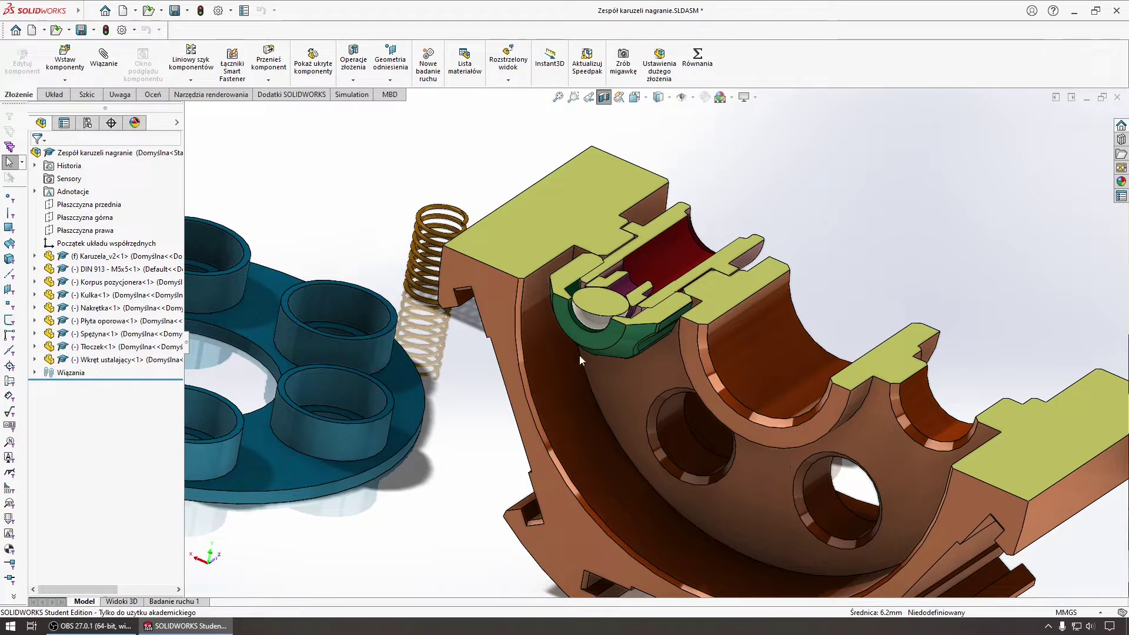
pyautogui.click(190, 80)
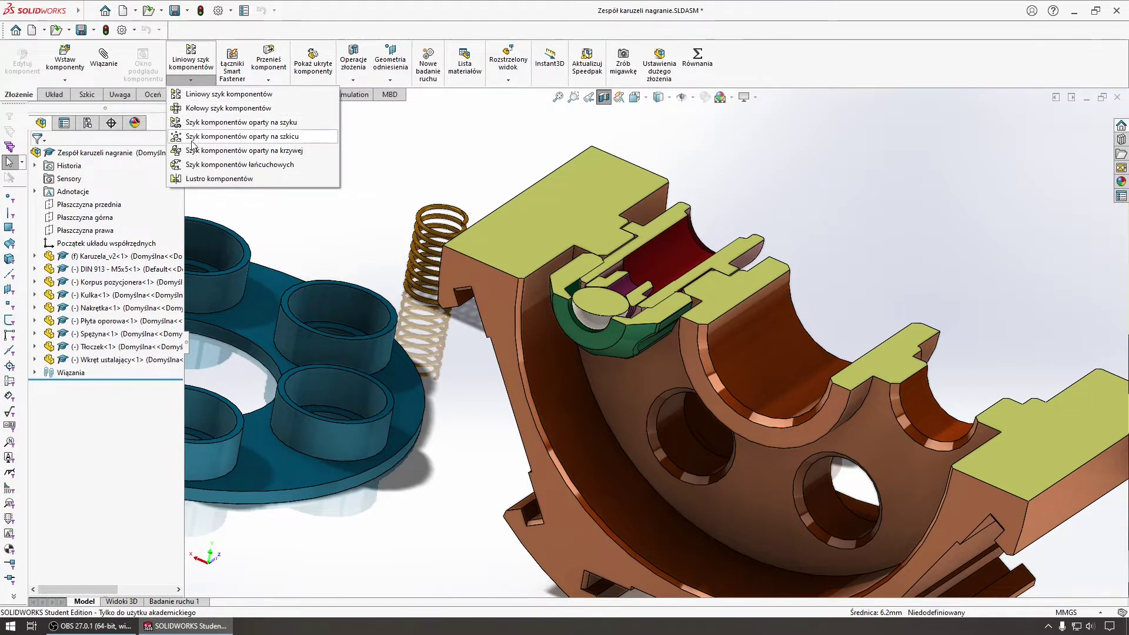
# Step: Start a Pattern Driven Component Pattern and turn the view toward the housing's top face
pyautogui.click(259, 122)
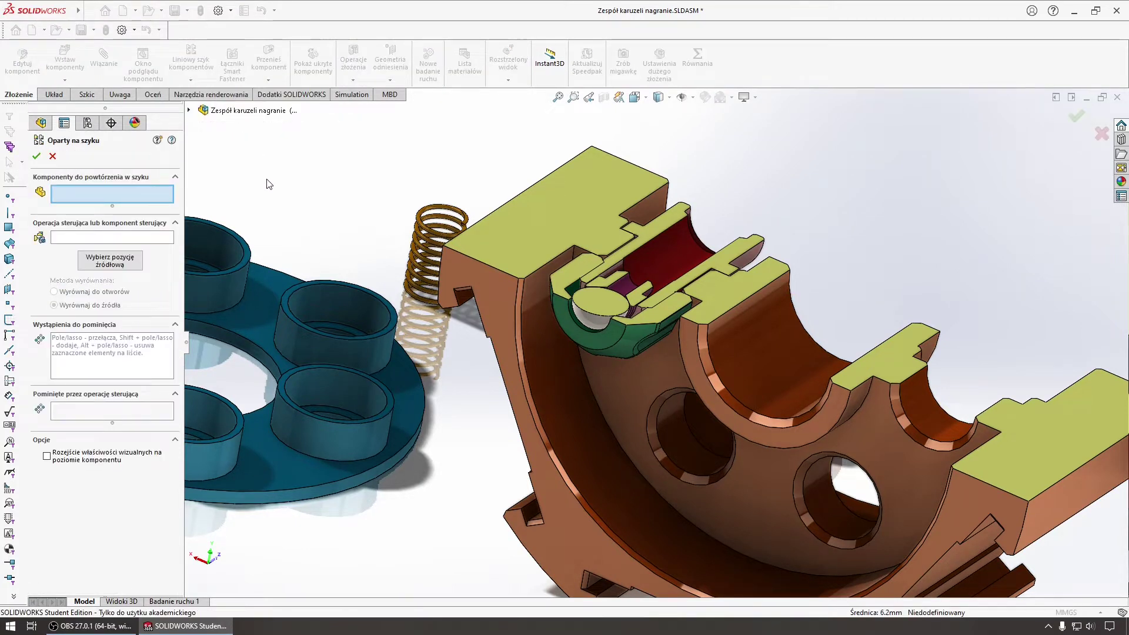
pyautogui.press('Left')
pyautogui.press('Left')
pyautogui.press('Left')
pyautogui.press('Left')
pyautogui.press('Left')
pyautogui.press('Left')
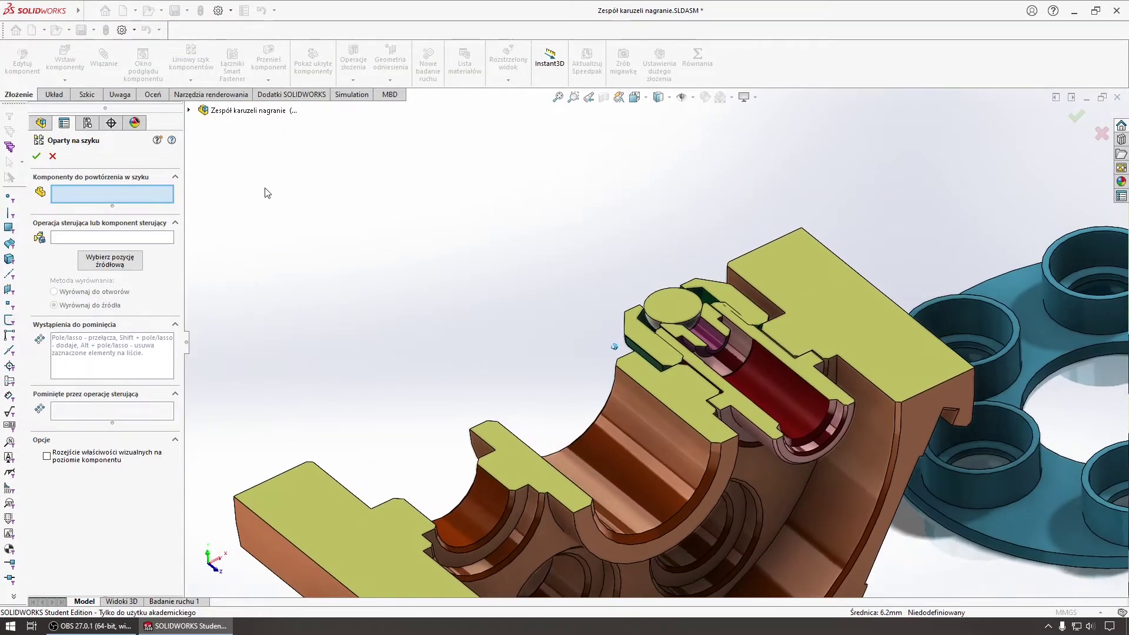
pyautogui.press('Left')
pyautogui.press('Left')
pyautogui.press('Left')
pyautogui.press('Left')
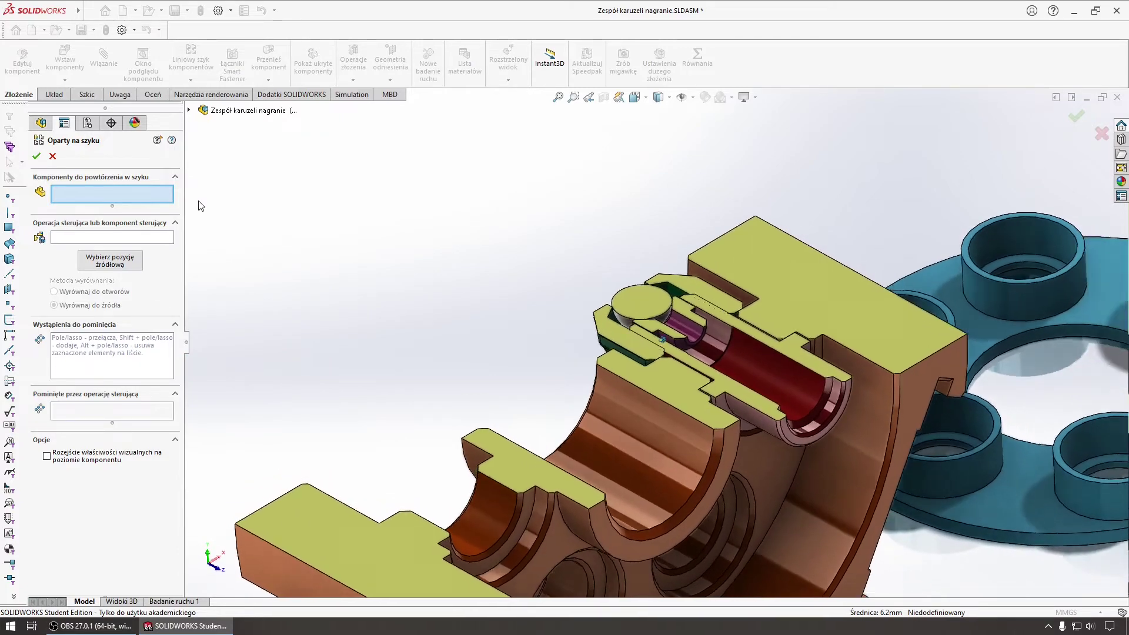
pyautogui.press('Left')
pyautogui.press('Left')
pyautogui.press('Left')
pyautogui.press('Left')
pyautogui.press('Left')
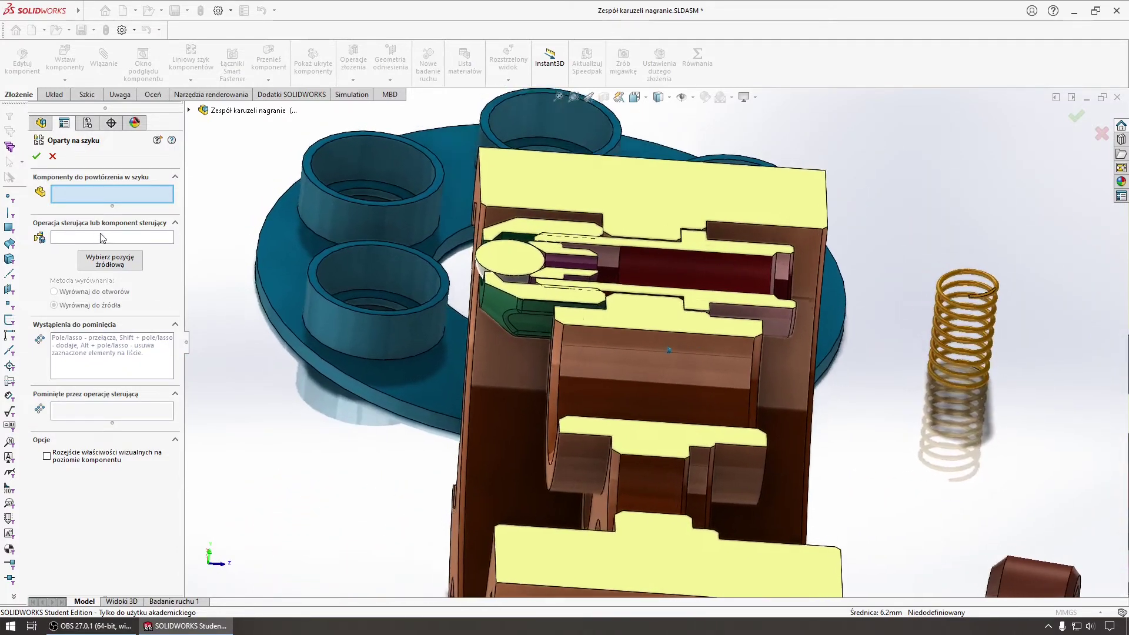
pyautogui.press('Left')
pyautogui.press('Left')
pyautogui.press('Left')
pyautogui.press('Left')
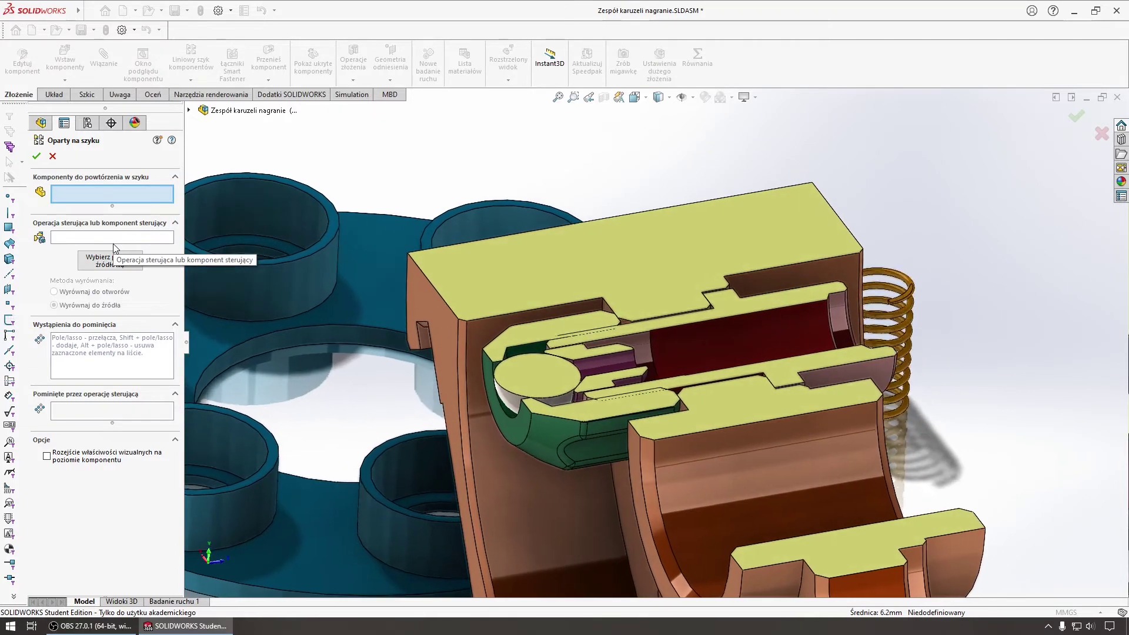
pyautogui.press('Left')
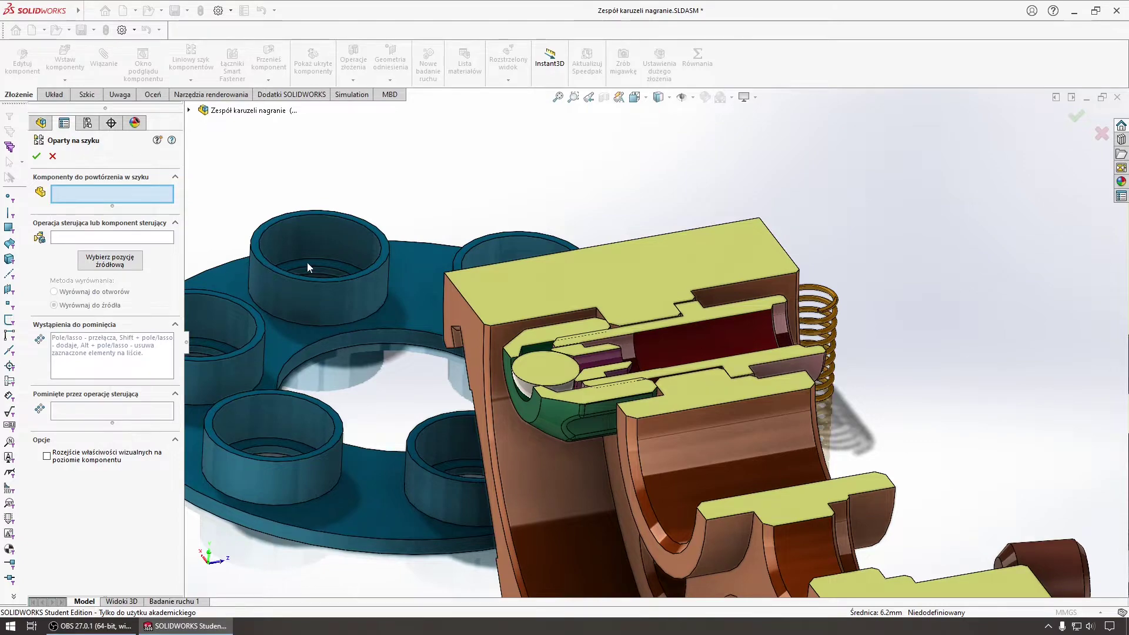
# Step: Rotate, zoom and tilt the view to look down on the plunger bore
pyautogui.scroll(5, 308, 263)
pyautogui.scroll(-3, 309, 266)
pyautogui.press('Left')
pyautogui.press('Left')
pyautogui.press('Left')
pyautogui.press('Left')
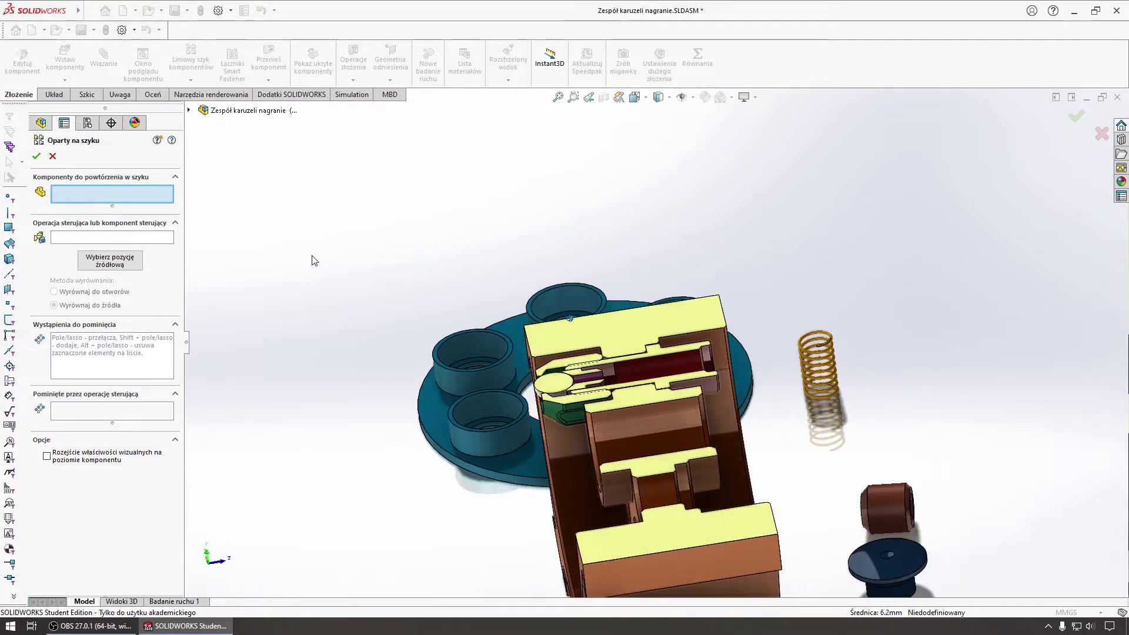
pyautogui.press('Left')
pyautogui.press('Left')
pyautogui.press('Left')
pyautogui.press('Left')
pyautogui.press('Left')
pyautogui.scroll(-2, 448, 314)
pyautogui.scroll(-1, 471, 352)
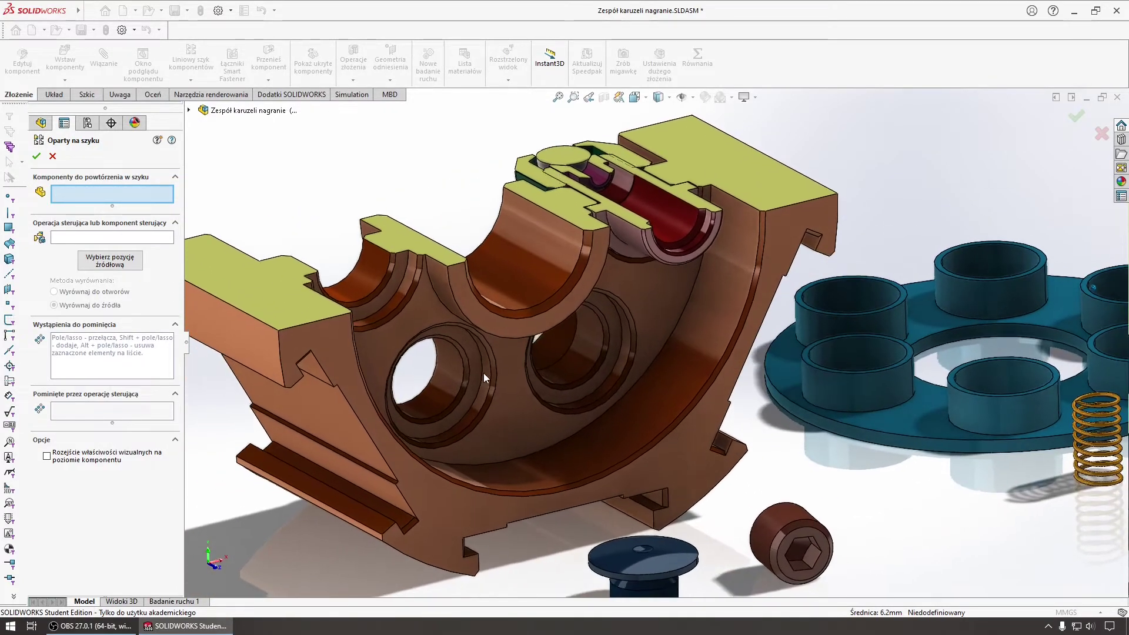
pyautogui.scroll(-1, 446, 392)
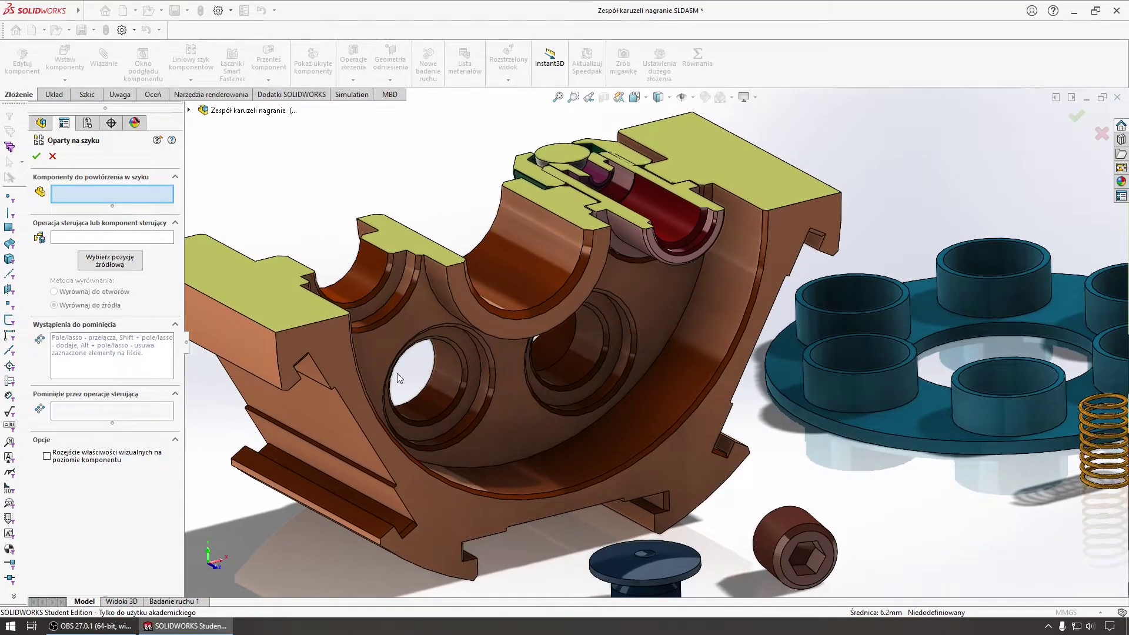
pyautogui.moveTo(363, 391)
pyautogui.mouseDown(button='middle')
pyautogui.moveTo(358, 347)
pyautogui.moveTo(393, 301)
pyautogui.moveTo(761, 332)
pyautogui.moveTo(591, 334)
pyautogui.moveTo(583, 394)
pyautogui.moveTo(624, 386)
pyautogui.moveTo(625, 369)
pyautogui.mouseUp(button='middle')
# Step: Select Korpus pozycjonera, the nut, the ball and the plunger as components to pattern
pyautogui.click(595, 386)
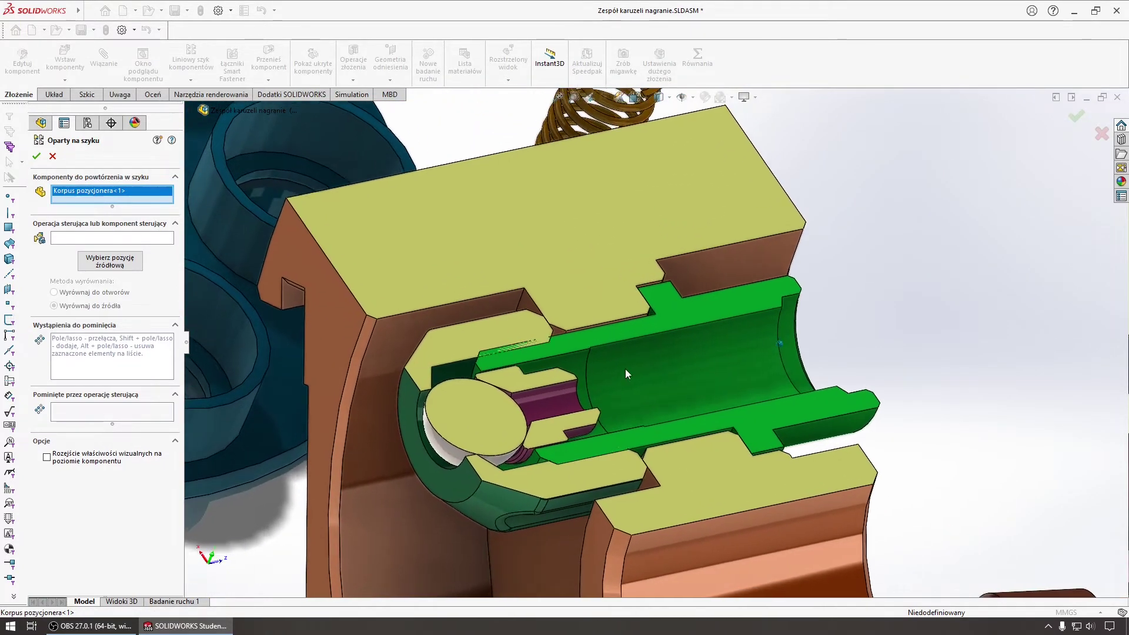
pyautogui.click(464, 344)
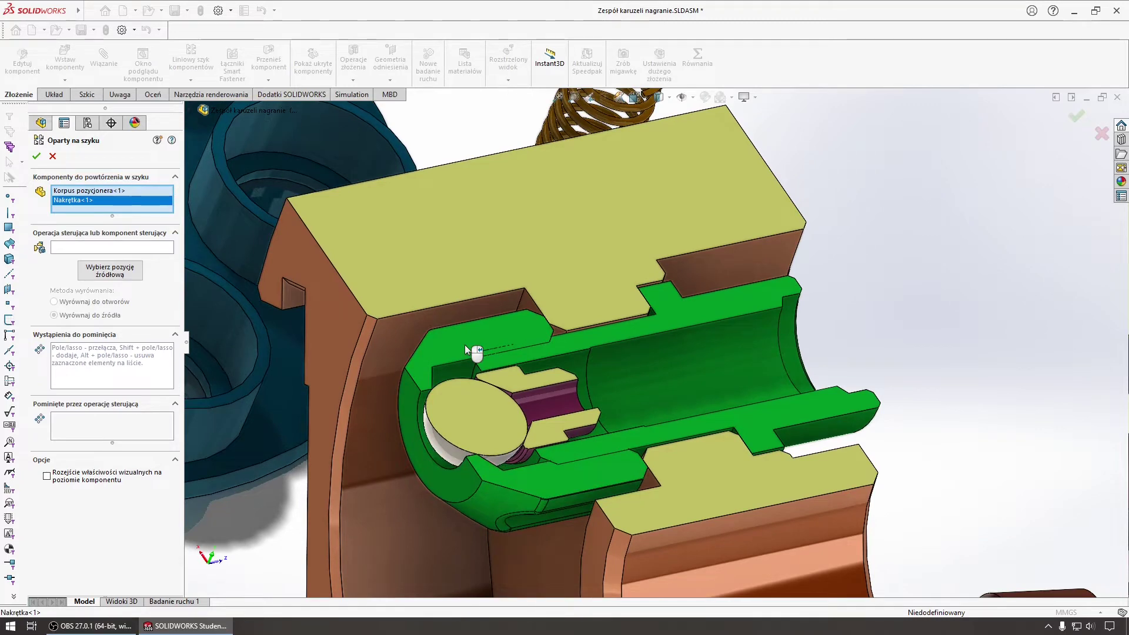
pyautogui.click(465, 409)
pyautogui.click(553, 384)
pyautogui.moveTo(541, 394); pyautogui.dragTo(422, 365, button='middle')
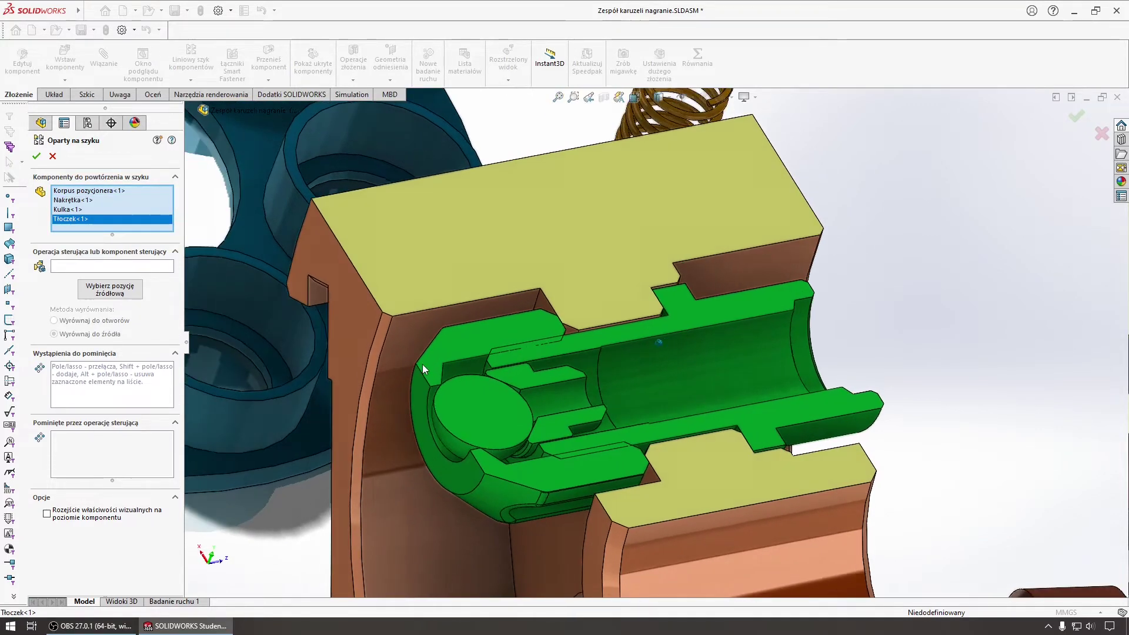
pyautogui.scroll(5, 393, 374)
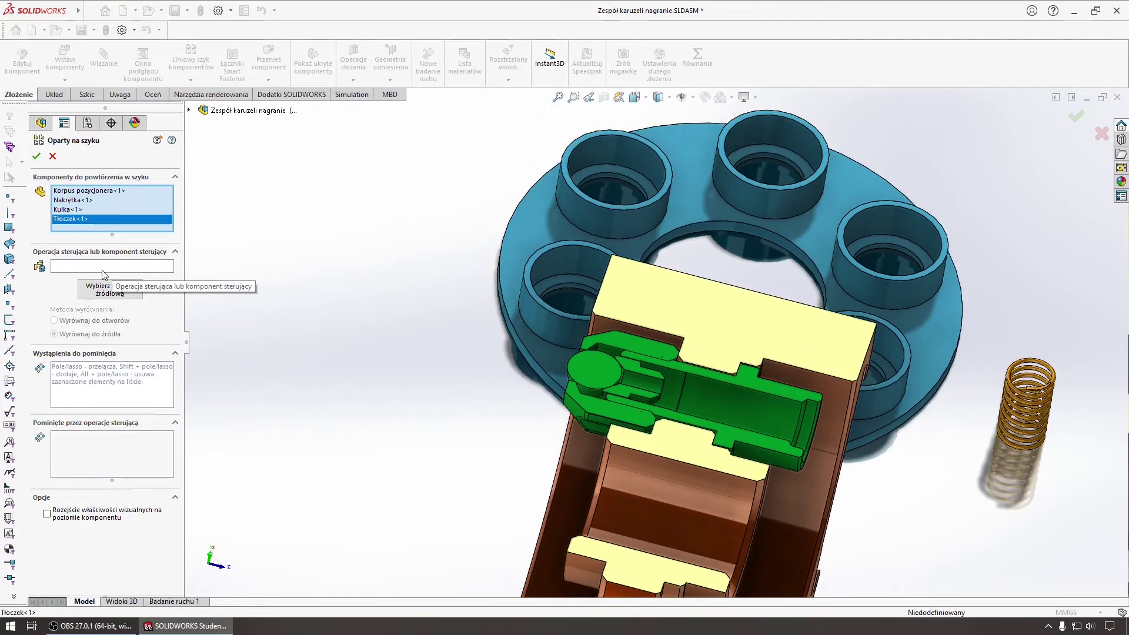
# Step: Set Karuzela_v2's circular pattern Szyk kołowy2 as the driving feature
pyautogui.click(93, 268)
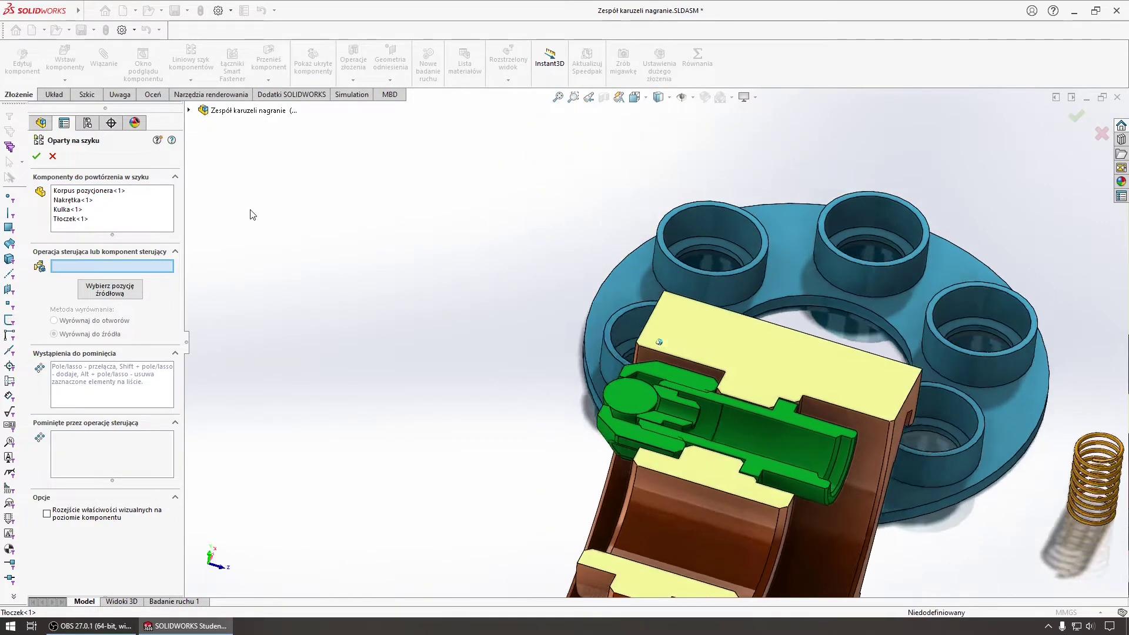
pyautogui.click(188, 111)
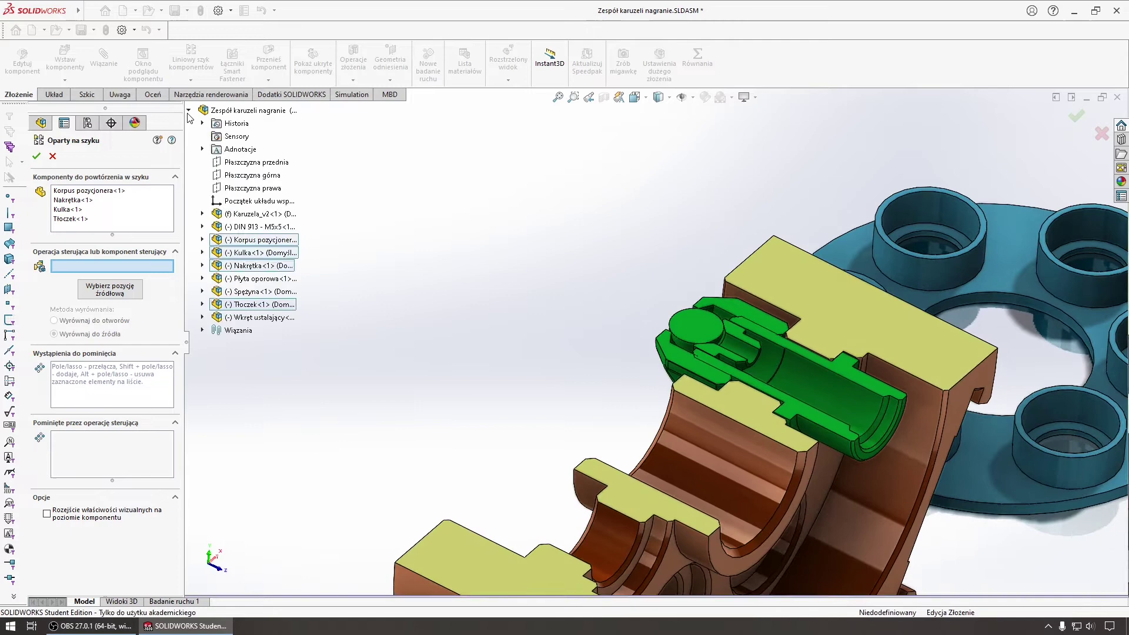
pyautogui.click(202, 214)
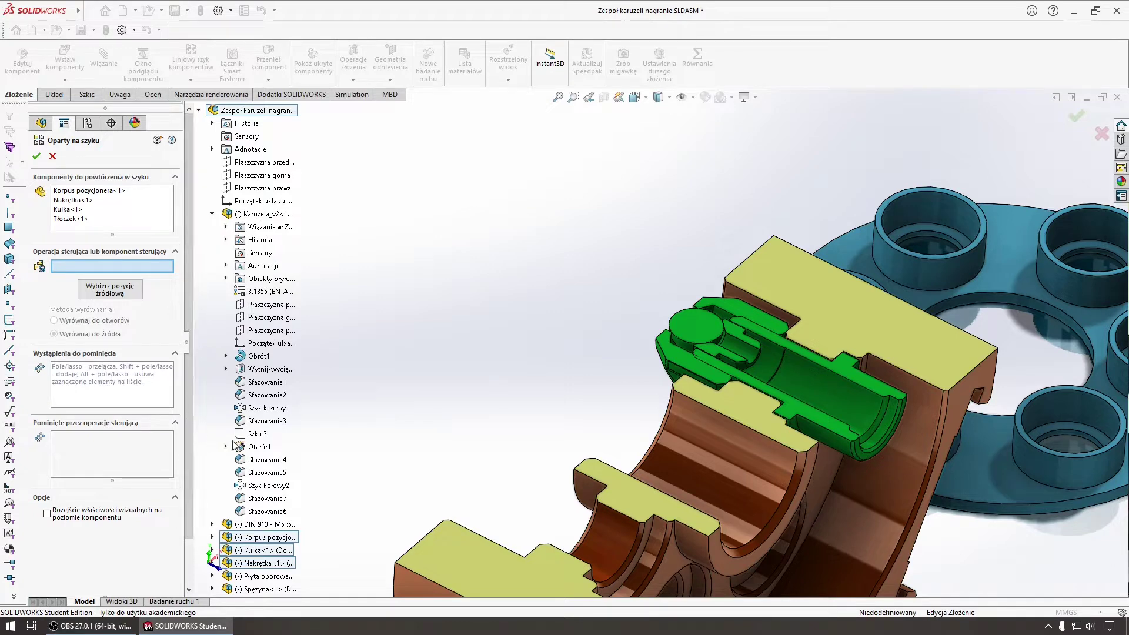
pyautogui.click(263, 487)
# Step: Check the pattern preview around the carousel and accept the detent-unit copies
pyautogui.moveTo(432, 393); pyautogui.dragTo(450, 353, button='middle')
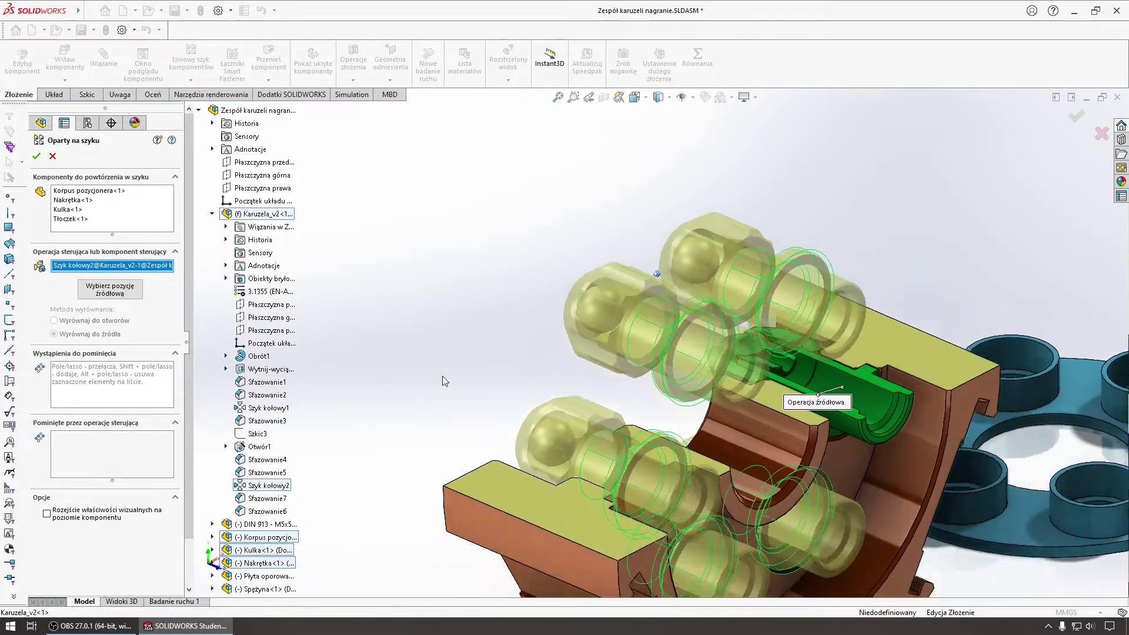
pyautogui.press('Left')
pyautogui.press('Left')
pyautogui.press('Left')
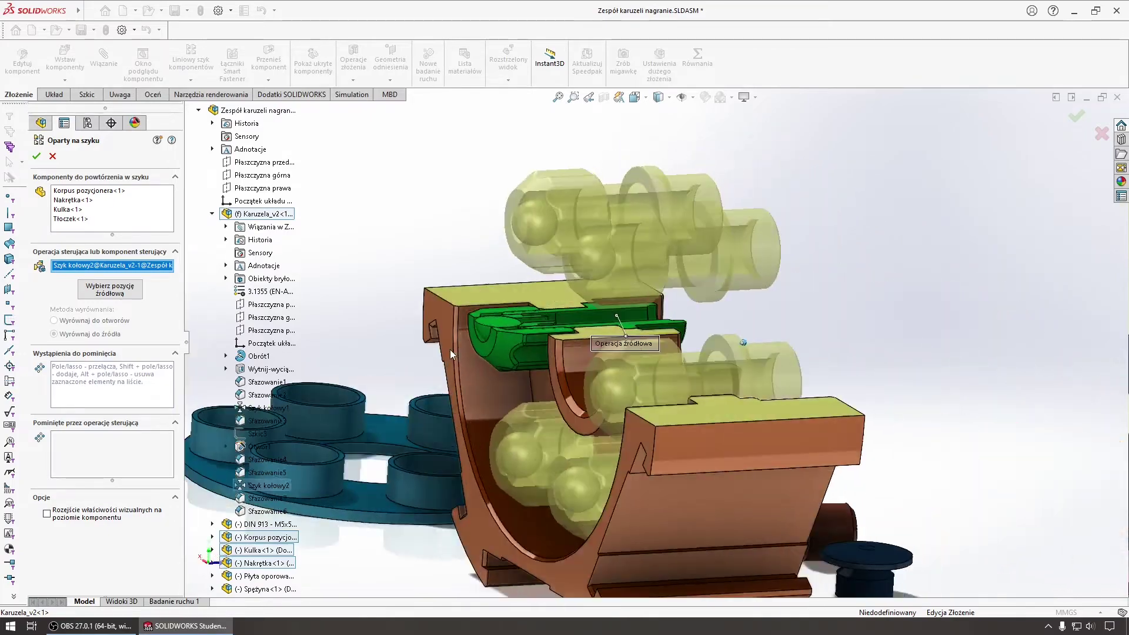
pyautogui.press('Left')
pyautogui.press('Left')
pyautogui.press('Left')
pyautogui.press('Left')
pyautogui.press('Left')
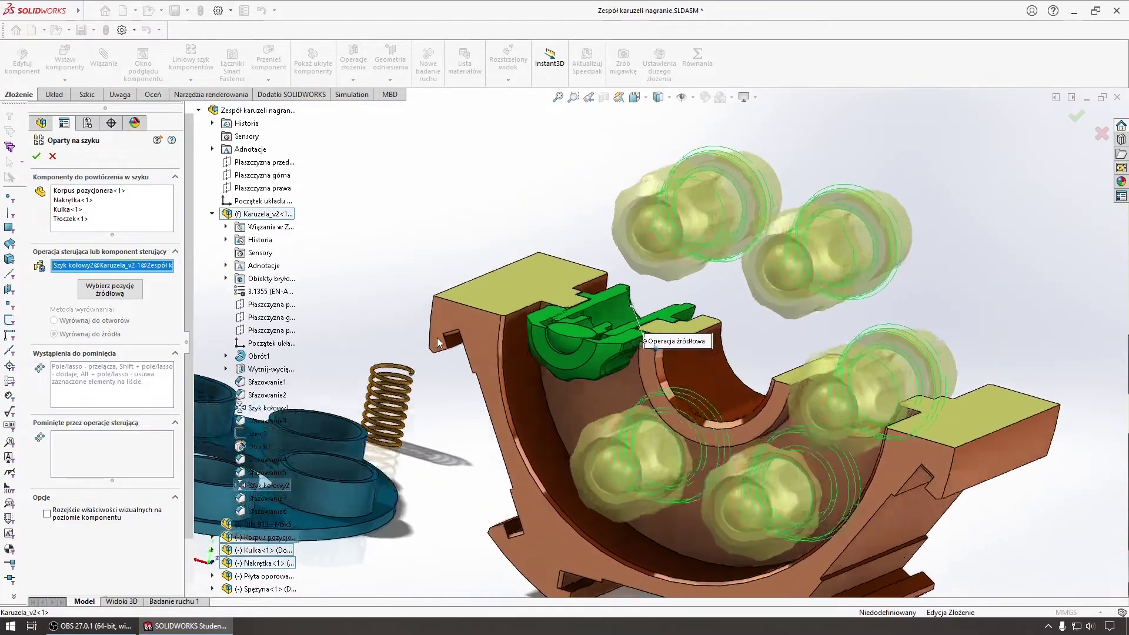
pyautogui.press('Left')
pyautogui.press('Left')
pyautogui.press('Left')
pyautogui.press('Left')
pyautogui.press('Left')
pyautogui.press('Left')
pyautogui.press('Left')
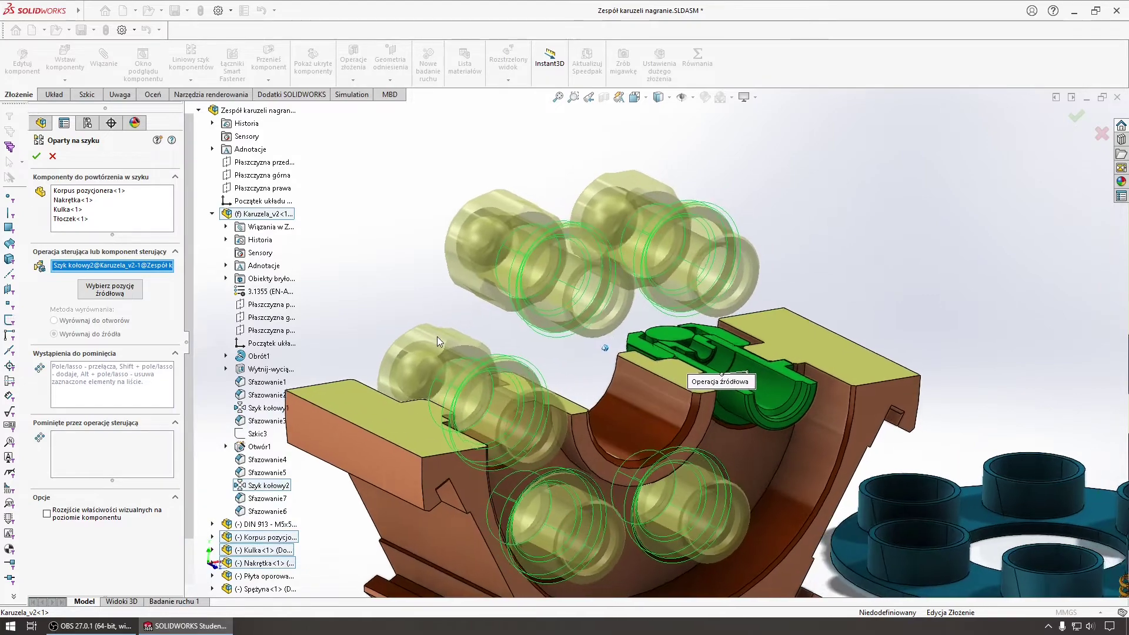
pyautogui.press('Left')
pyautogui.press('Left')
pyautogui.press('Left')
pyautogui.press('Left')
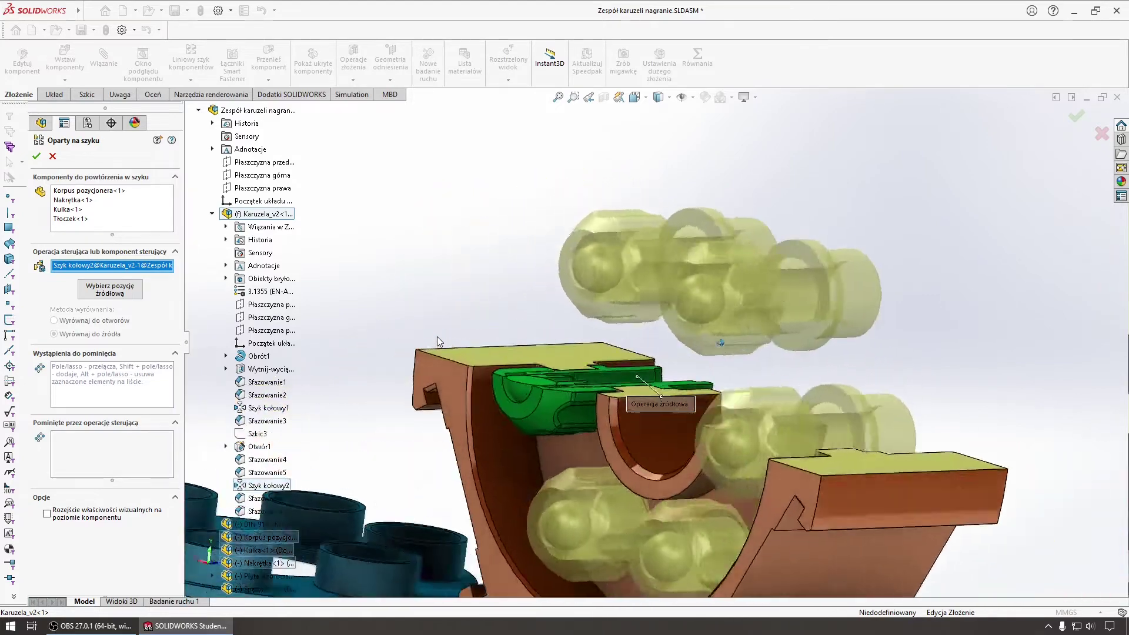
pyautogui.press('Left')
pyautogui.press('Left')
pyautogui.press('Left')
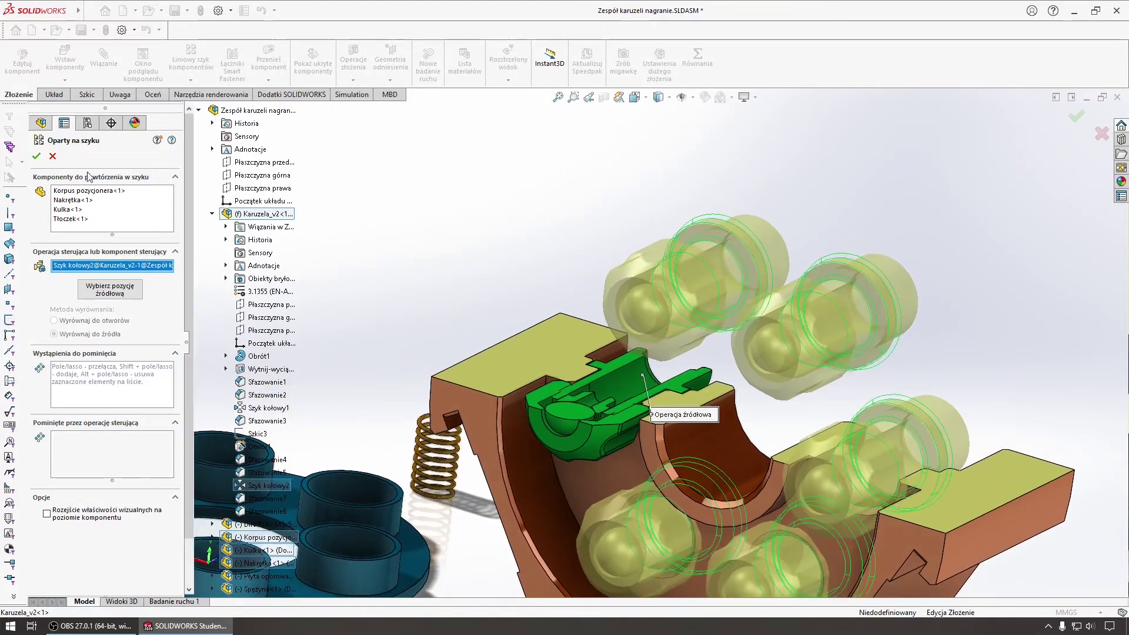
pyautogui.click(37, 156)
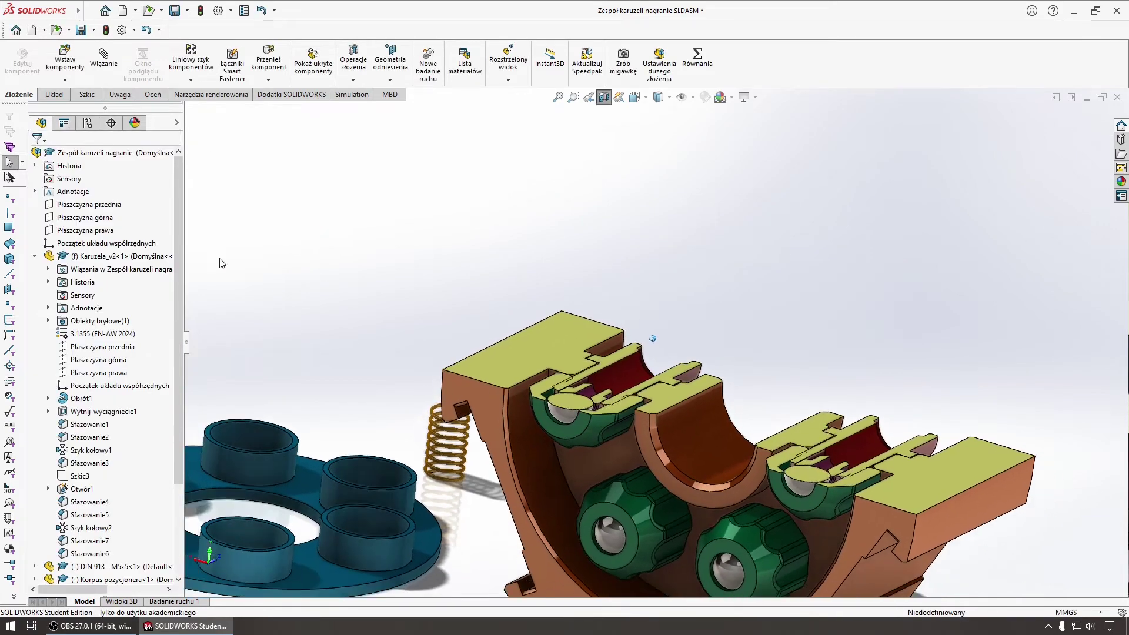
pyautogui.click(35, 256)
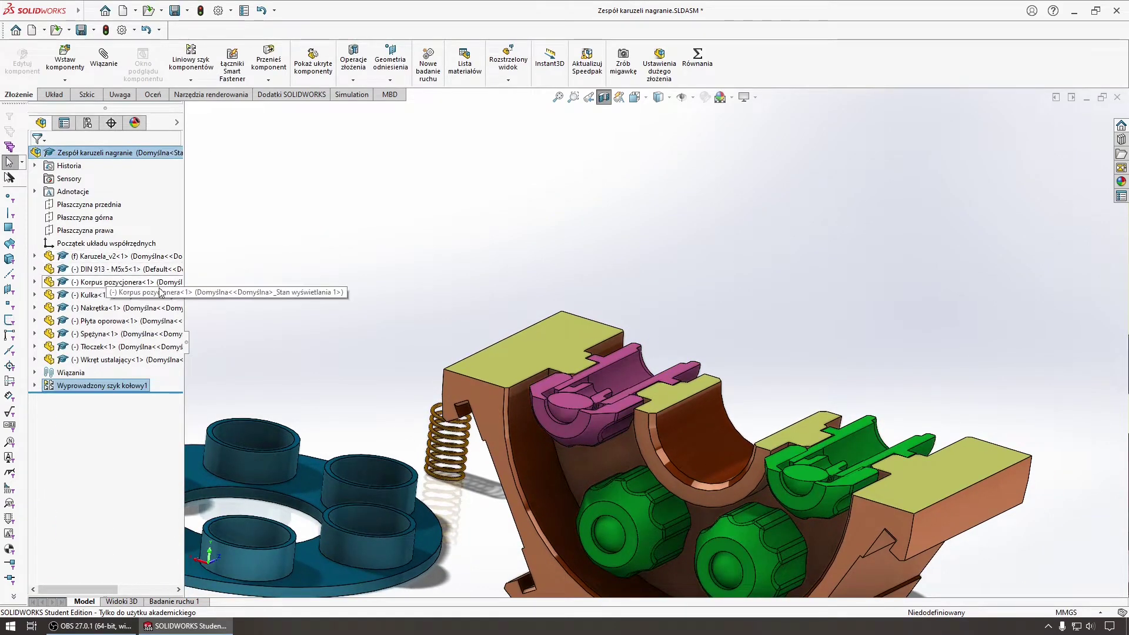
pyautogui.press('Left')
pyautogui.press('Left')
pyautogui.press('Left')
pyautogui.press('Left')
pyautogui.press('Left')
pyautogui.press('Left')
pyautogui.press('Left')
pyautogui.press('Left')
pyautogui.press('Left')
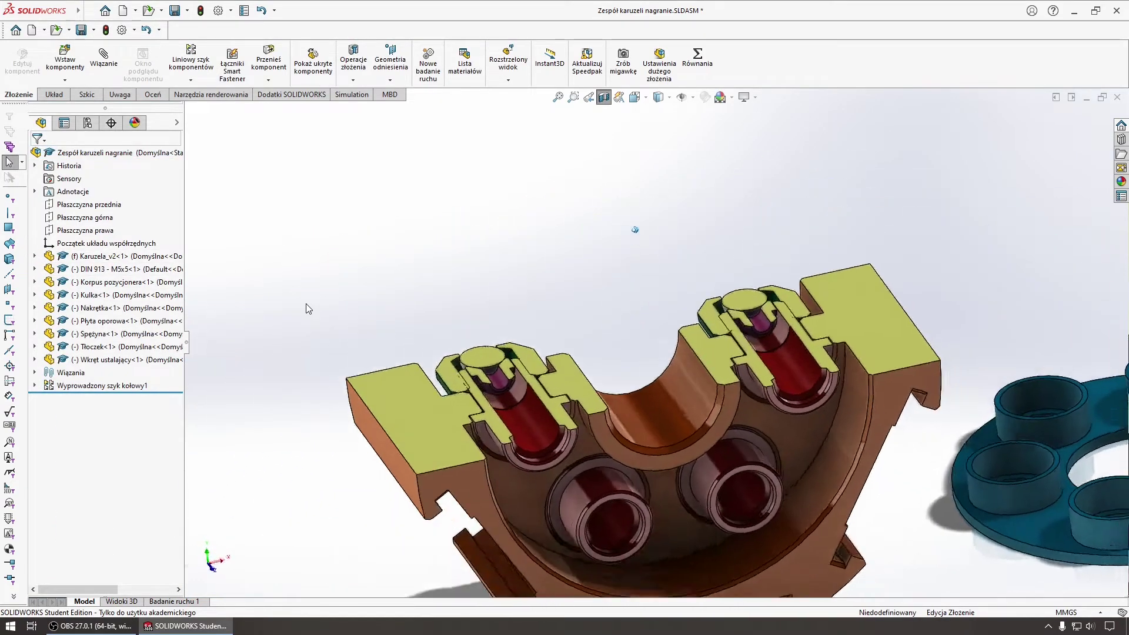
pyautogui.press('Left')
pyautogui.press('Left')
pyautogui.press('Left')
pyautogui.press('Left')
pyautogui.press('Left')
pyautogui.press('Left')
pyautogui.press('Left')
pyautogui.press('Left')
pyautogui.press('Left')
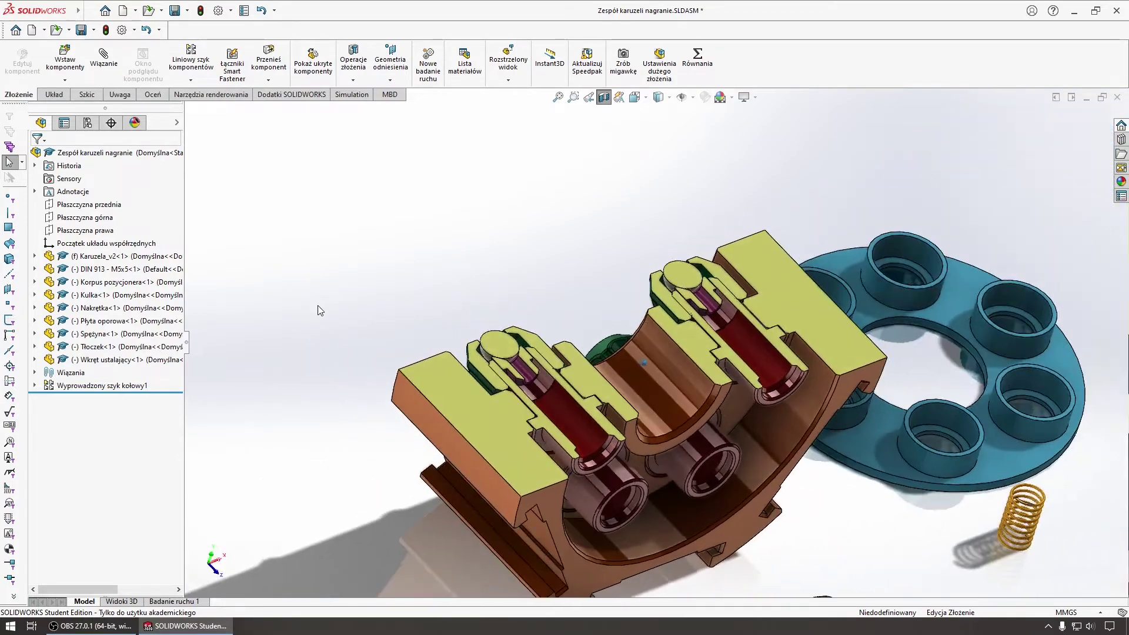
pyautogui.press('Left')
pyautogui.press('Left')
pyautogui.press('Left')
pyautogui.press('Left')
pyautogui.press('Left')
pyautogui.press('Left')
pyautogui.press('Left')
pyautogui.press('Left')
pyautogui.press('Left')
pyautogui.press('Left')
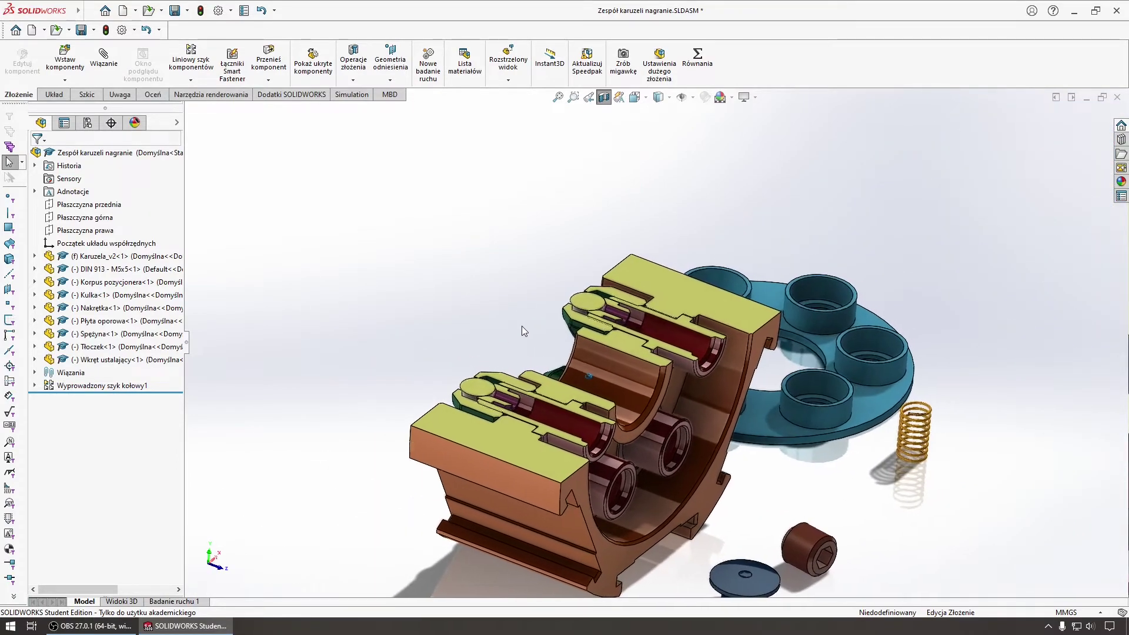
pyautogui.press('Left')
pyautogui.press('Left')
pyautogui.press('Left')
pyautogui.press('Left')
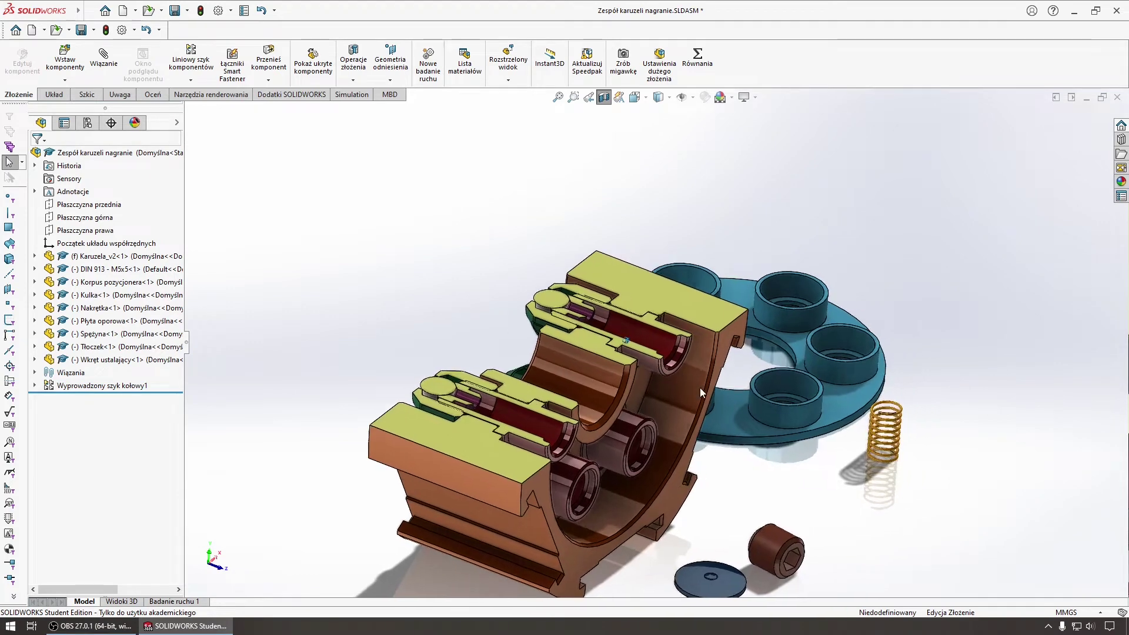
pyautogui.press('Left')
pyautogui.press('Left')
pyautogui.press('Left')
pyautogui.scroll(-4, 629, 339)
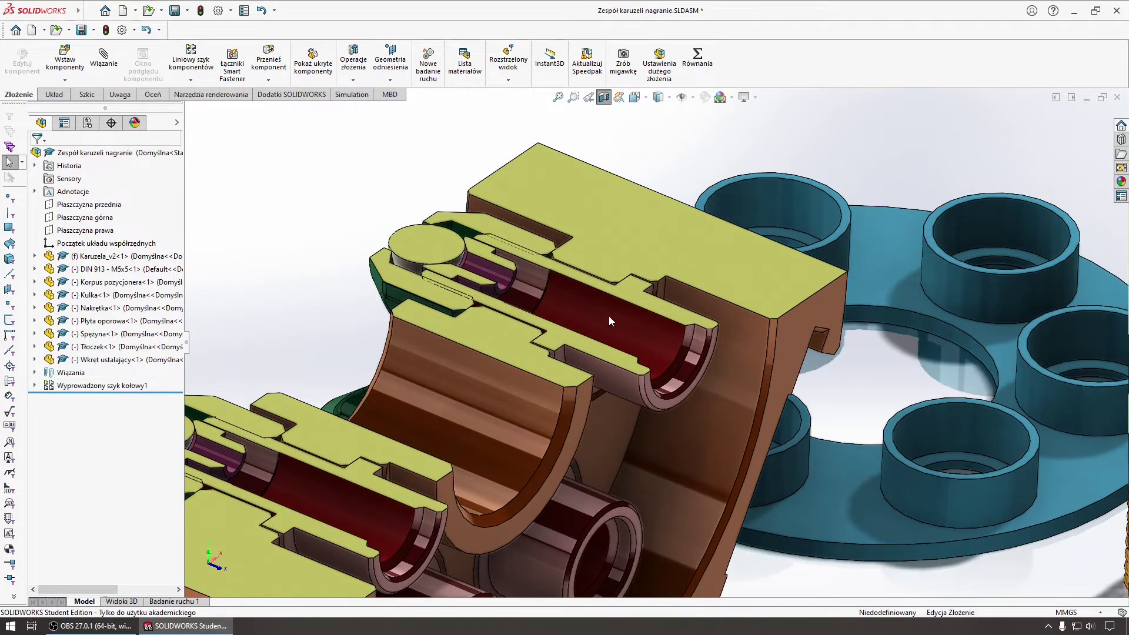
pyautogui.scroll(3, 579, 335)
pyautogui.scroll(1, 606, 326)
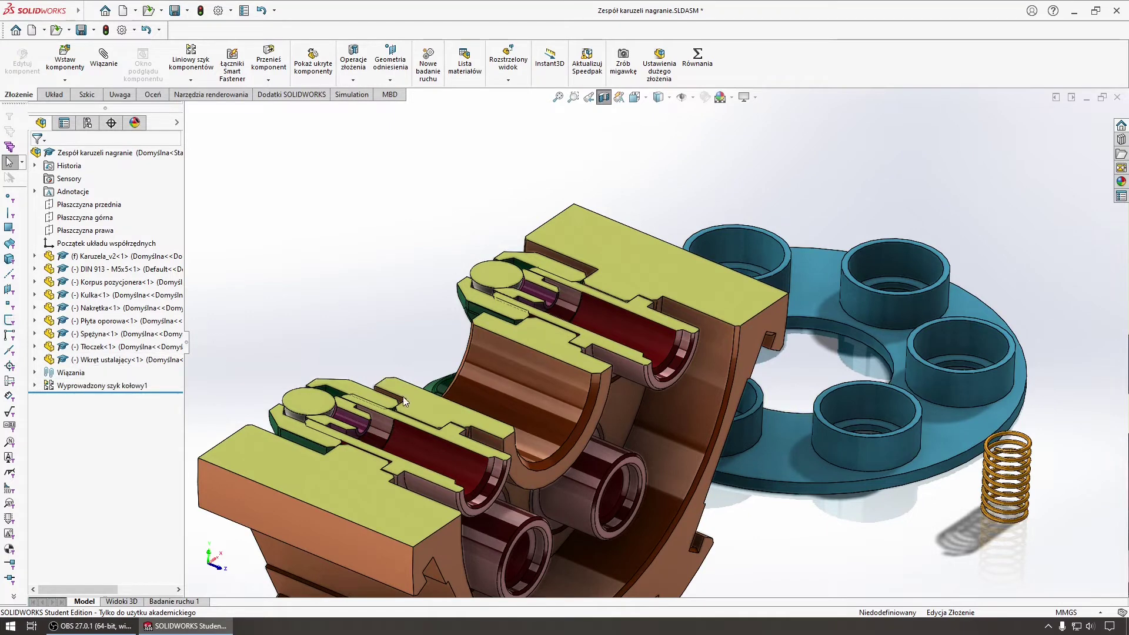
pyautogui.moveTo(452, 410)
pyautogui.mouseDown(button='middle')
pyautogui.moveTo(796, 394)
pyautogui.moveTo(665, 307)
pyautogui.moveTo(584, 342)
pyautogui.mouseUp(button='middle')
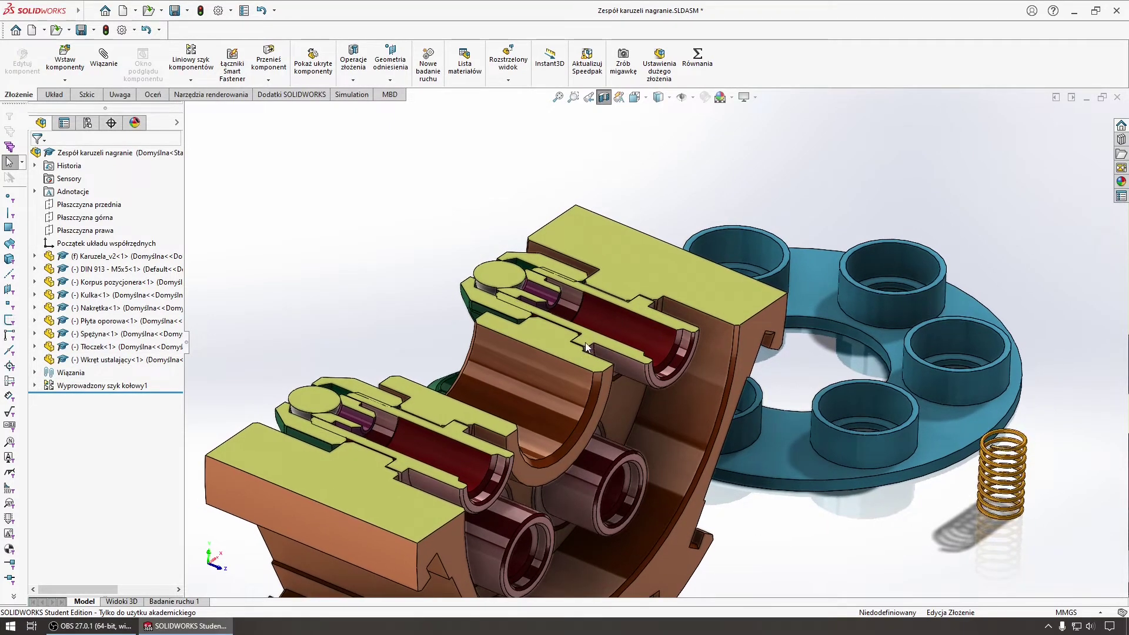
pyautogui.moveTo(679, 446)
pyautogui.mouseDown(button='middle')
pyautogui.moveTo(731, 454)
pyautogui.moveTo(679, 387)
pyautogui.mouseUp(button='middle')
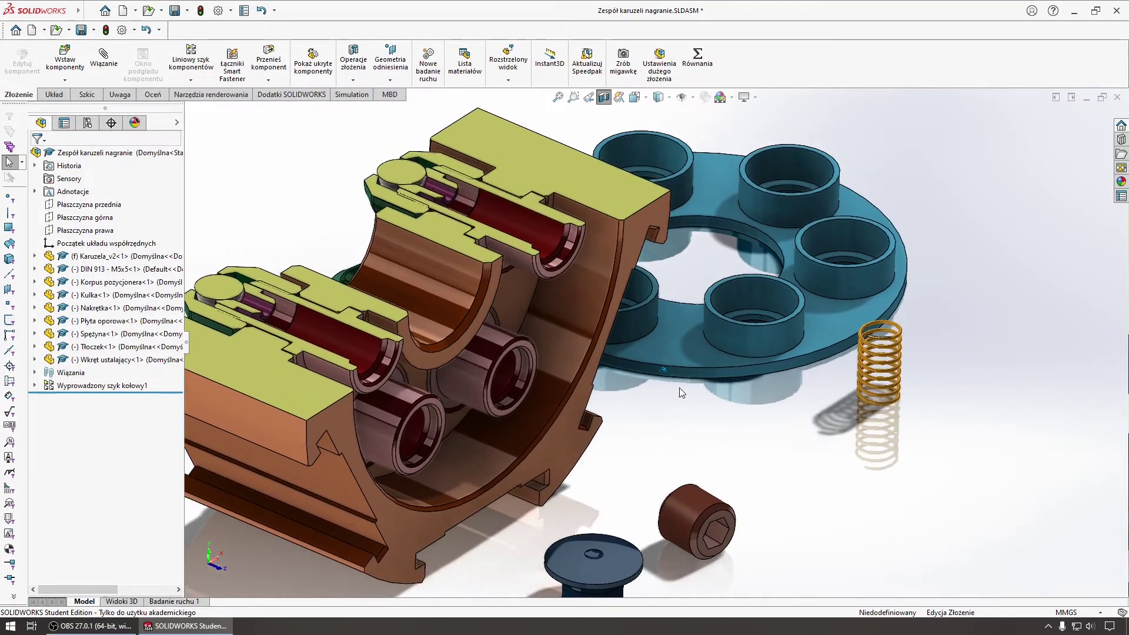
pyautogui.scroll(-5, 605, 312)
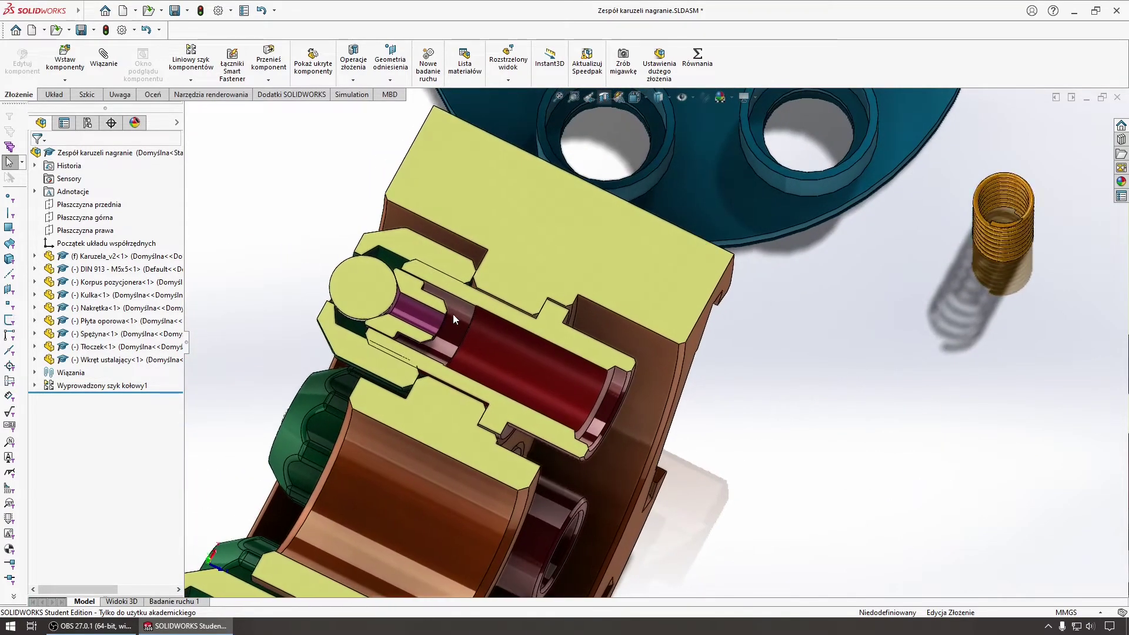
pyautogui.scroll(-5, 443, 312)
pyautogui.scroll(5, 443, 313)
pyautogui.scroll(2, 470, 308)
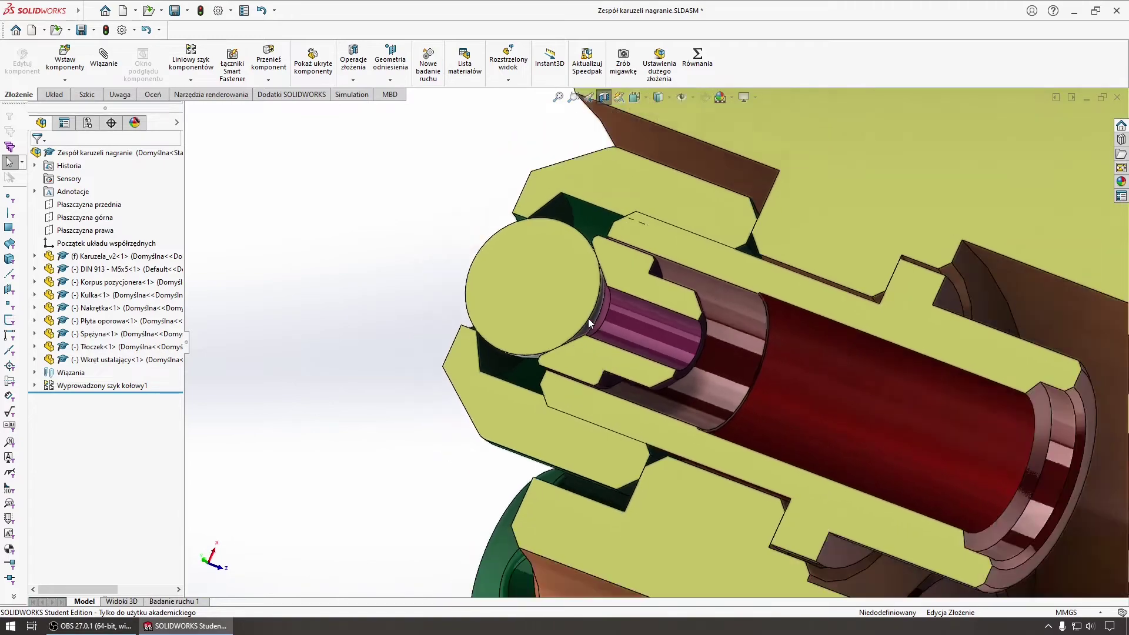
pyautogui.scroll(3, 608, 365)
pyautogui.scroll(3, 741, 417)
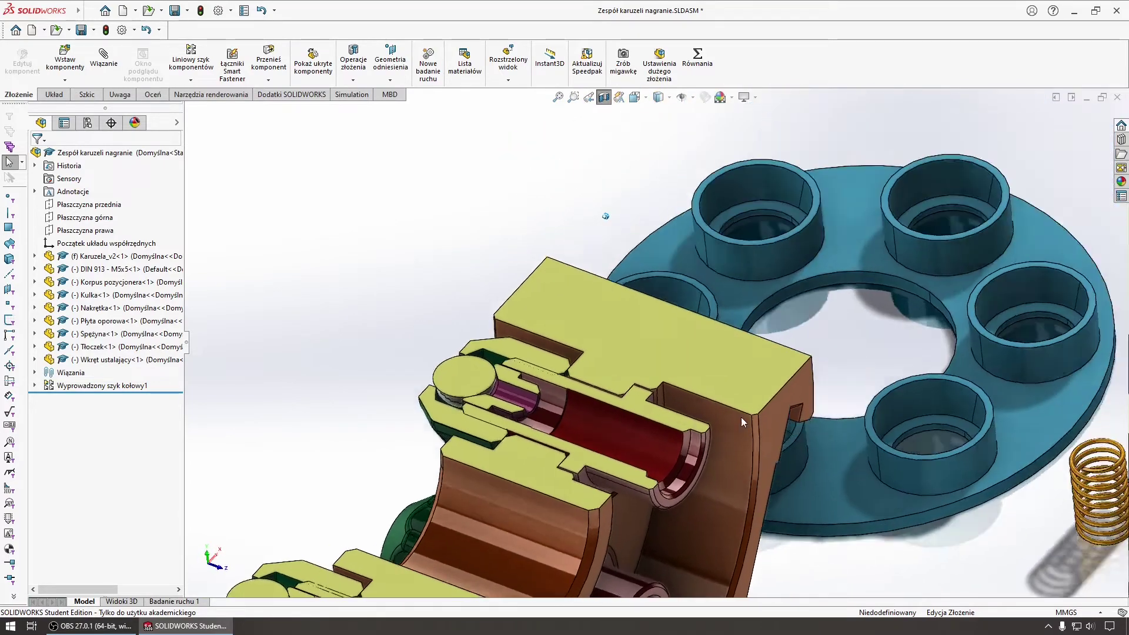
pyautogui.scroll(2, 781, 437)
pyautogui.scroll(1, 883, 518)
pyautogui.moveTo(900, 536)
pyautogui.mouseDown(button='middle')
pyautogui.moveTo(840, 408)
pyautogui.moveTo(845, 417)
pyautogui.mouseUp(button='middle')
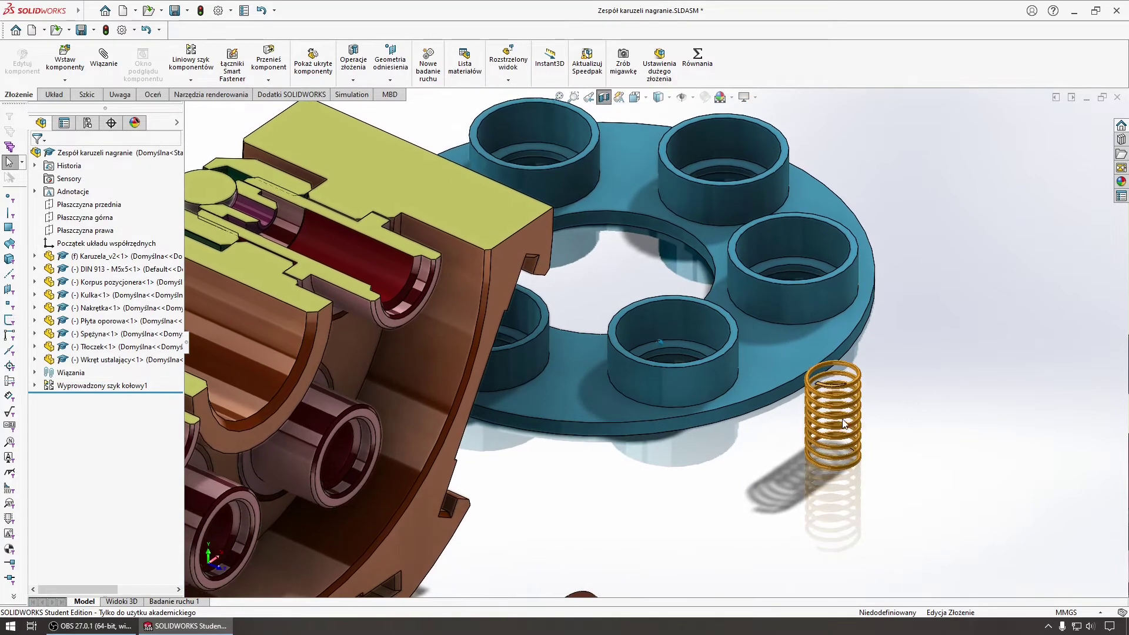
pyautogui.rightClick(845, 418)
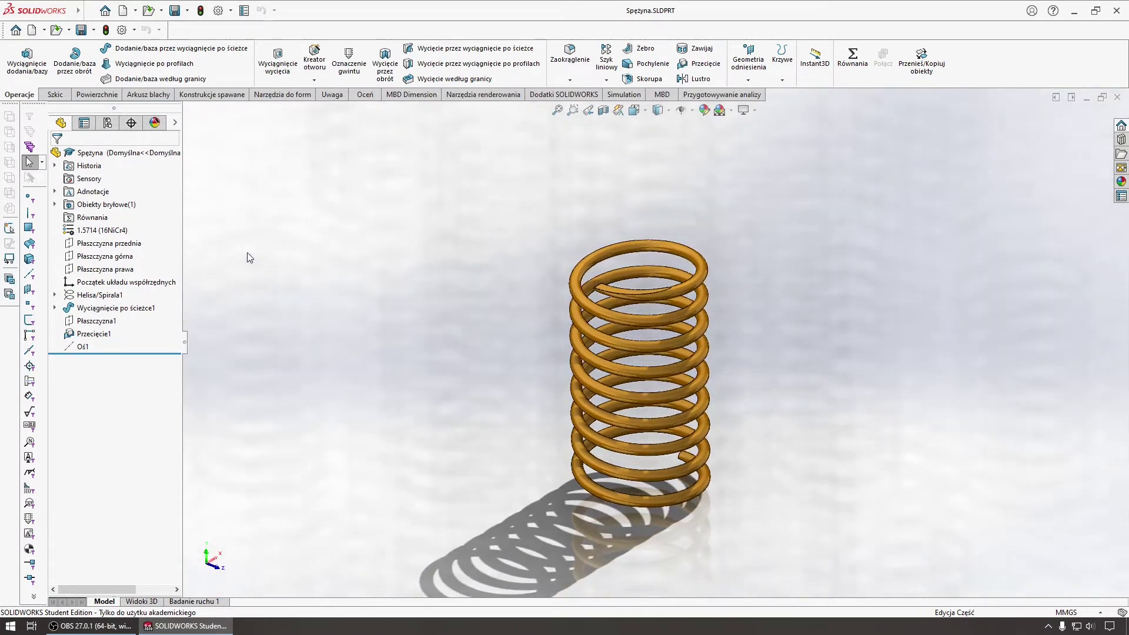
# Step: Apply the spring part's file property values and rebuild
pyautogui.click(245, 17)
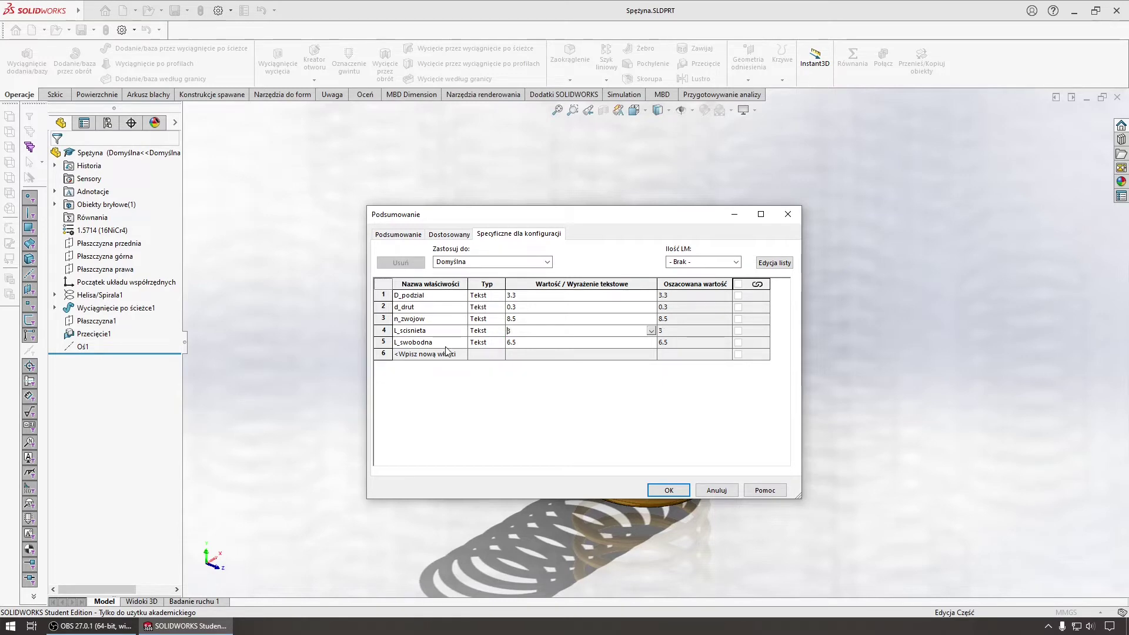
pyautogui.click(666, 490)
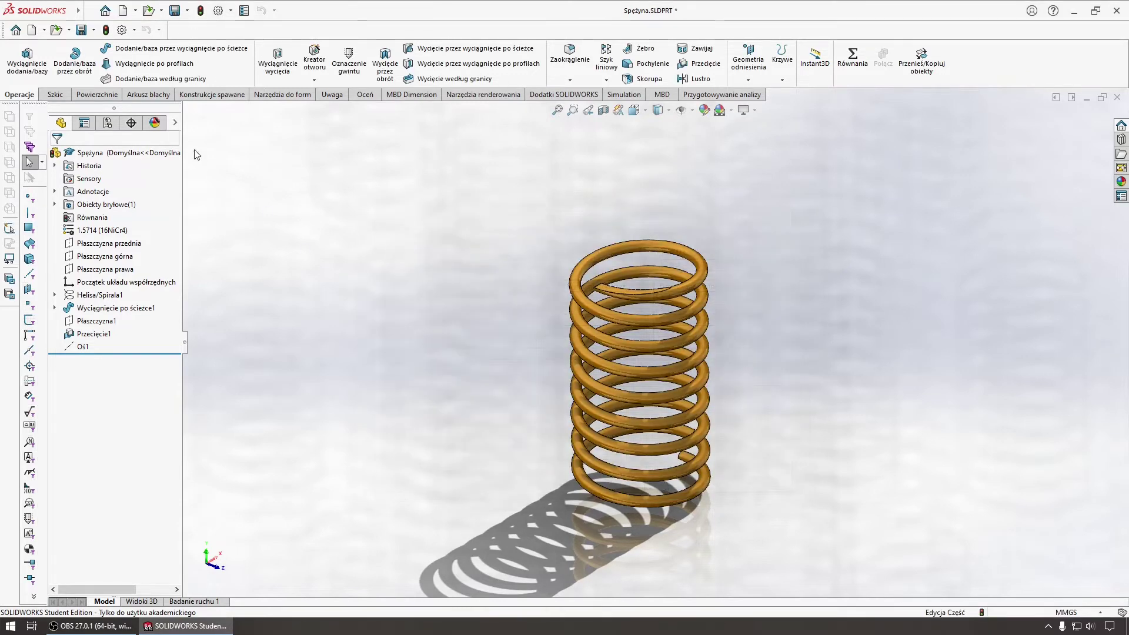
pyautogui.moveTo(353, 247)
pyautogui.mouseDown(button='middle')
pyautogui.moveTo(345, 177)
pyautogui.moveTo(222, 131)
pyautogui.moveTo(106, 65)
pyautogui.moveTo(171, 22)
pyautogui.mouseUp(button='middle')
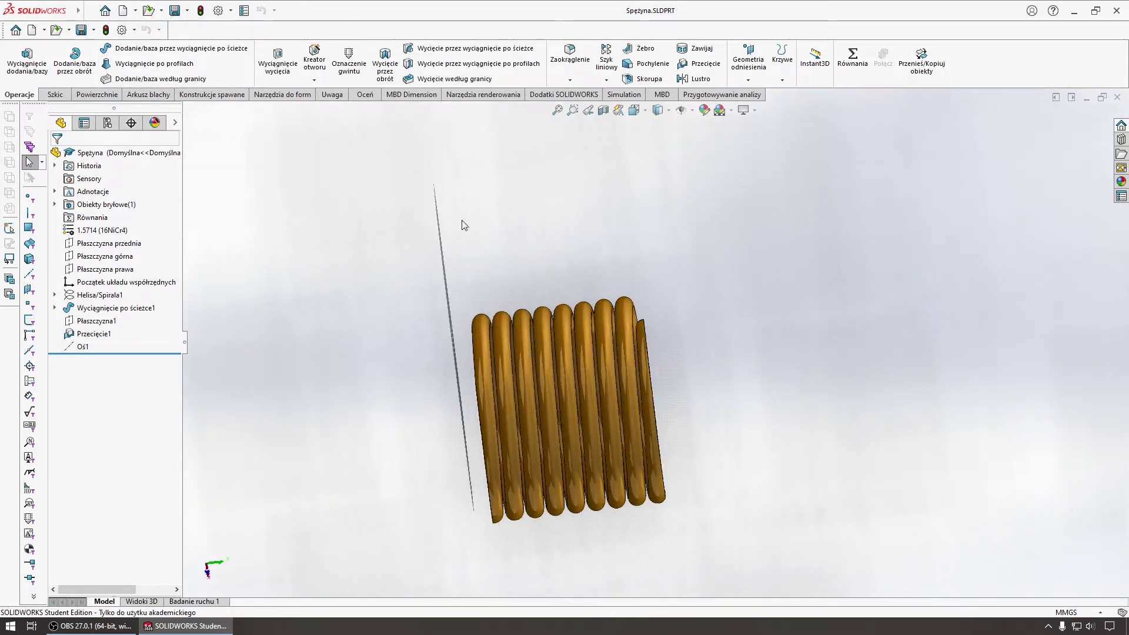
# Step: View the spring isometrically, select axis Oś1, and dismiss the Reference Geometry list
pyautogui.hotkey('ctrl', '7')
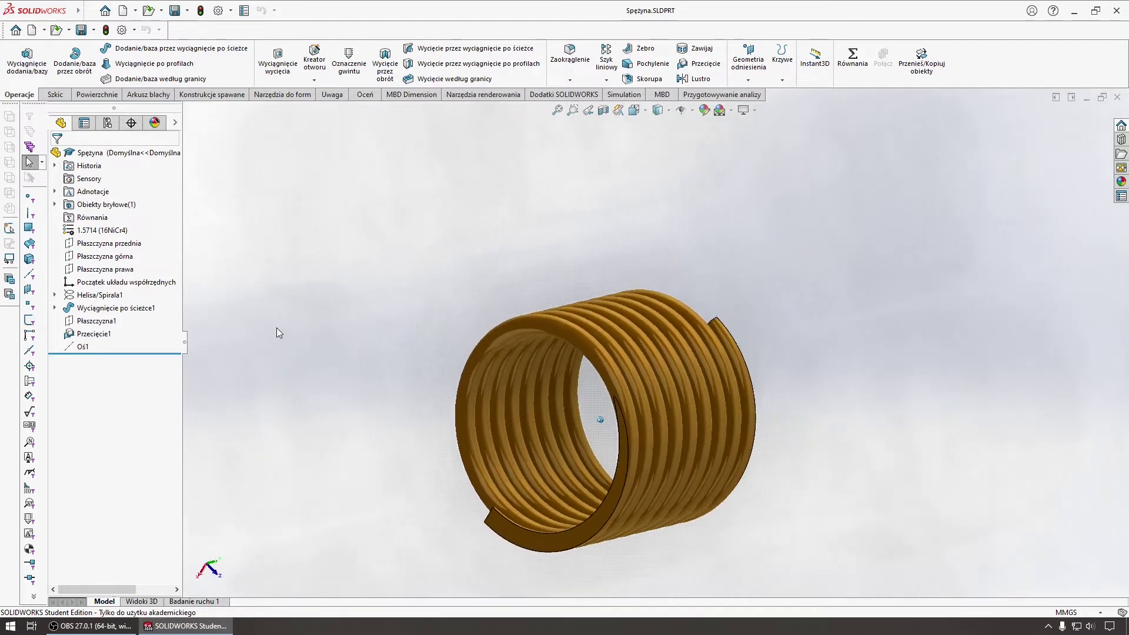
pyautogui.click(83, 347)
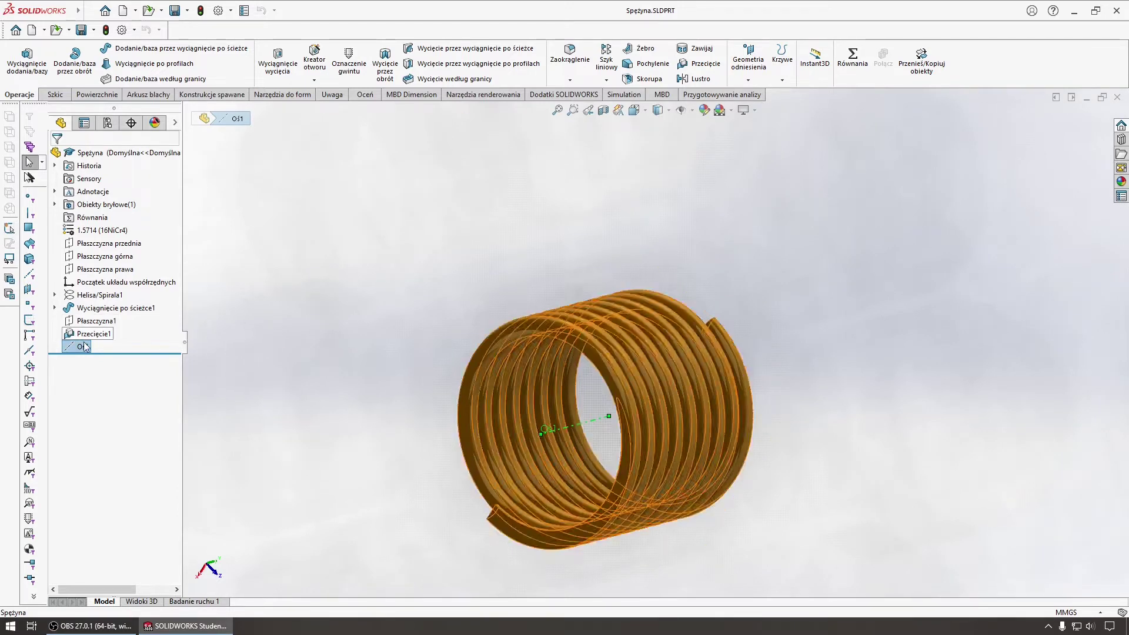
pyautogui.click(748, 81)
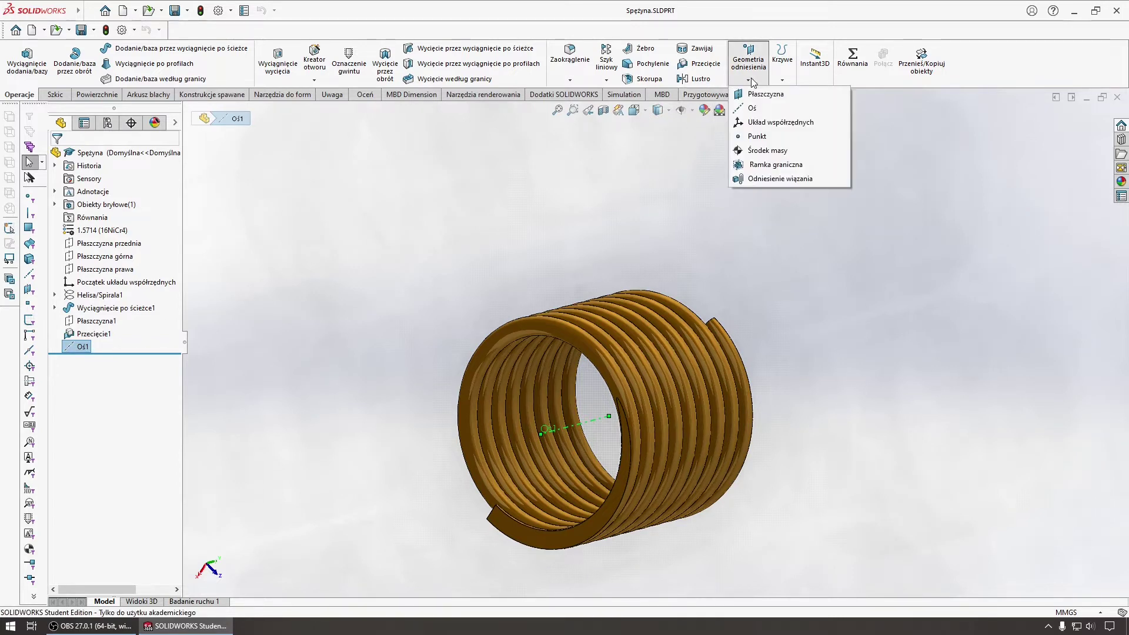
pyautogui.click(214, 331)
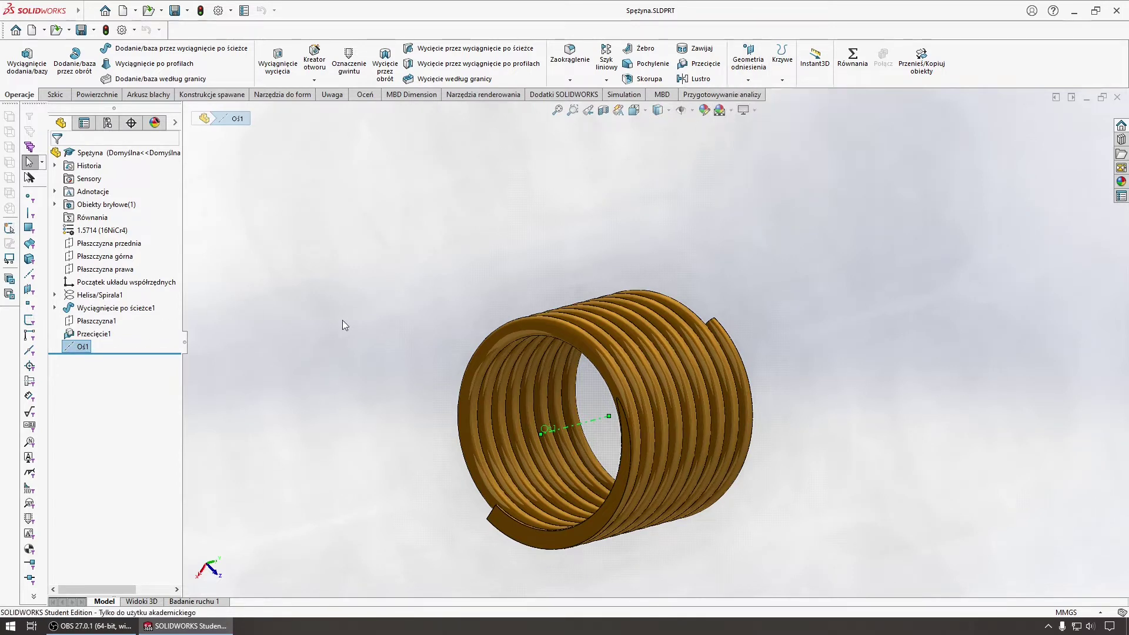
# Step: Close the spring part and select the spring's end face for a new assembly mate
pyautogui.click(1117, 98)
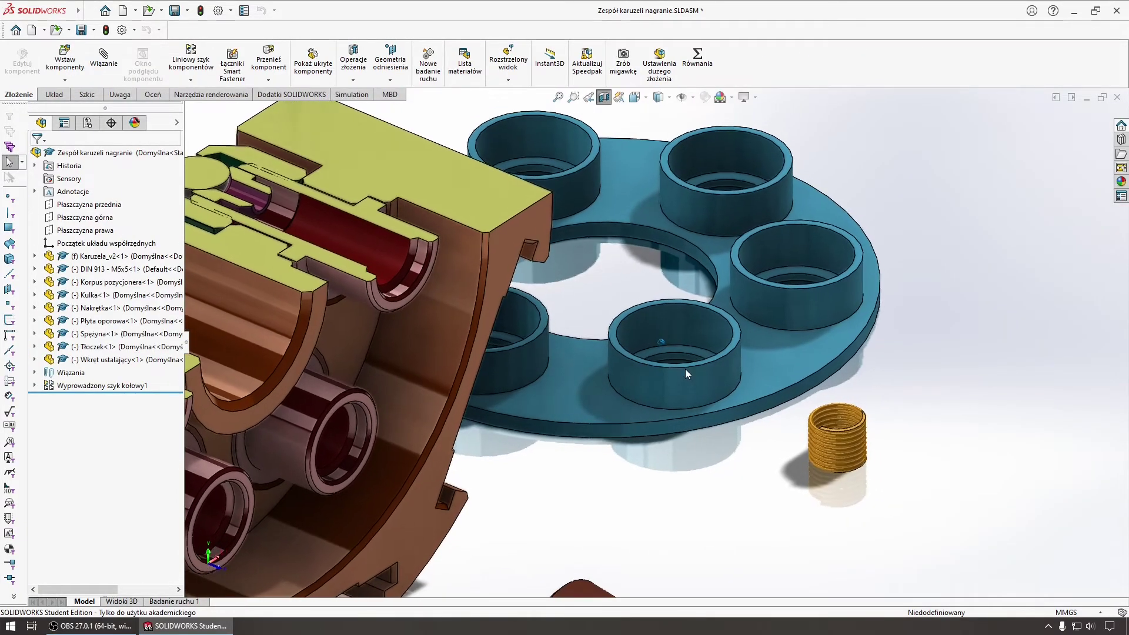
pyautogui.click(119, 73)
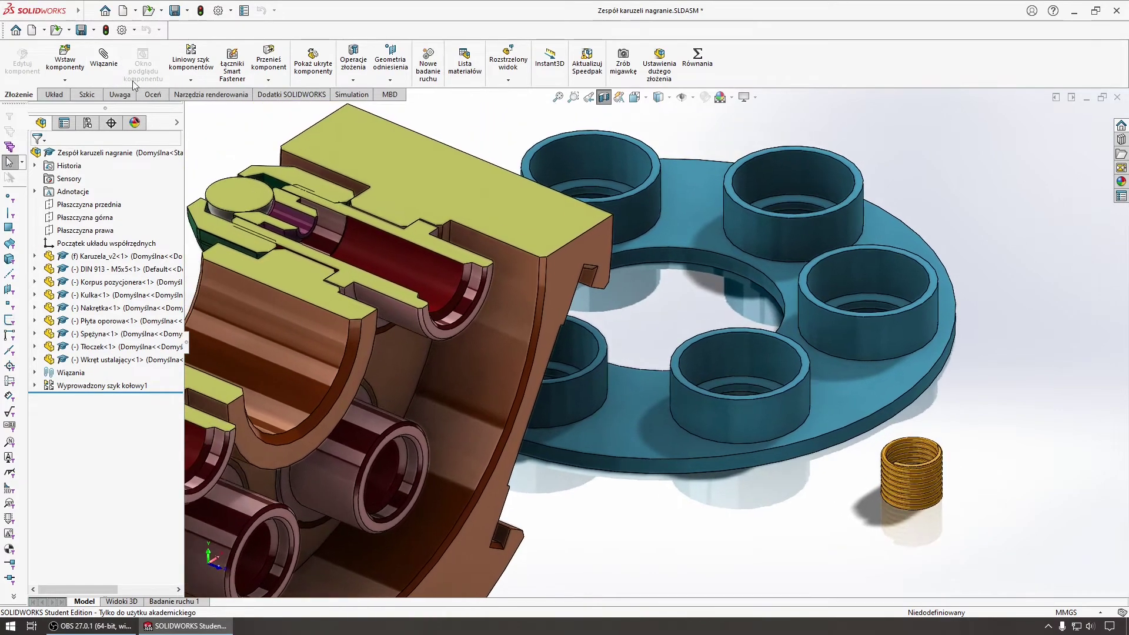
pyautogui.scroll(-5, 906, 435)
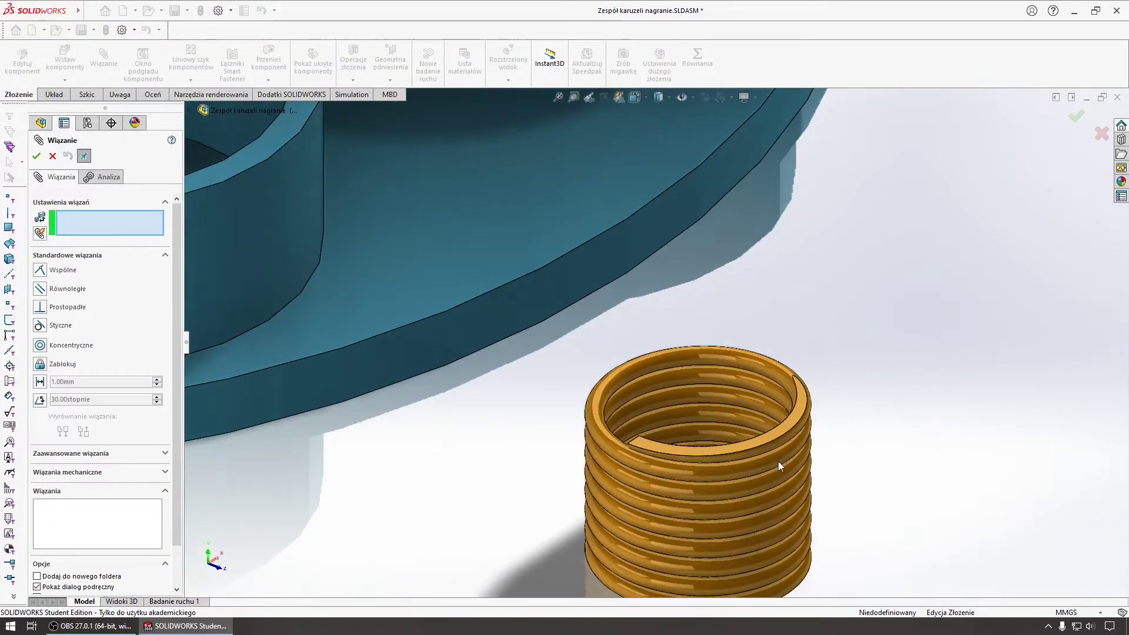
pyautogui.scroll(-5, 778, 461)
pyautogui.click(377, 362)
pyautogui.scroll(5, 626, 422)
pyautogui.scroll(5, 626, 422)
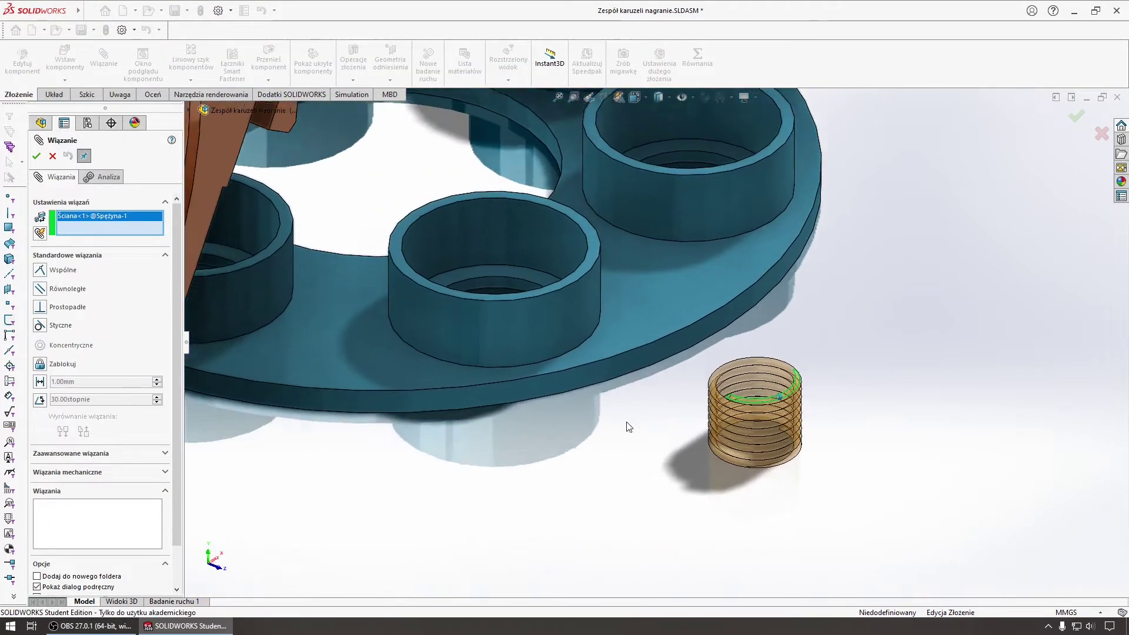
pyautogui.scroll(-3, 636, 421)
pyautogui.scroll(-3, 645, 433)
pyautogui.scroll(-2, 540, 381)
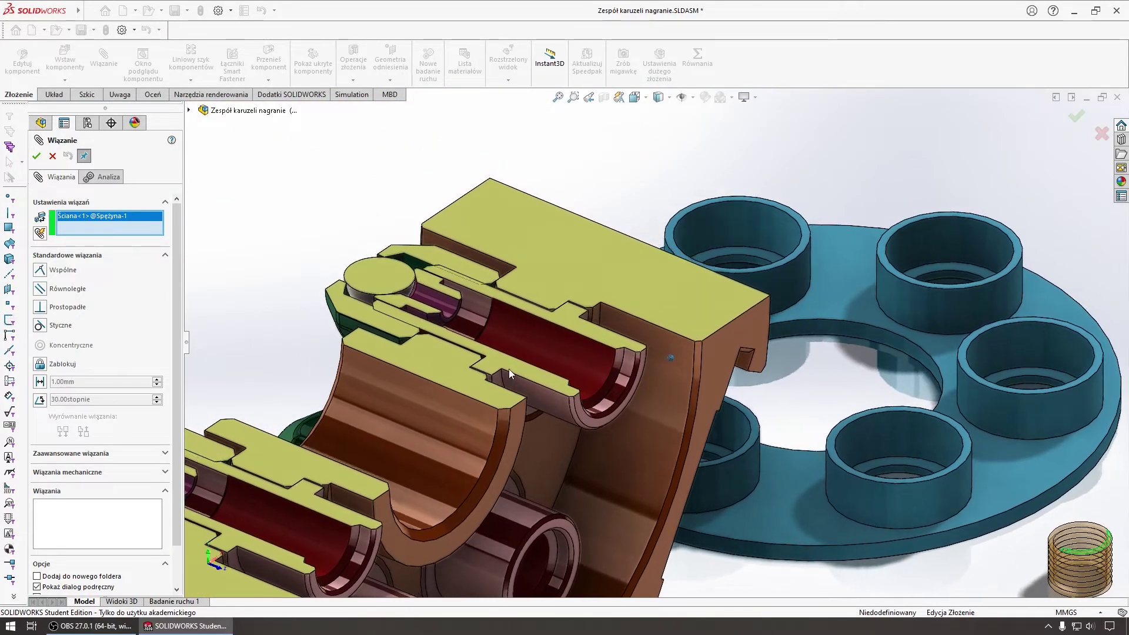
pyautogui.scroll(-3, 505, 368)
pyautogui.scroll(-2, 506, 347)
pyautogui.scroll(-3, 518, 330)
# Step: Mate the spring end face coincident with the Tłoczek plunger face (Wspólnie3)
pyautogui.moveTo(523, 333)
pyautogui.mouseDown(button='middle')
pyautogui.moveTo(584, 356)
pyautogui.moveTo(548, 357)
pyautogui.moveTo(514, 312)
pyautogui.moveTo(605, 284)
pyautogui.mouseUp(button='middle')
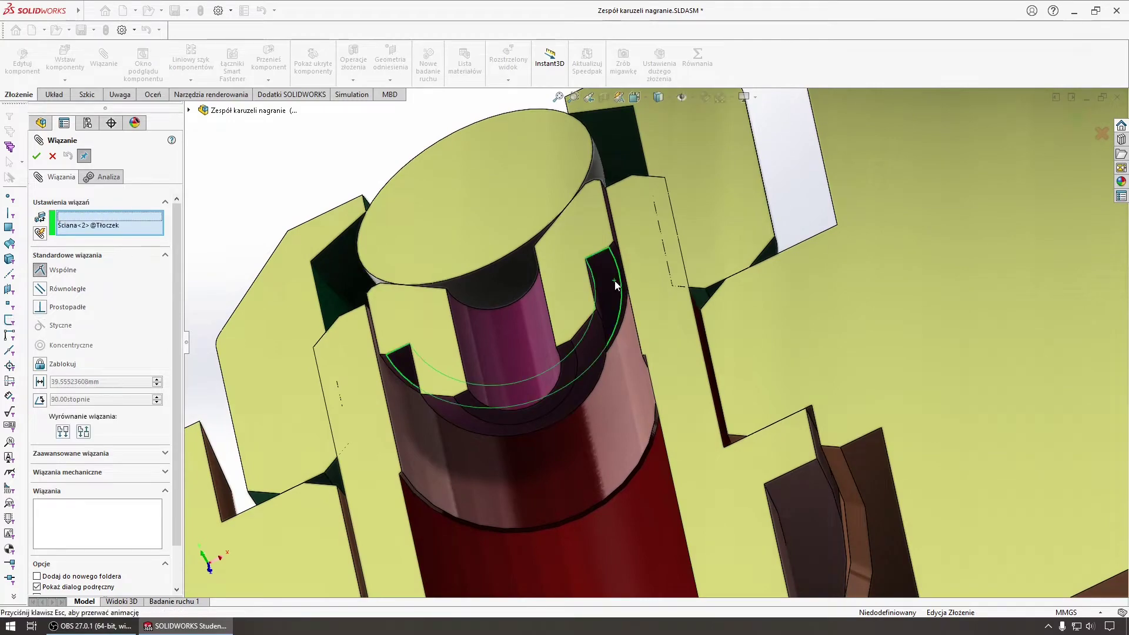
pyautogui.click(615, 281)
pyautogui.scroll(-5, 534, 308)
pyautogui.scroll(5, 534, 308)
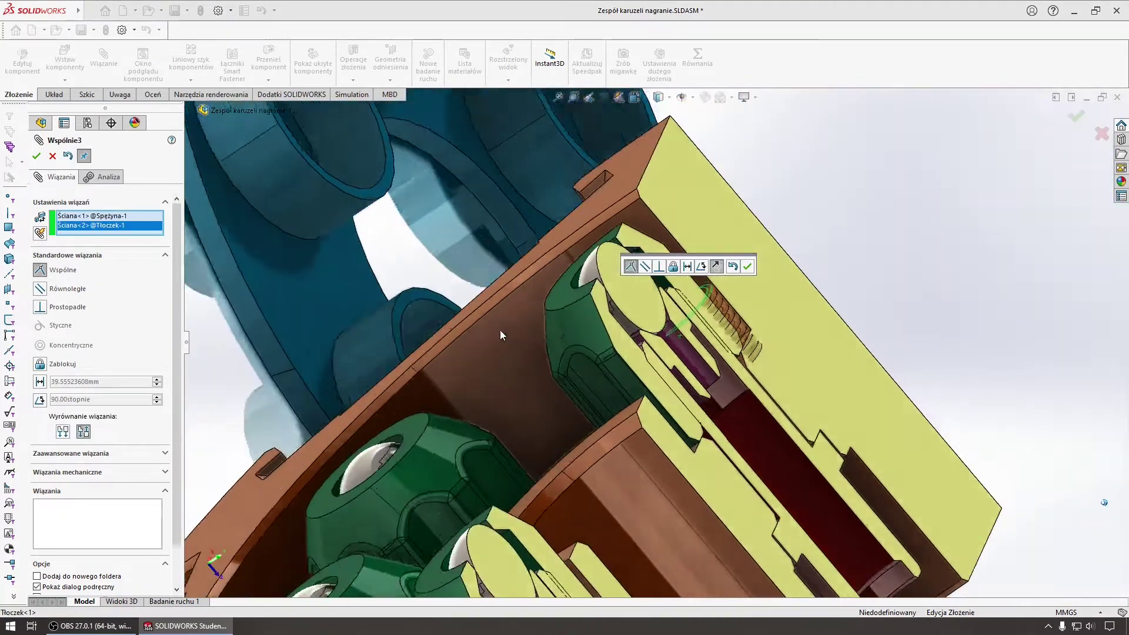
pyautogui.moveTo(500, 330); pyautogui.dragTo(560, 341, button='middle')
pyautogui.scroll(-3, 560, 341)
pyautogui.scroll(-3, 573, 350)
pyautogui.hotkey('ctrl', '1')
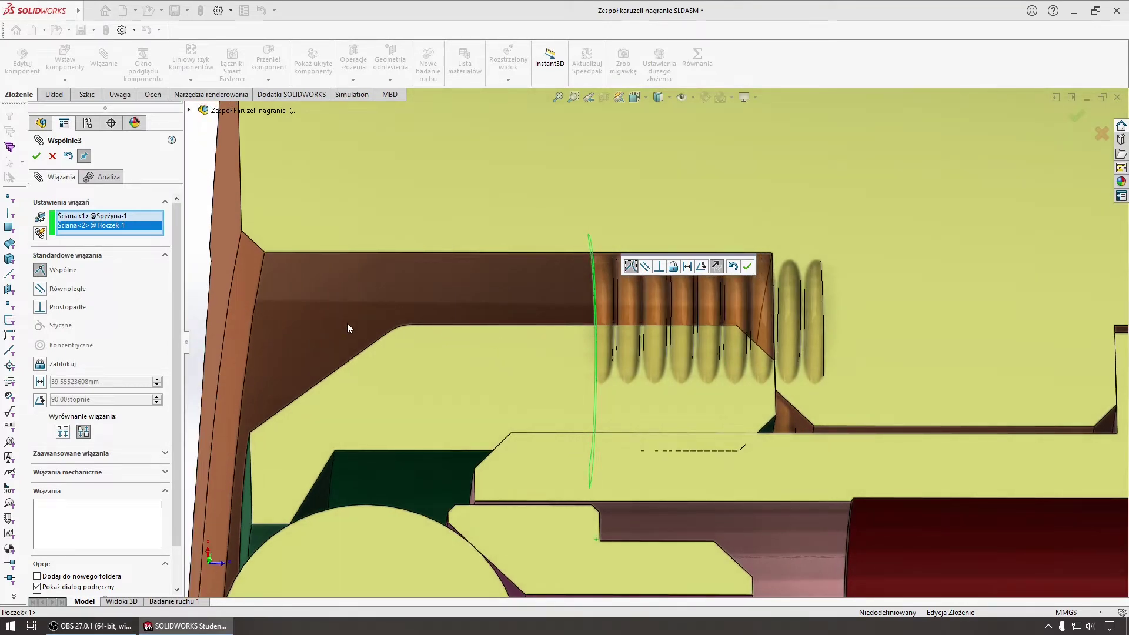
pyautogui.hotkey('ctrl', '7')
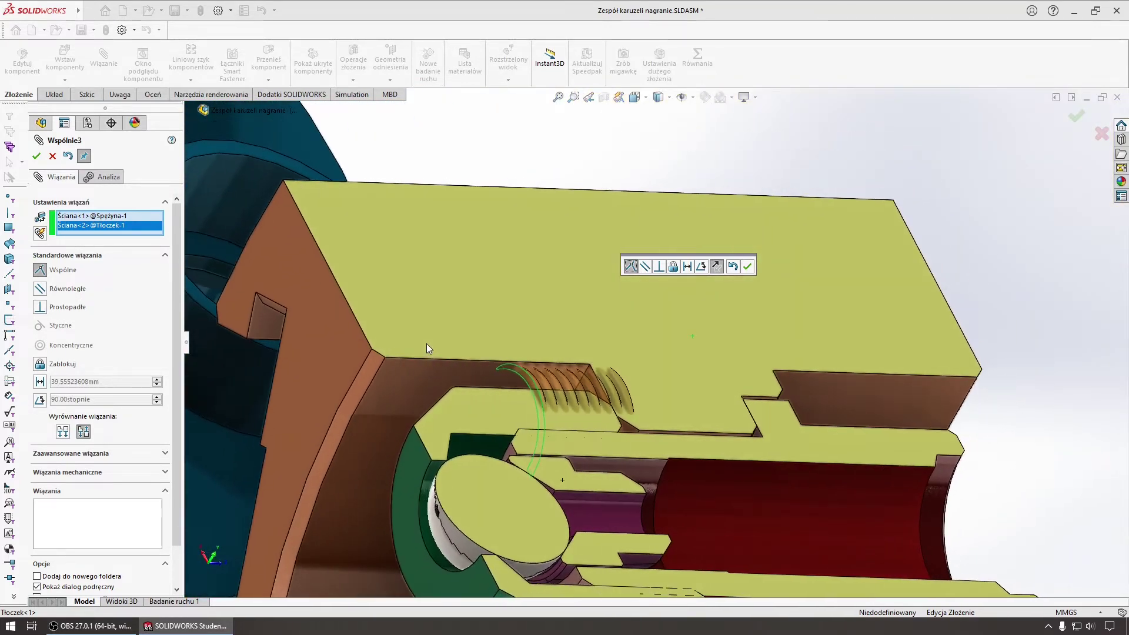
pyautogui.hotkey('ctrl', '3')
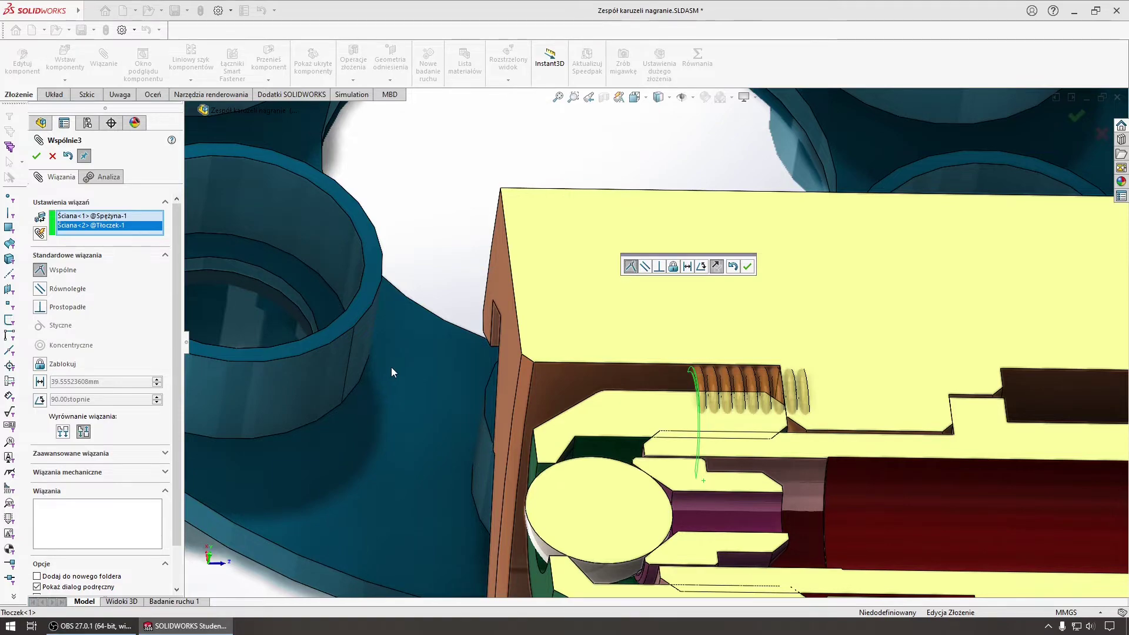
pyautogui.hotkey('ctrl', '7')
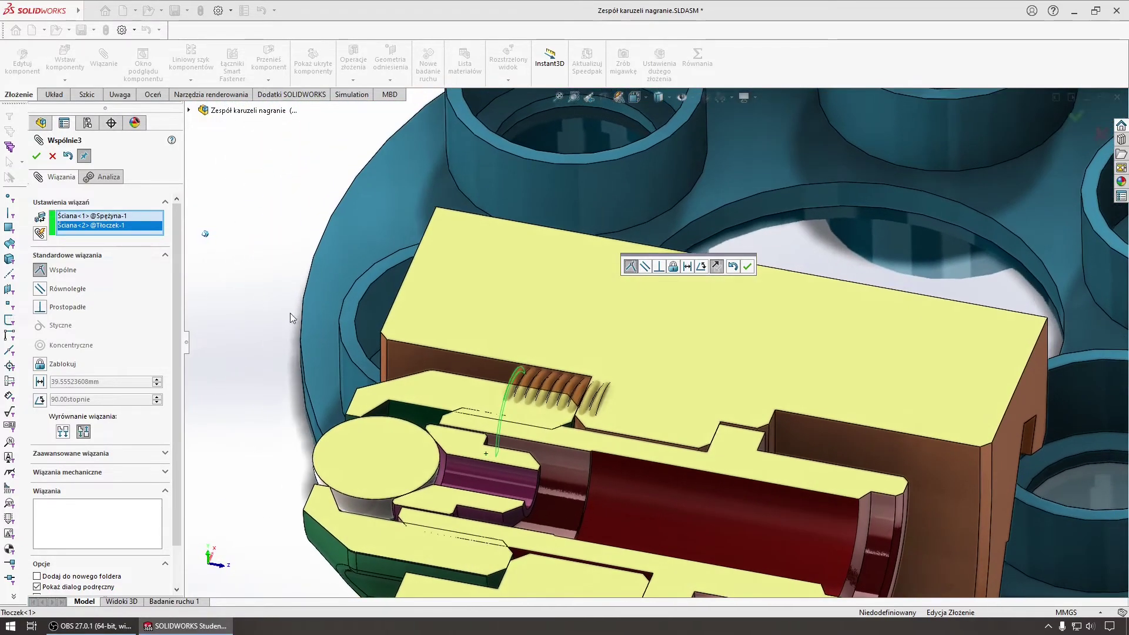
pyautogui.scroll(-3, 595, 410)
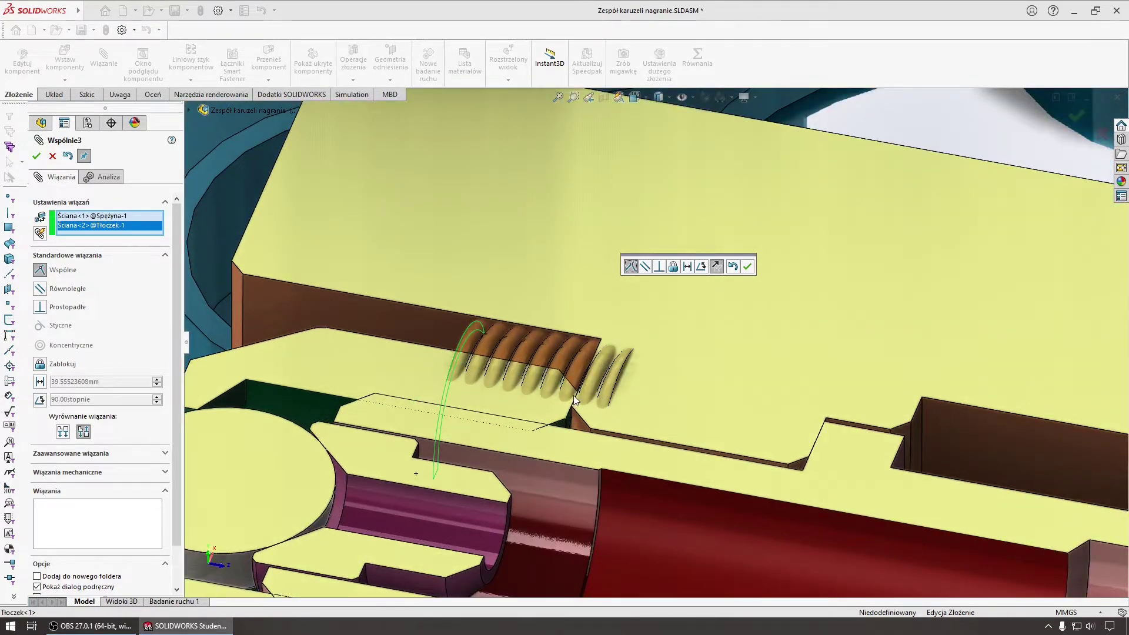
pyautogui.click(751, 266)
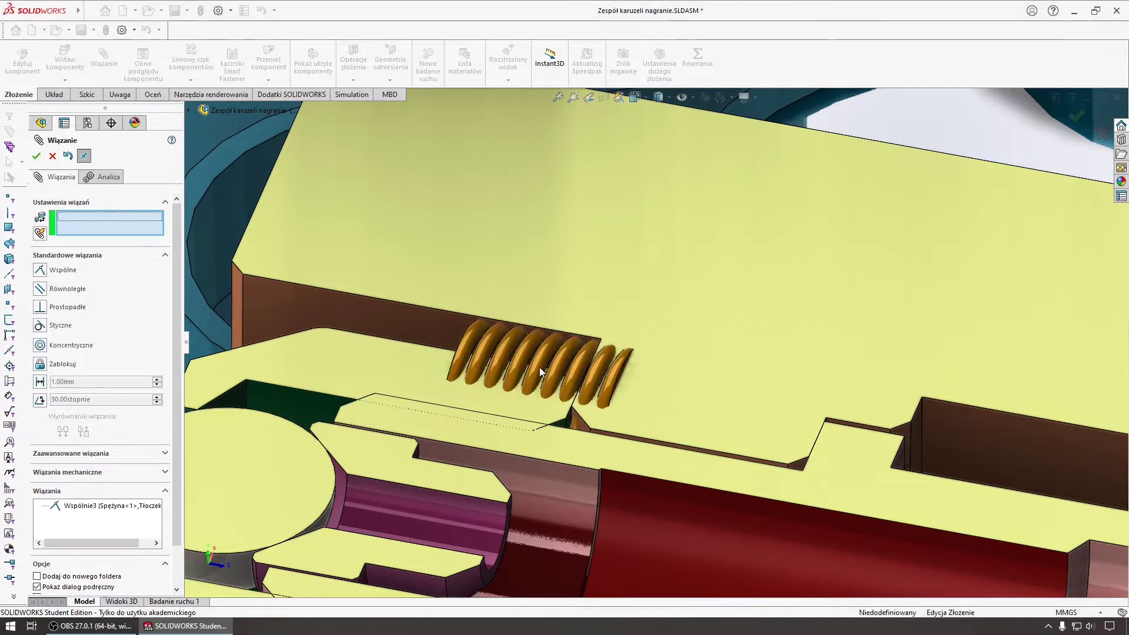
# Step: Cancel an extra mate on the spring's outer face and begin dragging the spring
pyautogui.press('z')
pyautogui.moveTo(331, 309); pyautogui.dragTo(587, 298, button='middle')
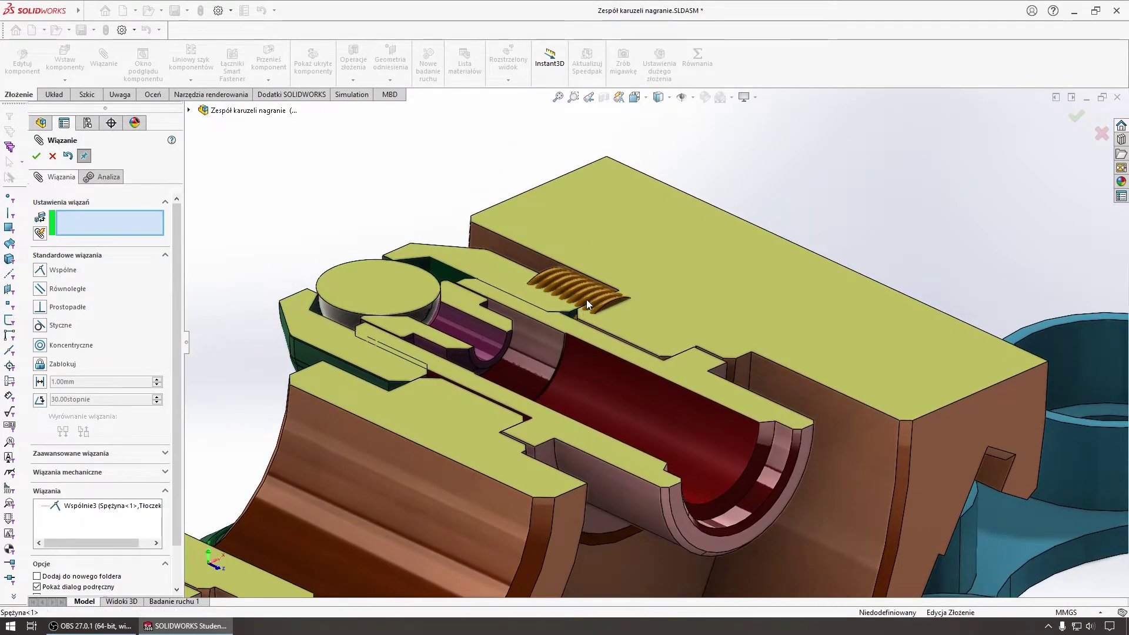
pyautogui.click(587, 299)
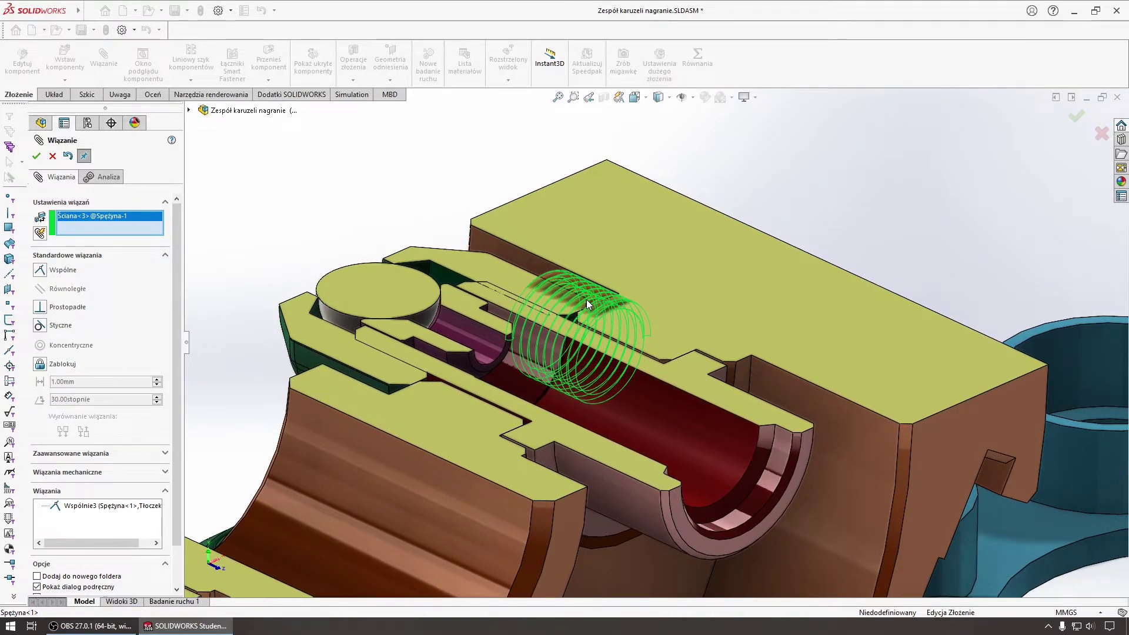
pyautogui.keyDown('ctrl'); pyautogui.moveTo(587, 299); pyautogui.dragTo(593, 314, button='middle'); pyautogui.keyUp('ctrl')
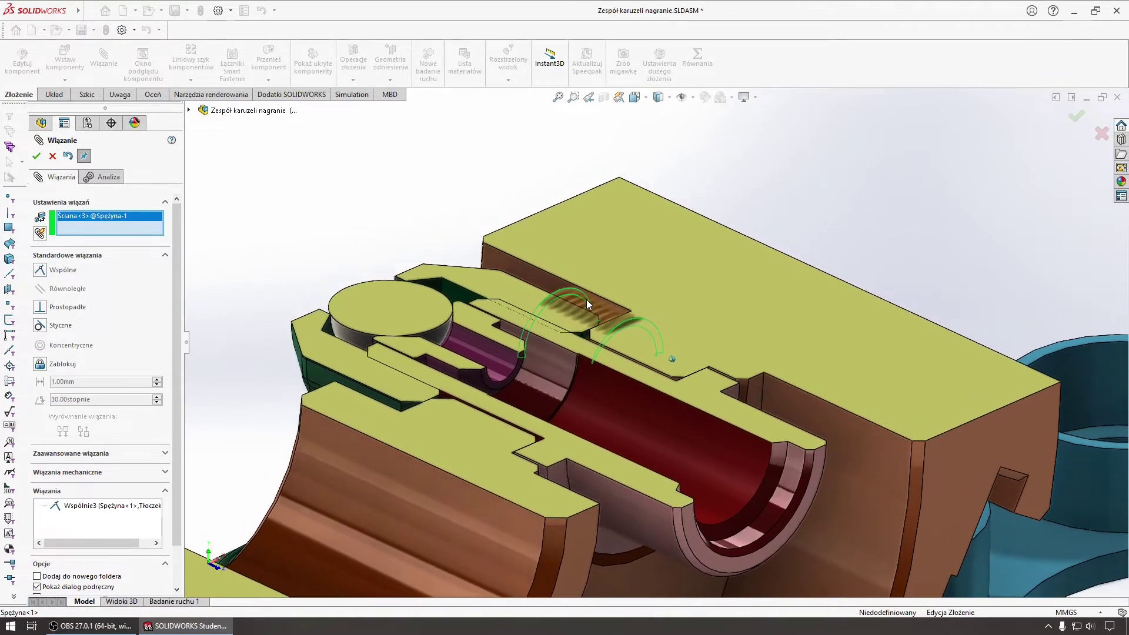
pyautogui.click(52, 160)
pyautogui.moveTo(605, 315); pyautogui.dragTo(659, 341)
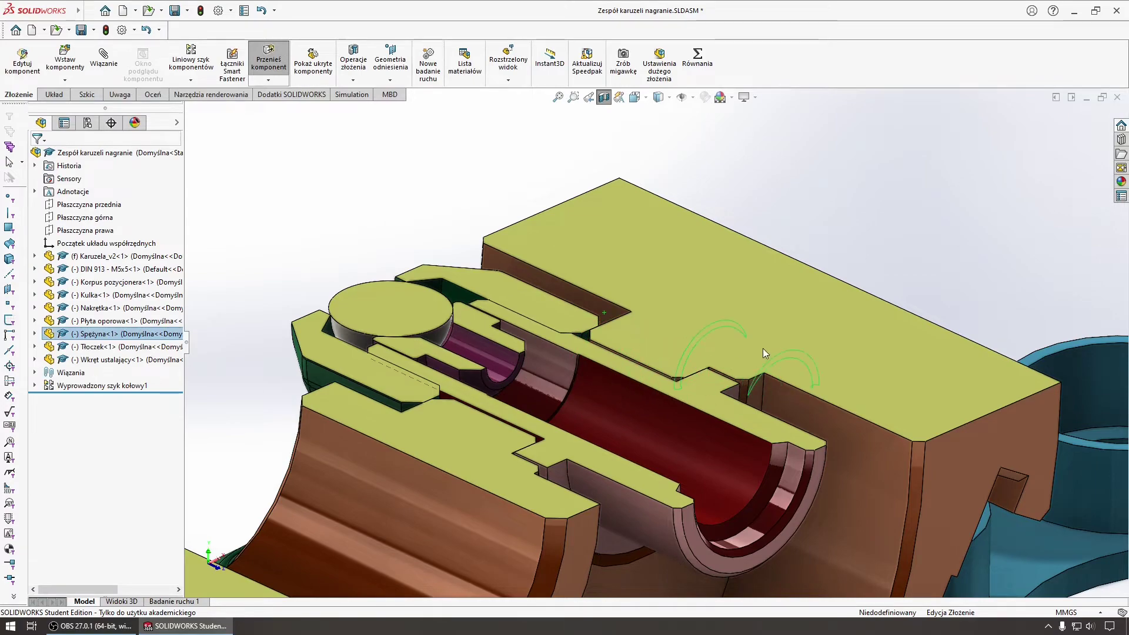
# Step: Drop the spring in its new position, orbit the section, and select Sprężyna<1> in the tree
pyautogui.moveTo(764, 353); pyautogui.dragTo(764, 406)
pyautogui.moveTo(471, 187)
pyautogui.mouseDown(button='middle')
pyautogui.moveTo(903, 459)
pyautogui.moveTo(838, 448)
pyautogui.moveTo(928, 456)
pyautogui.moveTo(916, 461)
pyautogui.moveTo(905, 441)
pyautogui.moveTo(887, 379)
pyautogui.moveTo(390, 296)
pyautogui.mouseUp(button='middle')
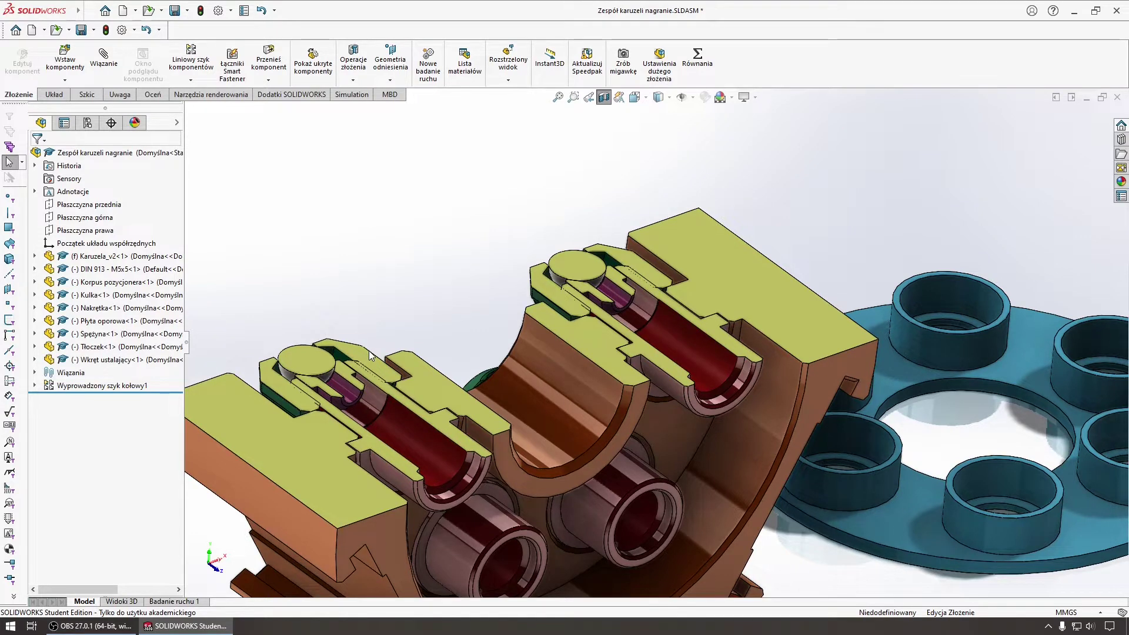
pyautogui.scroll(2, 362, 341)
pyautogui.hotkey('shift', 'Left')
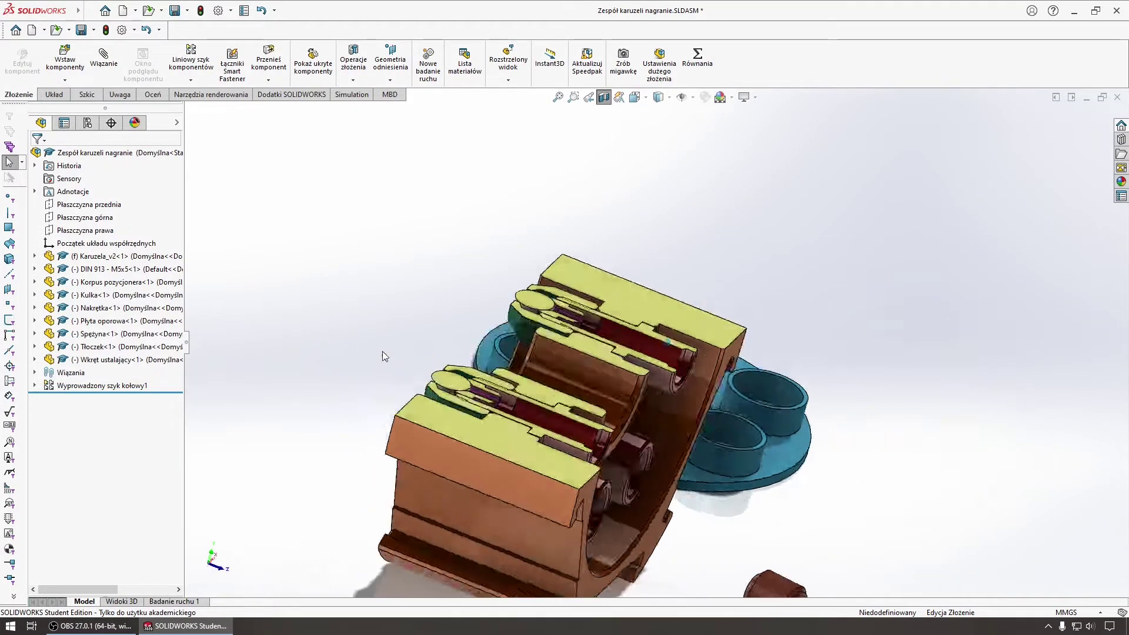
pyautogui.hotkey('shift', 'Left')
pyautogui.moveTo(371, 348); pyautogui.dragTo(504, 345, button='middle')
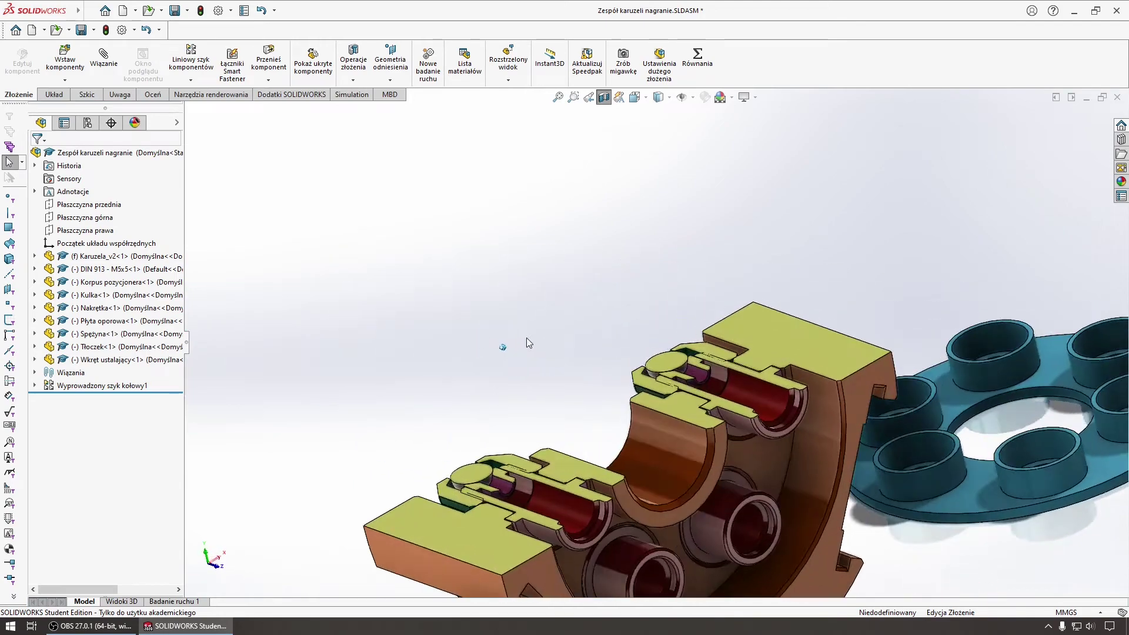
pyautogui.scroll(-2, 410, 401)
pyautogui.scroll(2, 448, 291)
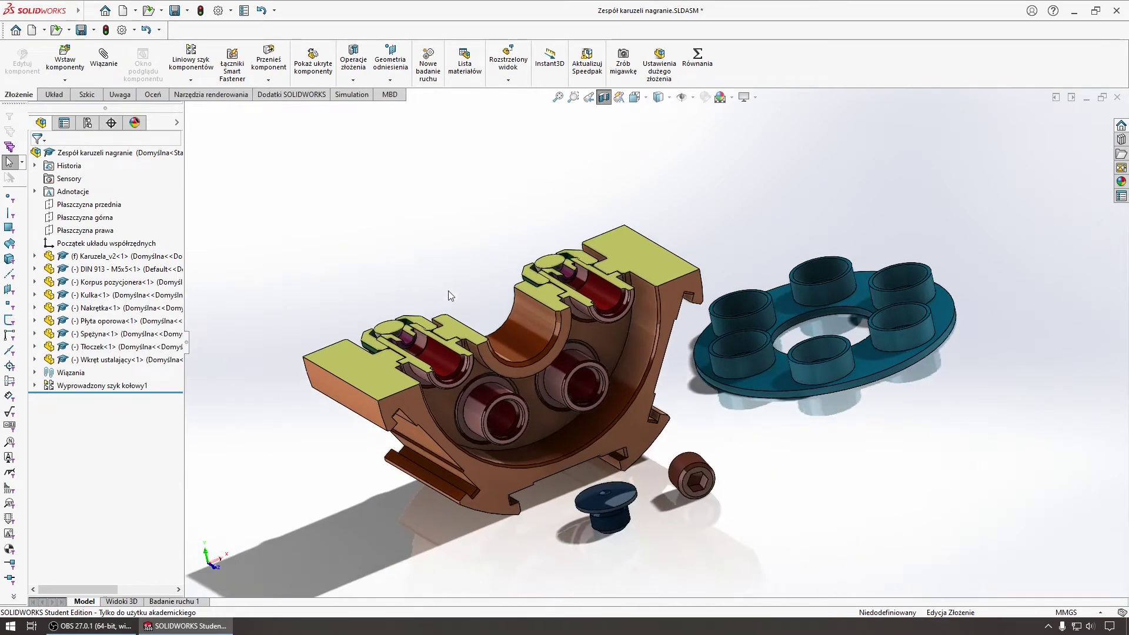
pyautogui.moveTo(549, 264)
pyautogui.mouseDown(button='middle')
pyautogui.moveTo(641, 305)
pyautogui.moveTo(690, 362)
pyautogui.moveTo(631, 352)
pyautogui.moveTo(800, 354)
pyautogui.moveTo(680, 347)
pyautogui.moveTo(434, 267)
pyautogui.mouseUp(button='middle')
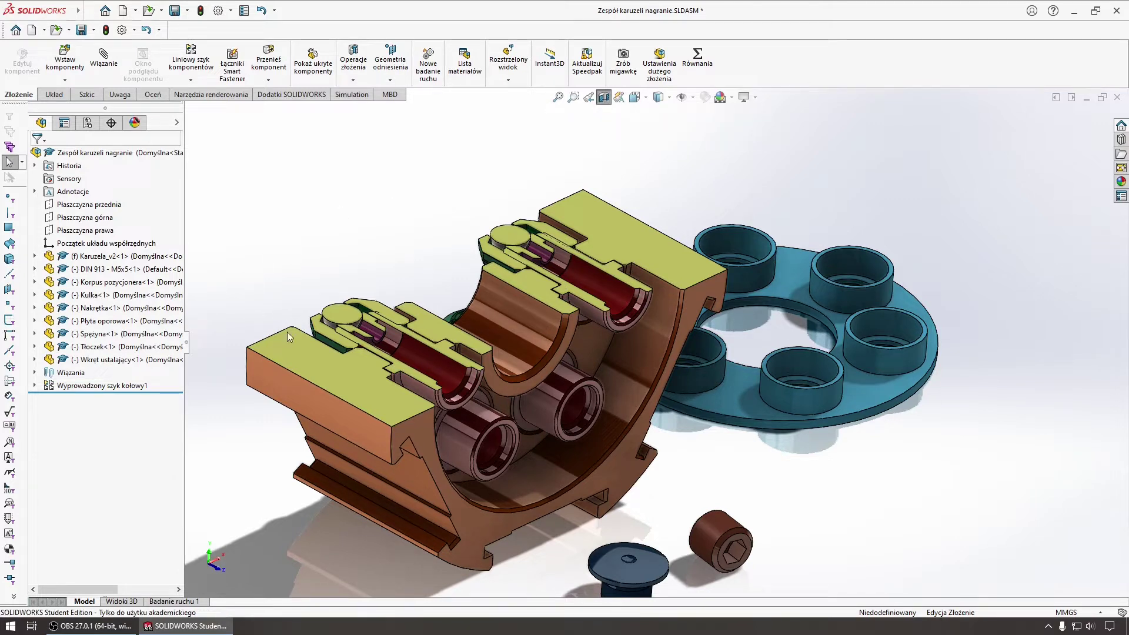
pyautogui.click(101, 336)
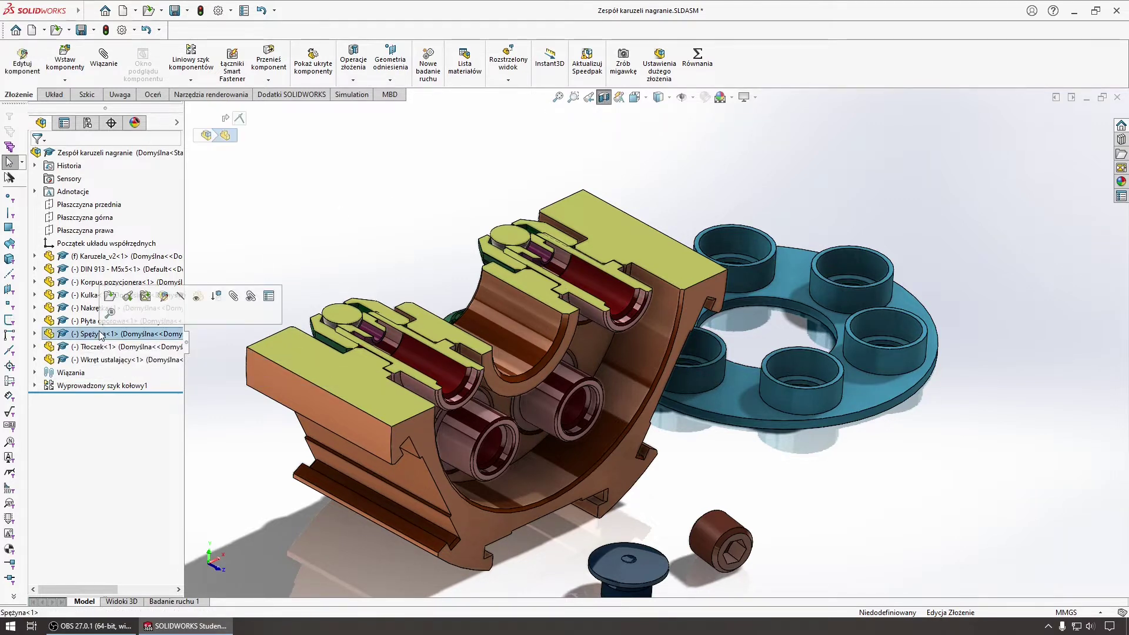
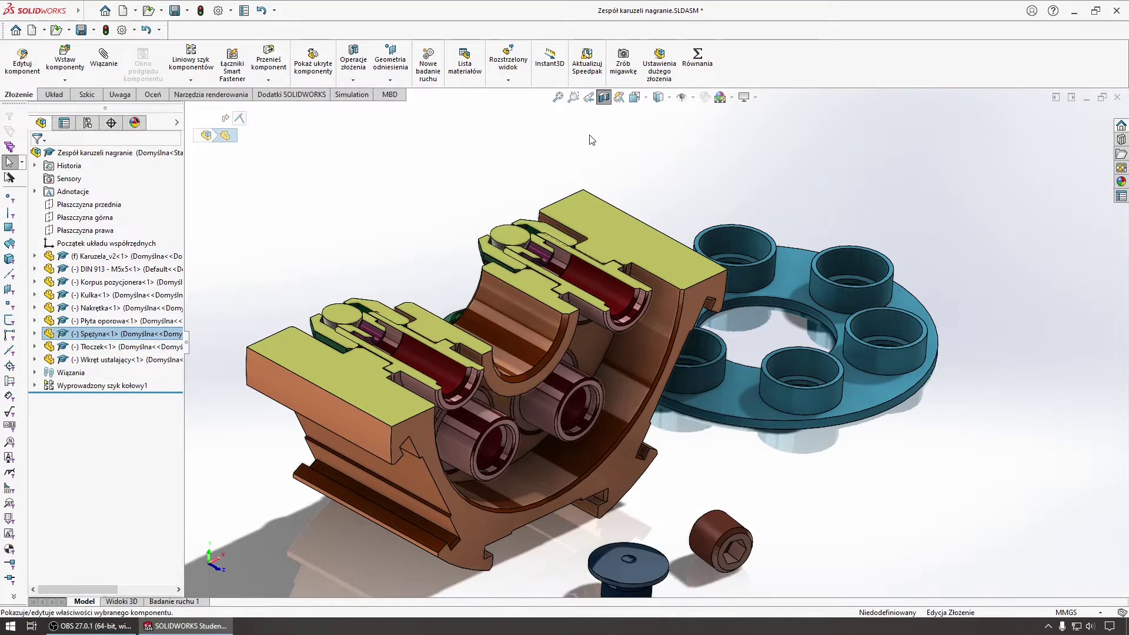
# Step: Toggle off the section view and select the Spężyna spring in the FeatureManager tree
pyautogui.rightClick(103, 336)
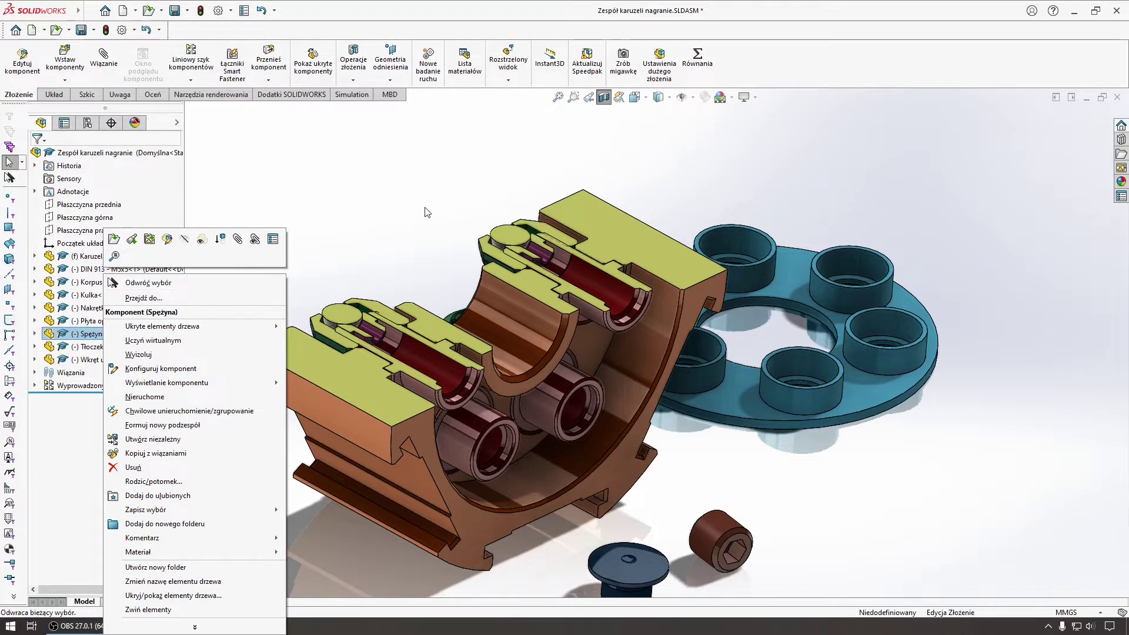
pyautogui.click(403, 204)
pyautogui.click(604, 97)
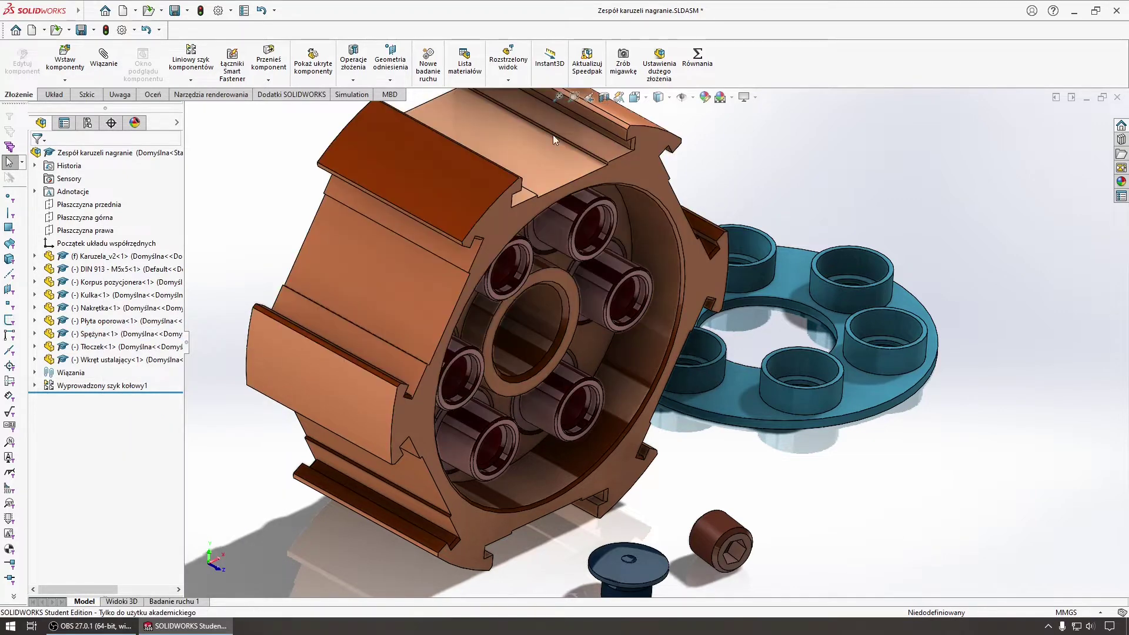
pyautogui.click(112, 339)
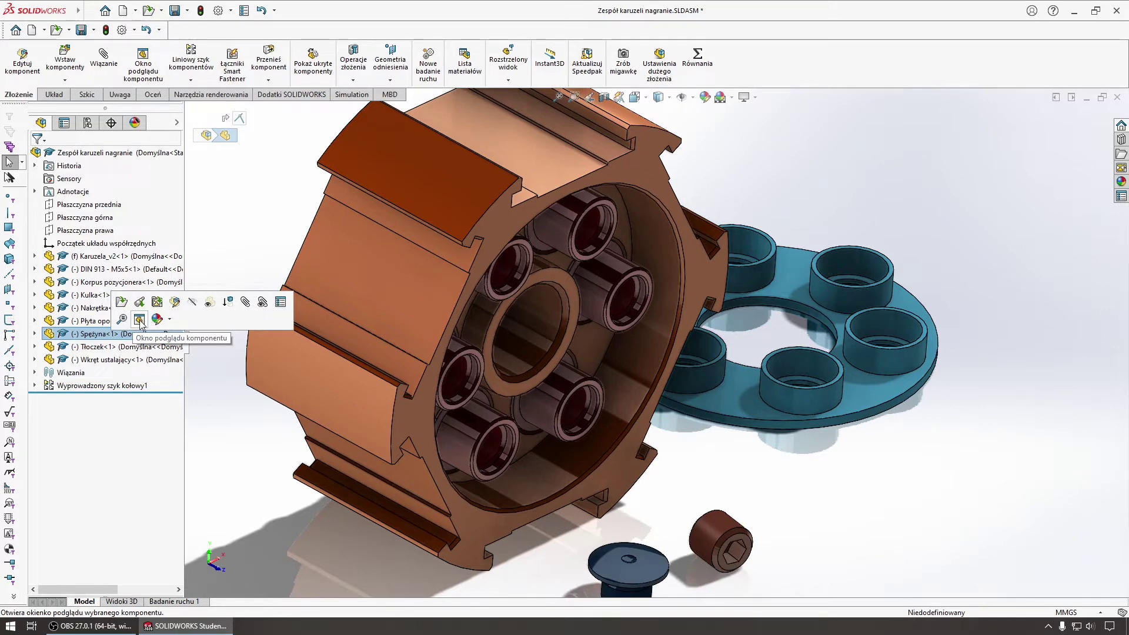
# Step: Open Spężyna in the Component Preview Window and orbit the assembly to see inside the carousel
pyautogui.click(139, 320)
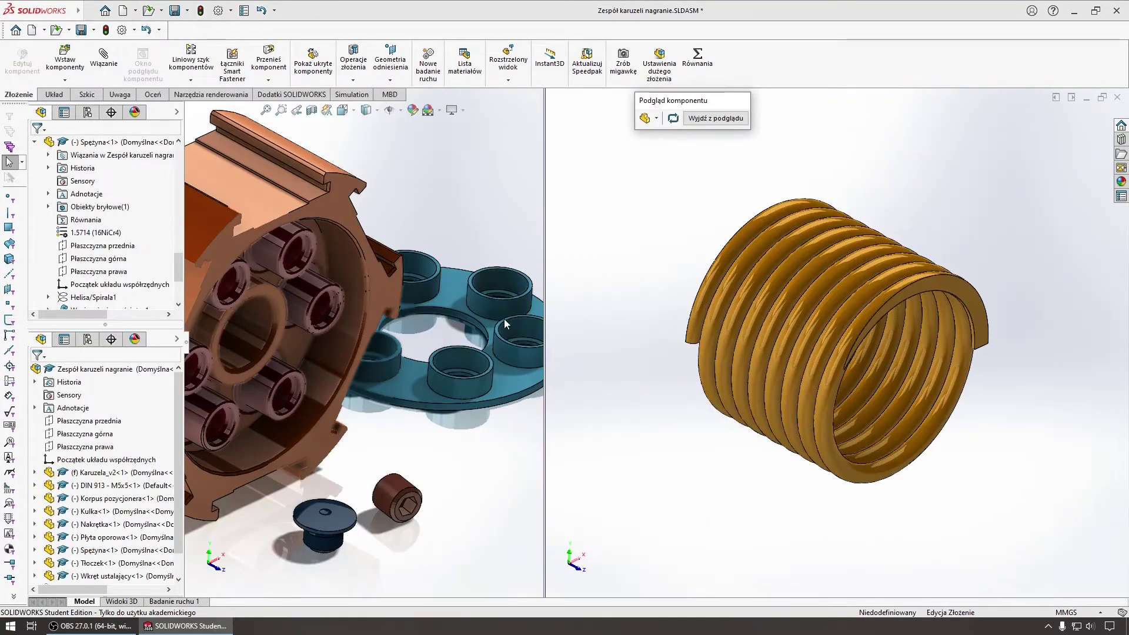
pyautogui.scroll(2, 449, 238)
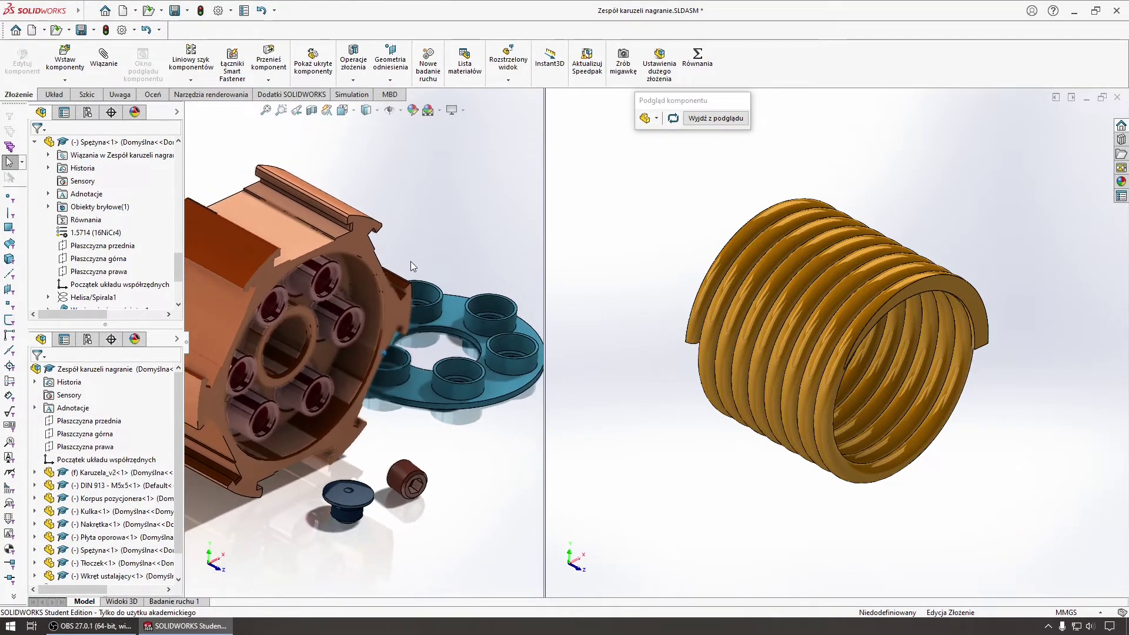
pyautogui.scroll(2, 411, 261)
pyautogui.moveTo(411, 261)
pyautogui.mouseDown(button='middle')
pyautogui.moveTo(481, 266)
pyautogui.moveTo(461, 308)
pyautogui.moveTo(589, 337)
pyautogui.moveTo(821, 305)
pyautogui.moveTo(779, 310)
pyautogui.mouseUp(button='middle')
pyautogui.click(803, 305)
pyautogui.click(640, 275)
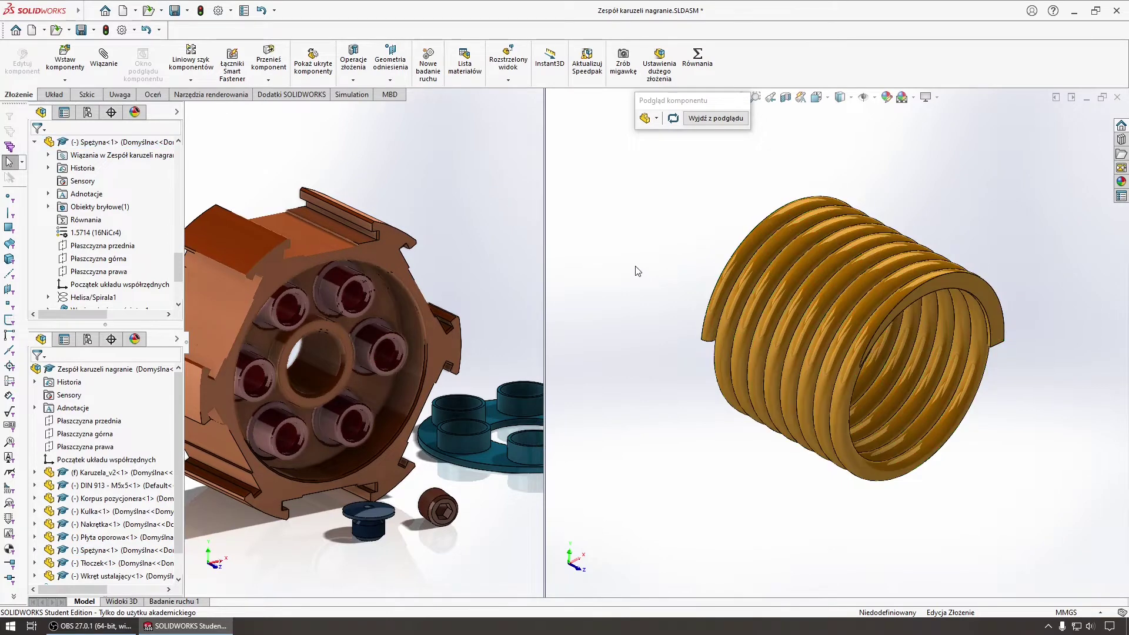
pyautogui.moveTo(447, 236); pyautogui.dragTo(876, 340, button='middle')
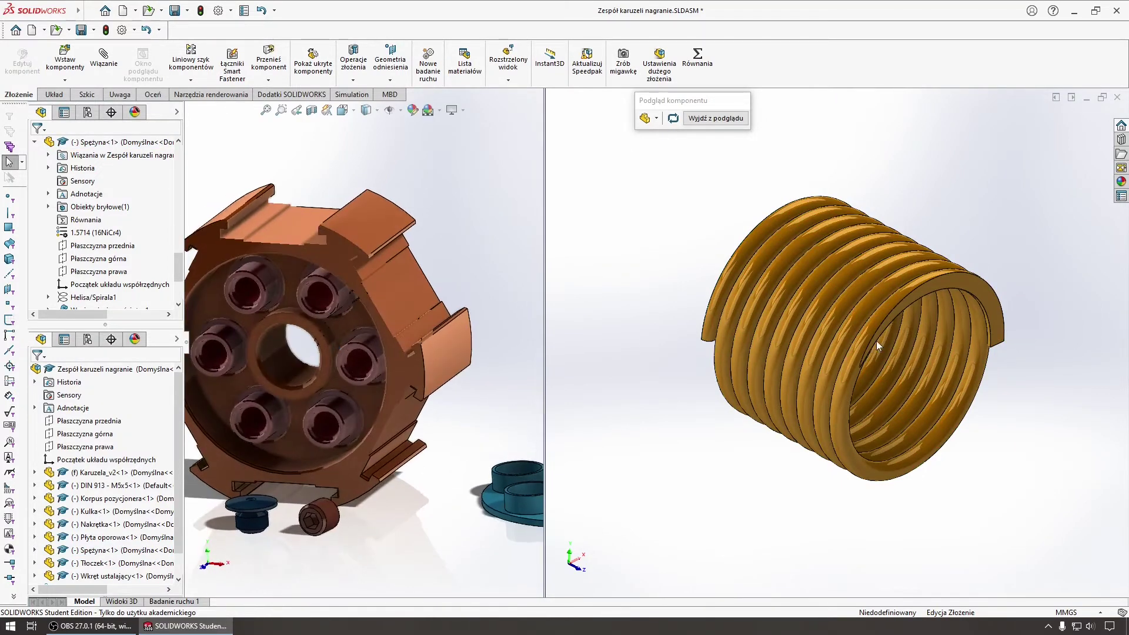
# Step: Shift the spring right, then left, in the preview and set the assembly to front view
pyautogui.moveTo(810, 332)
pyautogui.mouseDown()
pyautogui.moveTo(1051, 339)
pyautogui.moveTo(1022, 333)
pyautogui.moveTo(964, 338)
pyautogui.moveTo(1085, 372)
pyautogui.moveTo(1063, 357)
pyautogui.moveTo(1103, 359)
pyautogui.moveTo(1091, 370)
pyautogui.mouseUp()
pyautogui.click(515, 415)
pyautogui.hotkey('ctrl', '1')
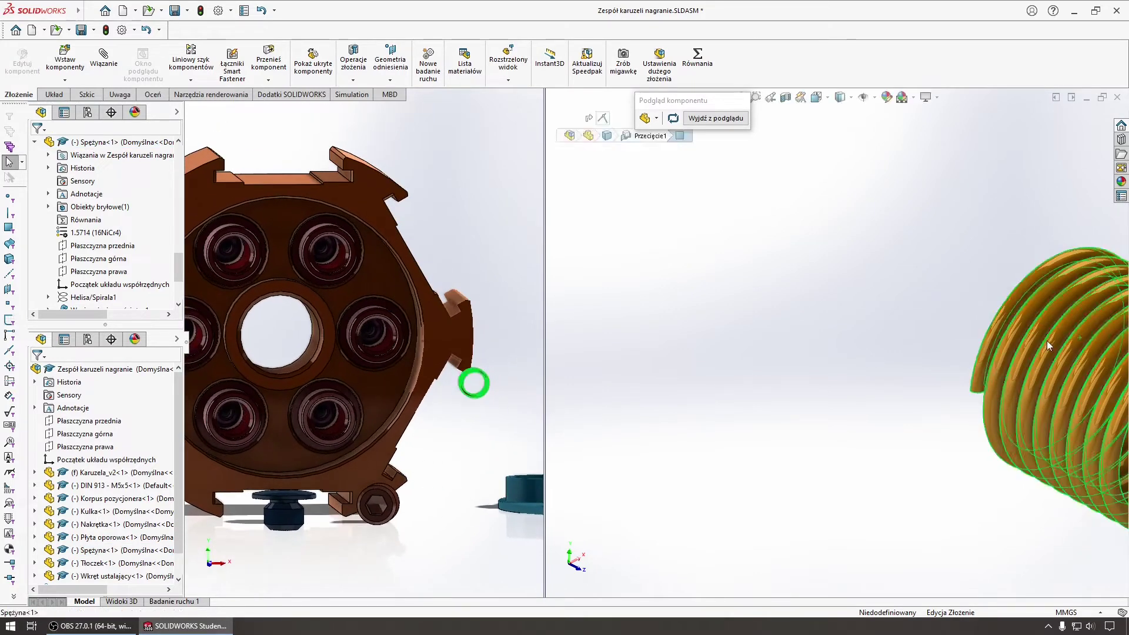
pyautogui.moveTo(1047, 341)
pyautogui.mouseDown()
pyautogui.moveTo(911, 327)
pyautogui.moveTo(806, 291)
pyautogui.moveTo(949, 316)
pyautogui.moveTo(1057, 380)
pyautogui.moveTo(872, 340)
pyautogui.mouseUp()
pyautogui.press('Escape')
pyautogui.moveTo(871, 340)
pyautogui.mouseDown(button='middle')
pyautogui.moveTo(792, 325)
pyautogui.moveTo(706, 331)
pyautogui.mouseUp(button='middle')
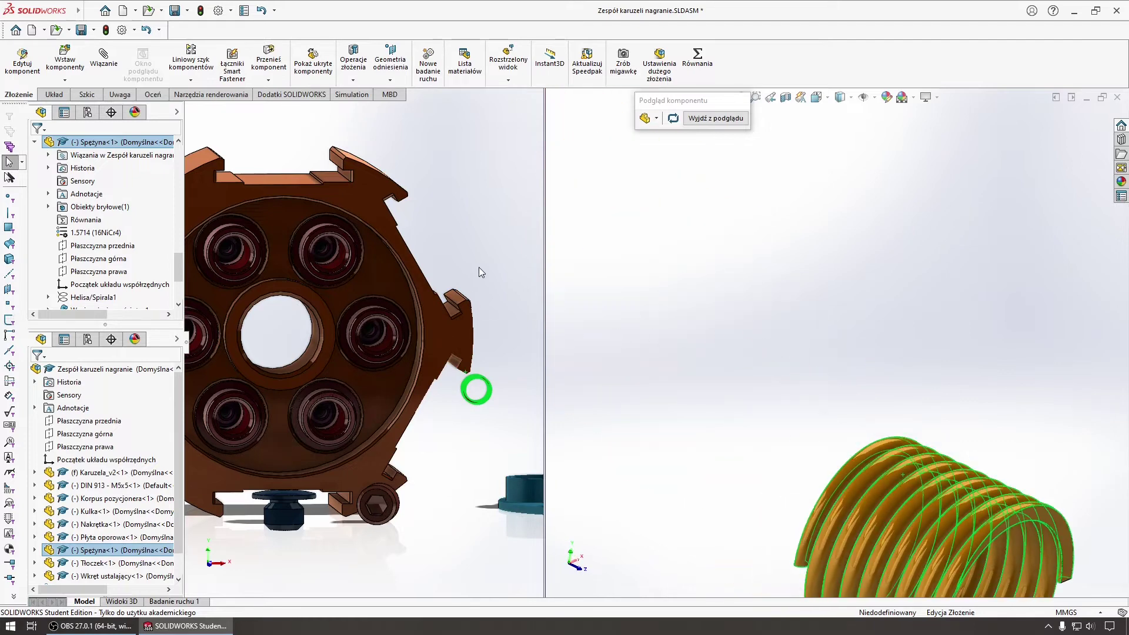
# Step: Set the assembly to isometric view, fit it, and reorient the spring in the preview
pyautogui.click(485, 324)
pyautogui.hotkey('ctrl', '7')
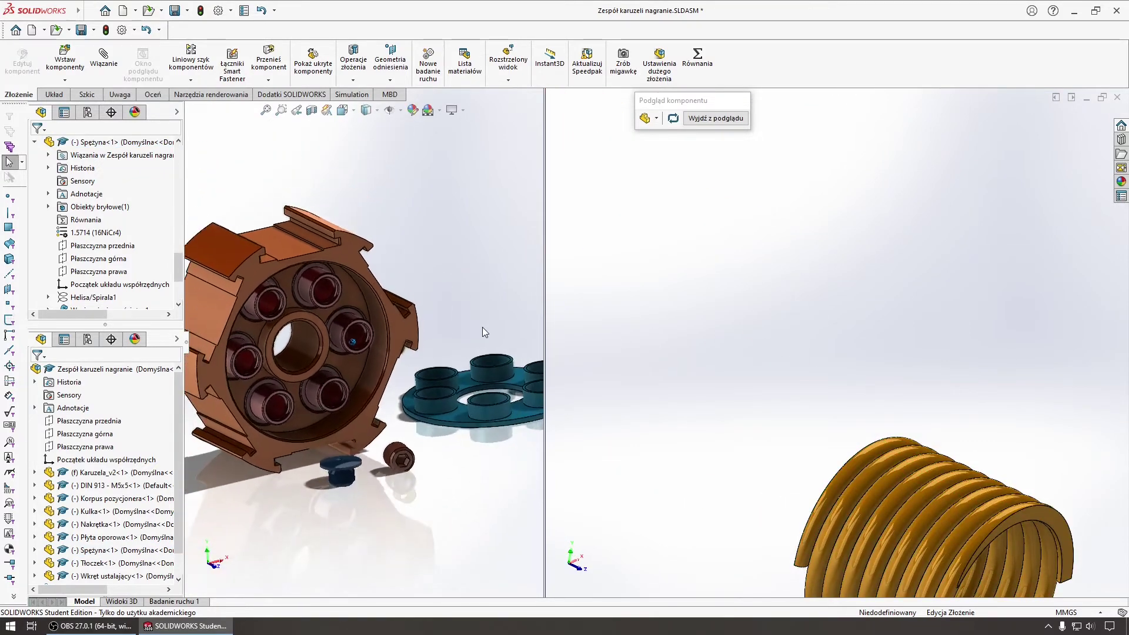
pyautogui.press('f')
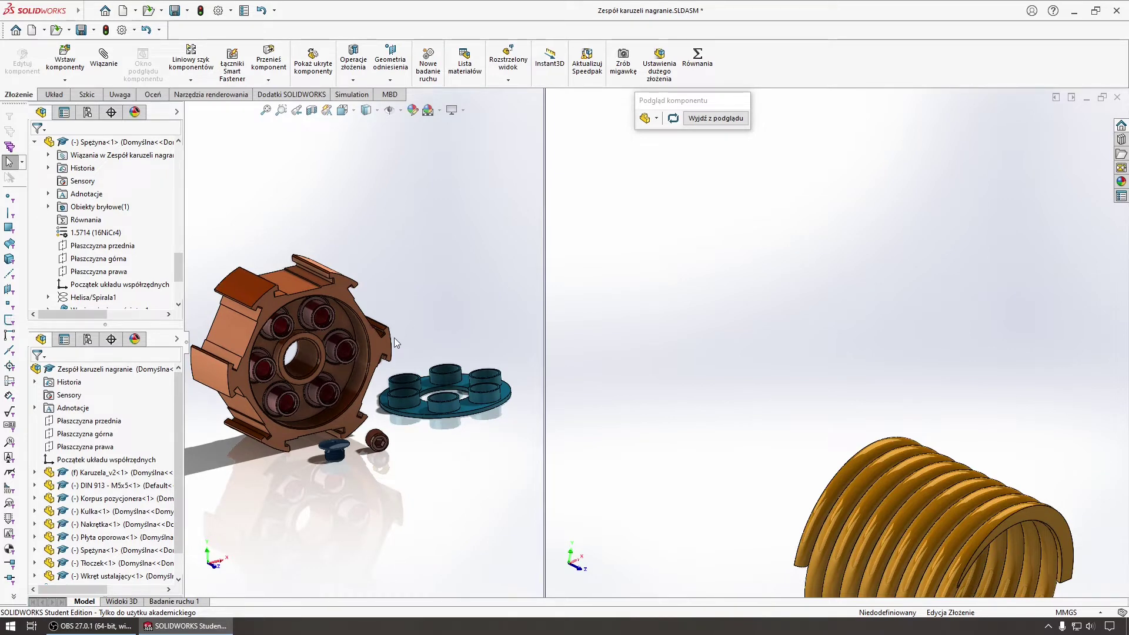
pyautogui.moveTo(437, 270); pyautogui.dragTo(430, 272, button='middle')
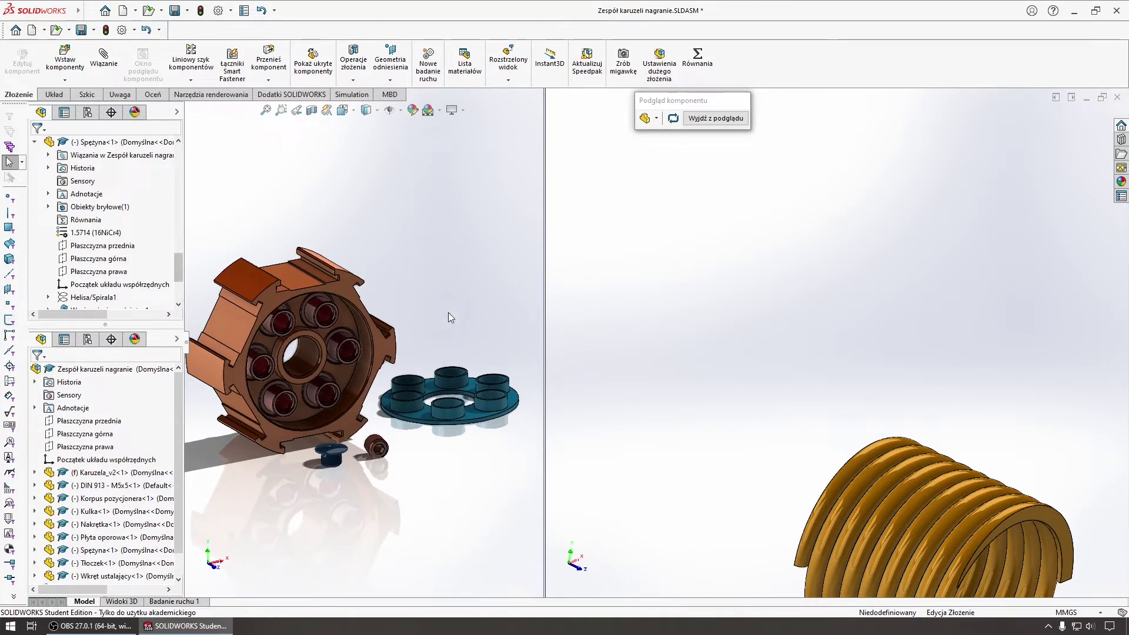
pyautogui.moveTo(458, 314); pyautogui.dragTo(470, 317, button='middle')
pyautogui.moveTo(764, 388)
pyautogui.mouseDown(button='middle')
pyautogui.moveTo(724, 425)
pyautogui.moveTo(681, 416)
pyautogui.moveTo(690, 398)
pyautogui.moveTo(678, 392)
pyautogui.moveTo(744, 366)
pyautogui.moveTo(641, 345)
pyautogui.moveTo(715, 358)
pyautogui.moveTo(777, 351)
pyautogui.mouseUp(button='middle')
# Step: Select the spring's axis Oś1 from the tree as the first mate reference
pyautogui.click(786, 283)
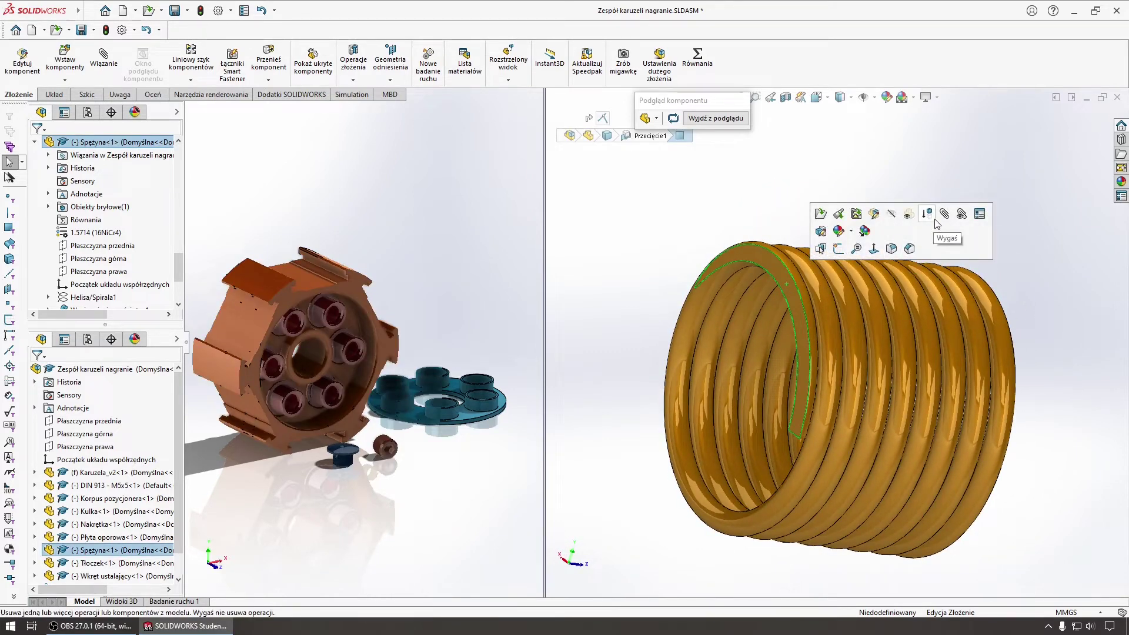
pyautogui.click(419, 279)
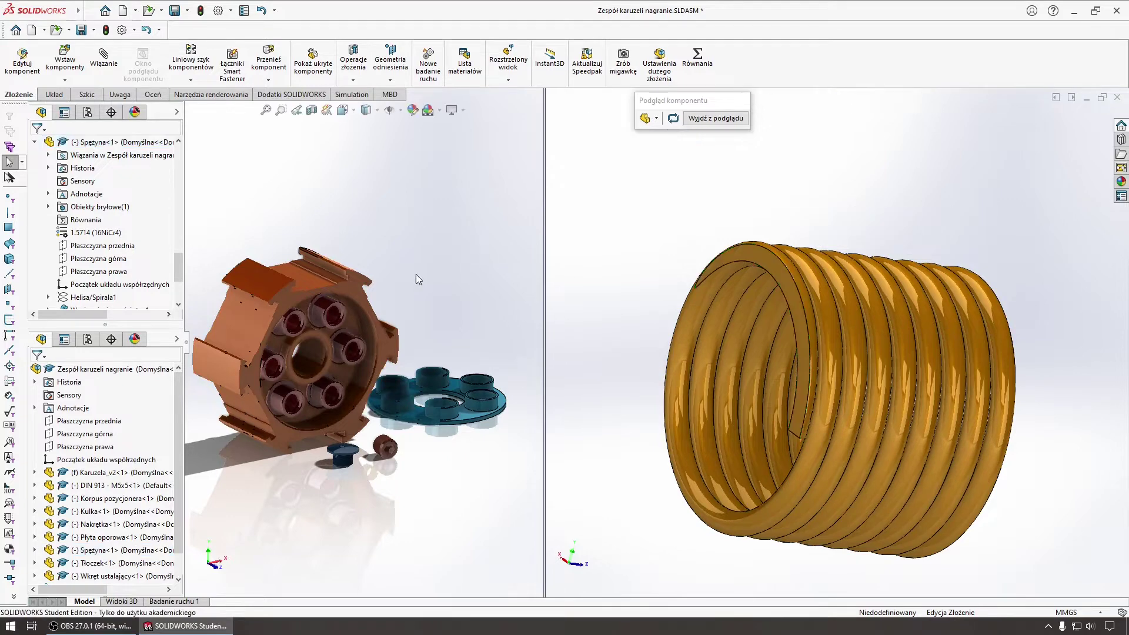
pyautogui.click(34, 550)
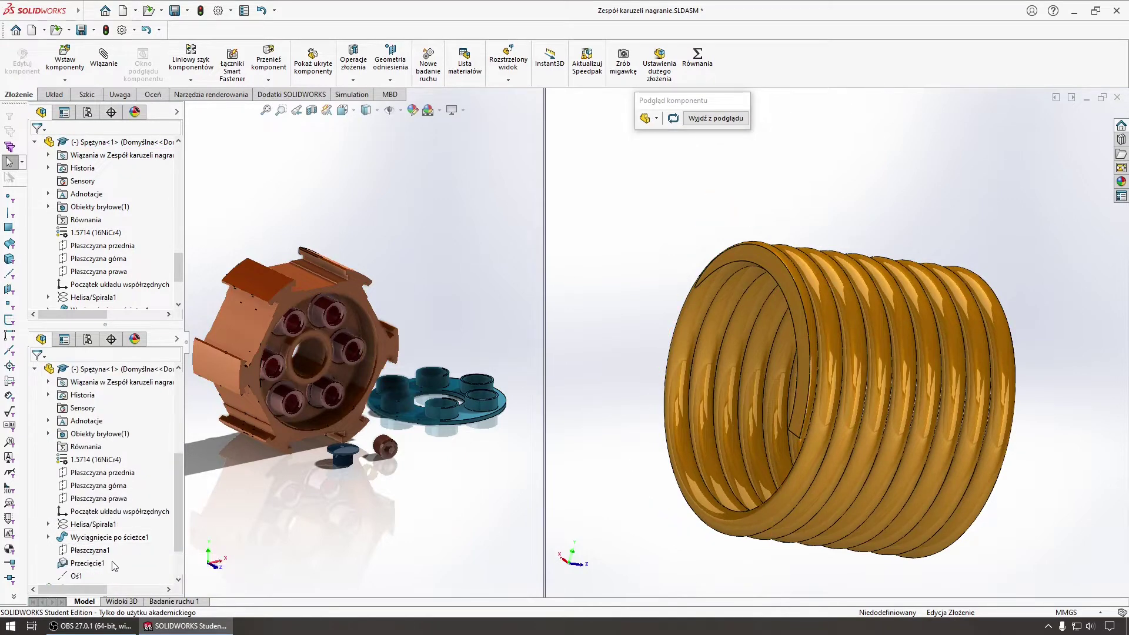
pyautogui.click(72, 577)
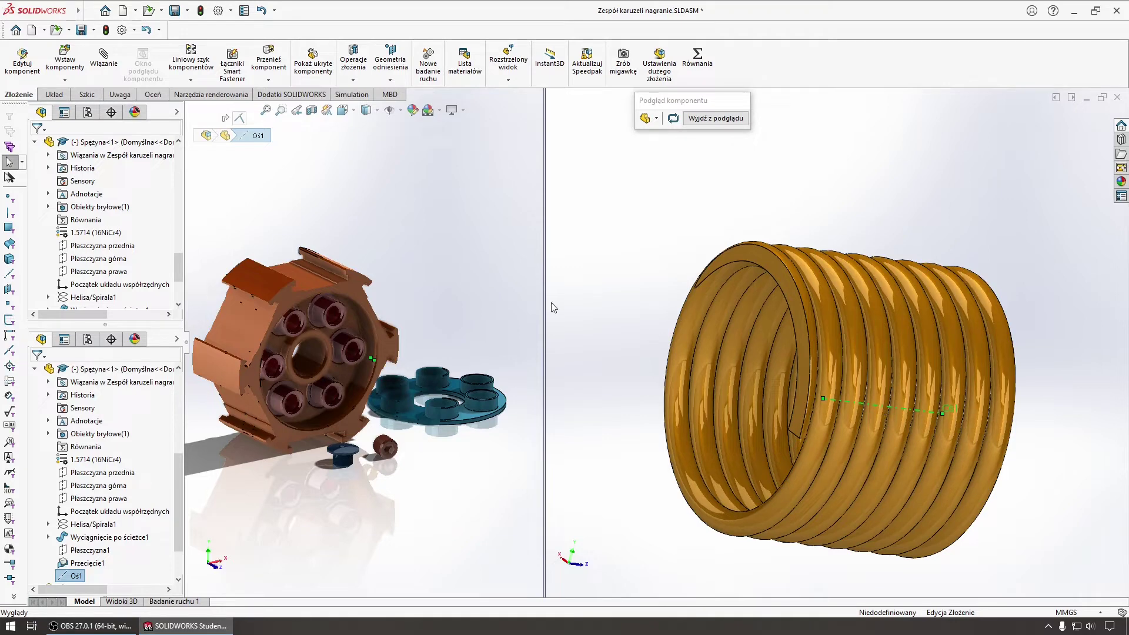
pyautogui.click(103, 75)
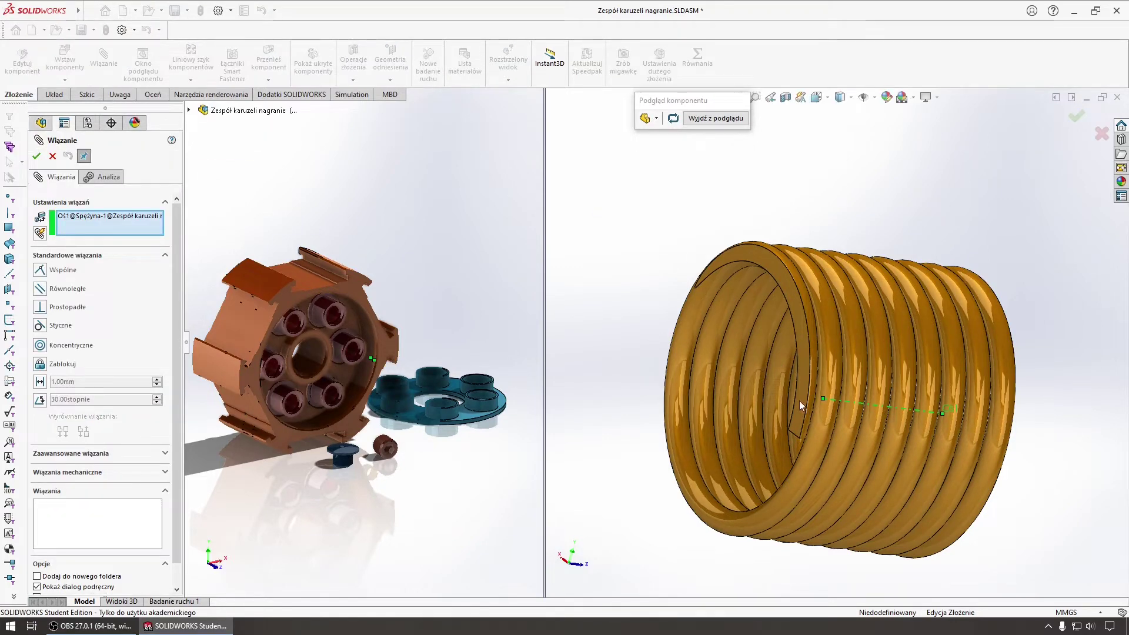
# Step: Mate Oś1 concentric to a Korpus pozycjonera hole face and exit the component preview
pyautogui.moveTo(910, 411); pyautogui.dragTo(867, 411, button='middle')
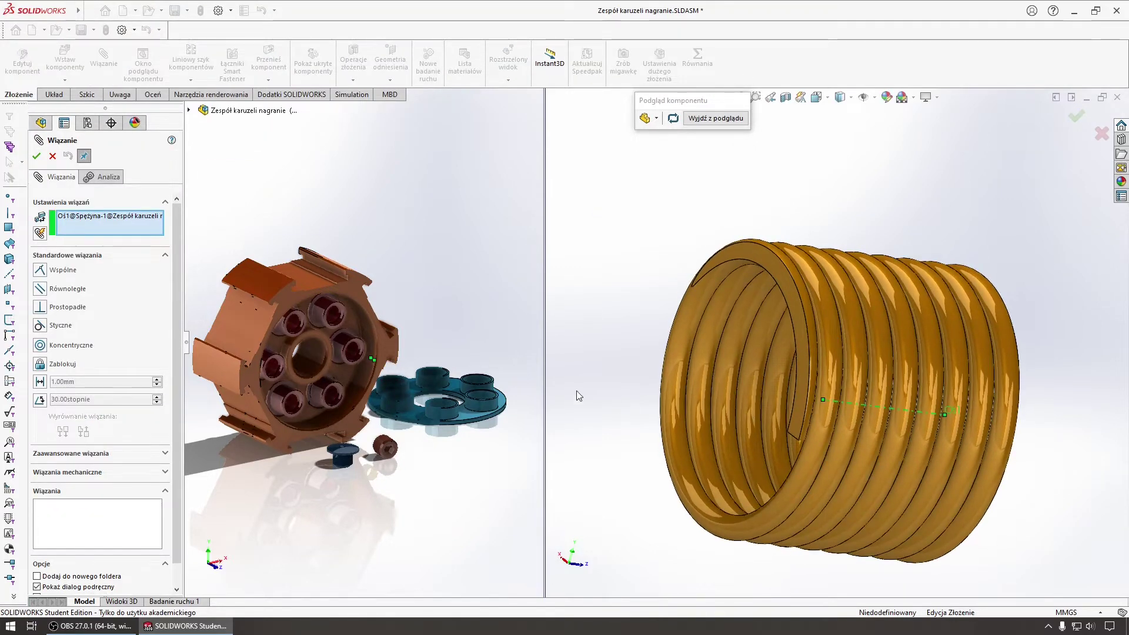
pyautogui.scroll(-5, 360, 351)
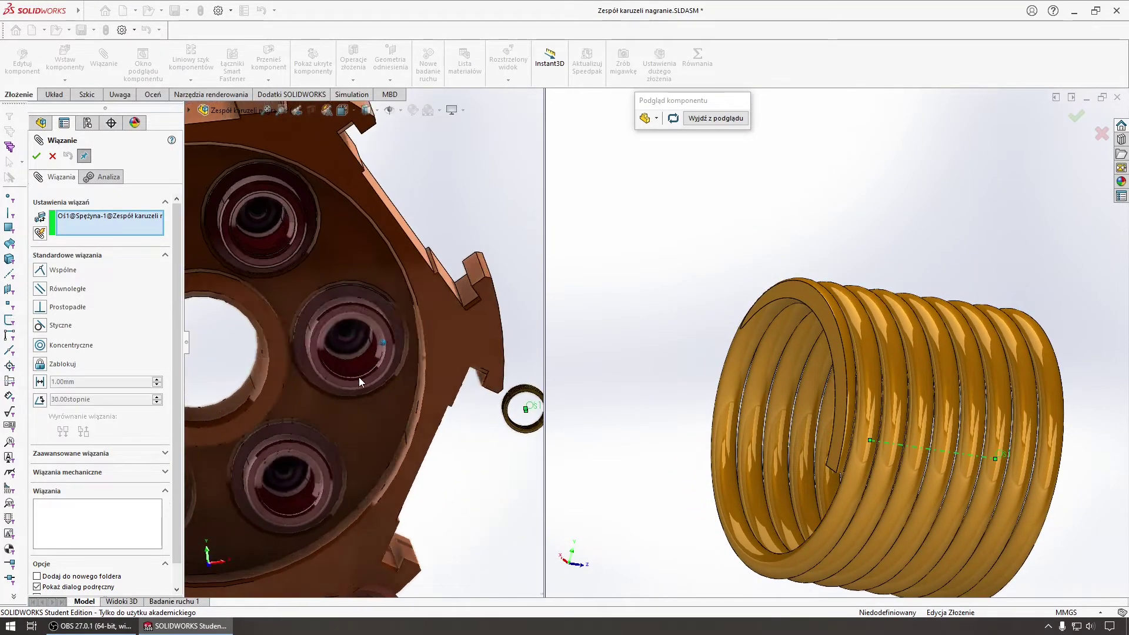
pyautogui.click(370, 352)
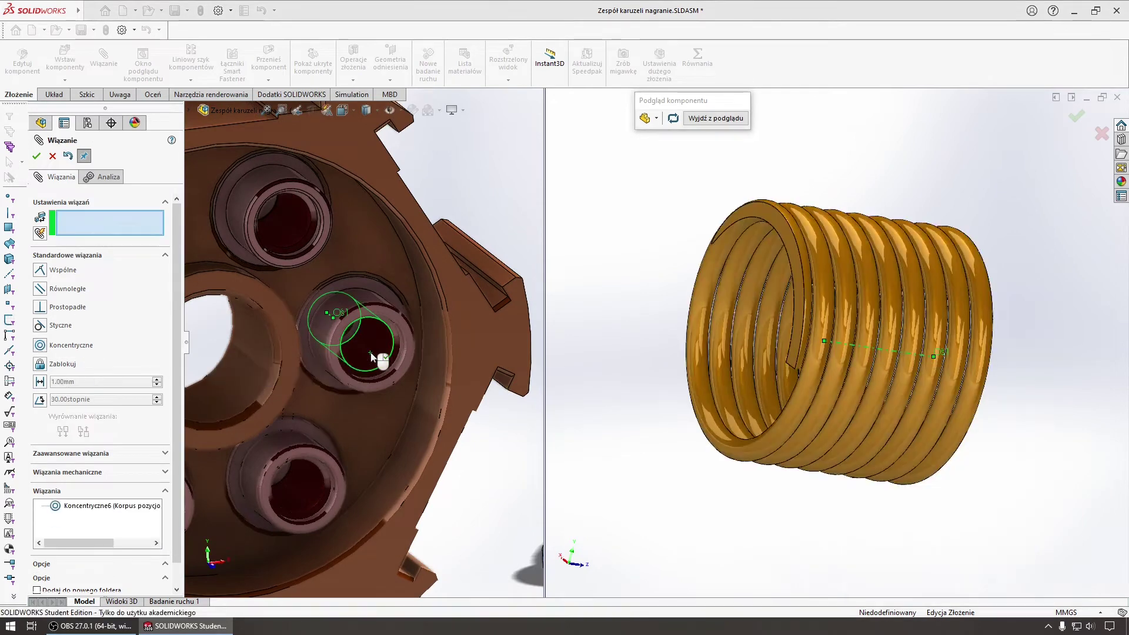
pyautogui.scroll(5, 380, 353)
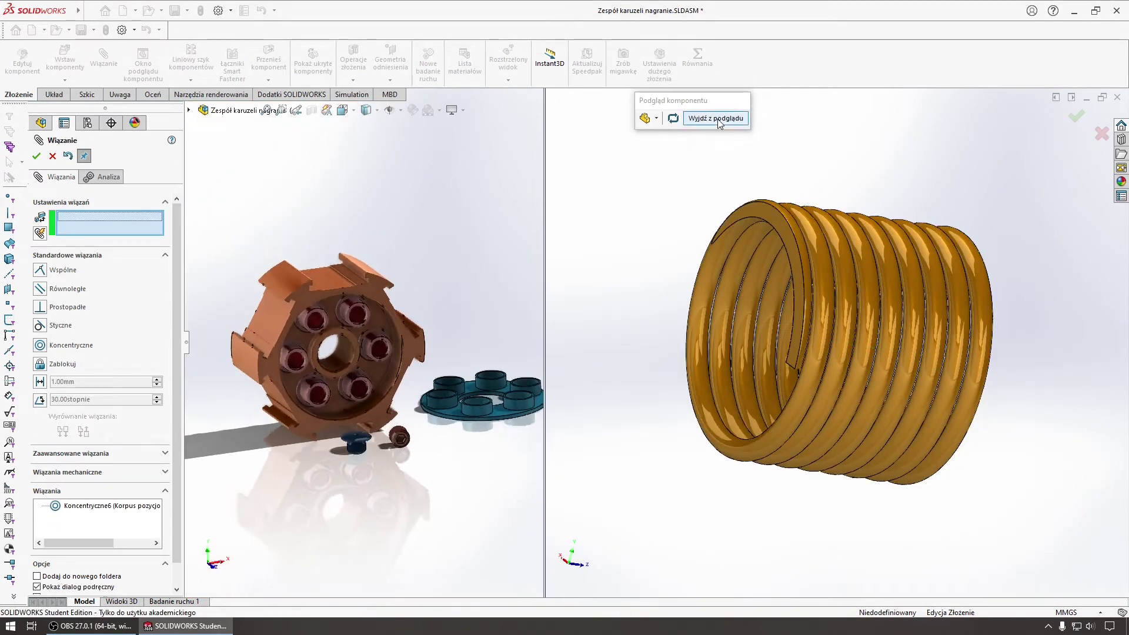
pyautogui.click(719, 120)
# Step: Leave the component preview and turn the section view back on
pyautogui.click(591, 318)
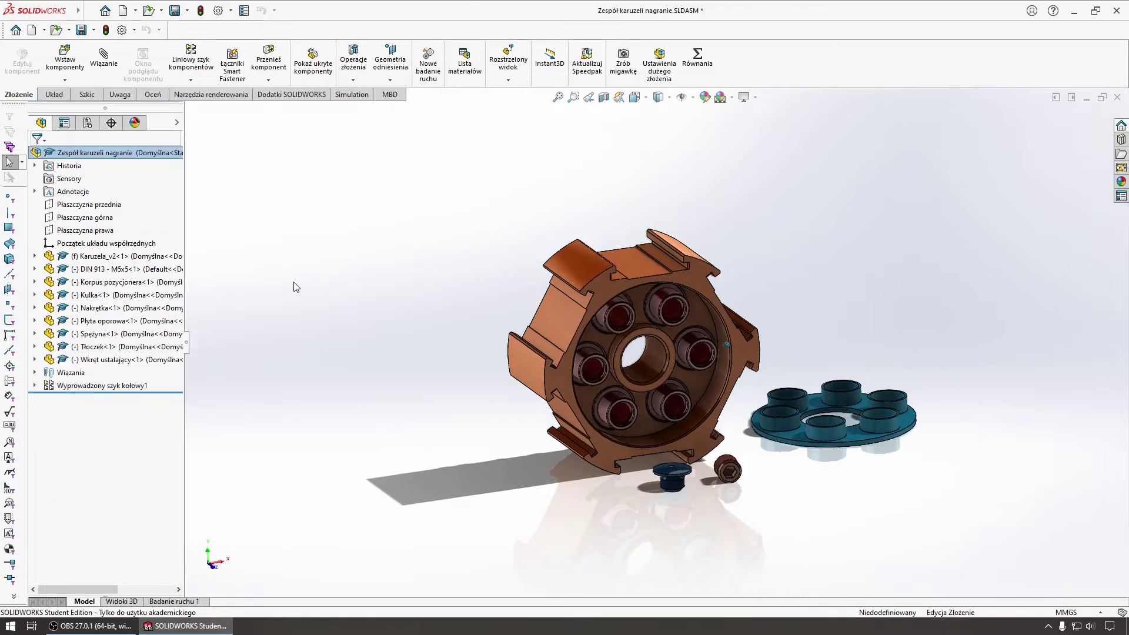
pyautogui.click(604, 98)
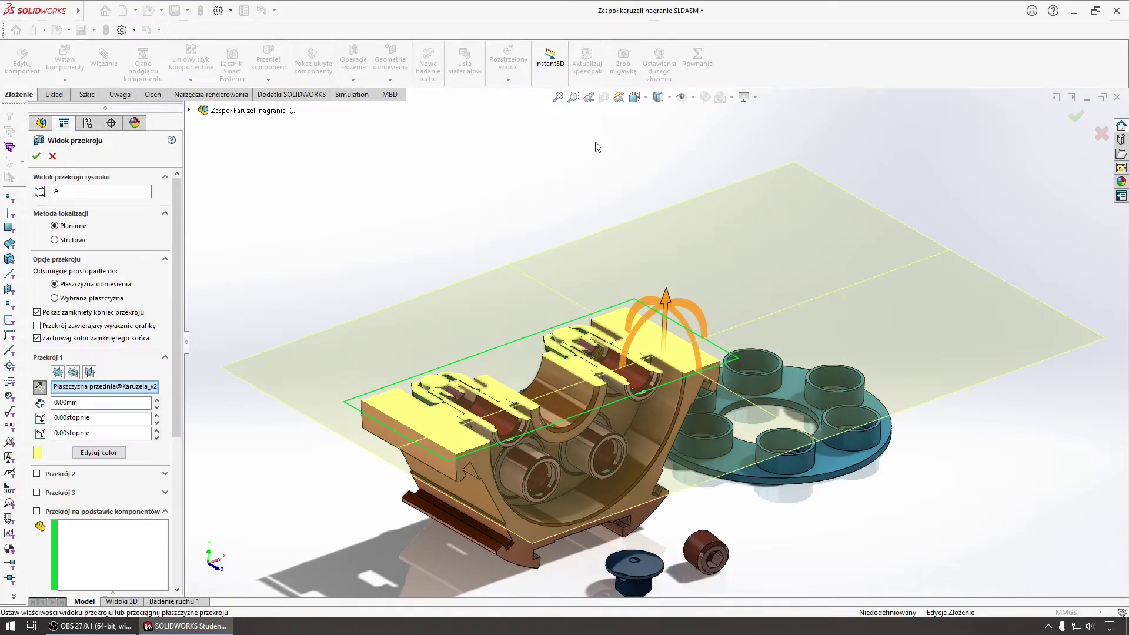
pyautogui.click(36, 156)
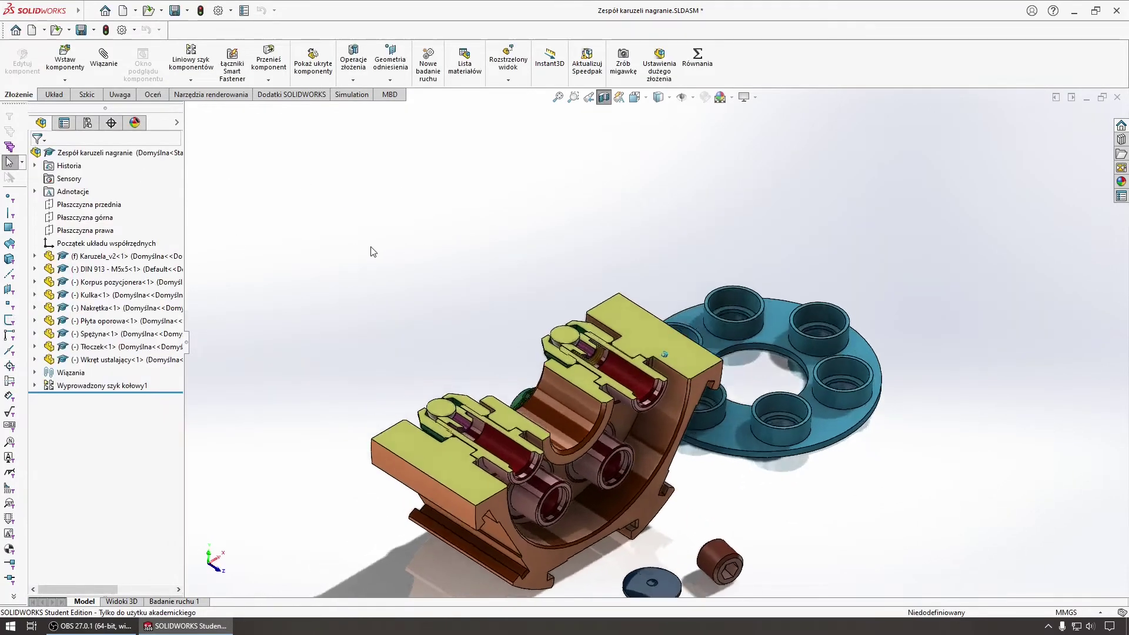
pyautogui.scroll(-3, 556, 344)
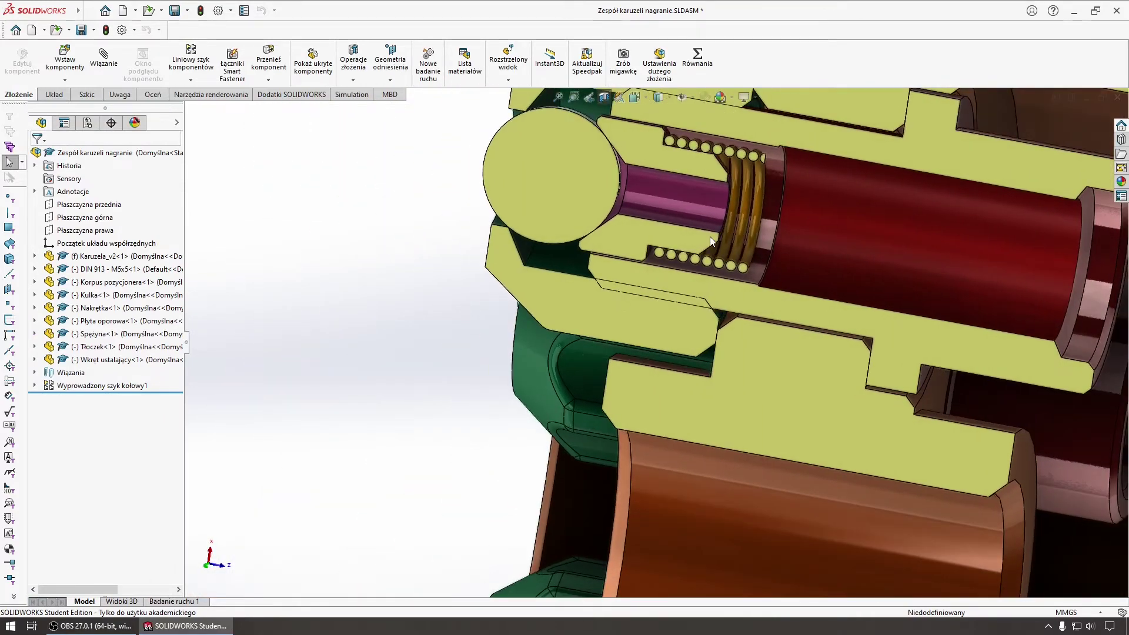
pyautogui.scroll(-5, 710, 236)
pyautogui.scroll(-3, 725, 180)
pyautogui.scroll(3, 655, 259)
# Step: Orbit and zoom to a close frontal view of the sectioned plunger holders beside the blue plate
pyautogui.moveTo(563, 297); pyautogui.dragTo(556, 306, button='middle')
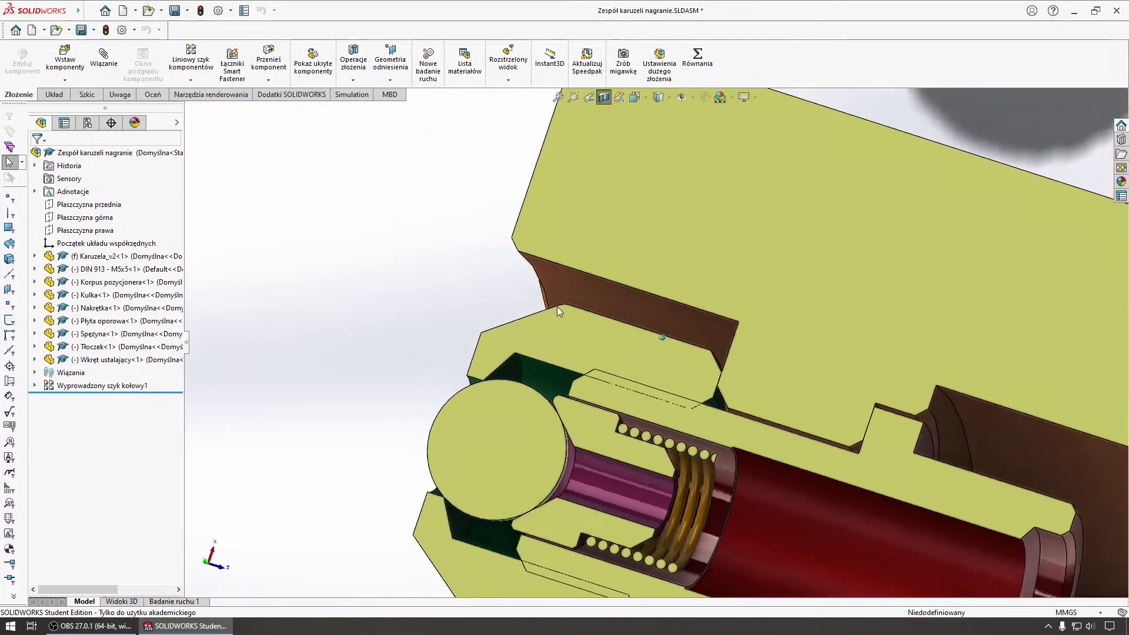
pyautogui.scroll(-4, 607, 456)
pyautogui.scroll(5, 587, 433)
pyautogui.moveTo(562, 418)
pyautogui.mouseDown(button='middle')
pyautogui.moveTo(573, 414)
pyautogui.moveTo(405, 383)
pyautogui.mouseUp(button='middle')
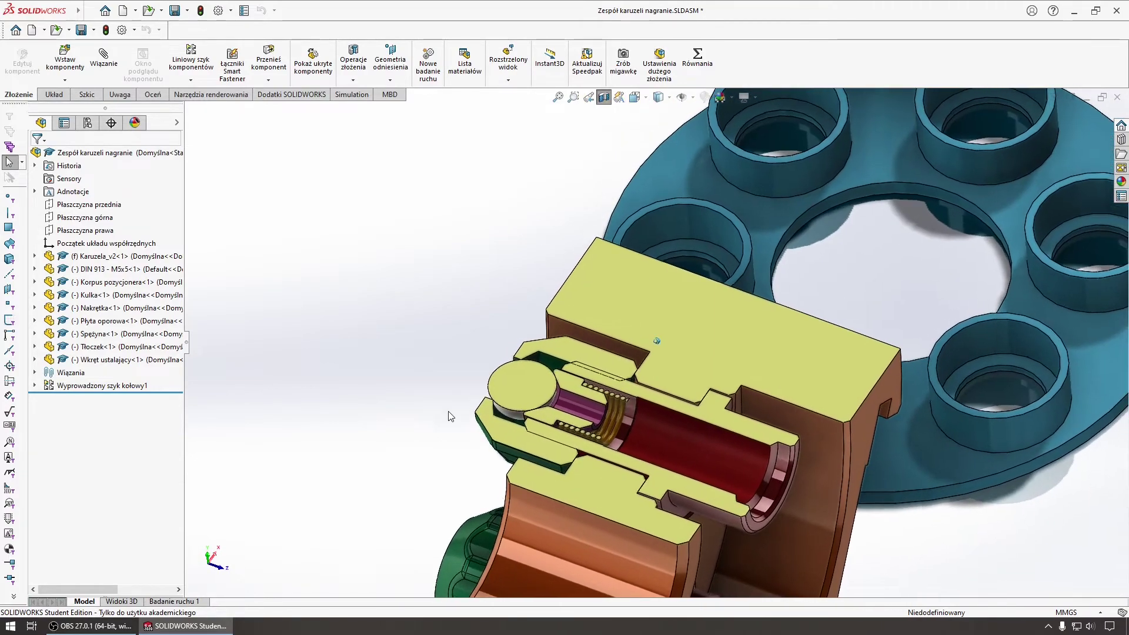
pyautogui.press('Down')
pyautogui.press('Down')
pyautogui.press('Down')
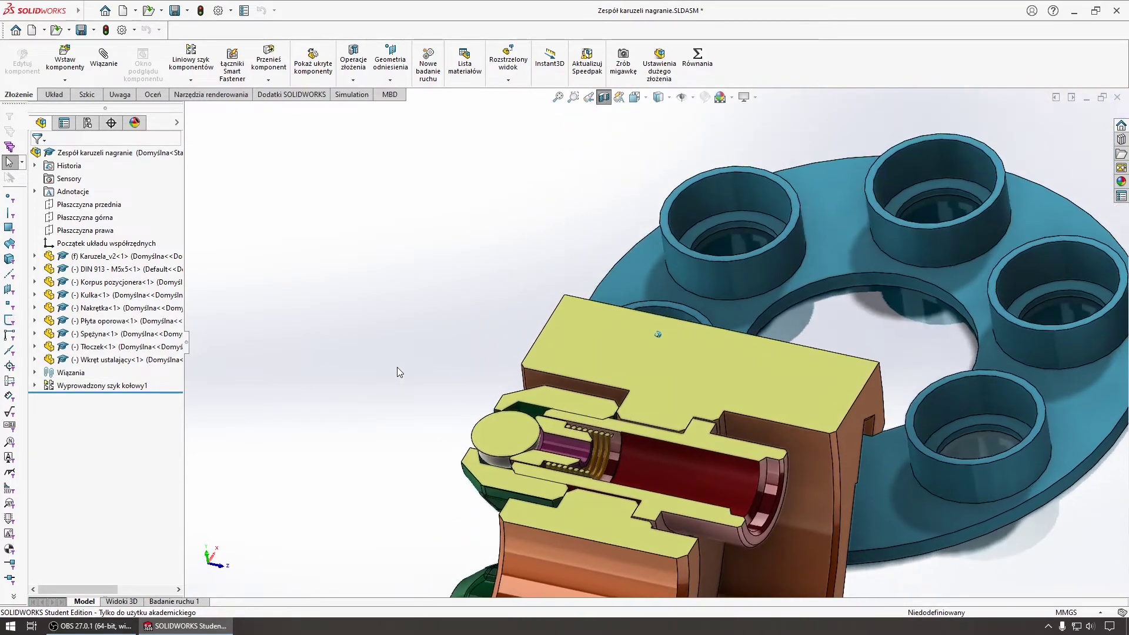
pyautogui.press('Down')
pyautogui.press('Down')
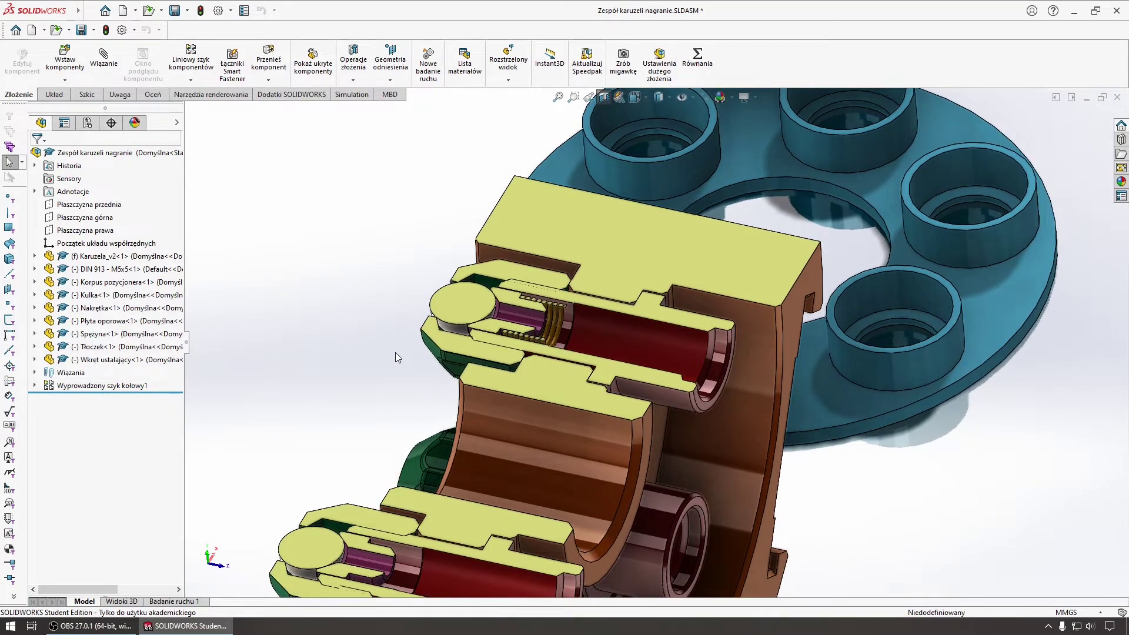
pyautogui.scroll(3, 400, 341)
pyautogui.scroll(2, 429, 341)
pyautogui.scroll(2, 512, 367)
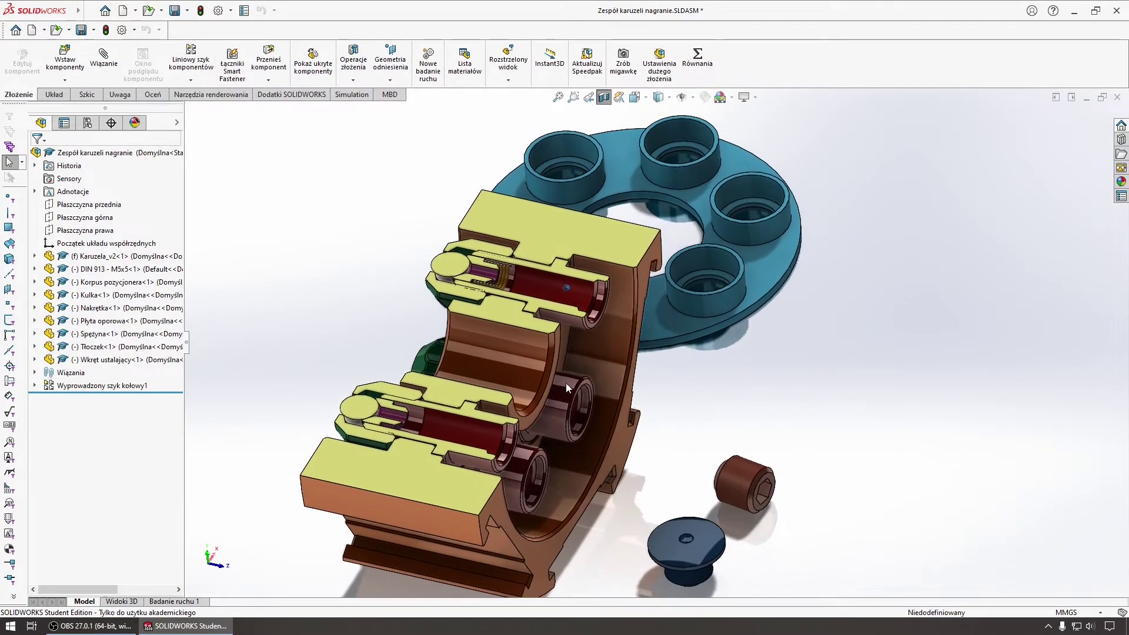
pyautogui.scroll(-1, 626, 402)
pyautogui.scroll(-2, 613, 414)
pyautogui.scroll(-2, 632, 440)
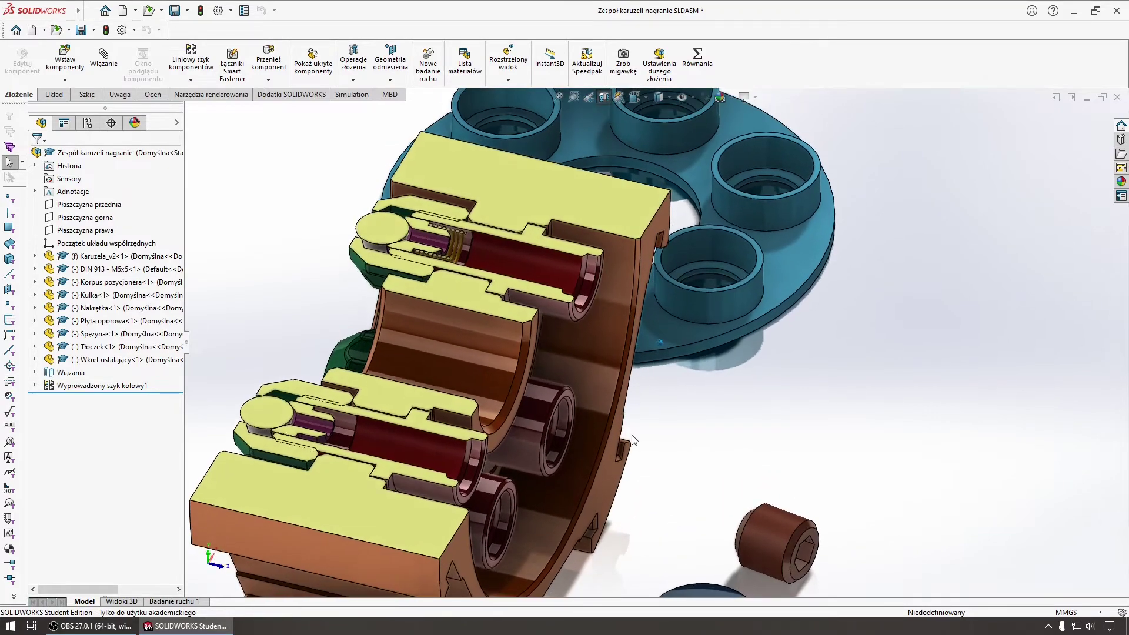
pyautogui.moveTo(700, 474)
pyautogui.mouseDown(button='middle')
pyautogui.moveTo(564, 427)
pyautogui.moveTo(632, 556)
pyautogui.mouseUp(button='middle')
# Step: Drag the DIN 913 set screw into place and mate it concentric with the red sleeve
pyautogui.click(633, 556)
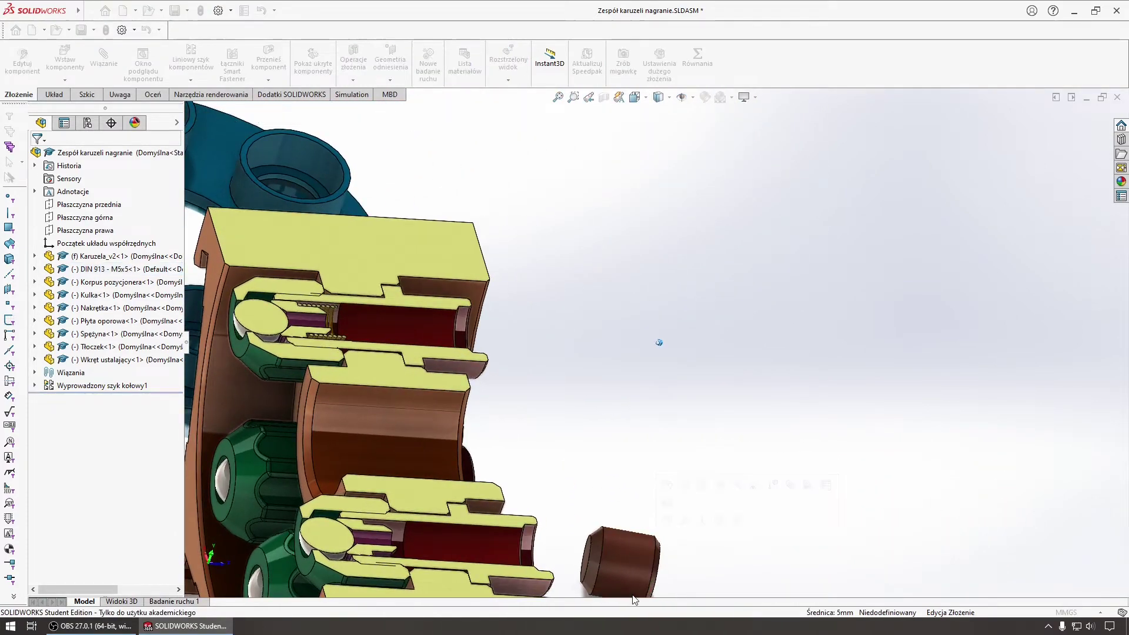
pyautogui.moveTo(634, 600); pyautogui.dragTo(626, 561)
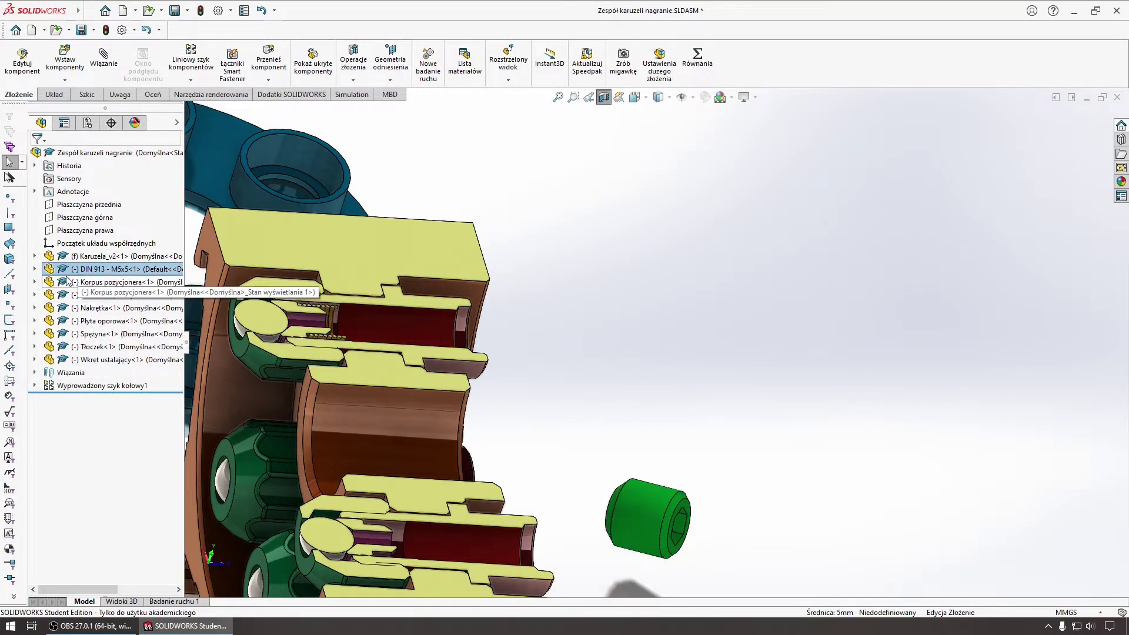
pyautogui.click(596, 422)
pyautogui.moveTo(595, 423)
pyautogui.mouseDown(button='middle')
pyautogui.moveTo(597, 449)
pyautogui.moveTo(672, 499)
pyautogui.mouseUp(button='middle')
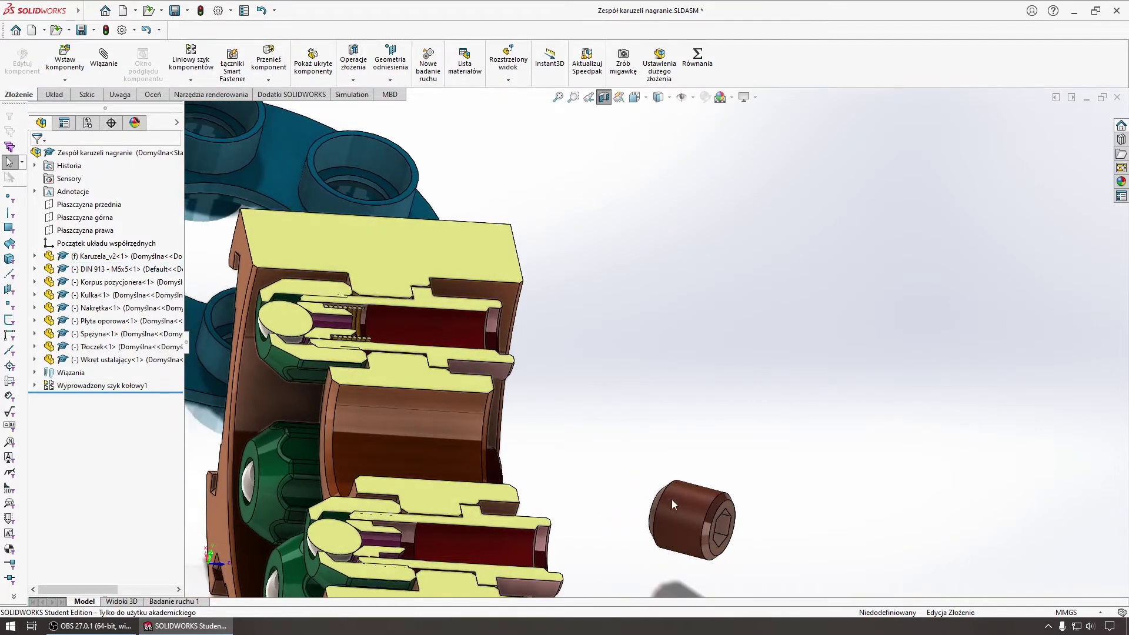
pyautogui.click(690, 519)
pyautogui.click(846, 445)
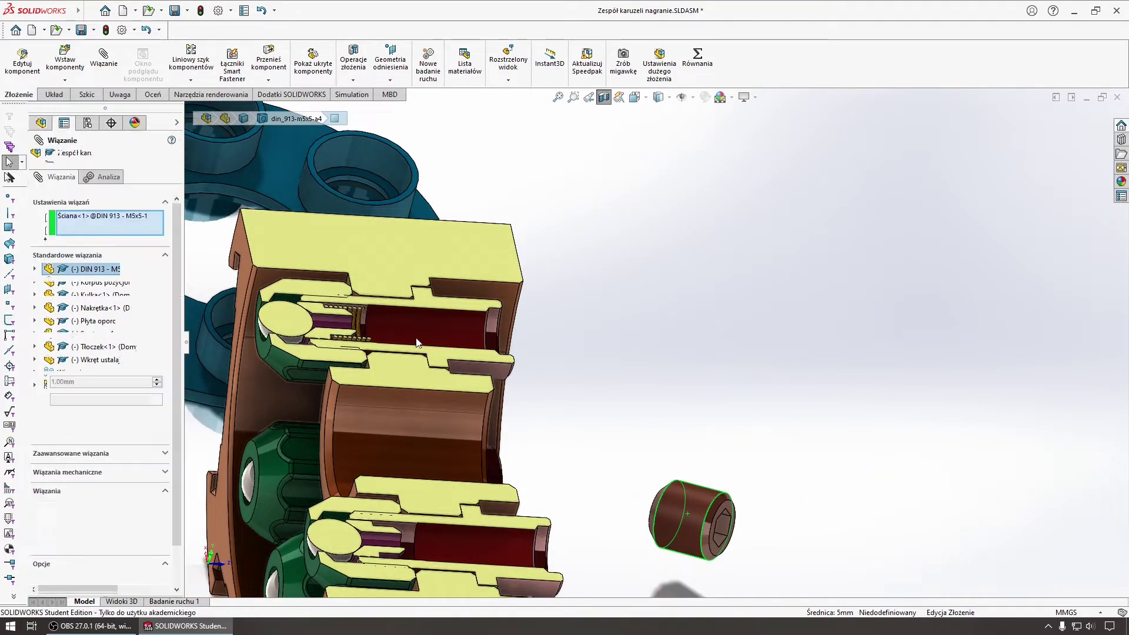
pyautogui.click(411, 323)
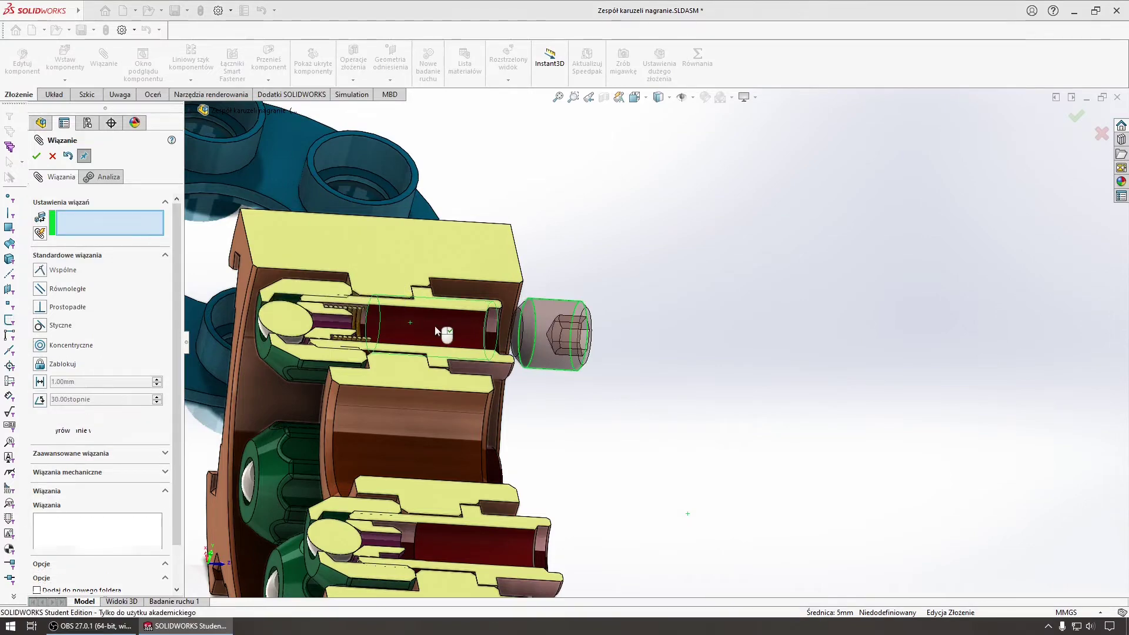
pyautogui.click(520, 333)
# Step: Orbit and zoom to look down the plunger axis at the spring inside the holder
pyautogui.moveTo(489, 338); pyautogui.dragTo(537, 366, button='middle')
pyautogui.scroll(-5, 608, 372)
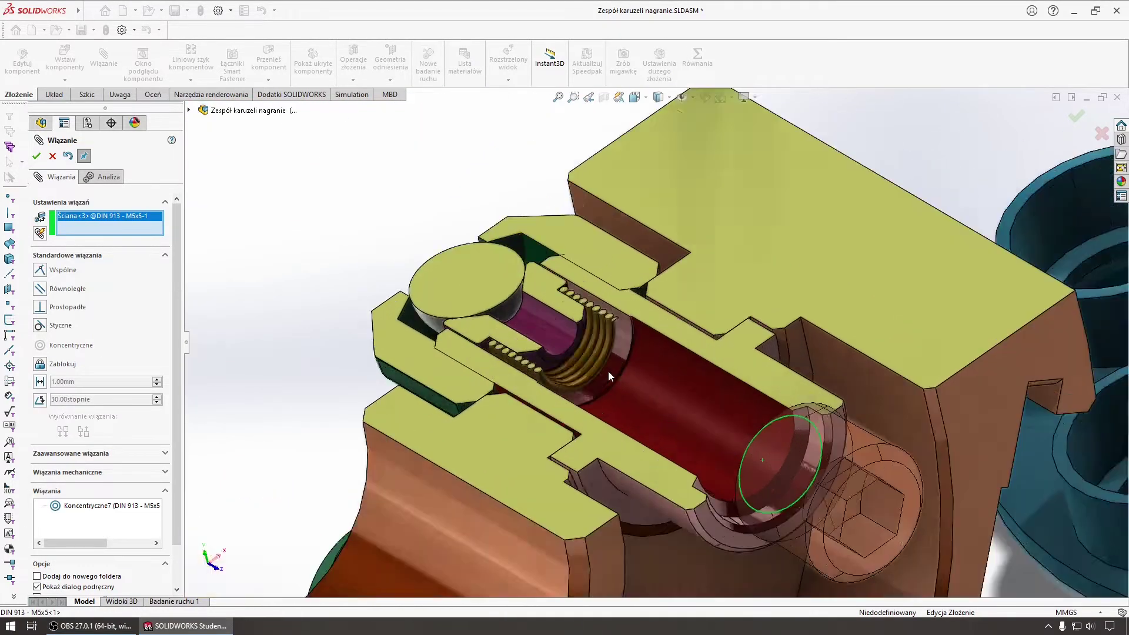
pyautogui.scroll(-3, 630, 322)
pyautogui.scroll(2, 631, 322)
pyautogui.scroll(2, 660, 287)
pyautogui.scroll(-1, 849, 263)
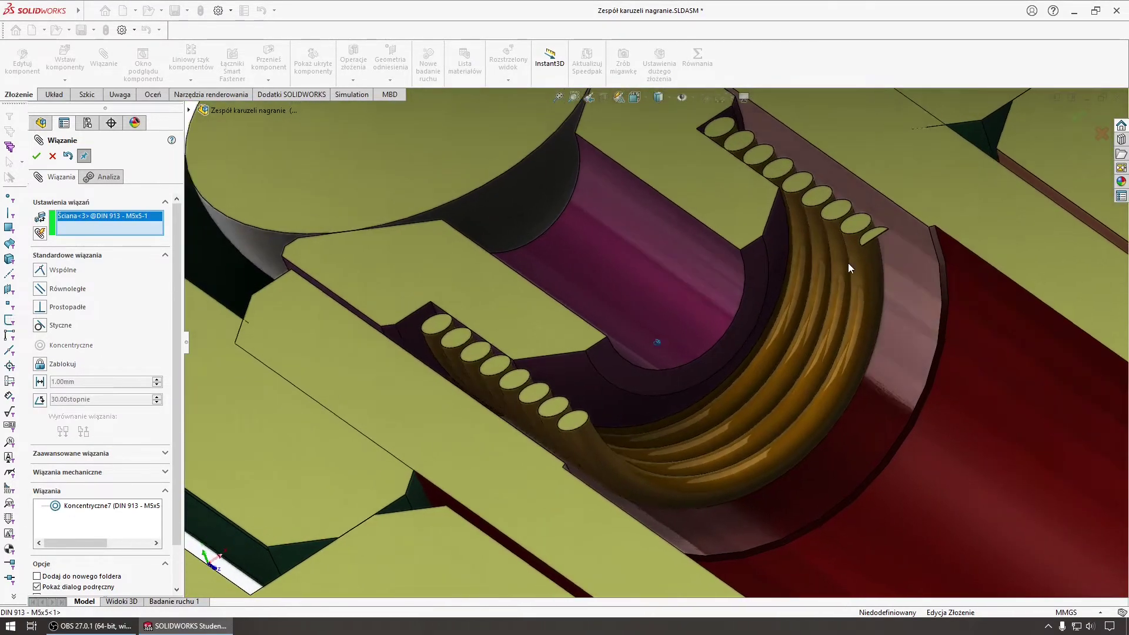
pyautogui.scroll(-3, 848, 263)
pyautogui.moveTo(826, 315)
pyautogui.mouseDown(button='middle')
pyautogui.moveTo(816, 334)
pyautogui.moveTo(750, 314)
pyautogui.moveTo(651, 185)
pyautogui.moveTo(683, 259)
pyautogui.moveTo(756, 318)
pyautogui.moveTo(587, 217)
pyautogui.mouseUp(button='middle')
pyautogui.scroll(-2, 587, 218)
pyautogui.press('Escape')
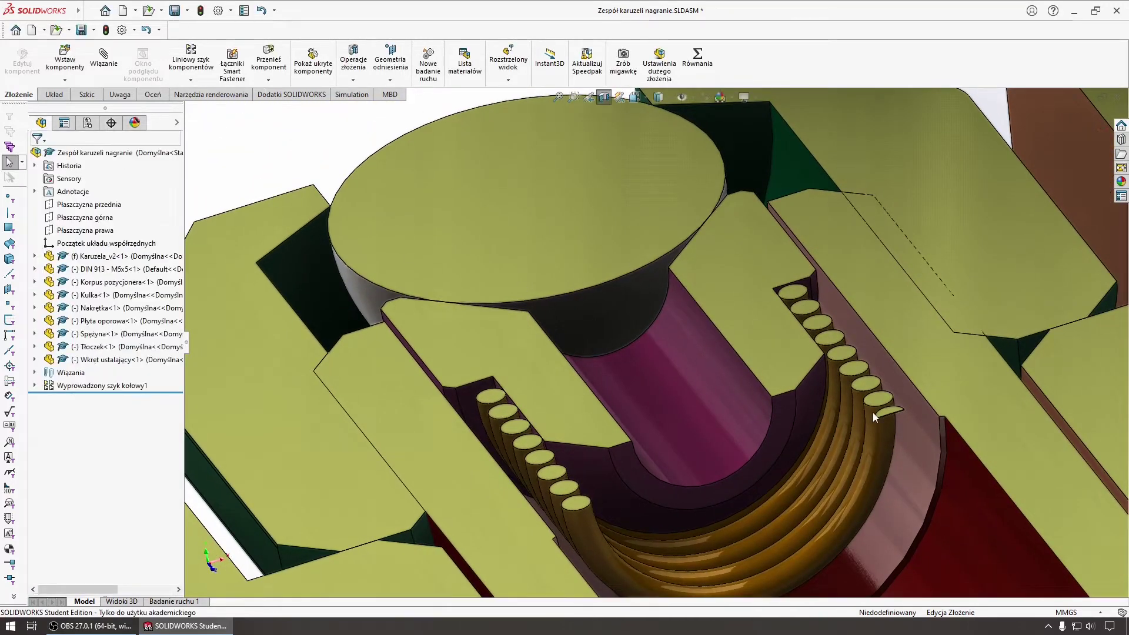
pyautogui.moveTo(863, 390); pyautogui.dragTo(697, 376)
pyautogui.hotkey('ctrl', 'z')
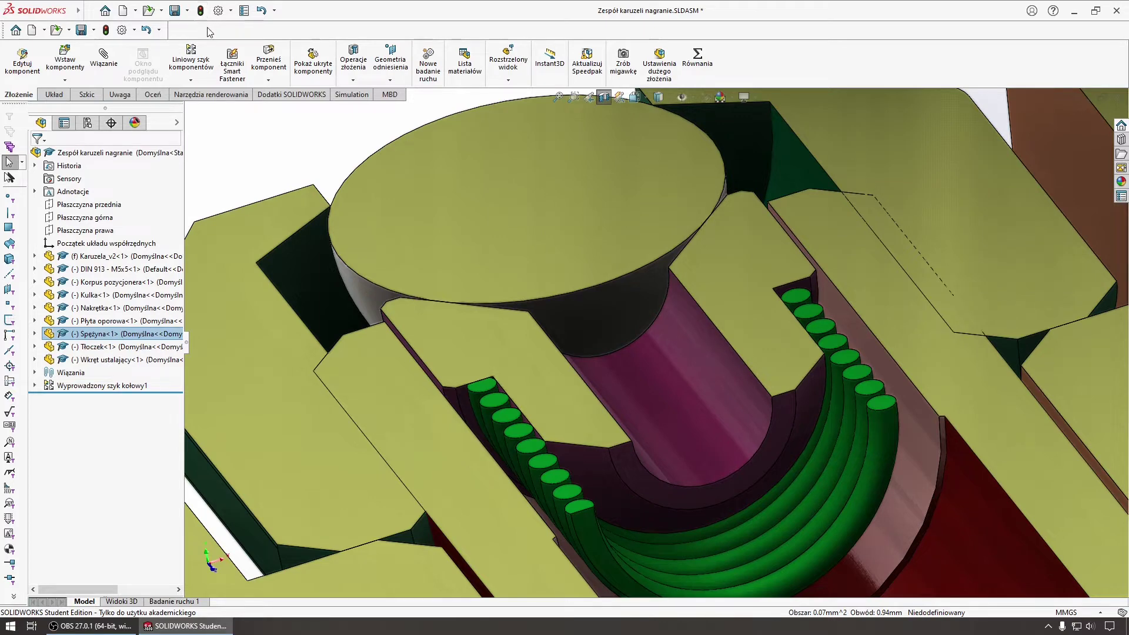
pyautogui.click(252, 101)
pyautogui.scroll(2, 498, 298)
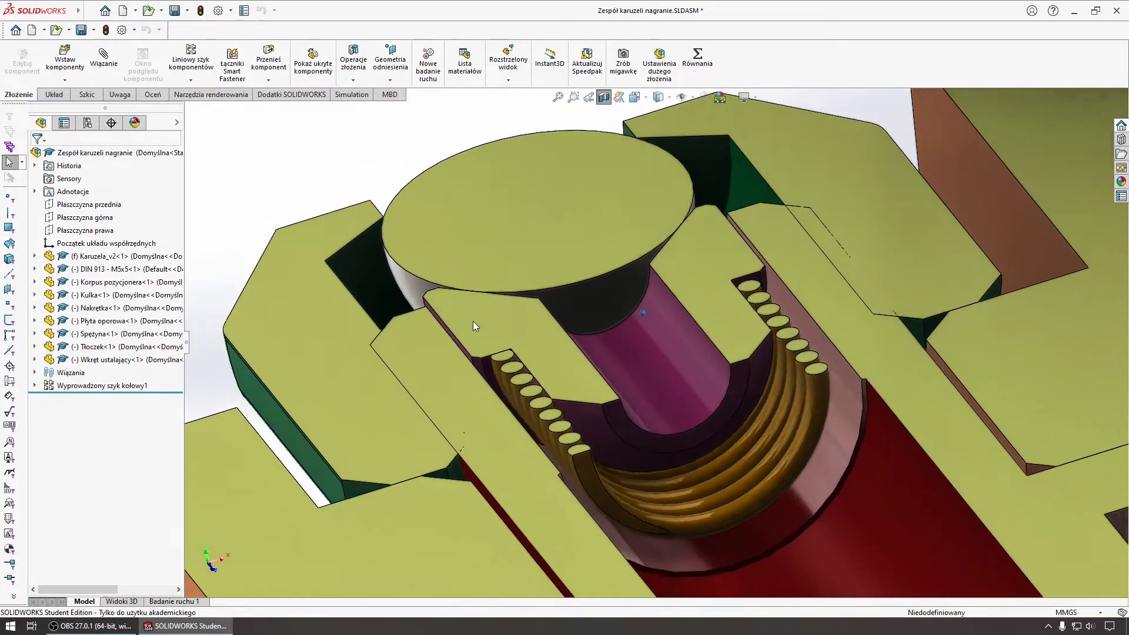
pyautogui.scroll(-5, 608, 436)
pyautogui.click(598, 405)
pyautogui.scroll(5, 477, 380)
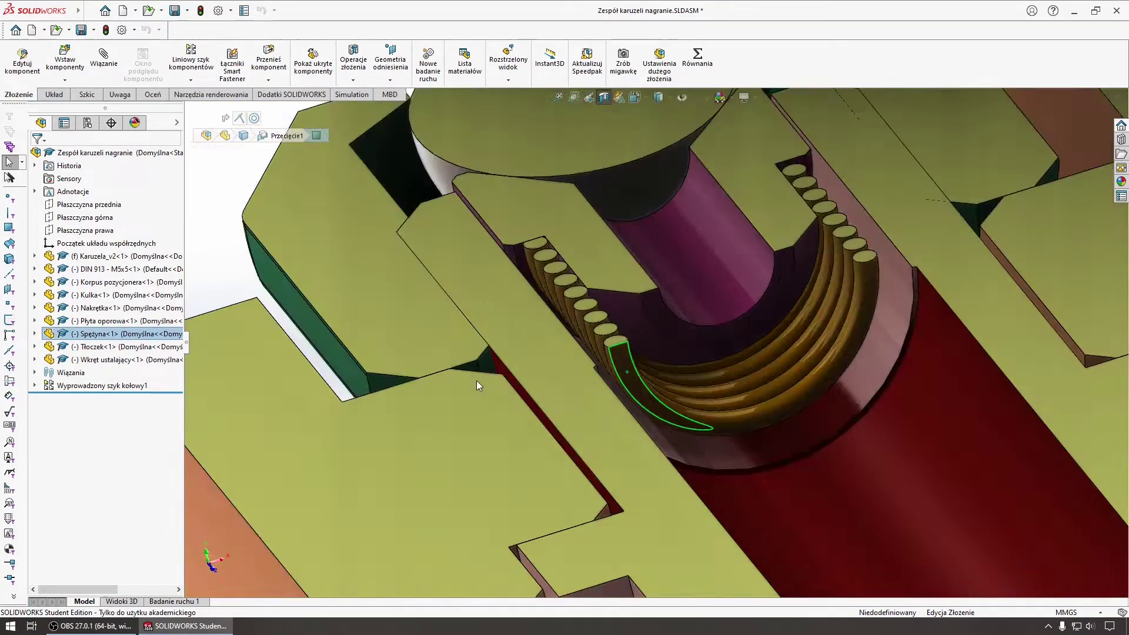
pyautogui.scroll(3, 441, 323)
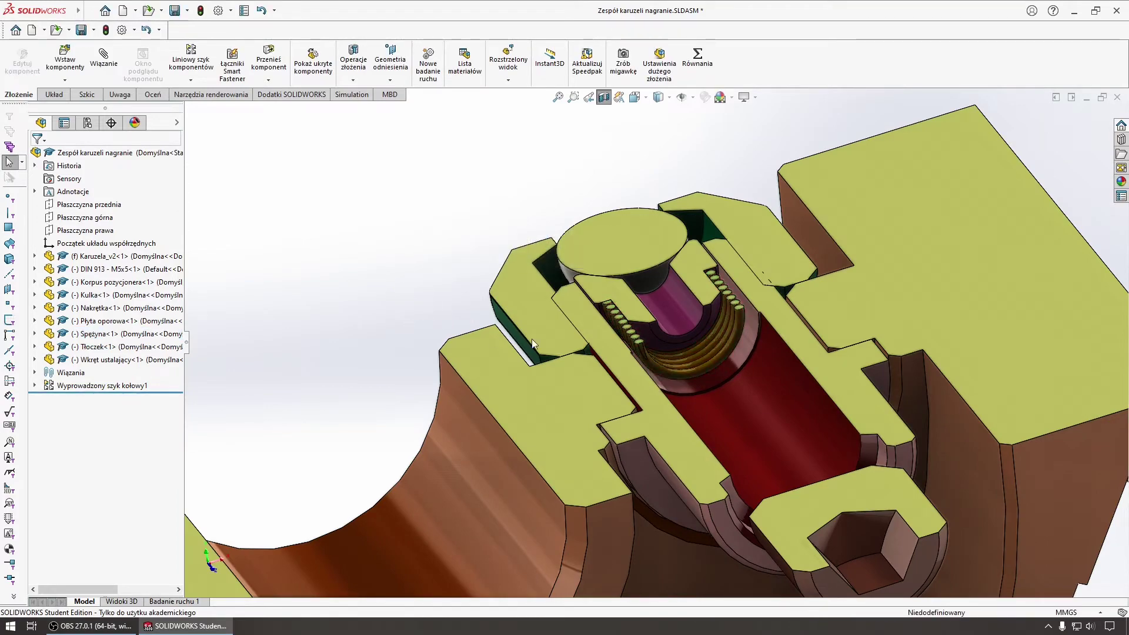
pyautogui.scroll(-5, 733, 442)
pyautogui.scroll(-3, 760, 450)
pyautogui.scroll(2, 701, 395)
# Step: Select the DIN 913 set screw face and the spring's end face as mate references
pyautogui.click(701, 396)
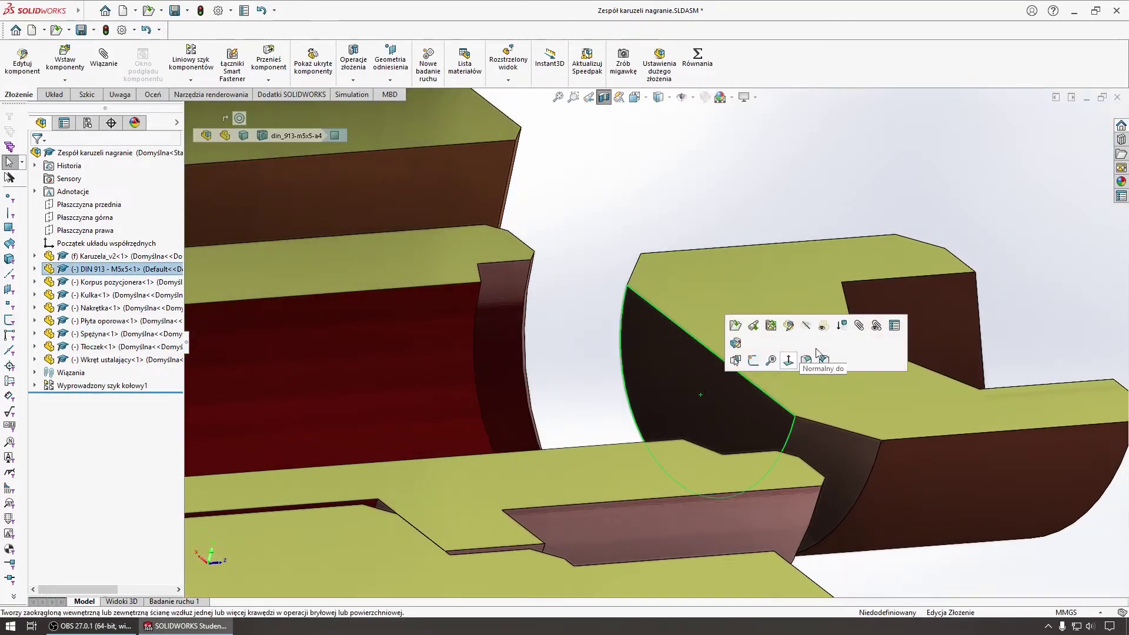
pyautogui.scroll(3, 648, 353)
pyautogui.scroll(5, 642, 365)
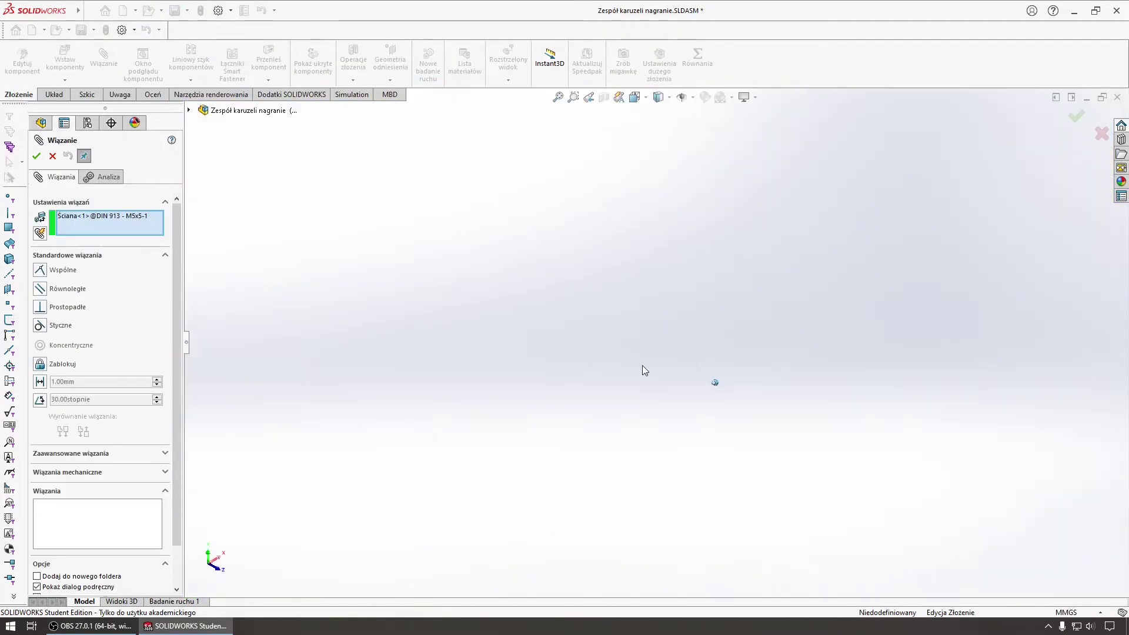
pyautogui.scroll(-3, 661, 365)
pyautogui.scroll(-3, 627, 358)
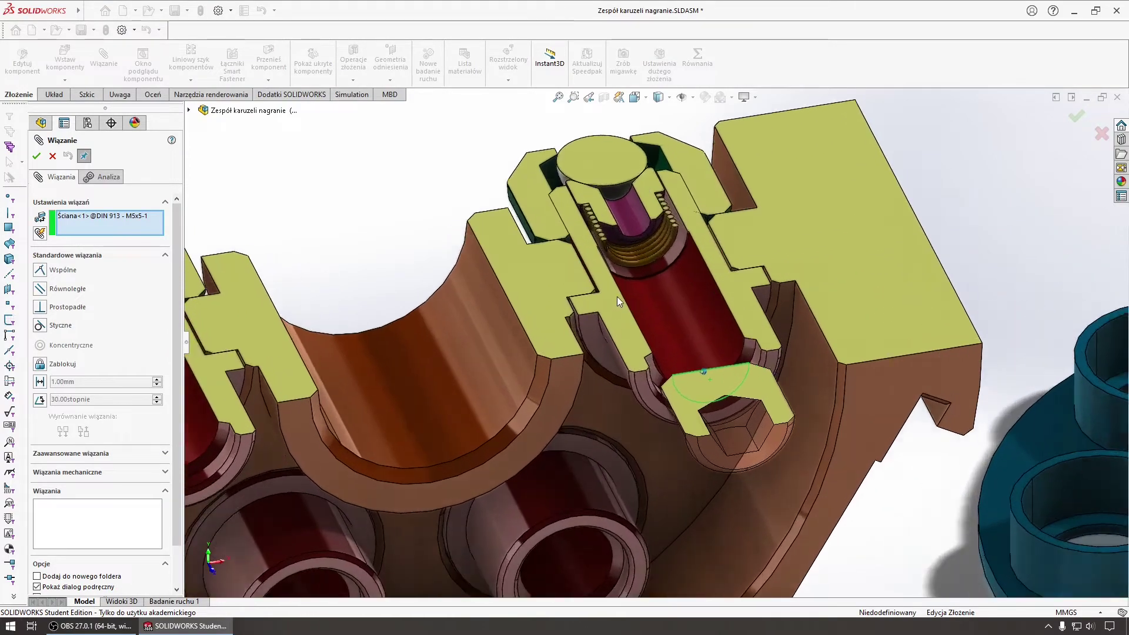
pyautogui.scroll(-3, 616, 296)
pyautogui.scroll(-2, 610, 345)
pyautogui.click(637, 393)
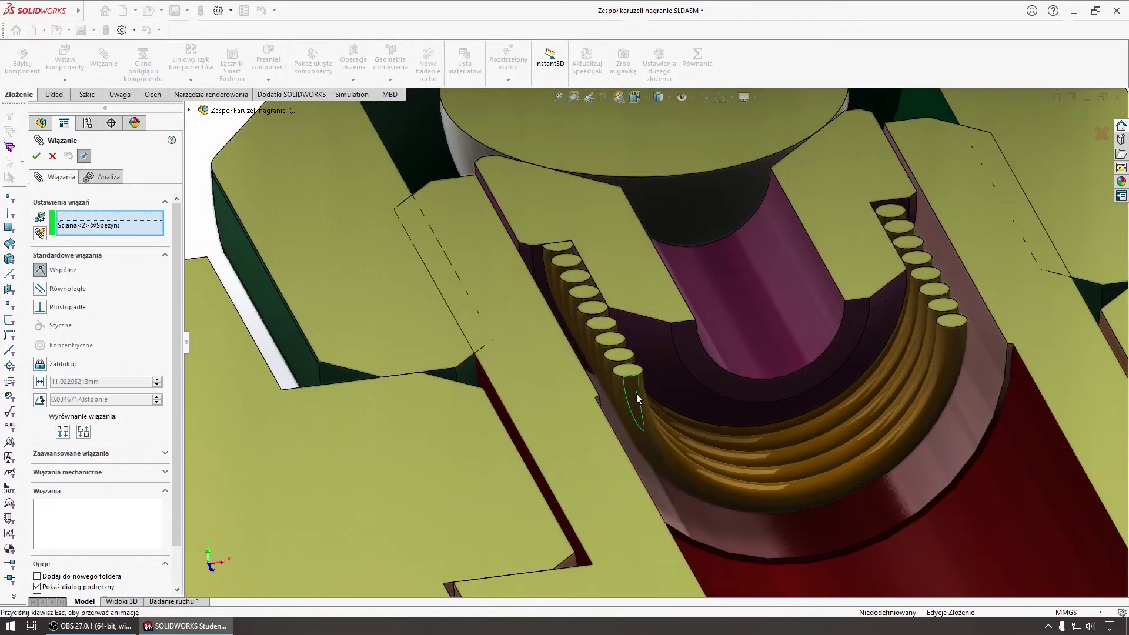
pyautogui.scroll(2, 577, 377)
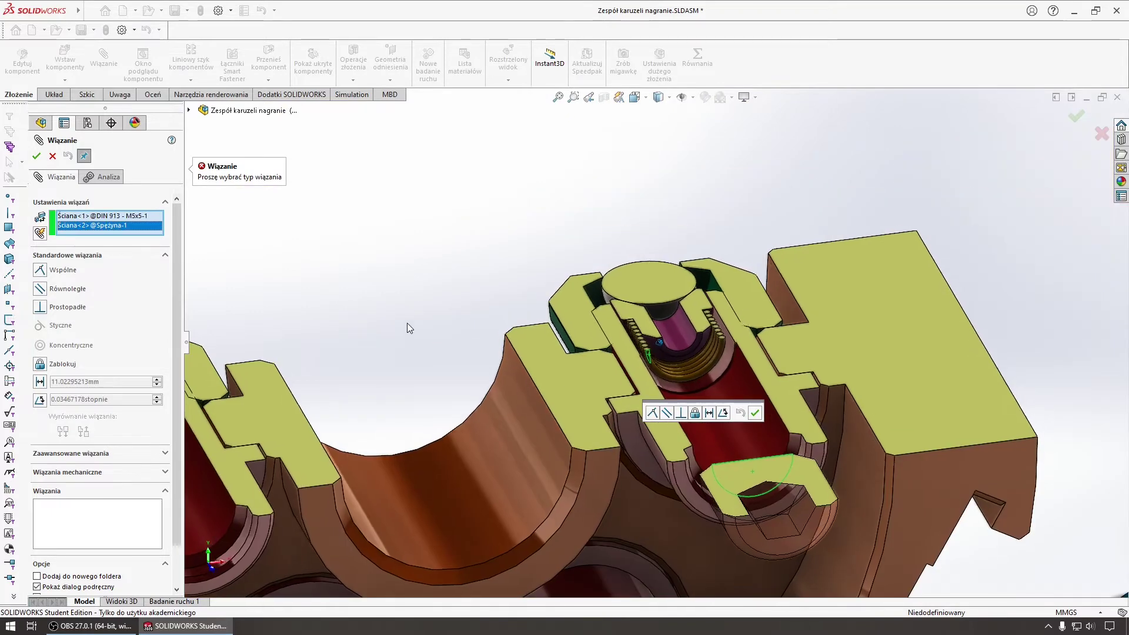
# Step: Apply a Coincident mate between the screw and spring faces and close the Mate settings
pyautogui.moveTo(577, 377)
pyautogui.mouseDown(button='middle')
pyautogui.moveTo(168, 257)
pyautogui.moveTo(216, 283)
pyautogui.moveTo(156, 247)
pyautogui.mouseUp(button='middle')
pyautogui.scroll(-3, 193, 281)
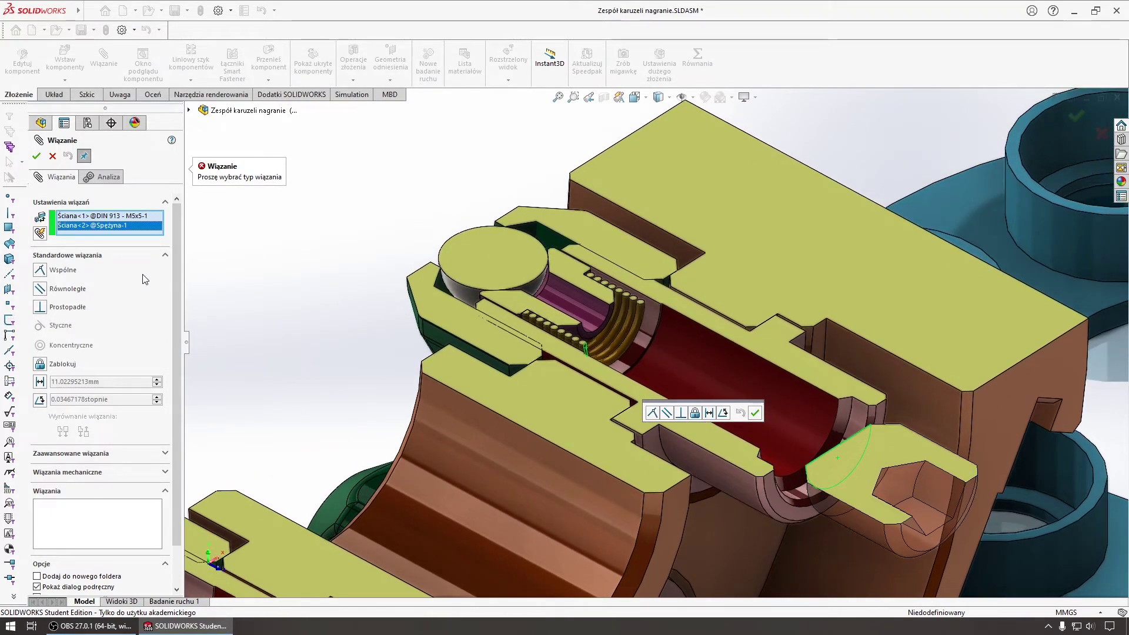
pyautogui.click(40, 270)
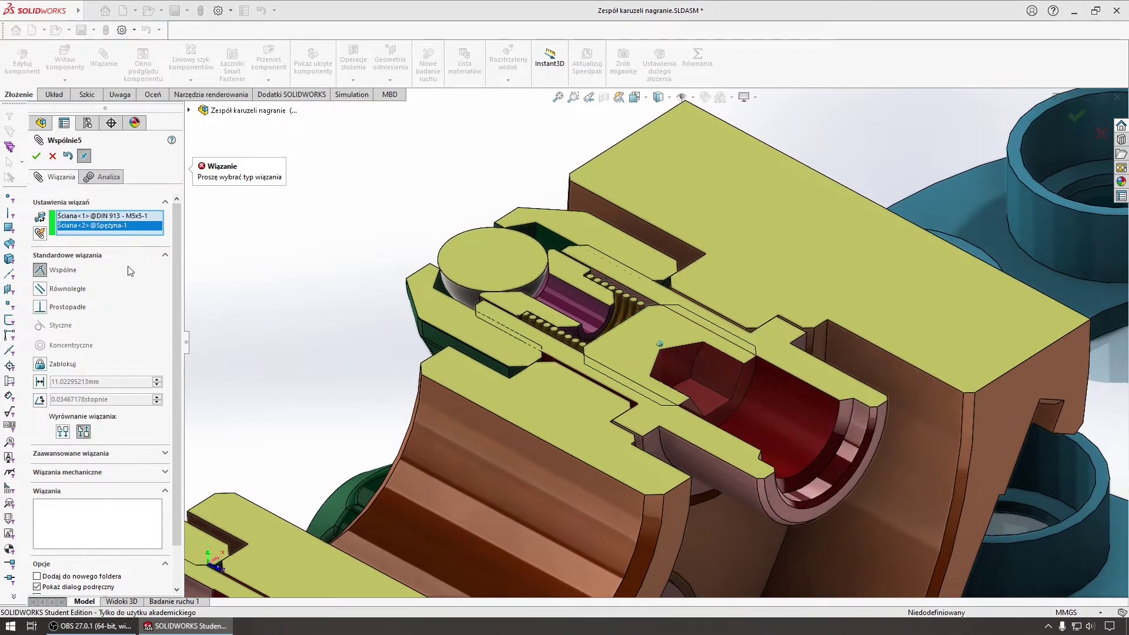
pyautogui.scroll(-3, 207, 252)
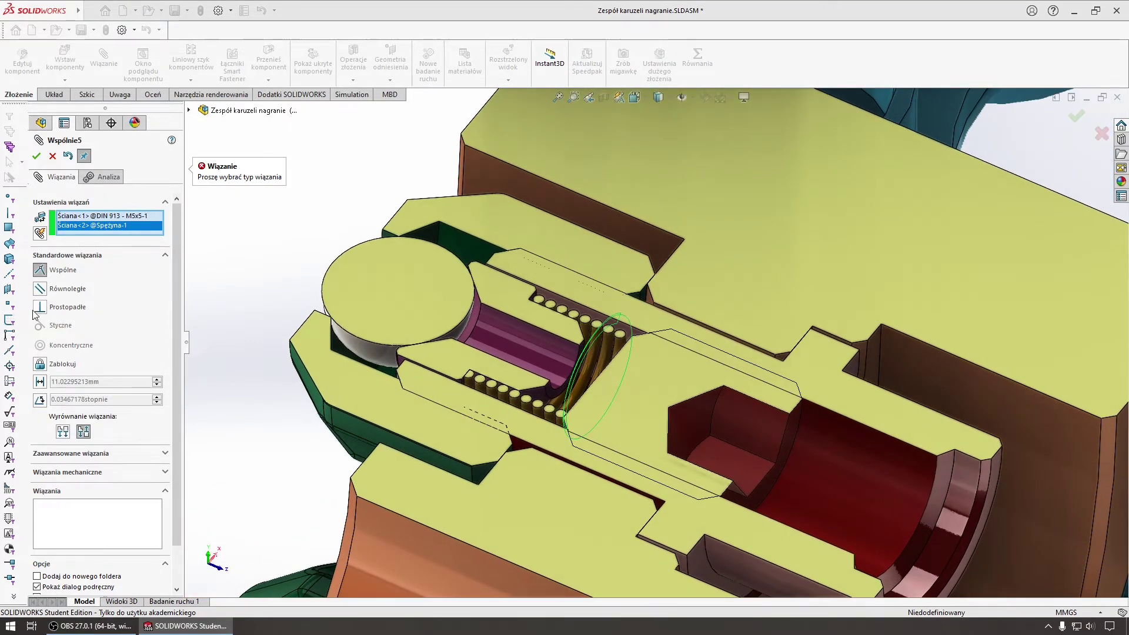
pyautogui.click(36, 156)
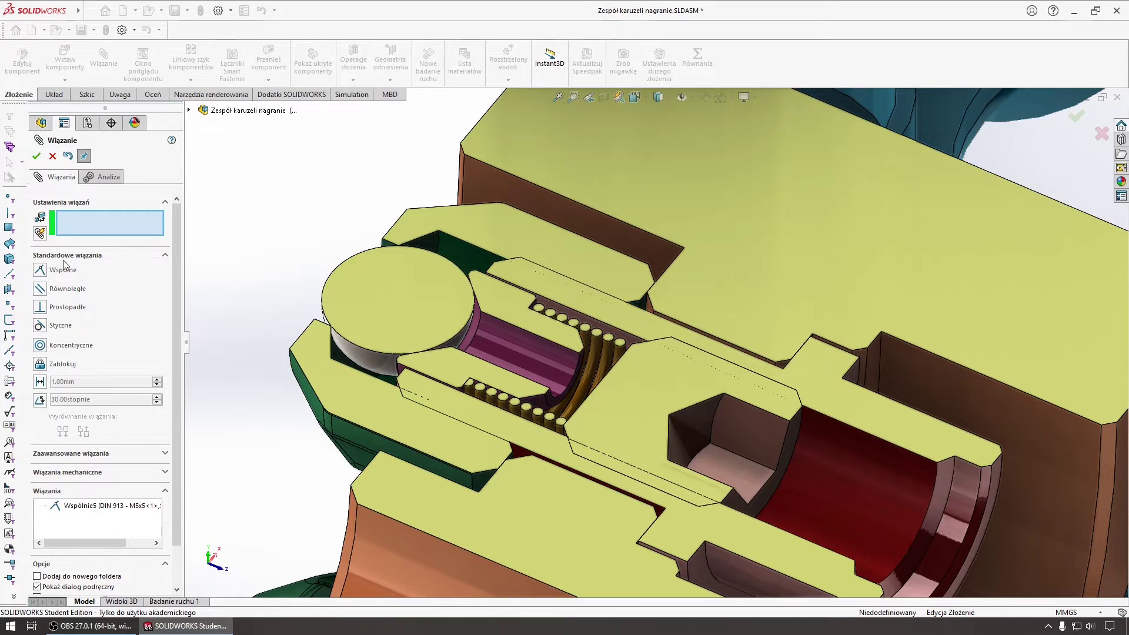
pyautogui.click(46, 154)
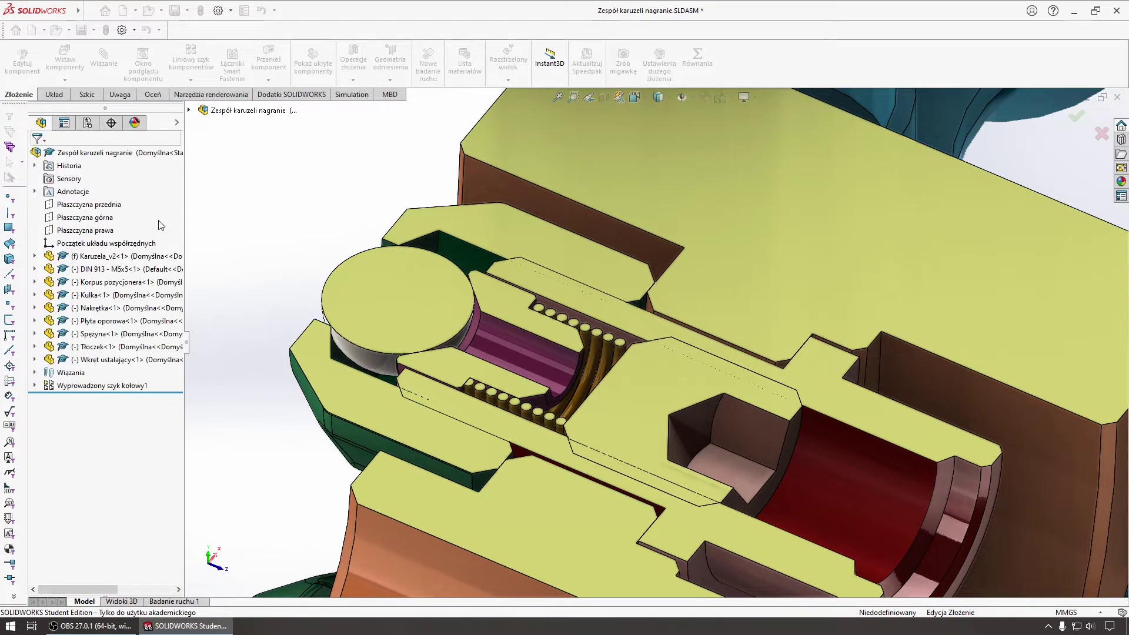
# Step: Orbit around the sectioned carousel to face the ball-plunger holders
pyautogui.click(673, 386)
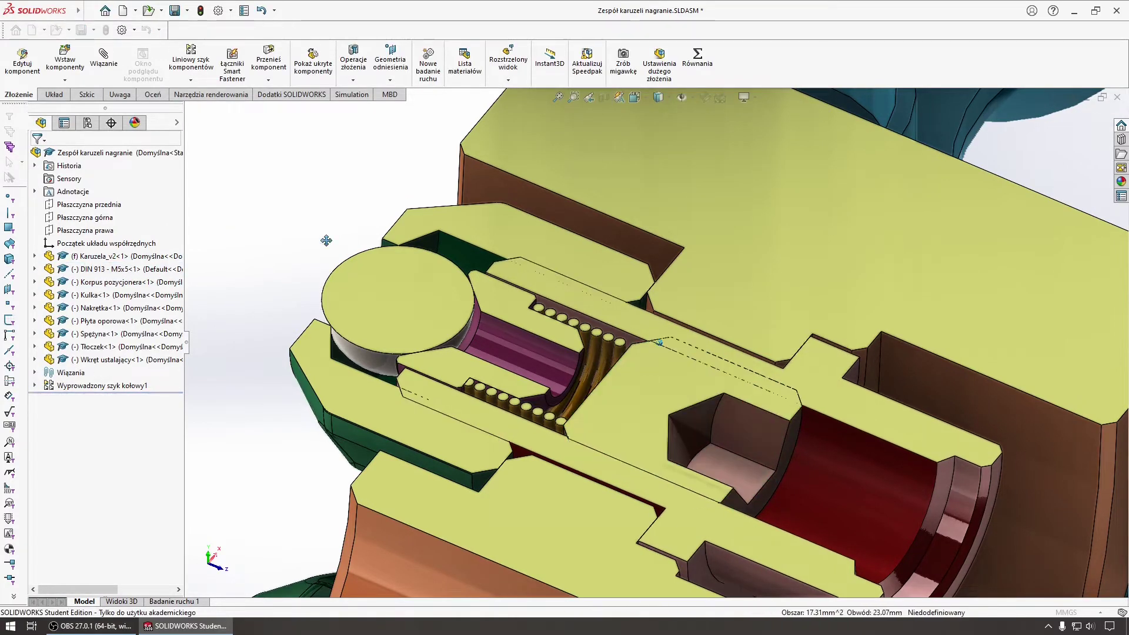
pyautogui.scroll(5, 326, 241)
pyautogui.moveTo(422, 303); pyautogui.dragTo(278, 246, button='middle')
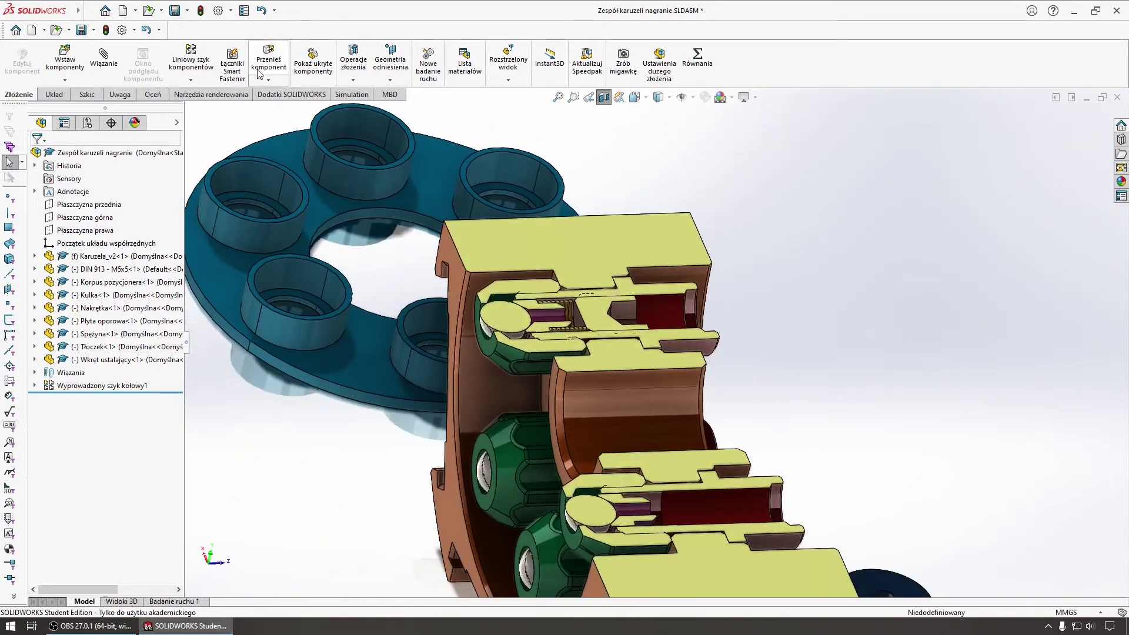
pyautogui.moveTo(358, 103)
pyautogui.mouseDown(button='middle')
pyautogui.moveTo(702, 267)
pyautogui.moveTo(709, 281)
pyautogui.moveTo(676, 337)
pyautogui.moveTo(662, 334)
pyautogui.moveTo(683, 380)
pyautogui.moveTo(445, 360)
pyautogui.mouseUp(button='middle')
pyautogui.scroll(-5, 702, 267)
pyautogui.scroll(-2, 446, 360)
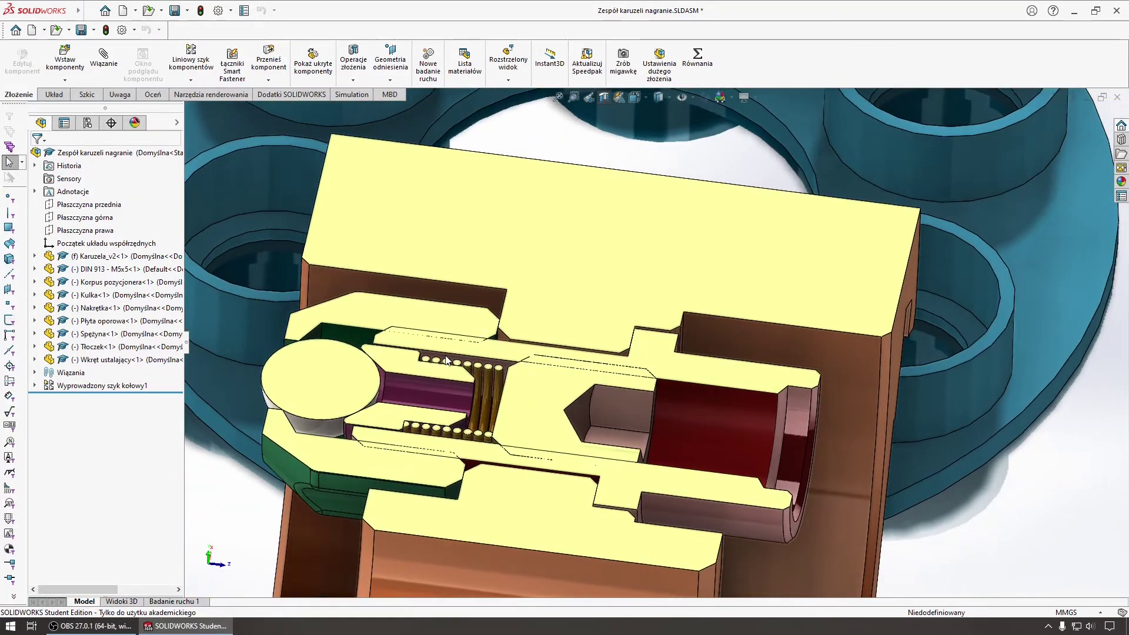
pyautogui.moveTo(581, 400)
pyautogui.mouseDown(button='middle')
pyautogui.moveTo(808, 379)
pyautogui.moveTo(726, 358)
pyautogui.moveTo(558, 361)
pyautogui.moveTo(380, 418)
pyautogui.moveTo(352, 395)
pyautogui.moveTo(429, 411)
pyautogui.moveTo(588, 398)
pyautogui.moveTo(658, 379)
pyautogui.moveTo(613, 387)
pyautogui.moveTo(547, 341)
pyautogui.moveTo(657, 344)
pyautogui.moveTo(576, 436)
pyautogui.moveTo(547, 398)
pyautogui.moveTo(521, 418)
pyautogui.mouseUp(button='middle')
pyautogui.moveTo(464, 348)
pyautogui.mouseDown(button='middle')
pyautogui.moveTo(508, 379)
pyautogui.moveTo(474, 374)
pyautogui.moveTo(563, 408)
pyautogui.moveTo(676, 483)
pyautogui.moveTo(713, 471)
pyautogui.moveTo(700, 461)
pyautogui.mouseUp(button='middle')
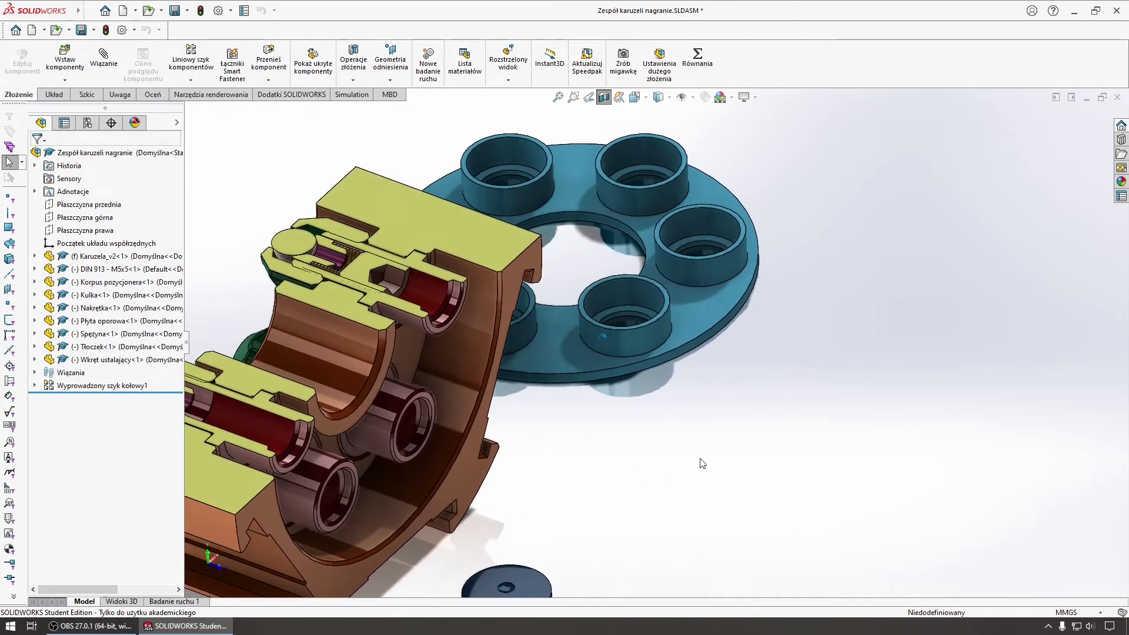
# Step: Select the Płyta oporowa thrust plate and drag it down beside the housing, unmated
pyautogui.scroll(-2, 689, 463)
pyautogui.scroll(-2, 688, 463)
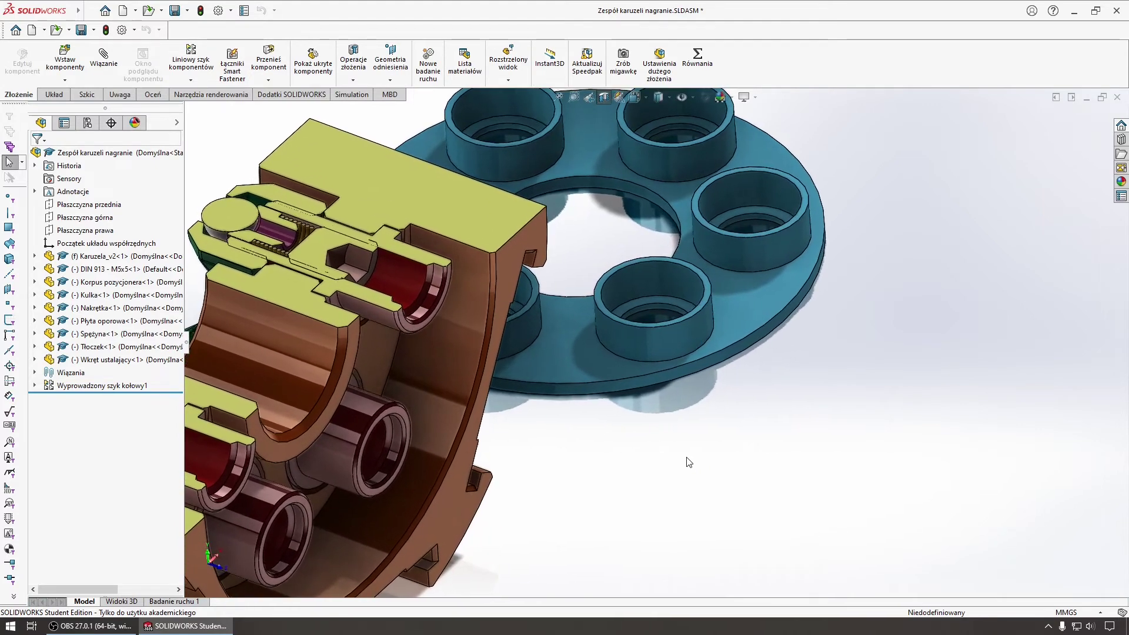
pyautogui.scroll(3, 728, 344)
pyautogui.scroll(2, 730, 338)
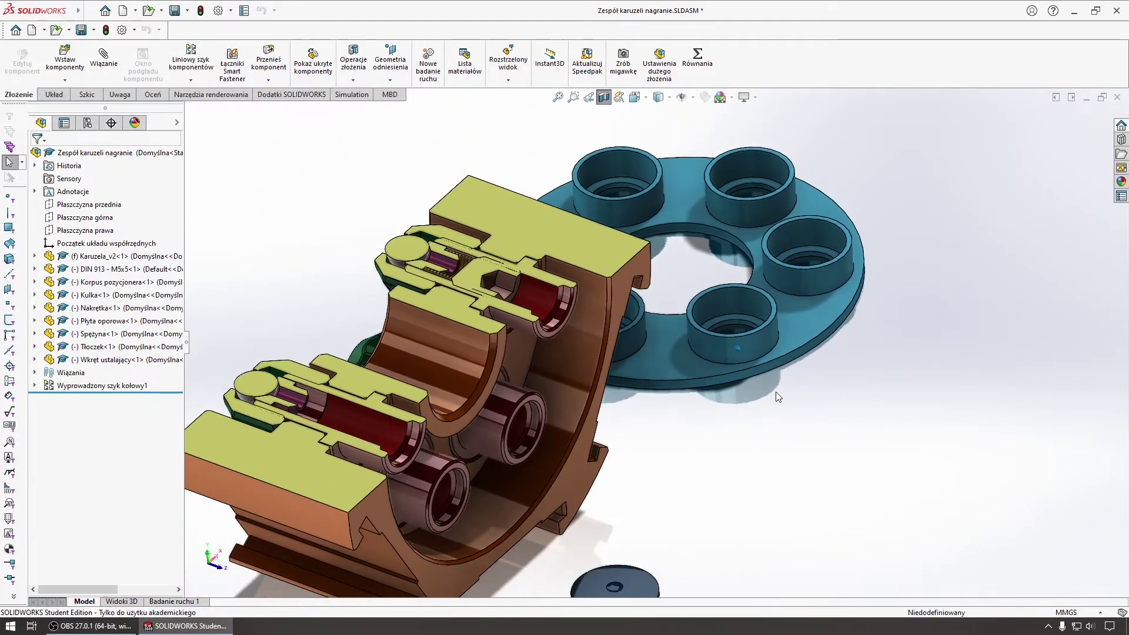
pyautogui.click(807, 331)
pyautogui.moveTo(810, 435); pyautogui.dragTo(824, 466)
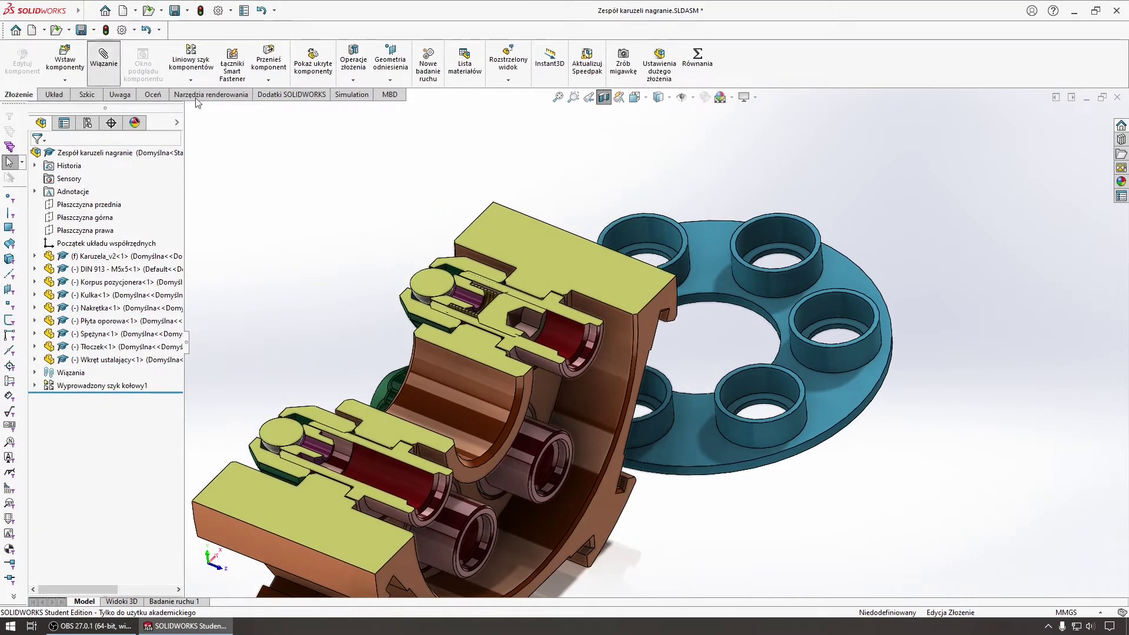
# Step: Mate the thrust plate concentric to the carousel bore, flipped, and to the positioner body bore
pyautogui.click(735, 306)
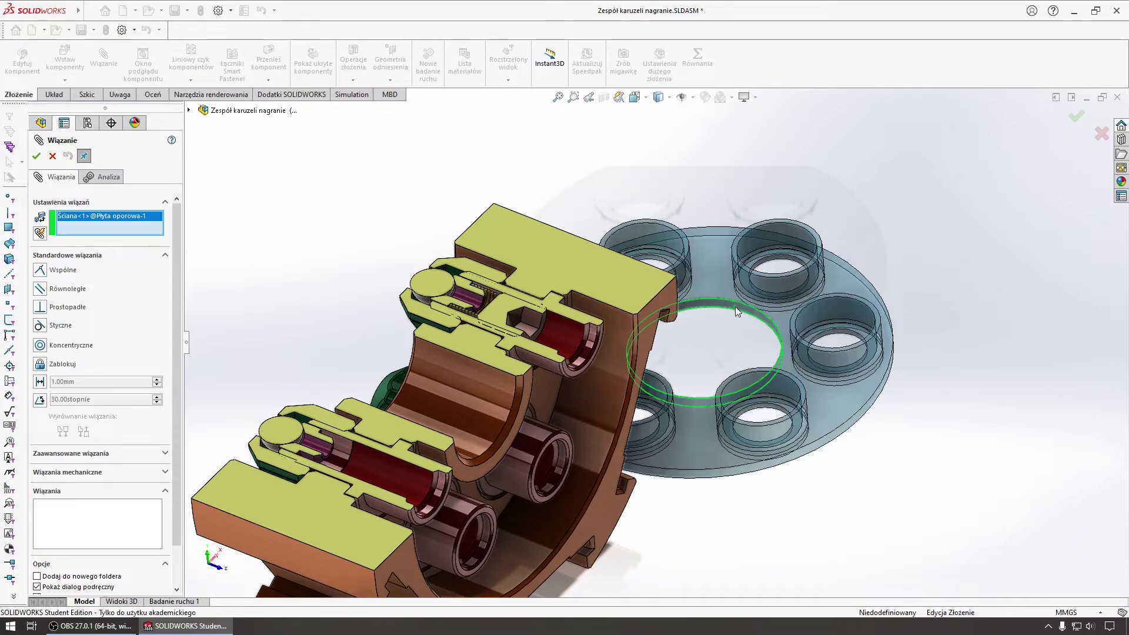
pyautogui.moveTo(735, 306); pyautogui.dragTo(513, 455, button='middle')
pyautogui.click(494, 397)
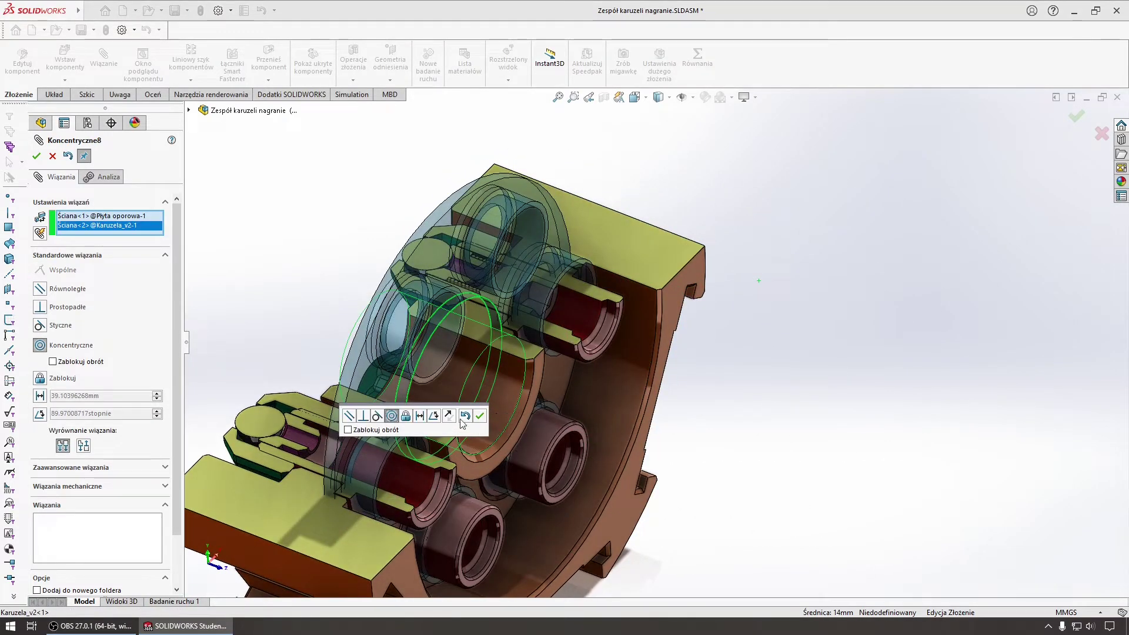
pyautogui.click(449, 417)
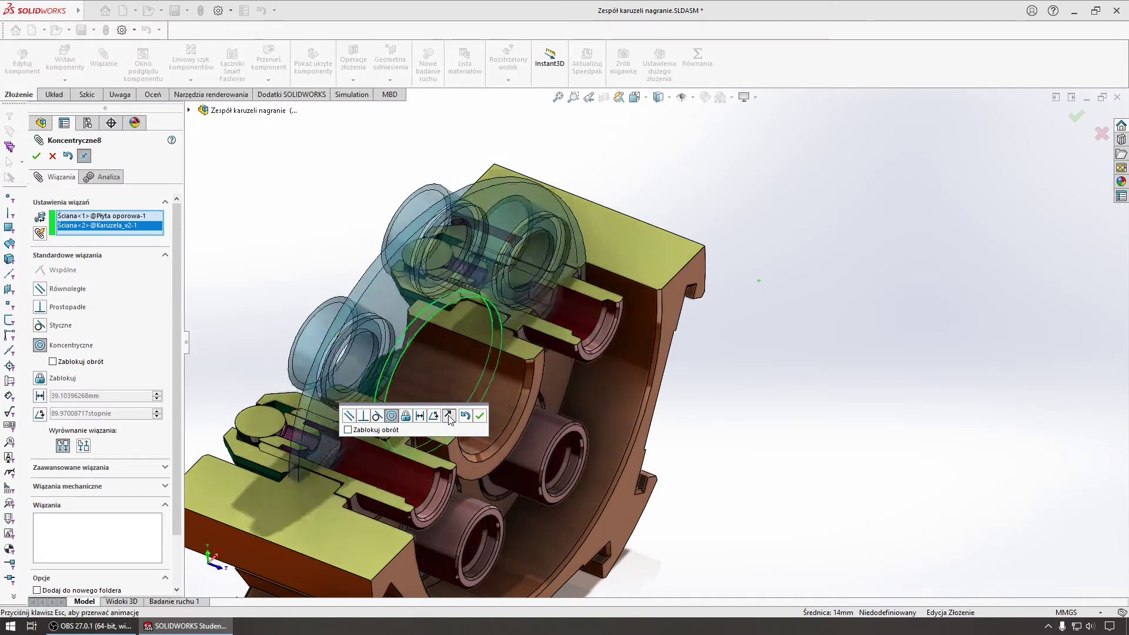
pyautogui.click(481, 418)
pyautogui.moveTo(418, 313)
pyautogui.mouseDown(button='middle')
pyautogui.moveTo(600, 370)
pyautogui.moveTo(771, 361)
pyautogui.moveTo(503, 252)
pyautogui.moveTo(693, 324)
pyautogui.moveTo(601, 322)
pyautogui.moveTo(686, 361)
pyautogui.moveTo(432, 357)
pyautogui.mouseUp(button='middle')
pyautogui.click(622, 345)
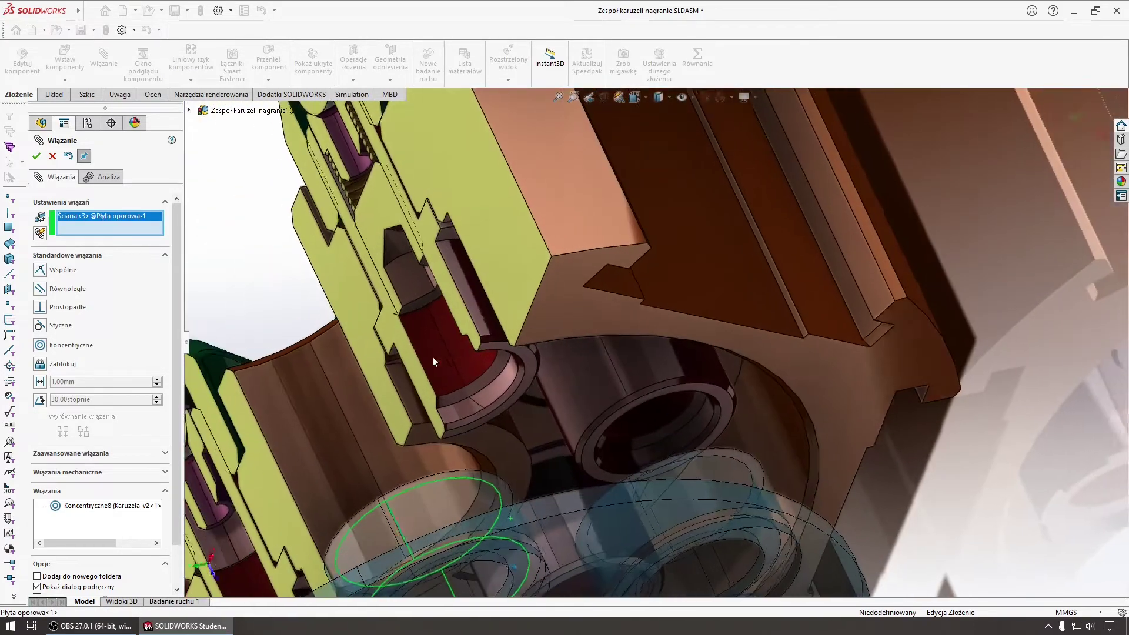
pyautogui.click(490, 320)
pyautogui.press('Return')
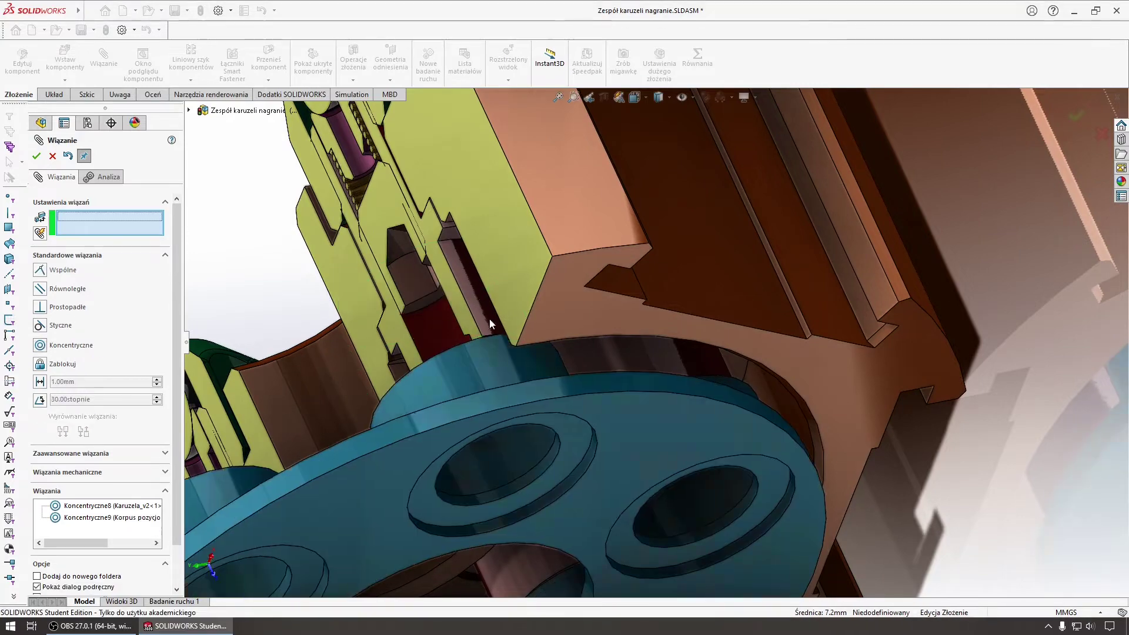
# Step: Pick the plate face and the housing face for a flush coincident mate
pyautogui.scroll(5, 491, 321)
pyautogui.moveTo(478, 339)
pyautogui.mouseDown(button='middle')
pyautogui.moveTo(789, 355)
pyautogui.moveTo(607, 425)
pyautogui.moveTo(646, 379)
pyautogui.moveTo(506, 325)
pyautogui.moveTo(522, 257)
pyautogui.moveTo(561, 226)
pyautogui.mouseUp(button='middle')
pyautogui.scroll(-3, 790, 355)
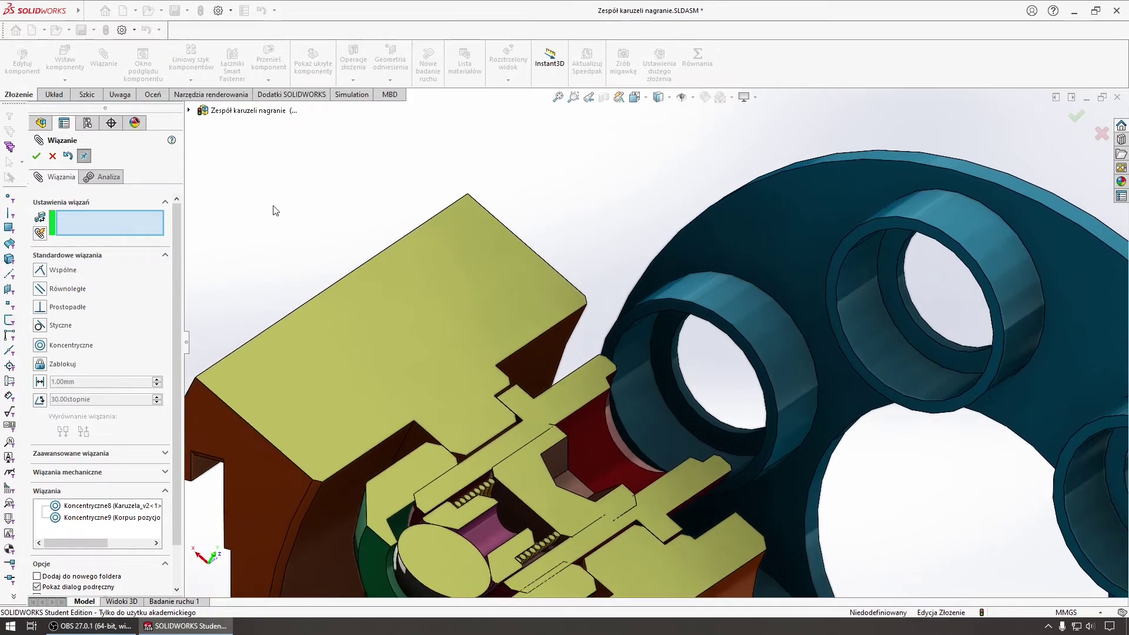
pyautogui.click(664, 372)
pyautogui.moveTo(651, 394)
pyautogui.mouseDown(button='middle')
pyautogui.moveTo(690, 427)
pyautogui.moveTo(636, 455)
pyautogui.moveTo(629, 428)
pyautogui.moveTo(450, 412)
pyautogui.moveTo(355, 423)
pyautogui.moveTo(466, 468)
pyautogui.mouseUp(button='middle')
pyautogui.click(473, 464)
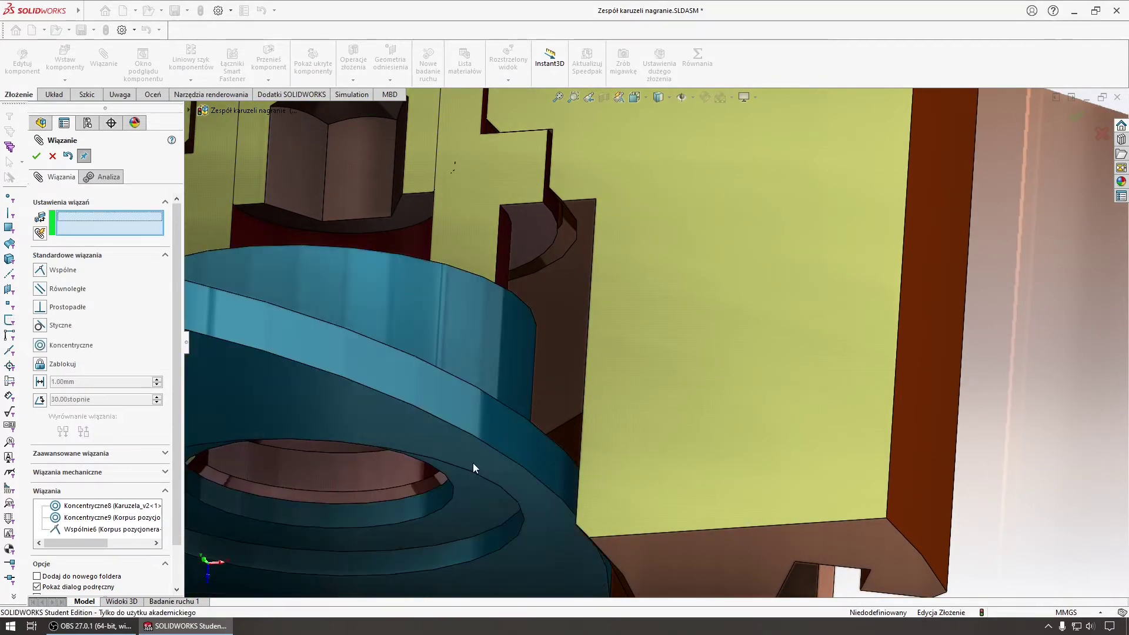
# Step: Finish the plate mates and orbit to a three-quarter view of the section
pyautogui.press('Escape')
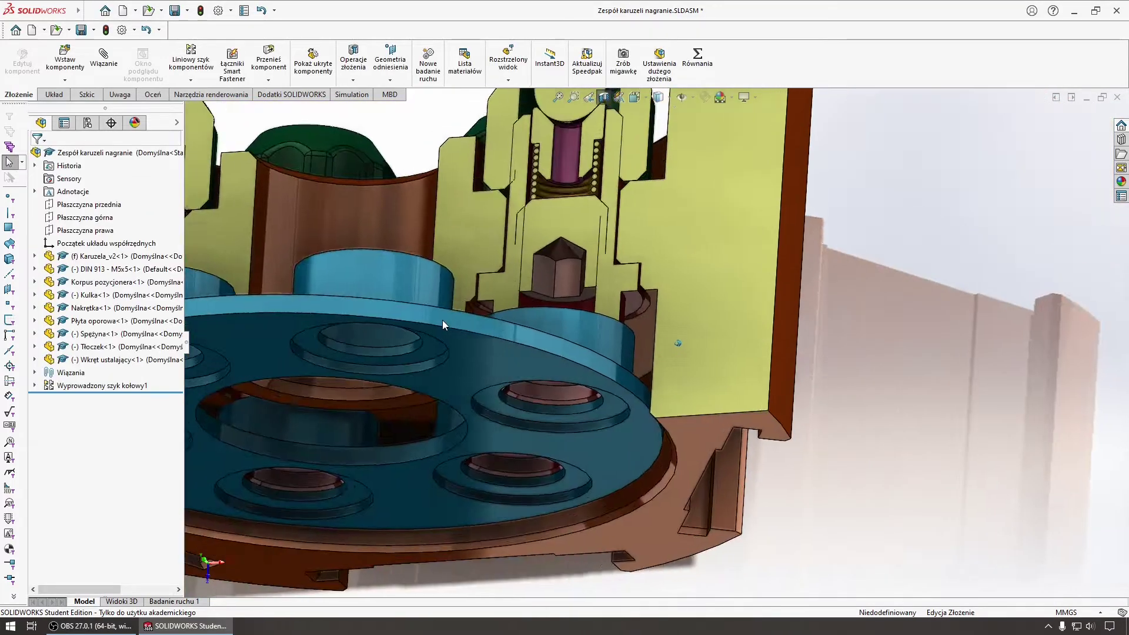
pyautogui.scroll(5, 449, 323)
pyautogui.moveTo(449, 285); pyautogui.dragTo(199, 16, button='middle')
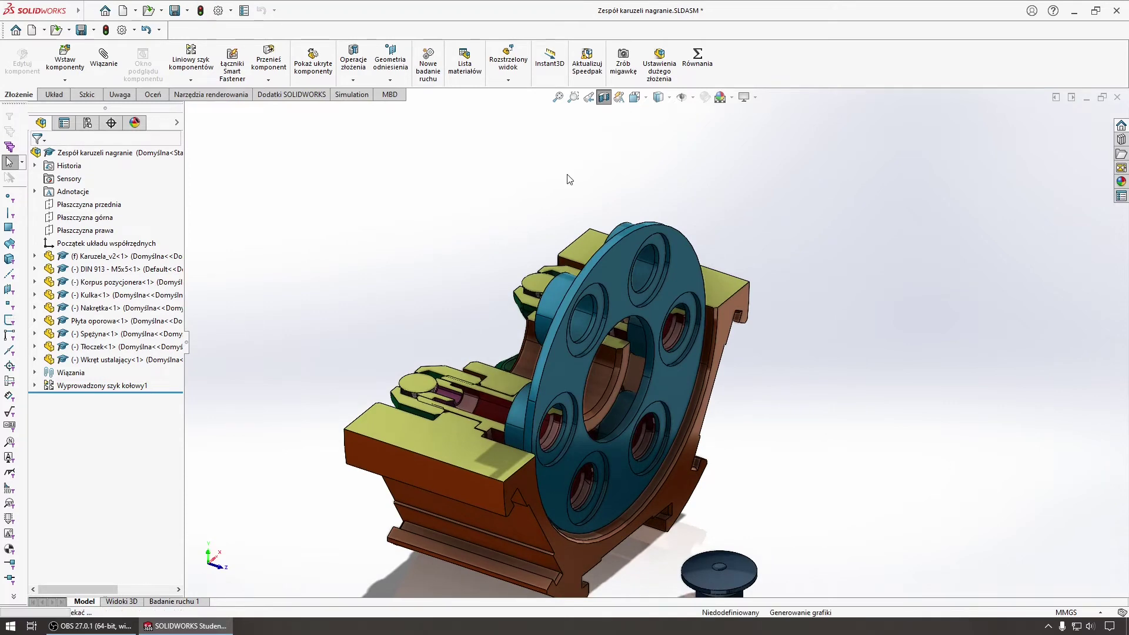
pyautogui.moveTo(570, 179)
pyautogui.mouseDown(button='middle')
pyautogui.moveTo(652, 304)
pyautogui.moveTo(692, 340)
pyautogui.mouseUp(button='middle')
pyautogui.scroll(-3, 715, 350)
pyautogui.scroll(-3, 716, 349)
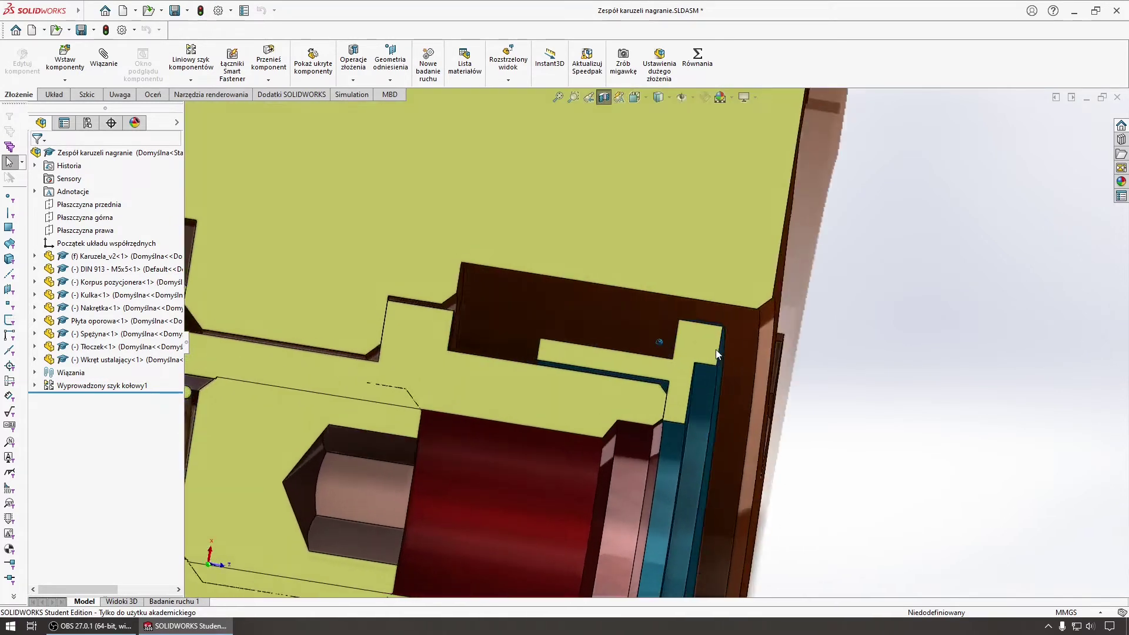
pyautogui.scroll(5, 700, 345)
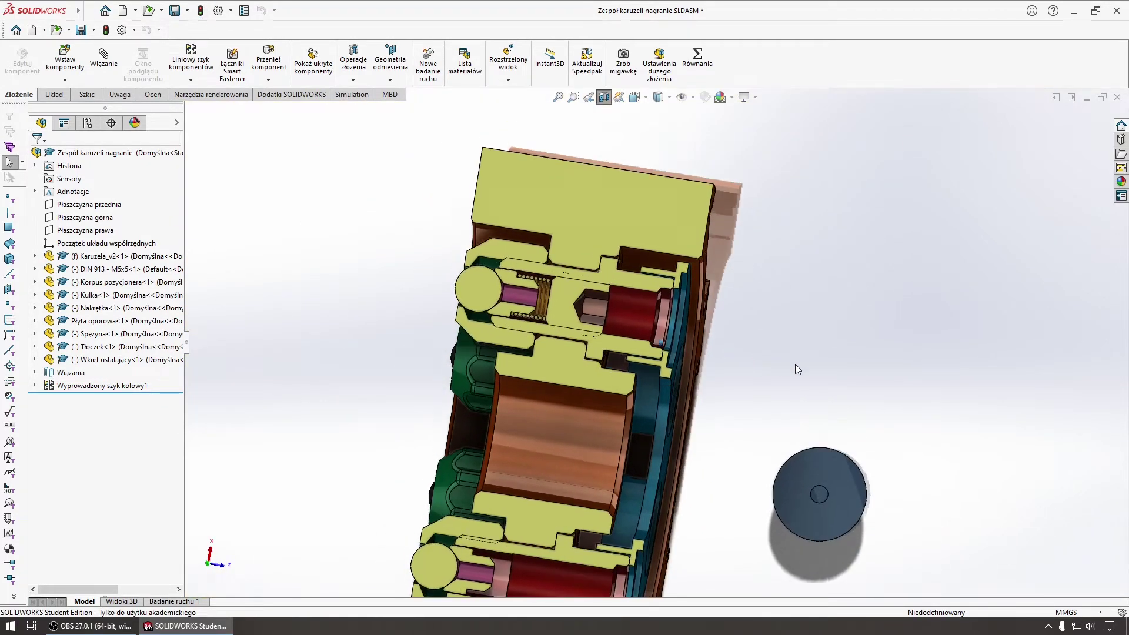
pyautogui.moveTo(795, 369)
pyautogui.mouseDown(button='middle')
pyautogui.moveTo(775, 380)
pyautogui.moveTo(741, 337)
pyautogui.mouseUp(button='middle')
pyautogui.scroll(-3, 729, 318)
pyautogui.scroll(-3, 725, 312)
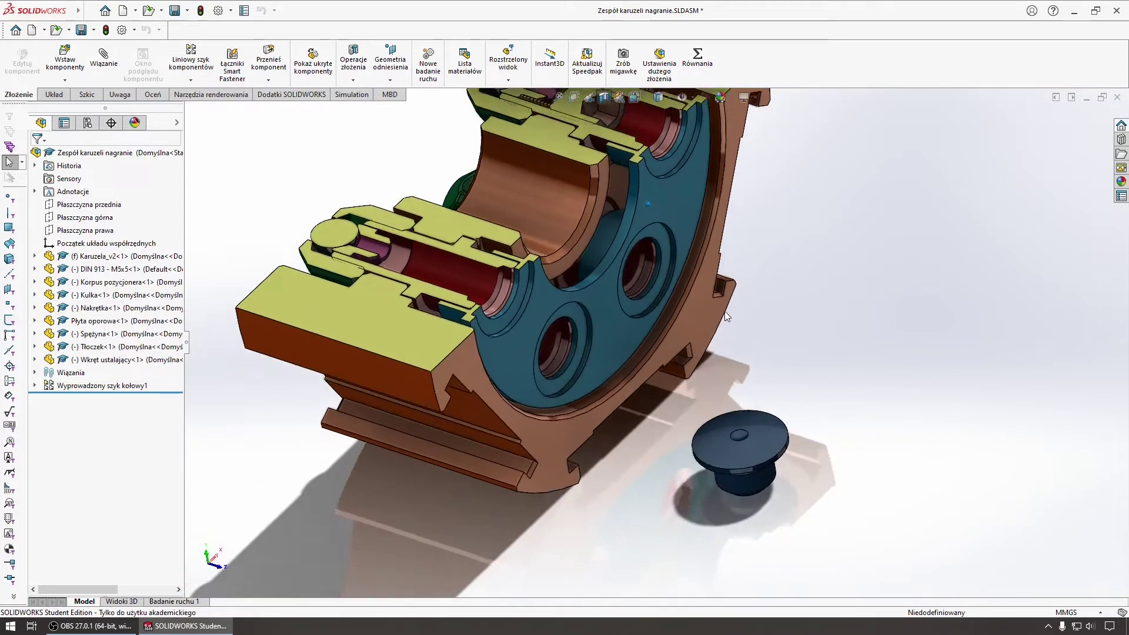
pyautogui.scroll(-2, 725, 312)
# Step: Select the loose Wkręt ustalający set screw and its cylindrical face from below
pyautogui.click(755, 429)
pyautogui.scroll(-2, 758, 431)
pyautogui.scroll(-2, 765, 433)
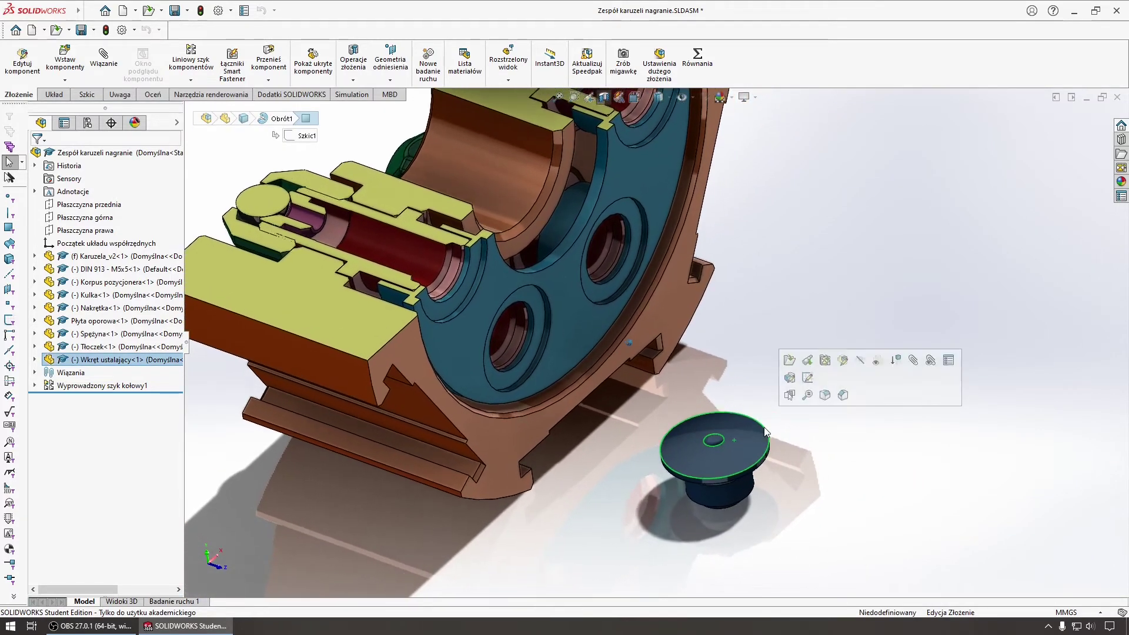
pyautogui.moveTo(763, 447)
pyautogui.mouseDown(button='middle')
pyautogui.moveTo(814, 461)
pyautogui.moveTo(763, 434)
pyautogui.moveTo(712, 324)
pyautogui.mouseUp(button='middle')
pyautogui.click(711, 325)
pyautogui.click(853, 255)
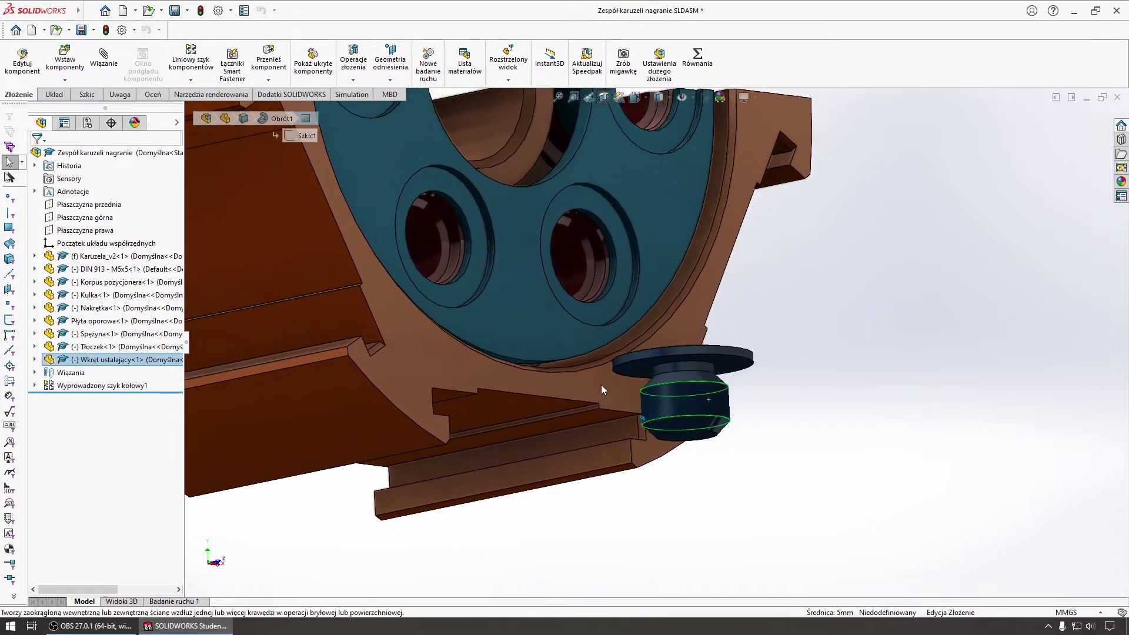
# Step: Reselect the set screw's cylindrical face and start a Wiązanie mate from it
pyautogui.moveTo(573, 359); pyautogui.dragTo(312, 344, button='middle')
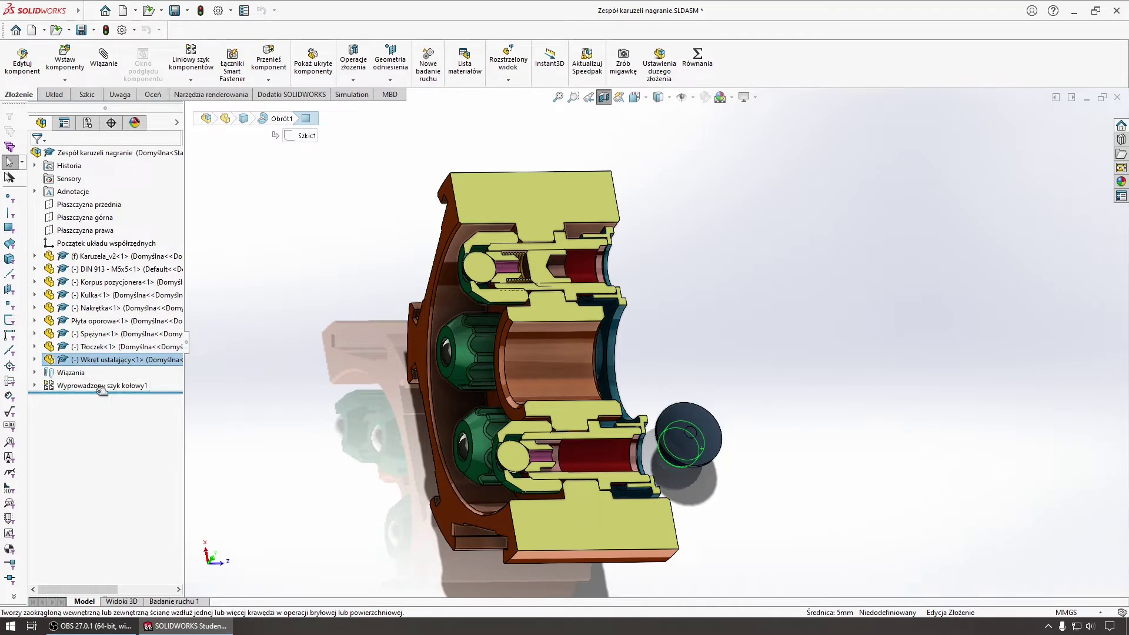
pyautogui.moveTo(521, 422)
pyautogui.mouseDown(button='middle')
pyautogui.moveTo(769, 454)
pyautogui.moveTo(660, 454)
pyautogui.mouseUp(button='middle')
pyautogui.scroll(-5, 590, 487)
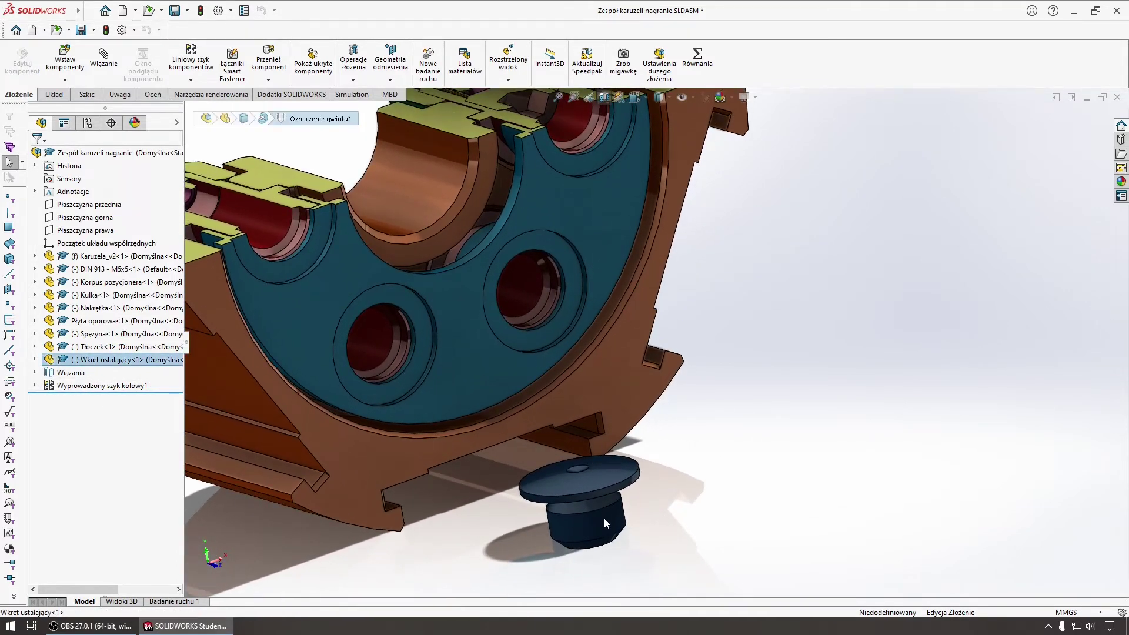
pyautogui.moveTo(659, 520); pyautogui.dragTo(671, 495, button='middle')
pyautogui.click(587, 330)
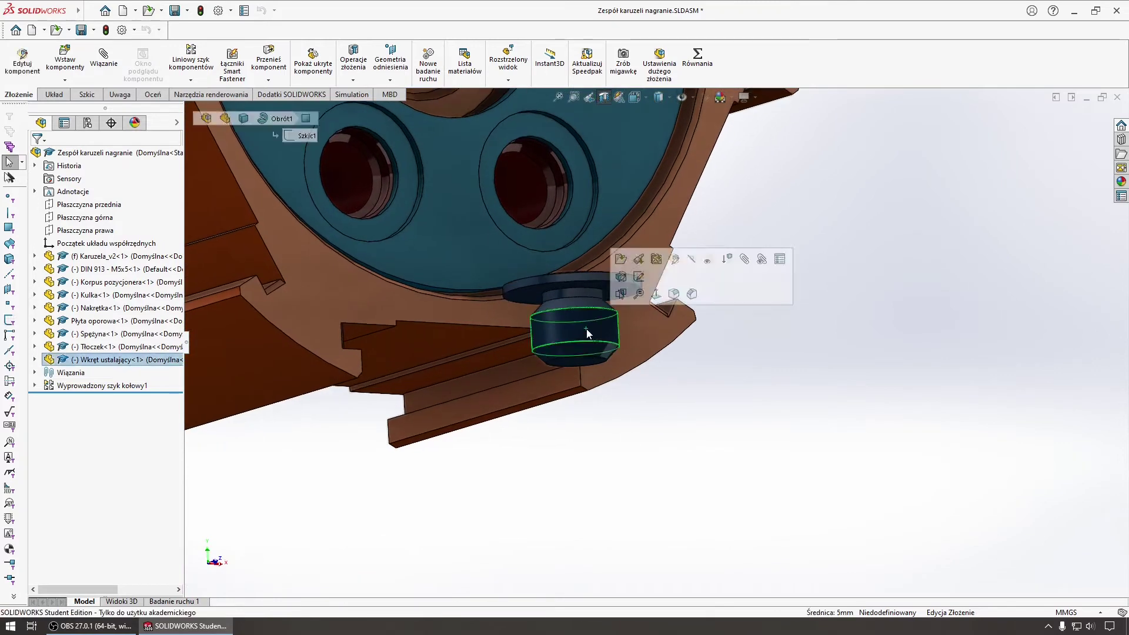
pyautogui.click(692, 320)
# Step: Mate the set screw concentric with the Korpus pozycjonera bore
pyautogui.moveTo(701, 338); pyautogui.dragTo(662, 403, button='middle')
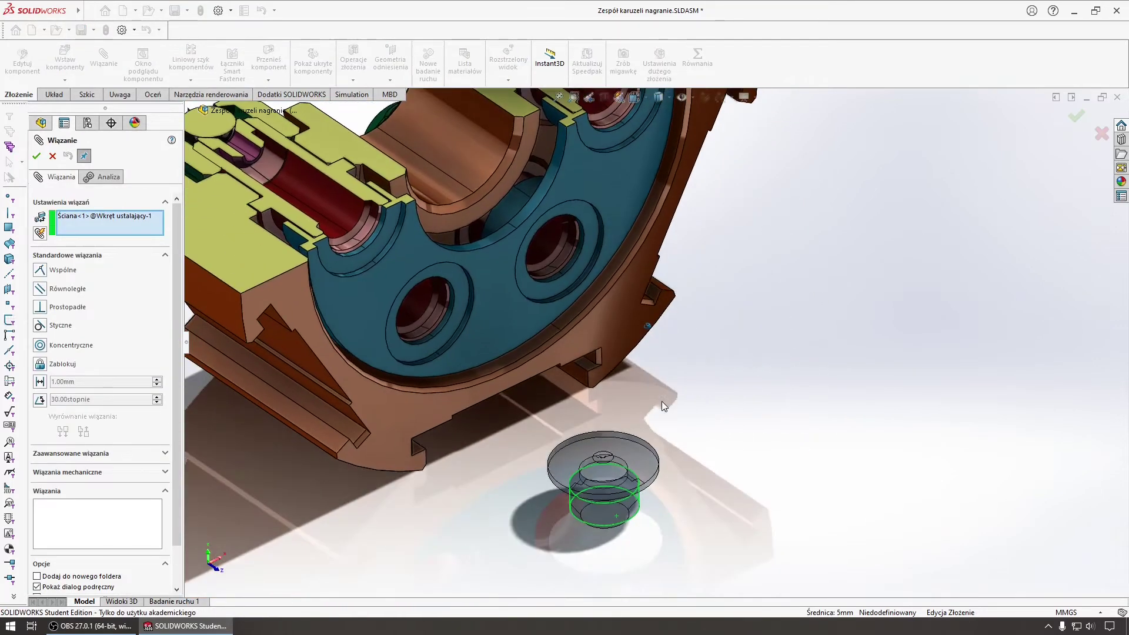
pyautogui.scroll(-3, 662, 401)
pyautogui.scroll(-3, 660, 397)
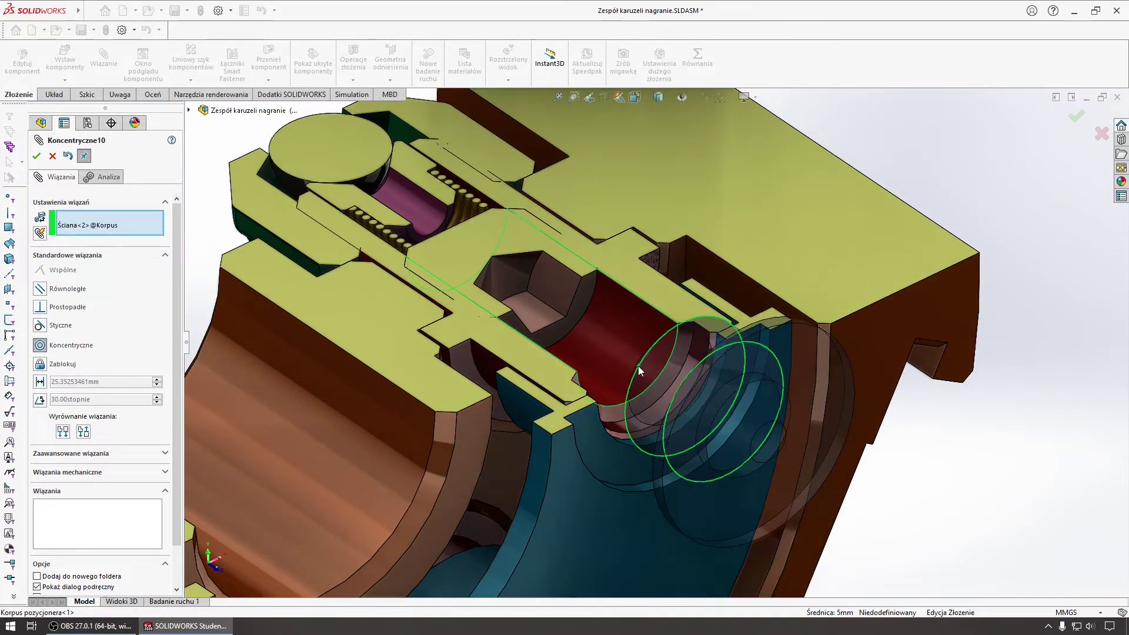
pyautogui.click(638, 365)
pyautogui.moveTo(638, 365)
pyautogui.mouseDown(button='middle')
pyautogui.moveTo(743, 414)
pyautogui.moveTo(822, 419)
pyautogui.moveTo(789, 404)
pyautogui.mouseUp(button='middle')
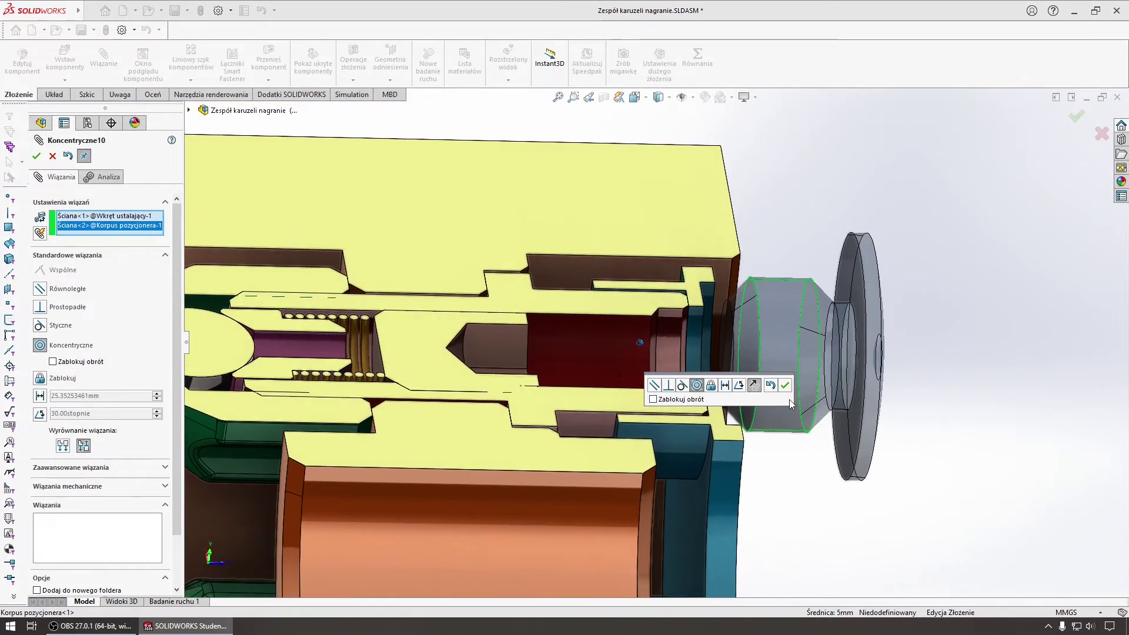
pyautogui.press('Return')
# Step: Mate the screw's flange face coincident with the thrust plate face, then close the mate settings
pyautogui.moveTo(924, 331)
pyautogui.mouseDown(button='middle')
pyautogui.moveTo(799, 347)
pyautogui.moveTo(606, 294)
pyautogui.moveTo(767, 383)
pyautogui.moveTo(821, 284)
pyautogui.mouseUp(button='middle')
pyautogui.click(574, 298)
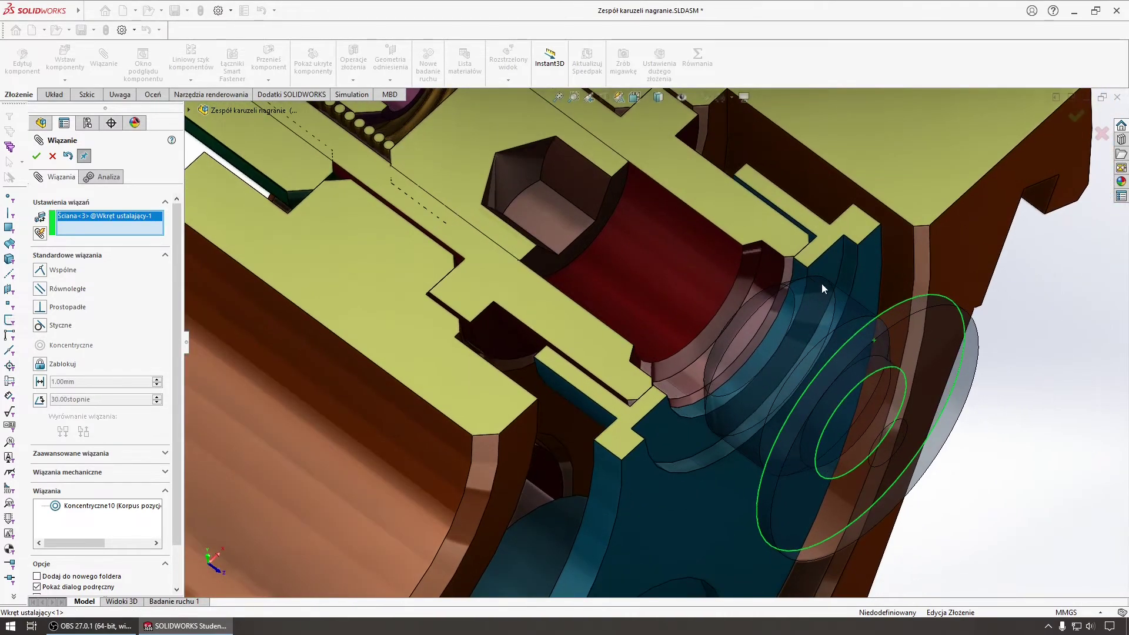
pyautogui.click(825, 261)
pyautogui.press('Return')
pyautogui.scroll(5, 700, 322)
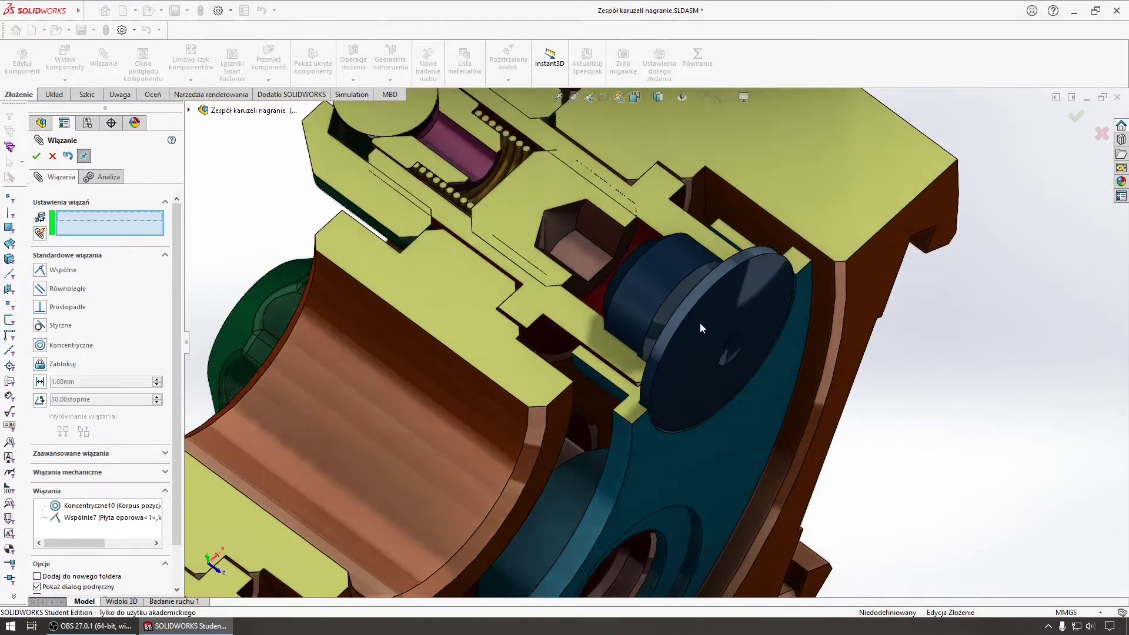
pyautogui.click(36, 155)
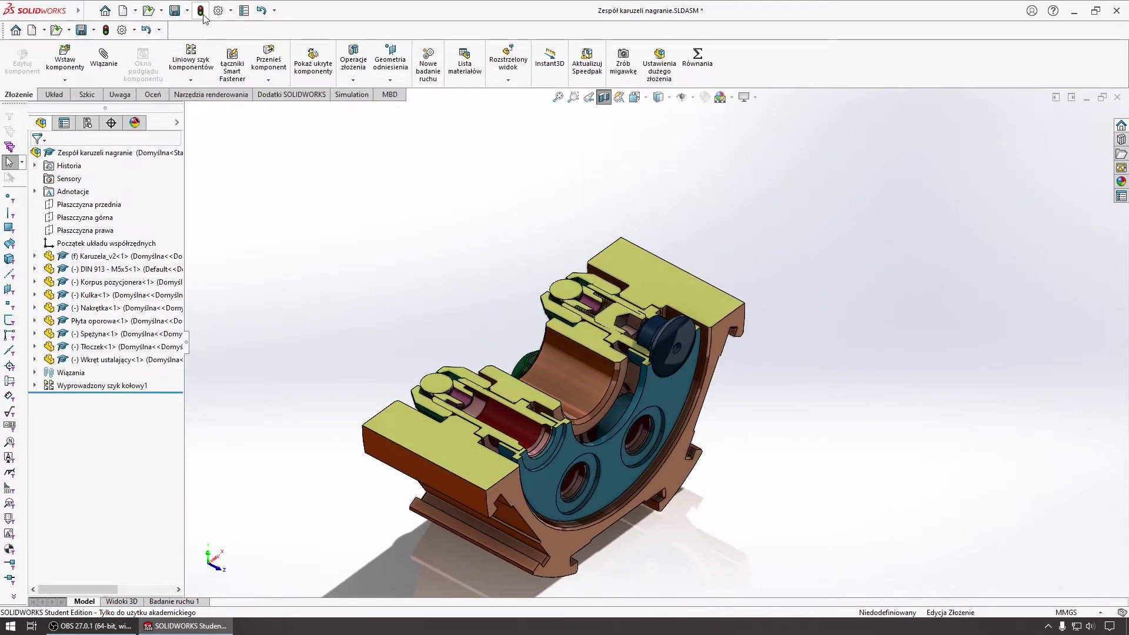
# Step: Inspect the seated screw in section view and select the Wyprowadzony szyk kołowy1 pattern
pyautogui.moveTo(437, 164); pyautogui.dragTo(698, 325, button='middle')
pyautogui.scroll(-5, 635, 294)
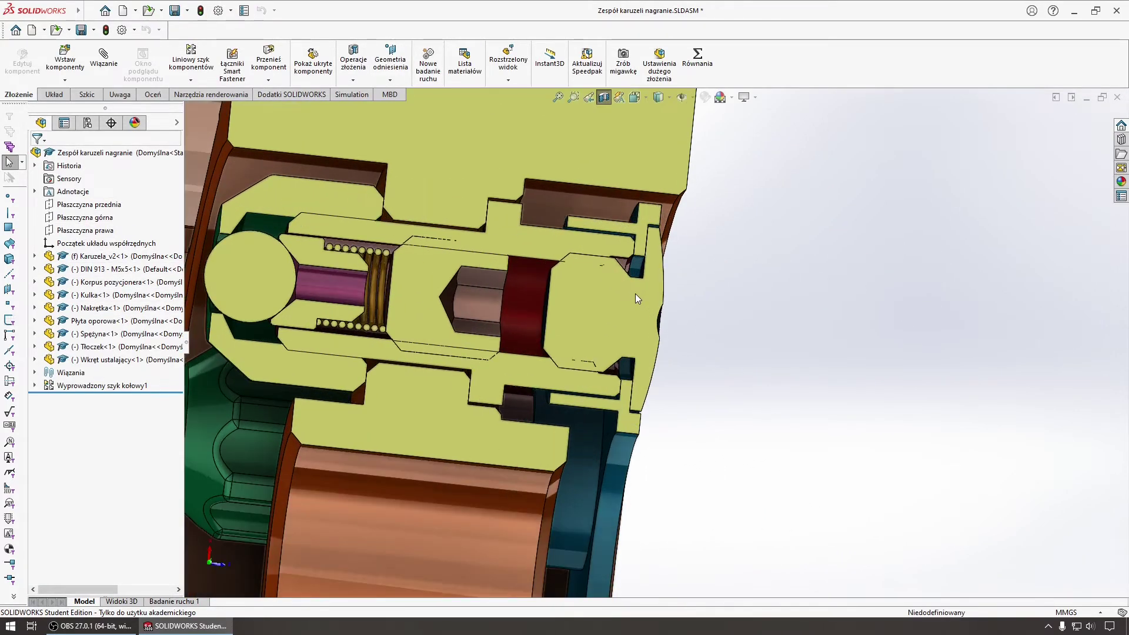
pyautogui.scroll(-3, 635, 294)
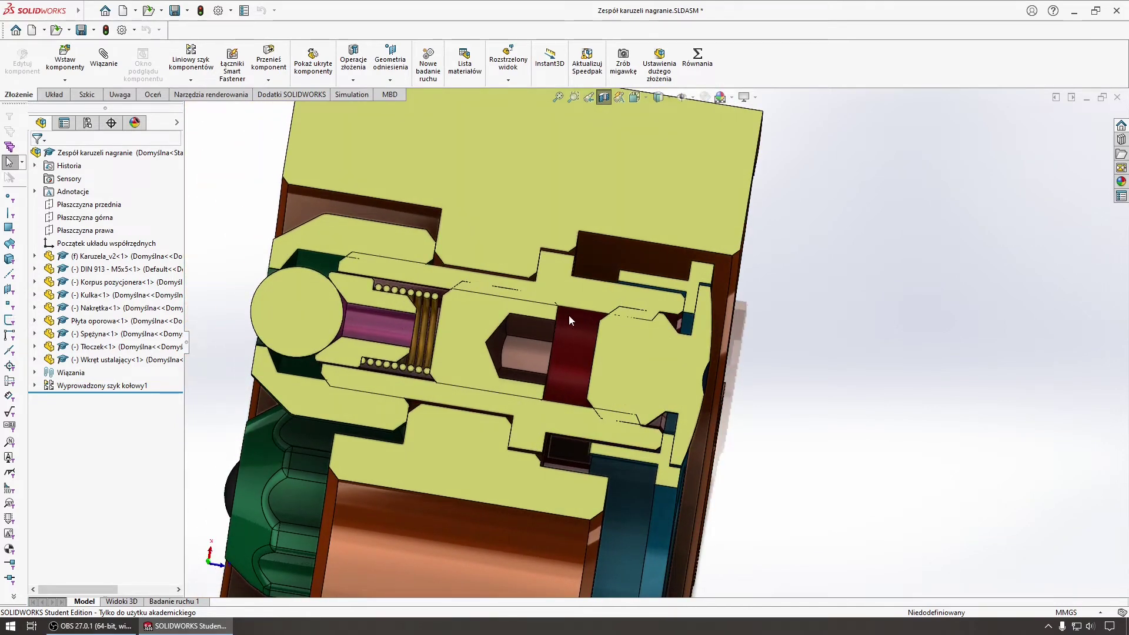
pyautogui.moveTo(569, 315)
pyautogui.mouseDown(button='middle')
pyautogui.moveTo(546, 312)
pyautogui.moveTo(474, 402)
pyautogui.moveTo(457, 393)
pyautogui.mouseUp(button='middle')
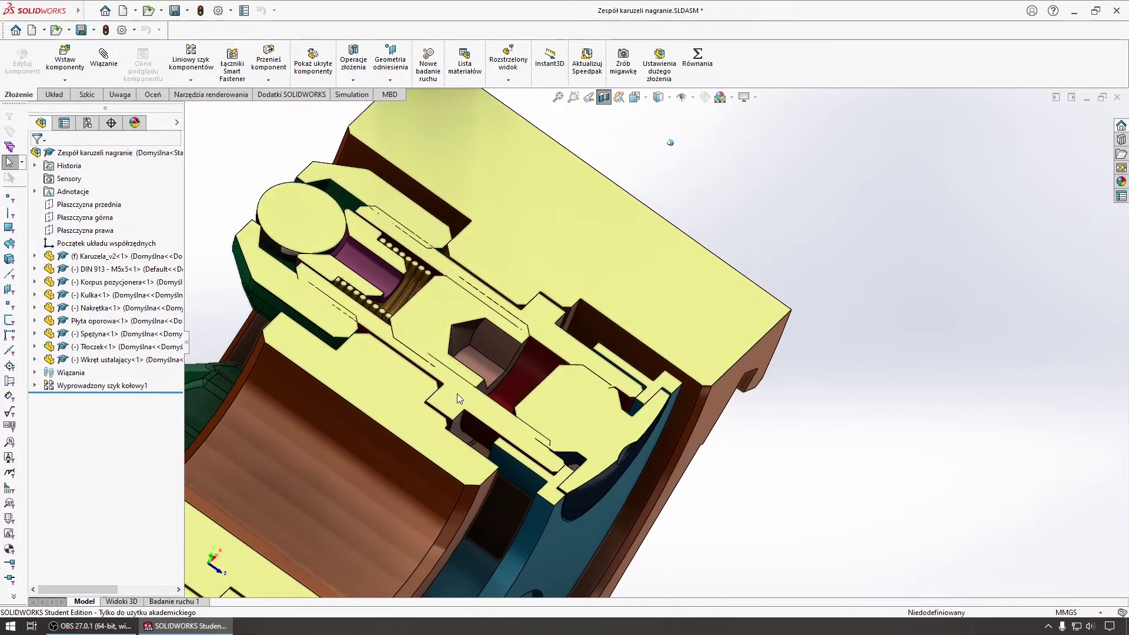
pyautogui.scroll(3, 457, 394)
pyautogui.scroll(3, 379, 382)
pyautogui.scroll(3, 262, 408)
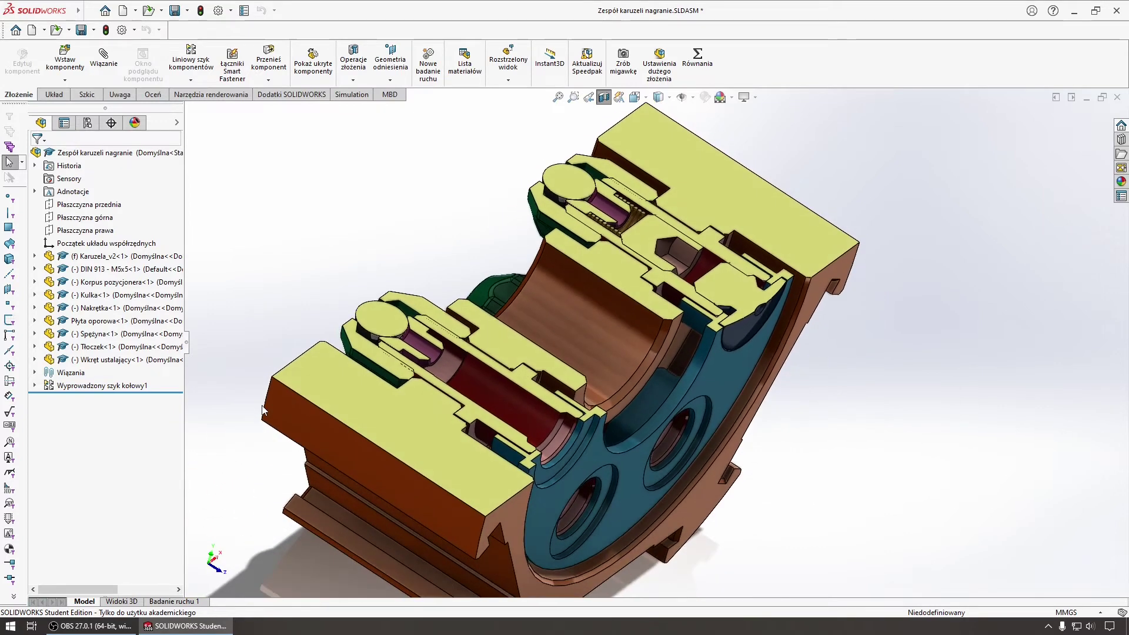
pyautogui.scroll(2, 262, 409)
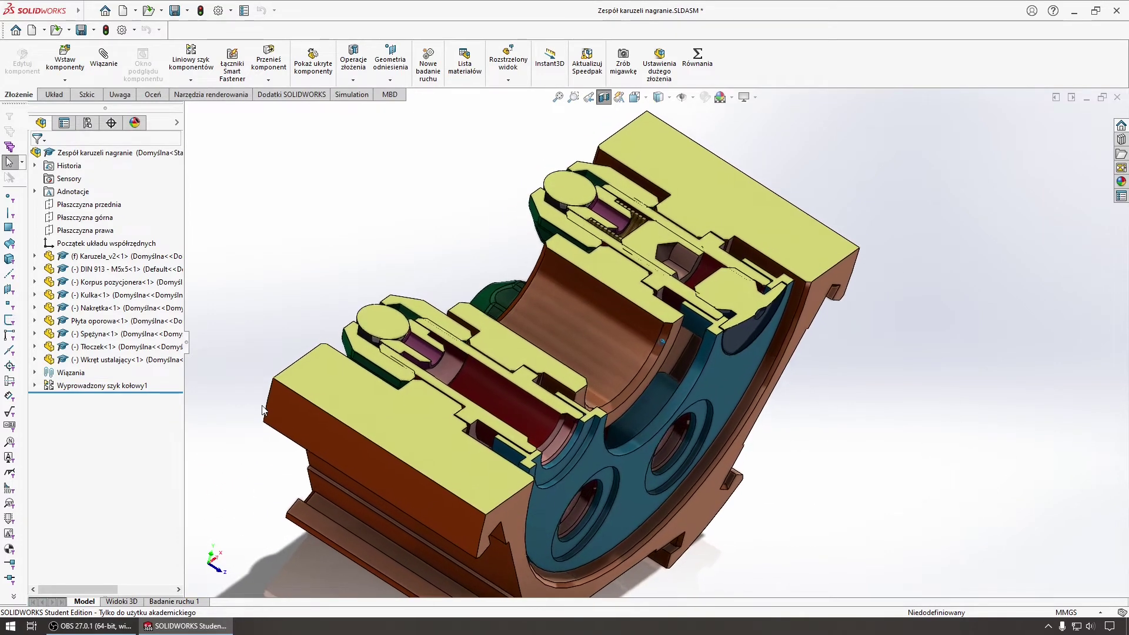
pyautogui.moveTo(262, 408); pyautogui.dragTo(232, 404, button='middle')
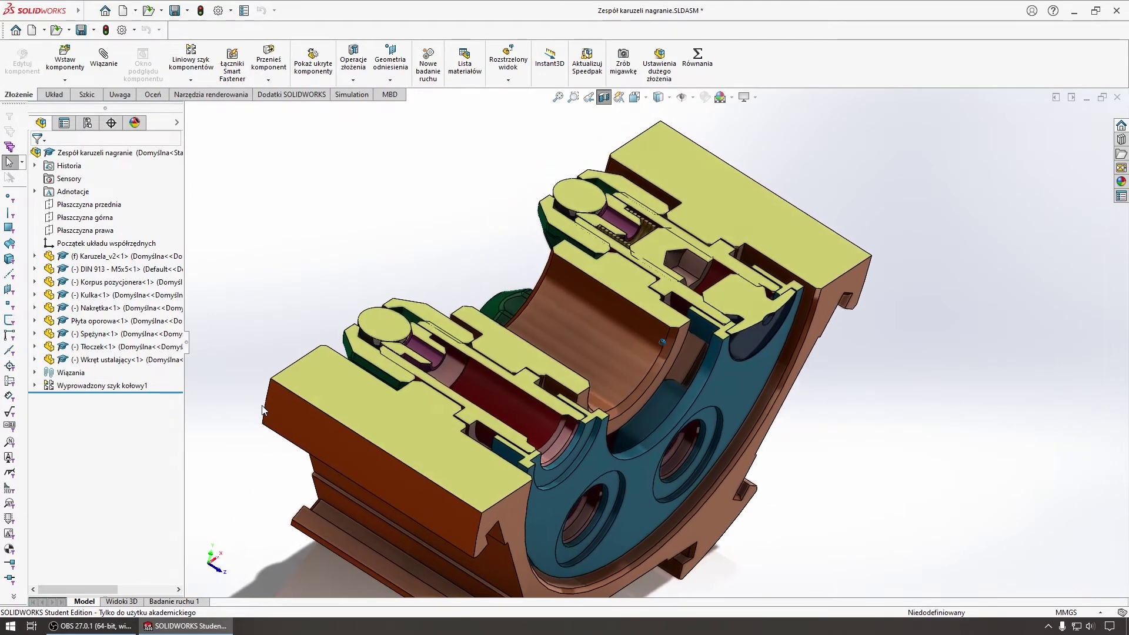
pyautogui.click(68, 386)
# Step: Add DIN 913 - M5x5, Spężyna and Wkręt ustalający to Wyprowadzony szyk kołowy1's components to pattern
pyautogui.click(75, 351)
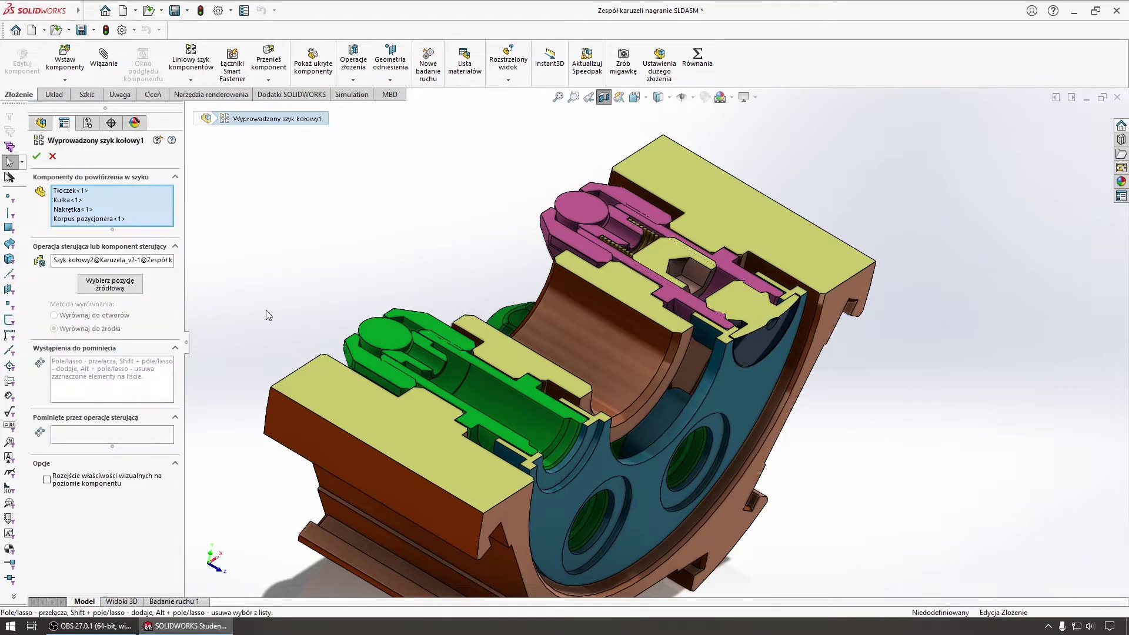
pyautogui.scroll(-3, 252, 353)
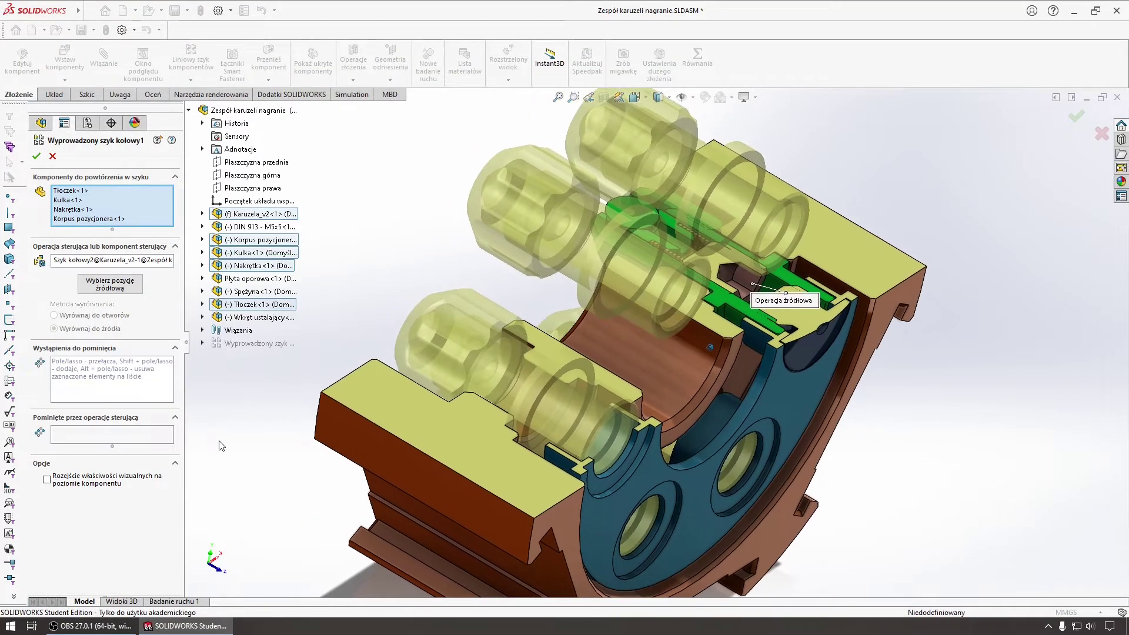
pyautogui.scroll(-3, 241, 400)
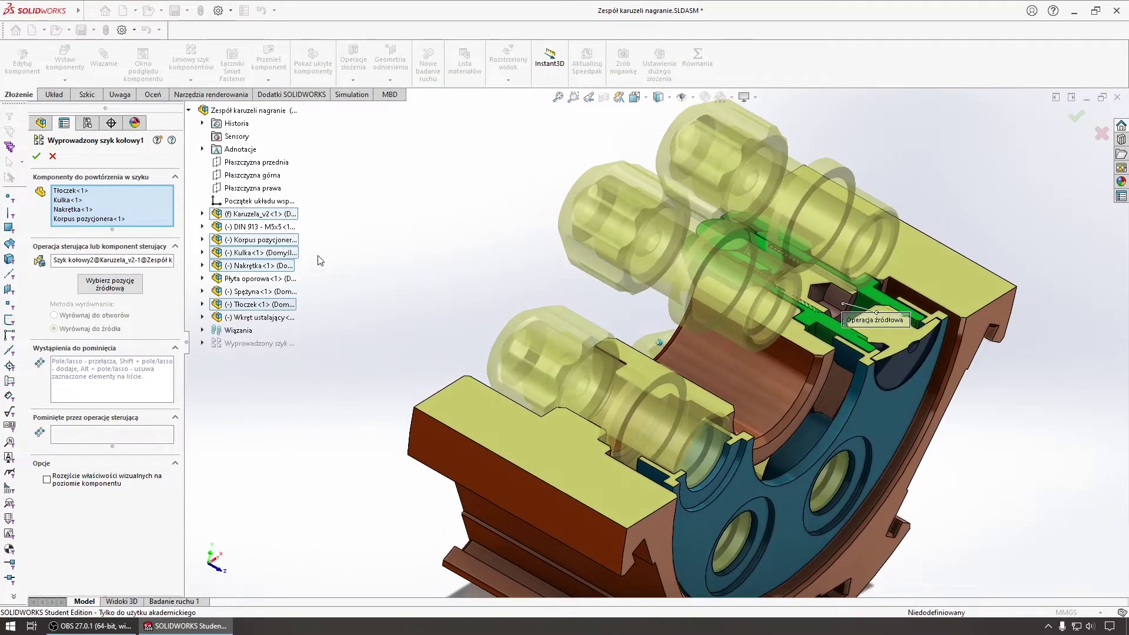
pyautogui.click(145, 197)
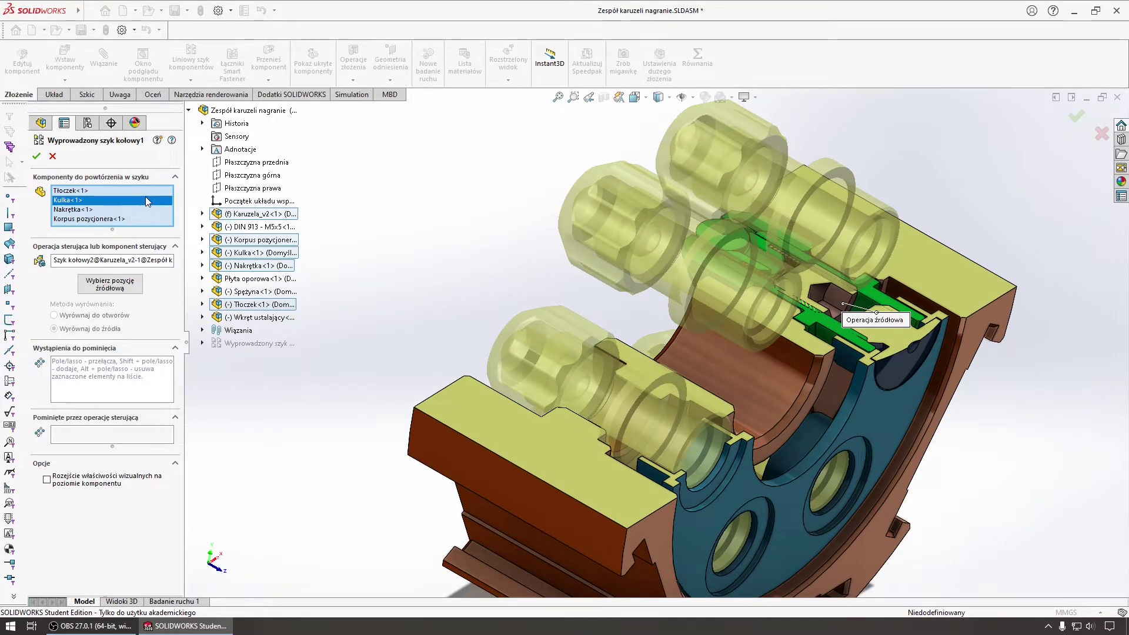
pyautogui.click(100, 178)
pyautogui.click(93, 179)
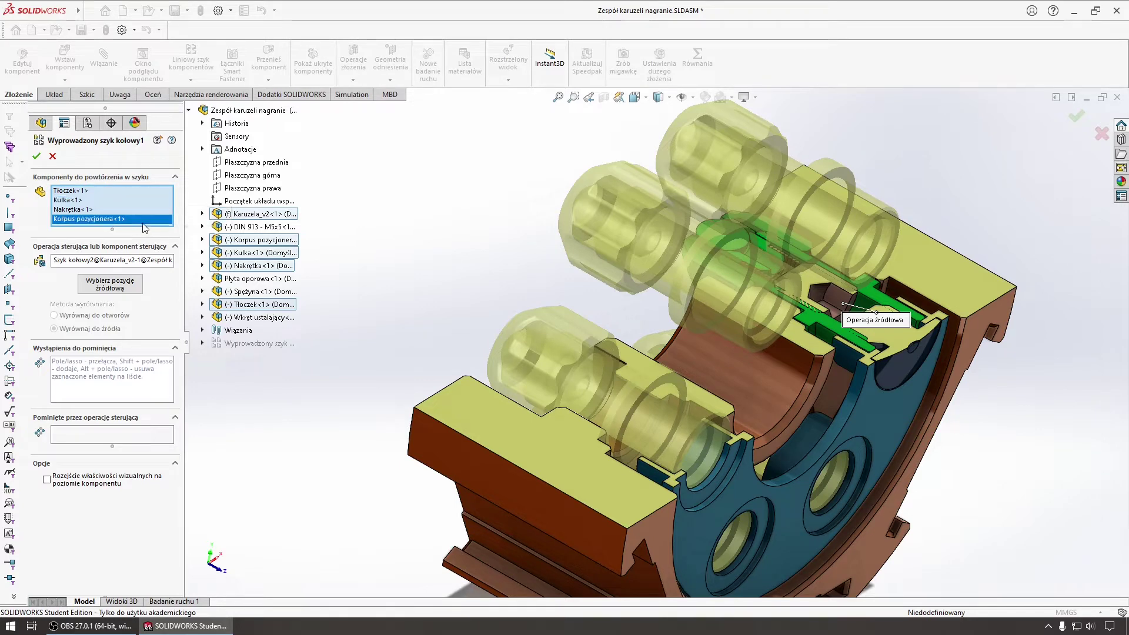
pyautogui.click(259, 228)
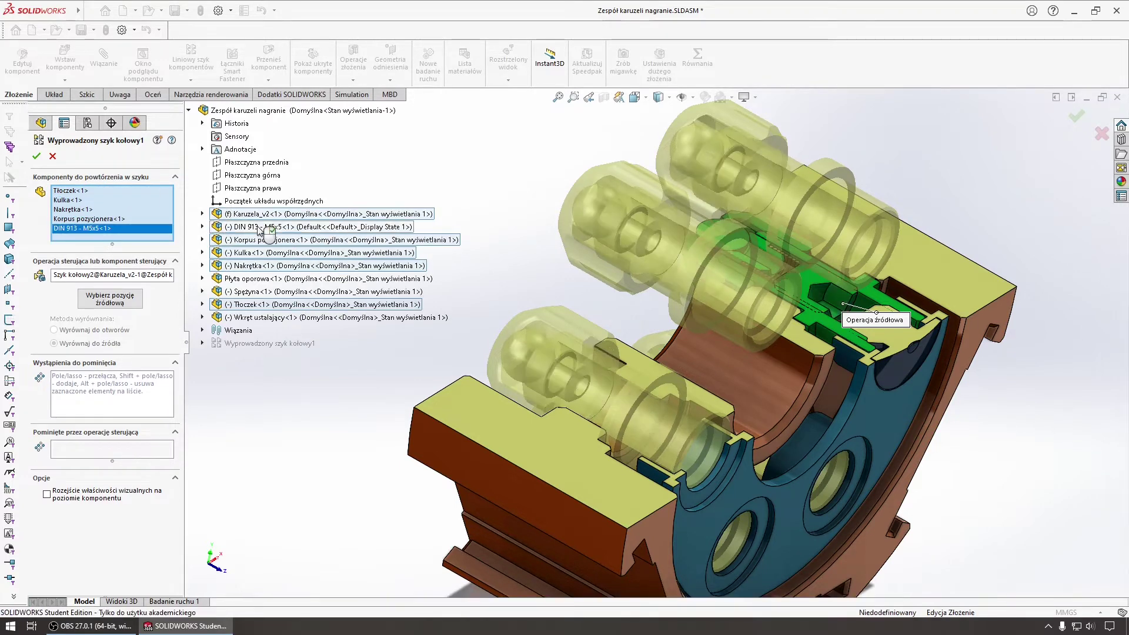
pyautogui.click(276, 294)
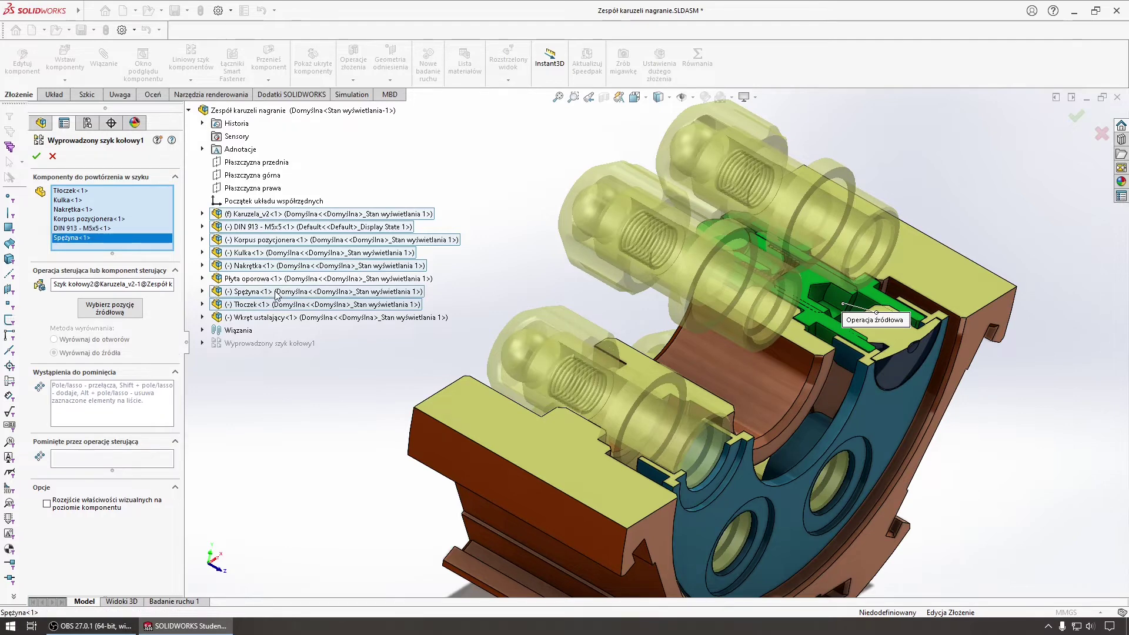
pyautogui.scroll(-1, 277, 297)
pyautogui.scroll(-1, 276, 301)
pyautogui.scroll(-1, 277, 305)
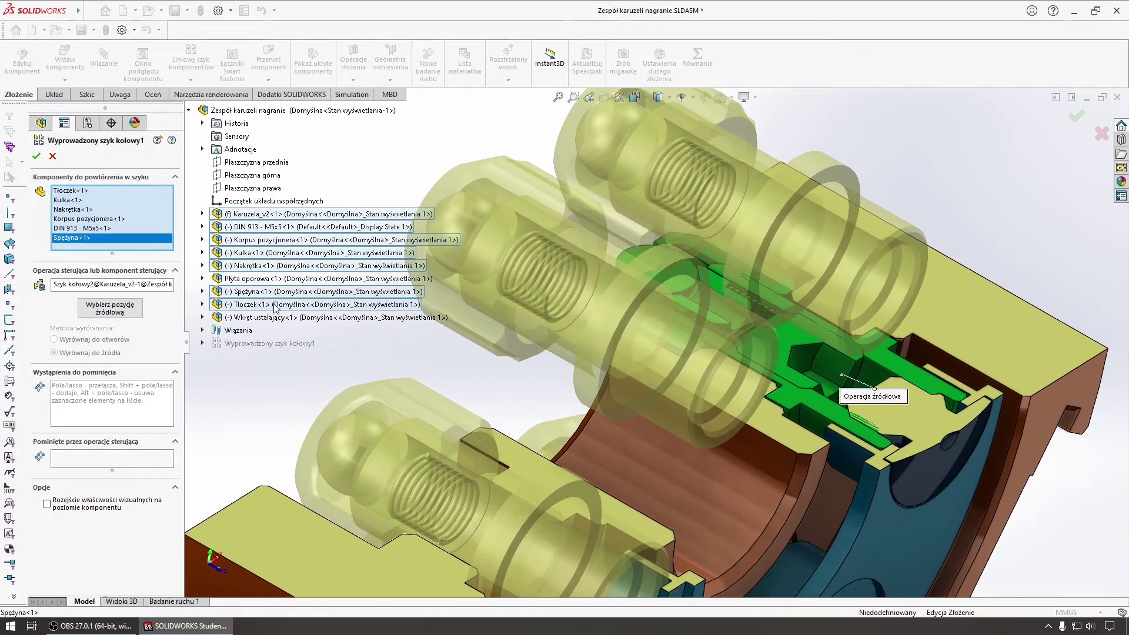
pyautogui.click(271, 318)
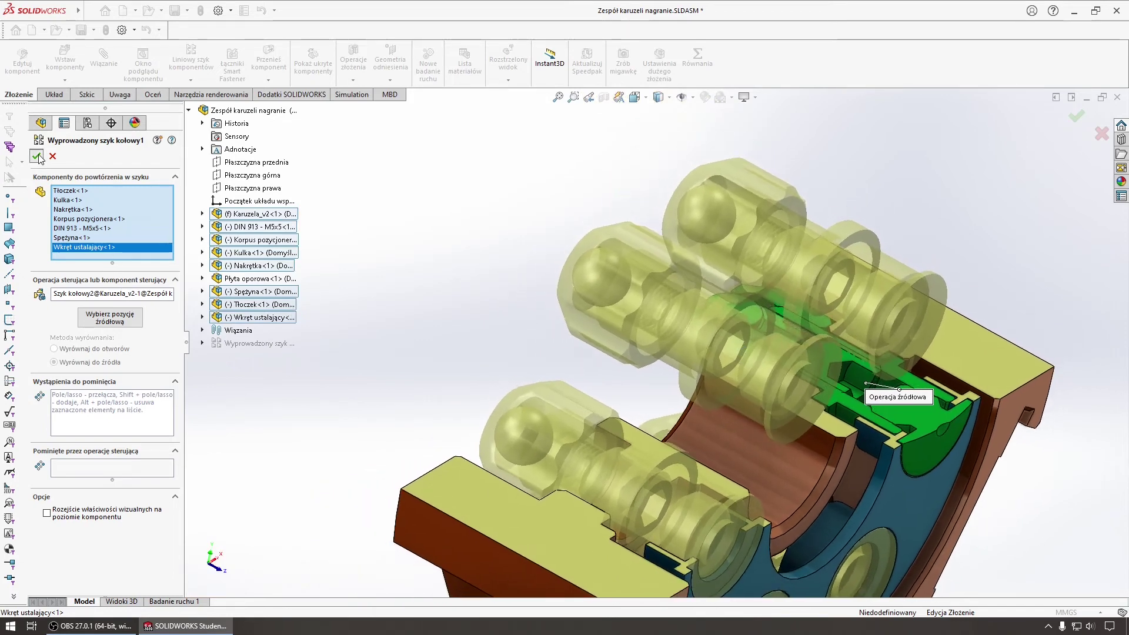
pyautogui.click(36, 157)
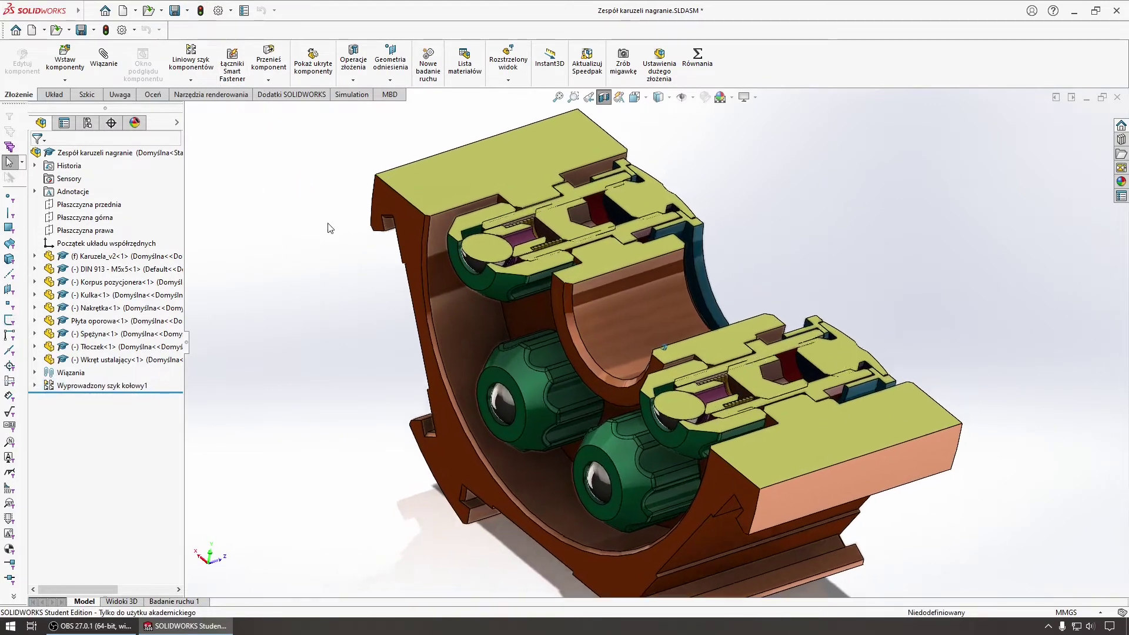
# Step: Turn off the section view and open Karuzela_v2 as a separate part
pyautogui.click(511, 403)
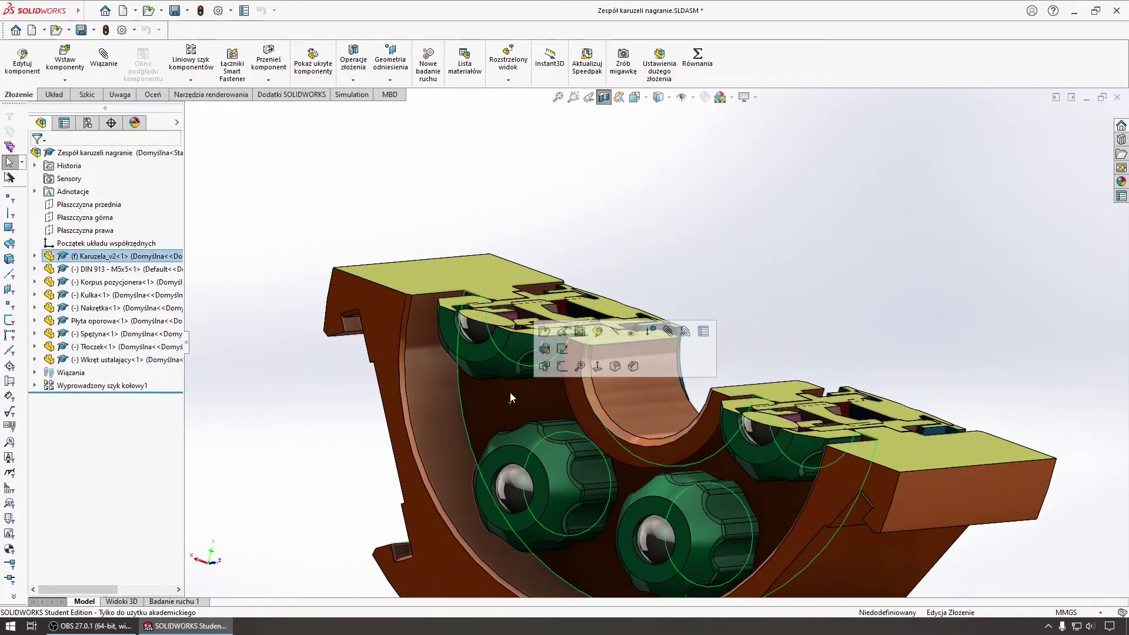
pyautogui.click(603, 99)
pyautogui.rightClick(514, 260)
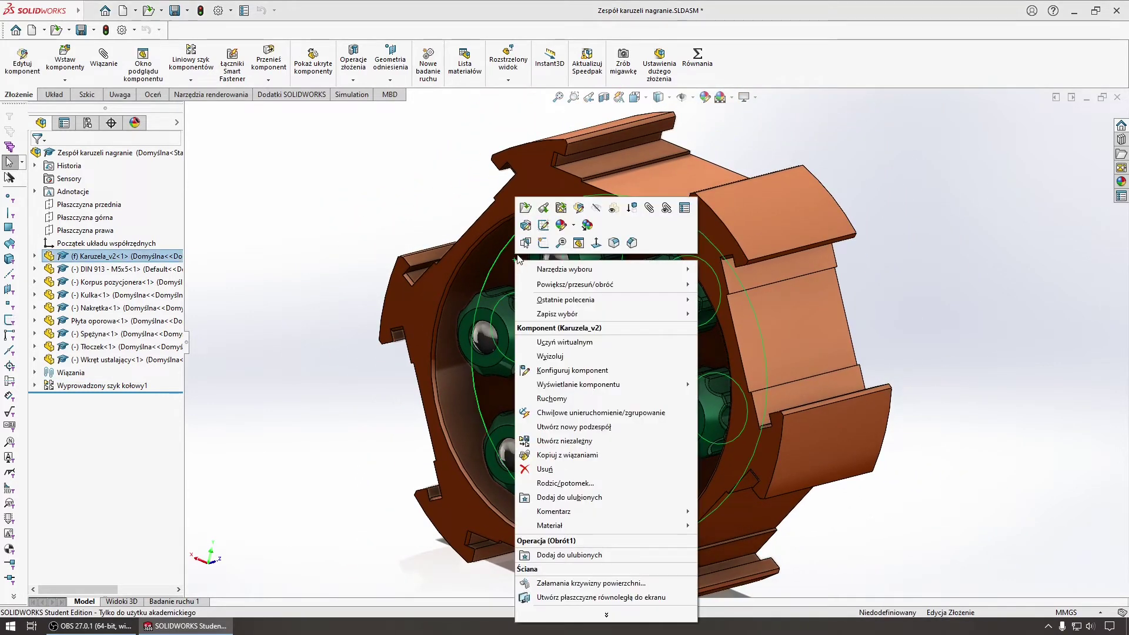
pyautogui.click(527, 296)
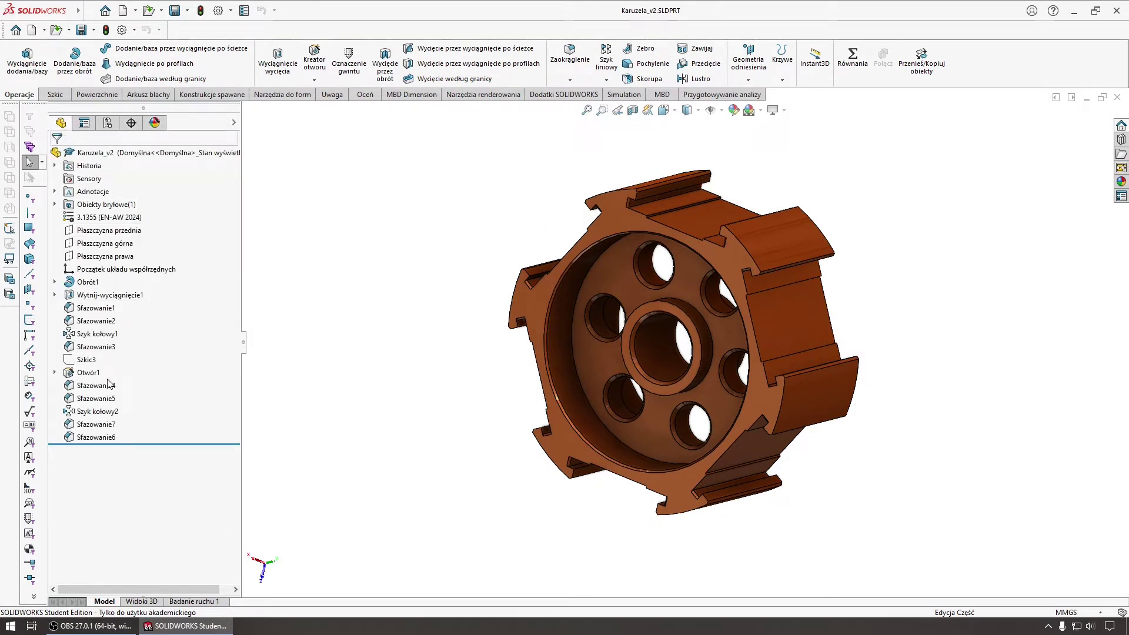
# Step: Set Szyk kołowy2 to 3 instances and return to the assembly, dismissing the rebuild errors
pyautogui.click(104, 413)
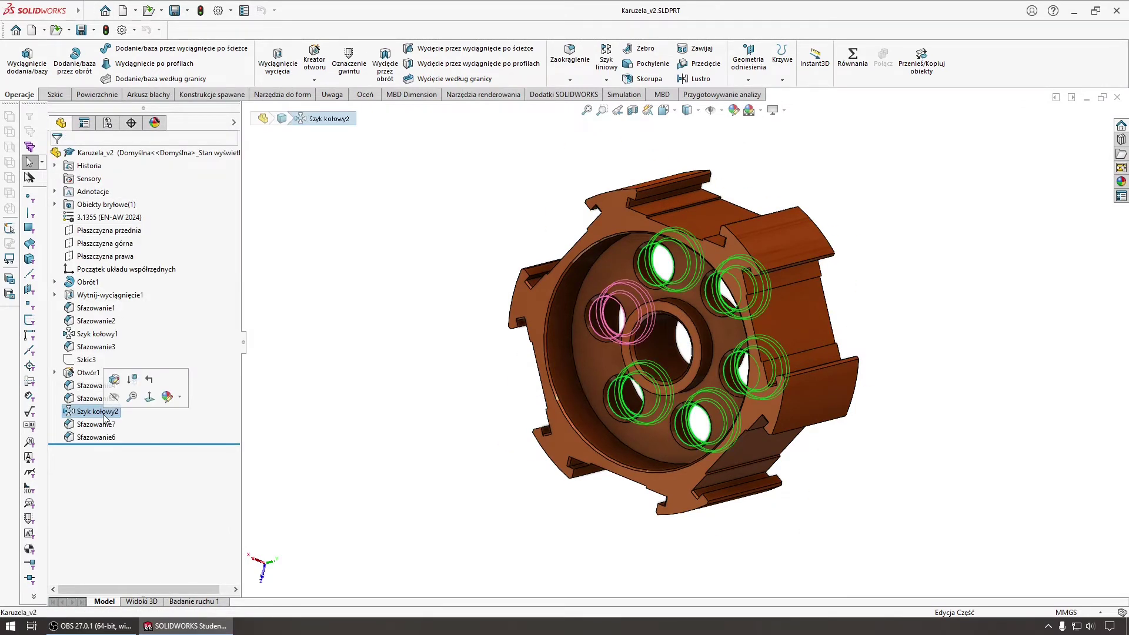
pyautogui.click(114, 379)
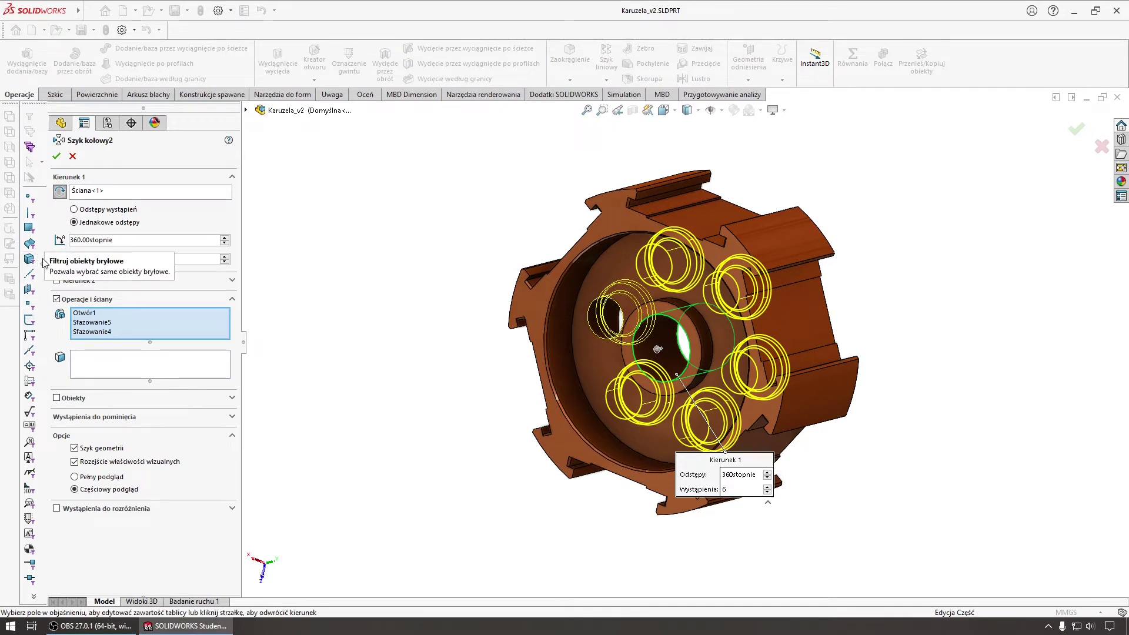
pyautogui.write('3')
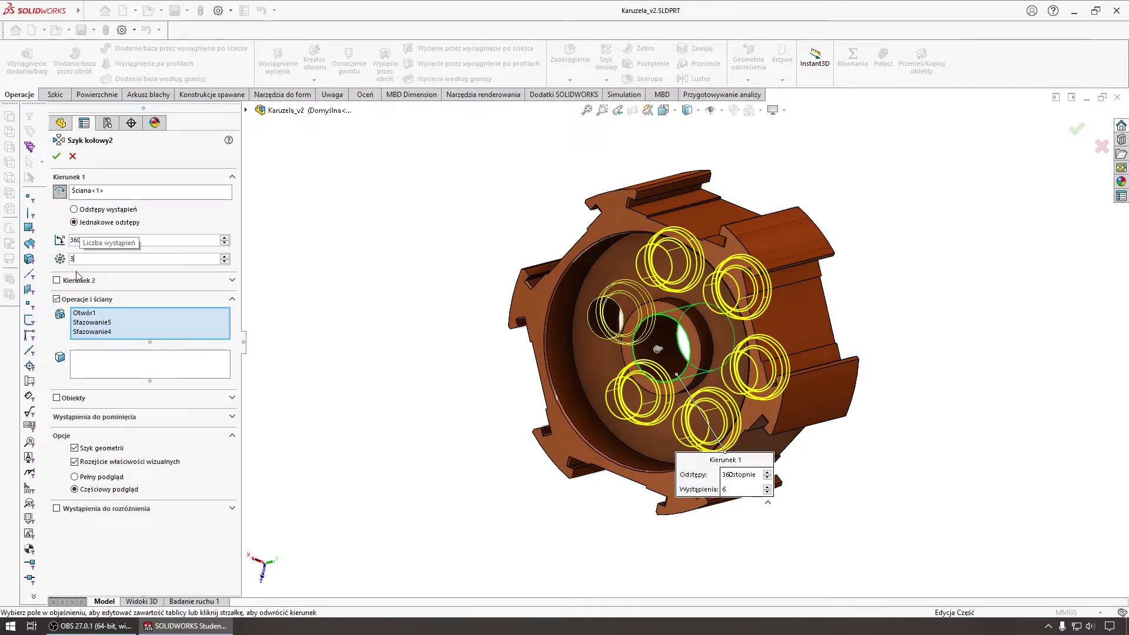
pyautogui.press('Return')
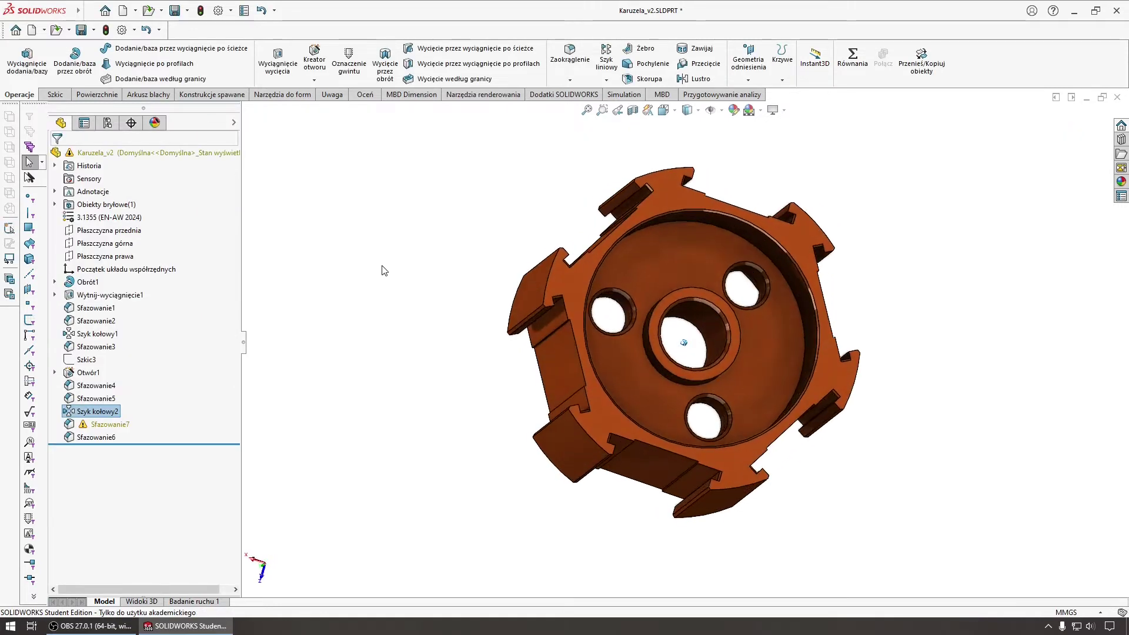
pyautogui.moveTo(384, 270)
pyautogui.mouseDown(button='middle')
pyautogui.moveTo(690, 252)
pyautogui.moveTo(704, 291)
pyautogui.moveTo(697, 279)
pyautogui.mouseUp(button='middle')
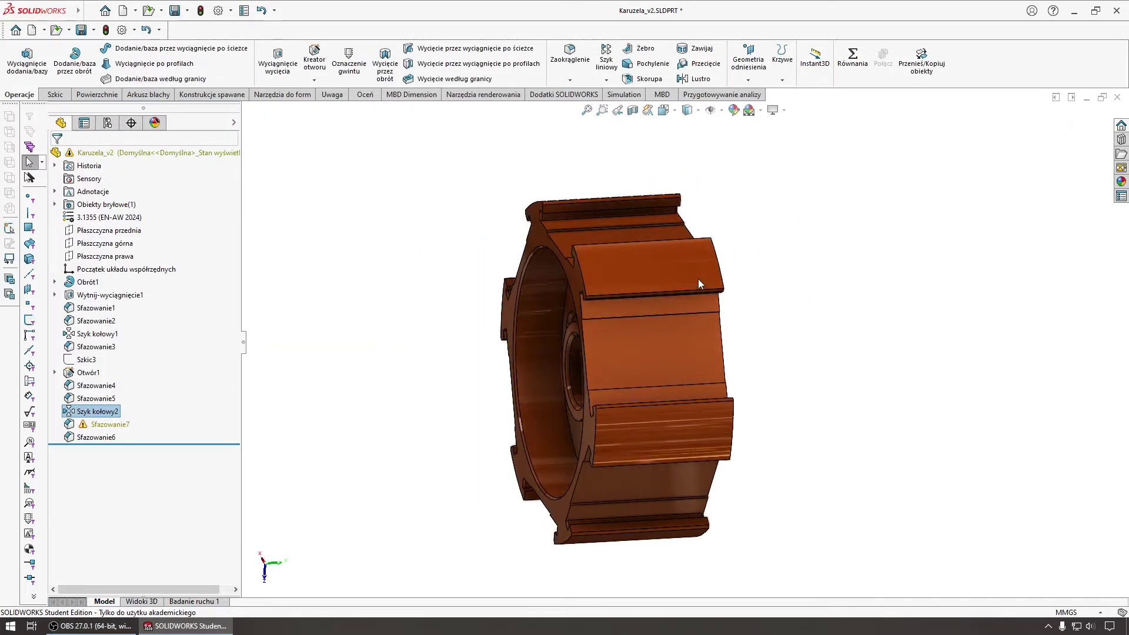
pyautogui.hotkey('ctrl', 'Tab')
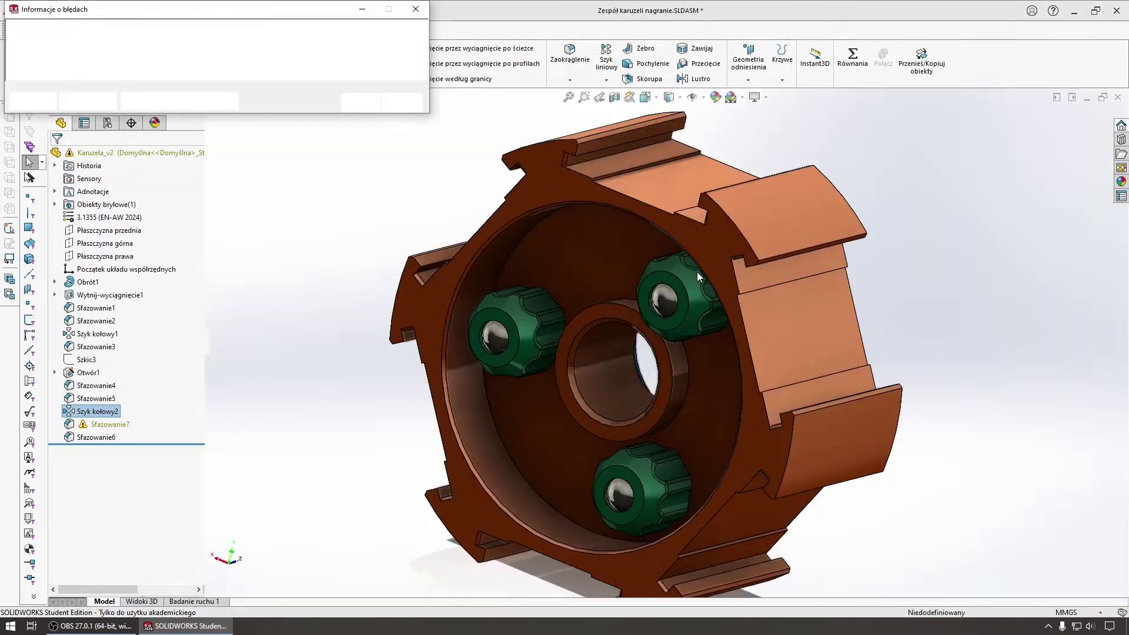
pyautogui.click(371, 107)
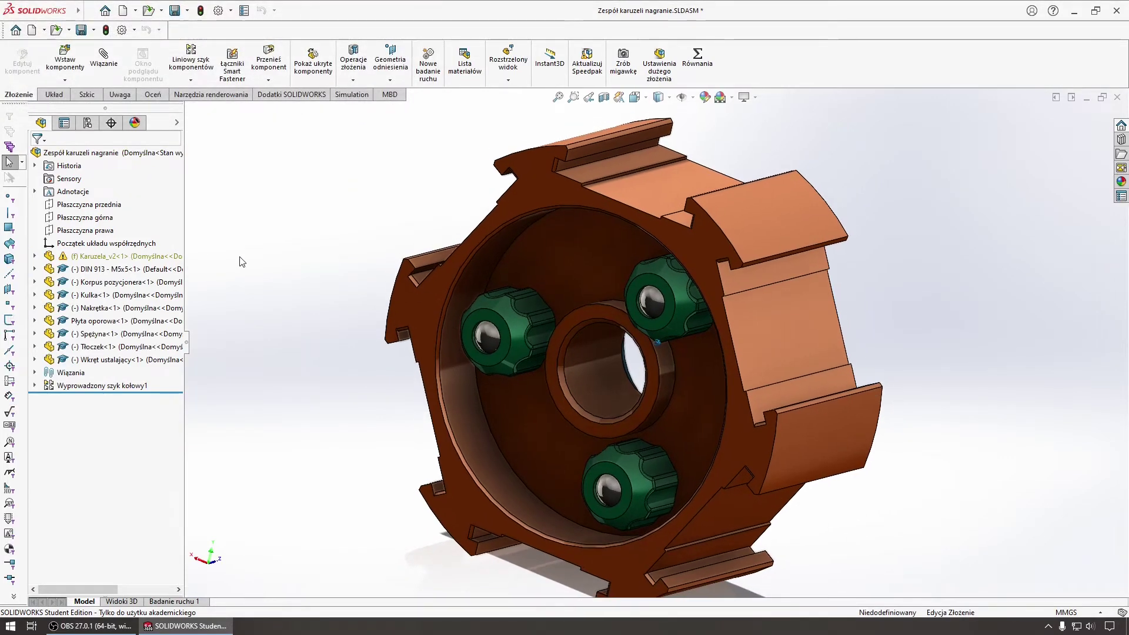
# Step: Check the Sfazowanie7 warning under Karuzela_v2, then reopen Karuzela_v2 and select Sfazowanie7
pyautogui.moveTo(242, 257)
pyautogui.mouseDown(button='middle')
pyautogui.moveTo(221, 287)
pyautogui.moveTo(194, 270)
pyautogui.mouseUp(button='middle')
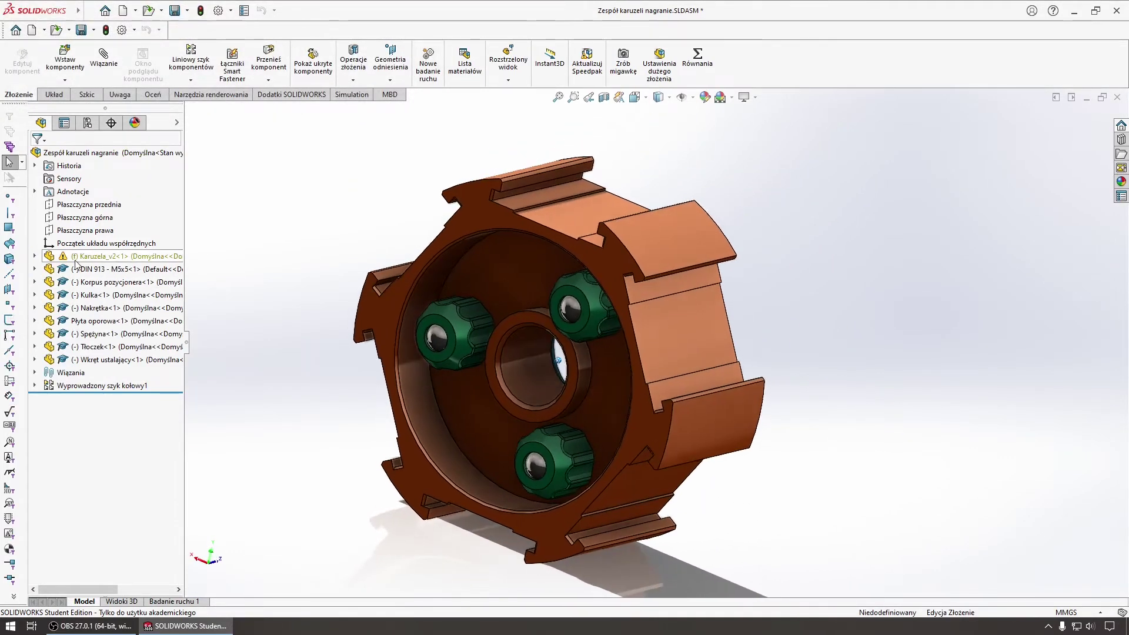
pyautogui.click(65, 257)
pyautogui.click(34, 257)
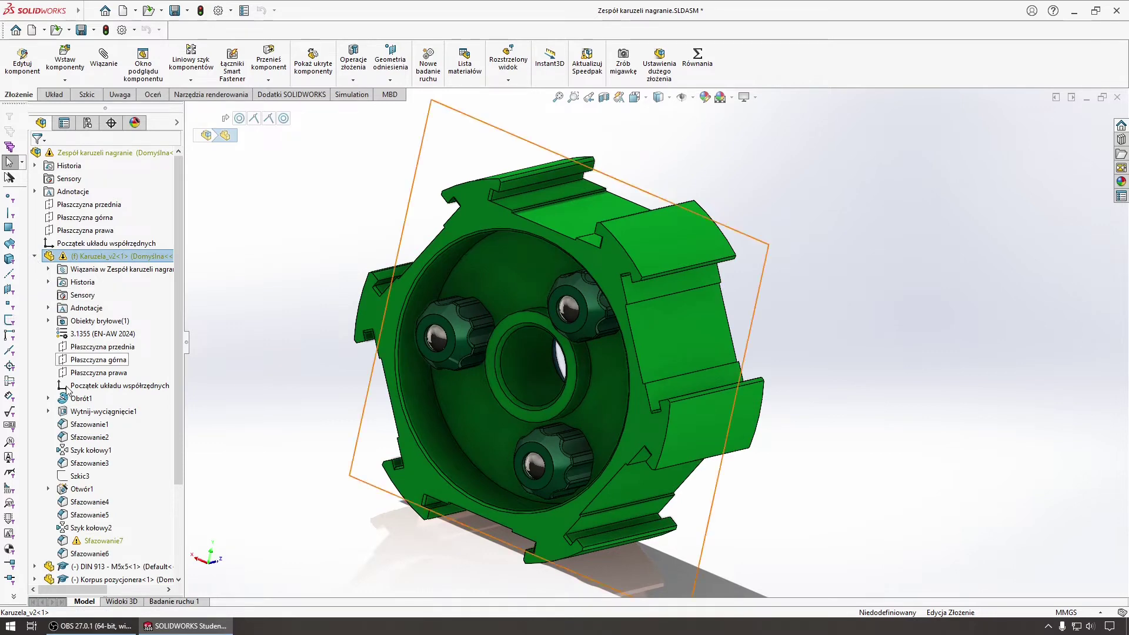
pyautogui.moveTo(95, 541)
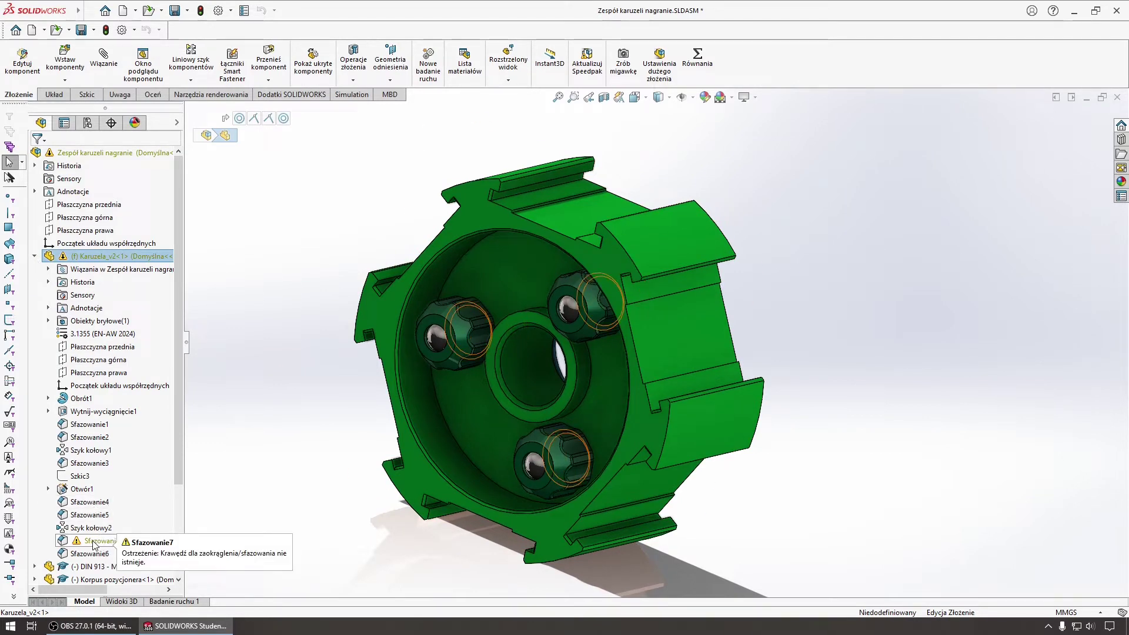
pyautogui.click(94, 542)
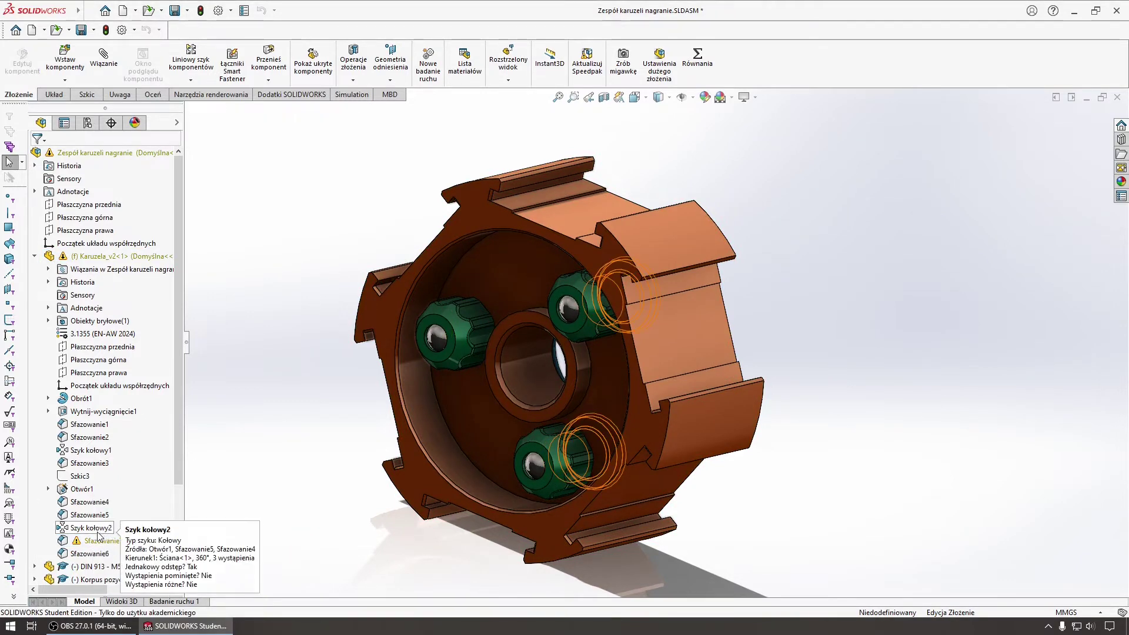
pyautogui.moveTo(98, 541)
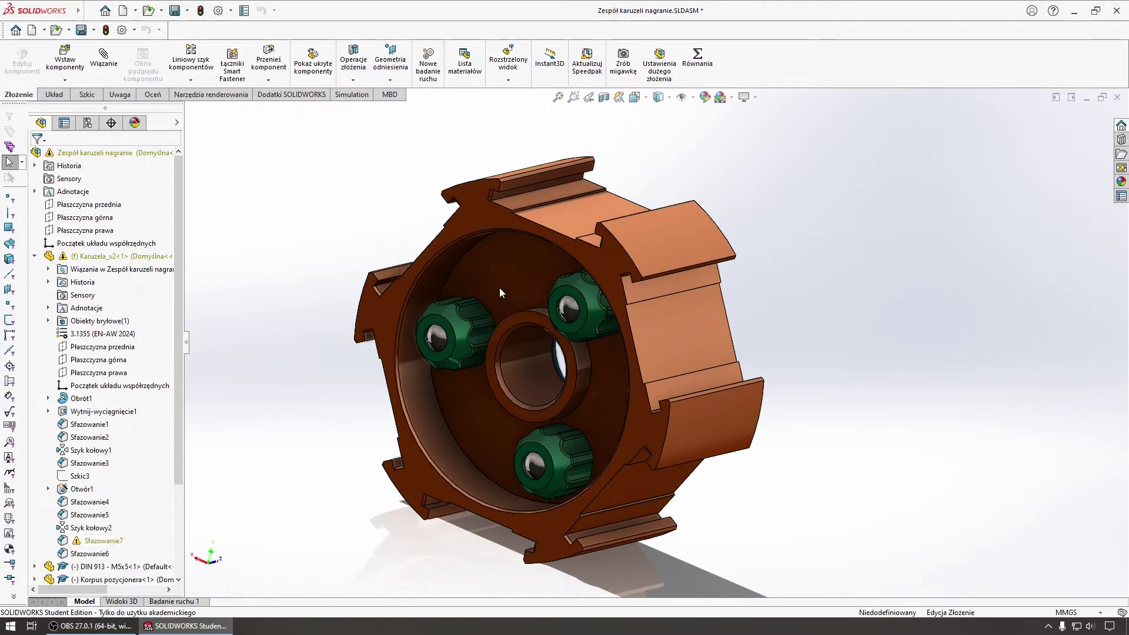
pyautogui.rightClick(499, 288)
pyautogui.click(509, 238)
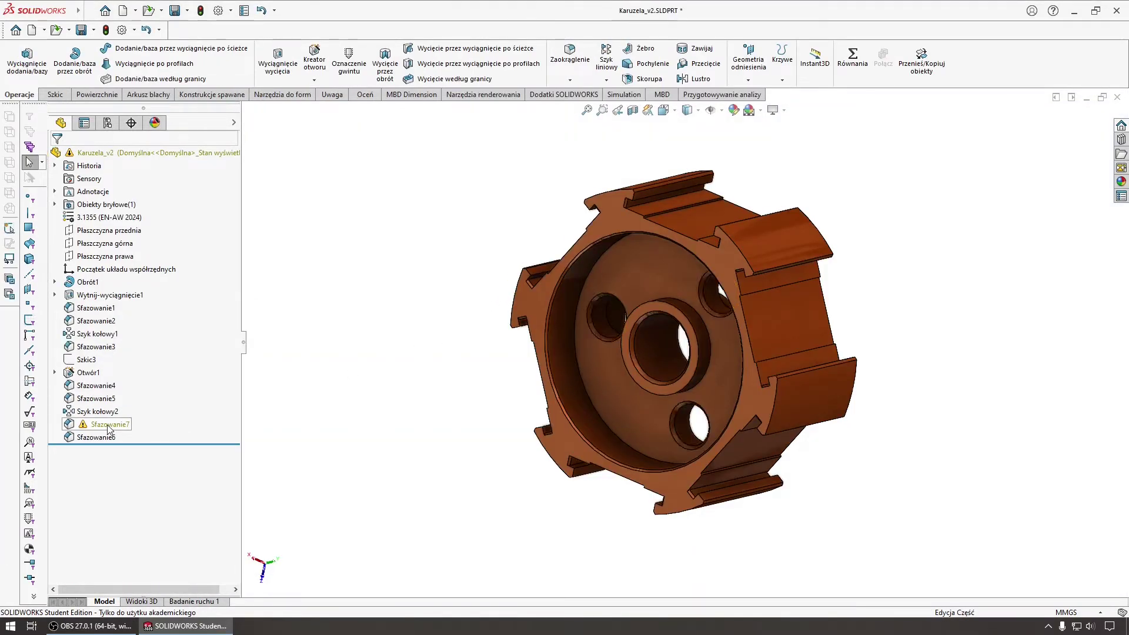
pyautogui.click(94, 425)
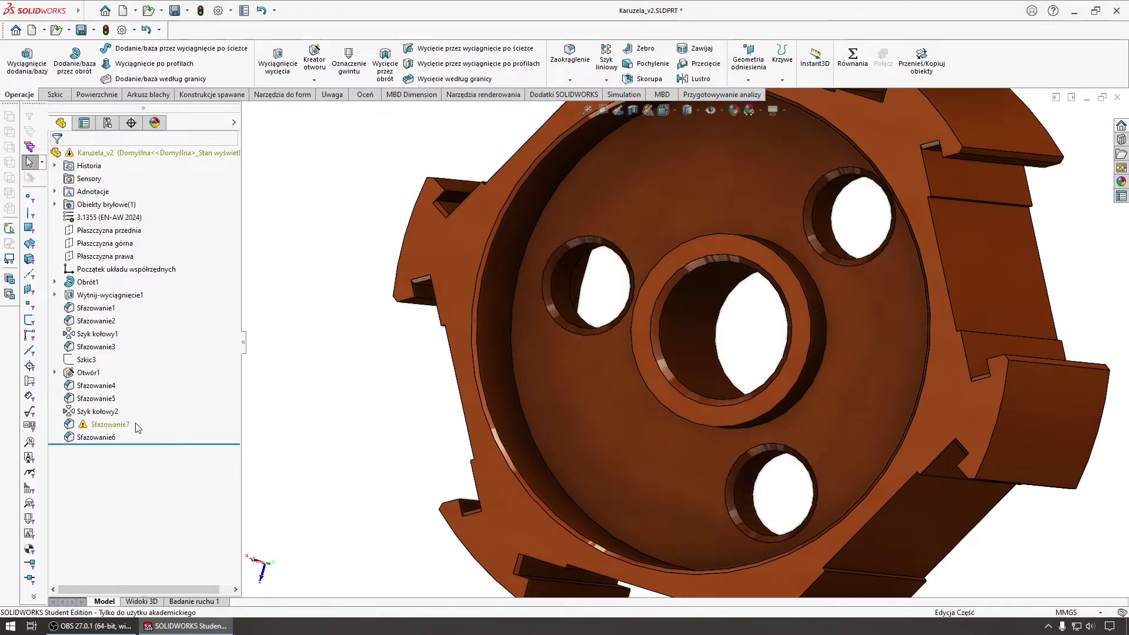
# Step: Compare Szyk kołowy2, Sfazowanie5 and Sfazowanie7, starting but cancelling a delete of Sfazowanie7
pyautogui.click(94, 411)
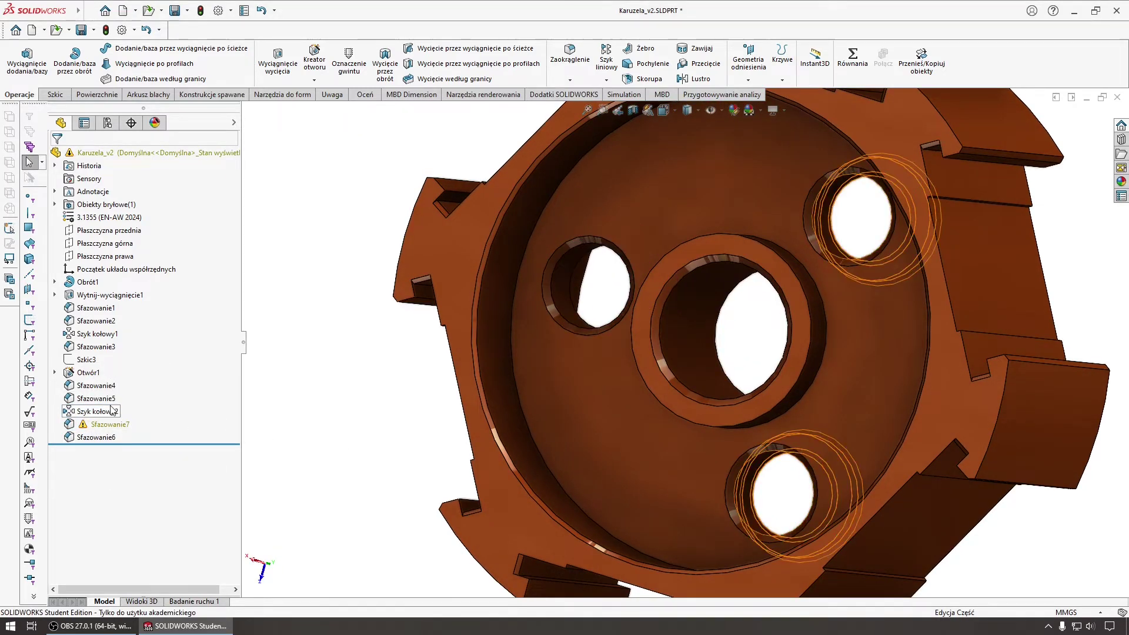
pyautogui.click(91, 398)
pyautogui.click(109, 424)
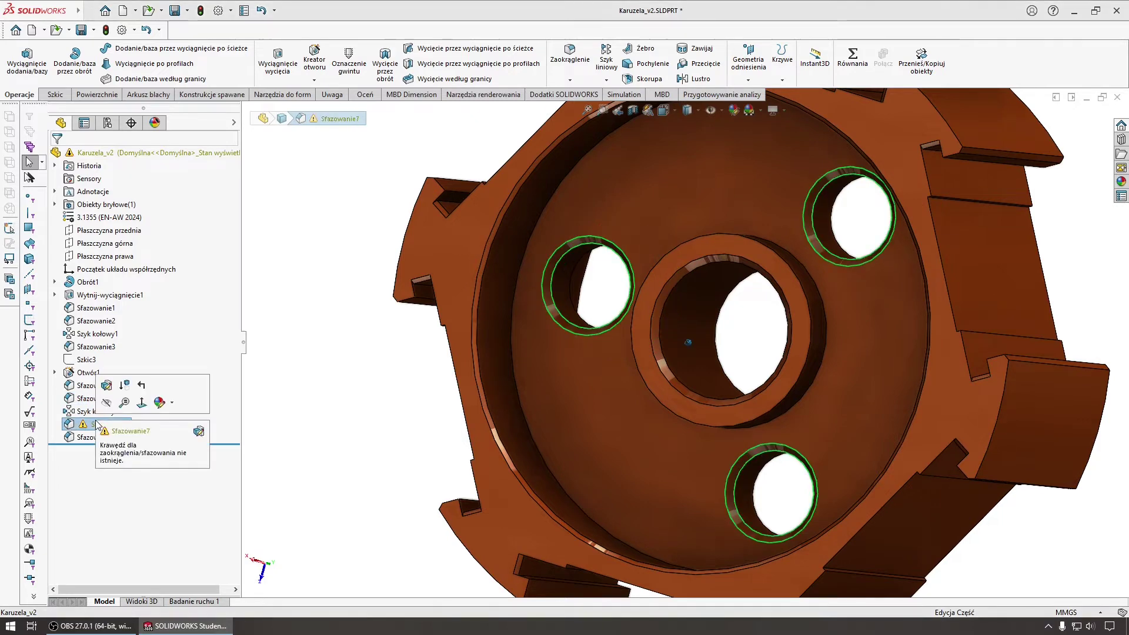
pyautogui.rightClick(91, 424)
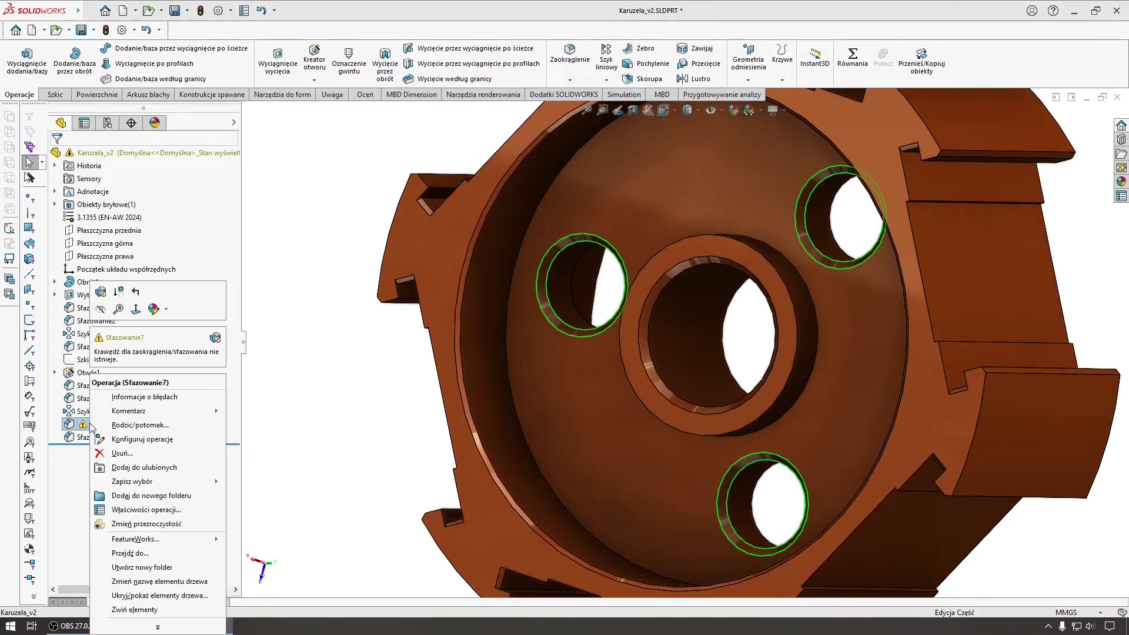
pyautogui.moveTo(95, 424)
pyautogui.mouseDown()
pyautogui.moveTo(97, 410)
pyautogui.moveTo(93, 427)
pyautogui.mouseUp()
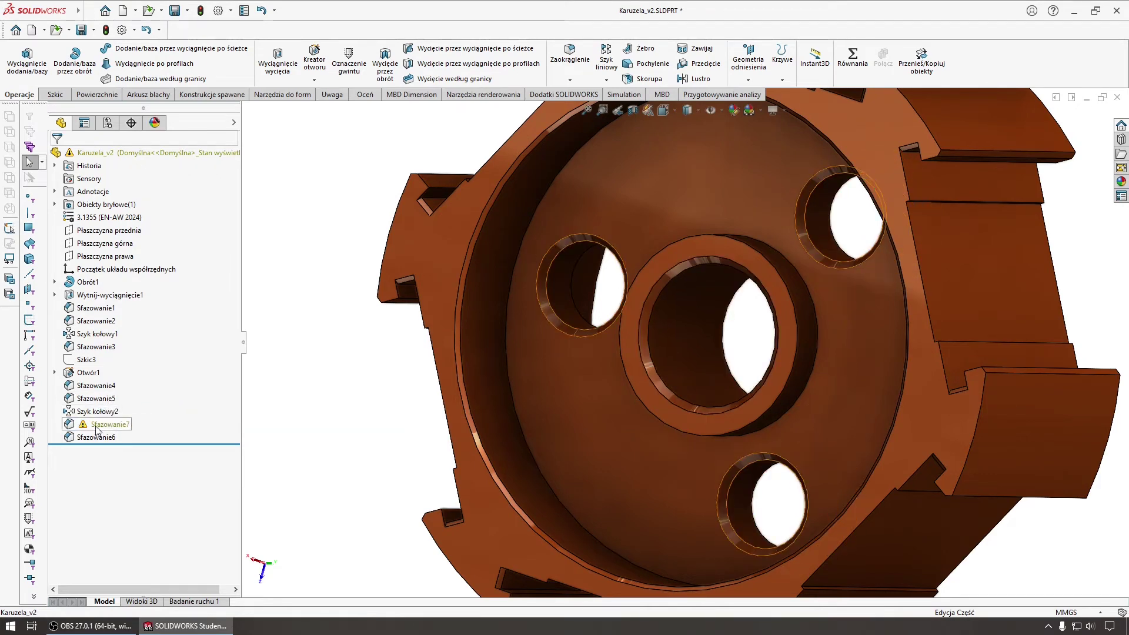
pyautogui.rightClick(92, 429)
pyautogui.click(127, 453)
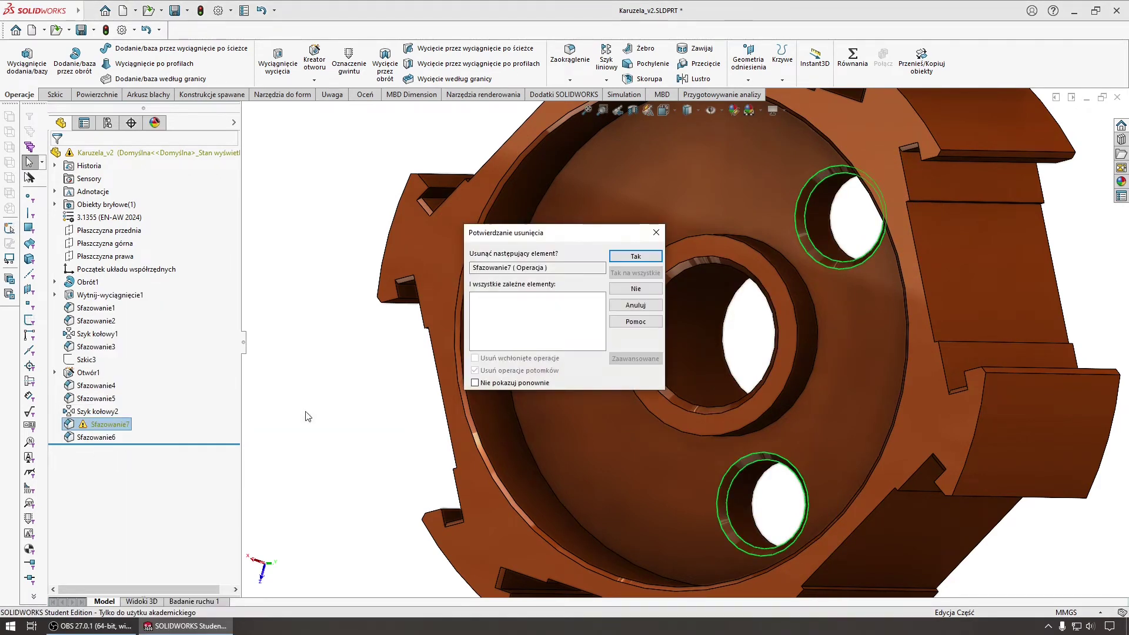
pyautogui.click(642, 305)
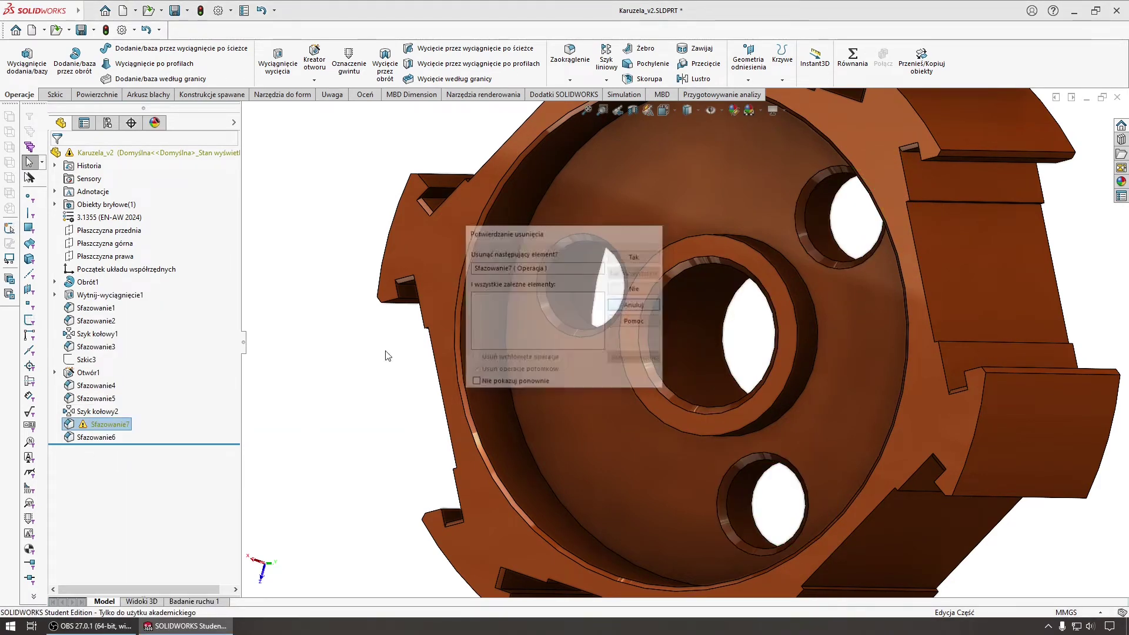
# Step: Review Sfazowanie7's settings without changes, then delete it and confirm with Tak
pyautogui.rightClick(70, 427)
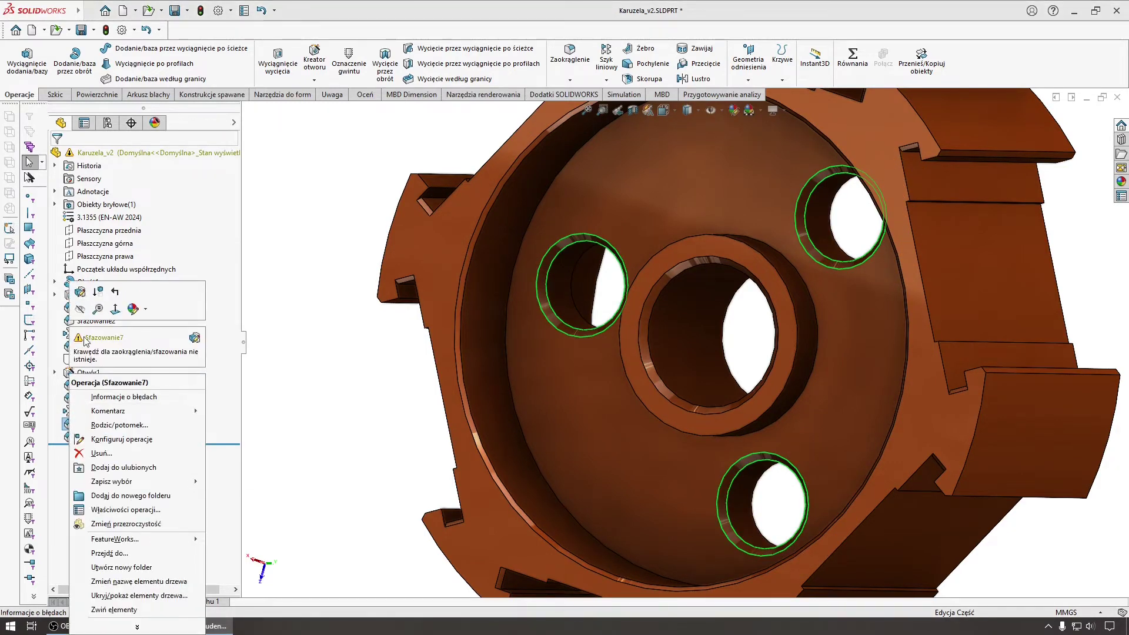
pyautogui.click(78, 300)
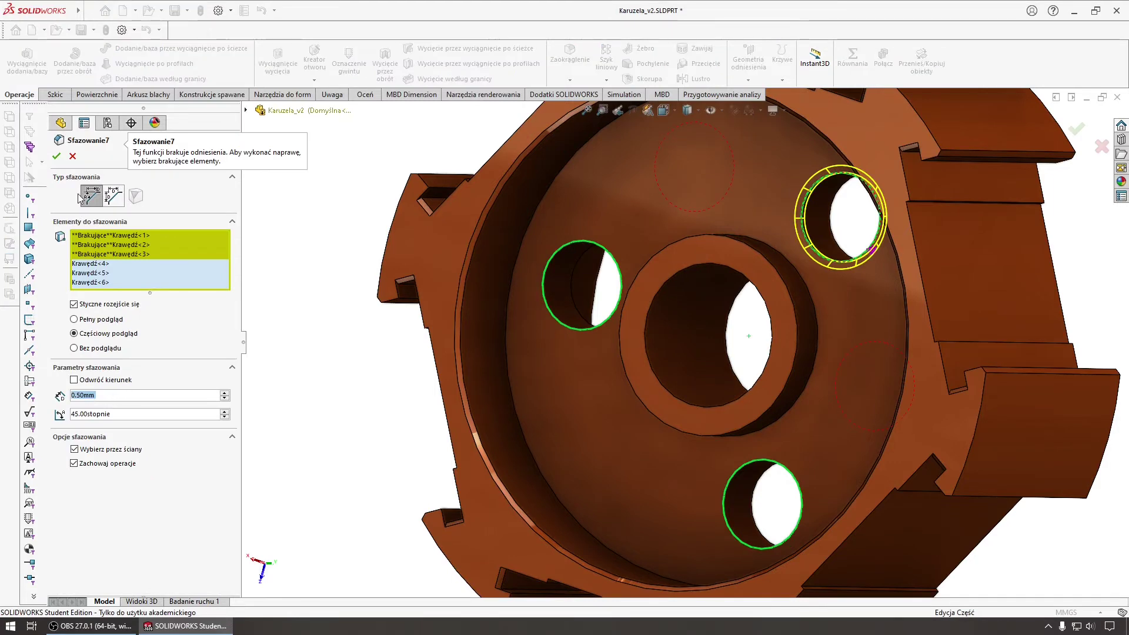
pyautogui.click(72, 155)
pyautogui.rightClick(88, 424)
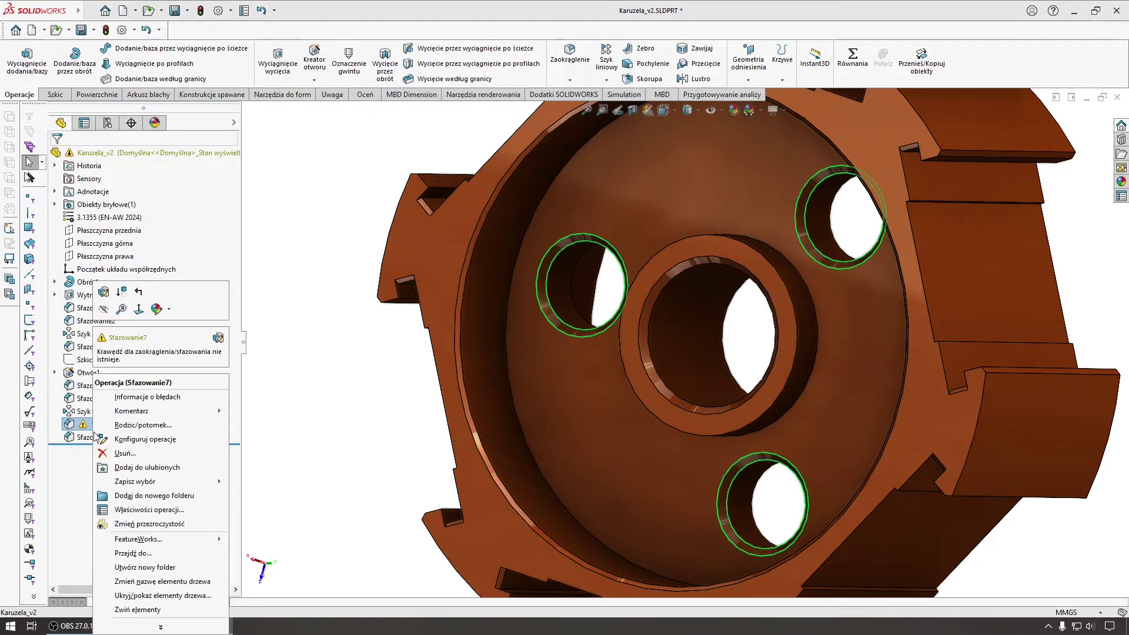
pyautogui.click(115, 453)
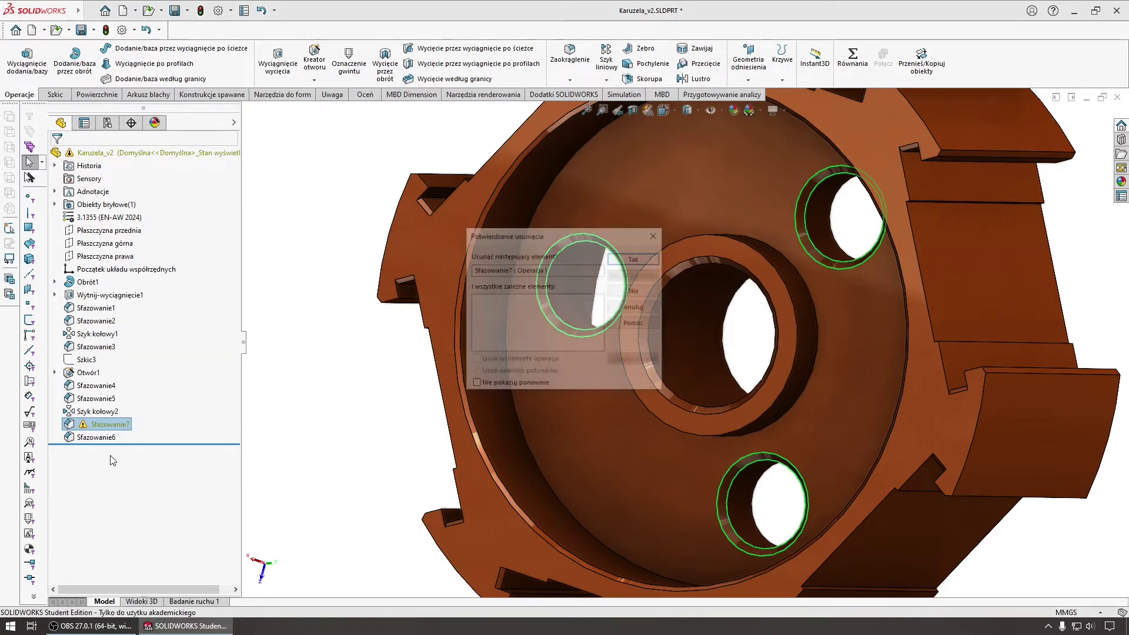
pyautogui.click(616, 260)
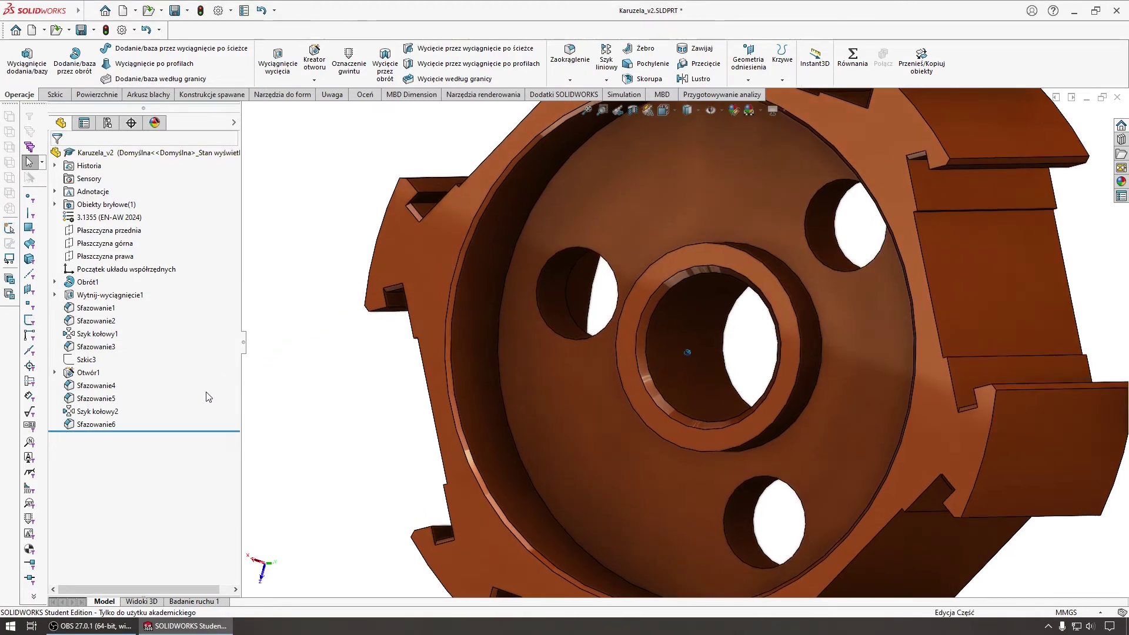
# Step: Roll back above Szyk kołowy2, chamfer the hole edge 0.5 mm, then roll forward
pyautogui.moveTo(146, 433); pyautogui.dragTo(148, 406)
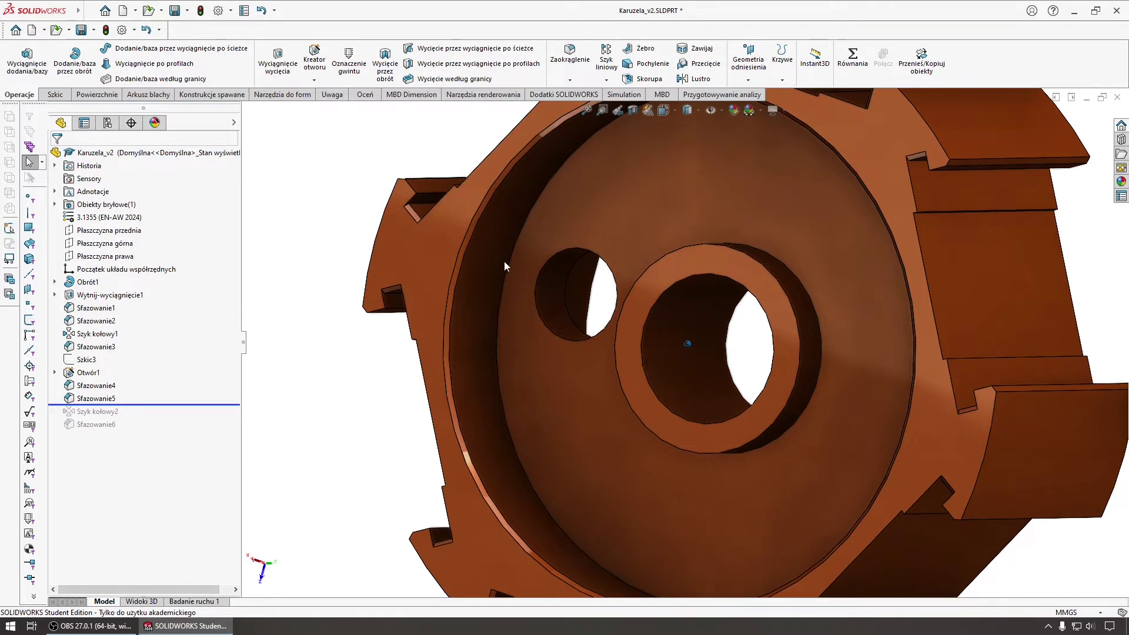
pyautogui.moveTo(504, 261); pyautogui.dragTo(501, 303, button='middle')
pyautogui.click(483, 310)
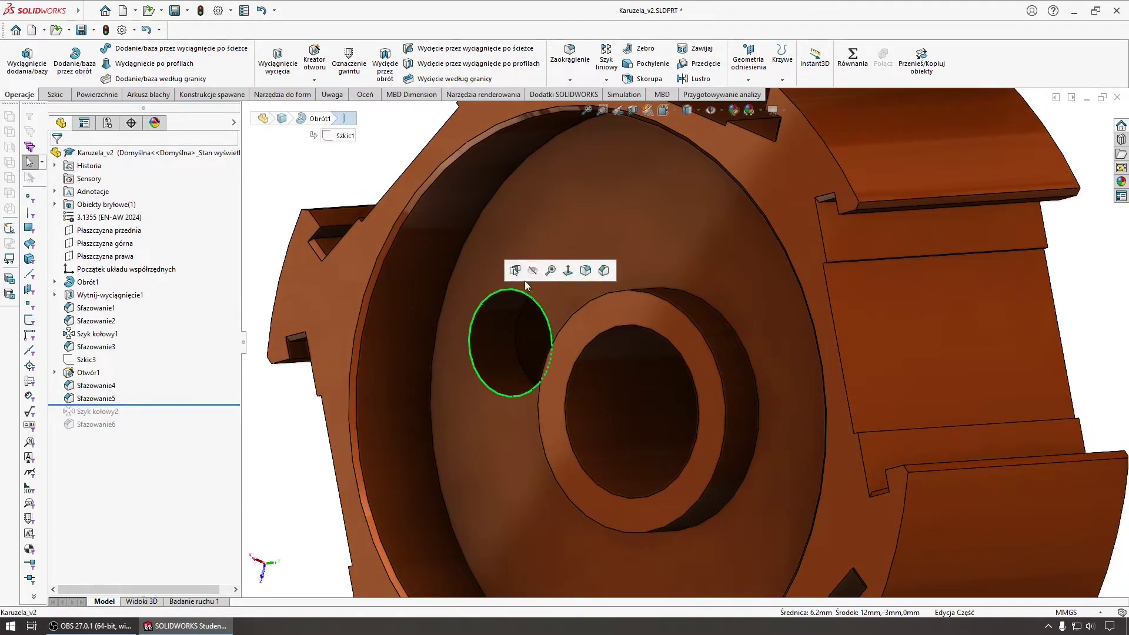
pyautogui.click(604, 271)
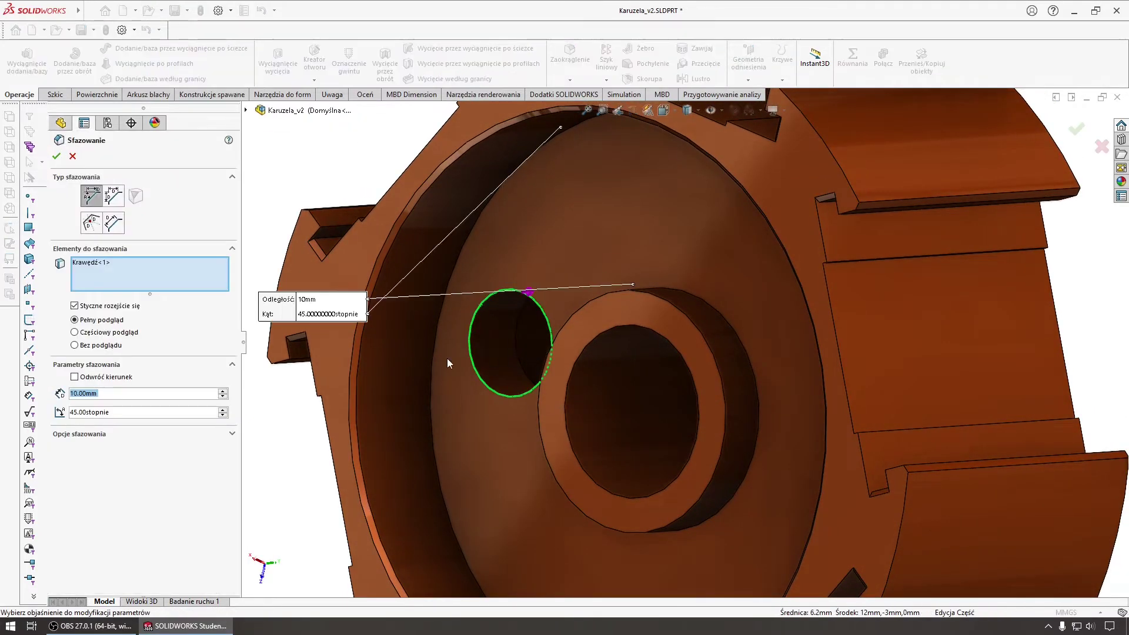
pyautogui.write('0.5')
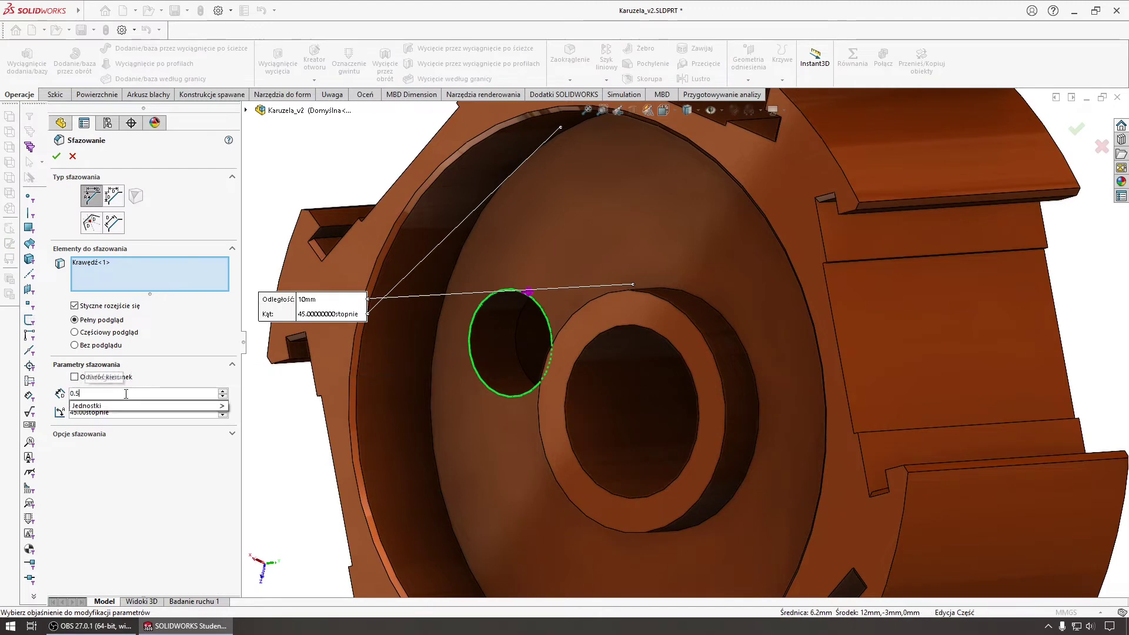
pyautogui.press('Return')
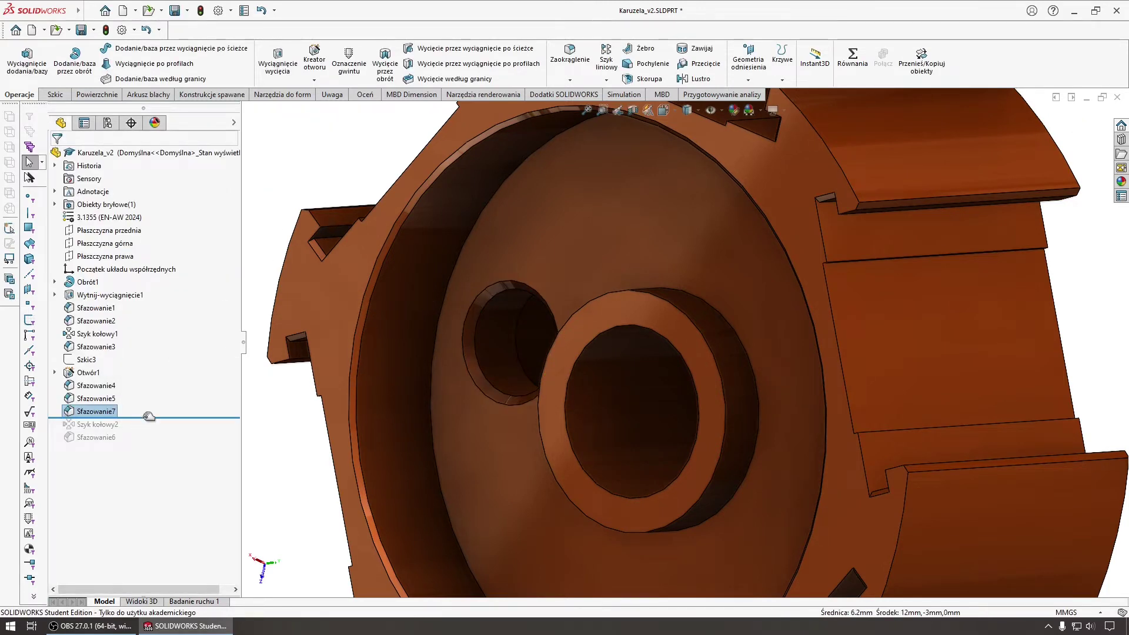
pyautogui.moveTo(149, 416); pyautogui.dragTo(140, 443)
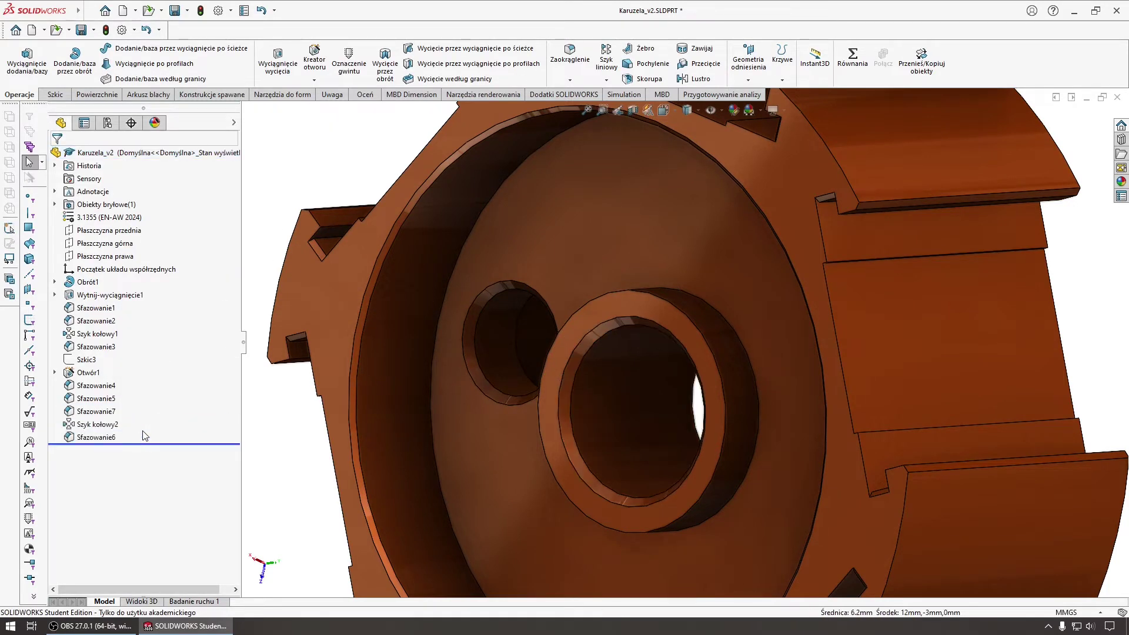
pyautogui.click(99, 425)
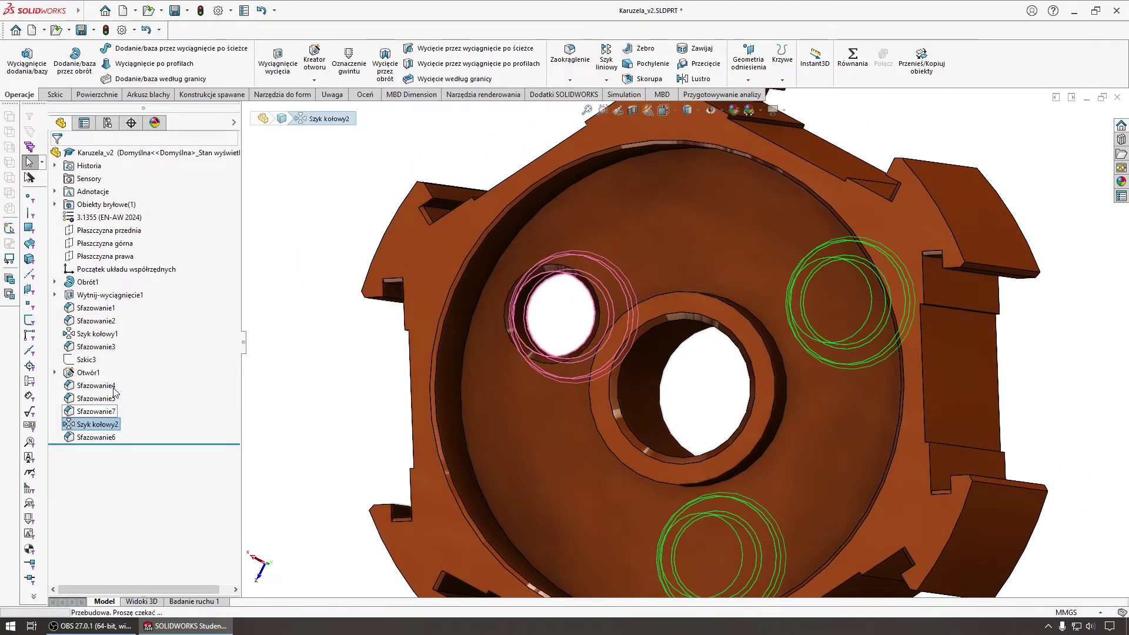
# Step: Add Sfazowanie7 to Szyk kołowy2's patterned features and orbit to check the three chamfered holes
pyautogui.click(110, 385)
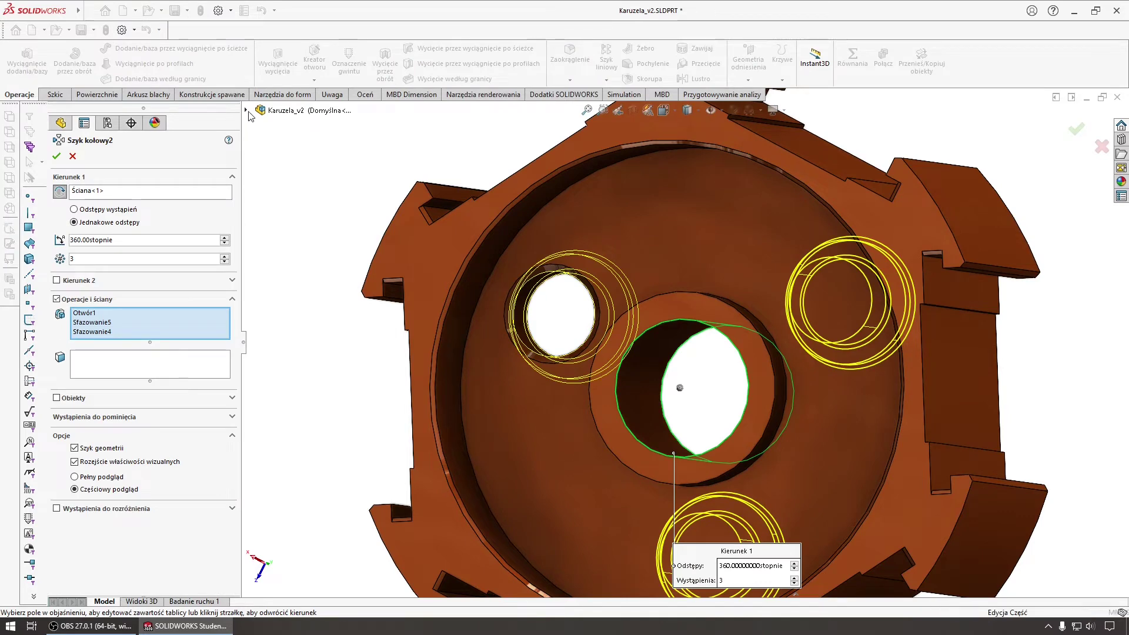
pyautogui.click(276, 369)
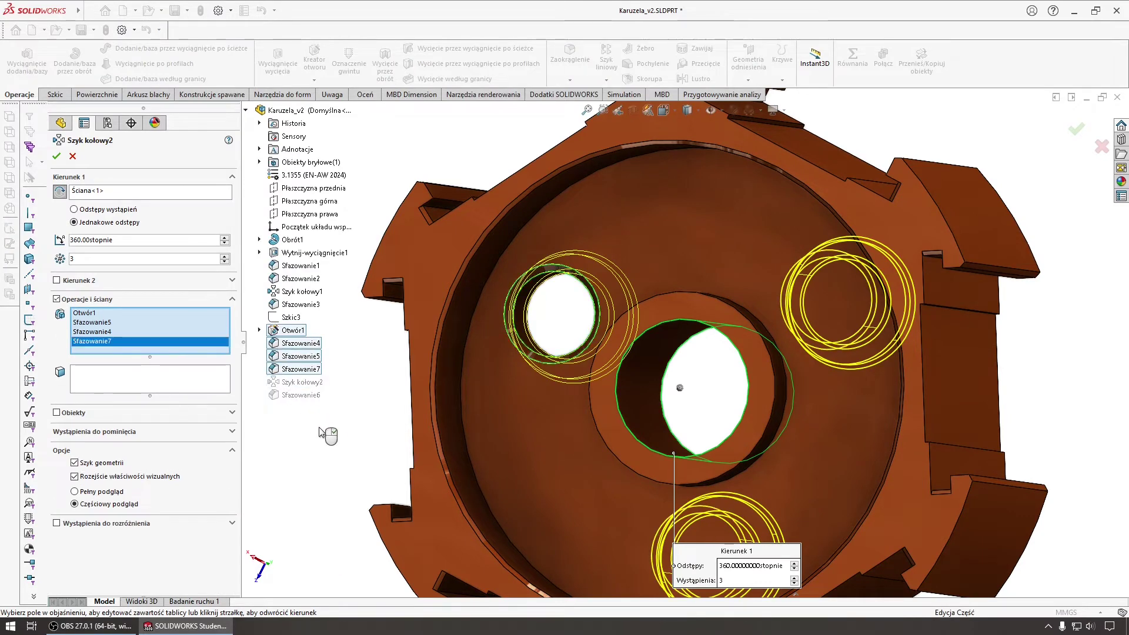
pyautogui.click(56, 156)
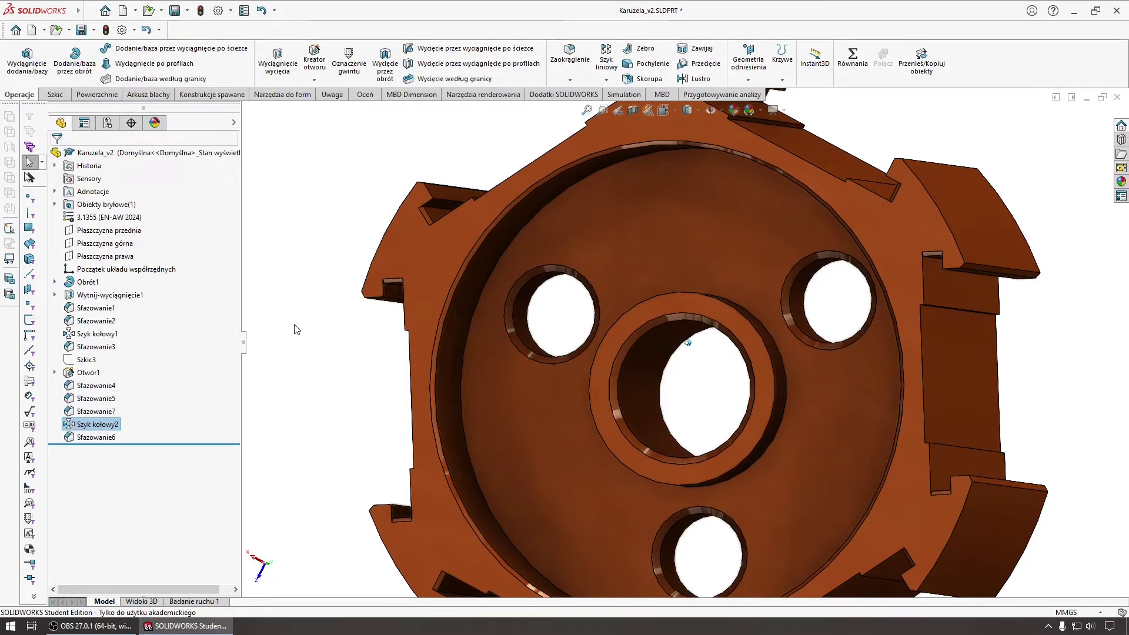
pyautogui.moveTo(307, 342)
pyautogui.mouseDown(button='middle')
pyautogui.moveTo(266, 359)
pyautogui.moveTo(863, 229)
pyautogui.moveTo(813, 255)
pyautogui.mouseUp(button='middle')
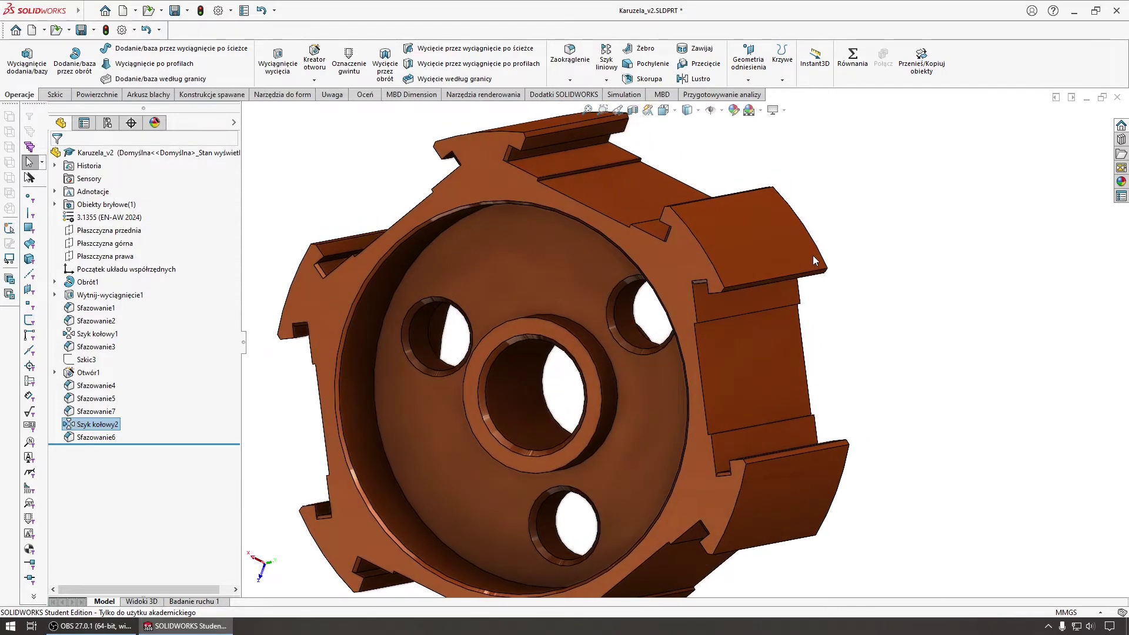
pyautogui.moveTo(812, 256); pyautogui.dragTo(715, 279, button='middle')
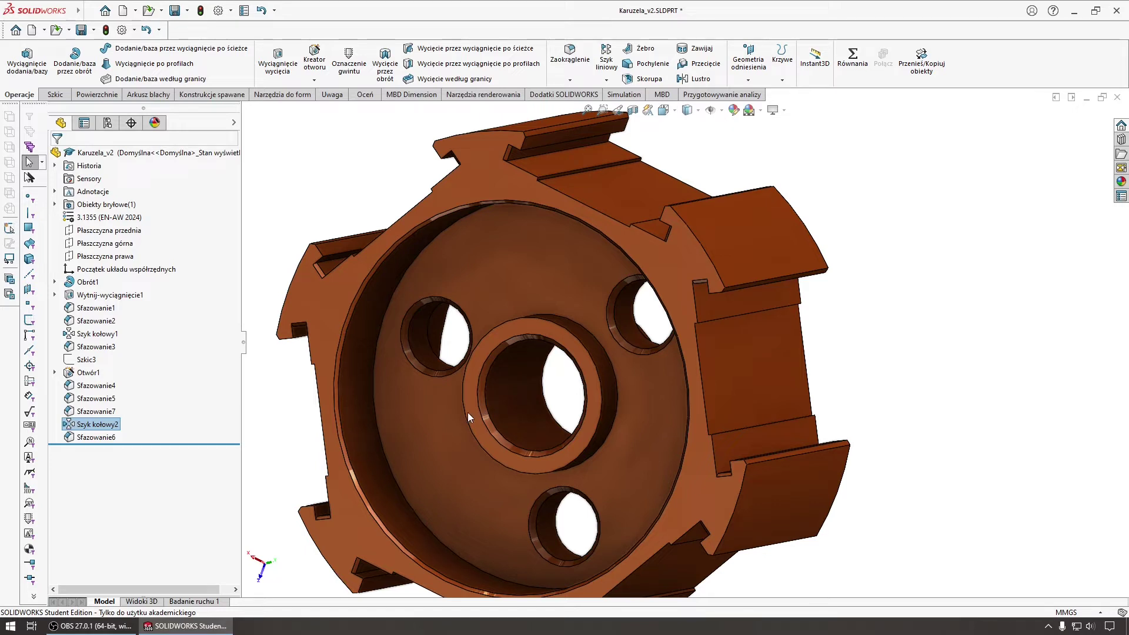
pyautogui.click(289, 447)
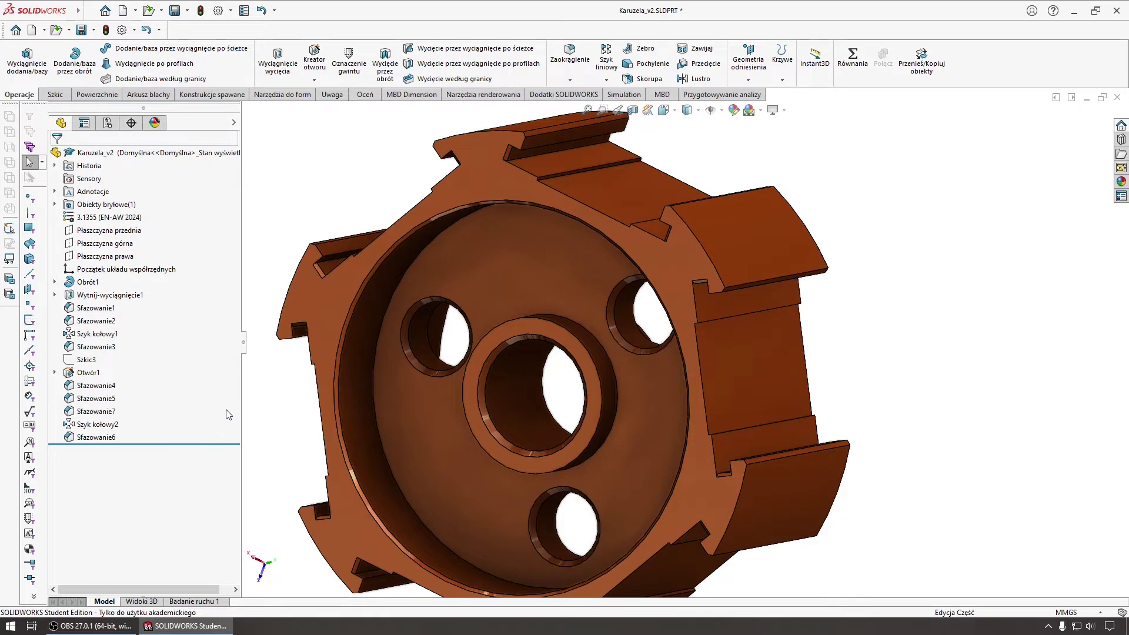
pyautogui.moveTo(257, 405)
pyautogui.mouseDown(button='middle')
pyautogui.moveTo(398, 390)
pyautogui.moveTo(620, 334)
pyautogui.moveTo(613, 320)
pyautogui.moveTo(650, 345)
pyautogui.moveTo(970, 222)
pyautogui.moveTo(1115, 99)
pyautogui.mouseUp(button='middle')
pyautogui.press('Right')
pyautogui.press('Right')
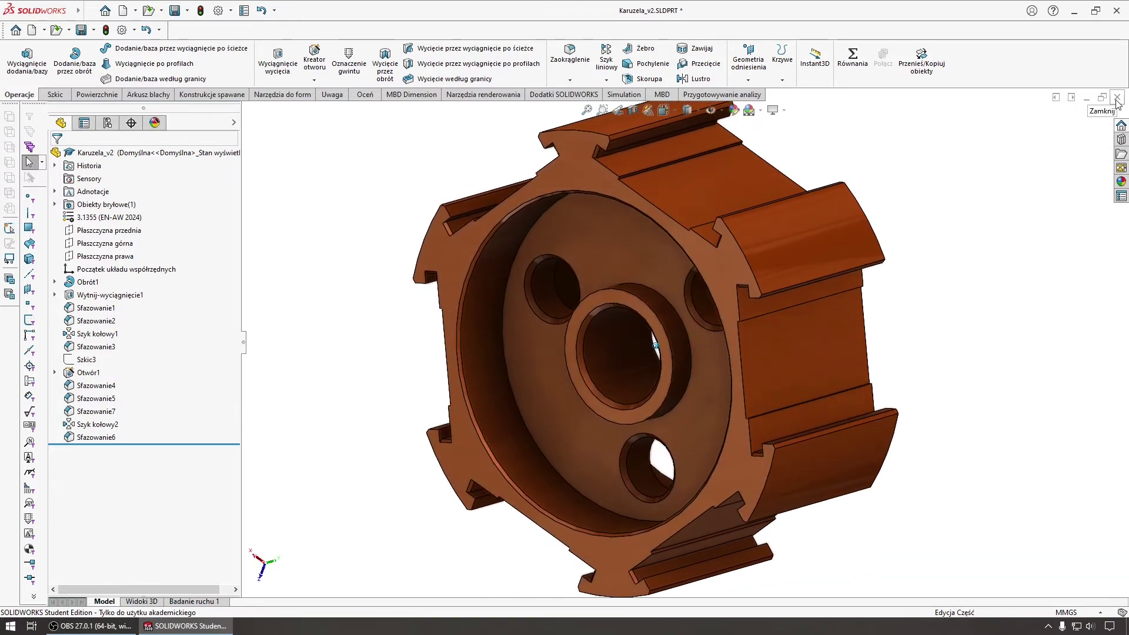
# Step: Close Karuzela_v2 saving changes, and rotate the assembly to a side view
pyautogui.click(1117, 99)
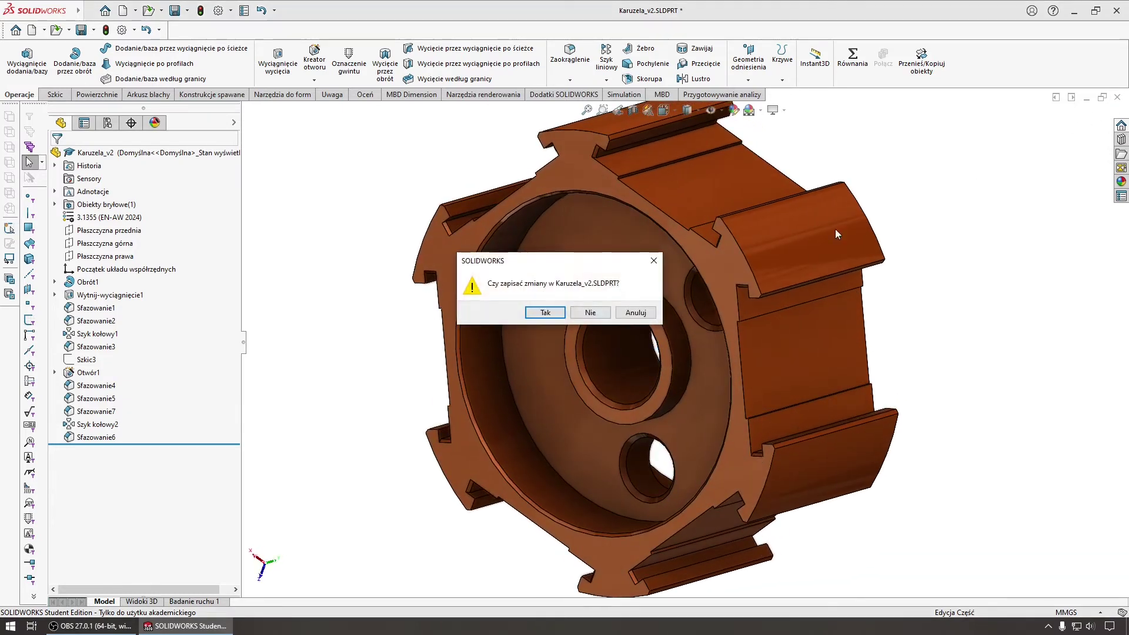
pyautogui.click(546, 313)
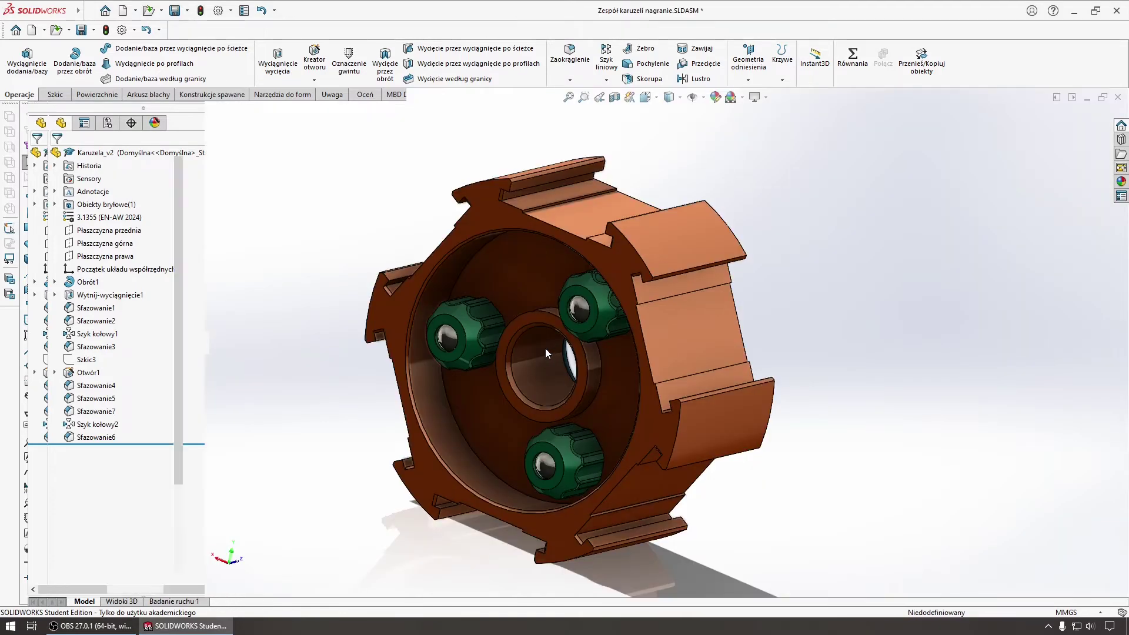
pyautogui.press('Right')
pyautogui.press('Right')
pyautogui.press('Right')
pyautogui.press('Right')
pyautogui.press('Right')
pyautogui.press('Right')
pyautogui.press('Right')
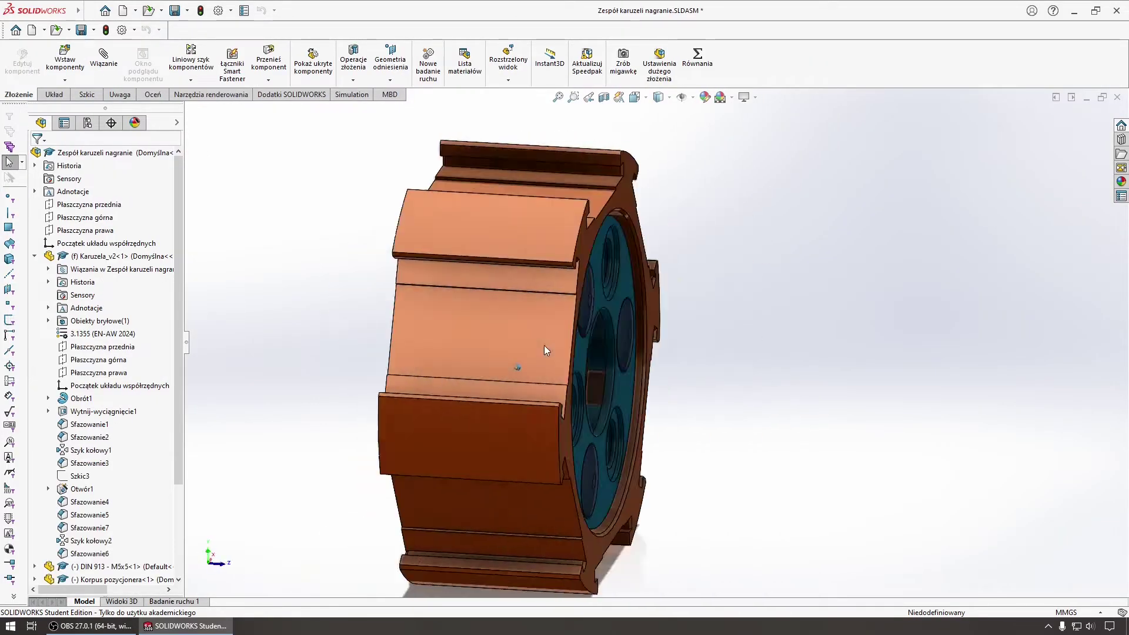
pyautogui.press('Right')
pyautogui.press('Right')
pyautogui.press('Right')
pyautogui.press('Down')
pyautogui.press('Down')
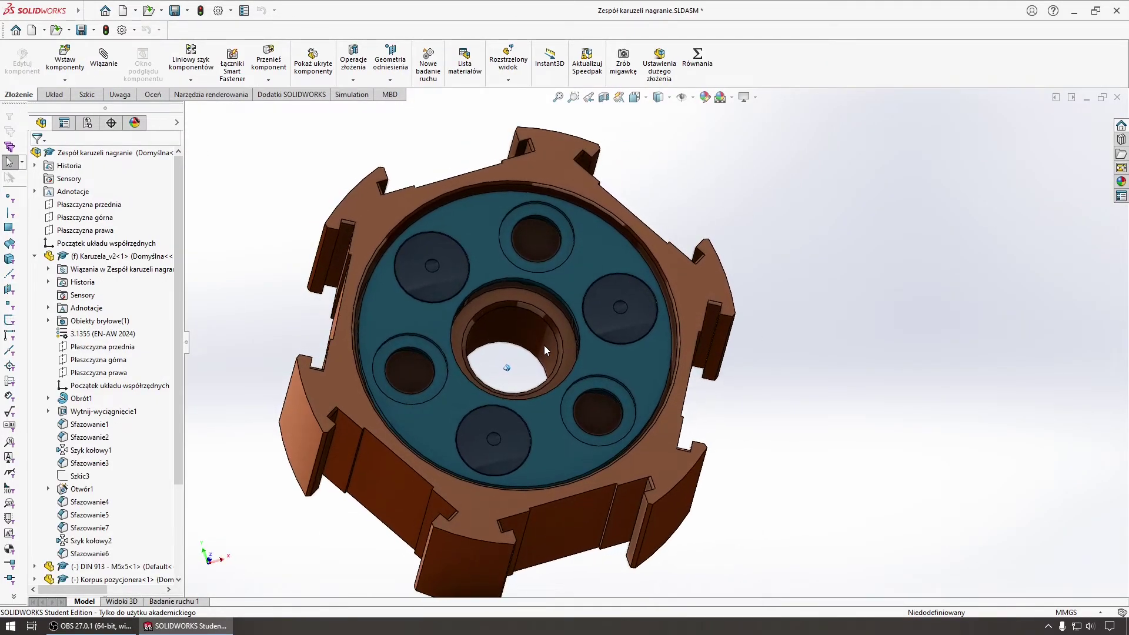
pyautogui.press('Left')
pyautogui.press('Left')
pyautogui.press('Left')
pyautogui.press('Left')
# Step: Briefly section the assembly, then review the drum and select the Karuzela_v2 component
pyautogui.click(604, 97)
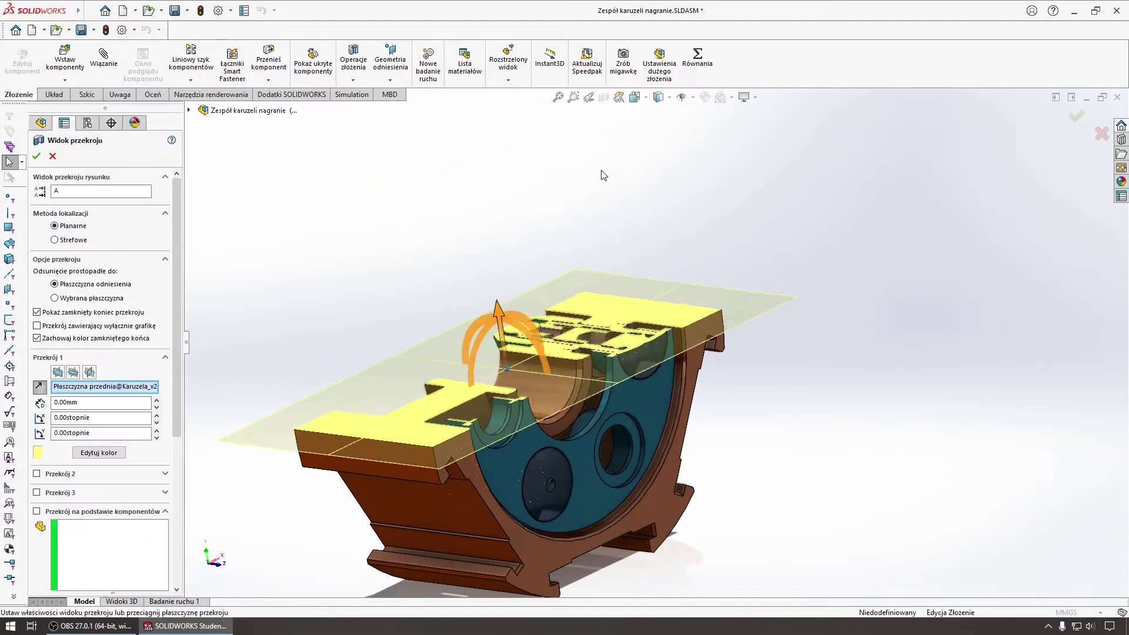
pyautogui.moveTo(604, 175); pyautogui.dragTo(587, 217, button='middle')
pyautogui.click(52, 156)
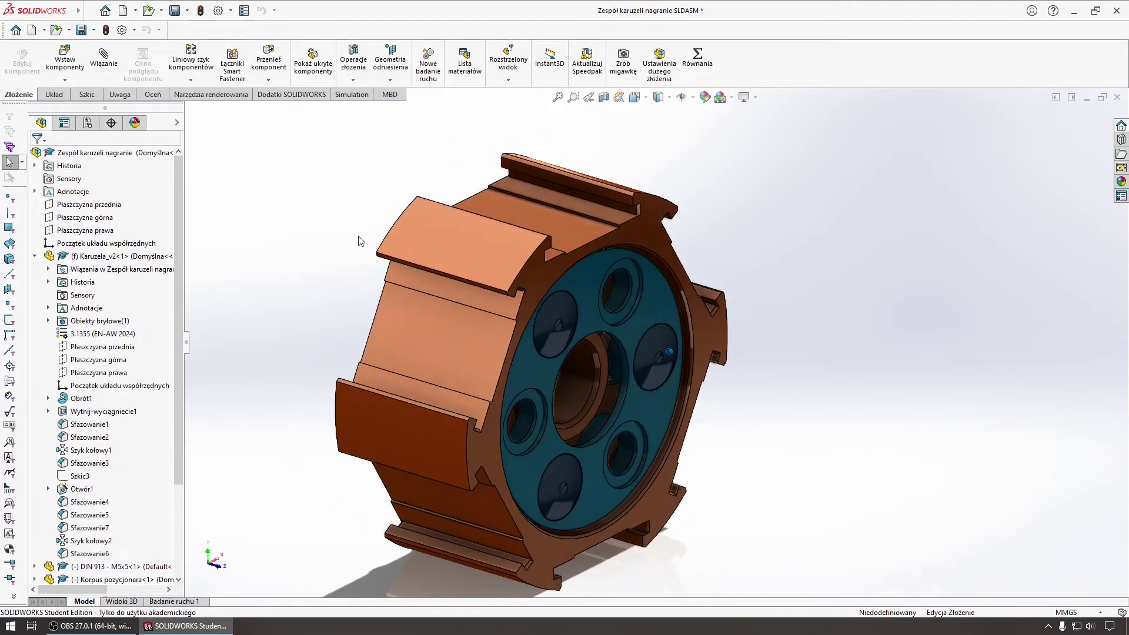
pyautogui.click(35, 256)
pyautogui.click(190, 80)
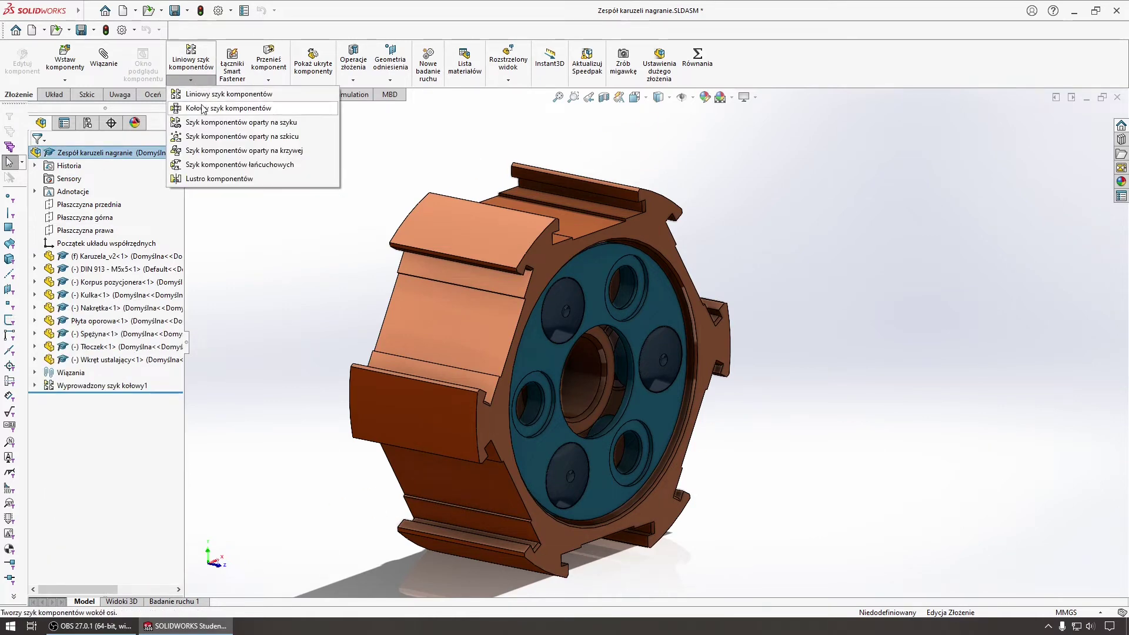
pyautogui.moveTo(285, 222); pyautogui.dragTo(419, 266, button='middle')
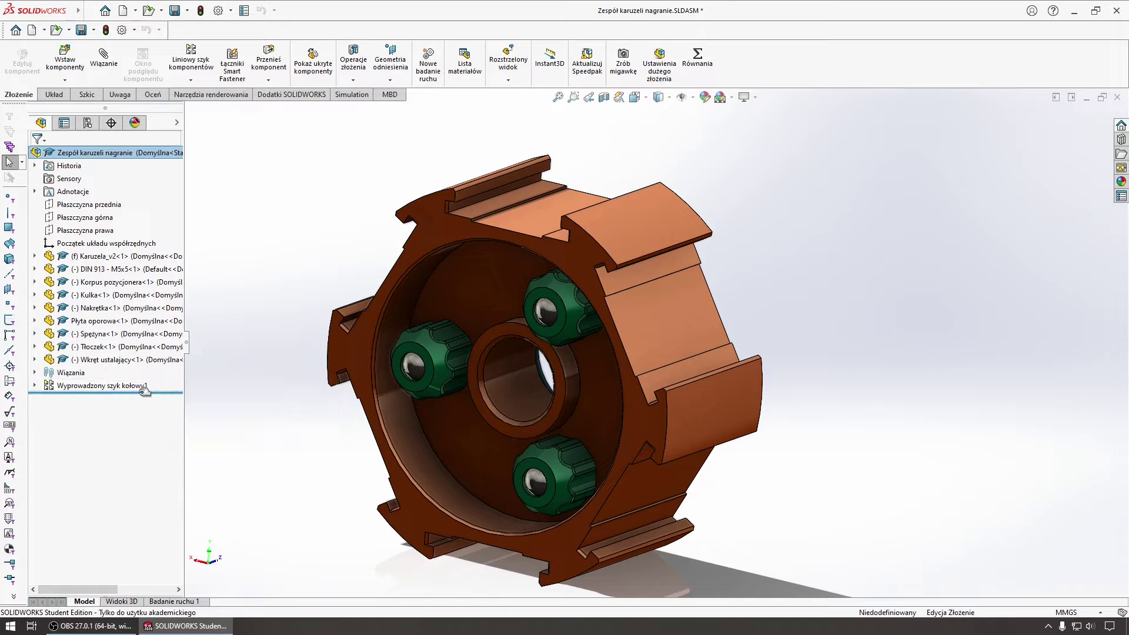
pyautogui.click(117, 391)
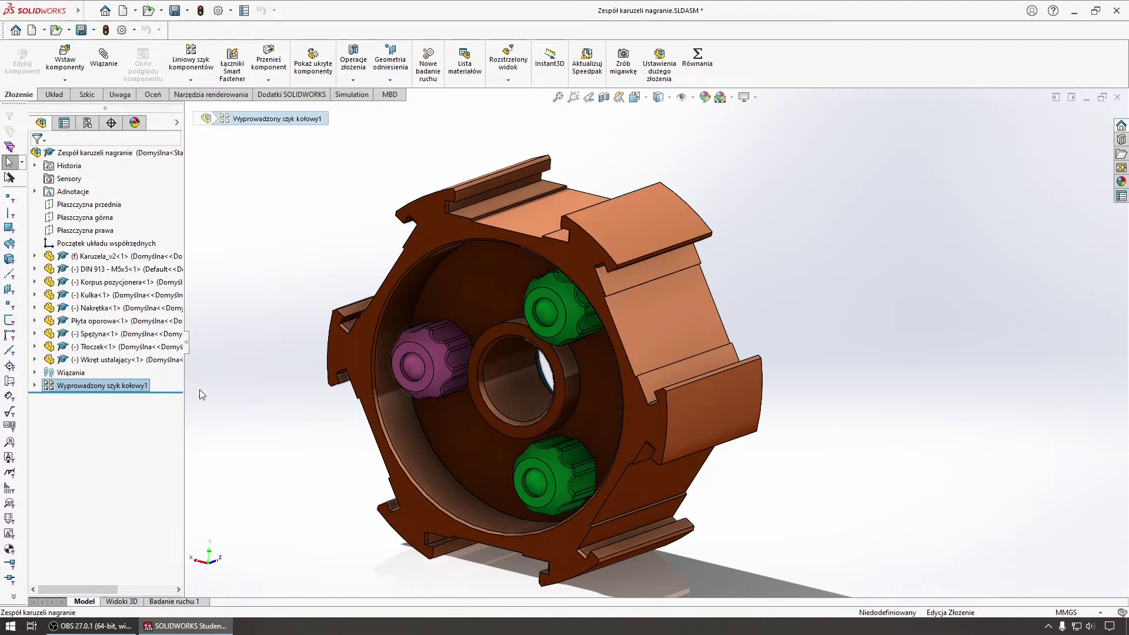
pyautogui.rightClick(474, 289)
pyautogui.click(459, 259)
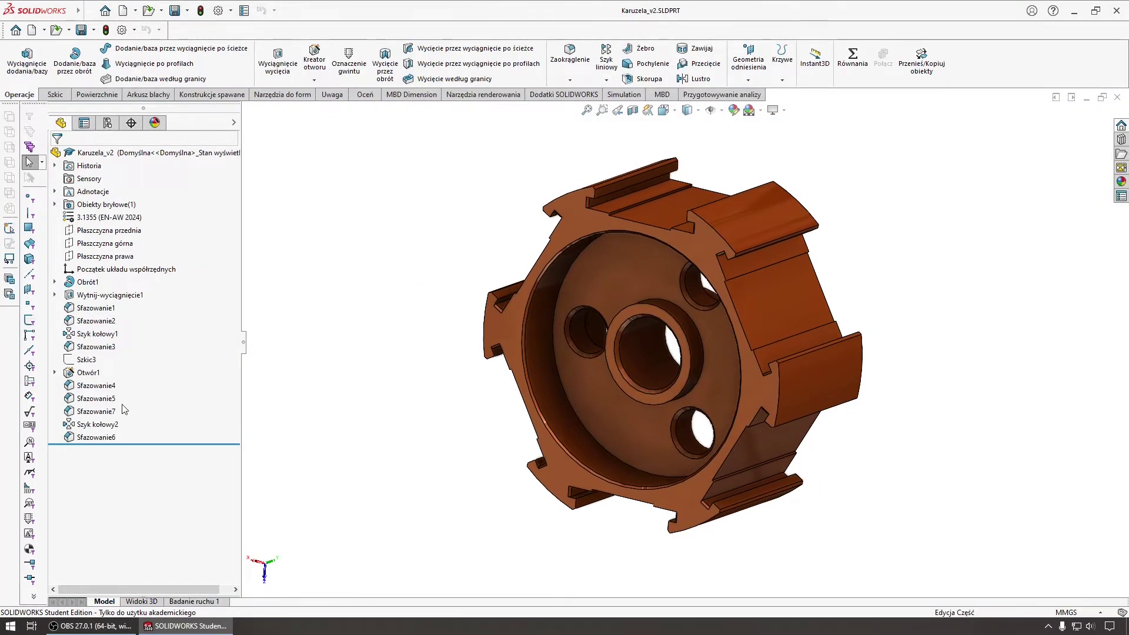
# Step: Set the circular hole pattern back to 6 instances and check it in standard views
pyautogui.click(97, 424)
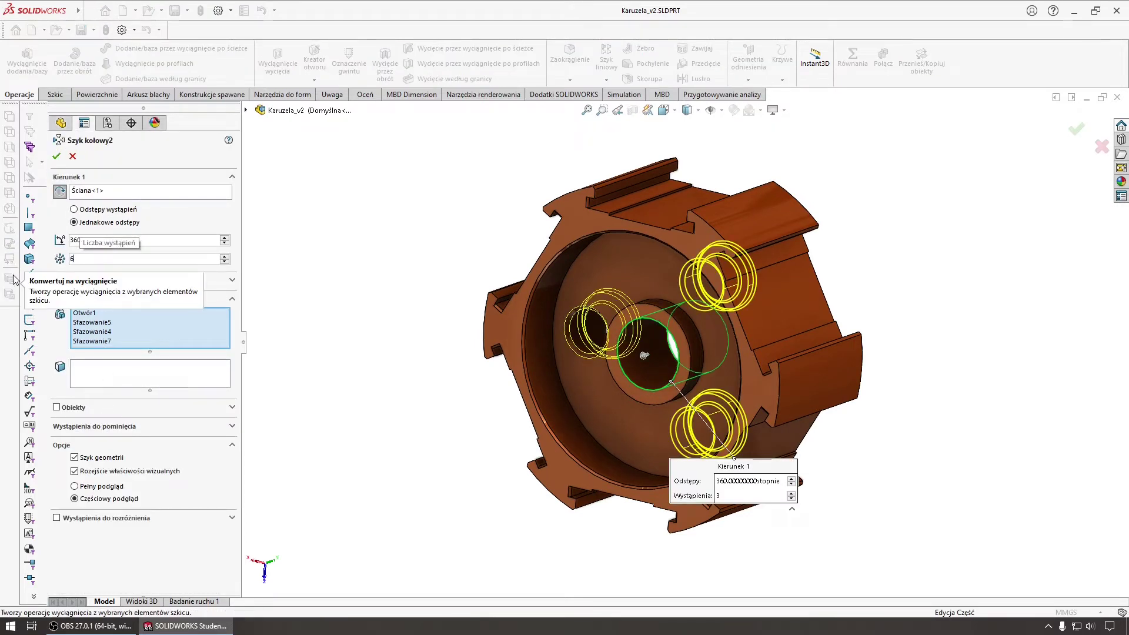
pyautogui.write('6')
pyautogui.rightClick(355, 271)
pyautogui.hotkey('ctrl', '1')
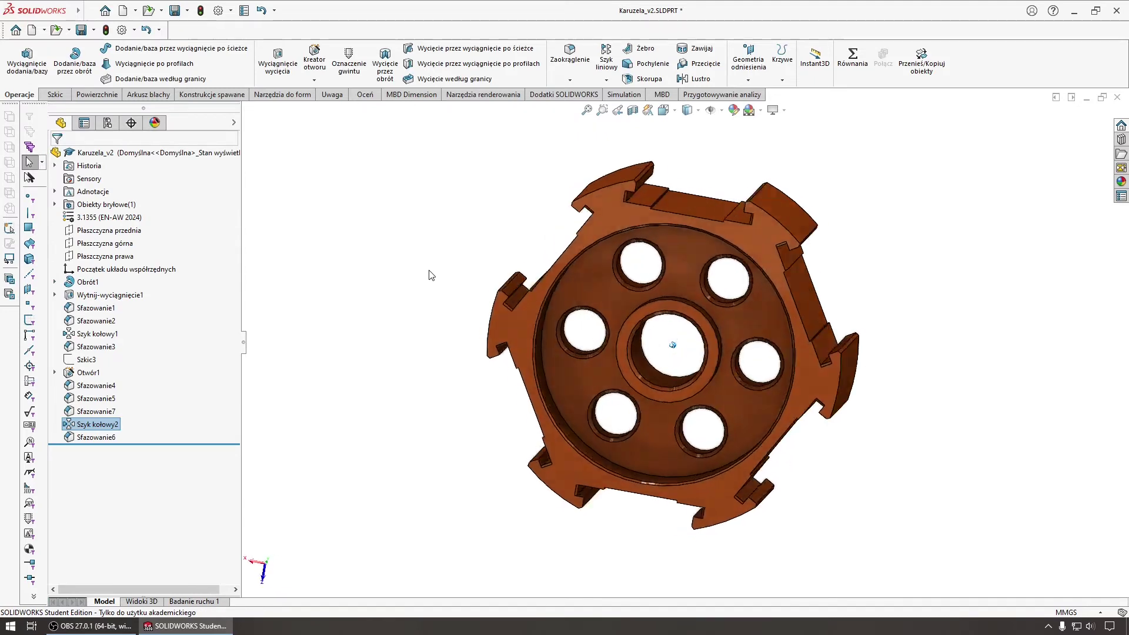
pyautogui.hotkey('ctrl', '7')
pyautogui.hotkey('ctrl', '1')
pyautogui.hotkey('ctrl', '7')
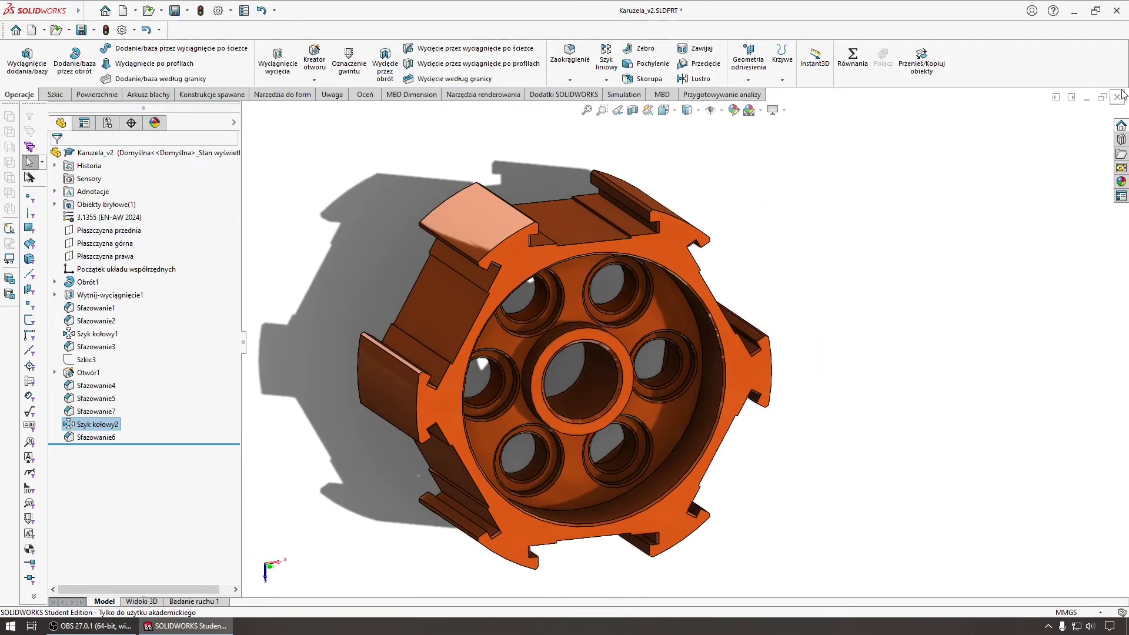
# Step: Close Karuzela_v2.SLDPRT saving changes, and view the assembly isometrically
pyautogui.click(1118, 97)
pyautogui.click(537, 312)
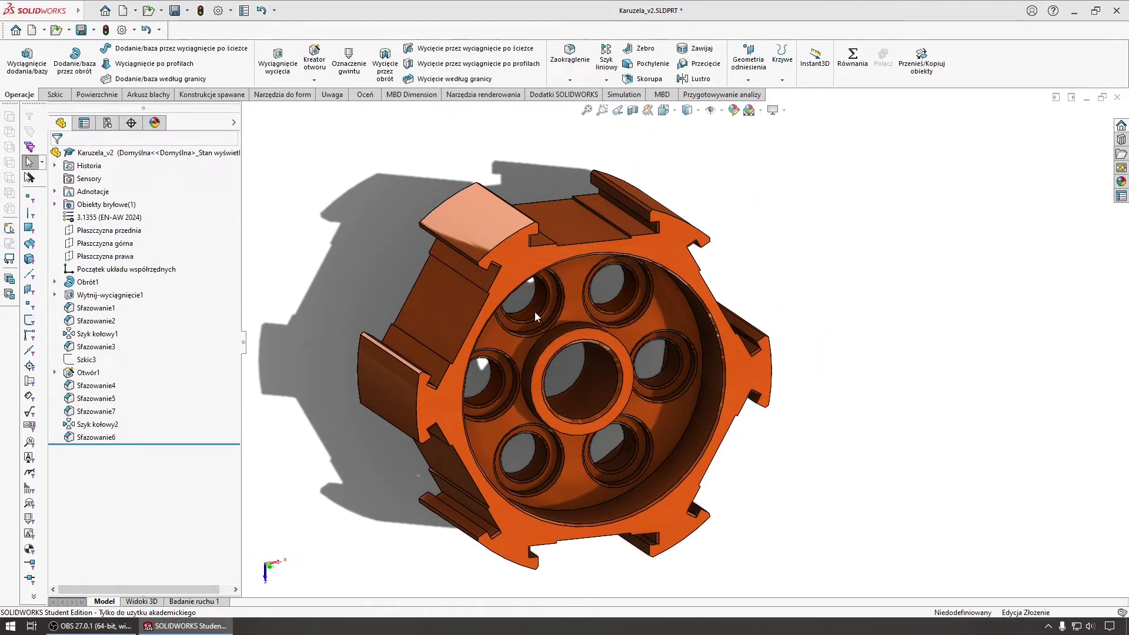
pyautogui.hotkey('ctrl', '7')
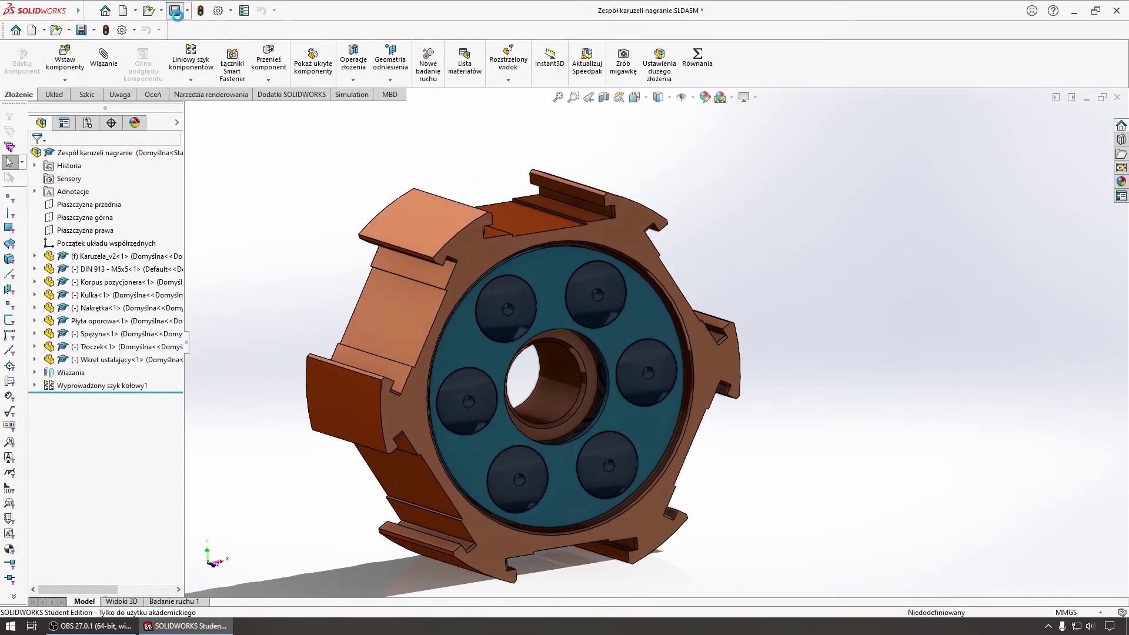
# Step: Rotate and orbit the assembly to view the green knobs and blue plate
pyautogui.press('Right')
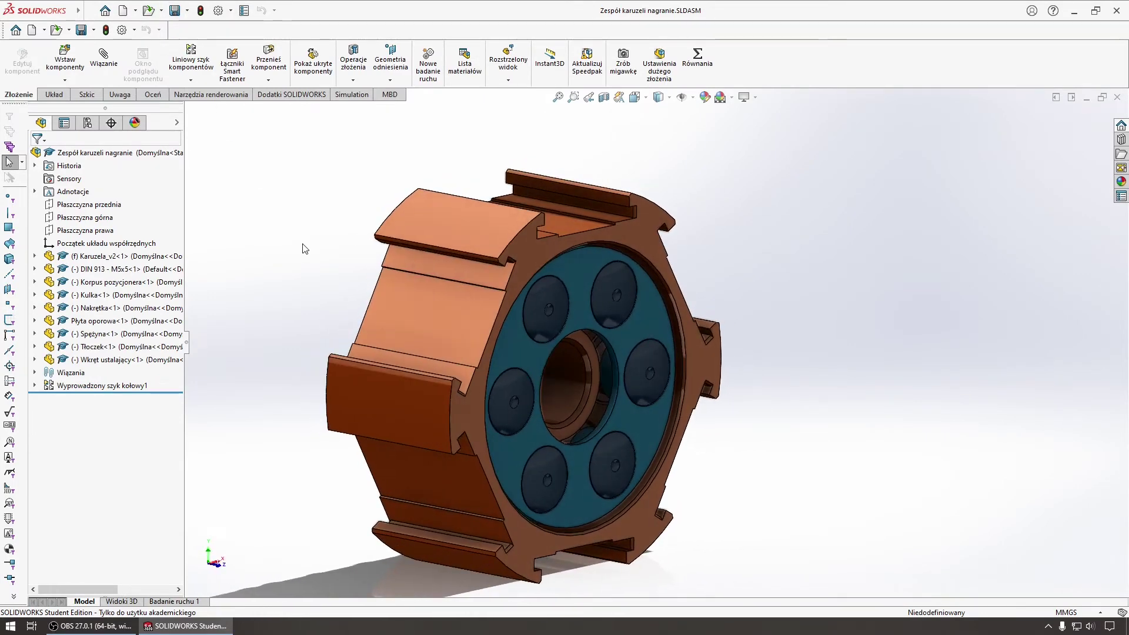
pyautogui.hotkey('ctrl', '2')
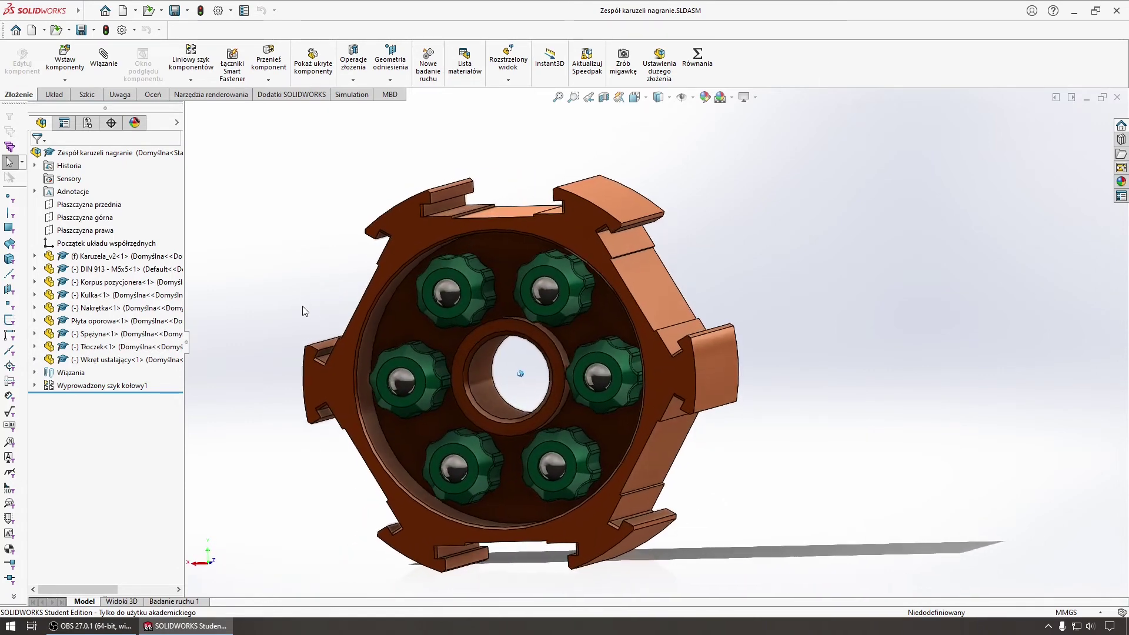
pyautogui.press('Down')
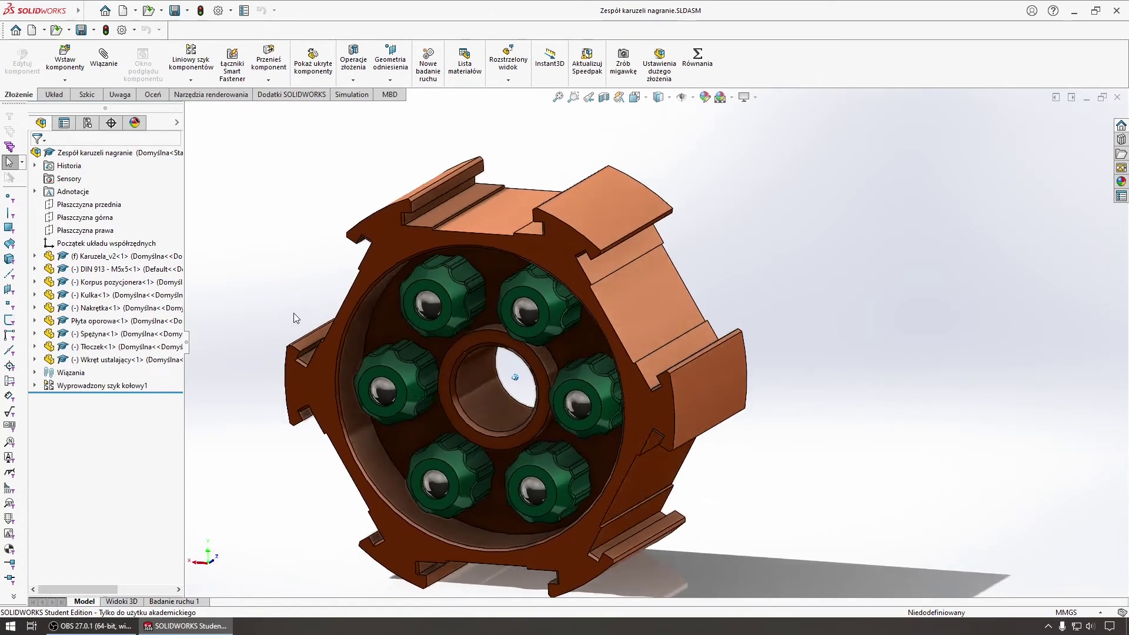
pyautogui.hotkey('shift', 'Left')
pyautogui.hotkey('shift', 'Left')
pyautogui.moveTo(288, 316); pyautogui.dragTo(340, 257, button='middle')
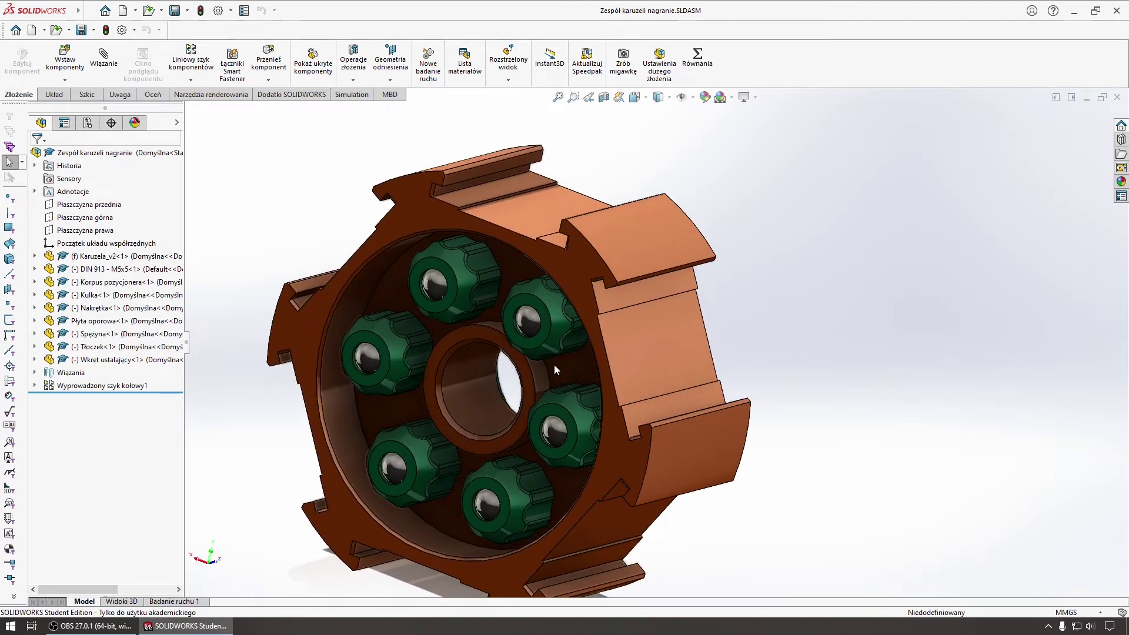
pyautogui.moveTo(429, 295)
pyautogui.mouseDown(button='middle')
pyautogui.moveTo(436, 311)
pyautogui.moveTo(581, 299)
pyautogui.moveTo(739, 323)
pyautogui.mouseUp(button='middle')
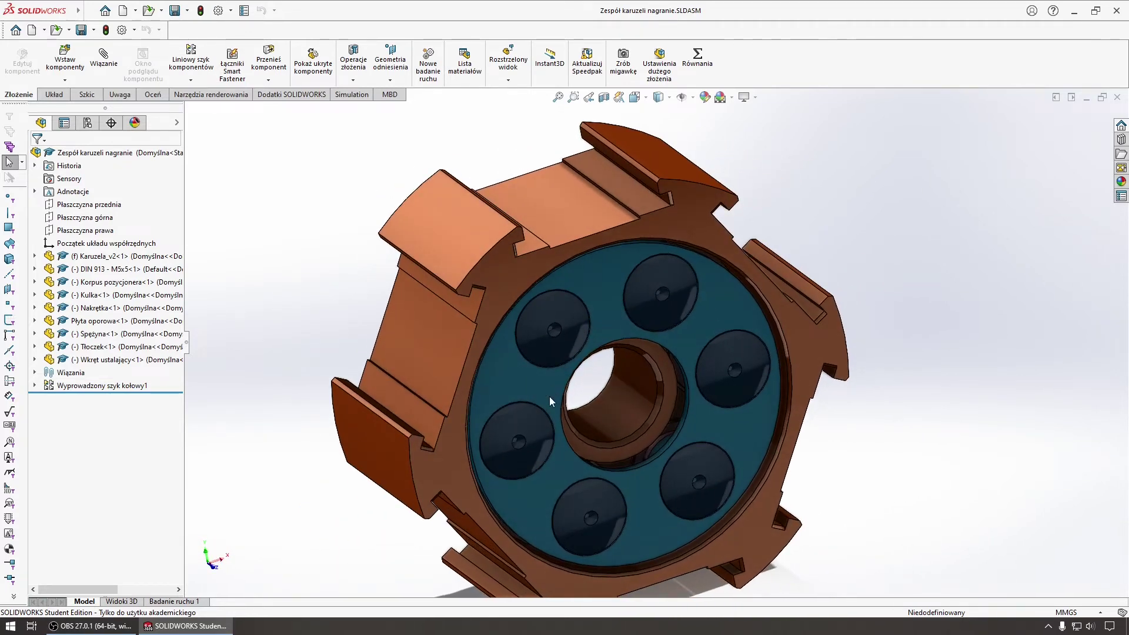
# Step: Inspect the DIN 913 - M5x5 set screw, Płyta oporowa plate and patterned components
pyautogui.click(709, 330)
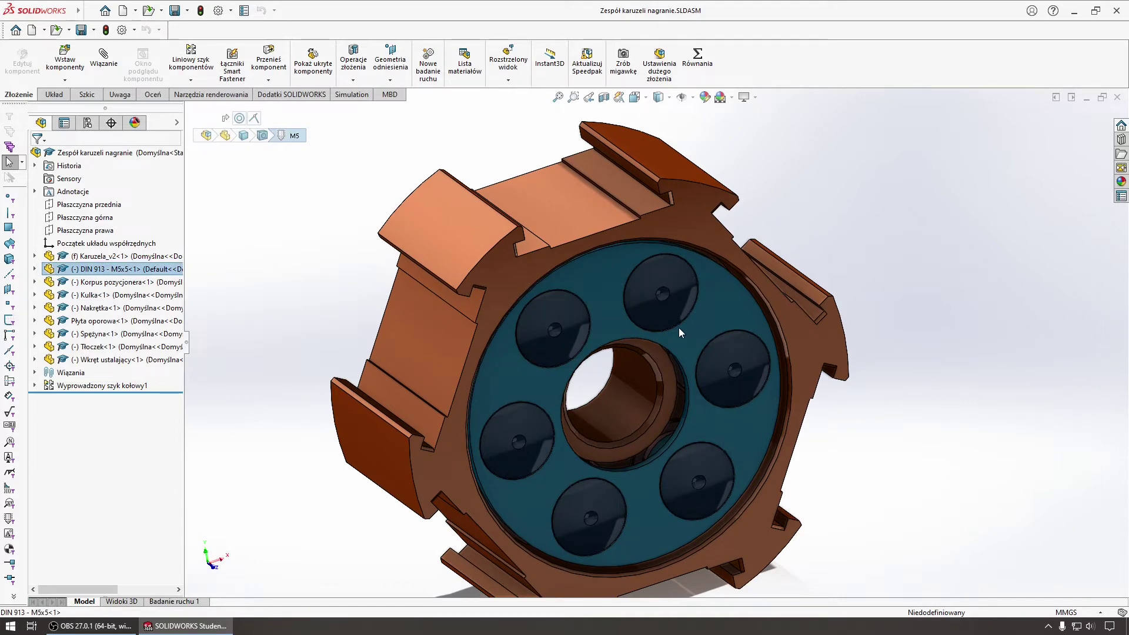
pyautogui.moveTo(694, 334)
pyautogui.mouseDown(button='middle')
pyautogui.moveTo(831, 366)
pyautogui.moveTo(795, 362)
pyautogui.mouseUp(button='middle')
pyautogui.click(711, 315)
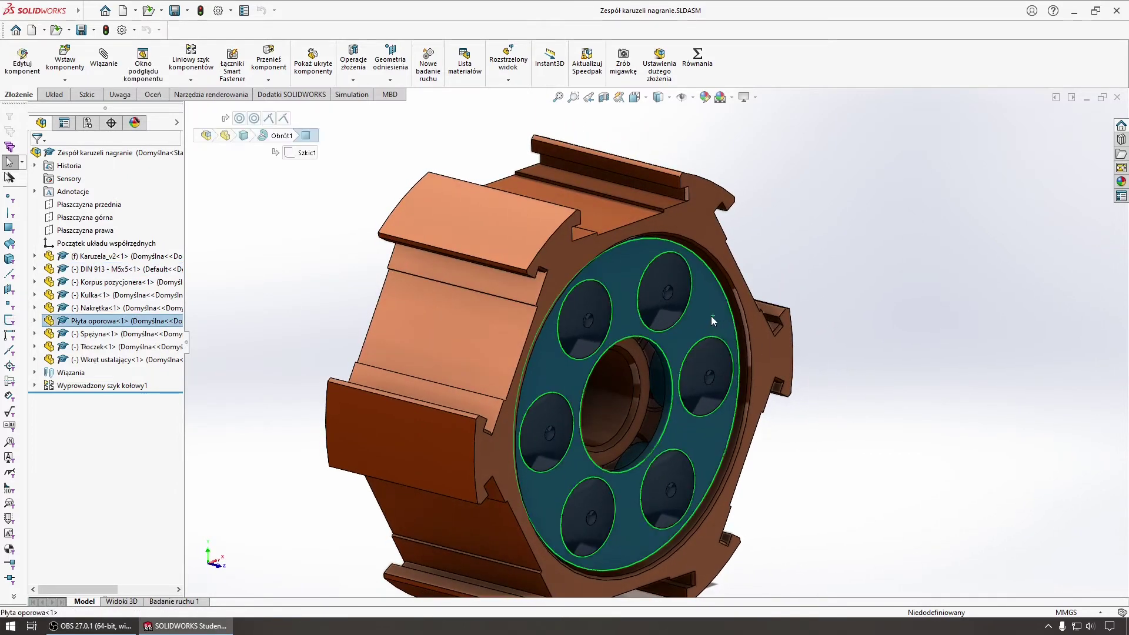
pyautogui.moveTo(711, 316); pyautogui.dragTo(712, 320)
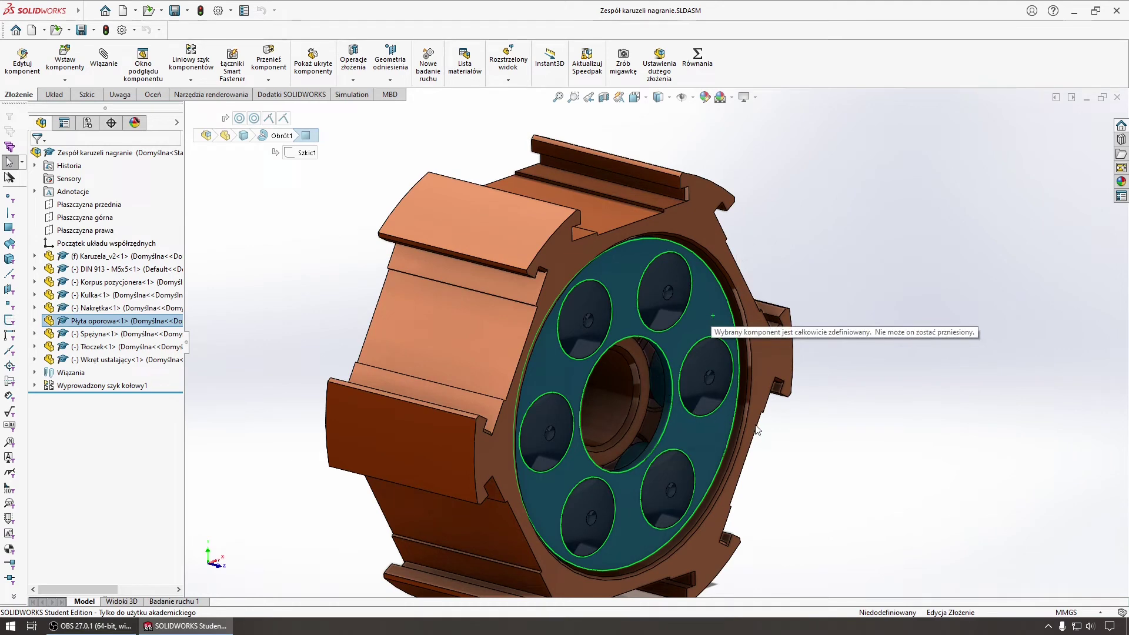
pyautogui.click(822, 439)
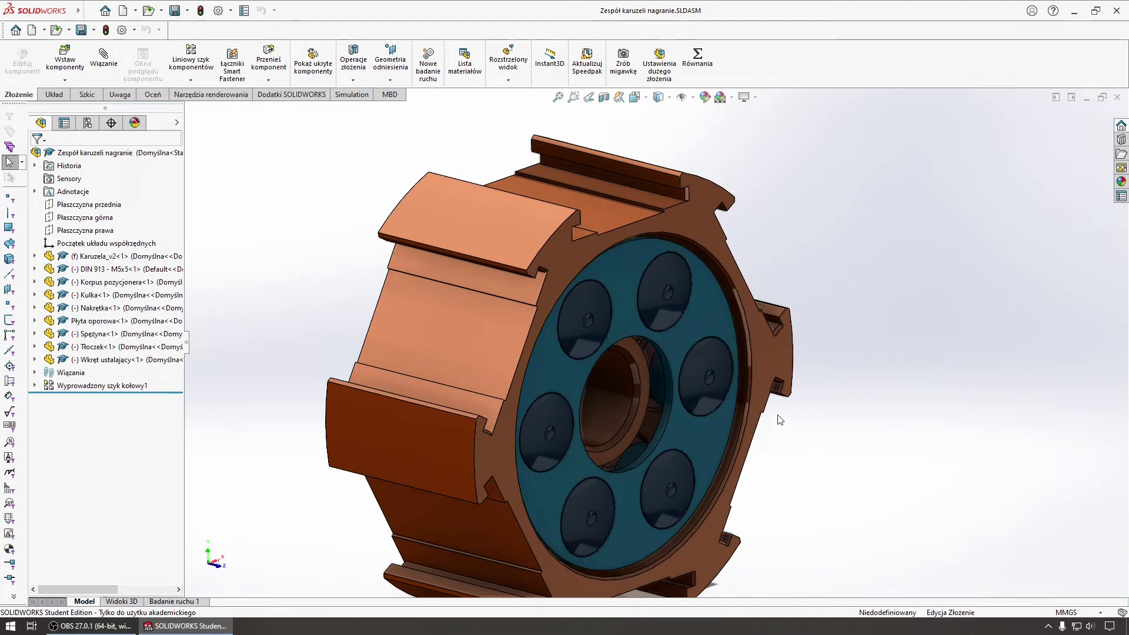
pyautogui.click(662, 468)
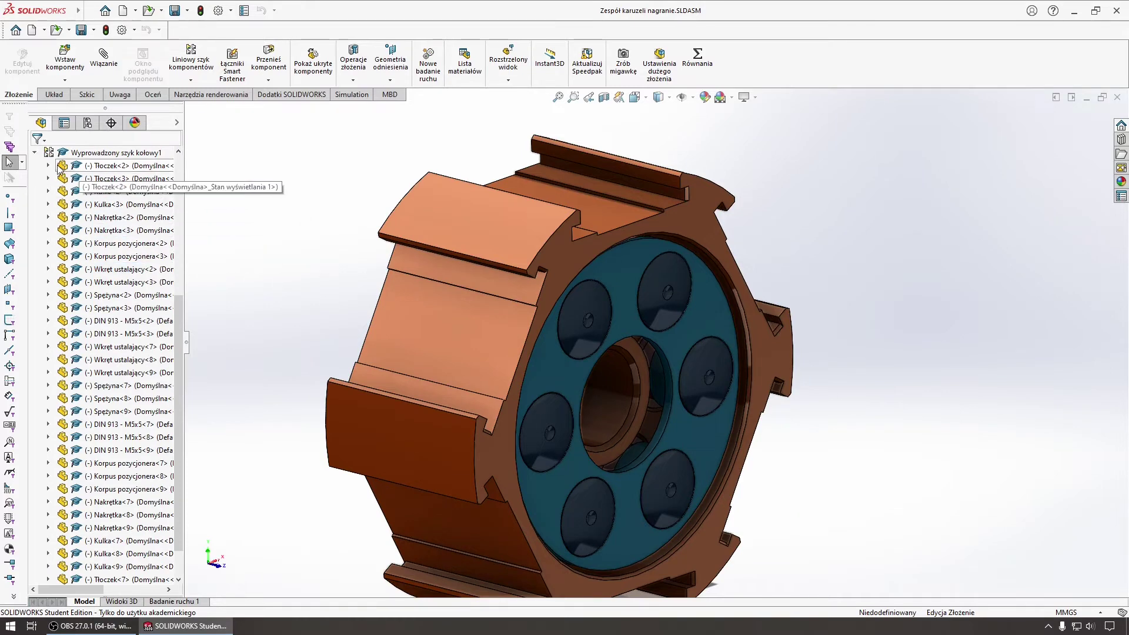
pyautogui.click(34, 152)
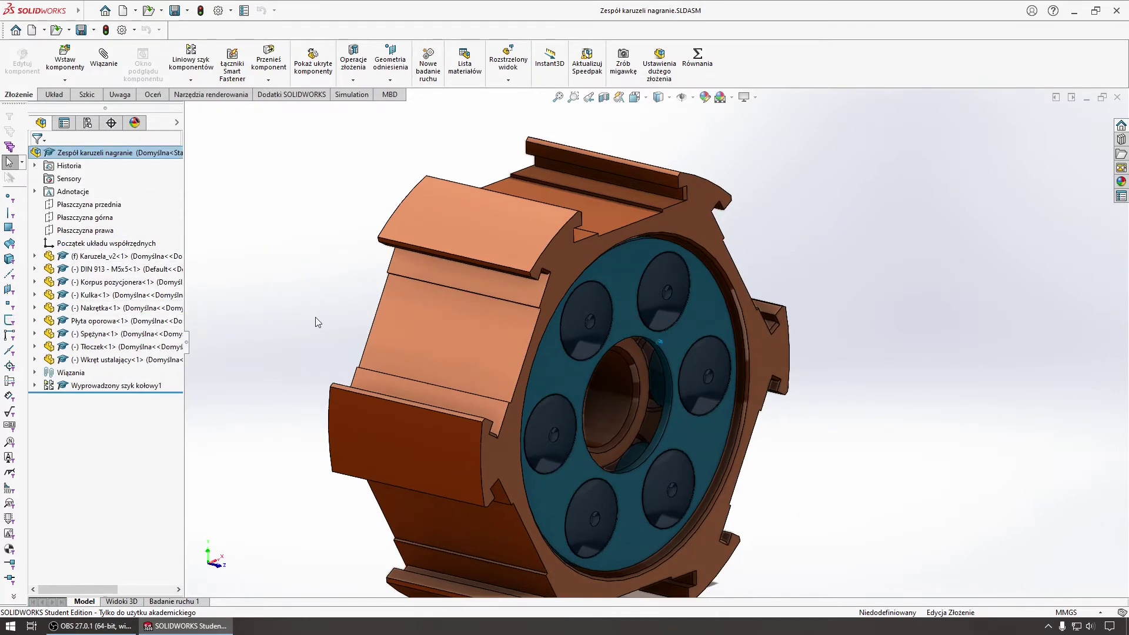
pyautogui.hotkey('shift', 'Left')
pyautogui.hotkey('shift', 'Left')
# Step: Rename the Domyślna configuration to Kompletna and begin adding a new configuration
pyautogui.click(87, 122)
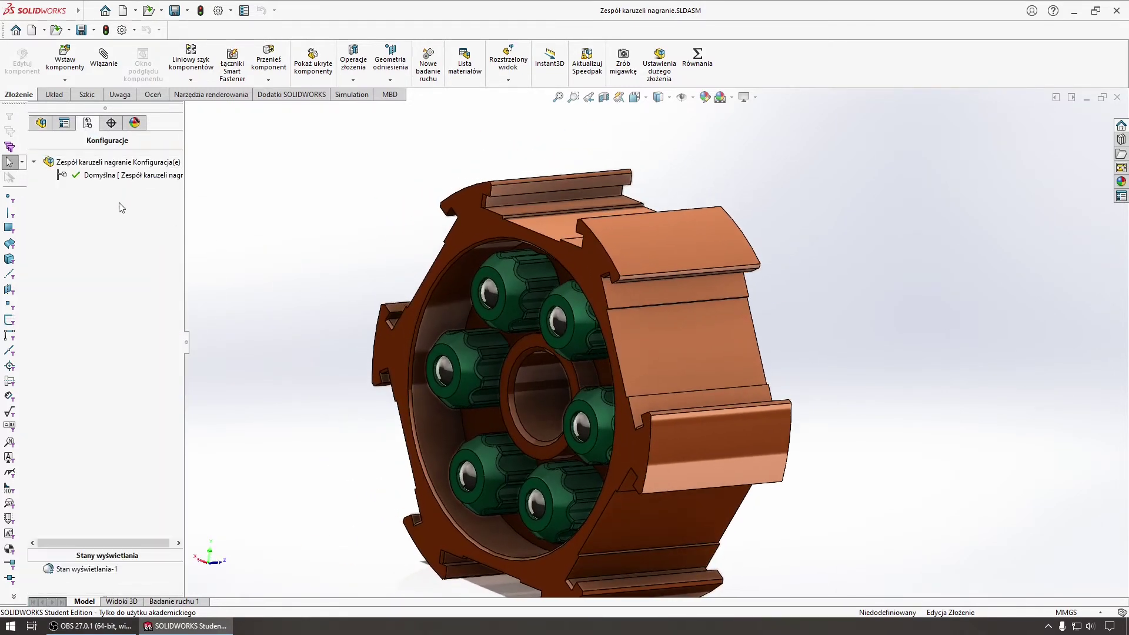
pyautogui.click(105, 179)
pyautogui.click(105, 180)
pyautogui.write('Komple')
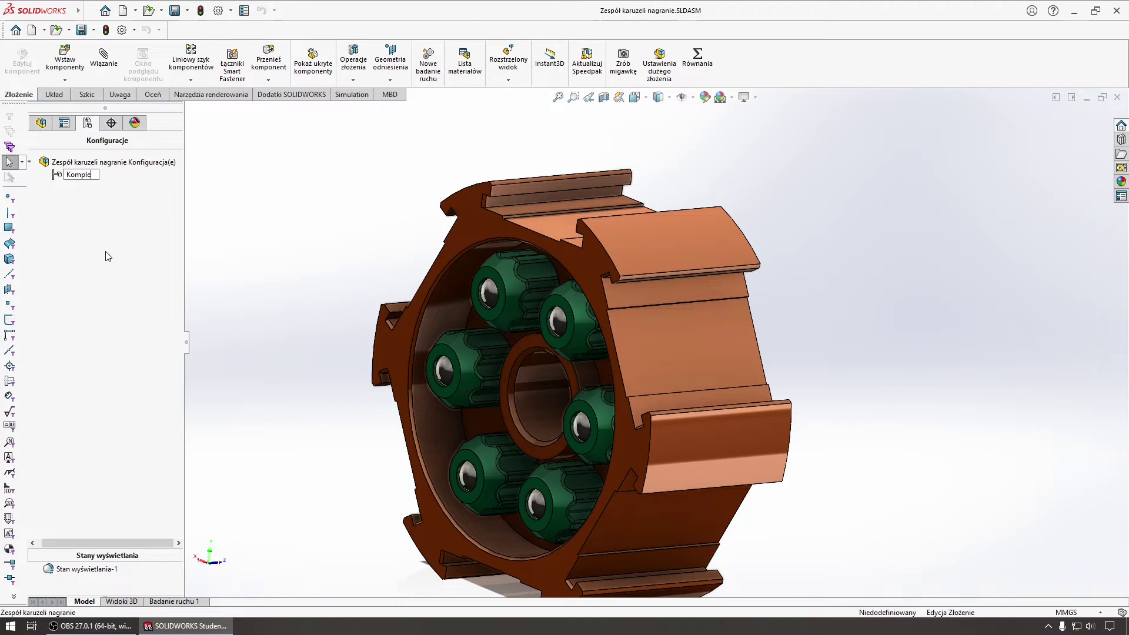
pyautogui.write('tna')
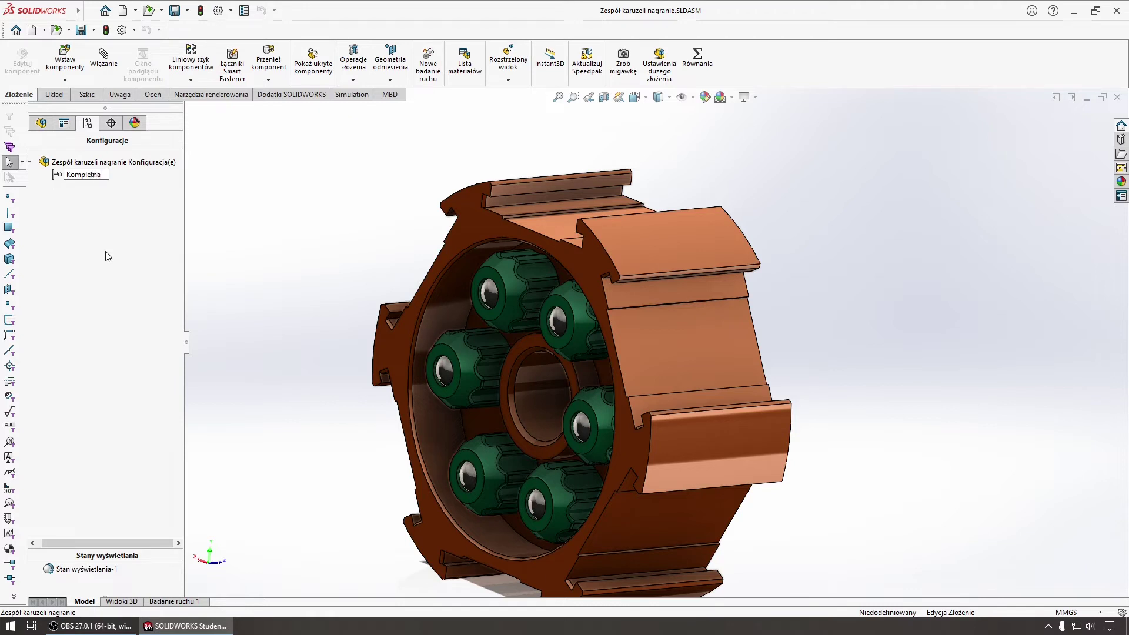
pyautogui.press('Return')
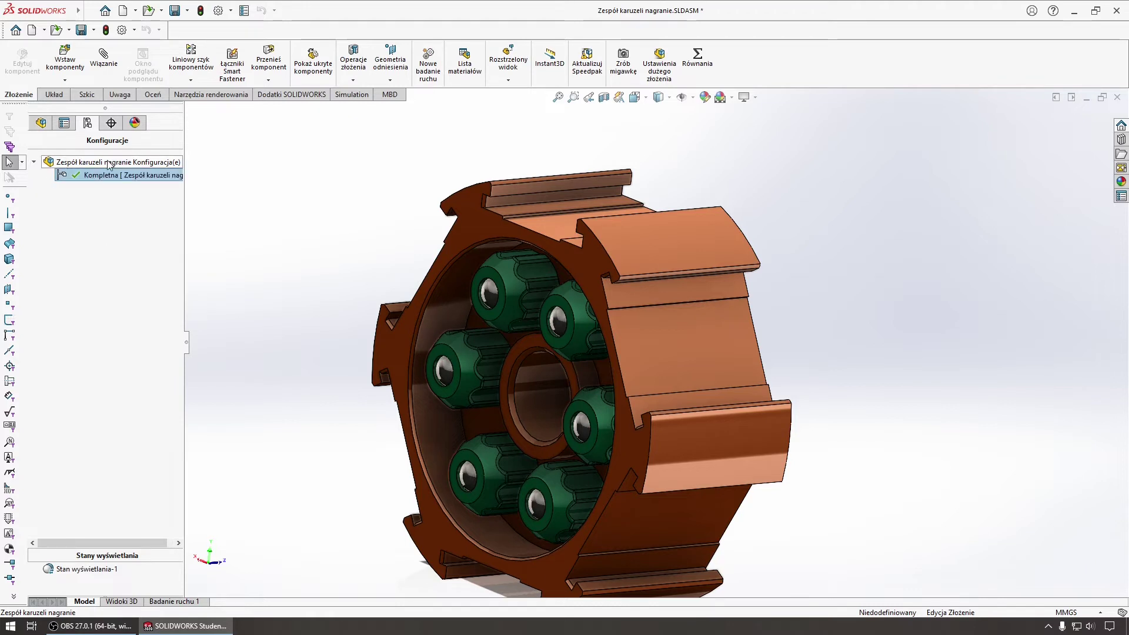
pyautogui.rightClick(108, 163)
pyautogui.click(134, 185)
pyautogui.write('Bez_')
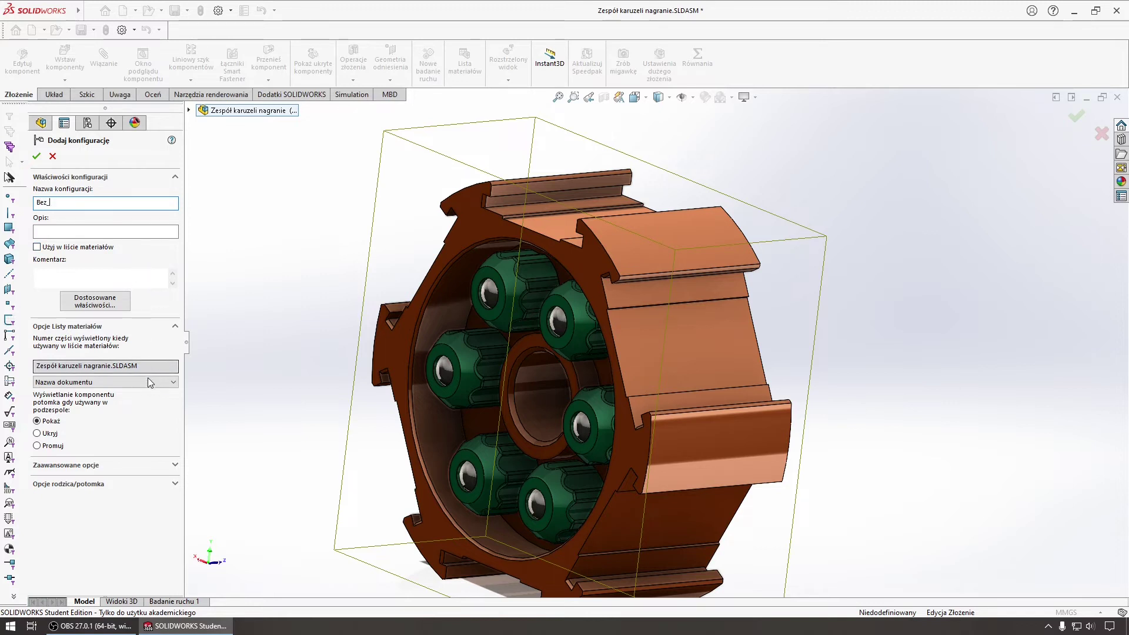
# Step: Name the new configuration Bez_kulek, then add another named Bez_płyty_oporowej
pyautogui.write('ku')
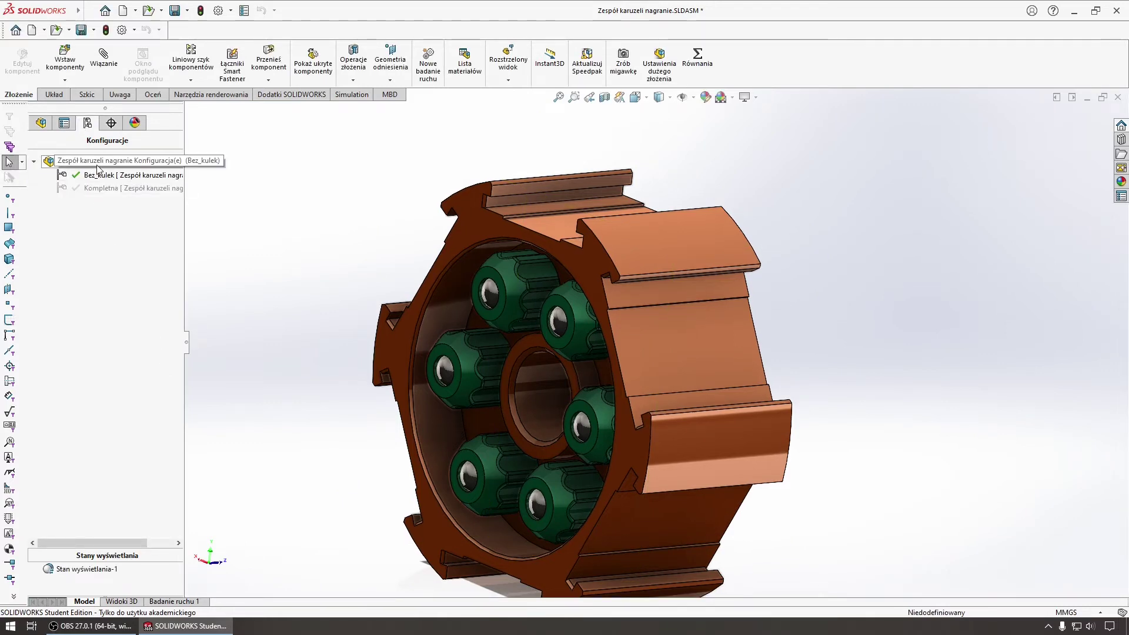
pyautogui.rightClick(98, 164)
pyautogui.click(113, 188)
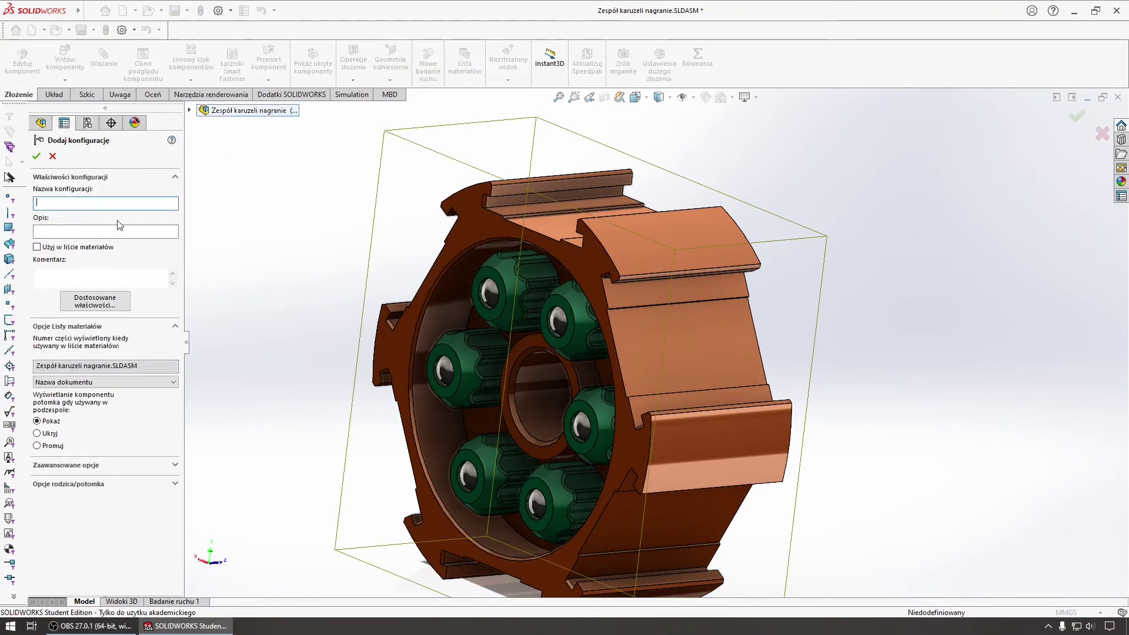
pyautogui.moveTo(399, 220); pyautogui.dragTo(335, 221, button='middle')
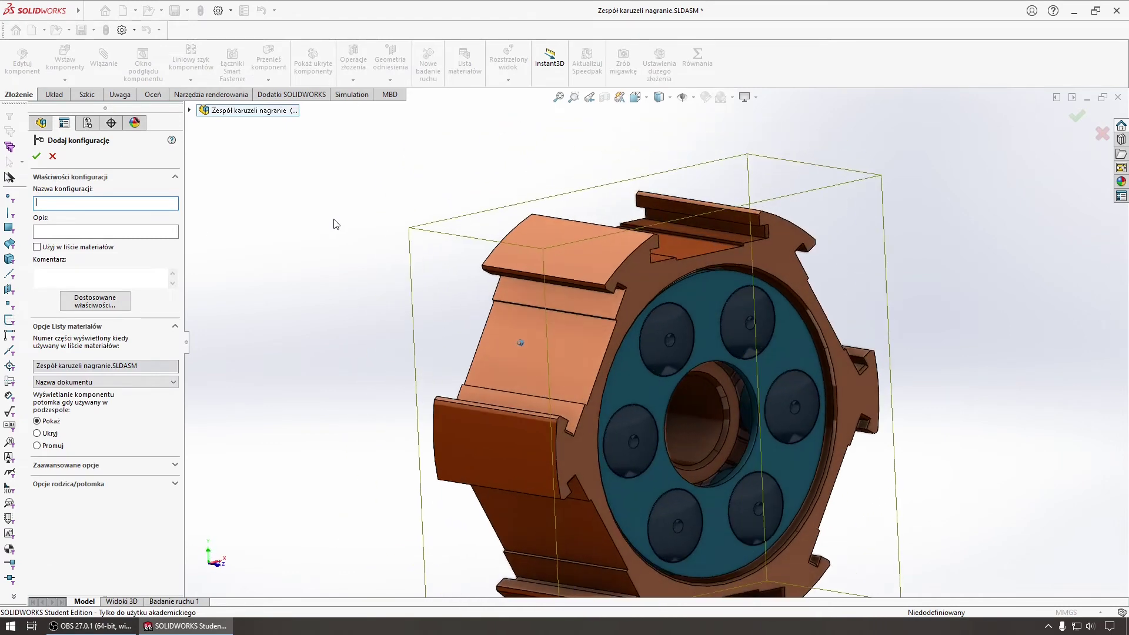
pyautogui.click(189, 110)
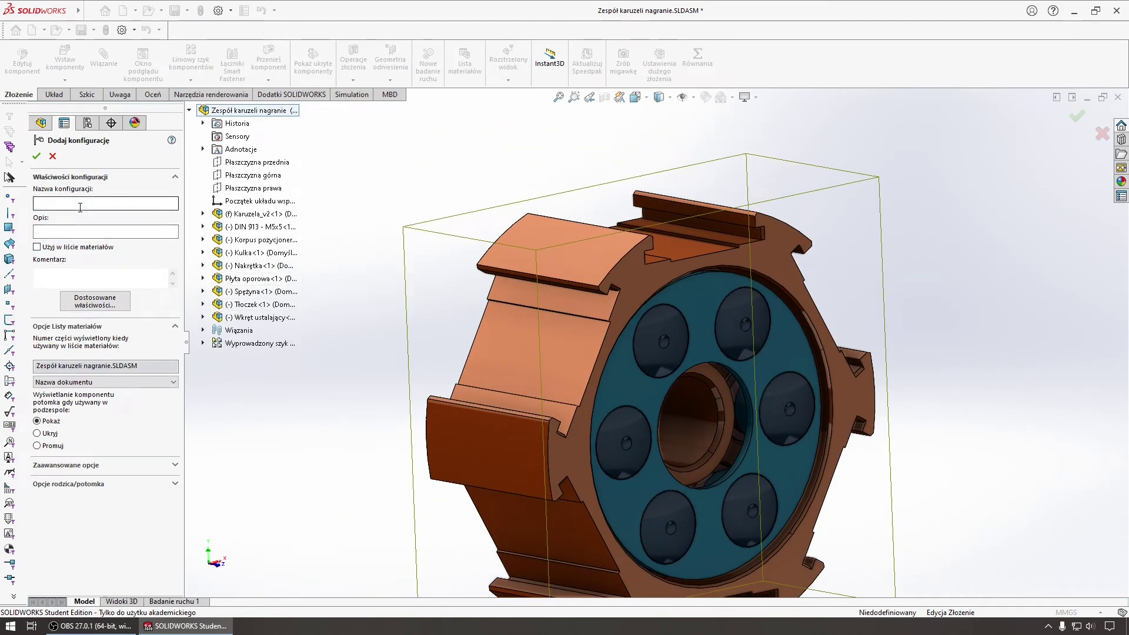
pyautogui.write('Be')
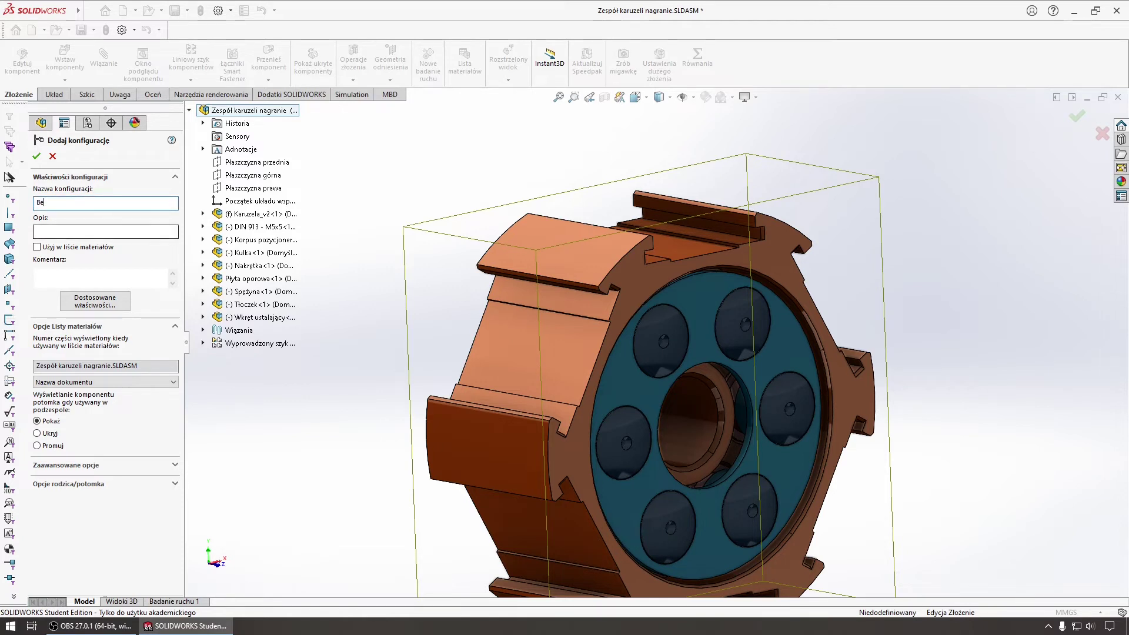
pyautogui.write('z_')
pyautogui.write('pl')
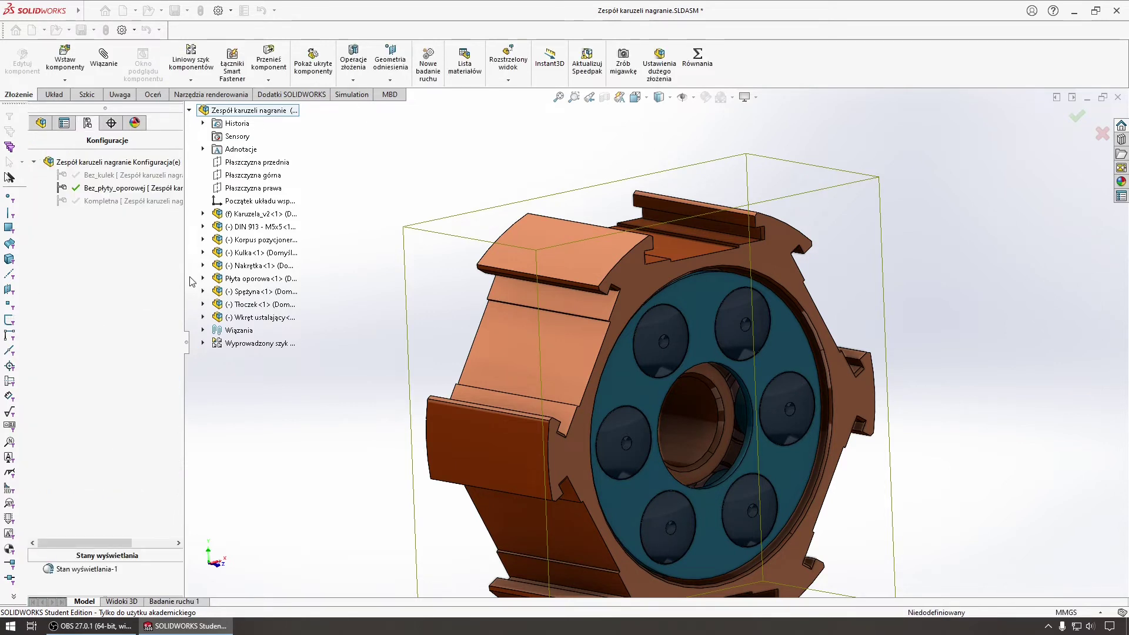
pyautogui.hotkey('ctrl', '3')
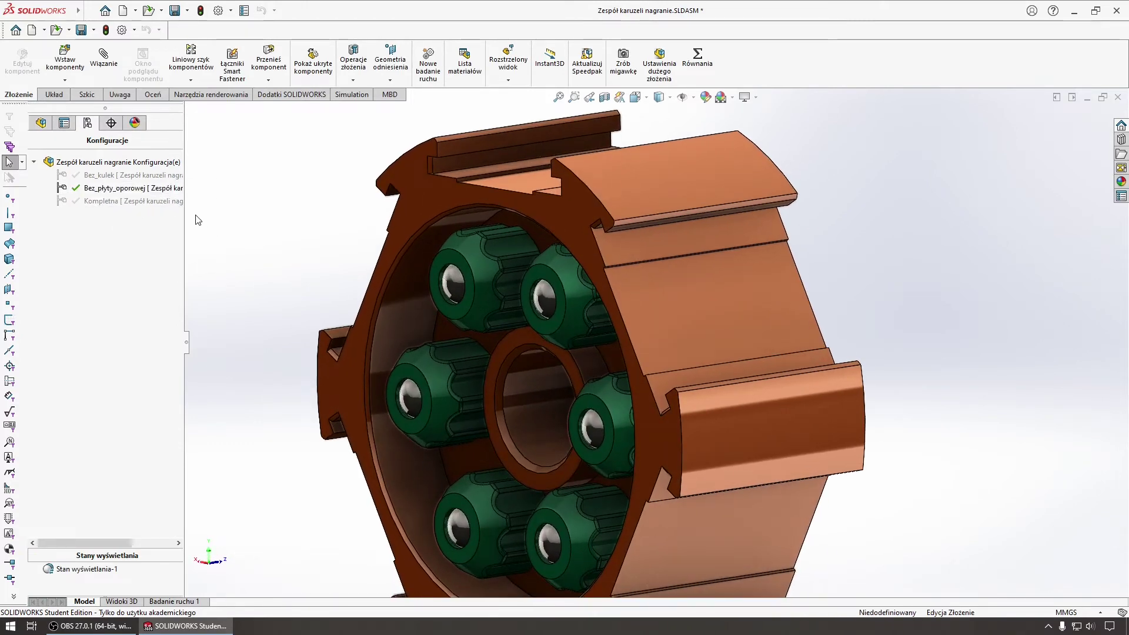
# Step: Activate Bez_kulek and suppress the Kulka ball component in it
pyautogui.doubleClick(97, 175)
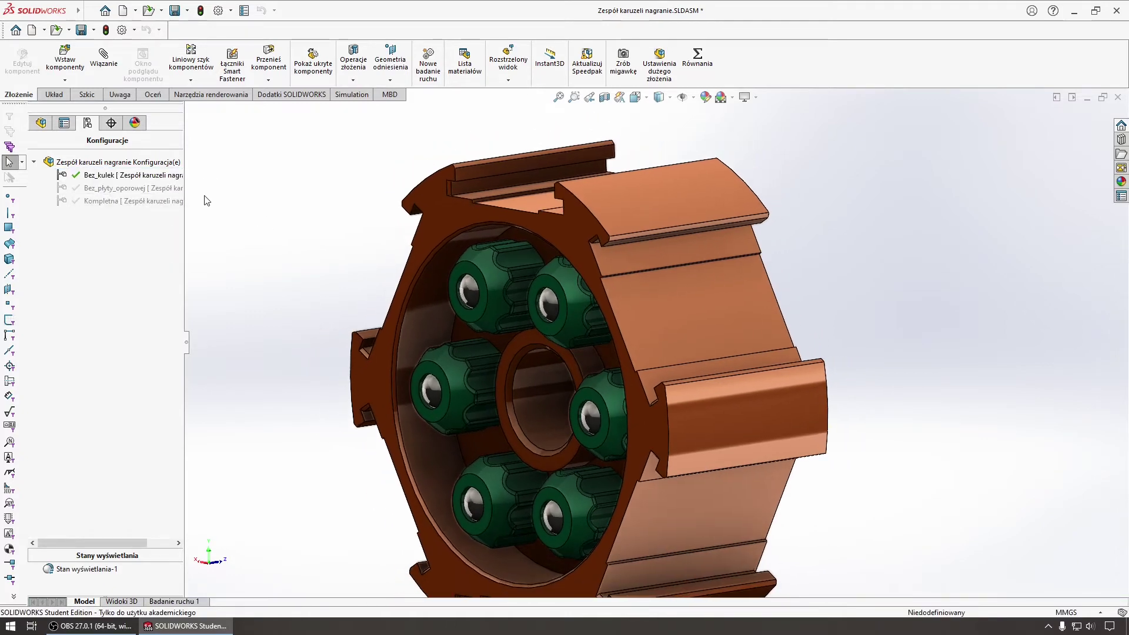
pyautogui.click(40, 122)
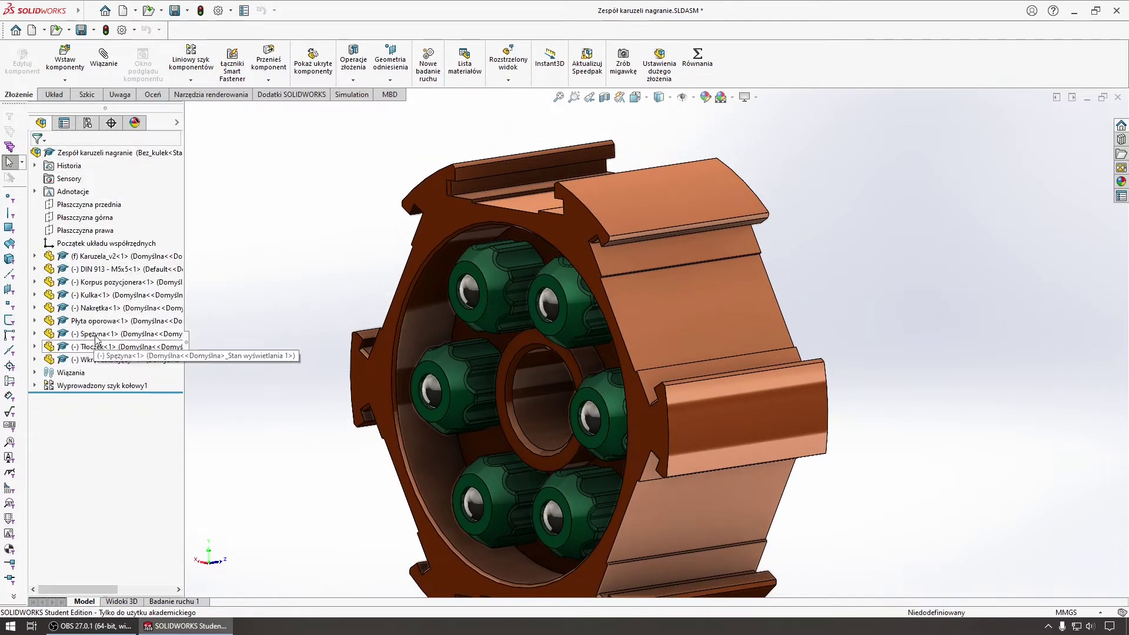
pyautogui.click(94, 295)
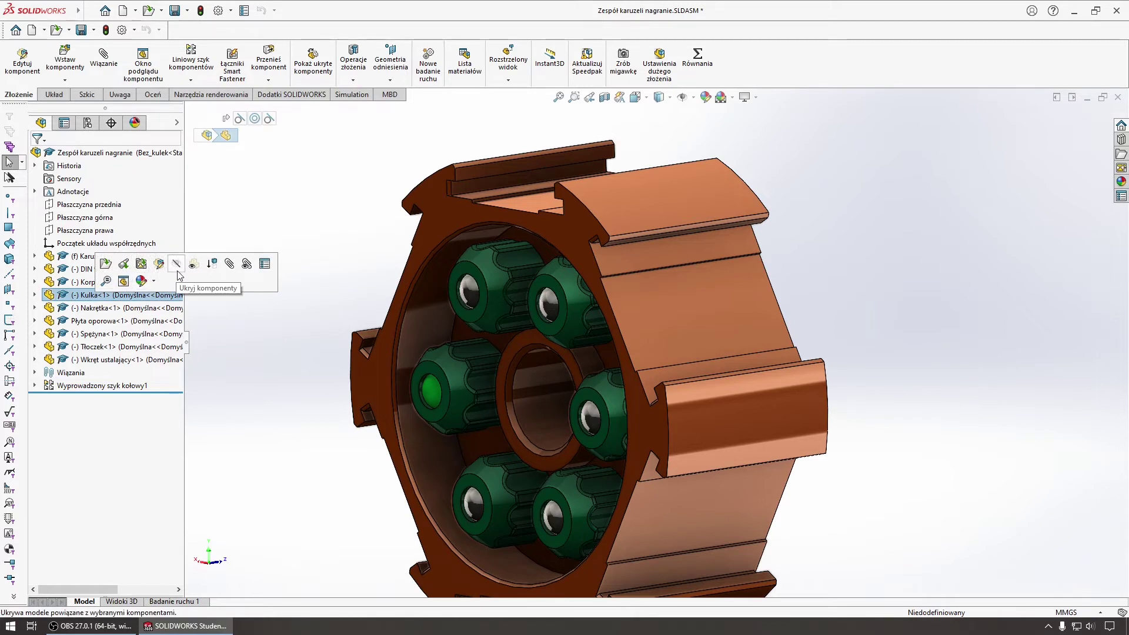
pyautogui.click(211, 266)
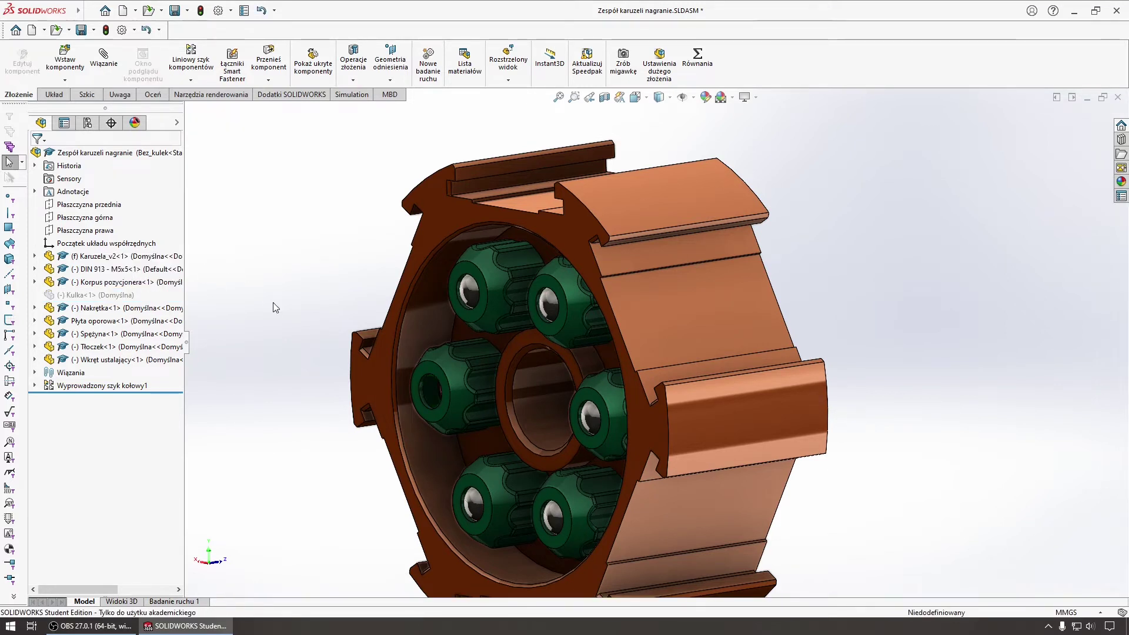
# Step: Try the Kompletna, Bez_kulek and Bez_płyty_oporowej configurations, ending back in Bez_kulek
pyautogui.click(88, 124)
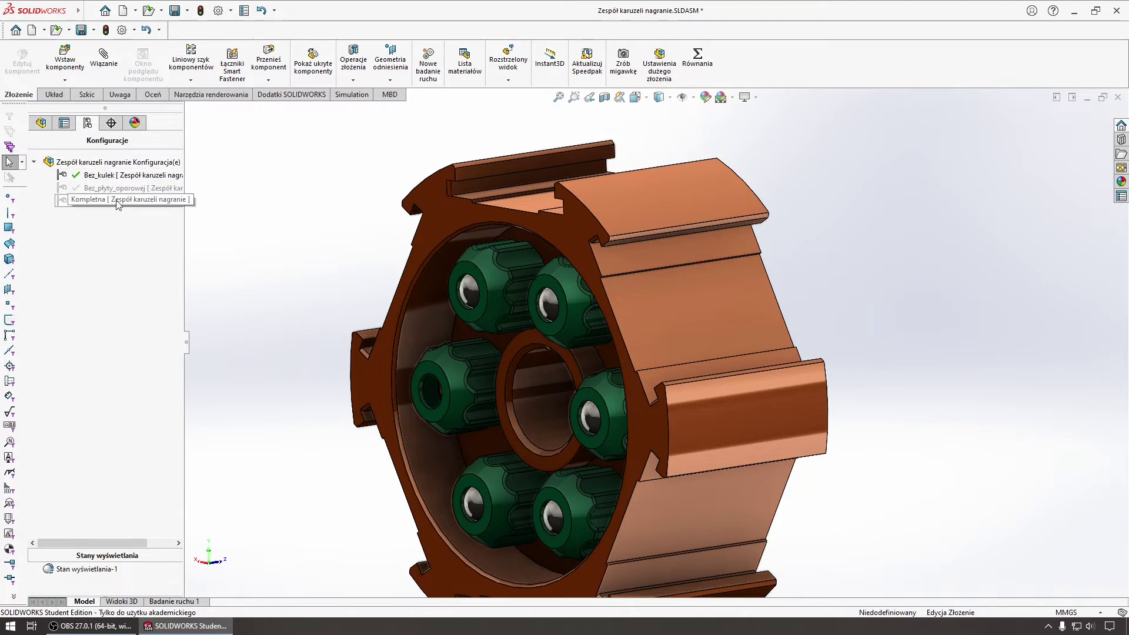
pyautogui.doubleClick(118, 200)
pyautogui.doubleClick(115, 174)
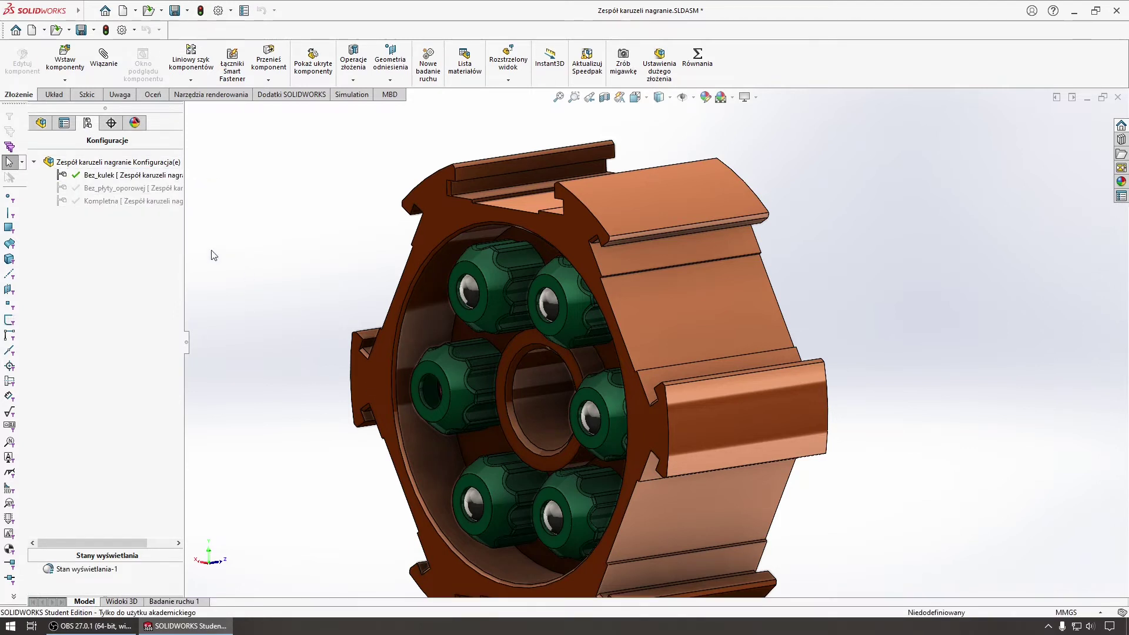
pyautogui.doubleClick(116, 188)
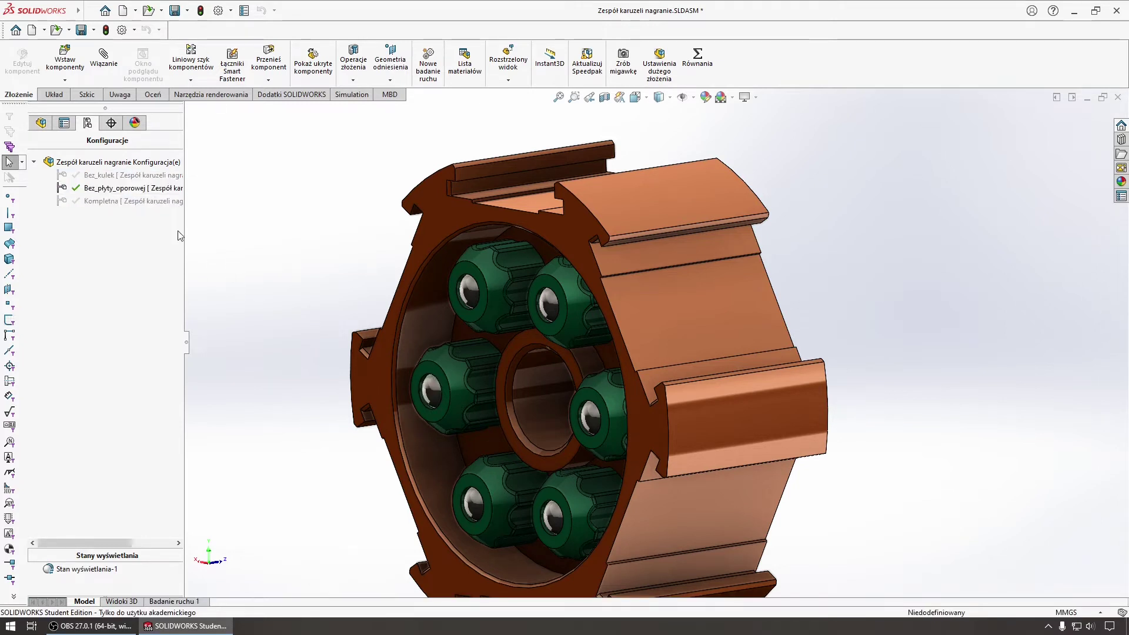
pyautogui.doubleClick(106, 181)
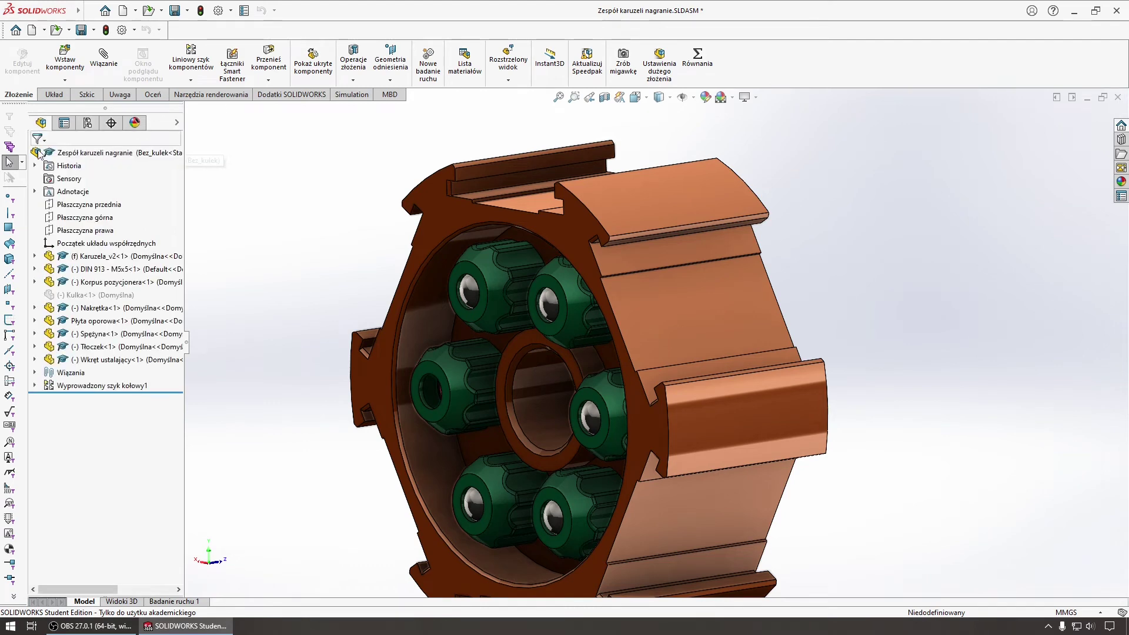
# Step: Suppress balls Kulka<2>, <3>, <7>, <8> and <9> from the derived circular pattern
pyautogui.click(82, 386)
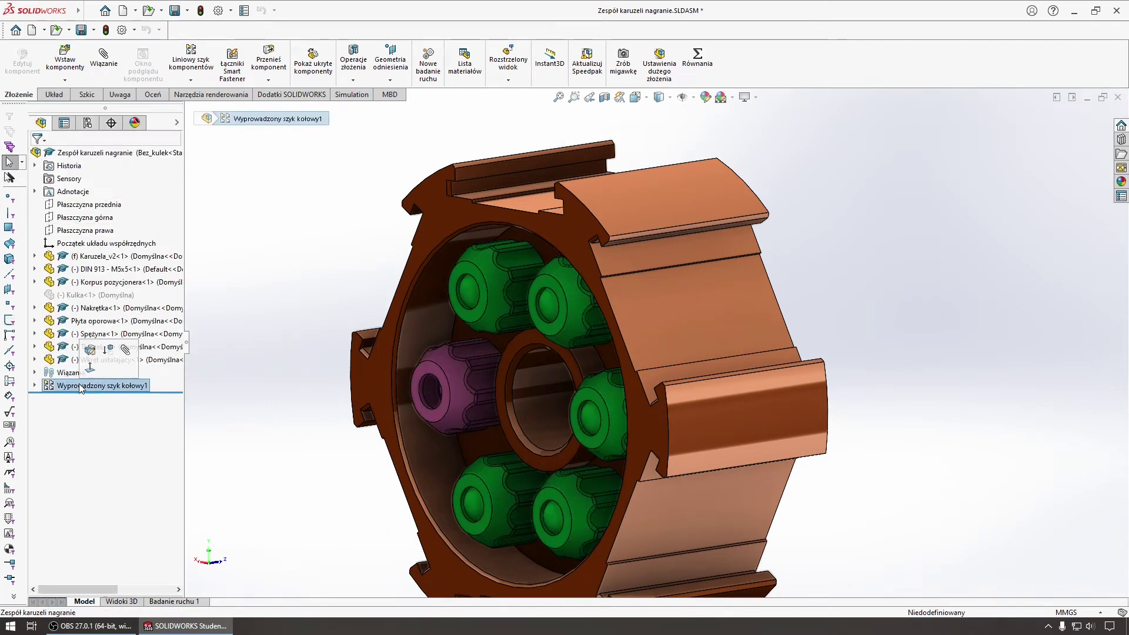
pyautogui.click(35, 385)
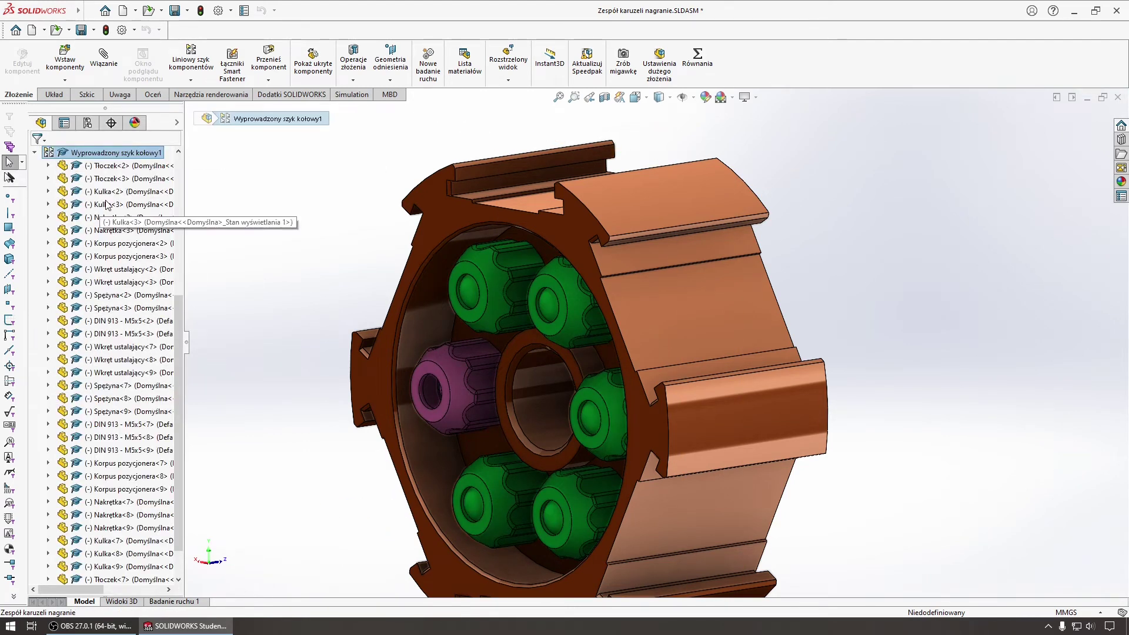
pyautogui.click(129, 192)
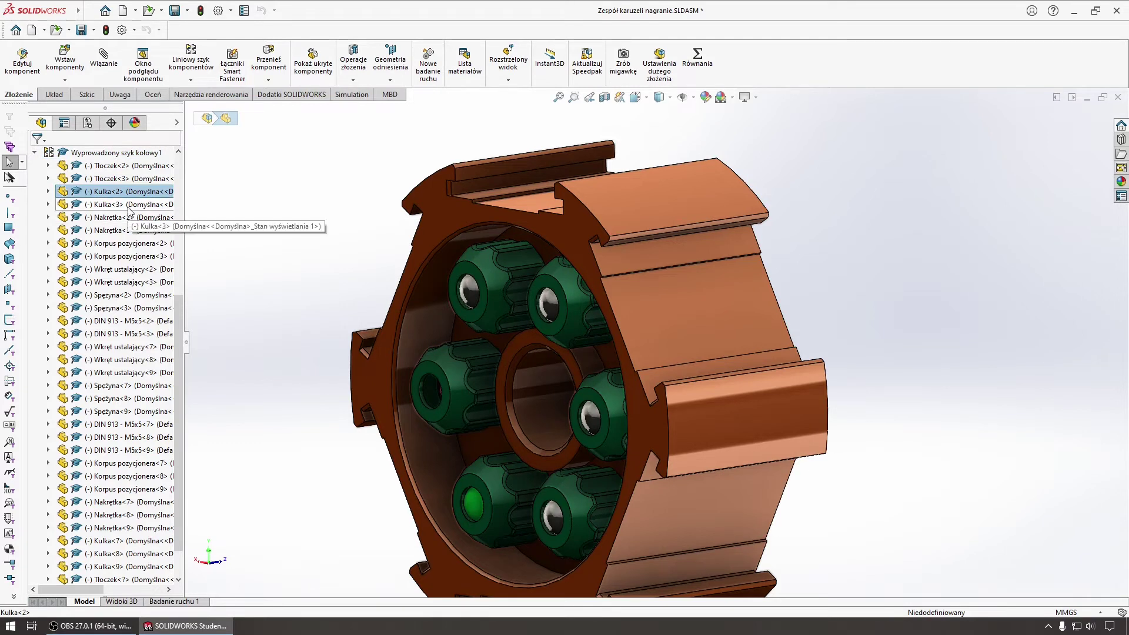
pyautogui.keyDown('ctrl'); pyautogui.click(129, 206); pyautogui.keyUp('ctrl')
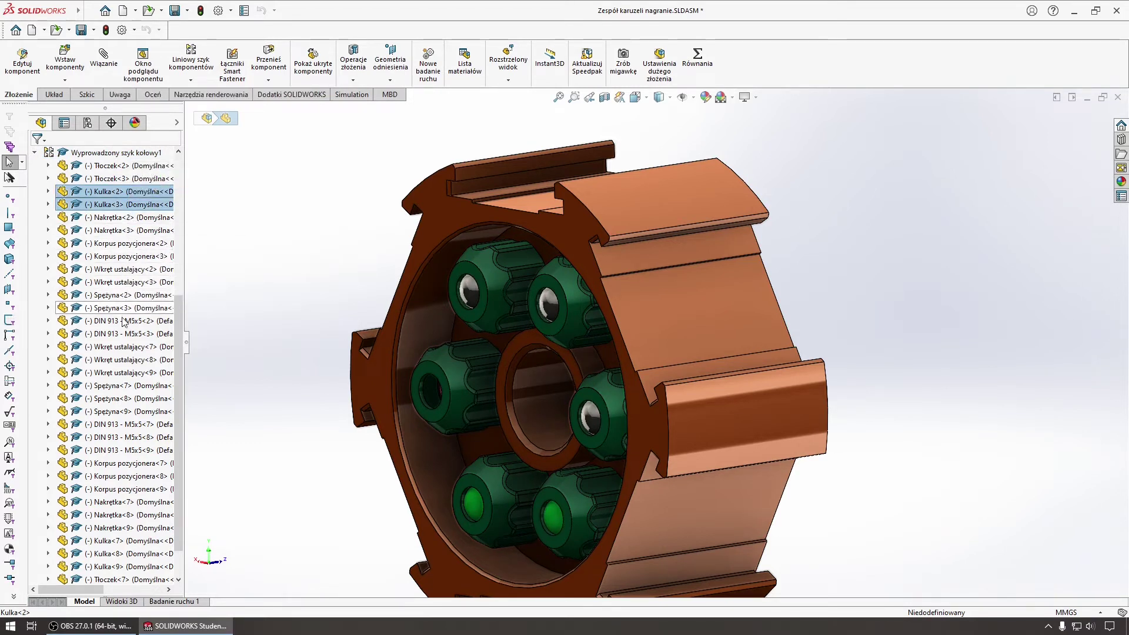
pyautogui.scroll(-1, 141, 412)
pyautogui.click(142, 504)
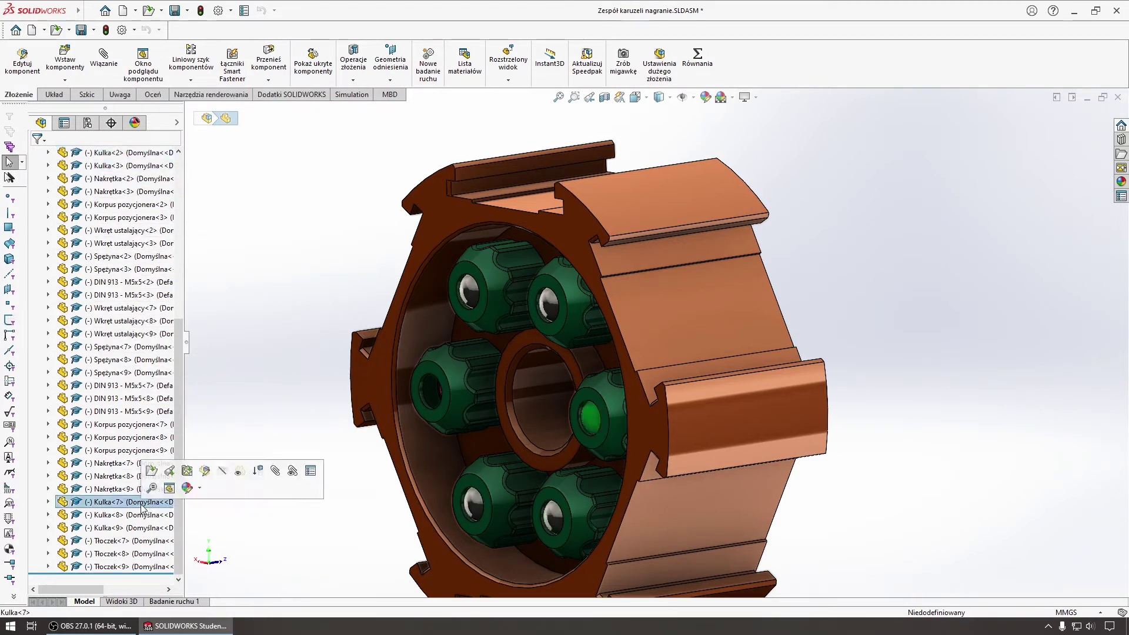
pyautogui.keyDown('ctrl'); pyautogui.click(129, 515); pyautogui.keyUp('ctrl')
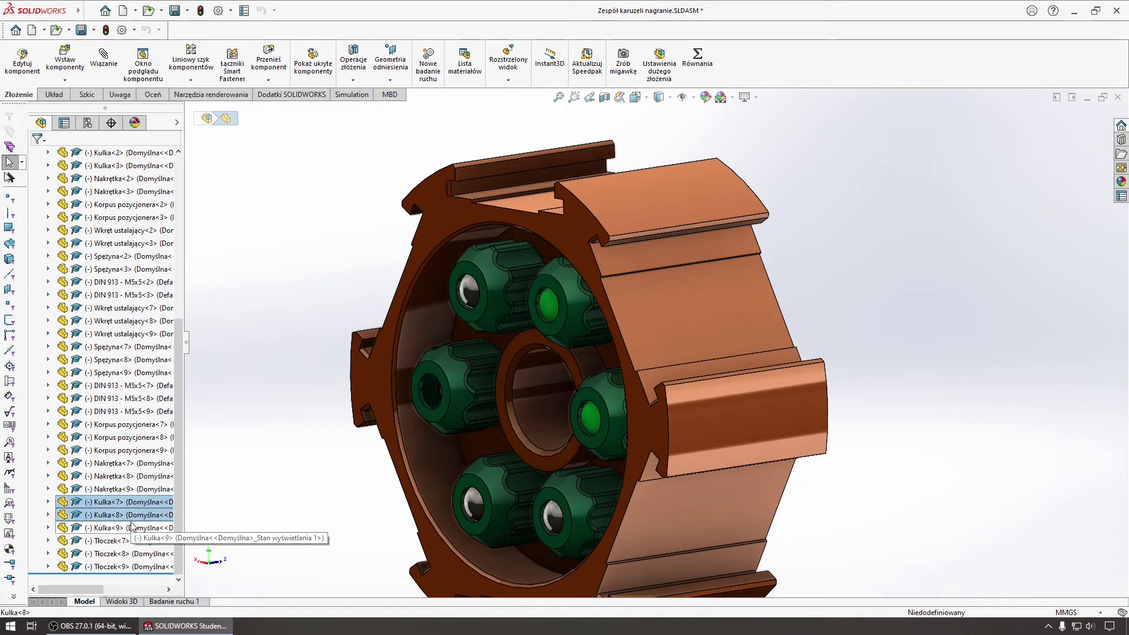
pyautogui.keyDown('ctrl'); pyautogui.click(129, 165); pyautogui.keyUp('ctrl')
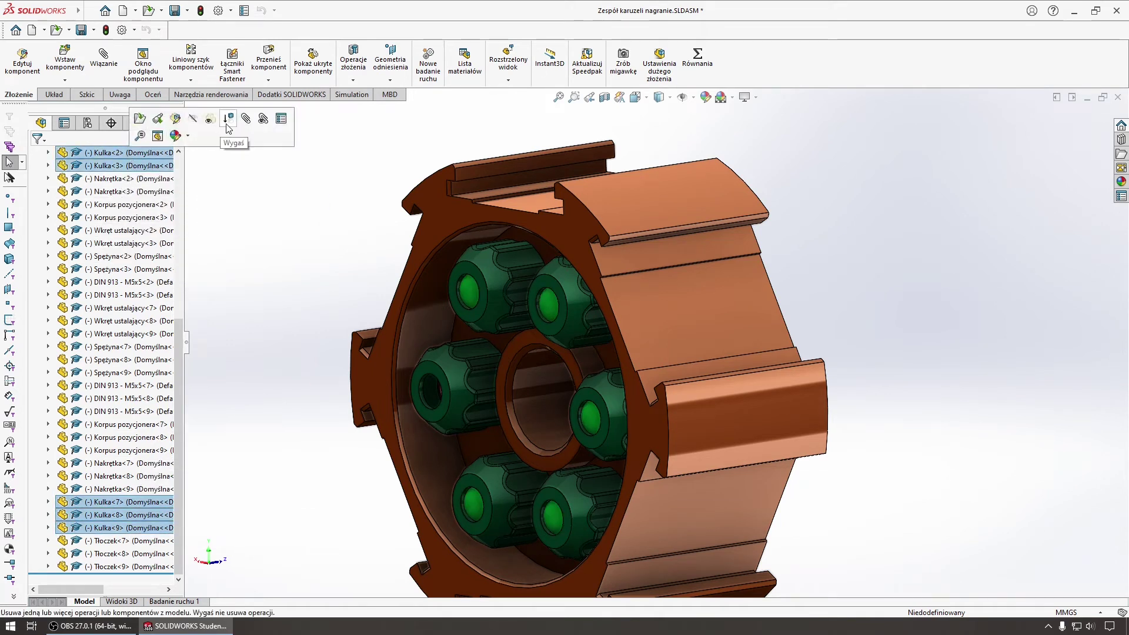
pyautogui.click(227, 123)
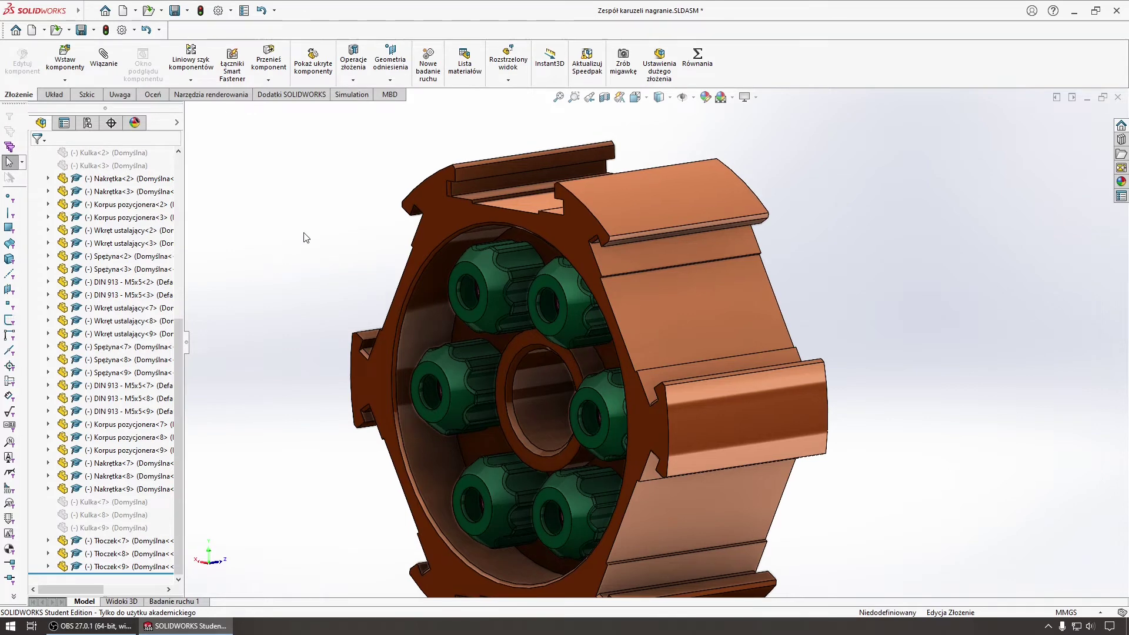
pyautogui.moveTo(306, 237); pyautogui.dragTo(638, 139, button='middle')
# Step: Apply a section view through the front plane and orient onto the cut
pyautogui.click(605, 97)
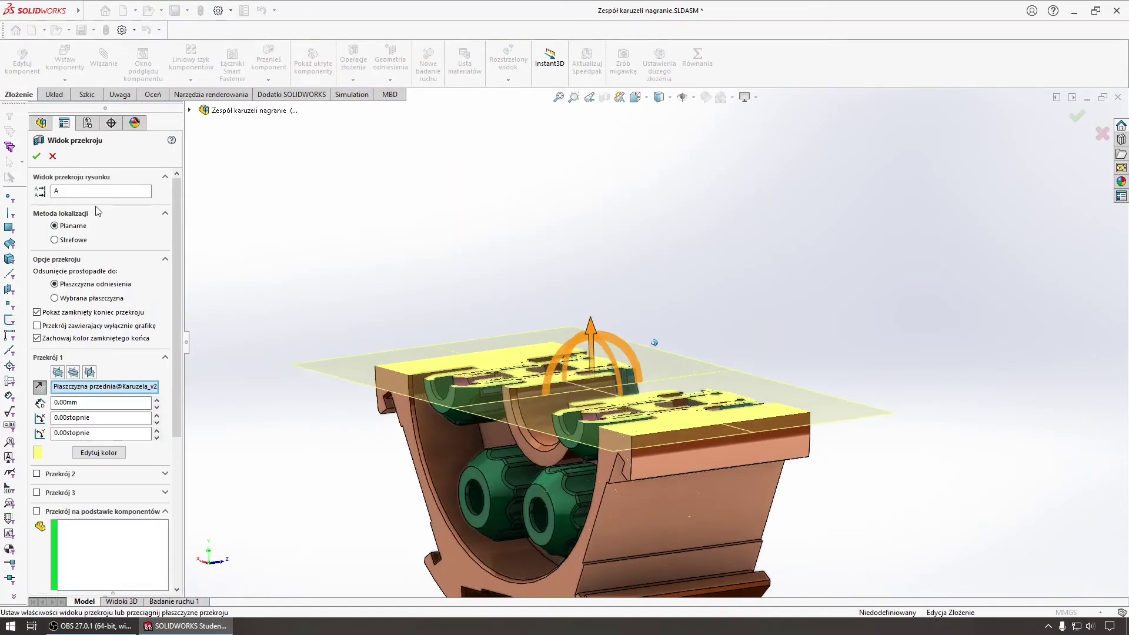
pyautogui.moveTo(353, 247)
pyautogui.mouseDown(button='middle')
pyautogui.moveTo(376, 230)
pyautogui.moveTo(545, 277)
pyautogui.mouseUp(button='middle')
pyautogui.press('Return')
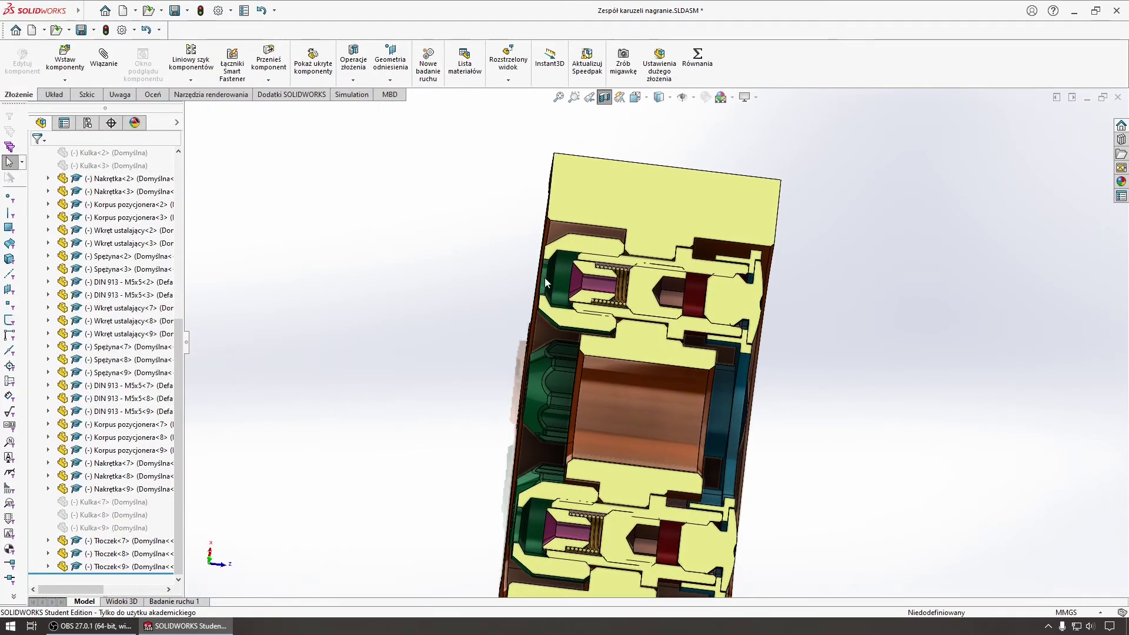
pyautogui.scroll(-5, 595, 284)
pyautogui.scroll(-2, 595, 284)
pyautogui.scroll(-3, 453, 309)
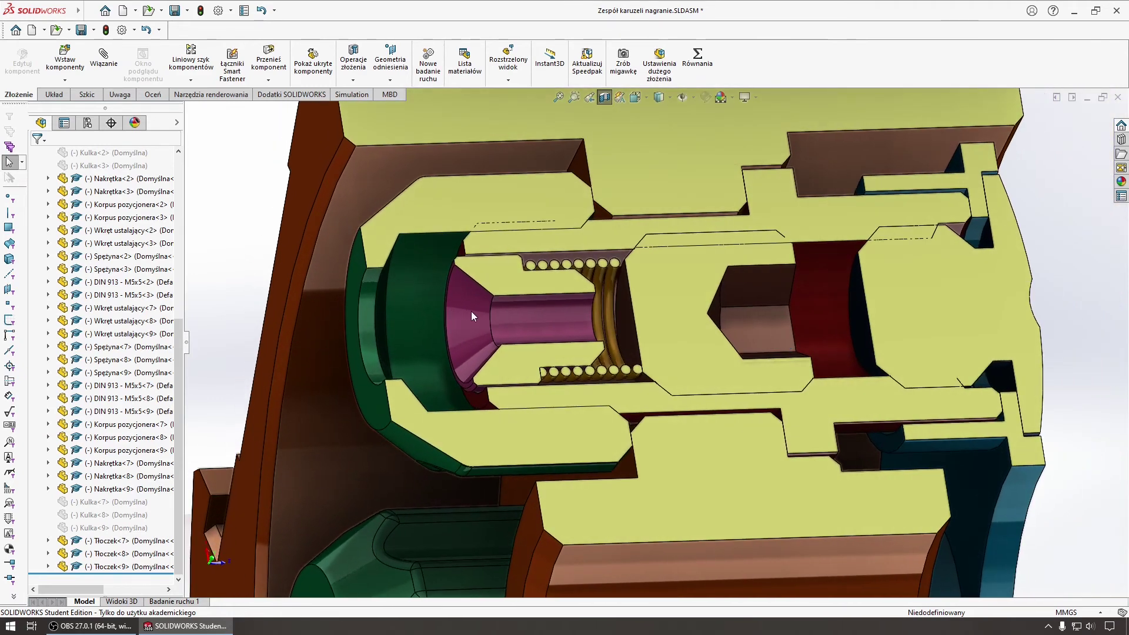
pyautogui.scroll(4, 89, 300)
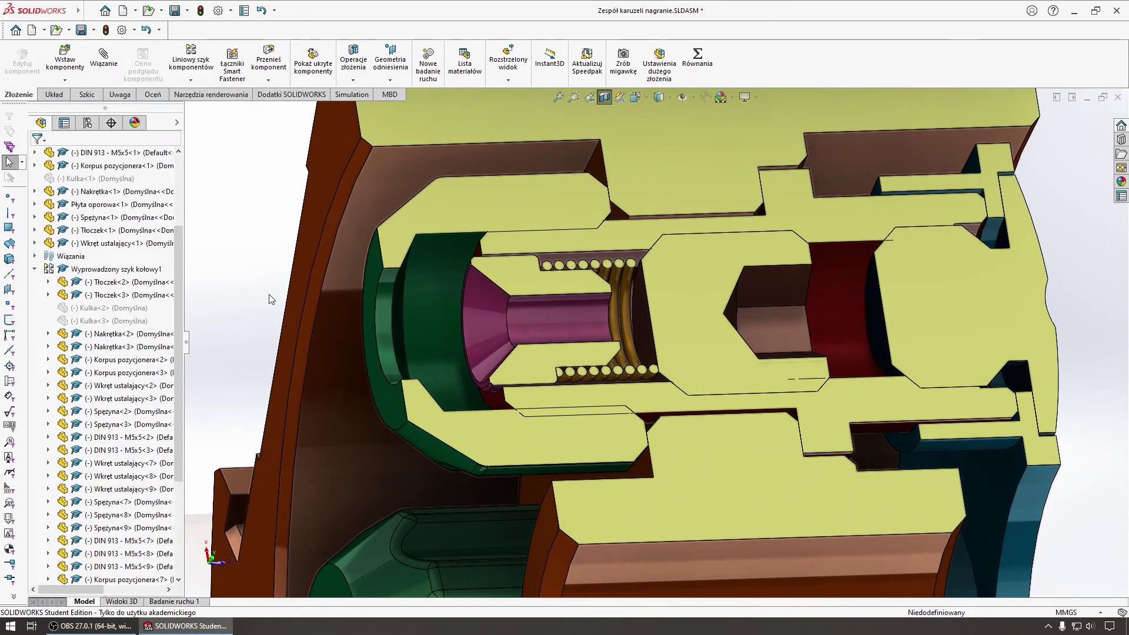
pyautogui.scroll(3, 118, 306)
# Step: Select plungers Tłoczek<1>, <2>, <3>, <7>, <8> and <9> in the tree
pyautogui.click(121, 350)
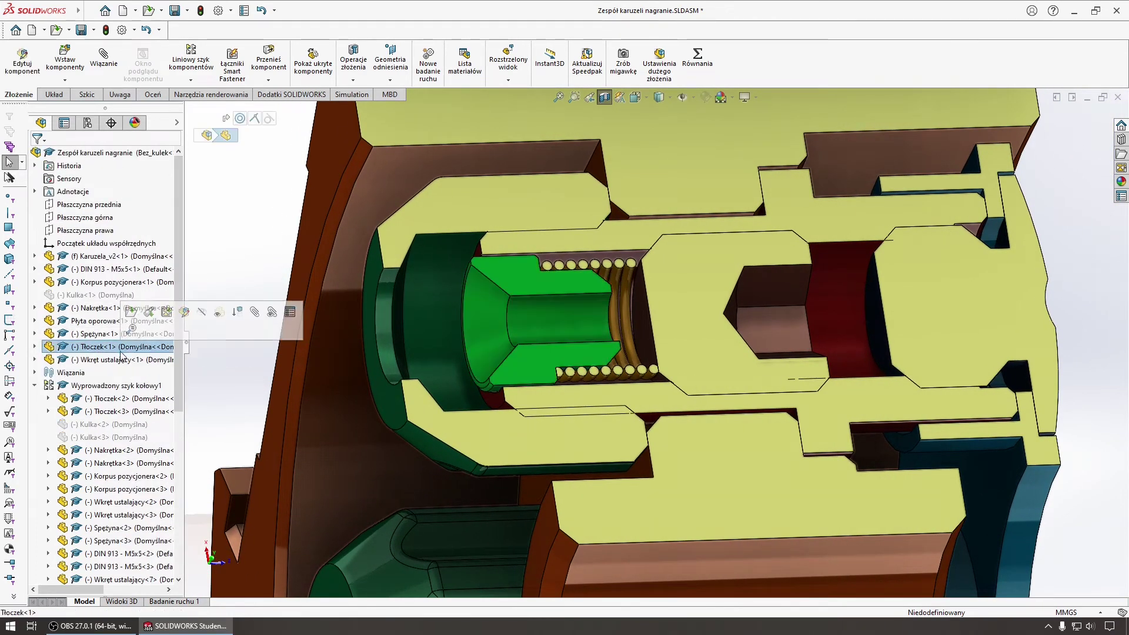
pyautogui.scroll(-3, 123, 359)
pyautogui.scroll(-2, 144, 371)
pyautogui.scroll(-1, 162, 381)
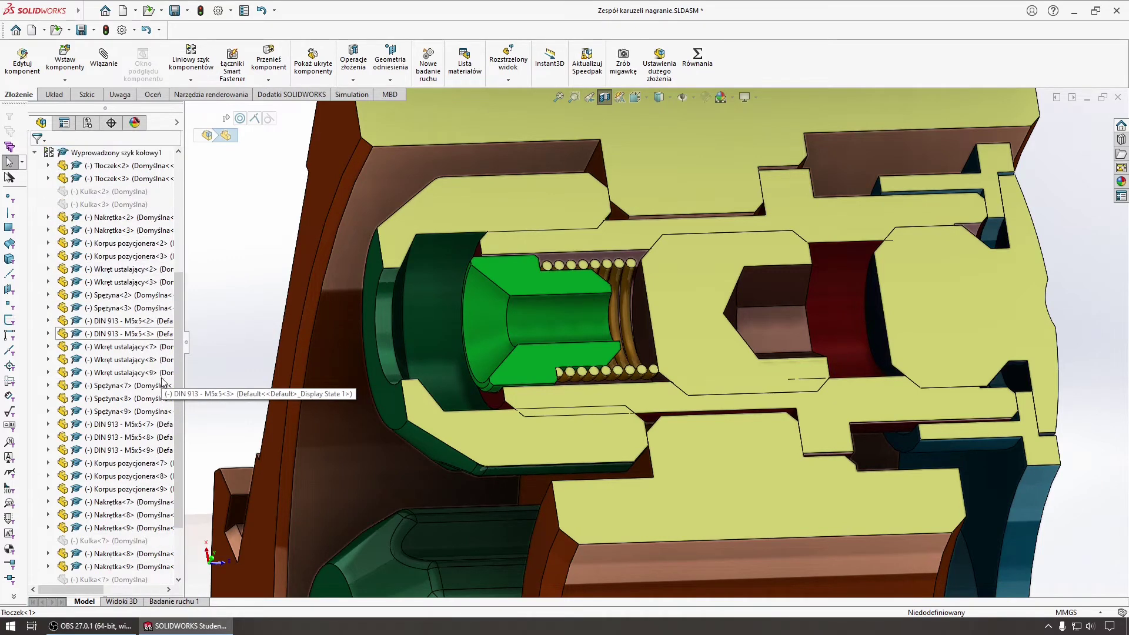
pyautogui.scroll(-1, 163, 382)
pyautogui.click(138, 541)
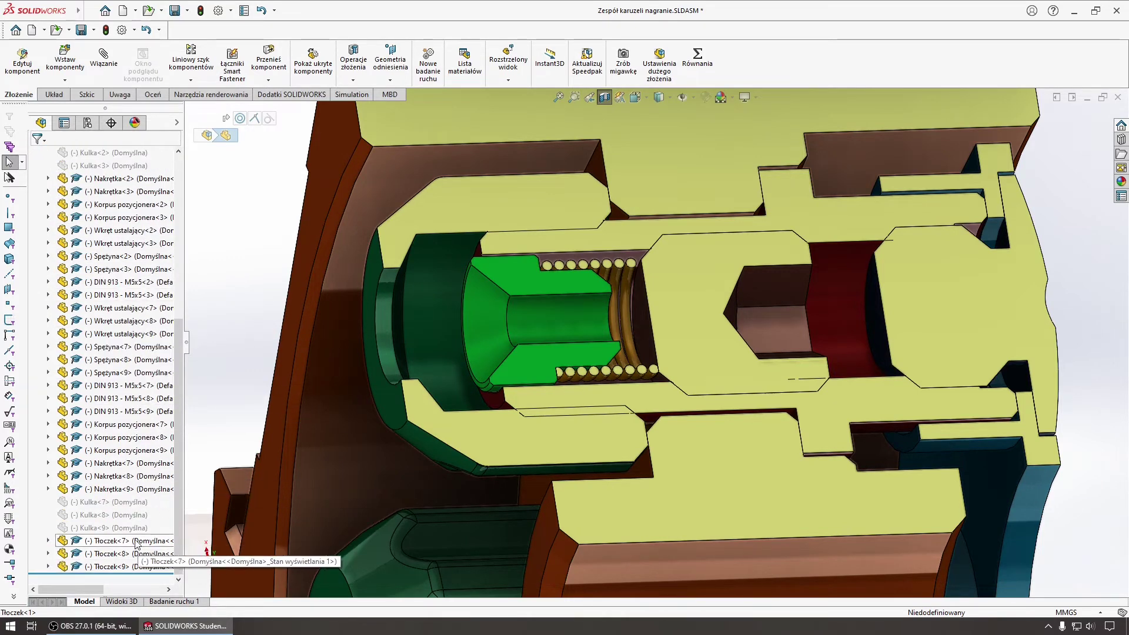
pyautogui.keyDown('shift'); pyautogui.click(138, 566); pyautogui.keyUp('shift')
pyautogui.scroll(1, 141, 465)
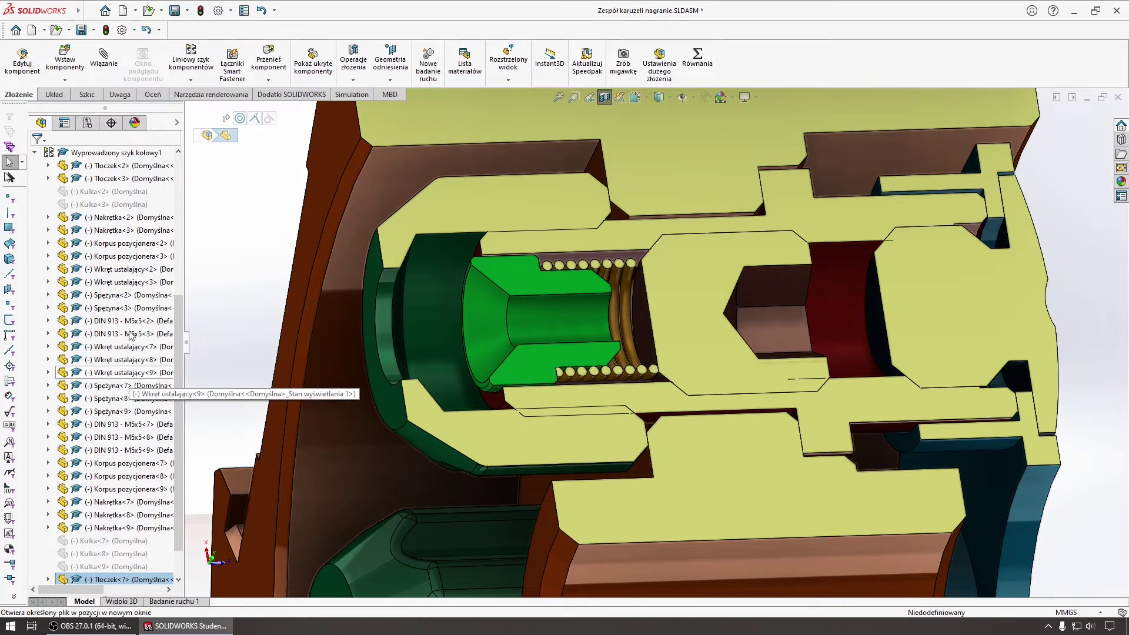
pyautogui.scroll(5, 115, 259)
pyautogui.keyDown('ctrl'); pyautogui.click(117, 360); pyautogui.keyUp('ctrl')
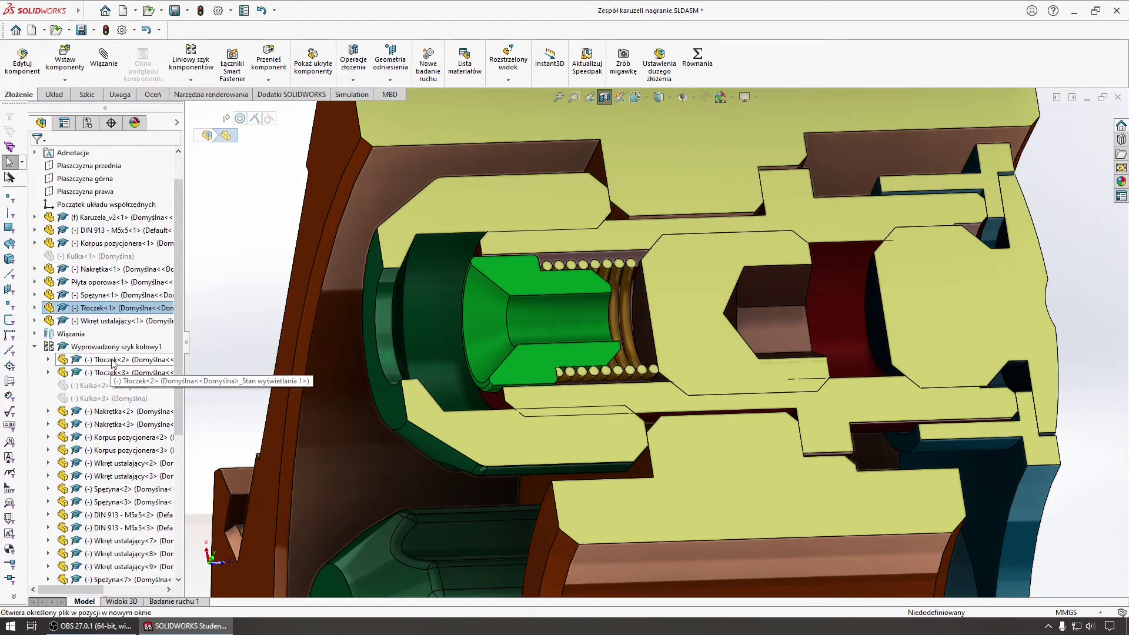
pyautogui.keyDown('ctrl'); pyautogui.click(117, 373); pyautogui.keyUp('ctrl')
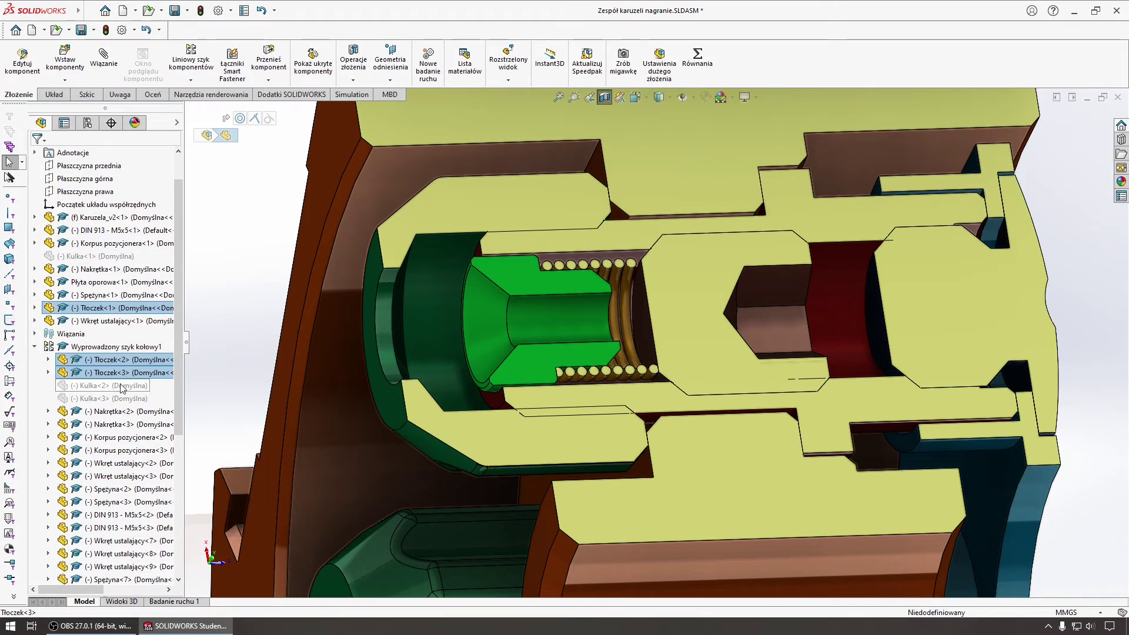
# Step: Suppress the selected Tłoczek plungers
pyautogui.rightClick(118, 373)
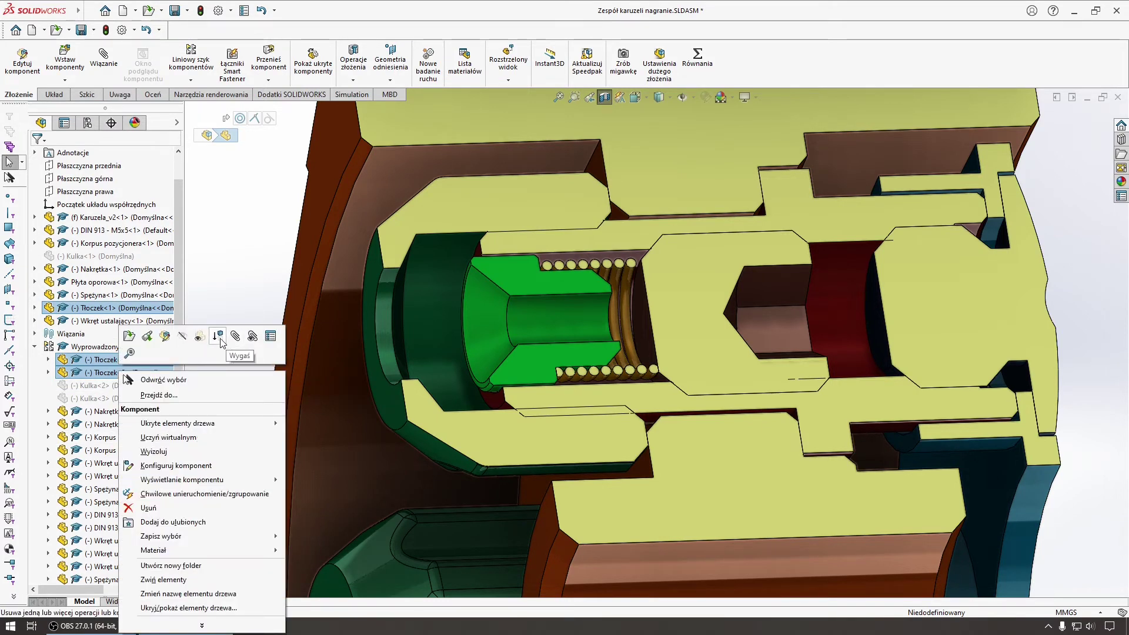
pyautogui.click(219, 337)
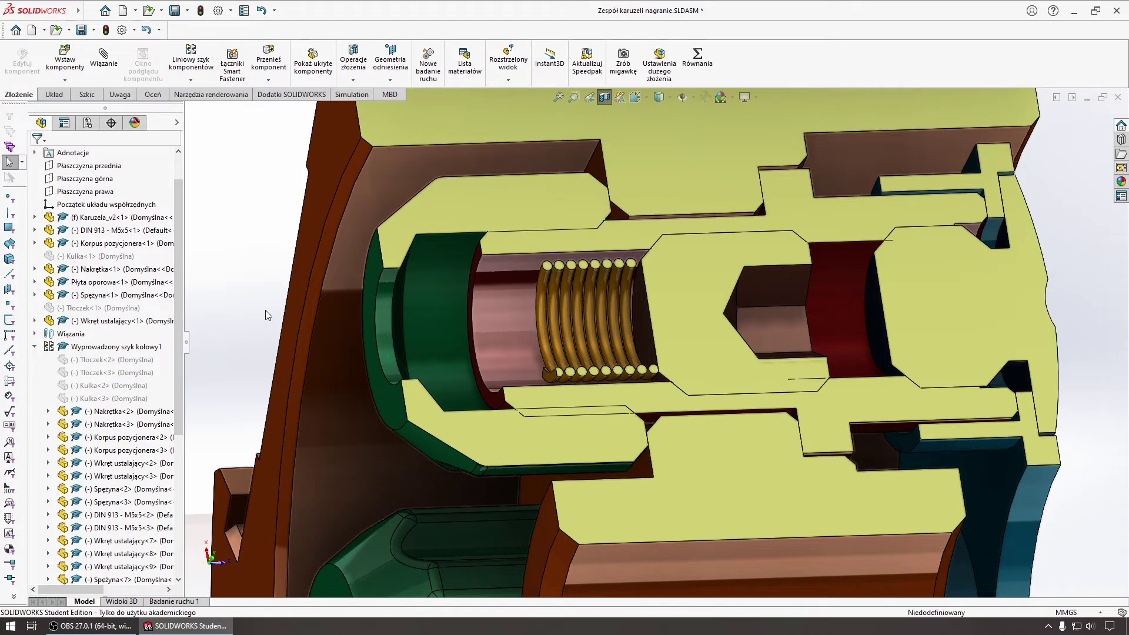
pyautogui.scroll(-3, 155, 353)
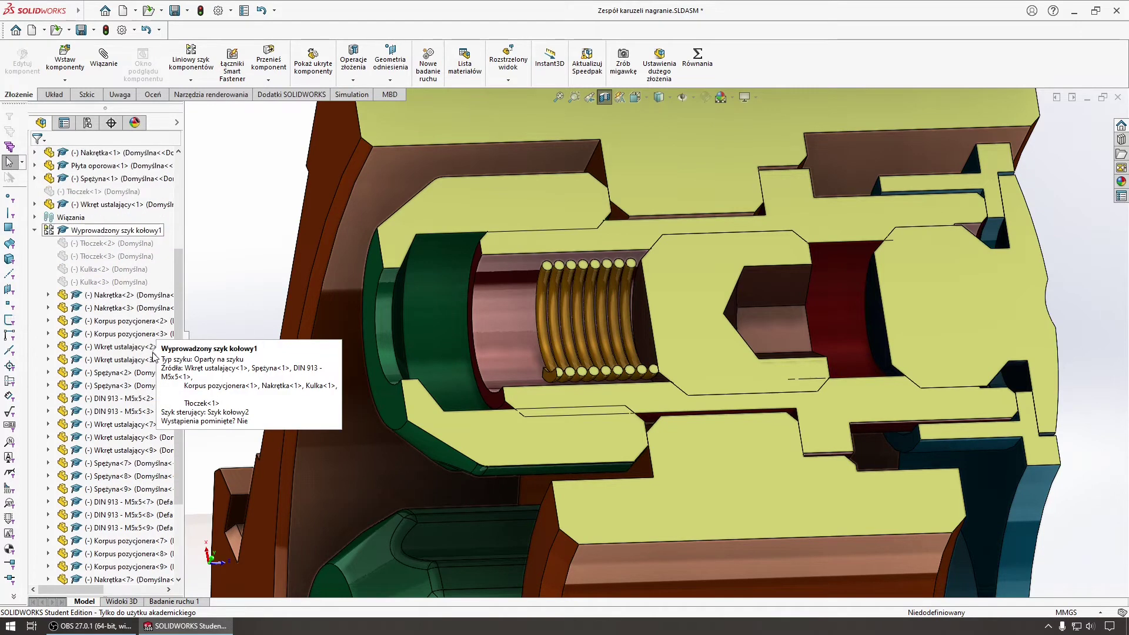
pyautogui.scroll(-1, 155, 352)
pyautogui.scroll(-1, 154, 353)
pyautogui.scroll(-1, 155, 353)
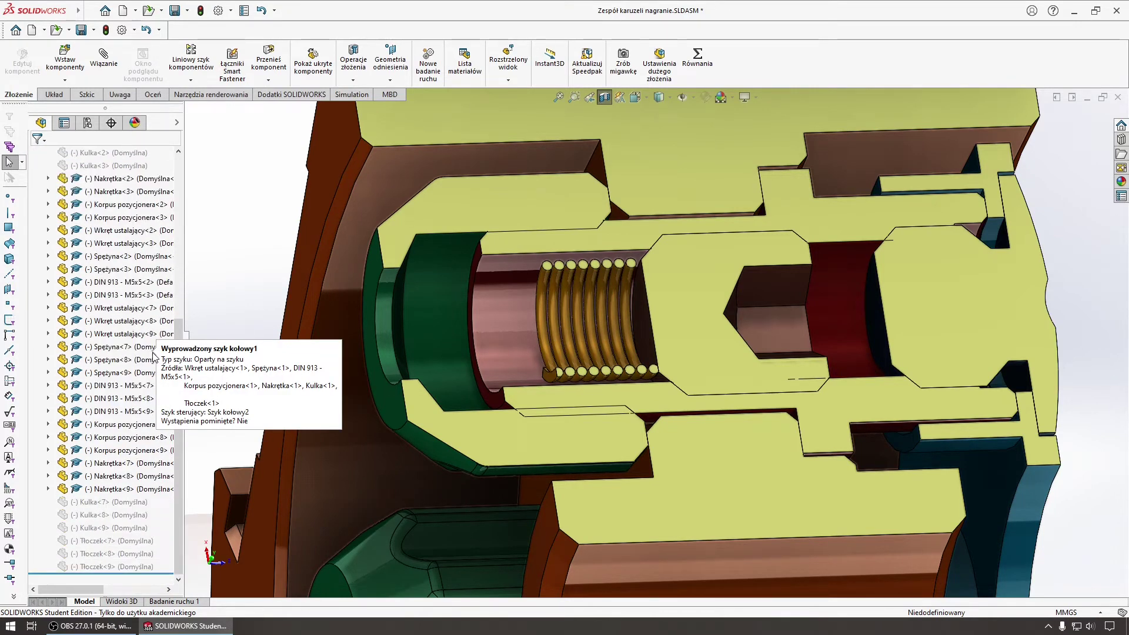
pyautogui.scroll(7, 155, 353)
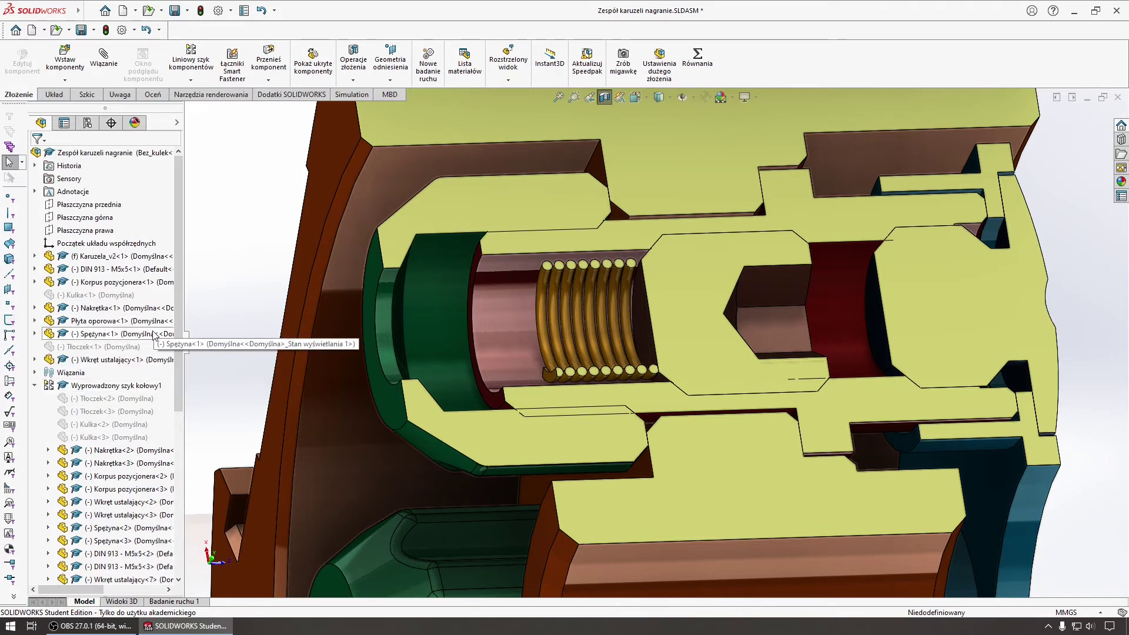
# Step: Suppress springs Spężyna<1>, <2>, <3>, <7>, <8> and <9>, then fit the view
pyautogui.click(136, 334)
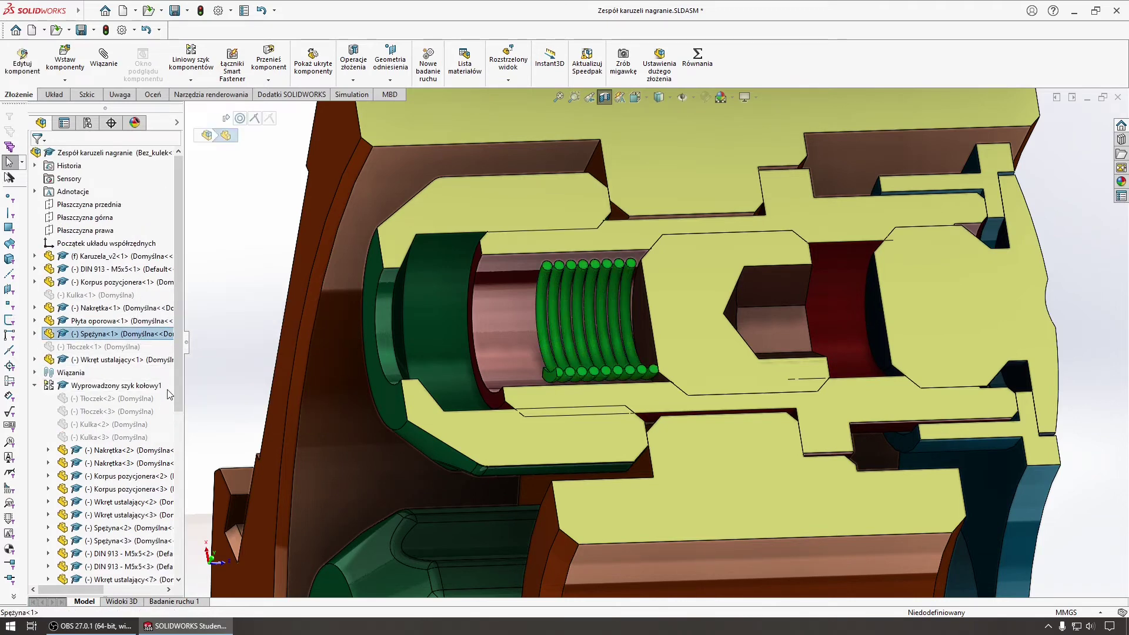
pyautogui.scroll(-2, 165, 396)
pyautogui.scroll(-2, 147, 412)
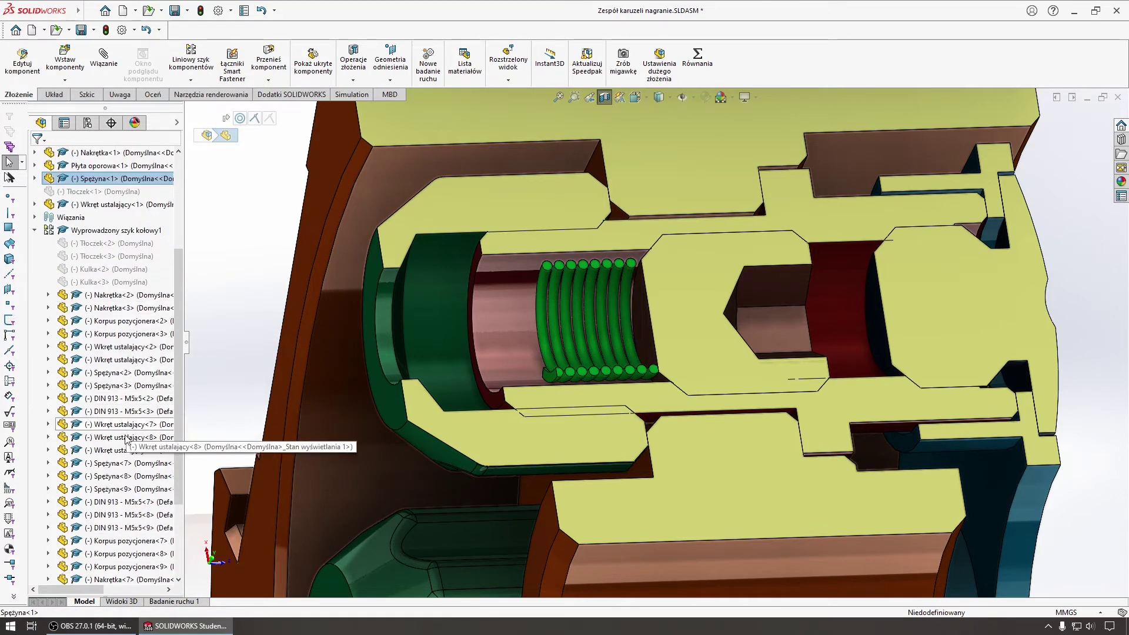
pyautogui.keyDown('shift'); pyautogui.click(112, 489); pyautogui.keyUp('shift')
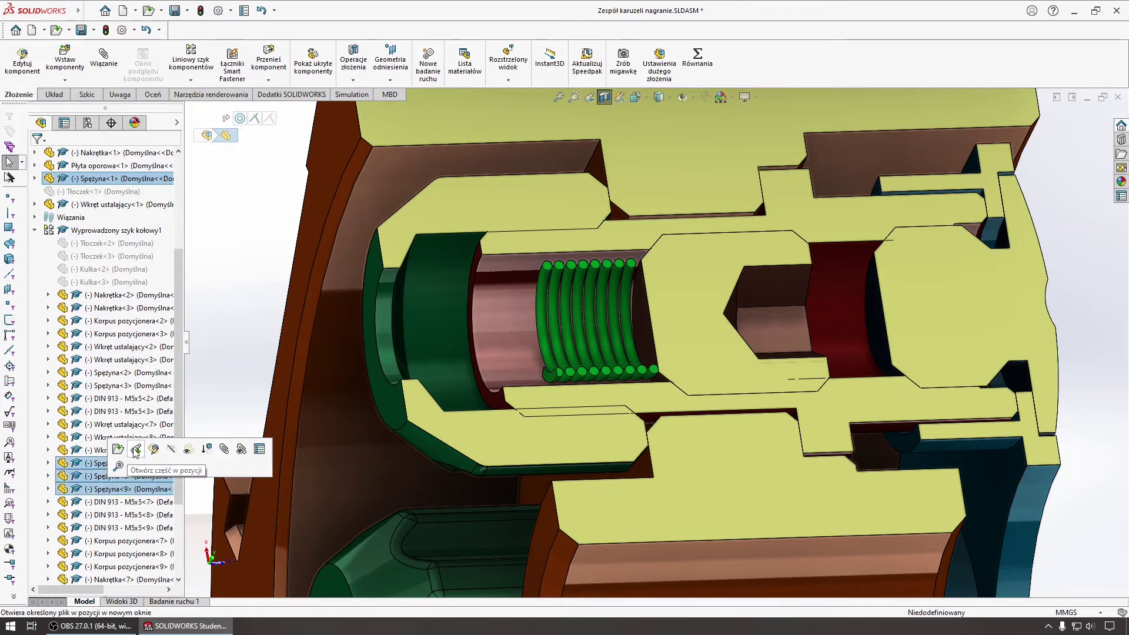
pyautogui.scroll(-1, 125, 505)
pyautogui.scroll(1, 124, 513)
pyautogui.scroll(1, 137, 515)
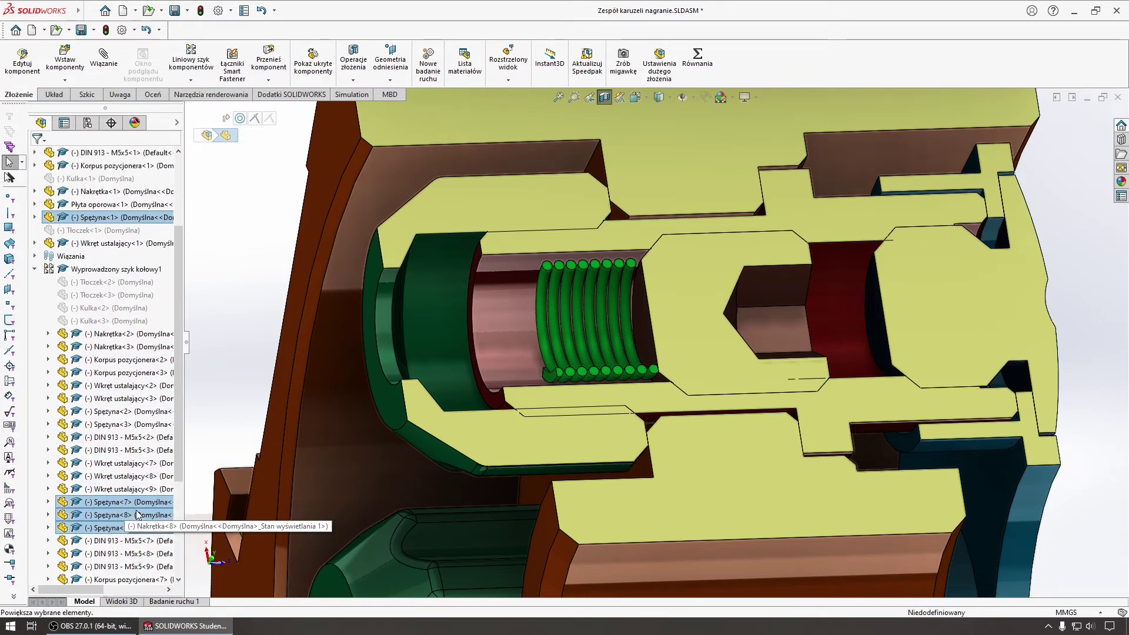
pyautogui.keyDown('ctrl'); pyautogui.click(125, 424); pyautogui.keyUp('ctrl')
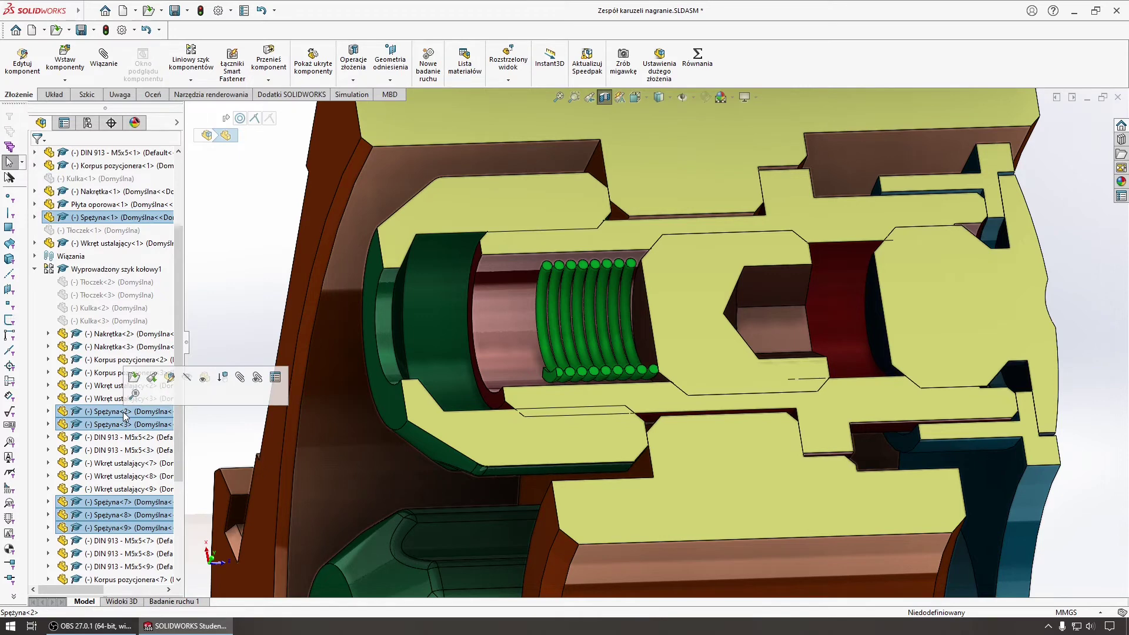
pyautogui.click(222, 377)
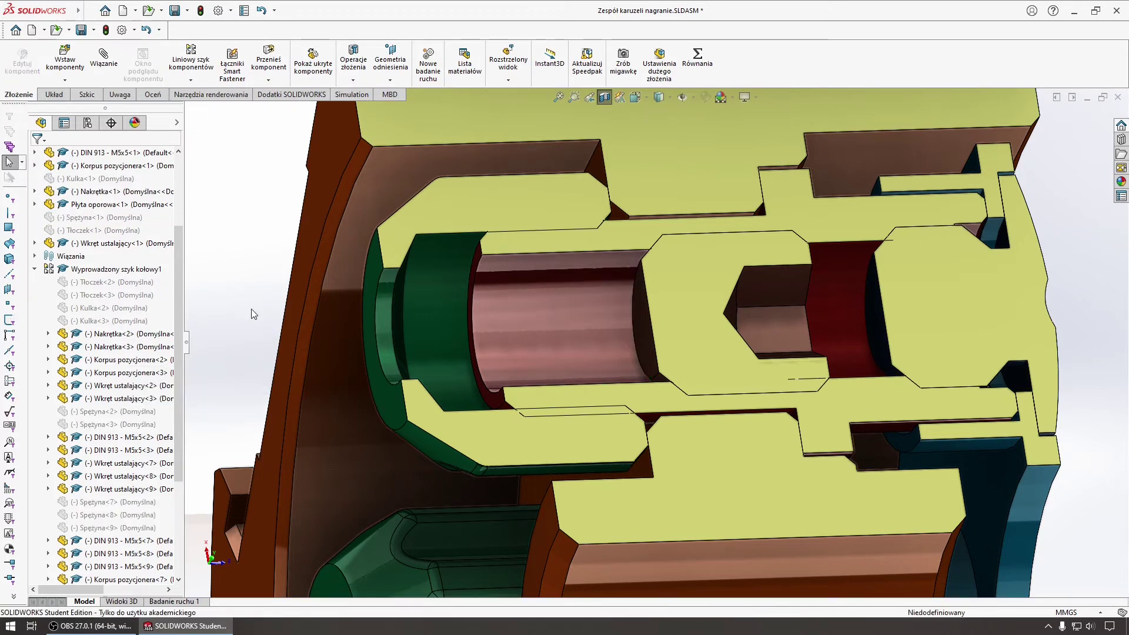
pyautogui.hotkey('ctrl', '7')
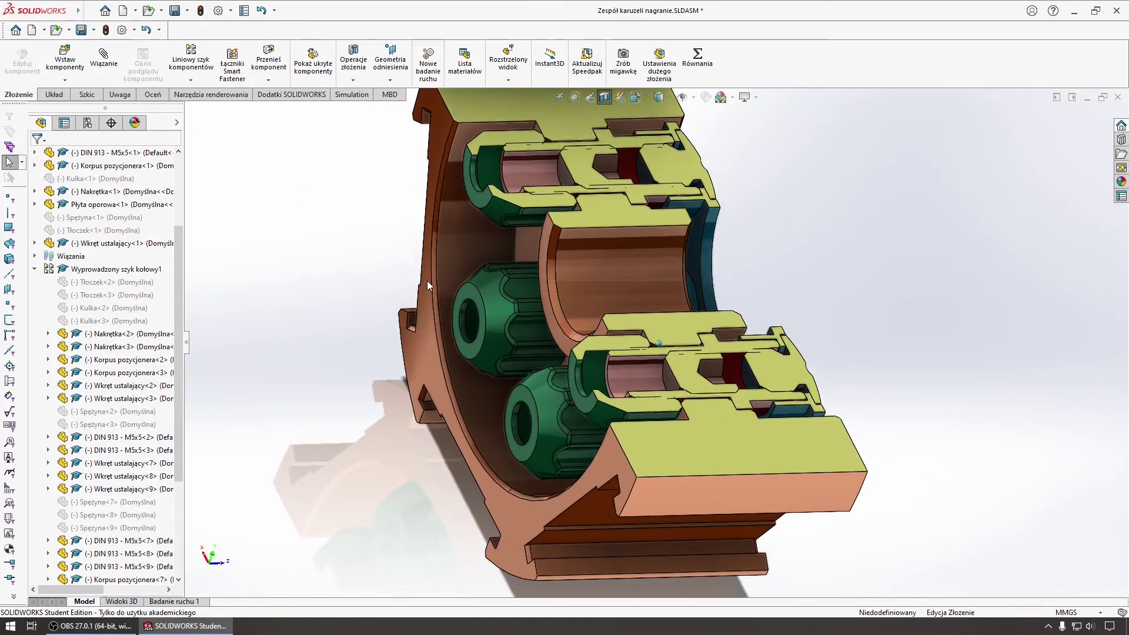
# Step: Suppress all the DIN 913 - M5x5 set screws in this configuration
pyautogui.moveTo(427, 281)
pyautogui.mouseDown(button='middle')
pyautogui.moveTo(479, 236)
pyautogui.moveTo(386, 277)
pyautogui.moveTo(557, 192)
pyautogui.mouseUp(button='middle')
pyautogui.scroll(-3, 386, 277)
pyautogui.scroll(-3, 597, 176)
pyautogui.scroll(-2, 514, 225)
pyautogui.scroll(-2, 514, 225)
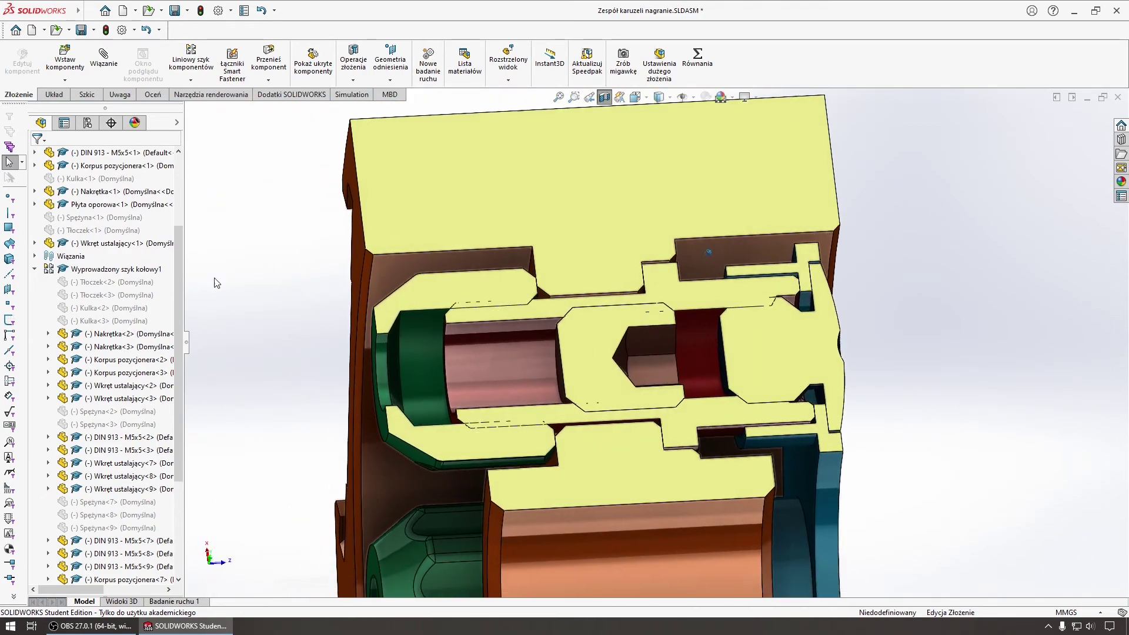
pyautogui.scroll(3, 121, 272)
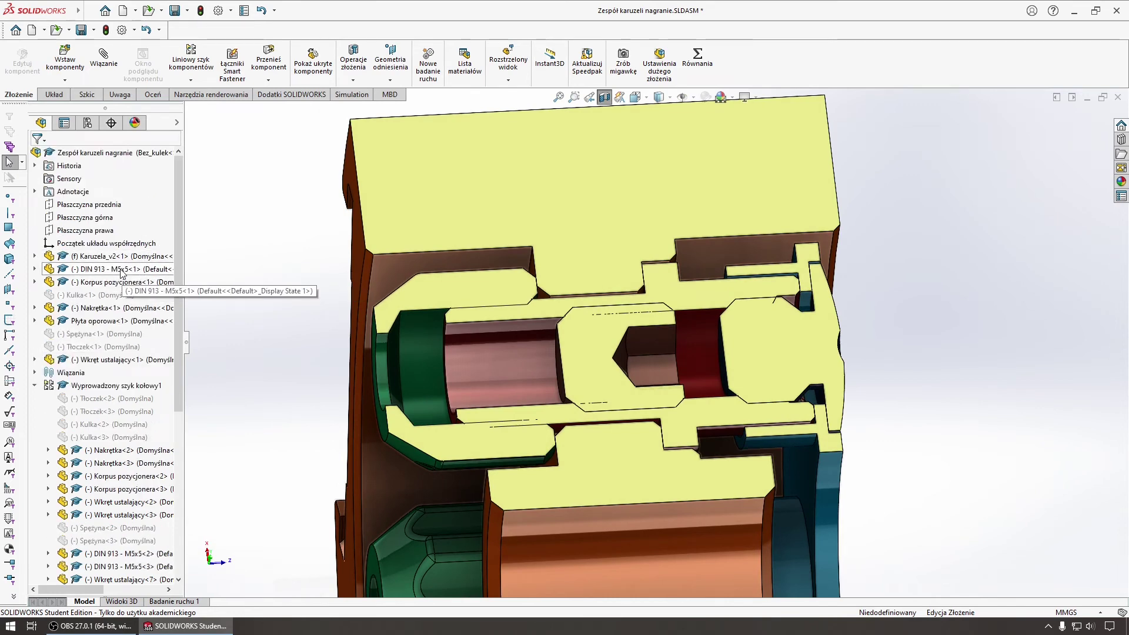
pyautogui.click(122, 271)
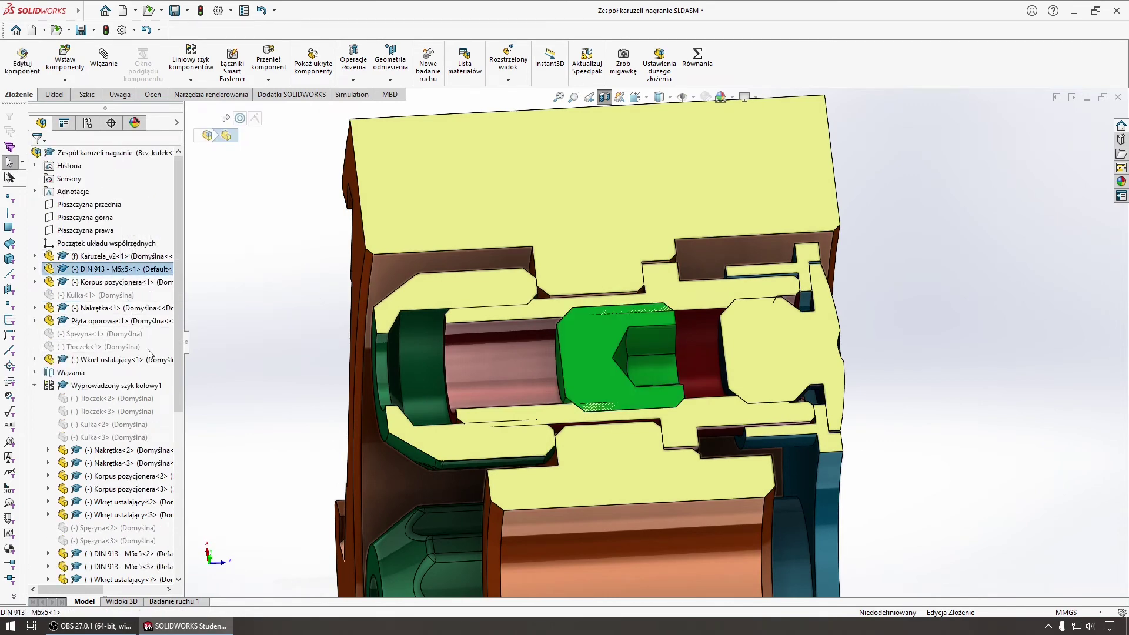
pyautogui.scroll(-5, 149, 354)
pyautogui.keyDown('ctrl'); pyautogui.click(130, 360); pyautogui.keyUp('ctrl')
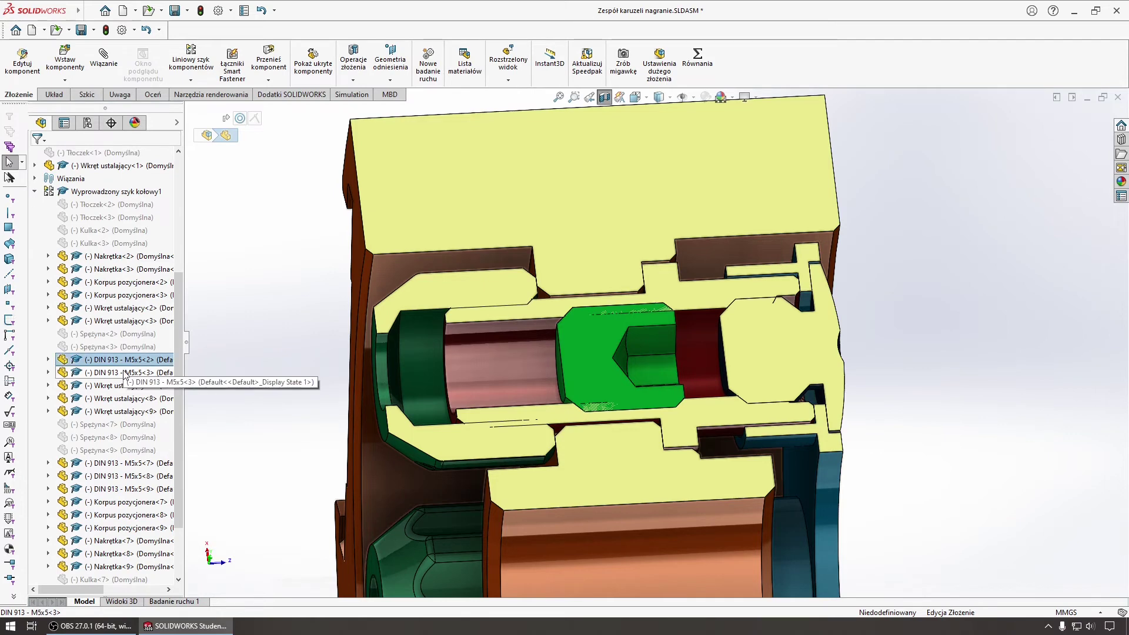
pyautogui.keyDown('ctrl'); pyautogui.click(125, 372); pyautogui.keyUp('ctrl')
pyautogui.keyDown('ctrl'); pyautogui.click(126, 463); pyautogui.keyUp('ctrl')
pyautogui.keyDown('ctrl'); pyautogui.click(126, 476); pyautogui.keyUp('ctrl')
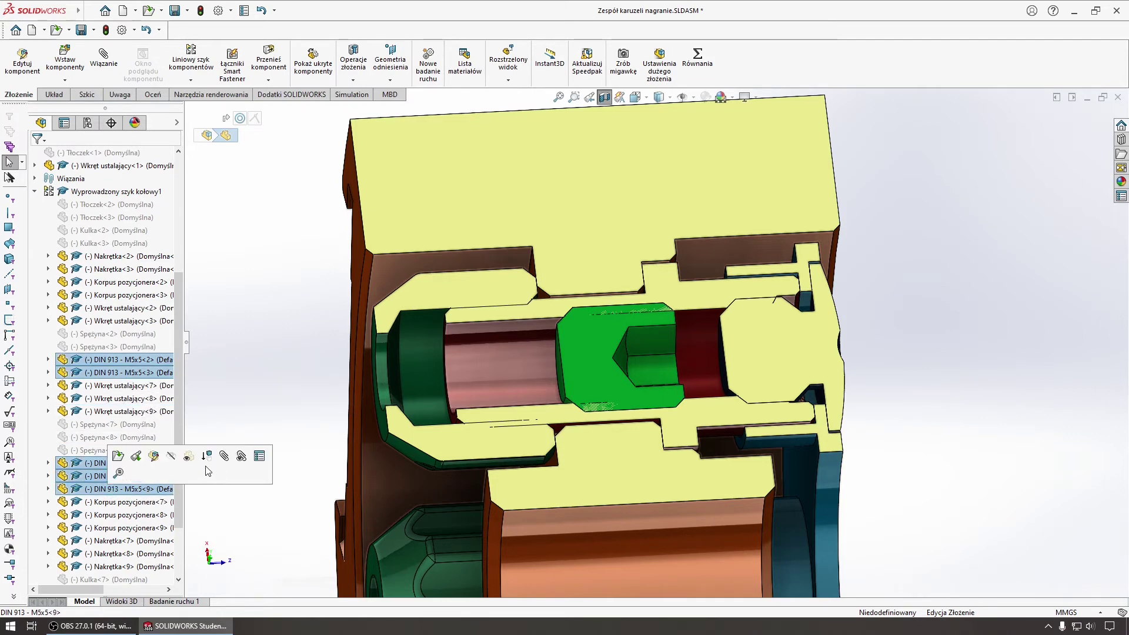
pyautogui.scroll(3, 88, 407)
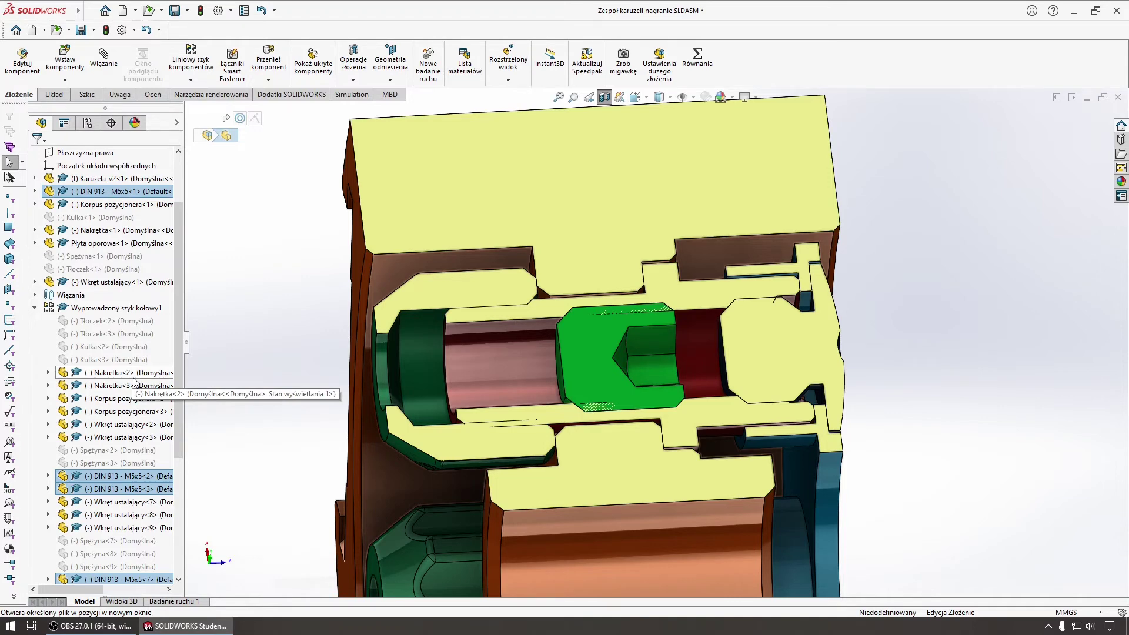
pyautogui.rightClick(109, 192)
pyautogui.click(213, 163)
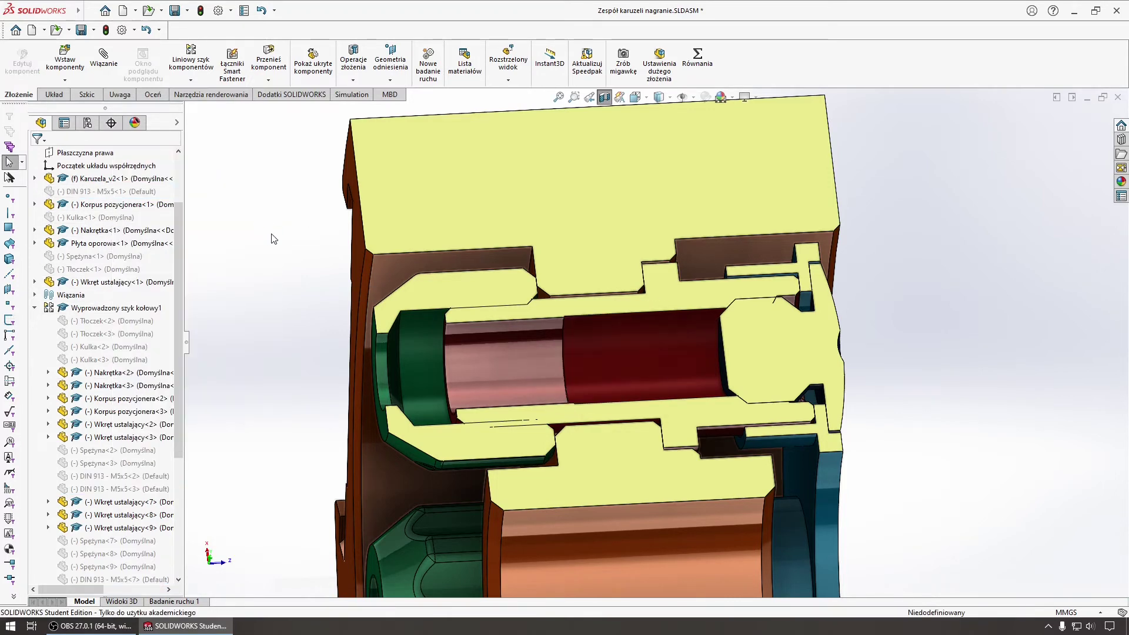
# Step: Review the lower cavity from new angles and collapse the Wyprowadzony szyk kołowy1 pattern
pyautogui.press('z')
pyautogui.moveTo(322, 276)
pyautogui.mouseDown(button='middle')
pyautogui.moveTo(427, 299)
pyautogui.moveTo(639, 249)
pyautogui.moveTo(529, 227)
pyautogui.moveTo(351, 354)
pyautogui.moveTo(347, 339)
pyautogui.moveTo(471, 336)
pyautogui.moveTo(550, 247)
pyautogui.moveTo(674, 192)
pyautogui.mouseUp(button='middle')
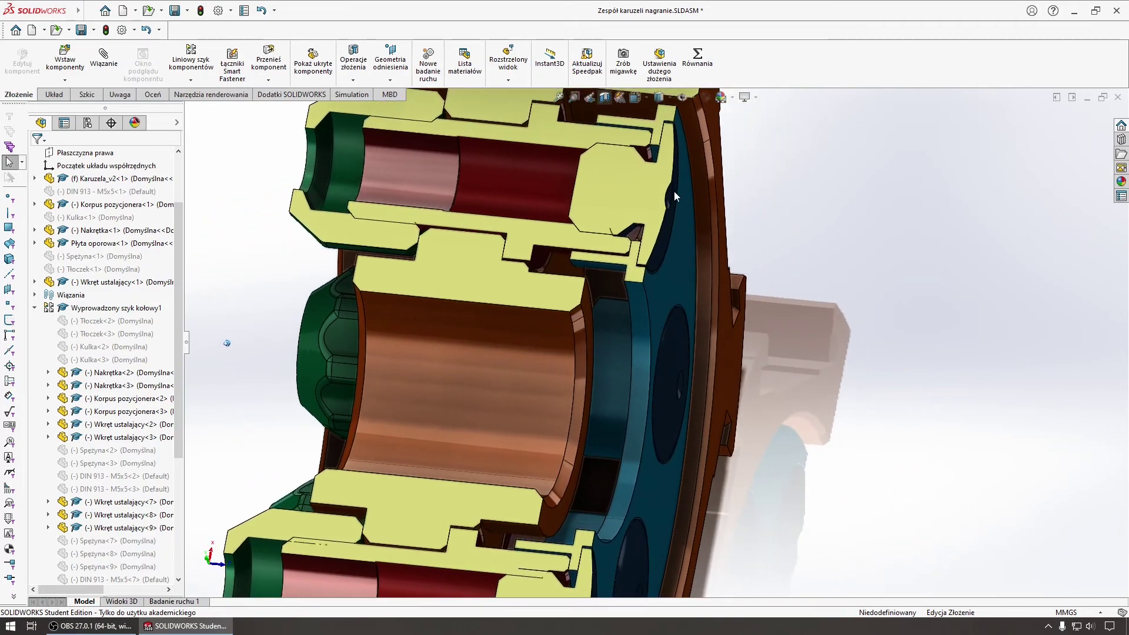
pyautogui.moveTo(615, 292)
pyautogui.mouseDown(button='middle')
pyautogui.moveTo(641, 299)
pyautogui.moveTo(679, 284)
pyautogui.moveTo(651, 221)
pyautogui.moveTo(665, 248)
pyautogui.moveTo(312, 265)
pyautogui.moveTo(615, 281)
pyautogui.moveTo(722, 301)
pyautogui.moveTo(588, 306)
pyautogui.mouseUp(button='middle')
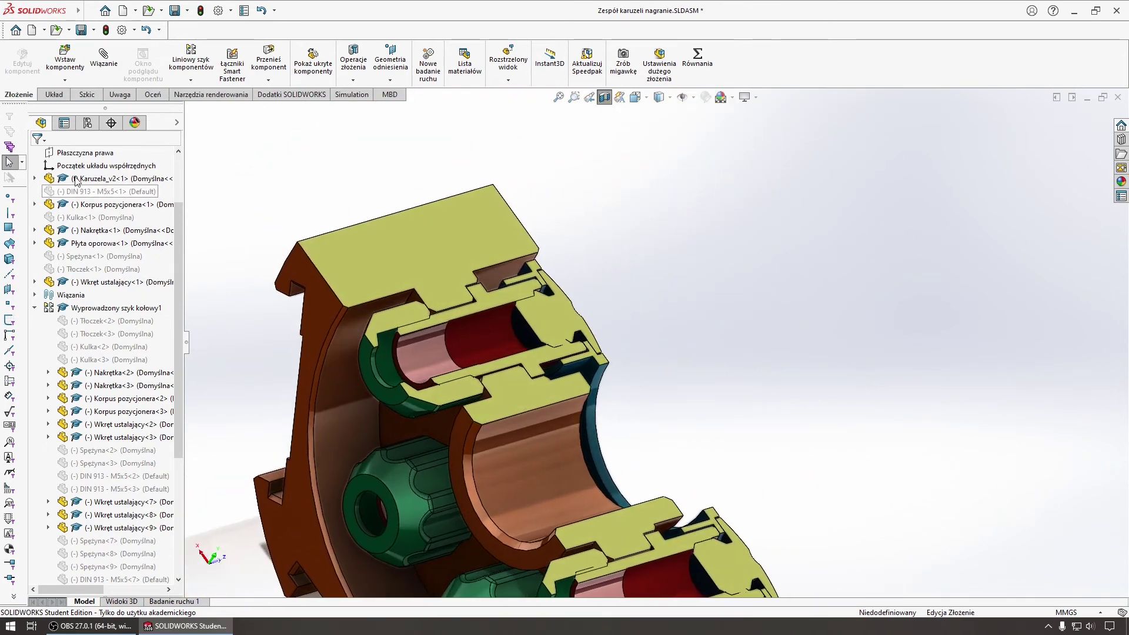
pyautogui.scroll(2, 84, 188)
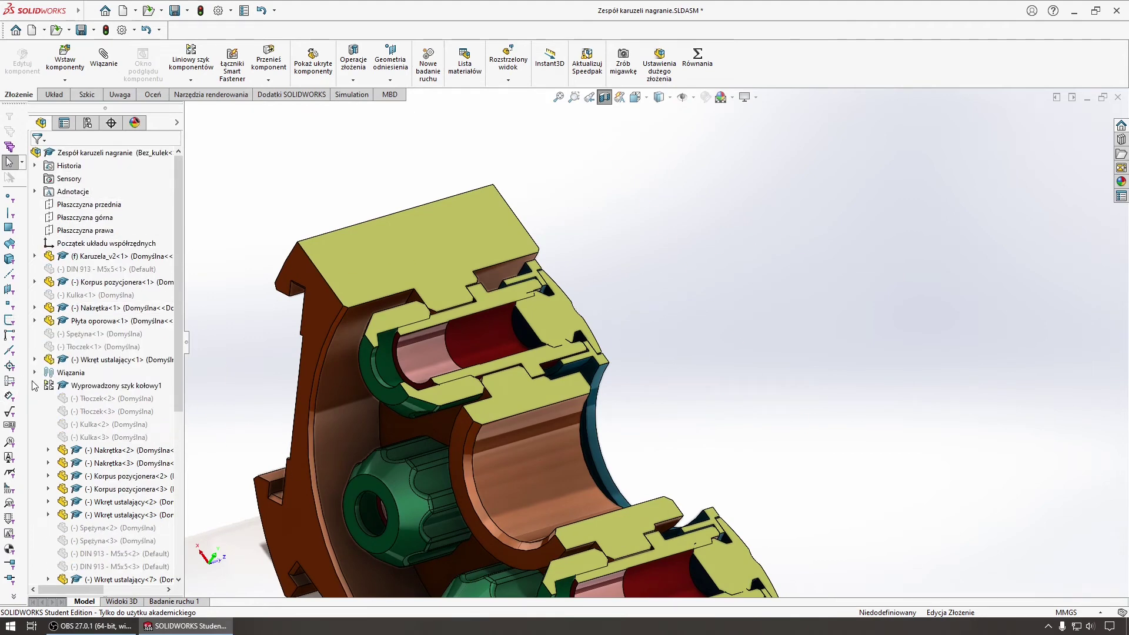
pyautogui.click(35, 385)
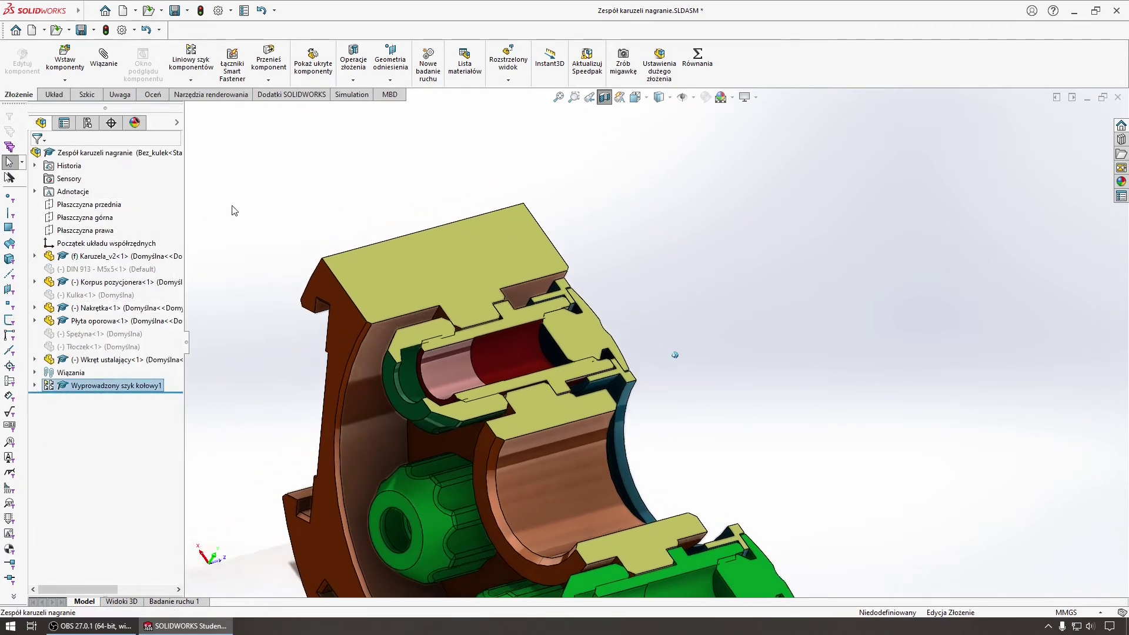
pyautogui.moveTo(232, 209); pyautogui.dragTo(214, 159, button='middle')
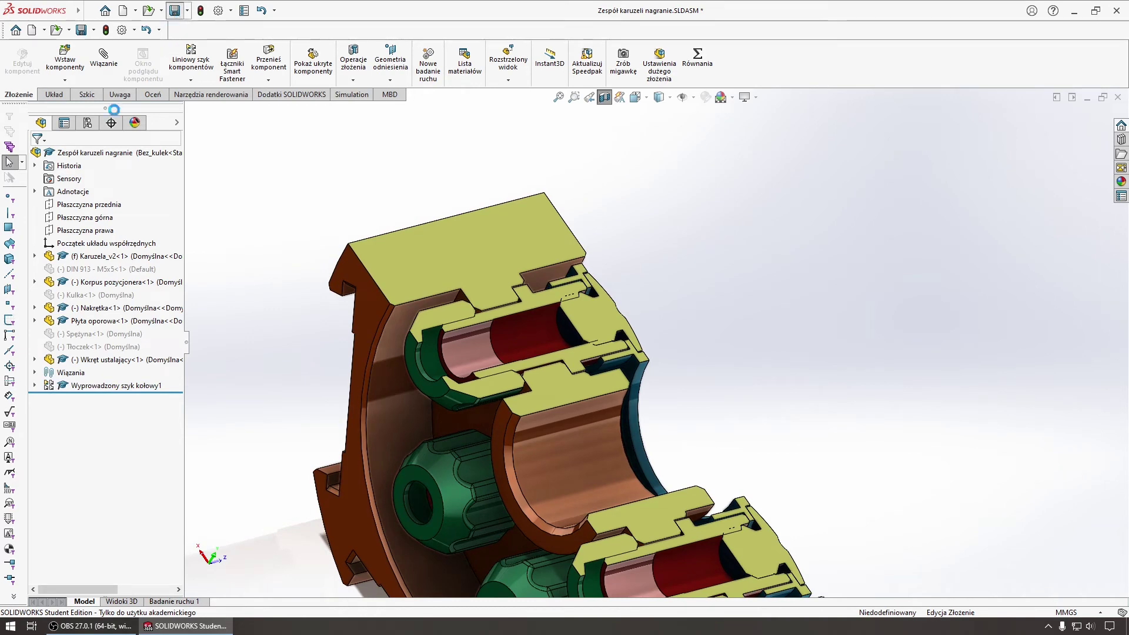
pyautogui.click(87, 122)
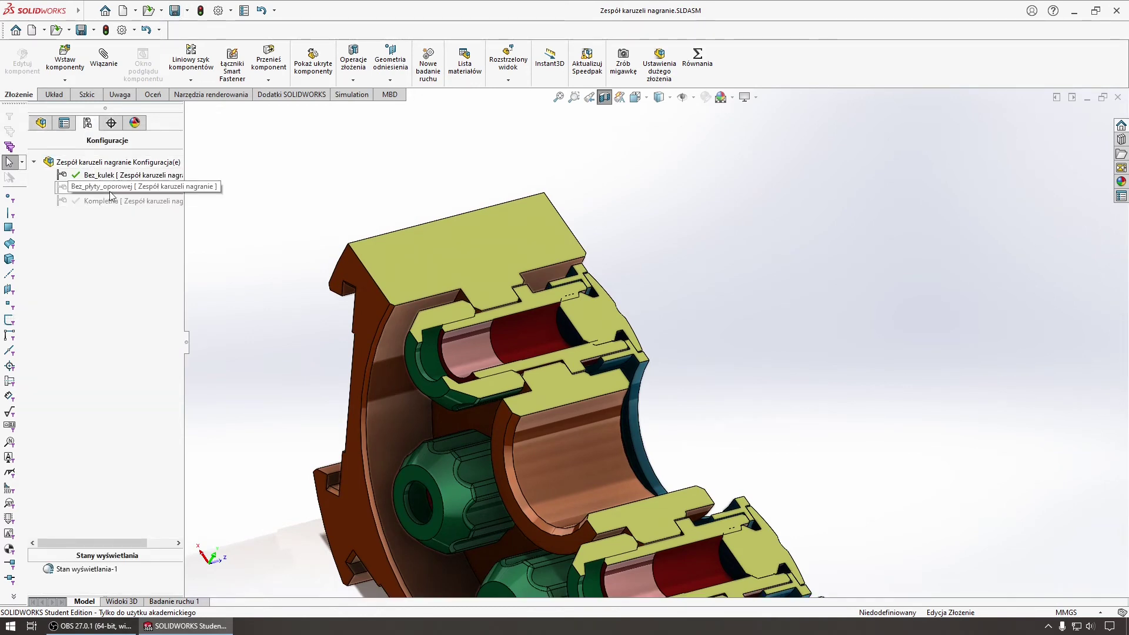
# Step: In Bez_płyty_oporowej, suppress Wkręt ustalający screws <1>, <2>, <3>, <7>, <8> and <9>
pyautogui.doubleClick(110, 192)
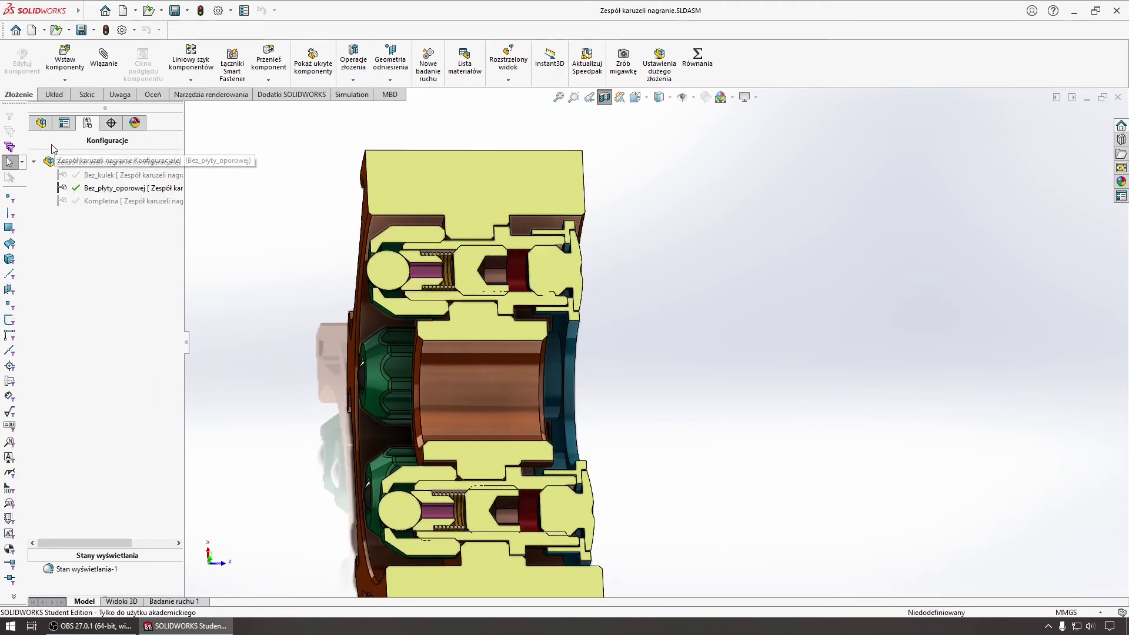
pyautogui.click(41, 122)
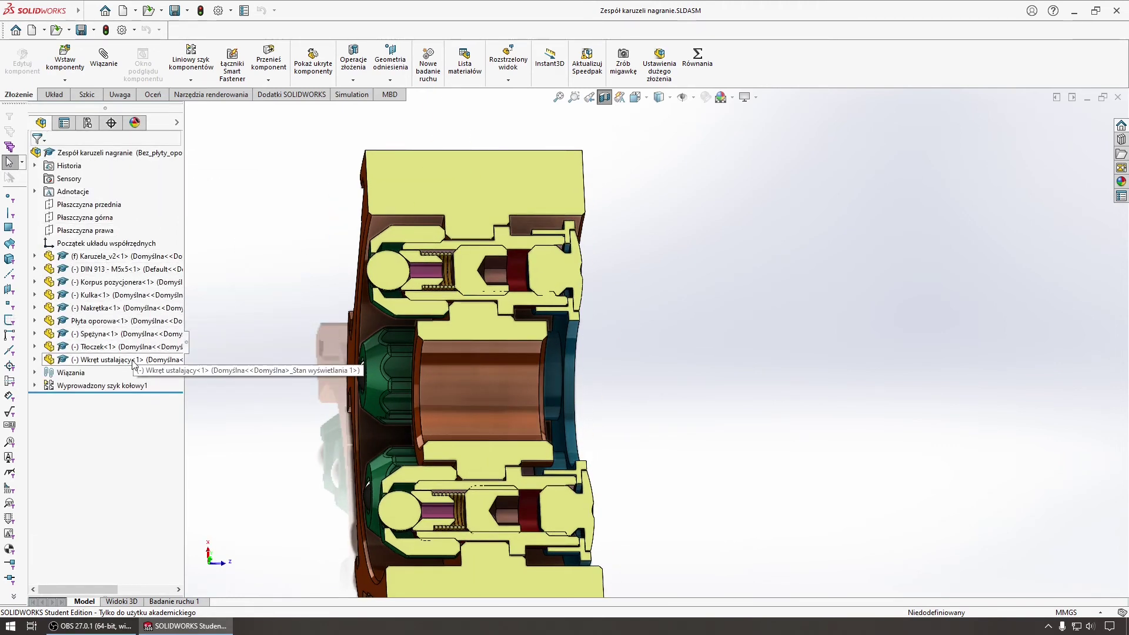
pyautogui.click(122, 361)
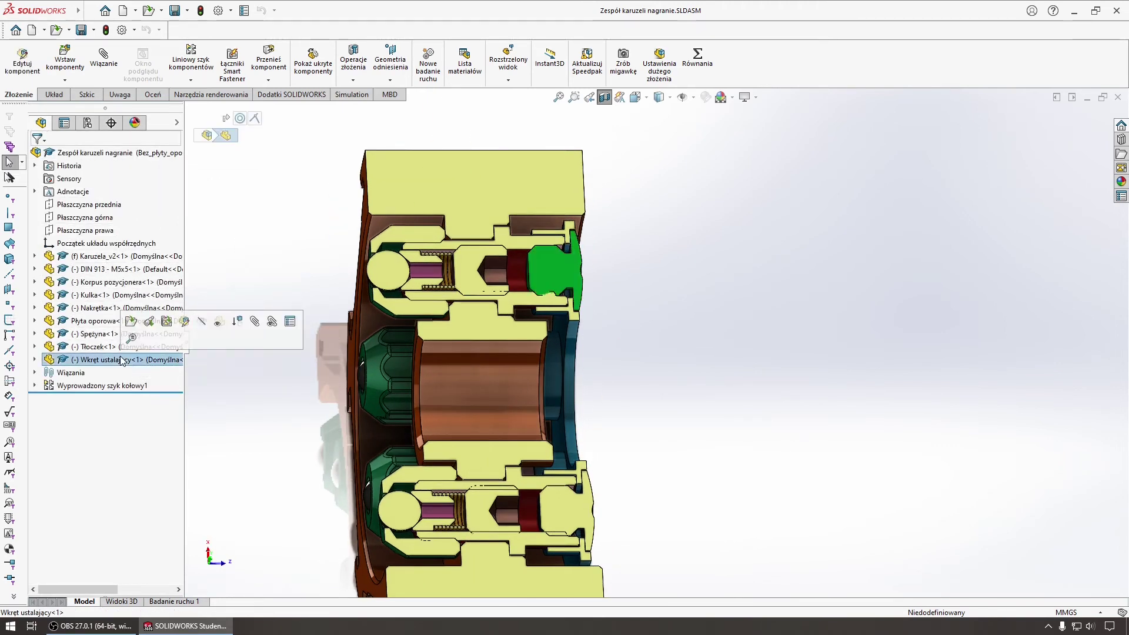
pyautogui.click(35, 386)
pyautogui.scroll(5, 42, 347)
pyautogui.scroll(-6, 41, 347)
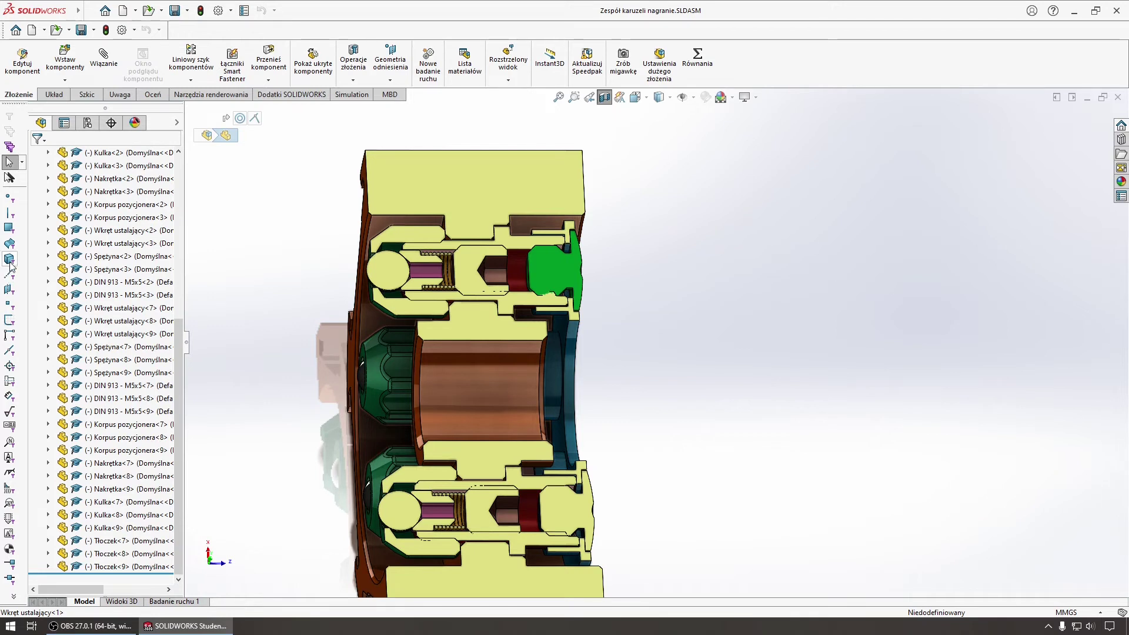
pyautogui.click(123, 230)
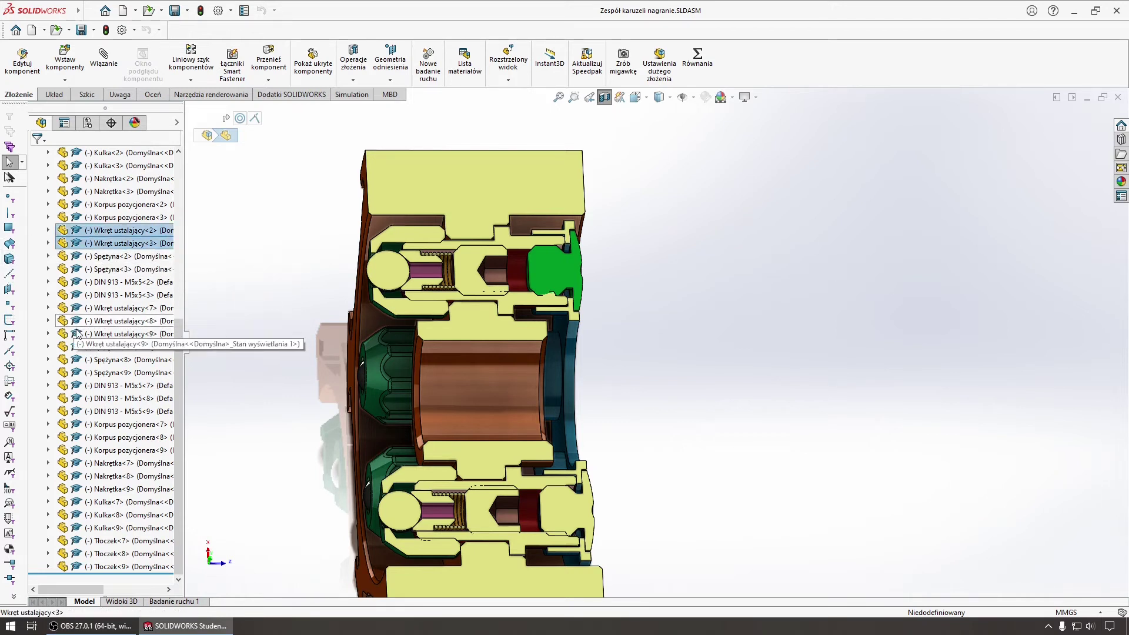
pyautogui.keyDown('ctrl'); pyautogui.click(130, 307); pyautogui.keyUp('ctrl')
pyautogui.keyDown('ctrl'); pyautogui.click(129, 333); pyautogui.keyUp('ctrl')
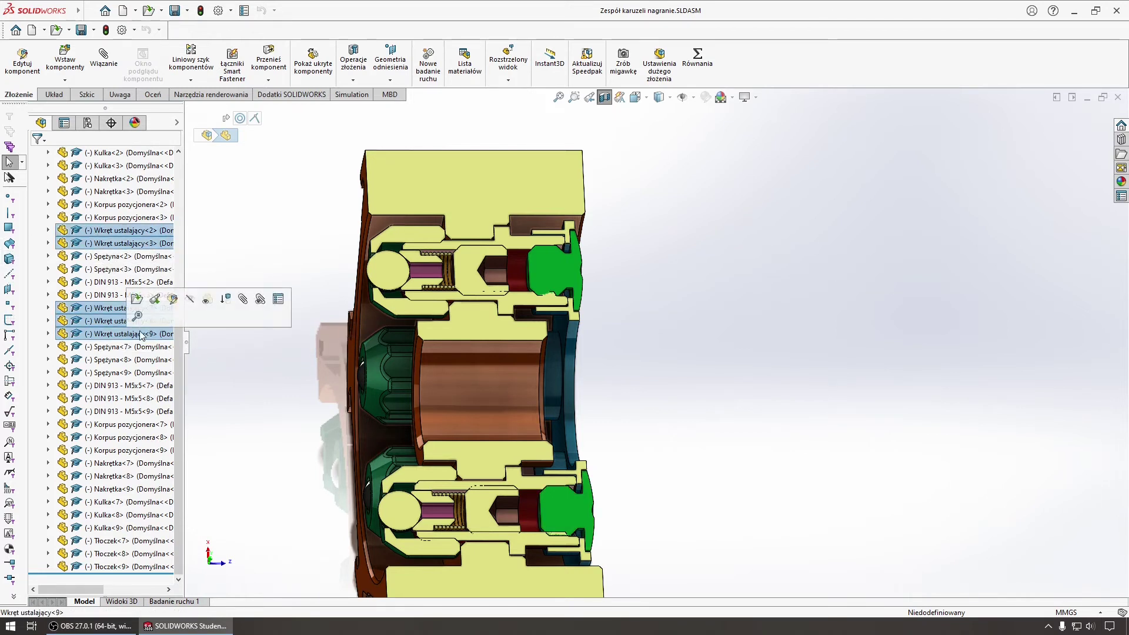
pyautogui.click(226, 302)
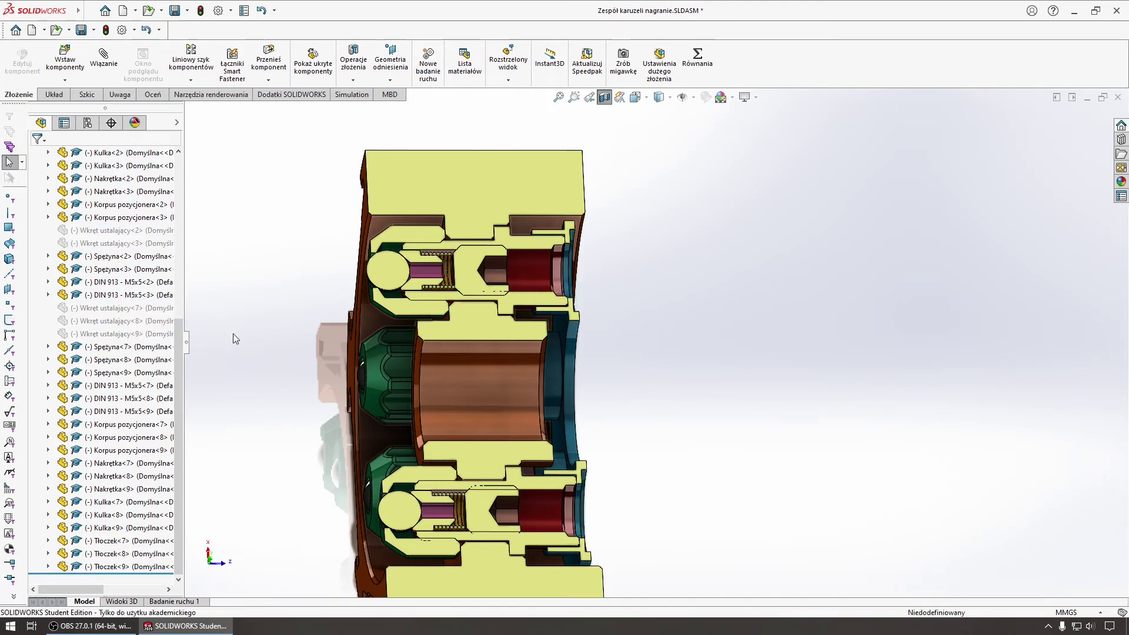
pyautogui.scroll(6, 167, 361)
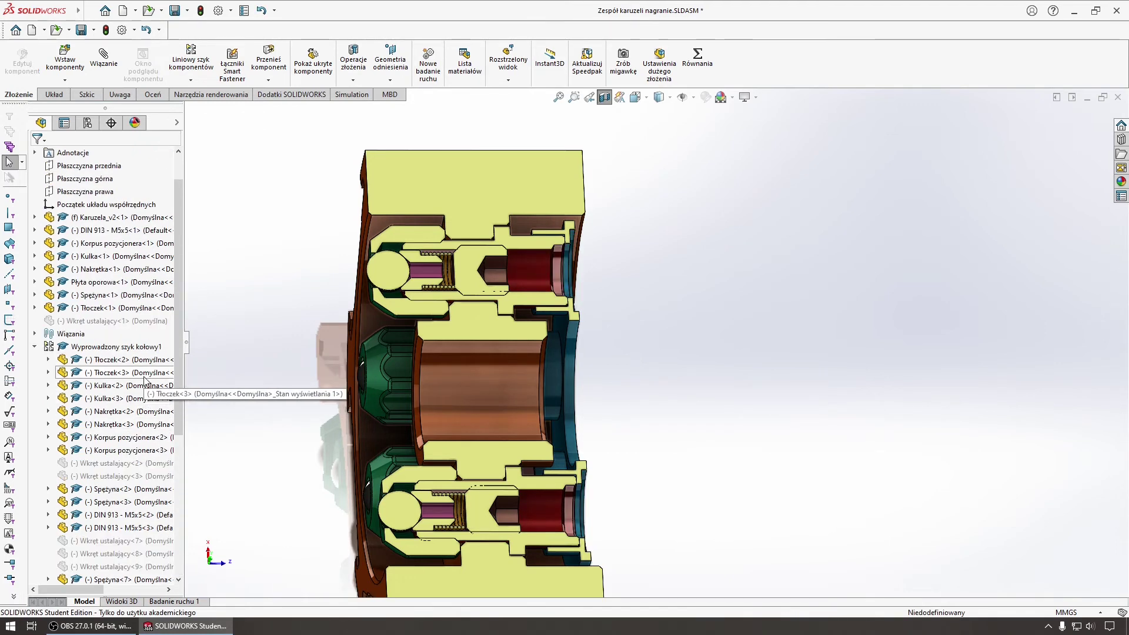
# Step: Suppress the Płyta oporowa<1> thrust plate, check it obliquely, and collapse the pattern
pyautogui.click(130, 281)
pyautogui.click(228, 249)
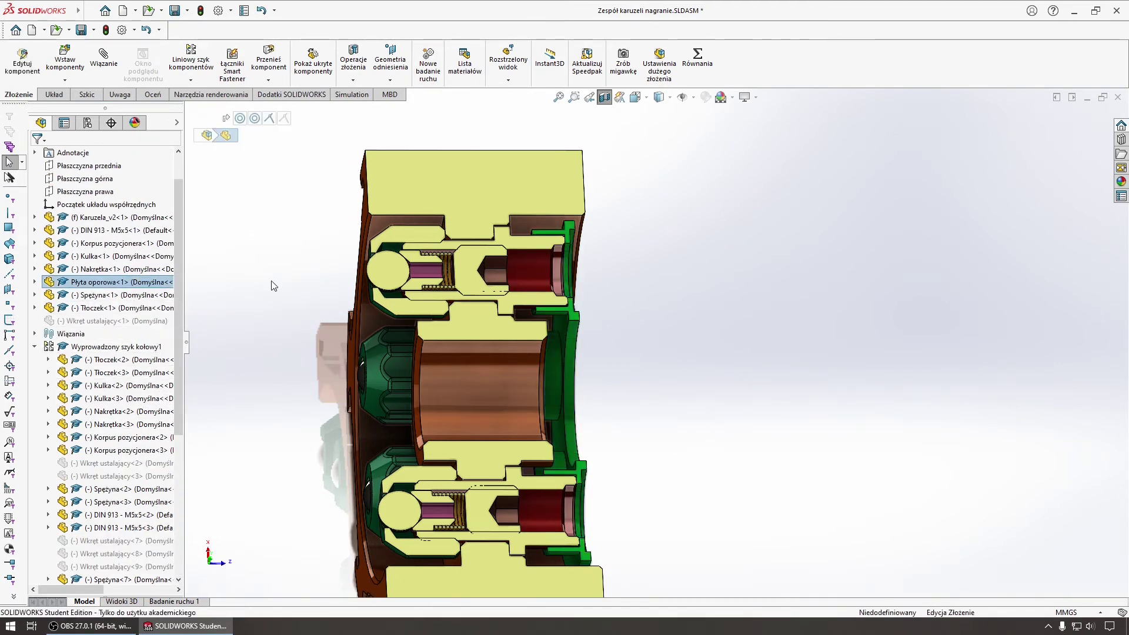
pyautogui.moveTo(279, 290)
pyautogui.mouseDown(button='middle')
pyautogui.moveTo(325, 318)
pyautogui.moveTo(370, 316)
pyautogui.moveTo(346, 328)
pyautogui.mouseUp(button='middle')
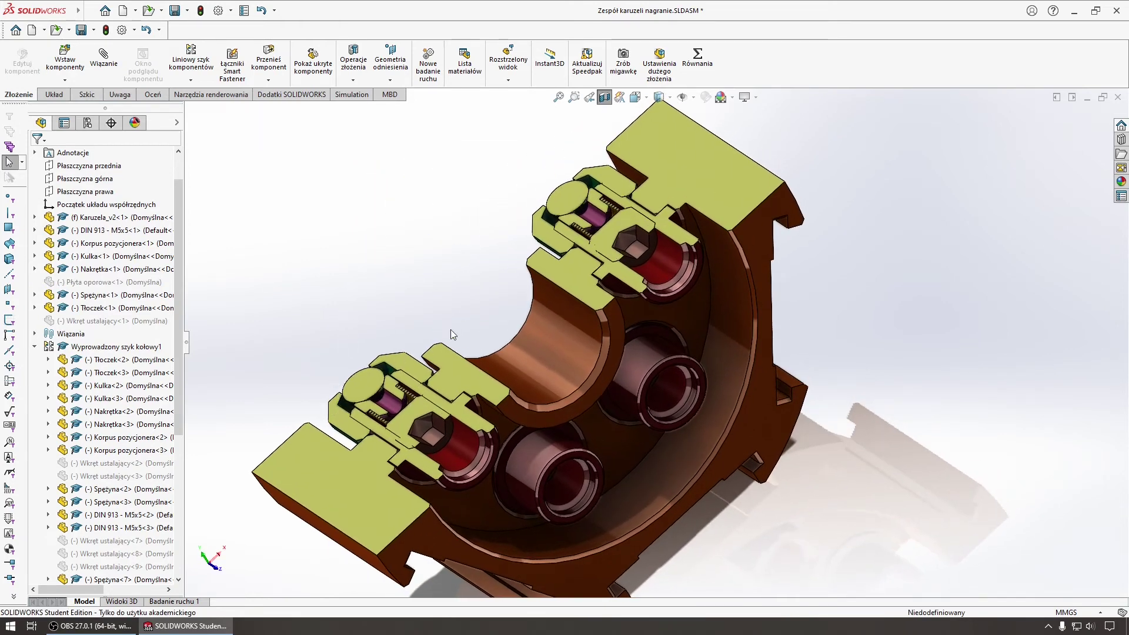
pyautogui.scroll(1, 136, 382)
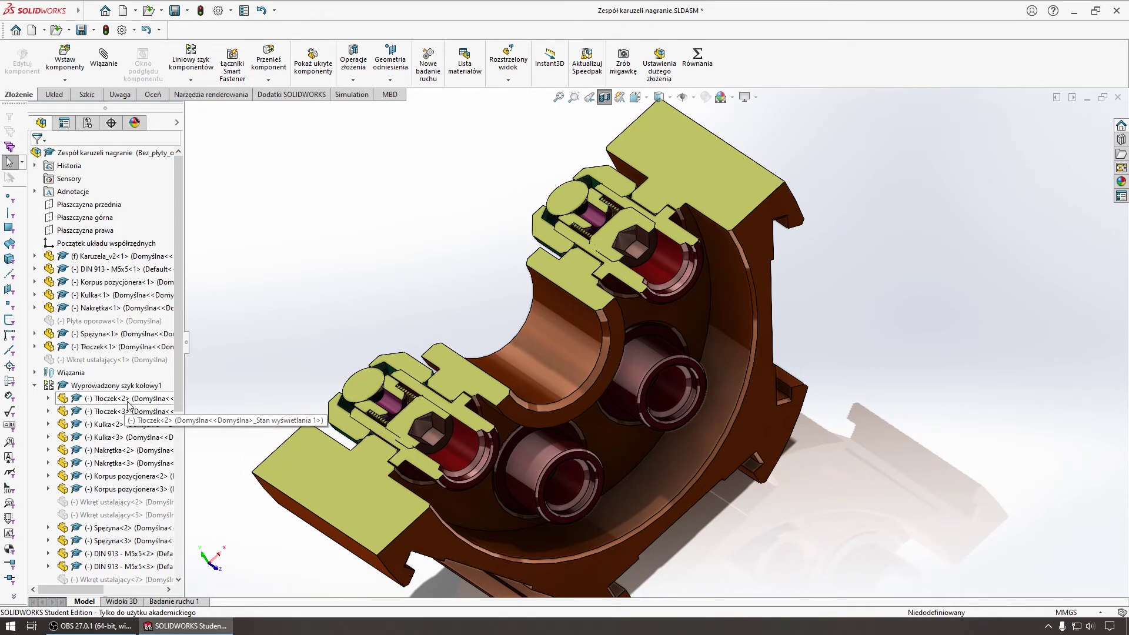
pyautogui.click(34, 386)
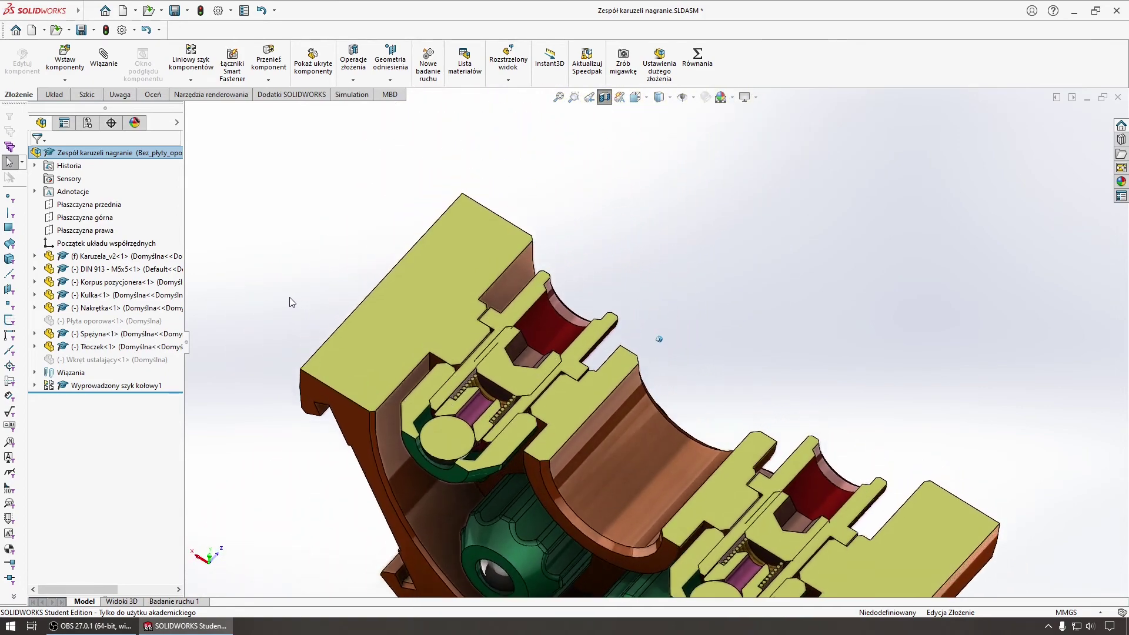
# Step: Save the assembly and switch through Bez_kulek, Bez_płyty_oporowej, then Kompletna
pyautogui.click(175, 9)
pyautogui.click(88, 122)
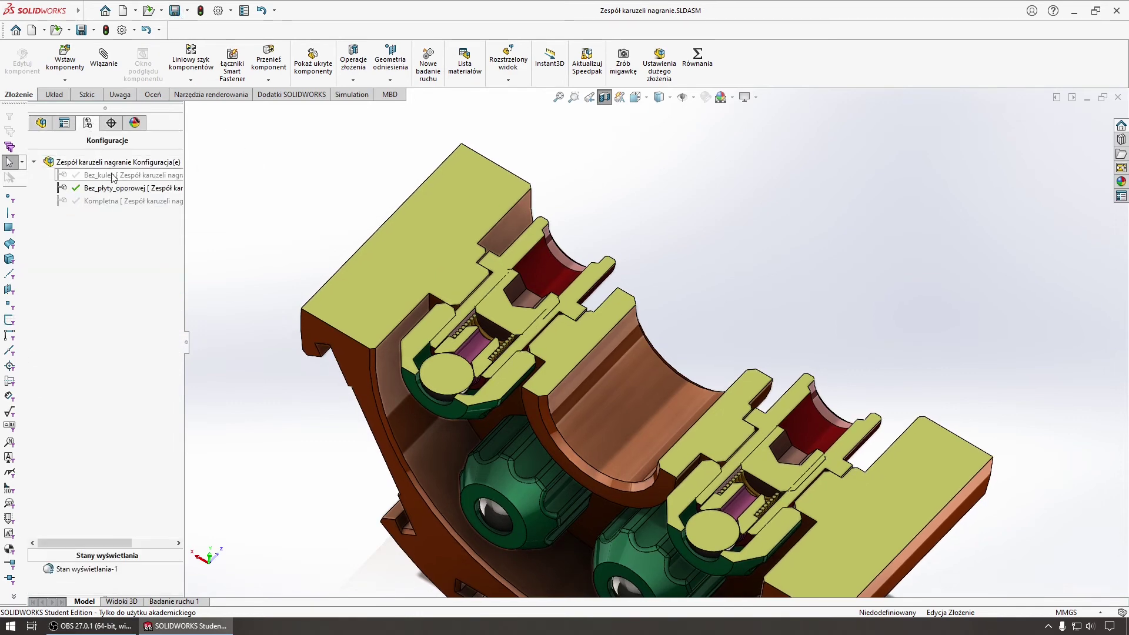
pyautogui.doubleClick(111, 174)
pyautogui.doubleClick(113, 187)
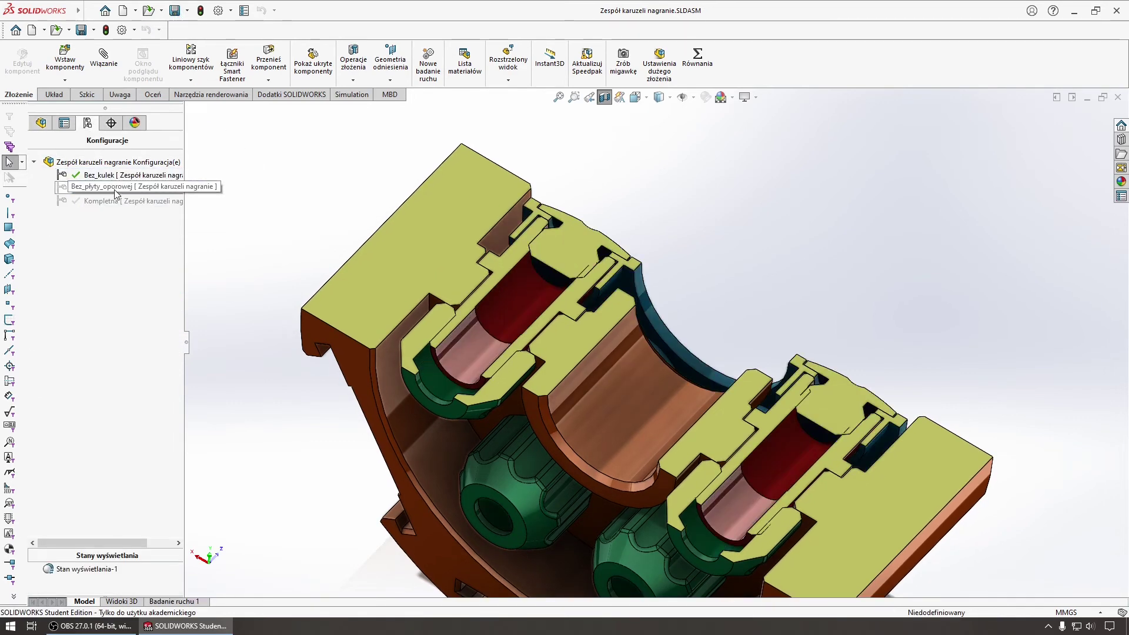
pyautogui.doubleClick(106, 200)
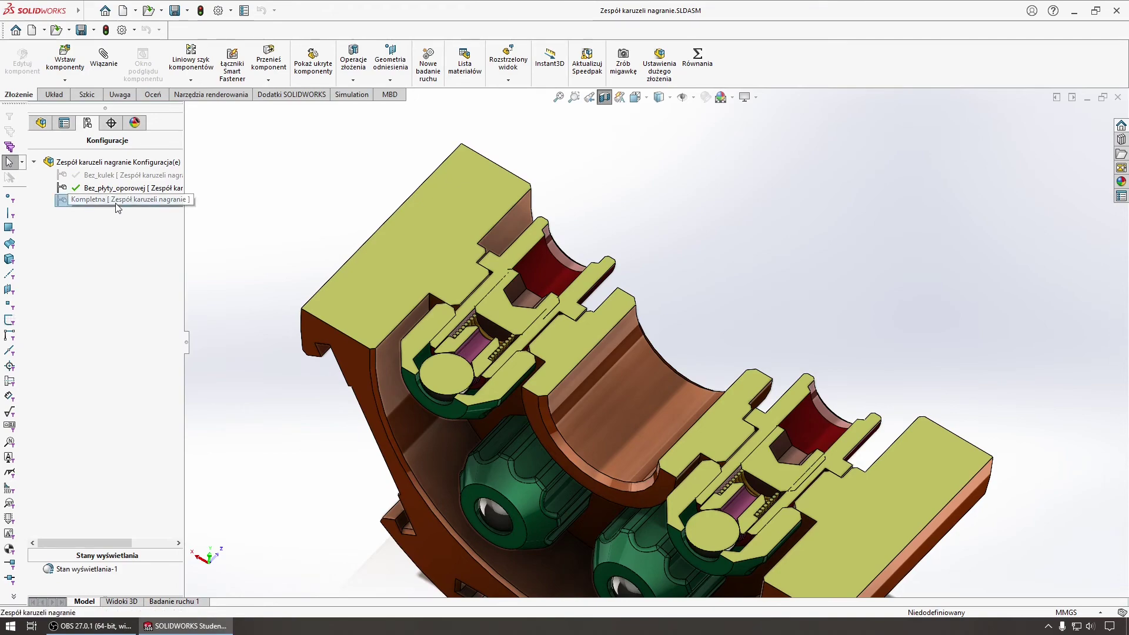
# Step: Rotate the Kompletna model with arrow keys to inspect its far side and top
pyautogui.press('Left')
pyautogui.press('Left')
pyautogui.press('Left')
pyautogui.press('Left')
pyautogui.press('Left')
pyautogui.press('Left')
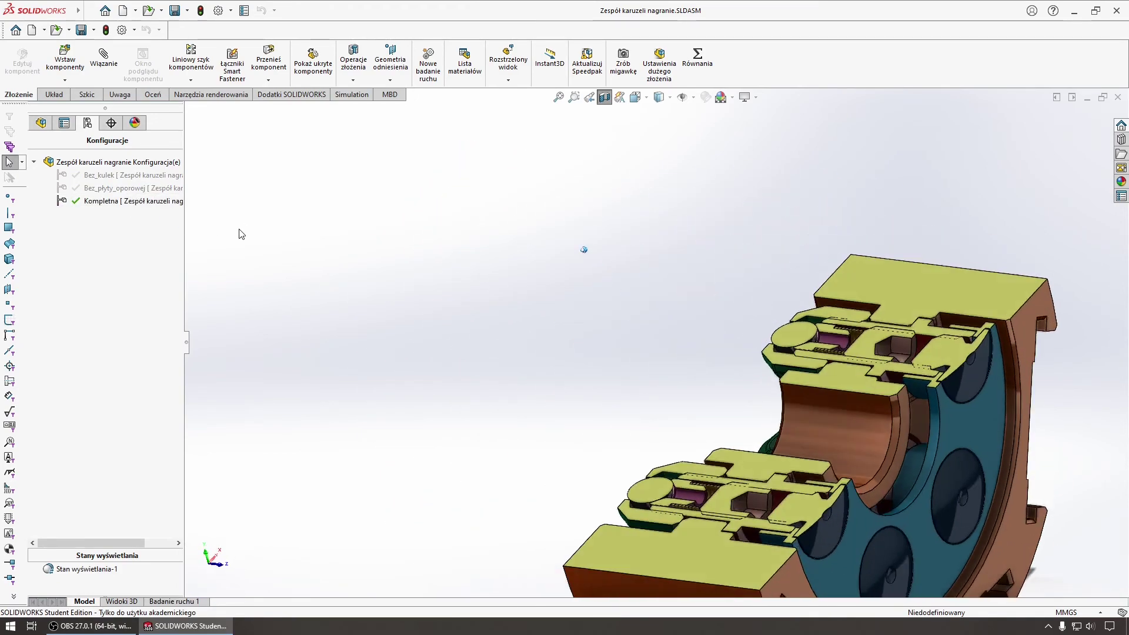
pyautogui.press('Left')
pyautogui.press('Left')
pyautogui.press('Left')
pyautogui.press('Left')
pyautogui.press('Left')
pyautogui.press('Left')
pyautogui.press('Down')
pyautogui.press('Down')
pyautogui.press('Down')
pyautogui.press('Down')
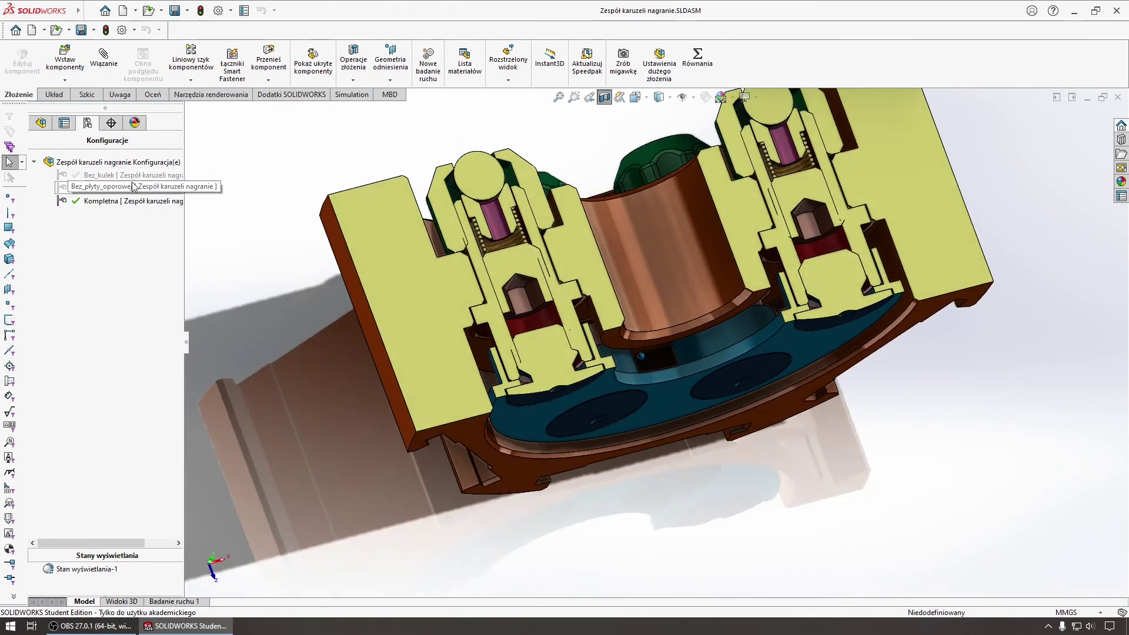
pyautogui.press('Down')
pyautogui.press('Down')
pyautogui.press('Down')
pyautogui.press('Down')
pyautogui.press('Down')
pyautogui.press('Down')
pyautogui.press('Down')
pyautogui.press('Down')
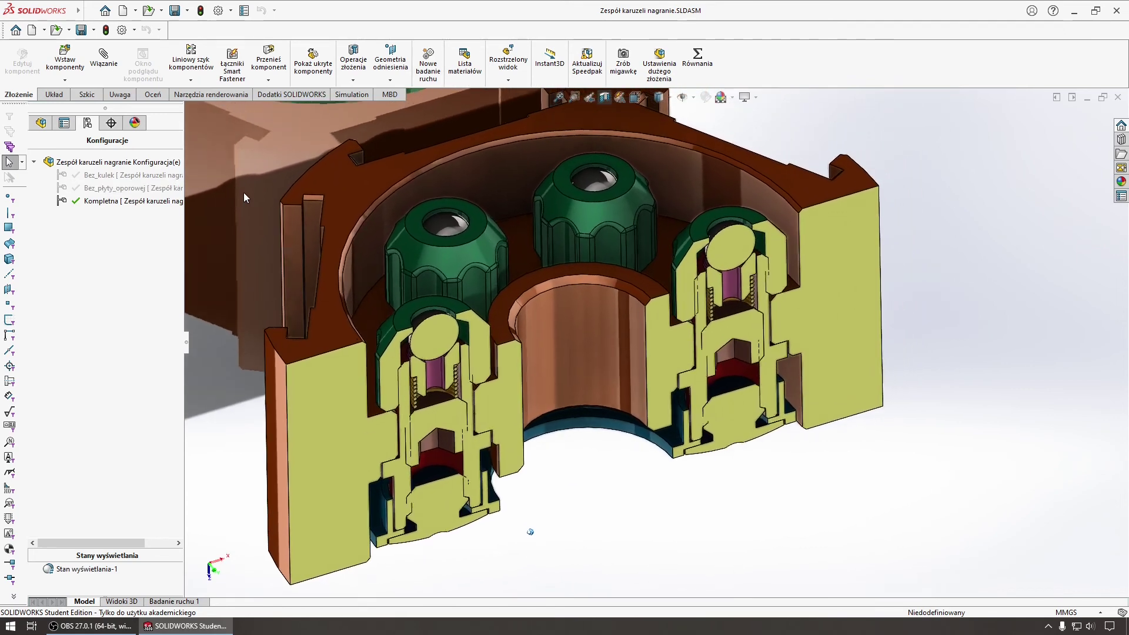
pyautogui.press('Down')
pyautogui.press('Down')
pyautogui.click(40, 122)
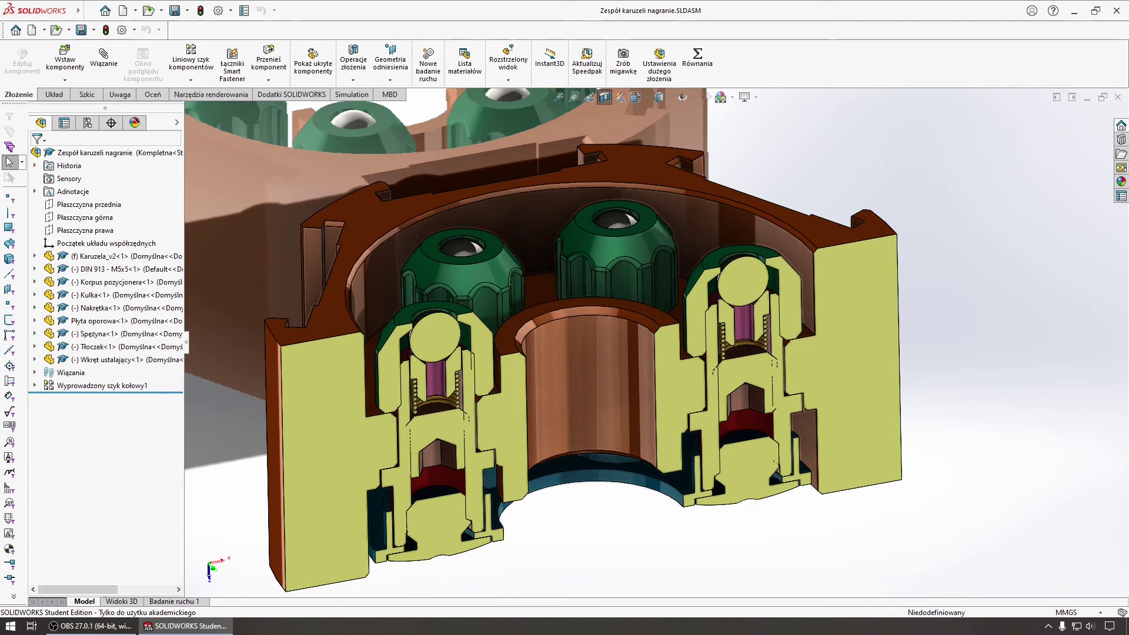
pyautogui.press('Left')
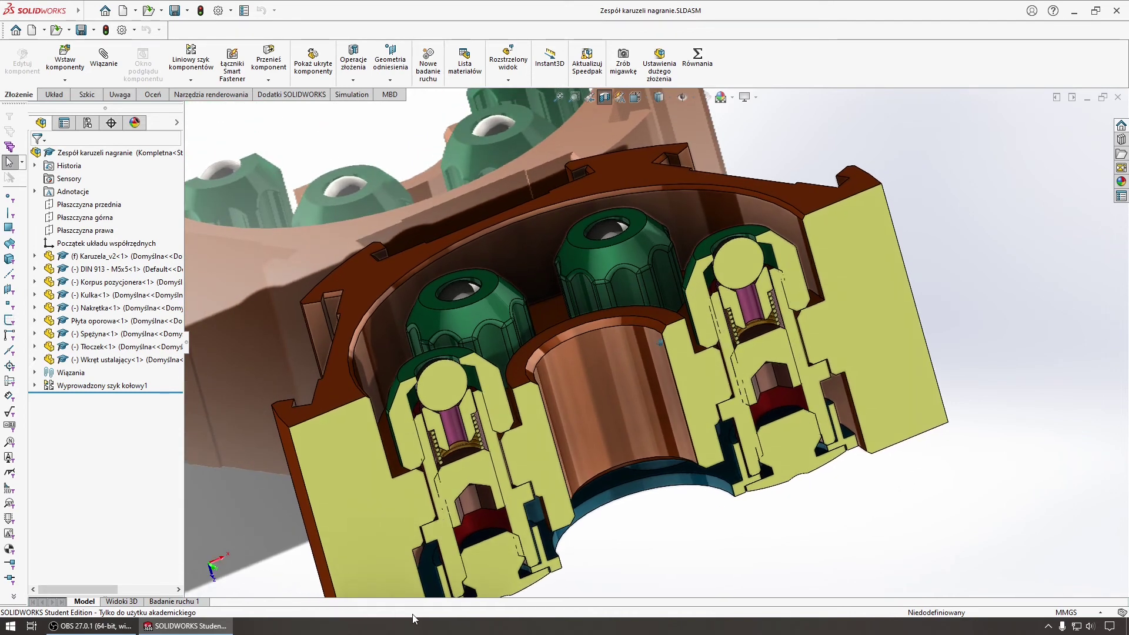
pyautogui.press('Left')
pyautogui.press('Left')
pyautogui.press('Left')
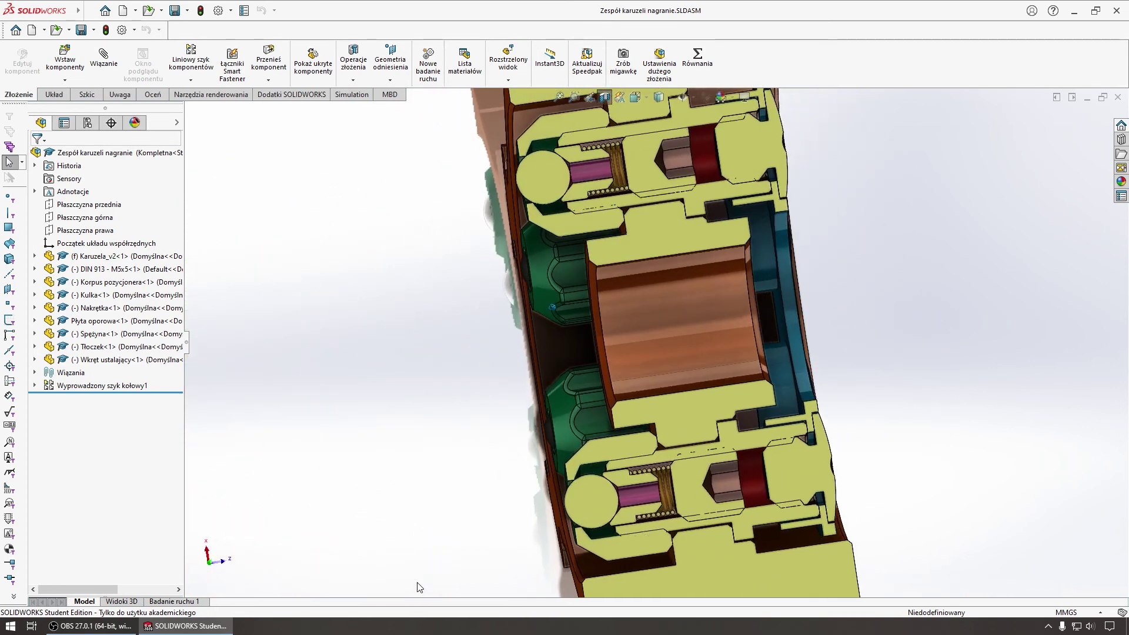
pyautogui.press('Left')
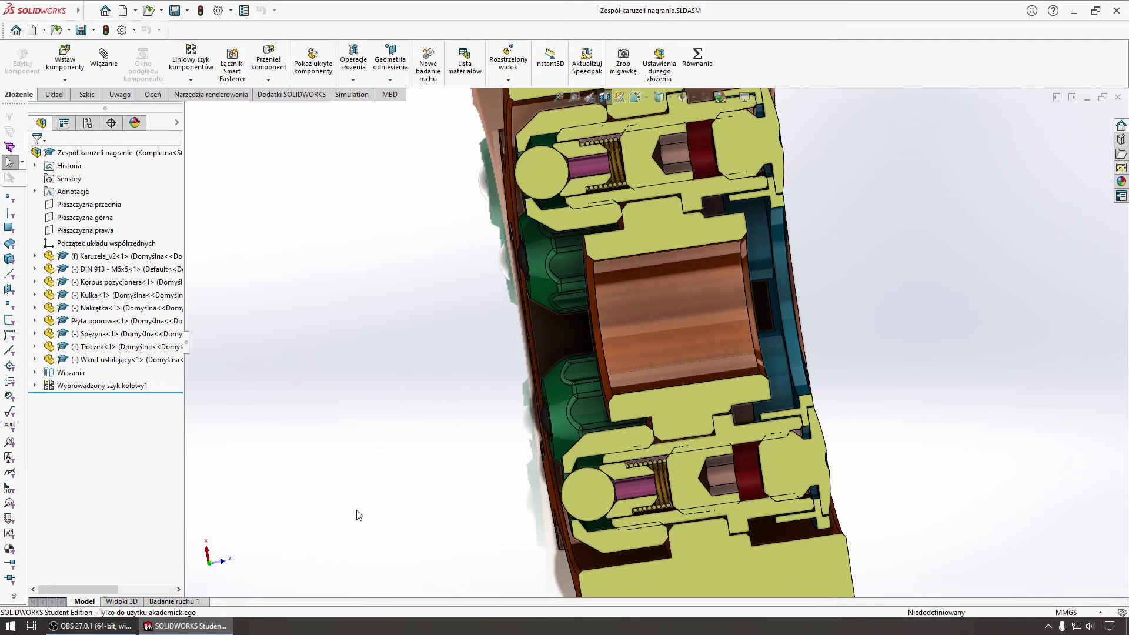
pyautogui.press('Left')
pyautogui.press('Left')
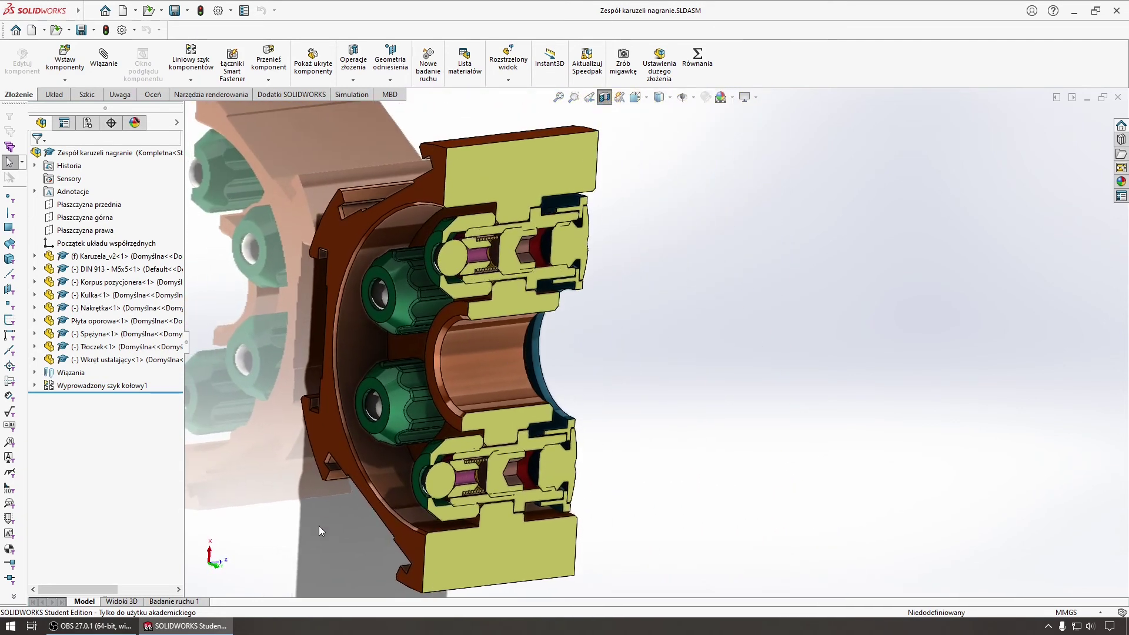
pyautogui.press('Left')
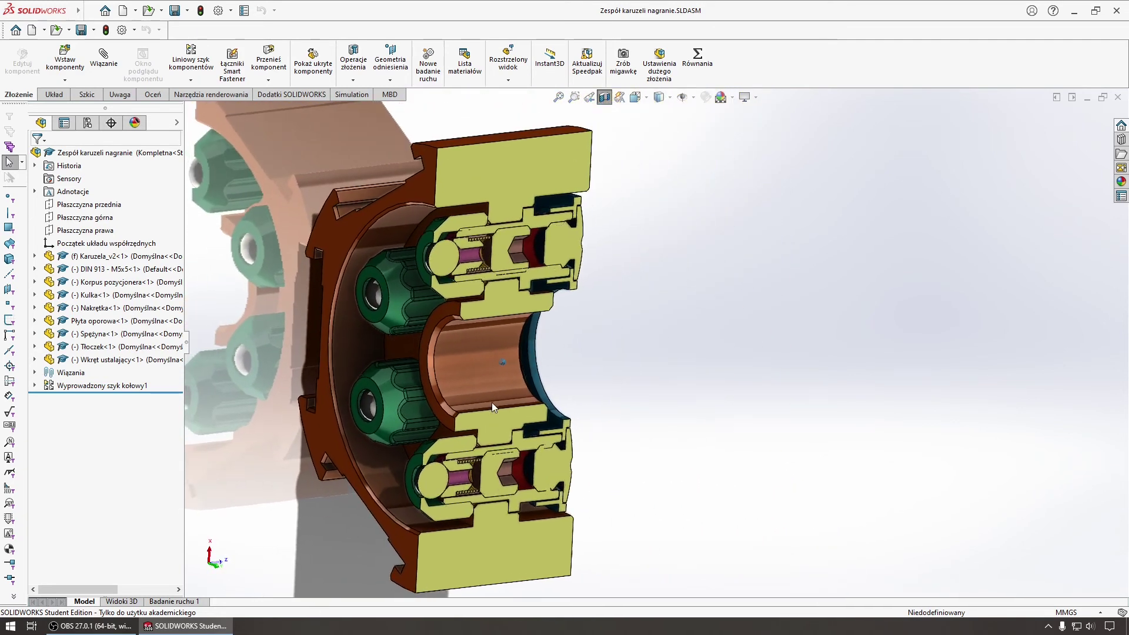
pyautogui.press('Left')
pyautogui.press('Left')
pyautogui.press('Left')
pyautogui.press('Left')
pyautogui.press('Left')
pyautogui.press('Left')
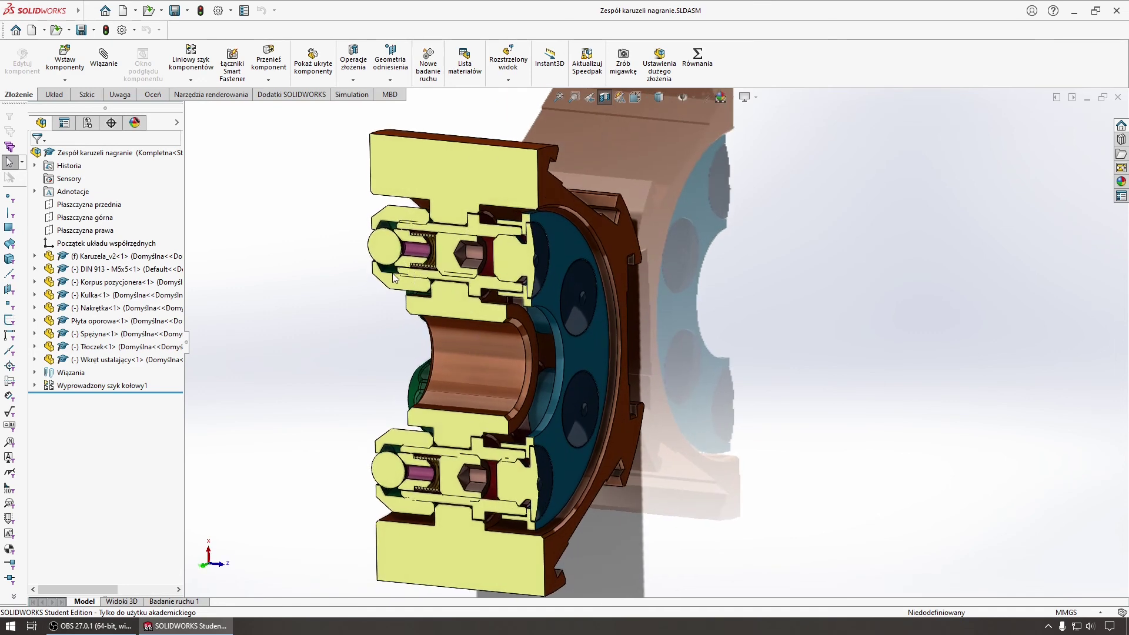
pyautogui.press('Right')
pyautogui.press('Right')
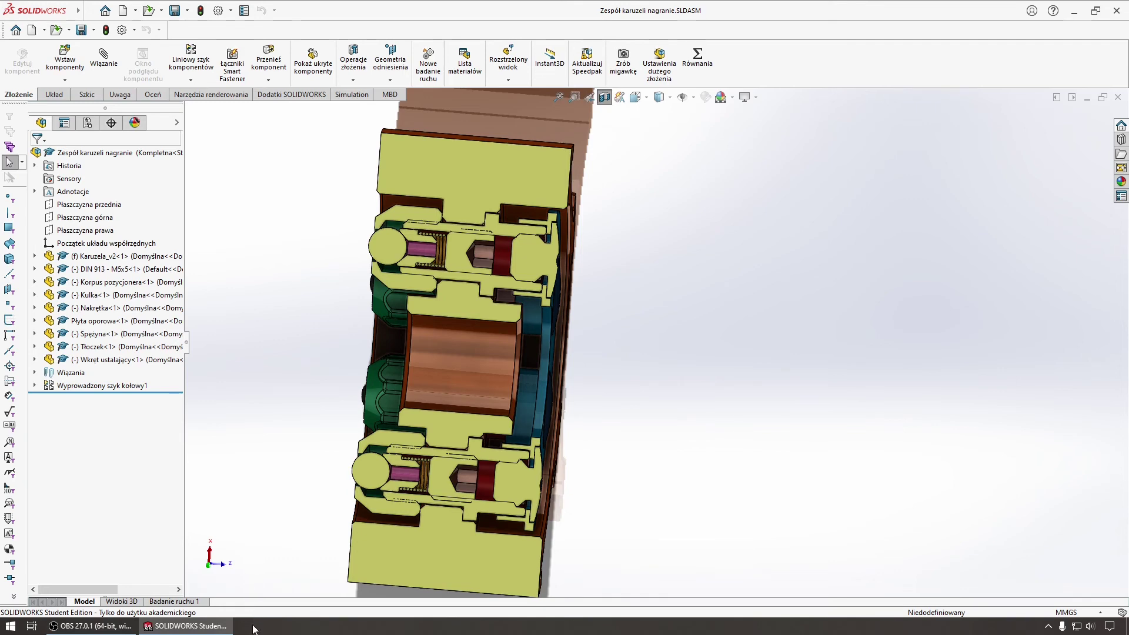
pyautogui.press('Right')
pyautogui.press('Right')
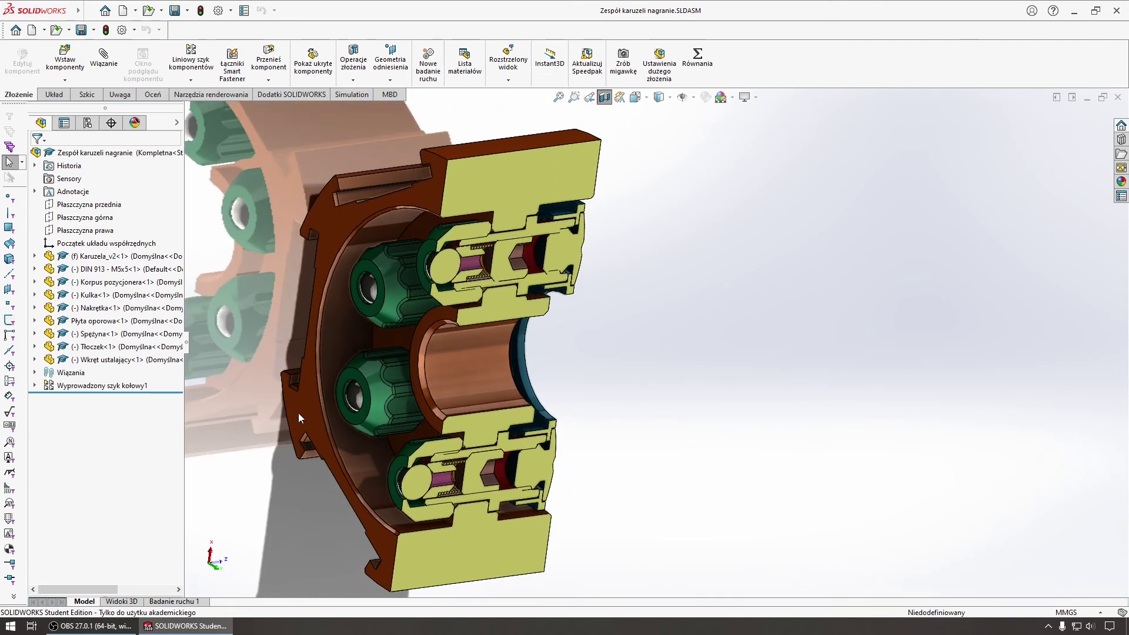
pyautogui.press('Right')
pyautogui.press('Right')
pyautogui.press('Right')
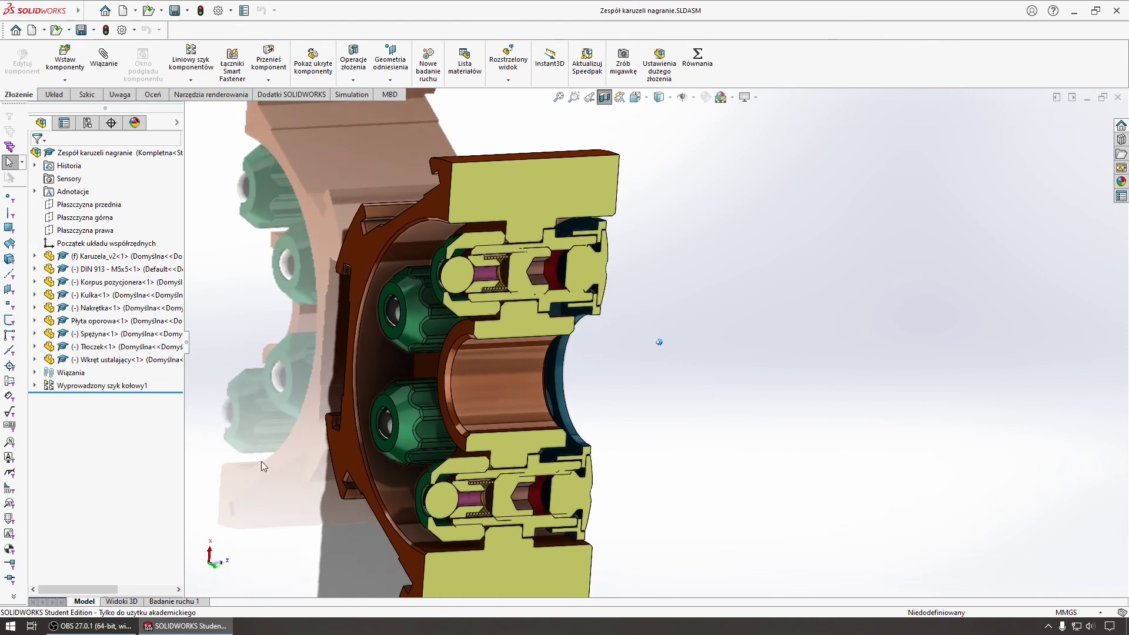
pyautogui.press('Right')
pyautogui.press('Right')
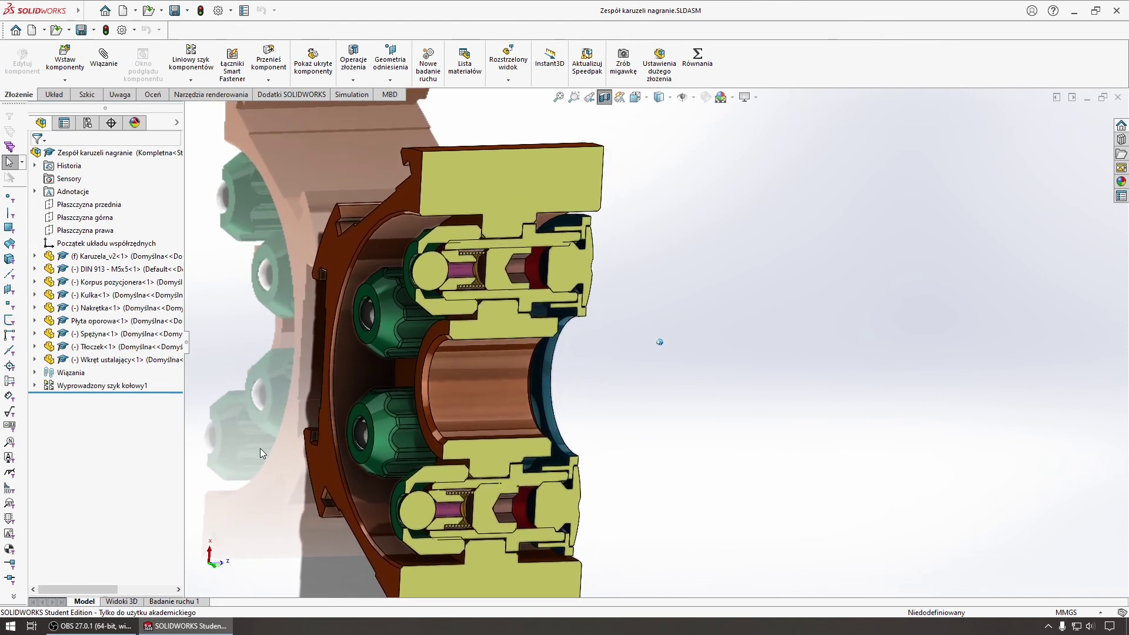
pyautogui.press('Right')
pyautogui.press('Right')
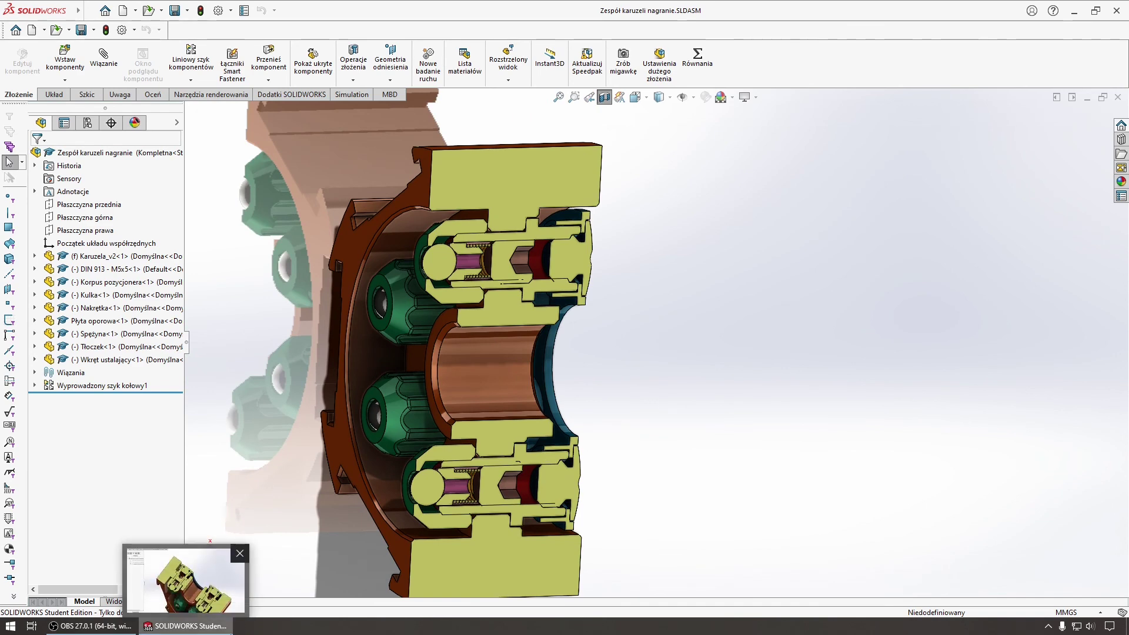
pyautogui.hotkey('alt', 'Right')
pyautogui.hotkey('alt', 'Right')
pyautogui.hotkey('alt', 'Right')
pyautogui.hotkey('alt', 'Right')
pyautogui.hotkey('alt', 'Left')
pyautogui.hotkey('alt', 'Left')
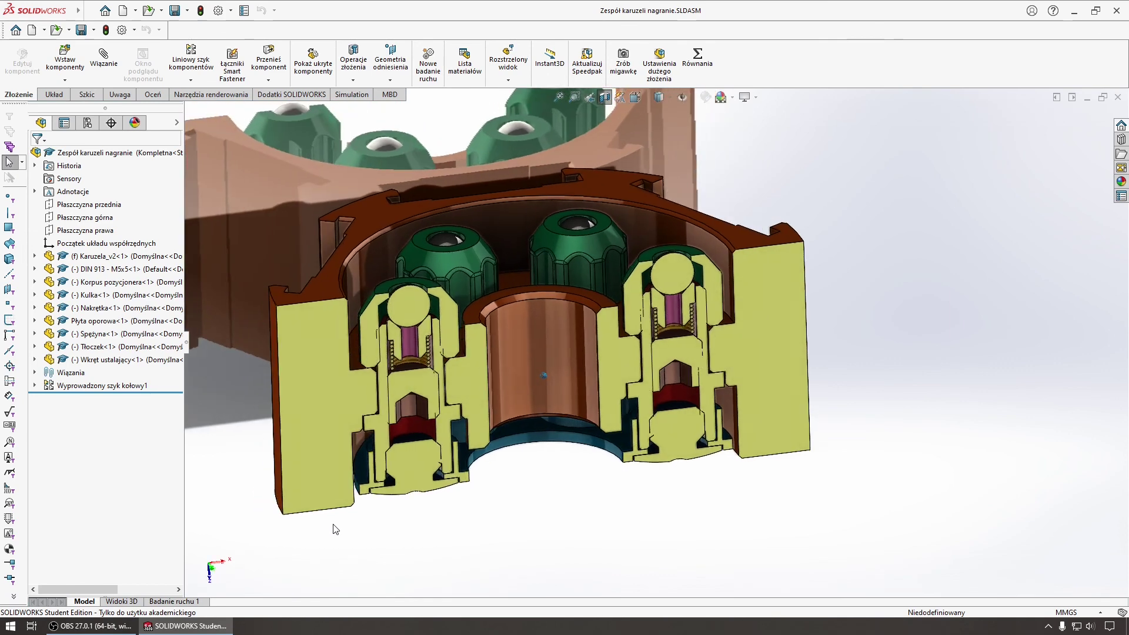
pyautogui.hotkey('alt', 'Left')
pyautogui.press('Down')
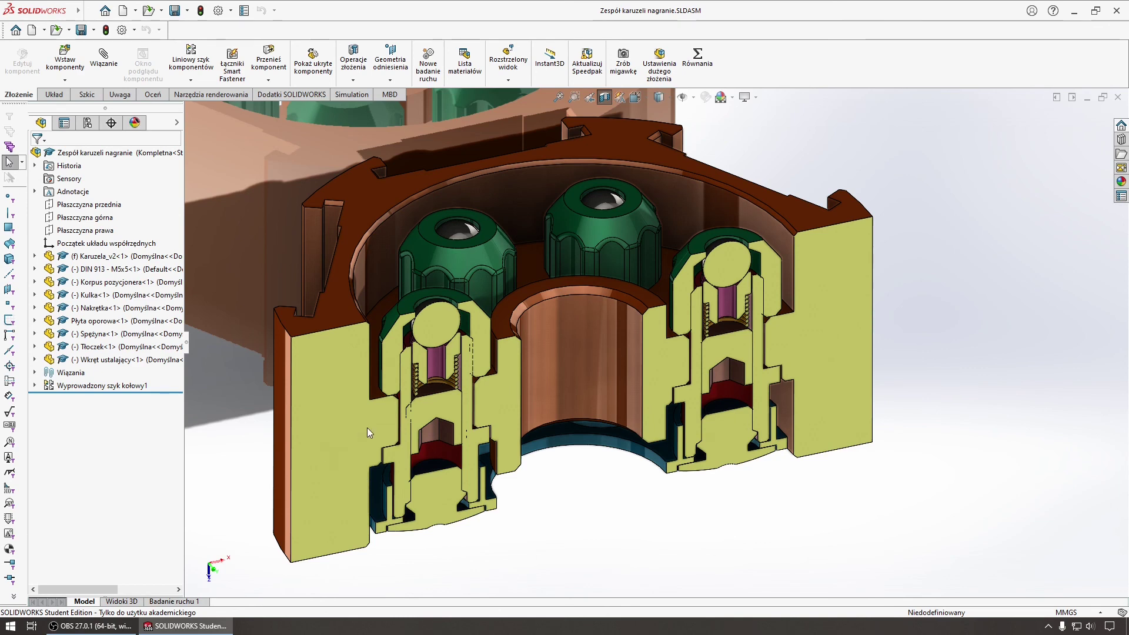
pyautogui.moveTo(366, 480)
pyautogui.mouseDown(button='middle')
pyautogui.moveTo(479, 411)
pyautogui.moveTo(454, 425)
pyautogui.moveTo(453, 457)
pyautogui.mouseUp(button='middle')
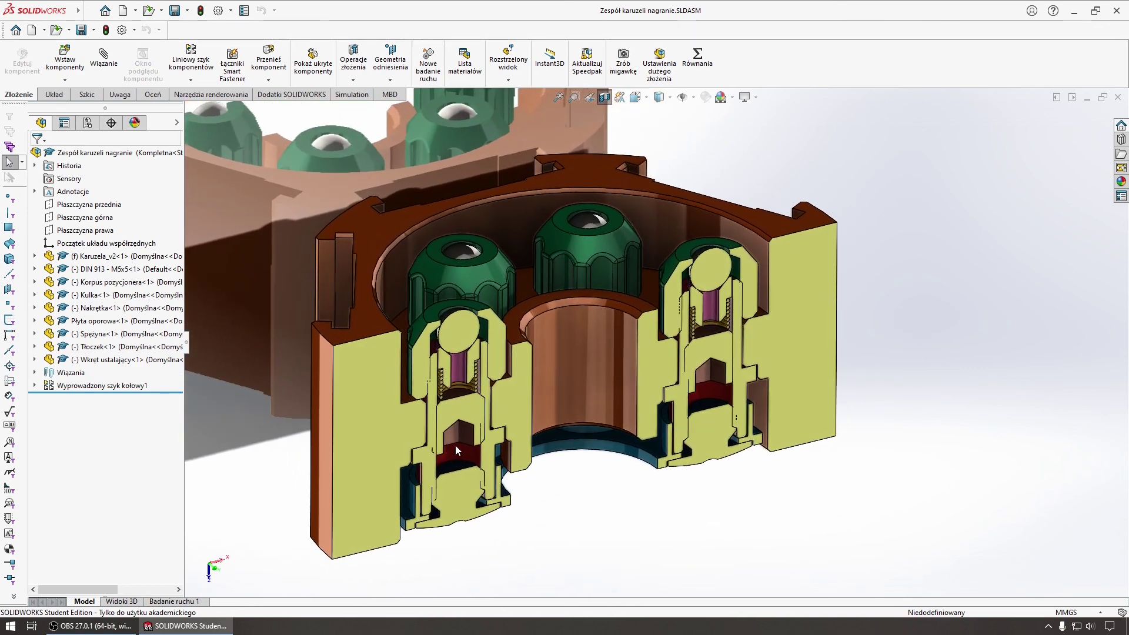
pyautogui.scroll(-2, 456, 450)
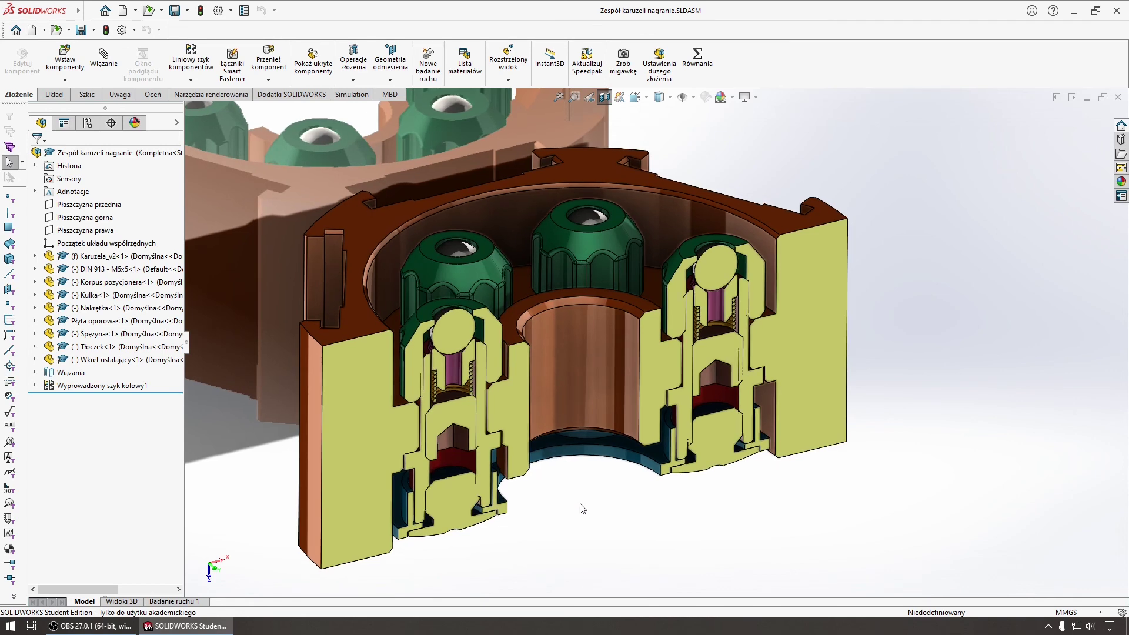